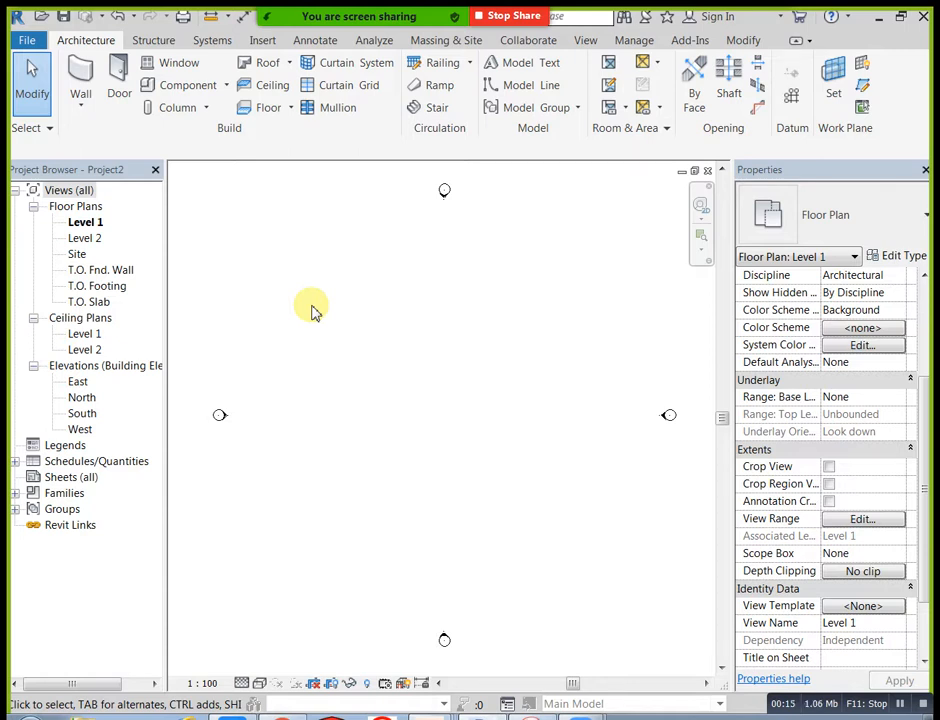
# Step: Draw four chained Generic - 200mm walls up to Level 2: one horizontal, about 4300 mm up, about 6500 mm across, and back down
pyautogui.click(78, 78)
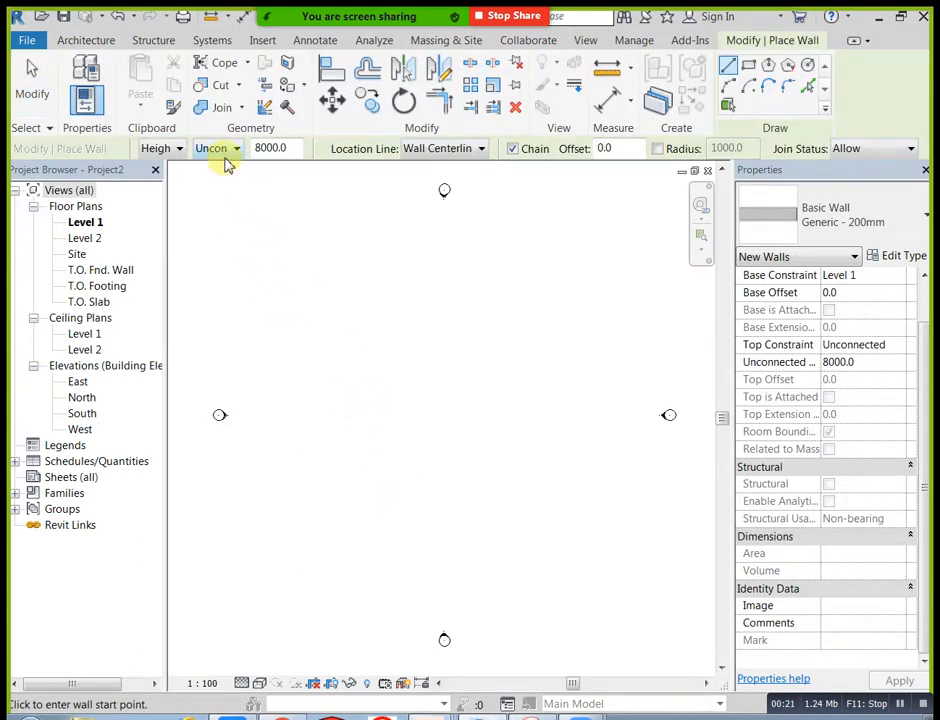
pyautogui.click(230, 150)
pyautogui.click(231, 194)
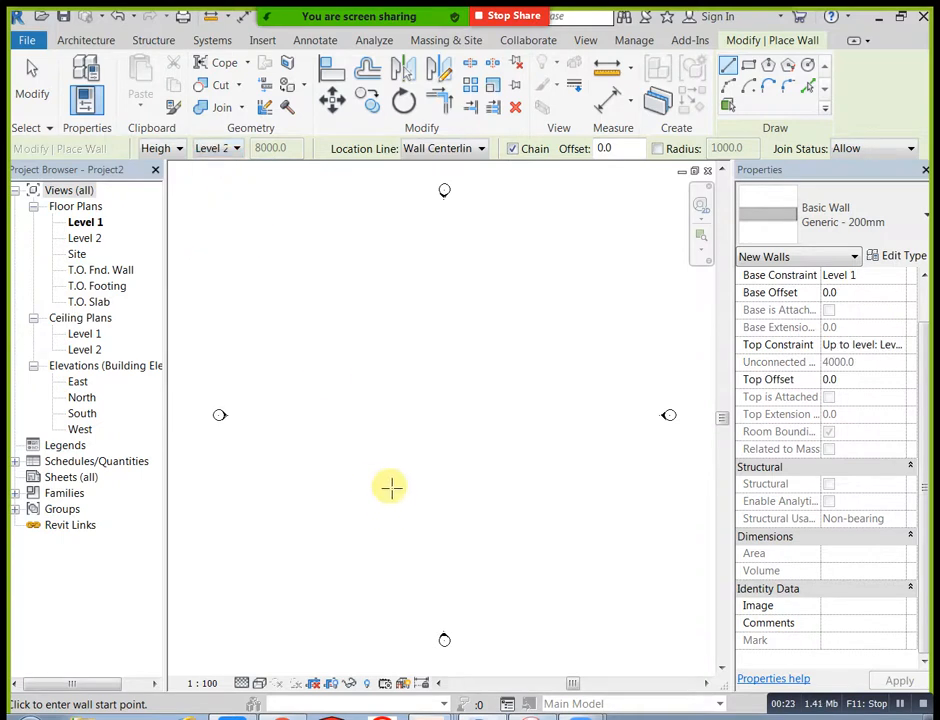
pyautogui.click(333, 452)
pyautogui.click(390, 449)
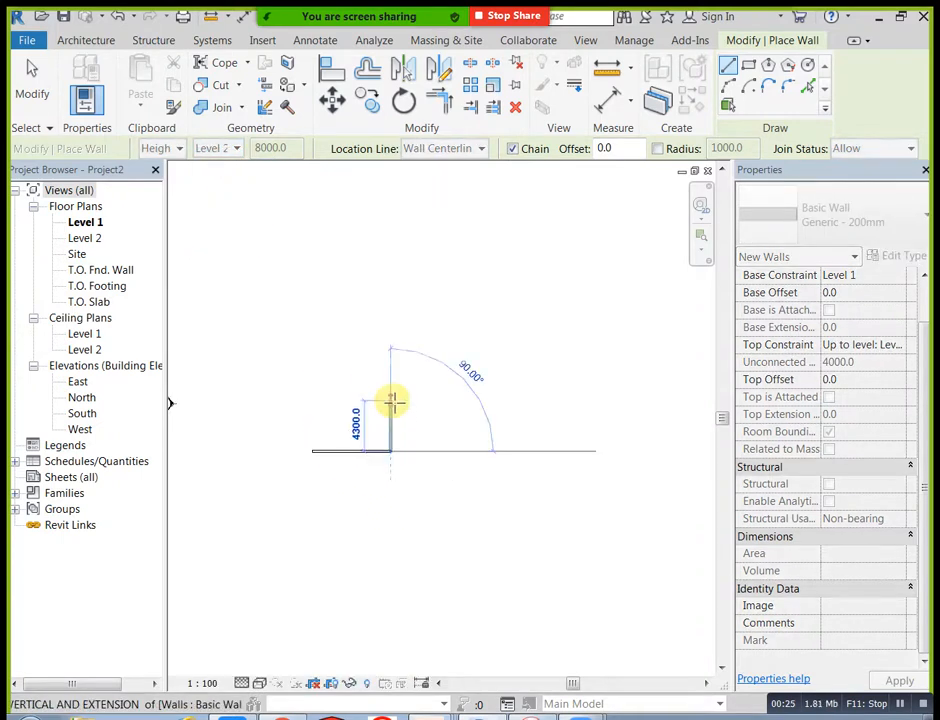
pyautogui.click(420, 402)
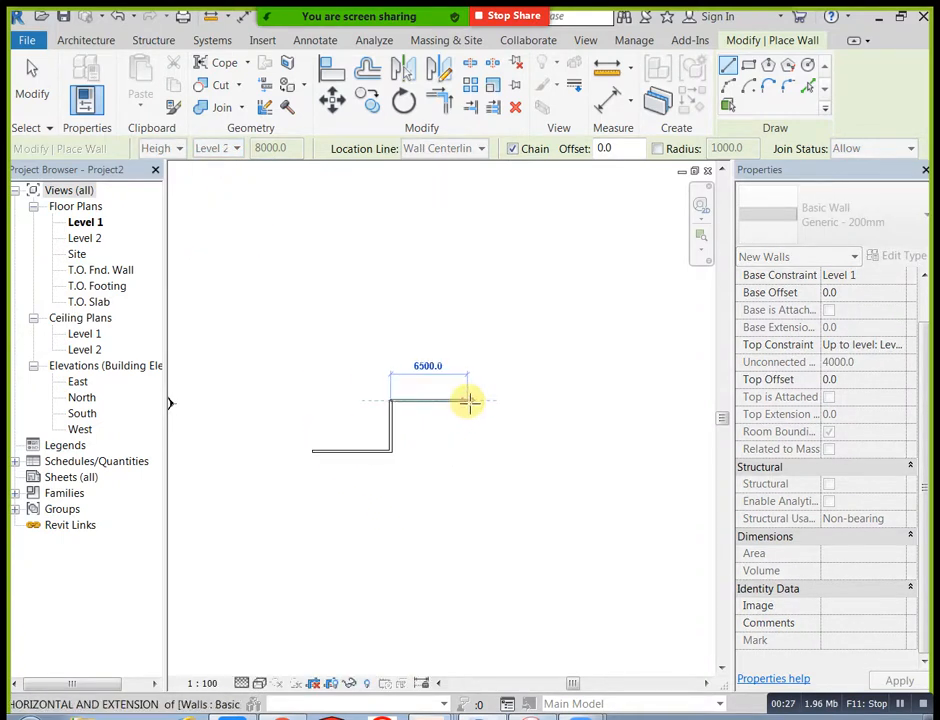
pyautogui.click(468, 401)
pyautogui.click(469, 451)
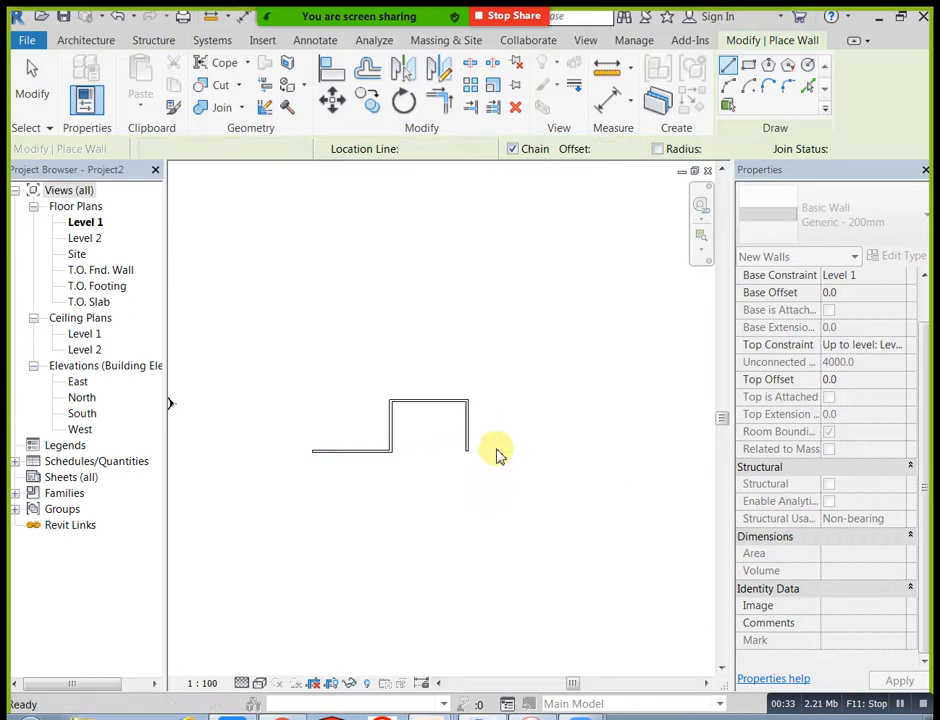
pyautogui.press('Escape')
pyautogui.press('Escape')
# Step: Place an M_Single-Flush 0915 x 2134mm door at the middle of the upper horizontal wall
pyautogui.scroll(4, 445, 447)
pyautogui.scroll(-1, 449, 438)
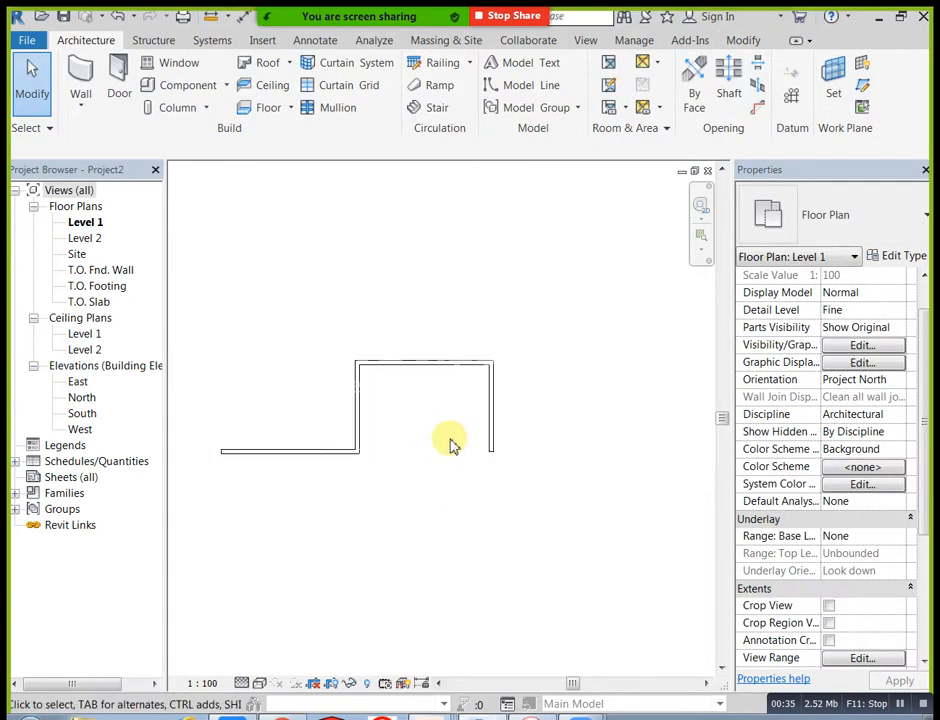
pyautogui.moveTo(449, 438); pyautogui.dragTo(463, 438, button='middle')
pyautogui.click(118, 80)
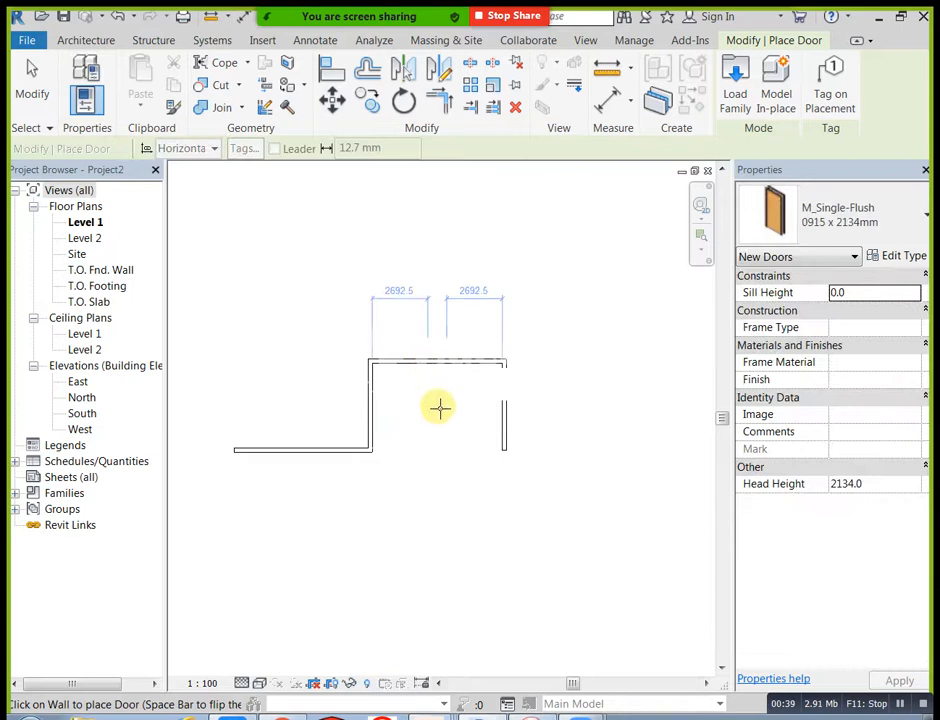
pyautogui.press('Escape')
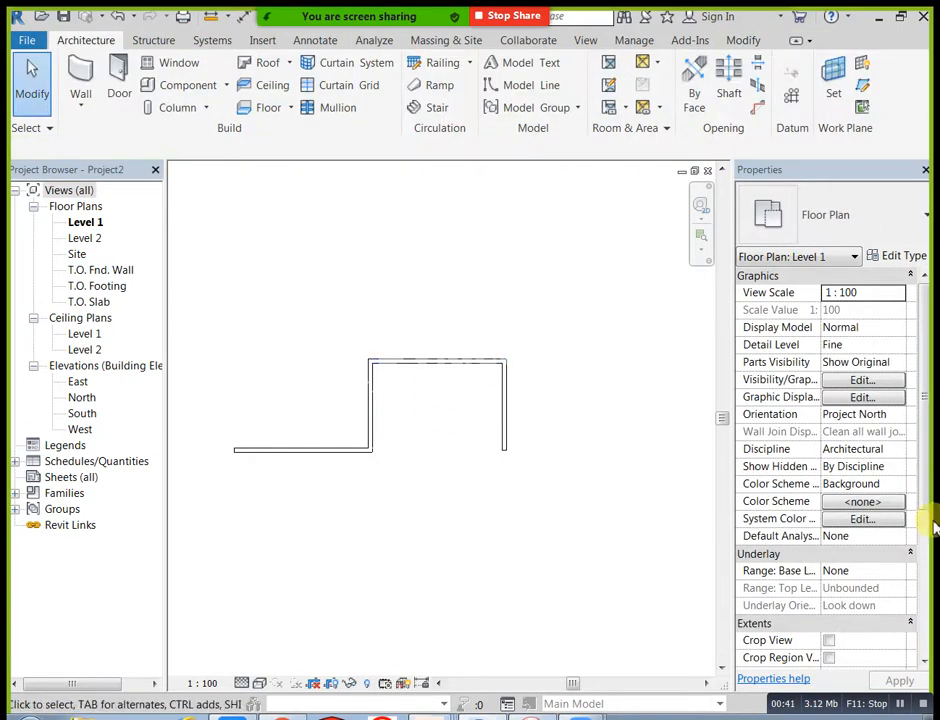
# Step: Set the cut plane offset to 2000 in the Level 1 plan's view range
pyautogui.scroll(-3, 922, 501)
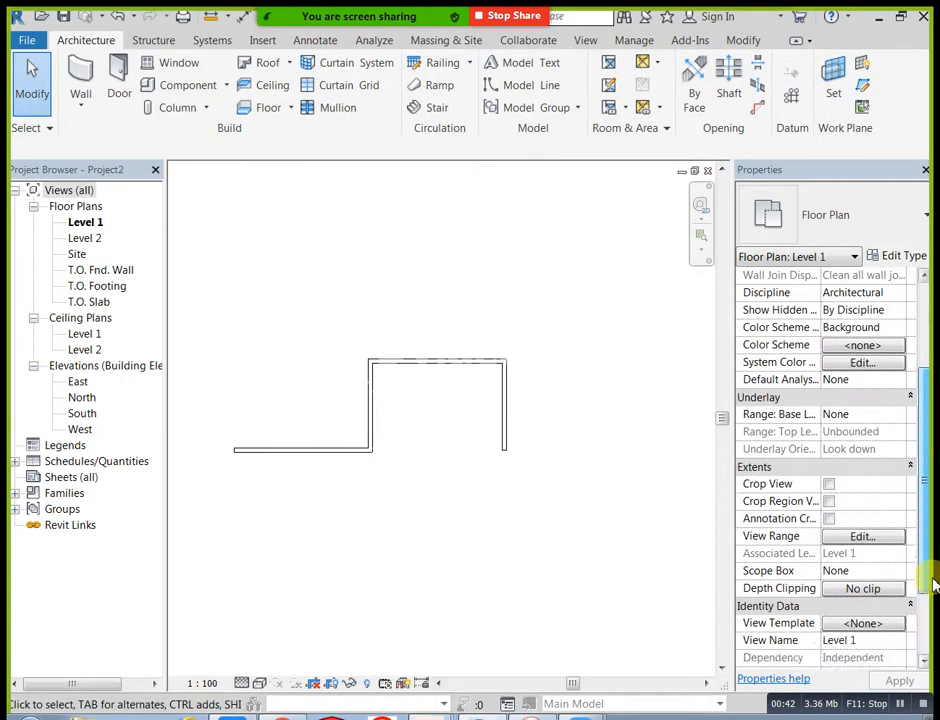
pyautogui.click(902, 537)
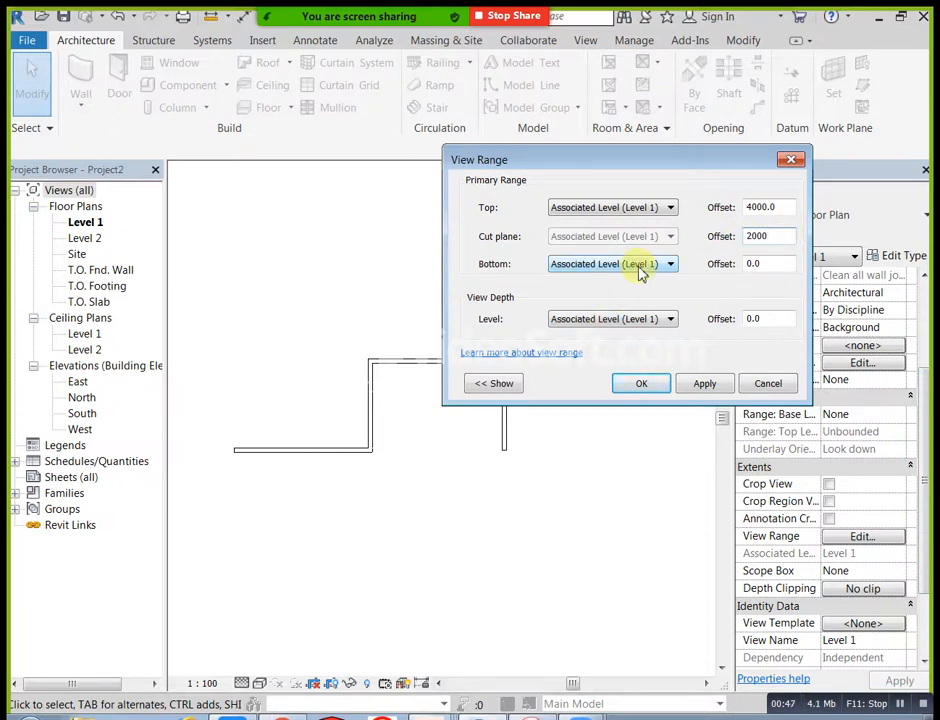
pyautogui.click(641, 384)
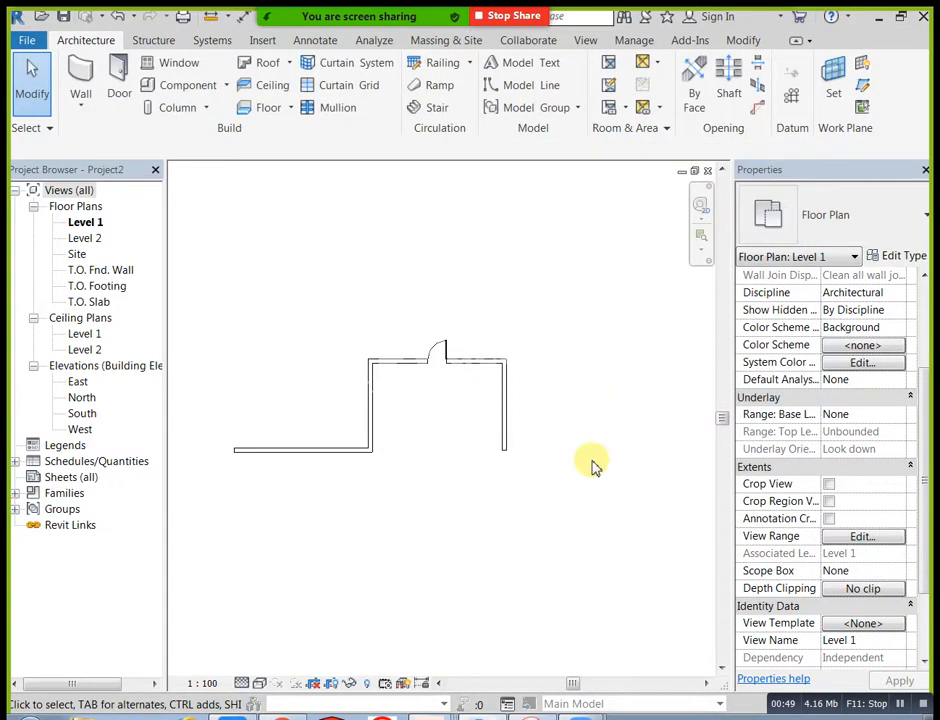
# Step: Draw a vertical wall upward from the free end of the lower horizontal wall, with its top at Level 2
pyautogui.scroll(2, 457, 487)
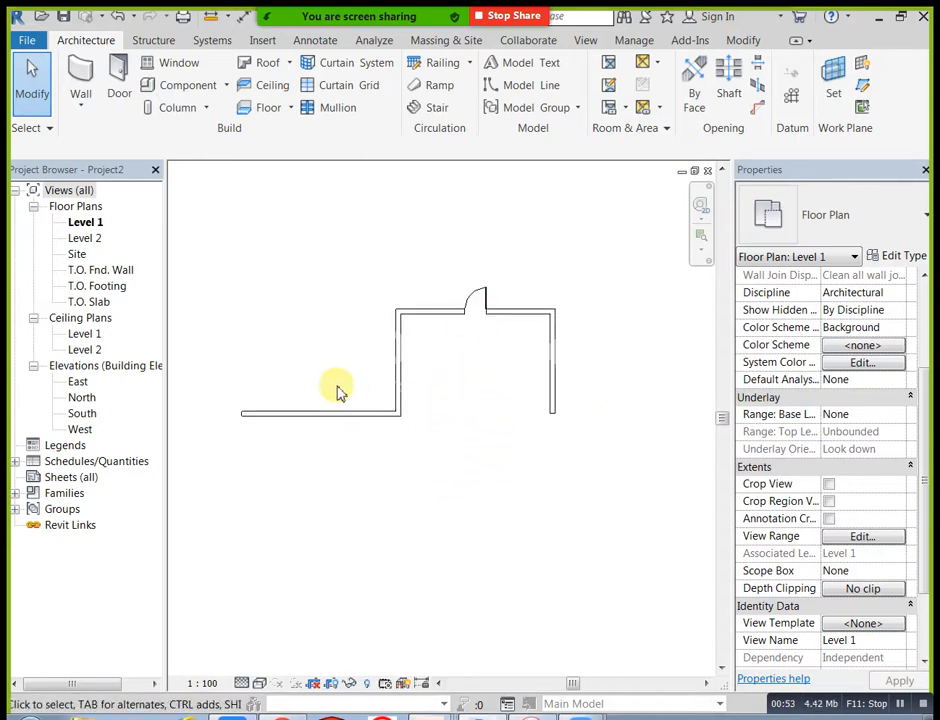
pyautogui.moveTo(351, 348); pyautogui.dragTo(348, 405, button='middle')
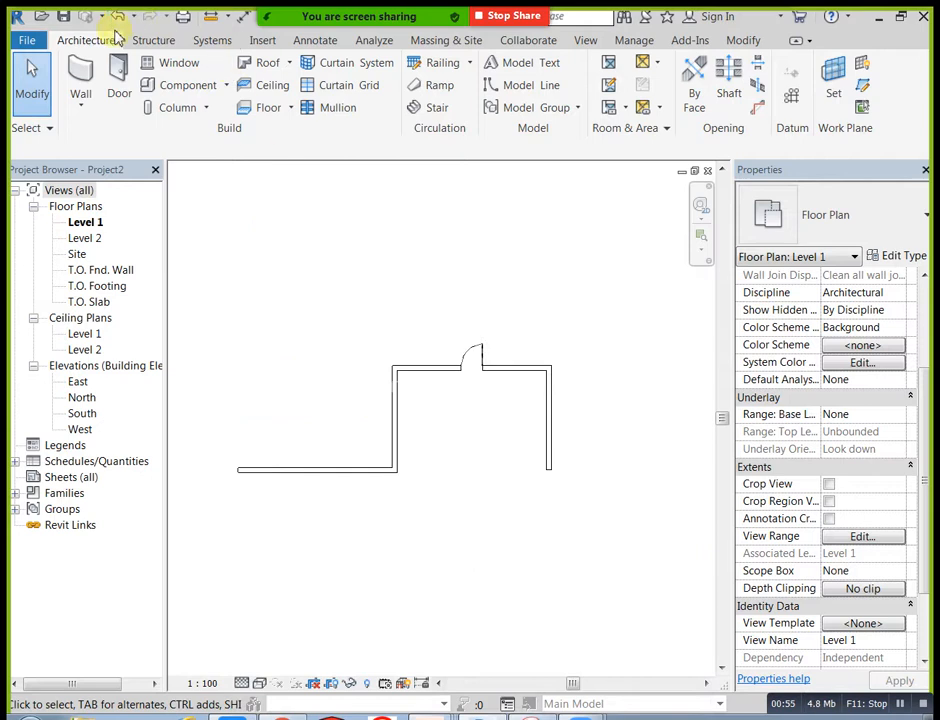
pyautogui.click(81, 80)
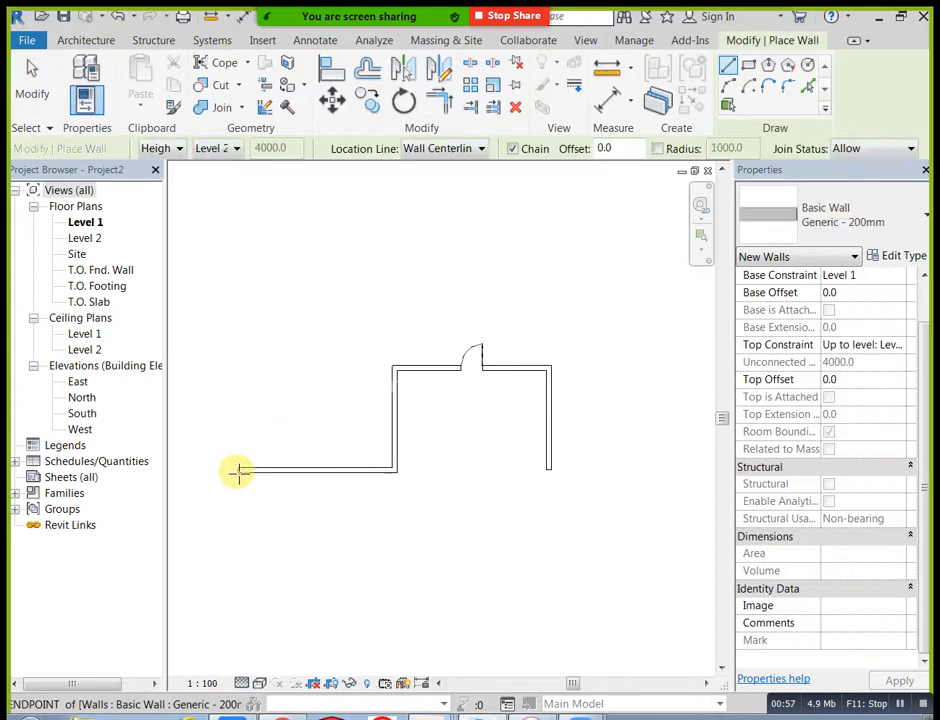
pyautogui.click(237, 470)
pyautogui.click(237, 335)
pyautogui.press('Escape')
pyautogui.press('Escape')
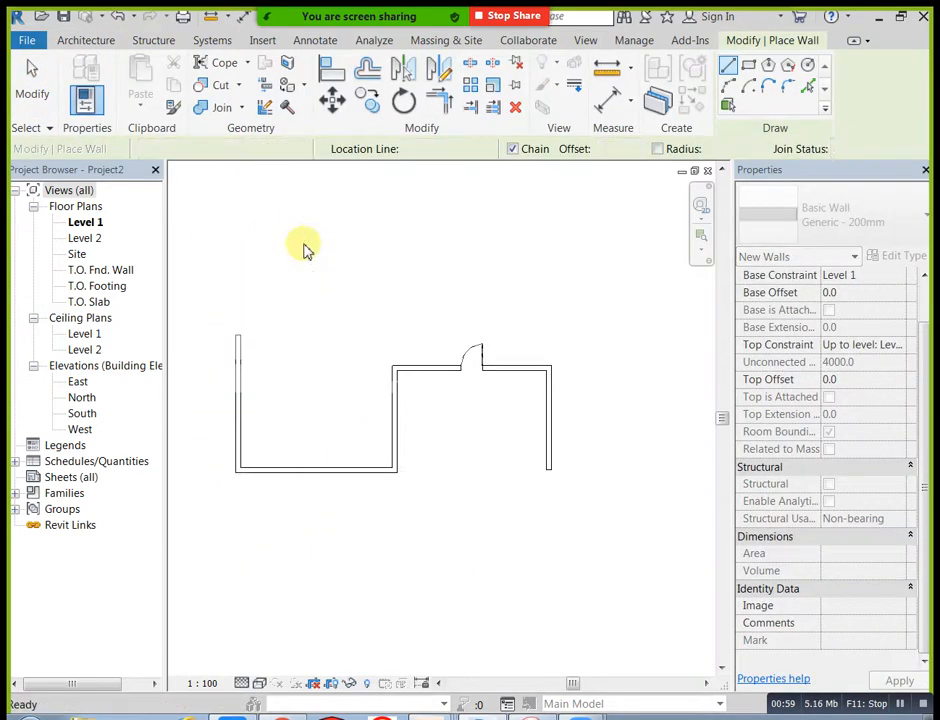
# Step: Open the default 3D view of the walls and door
pyautogui.scroll(-1, 333, 287)
pyautogui.moveTo(336, 296); pyautogui.dragTo(358, 292, button='middle')
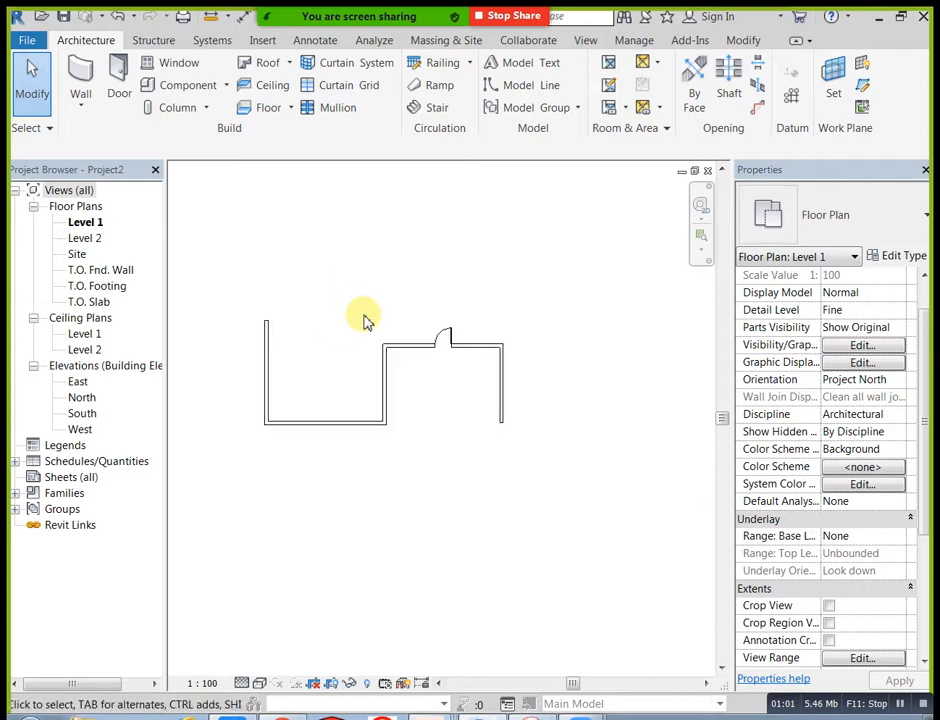
pyautogui.moveTo(412, 268); pyautogui.dragTo(394, 331, button='middle')
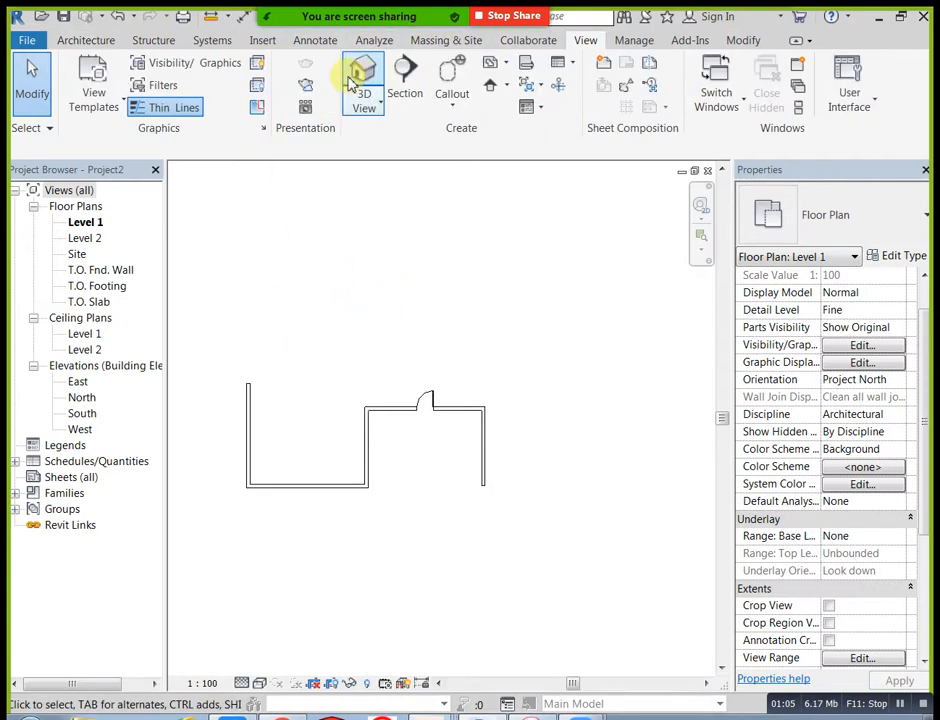
pyautogui.click(362, 76)
pyautogui.keyDown('shift'); pyautogui.moveTo(384, 527); pyautogui.dragTo(451, 504, button='middle'); pyautogui.keyUp('shift')
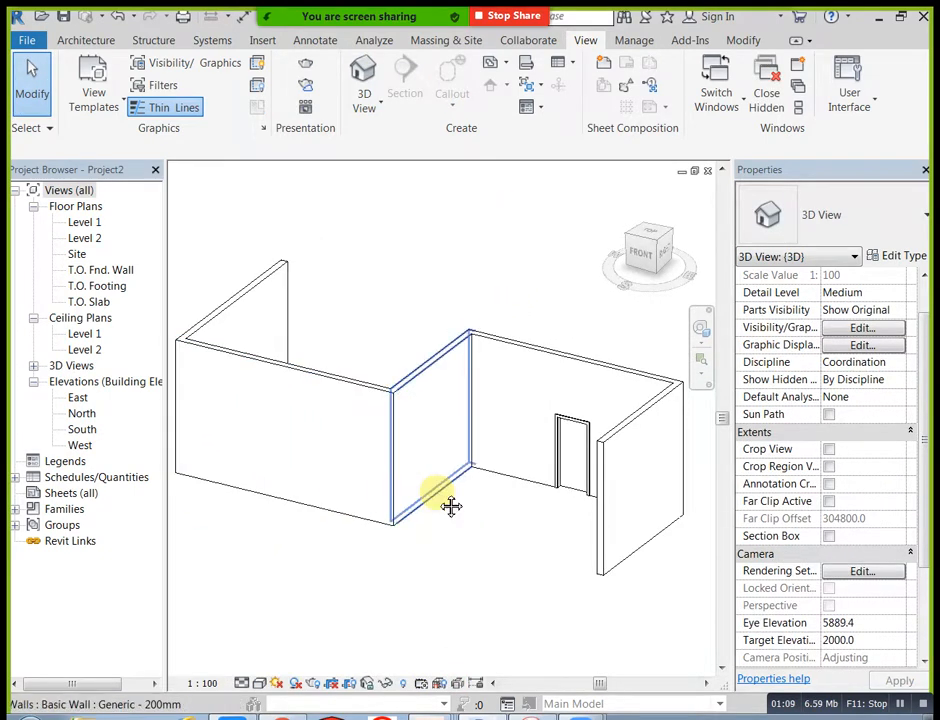
# Step: Set the 3D view to Fine detail and a visual style that shows coloured surfaces
pyautogui.scroll(-3, 436, 466)
pyautogui.click(243, 684)
pyautogui.click(266, 664)
pyautogui.click(259, 683)
pyautogui.click(291, 648)
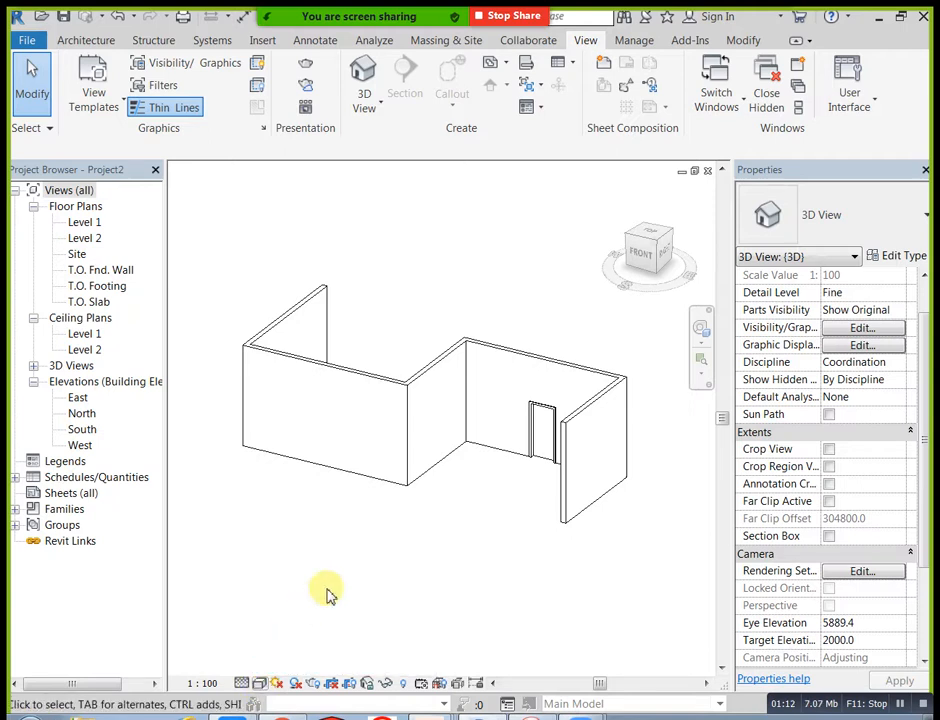
pyautogui.moveTo(362, 562); pyautogui.dragTo(355, 535, button='middle')
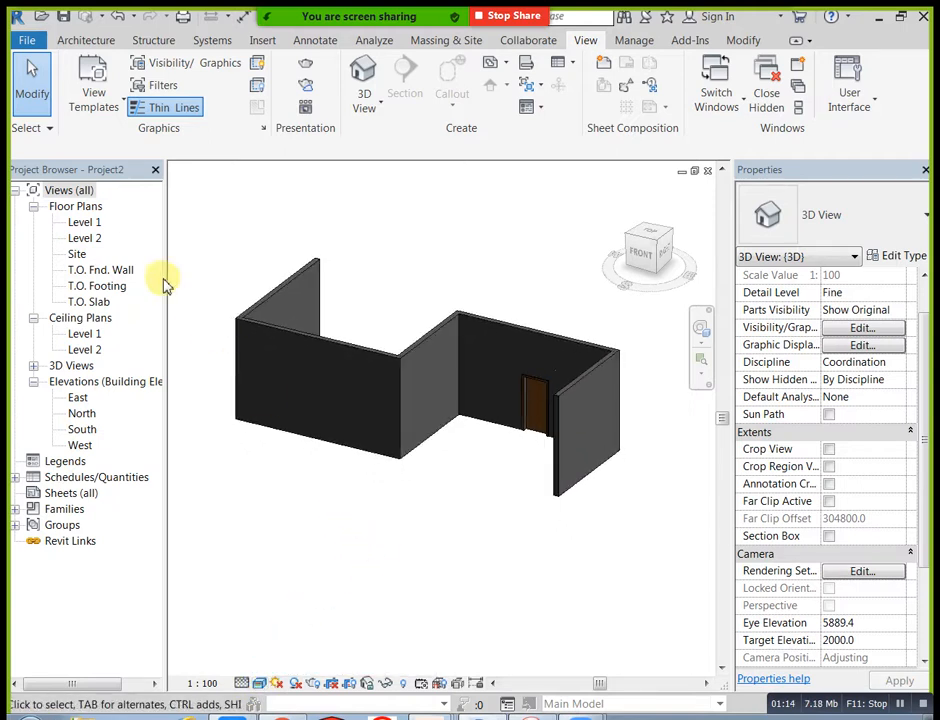
# Step: Return to the Level 1 floor plan and create an in-place model in the Walls category named Walls 1
pyautogui.doubleClick(88, 222)
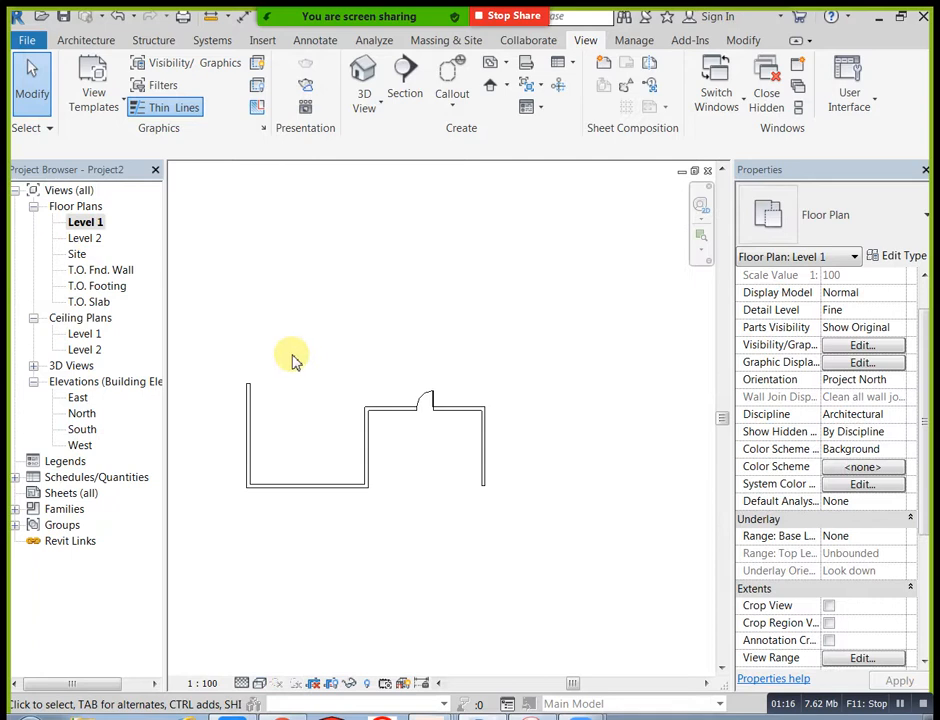
pyautogui.click(92, 42)
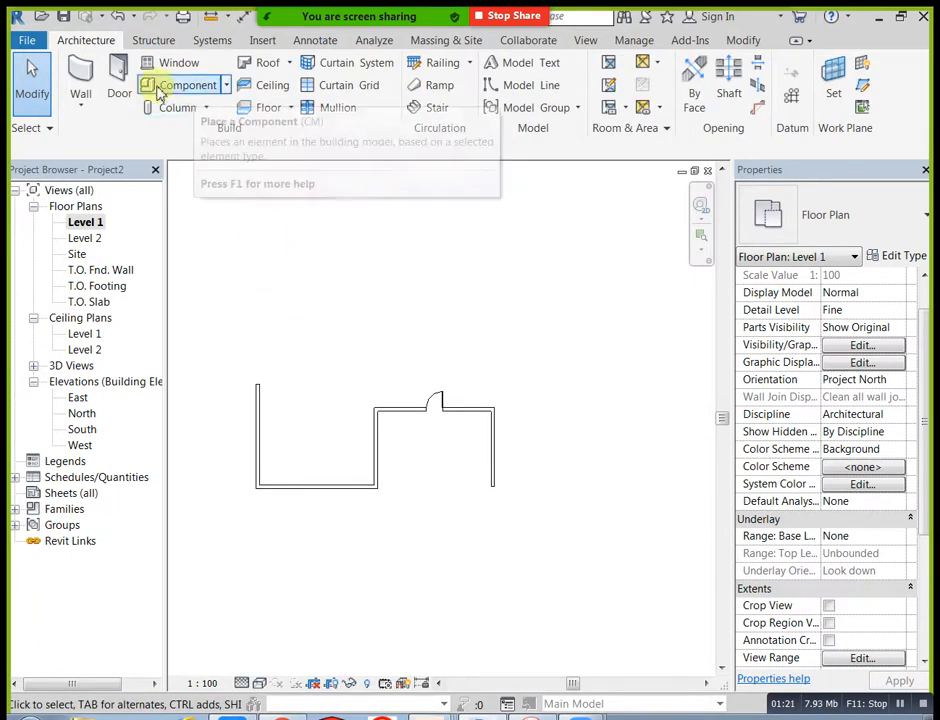
pyautogui.click(228, 86)
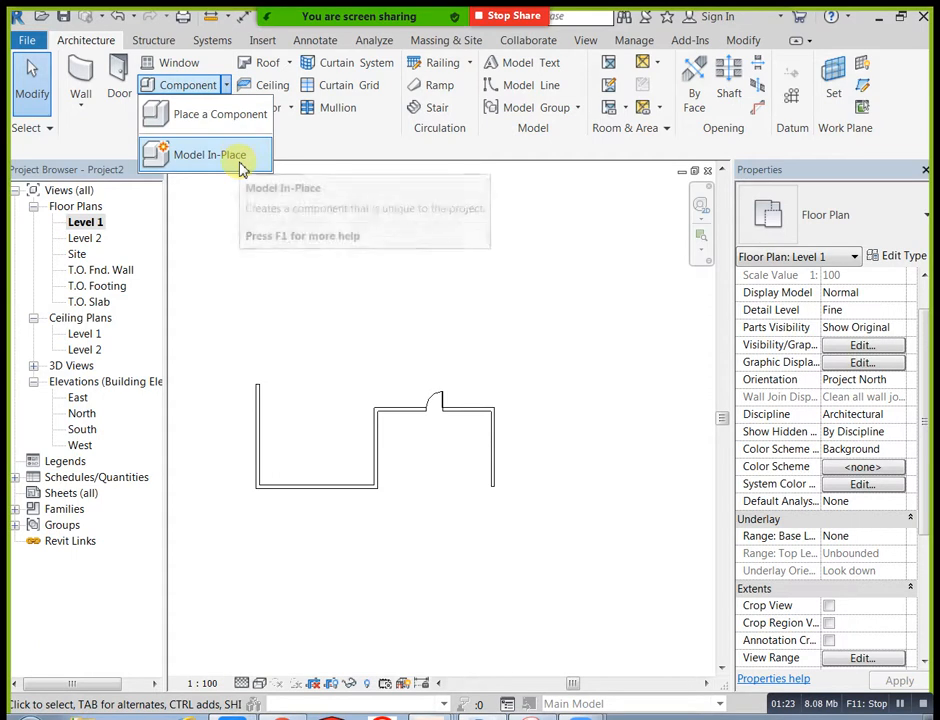
pyautogui.click(243, 162)
pyautogui.moveTo(484, 270); pyautogui.dragTo(357, 382)
pyautogui.moveTo(485, 271); pyautogui.dragTo(479, 392)
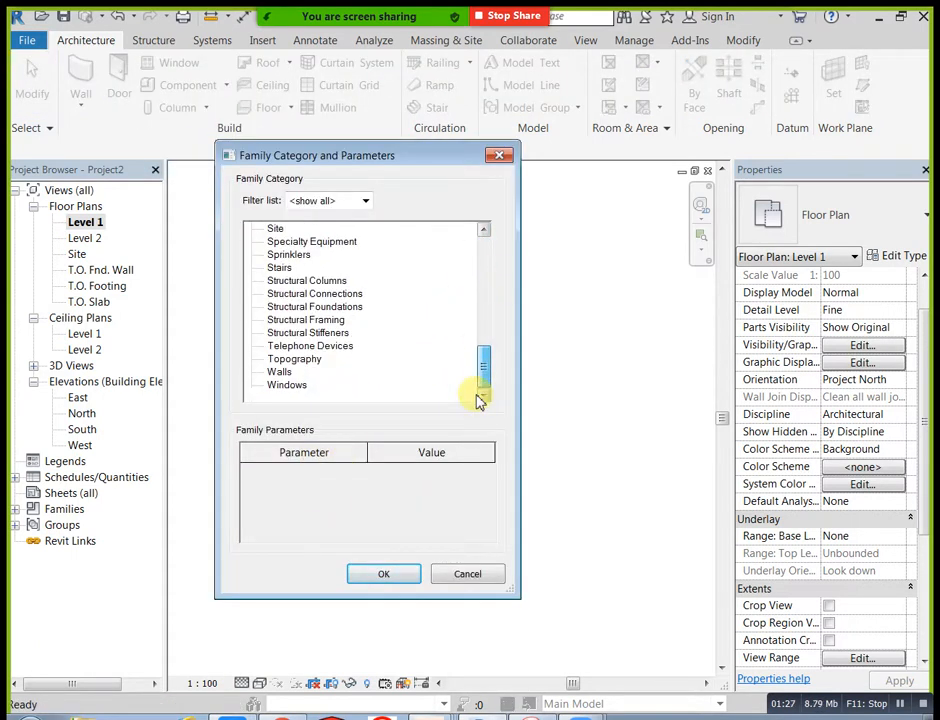
pyautogui.click(385, 574)
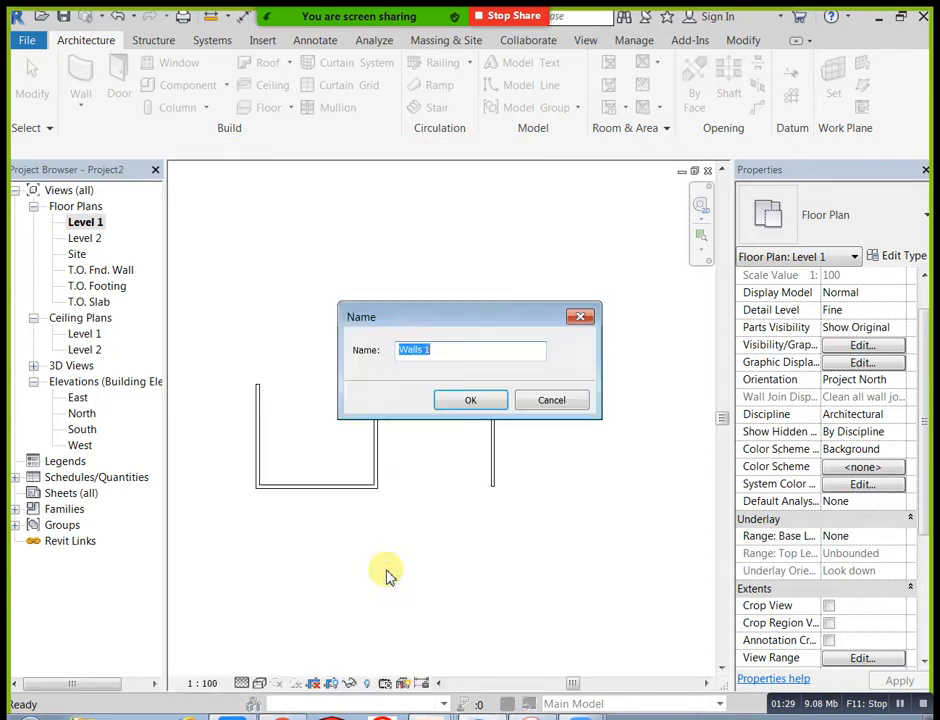
pyautogui.click(465, 402)
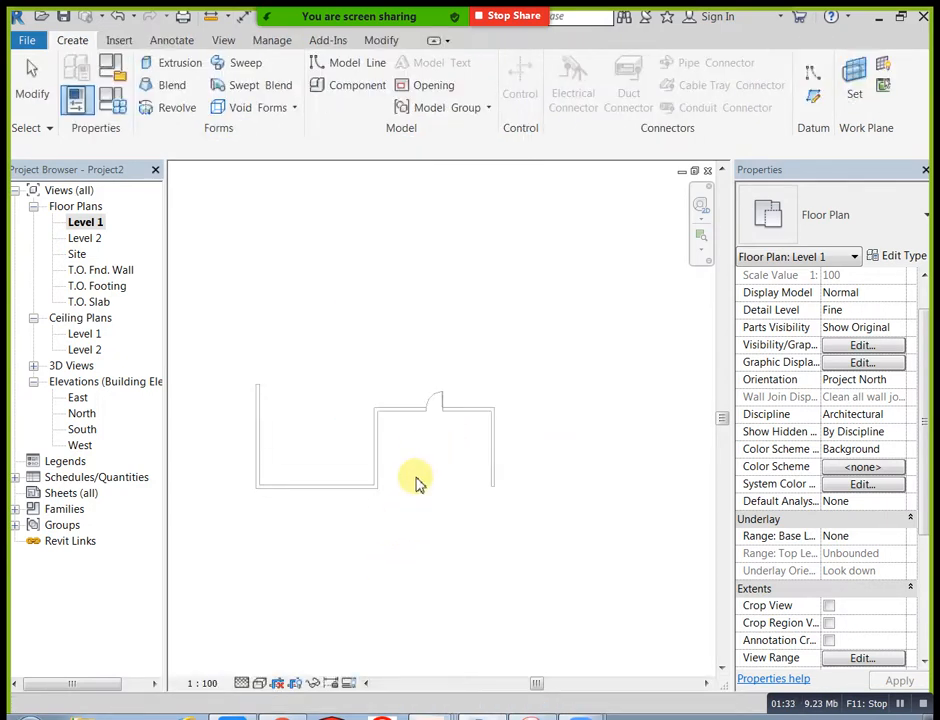
# Step: In the default 3D view, set the work plane by picking a plane on the front wall's outer face
pyautogui.scroll(1, 450, 407)
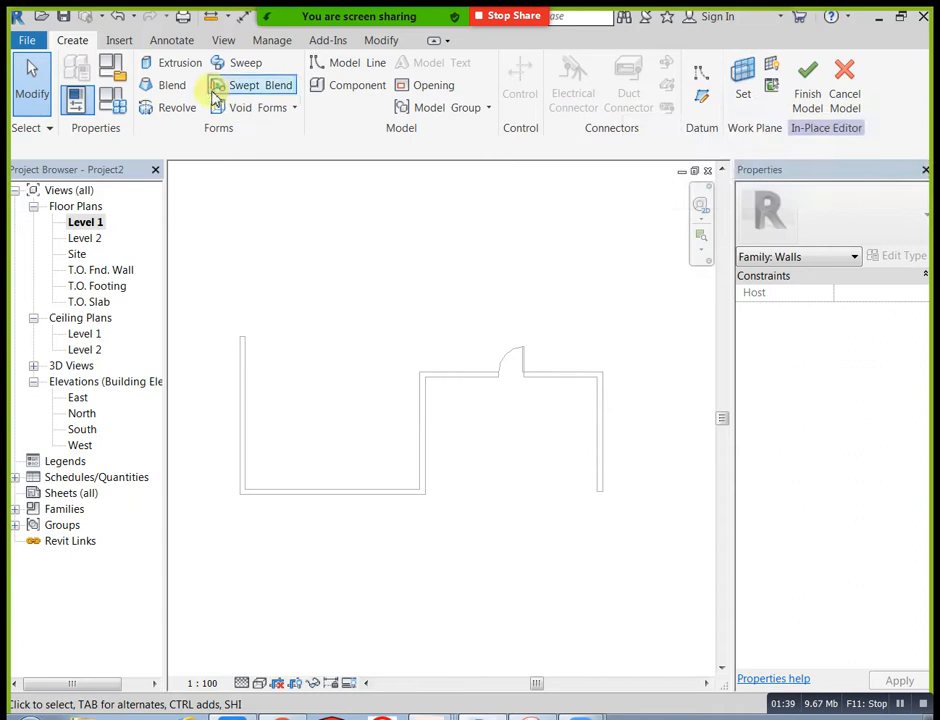
pyautogui.click(222, 41)
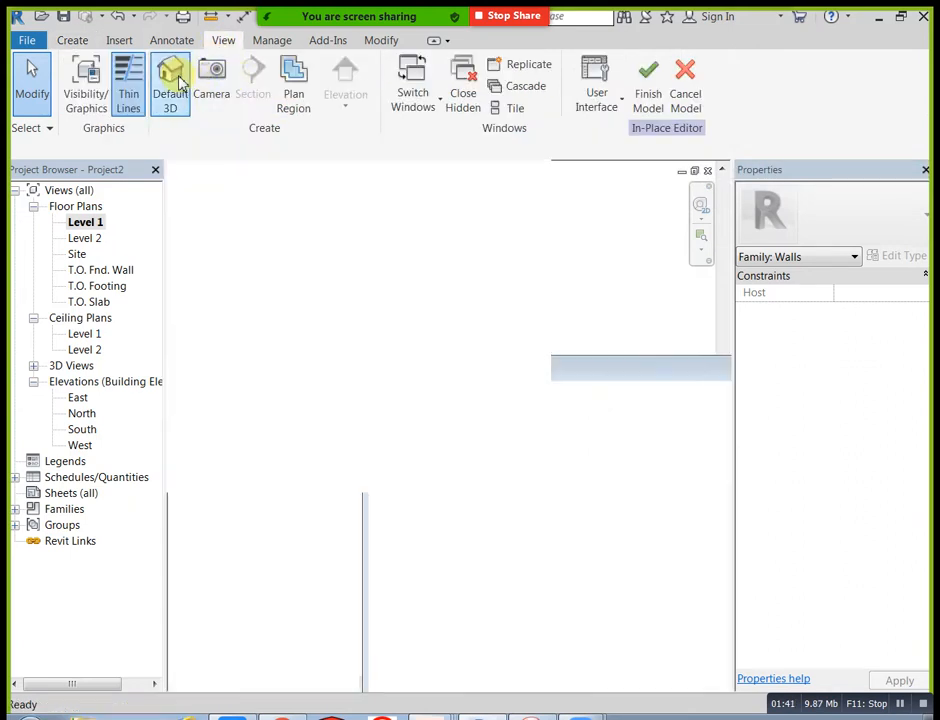
pyautogui.click(172, 82)
pyautogui.moveTo(394, 506); pyautogui.dragTo(375, 462, button='middle')
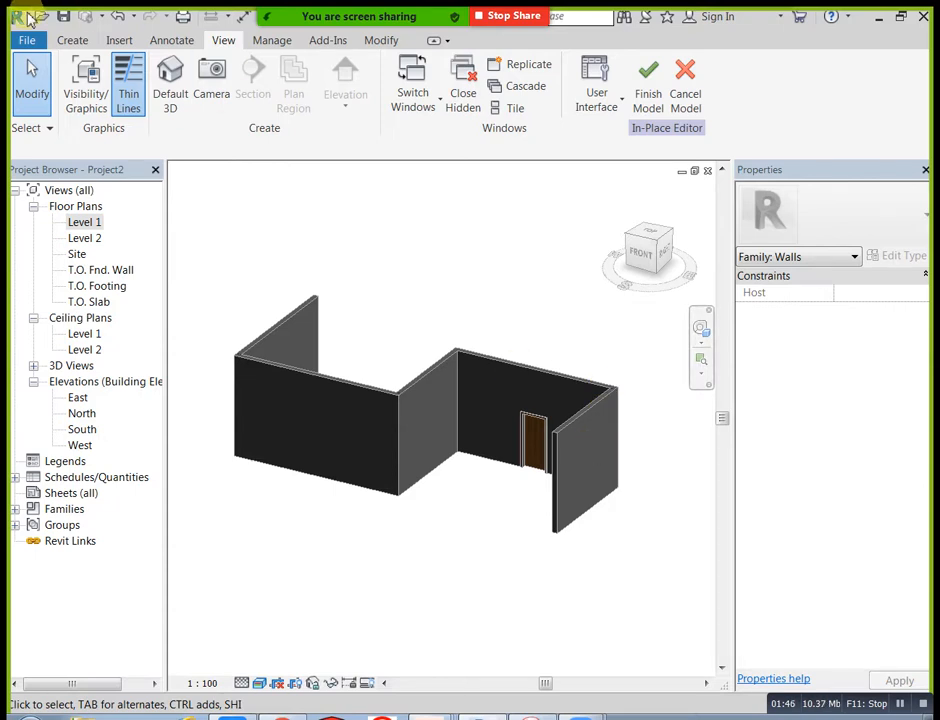
pyautogui.click(72, 40)
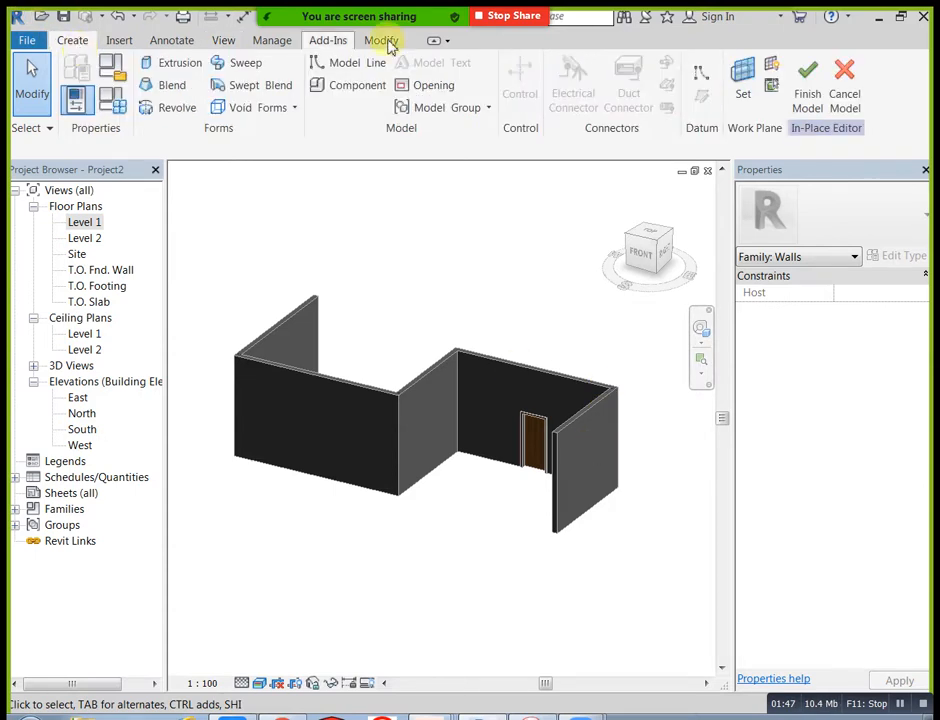
pyautogui.click(744, 100)
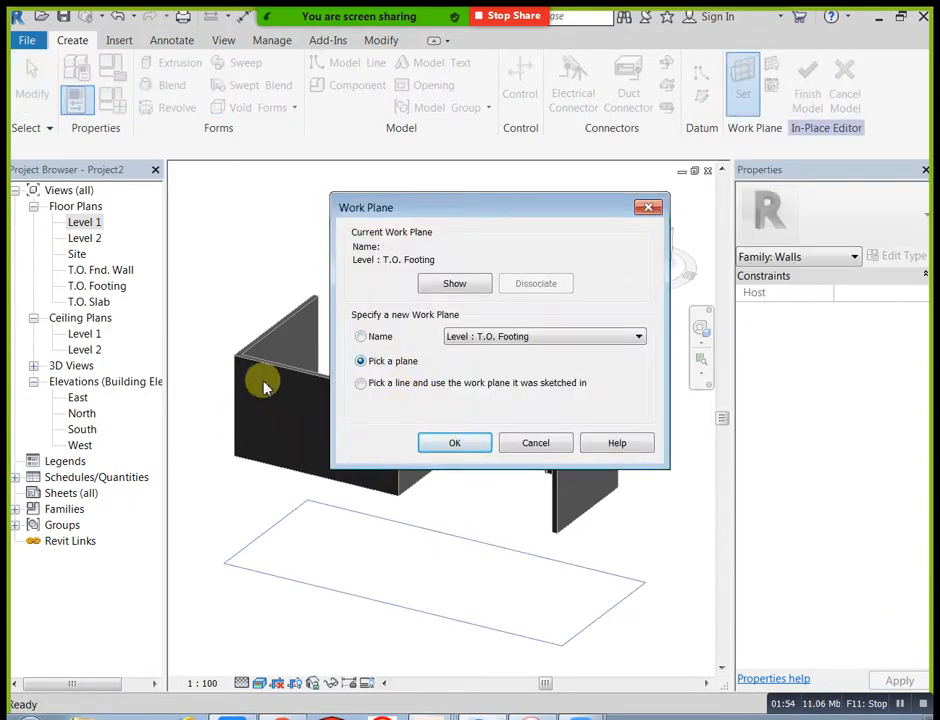
pyautogui.click(489, 449)
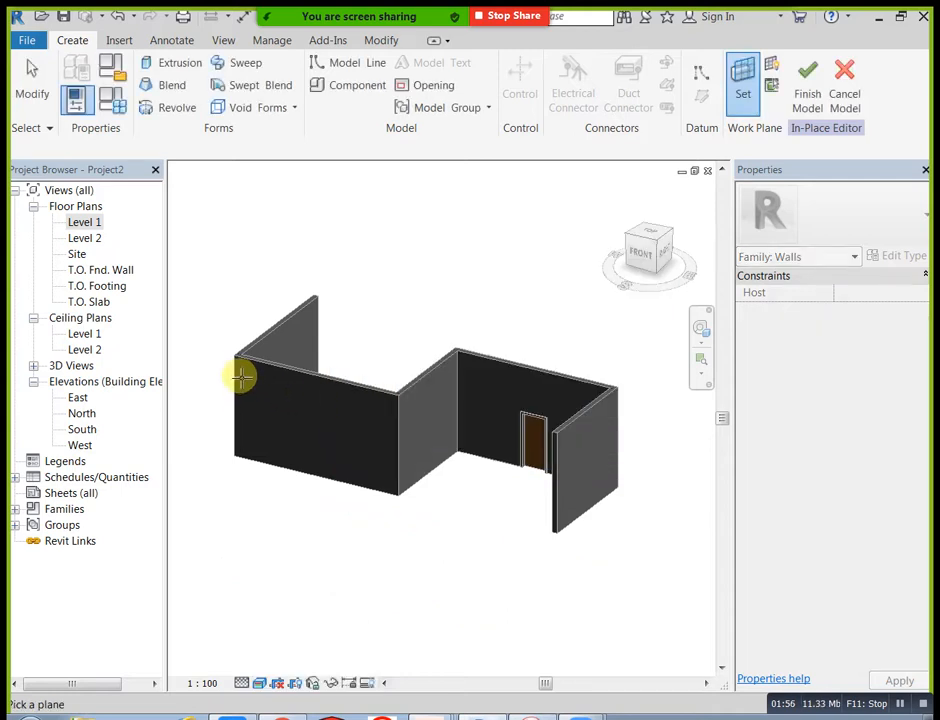
pyautogui.click(238, 372)
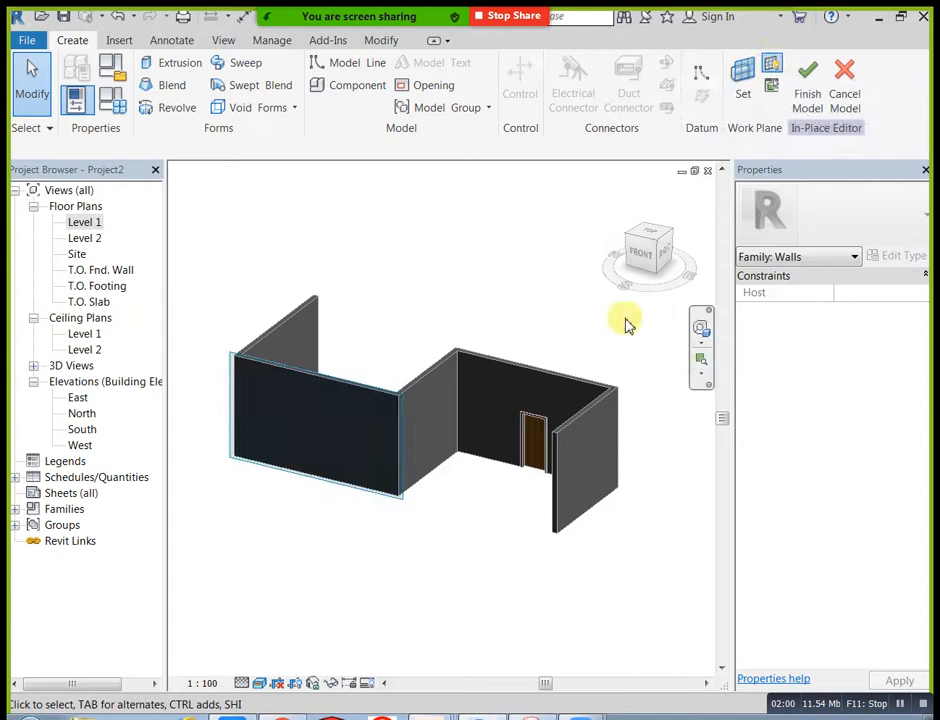
# Step: Start a solid extrusion in the front view and sketch a 6800 mm wide rectangle covering the front wall's whole face
pyautogui.click(648, 258)
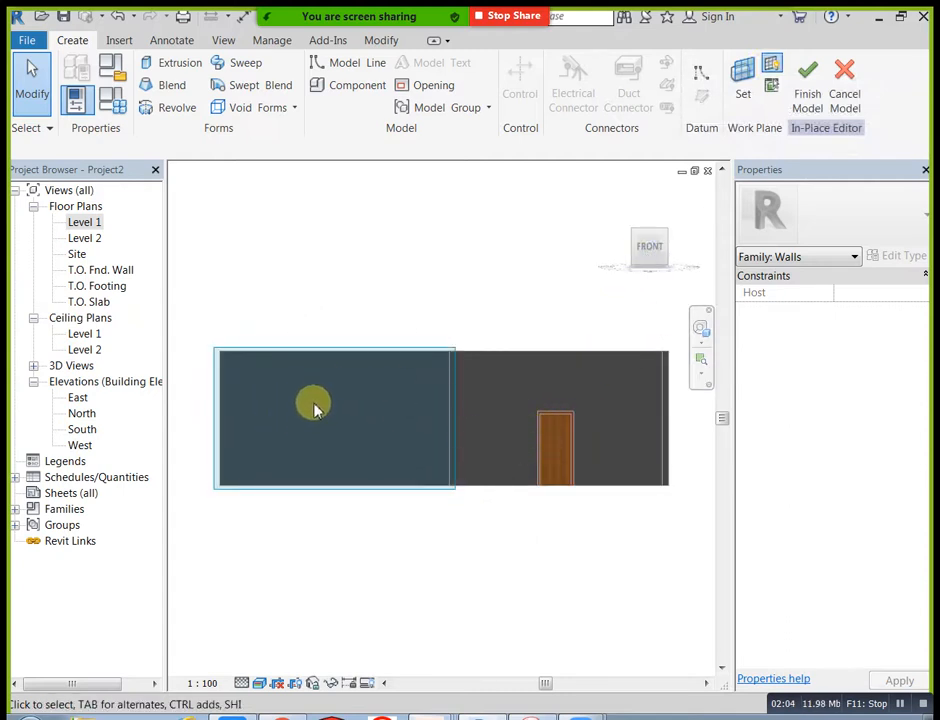
pyautogui.click(176, 66)
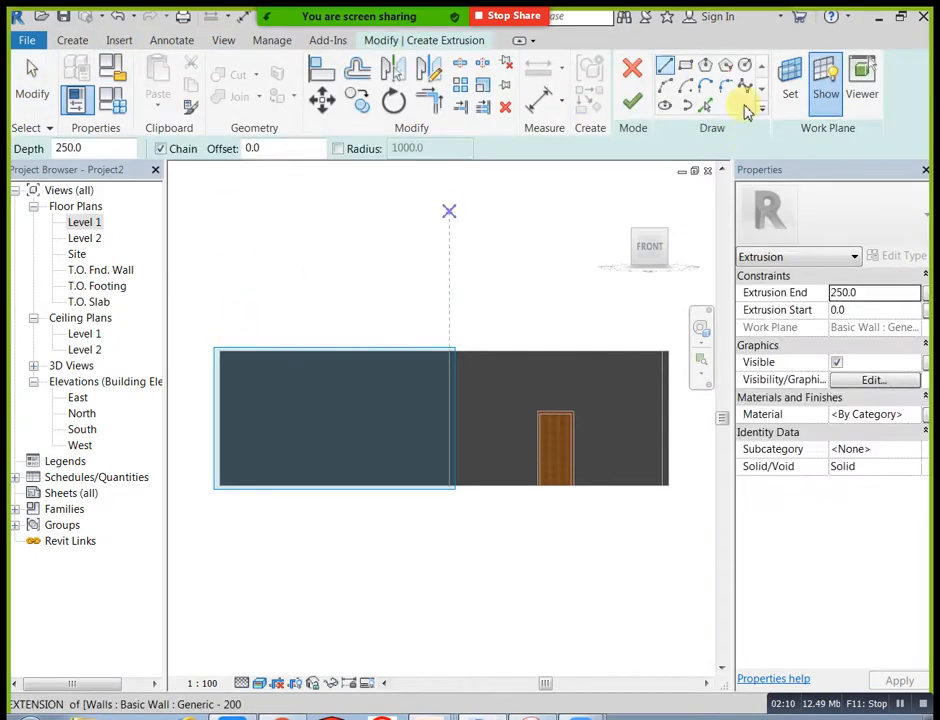
pyautogui.click(686, 67)
pyautogui.scroll(3, 252, 395)
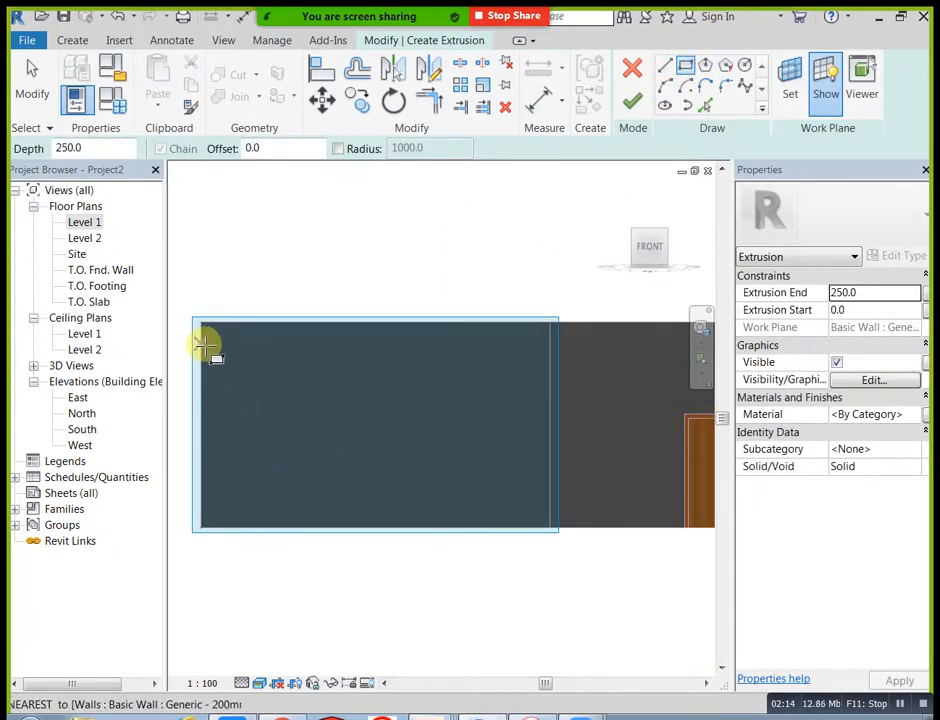
pyautogui.click(201, 322)
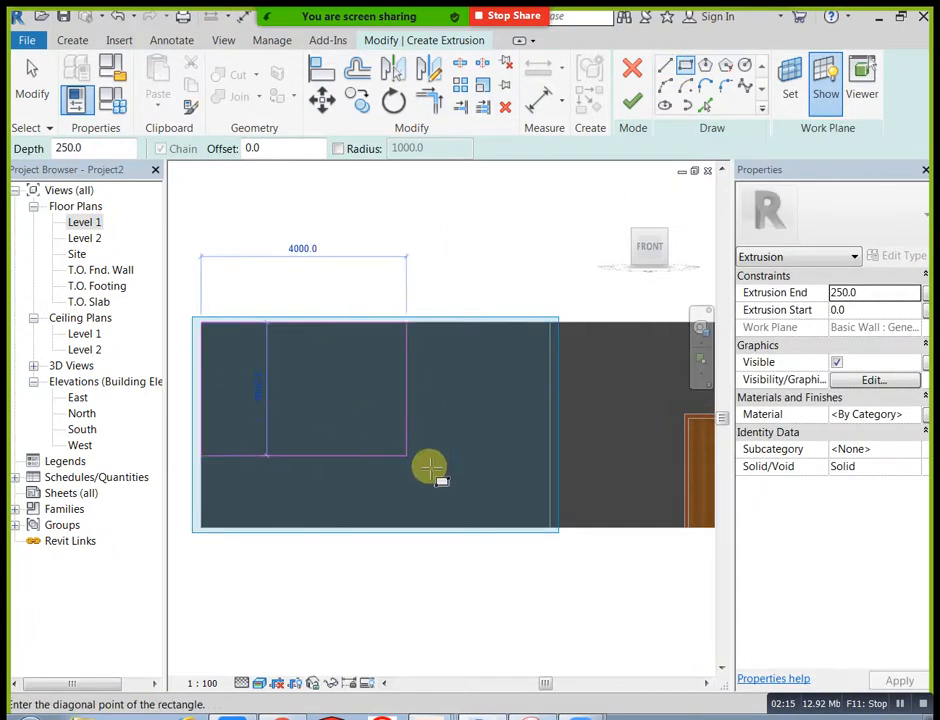
pyautogui.click(550, 527)
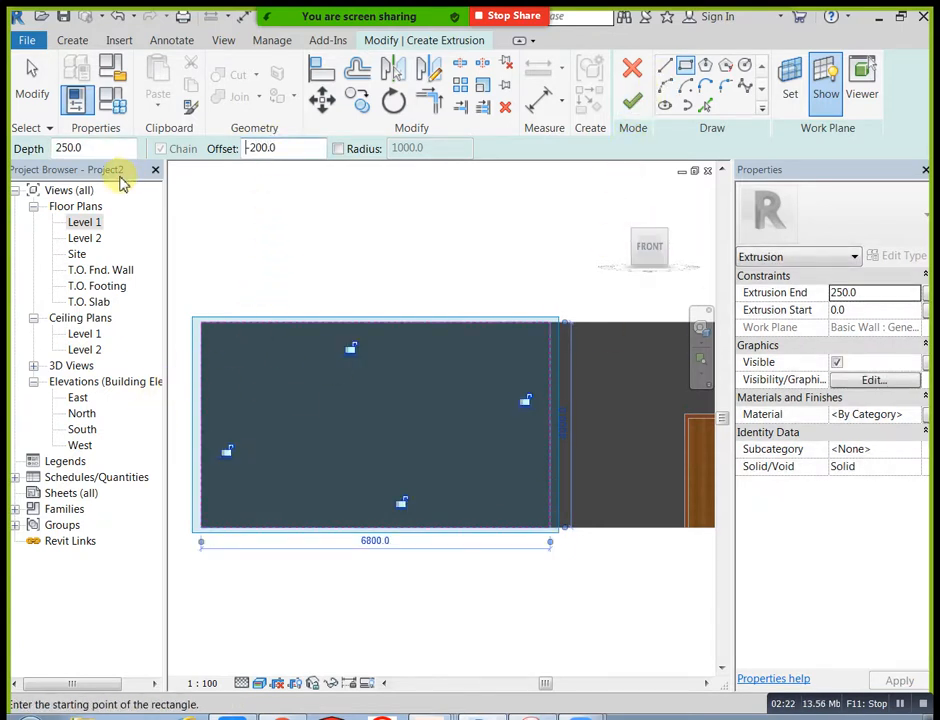
# Step: Try an inner rectangle inside the wall outline with a sketch offset of -200
pyautogui.click(201, 321)
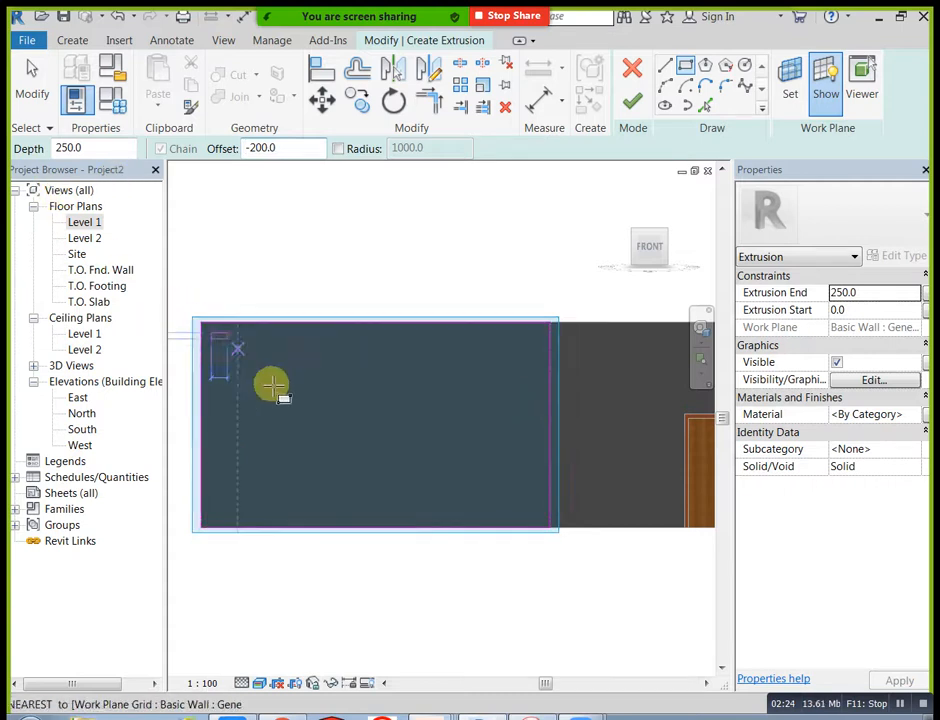
pyautogui.click(554, 531)
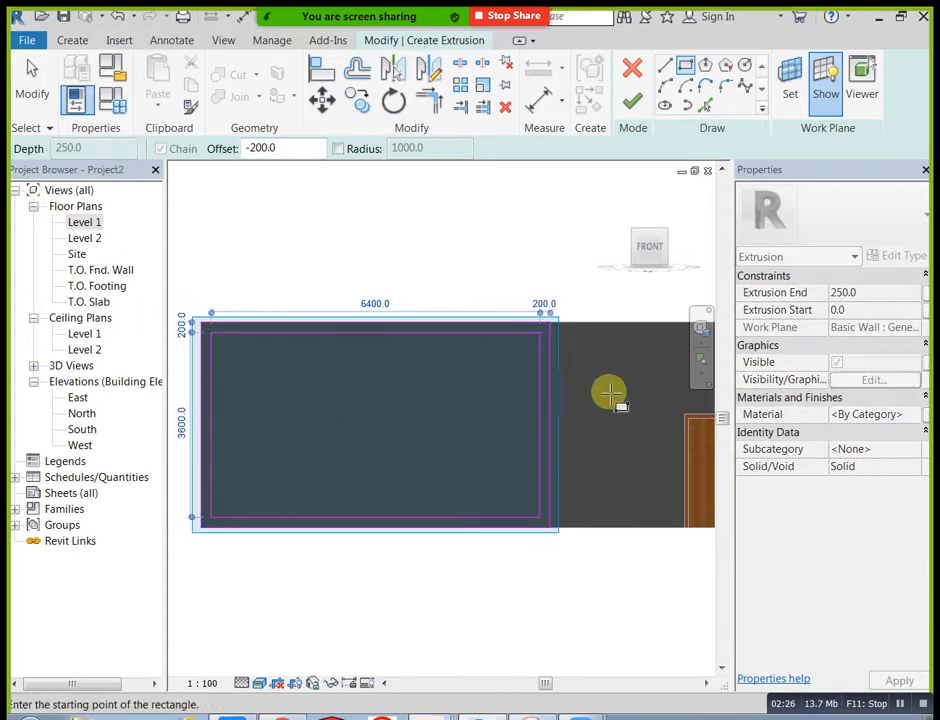
pyautogui.press('Escape')
pyautogui.press('Escape')
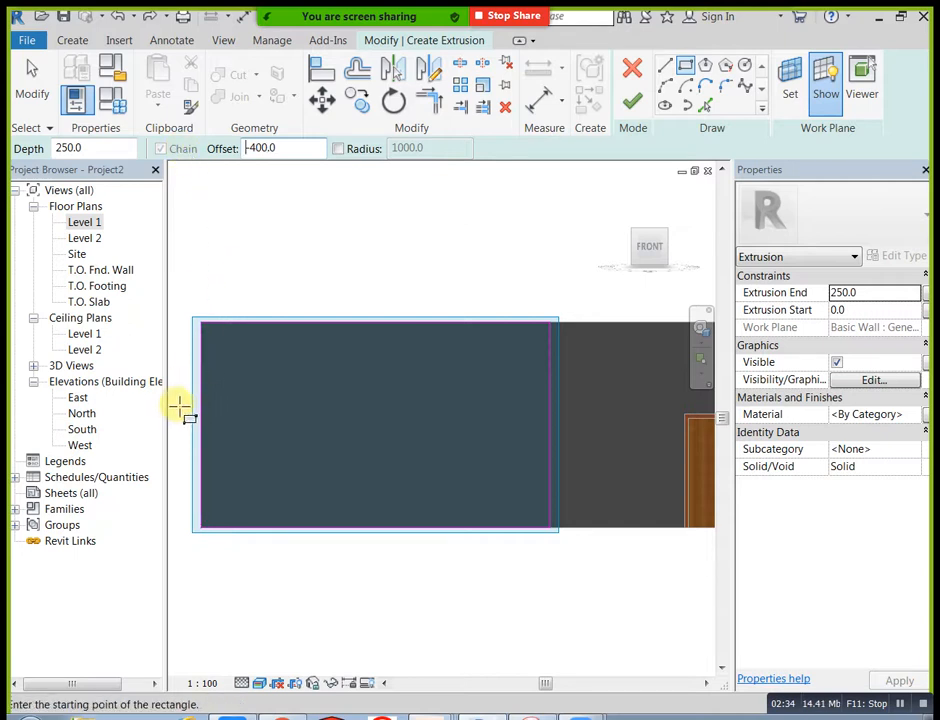
# Step: Sketch an inner rectangle from the wall outline with a -400 offset and finish the frame extrusion with an end of 50
pyautogui.click(204, 327)
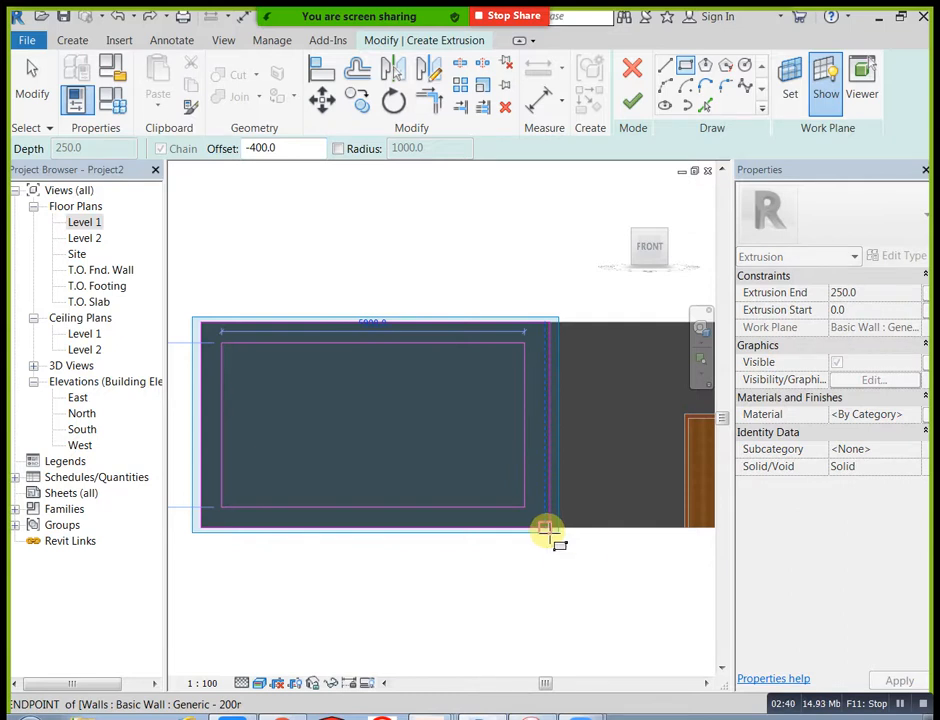
pyautogui.click(546, 529)
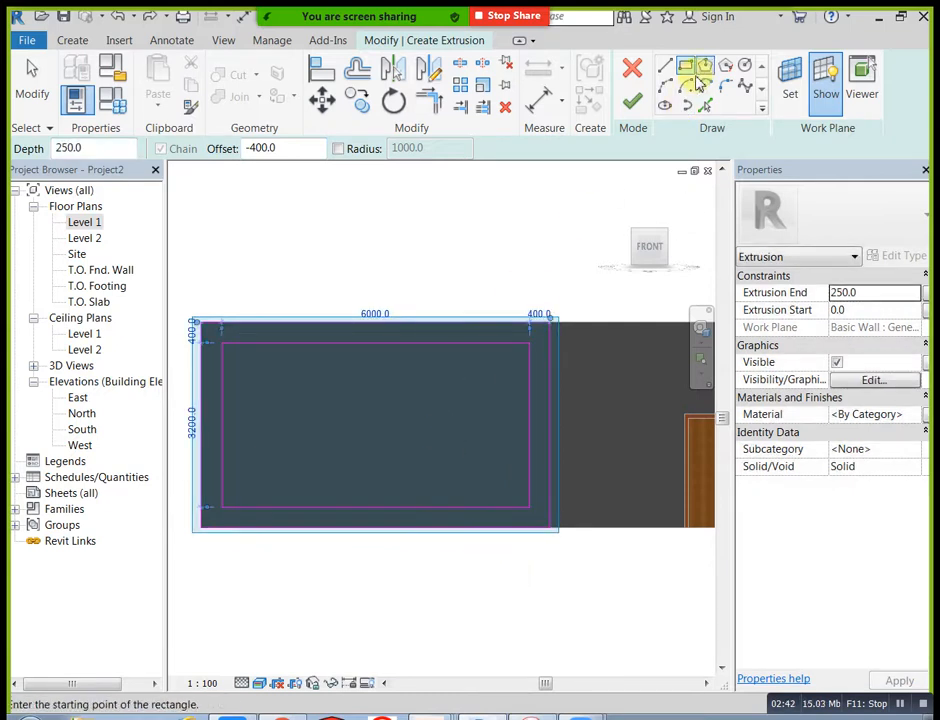
pyautogui.click(881, 292)
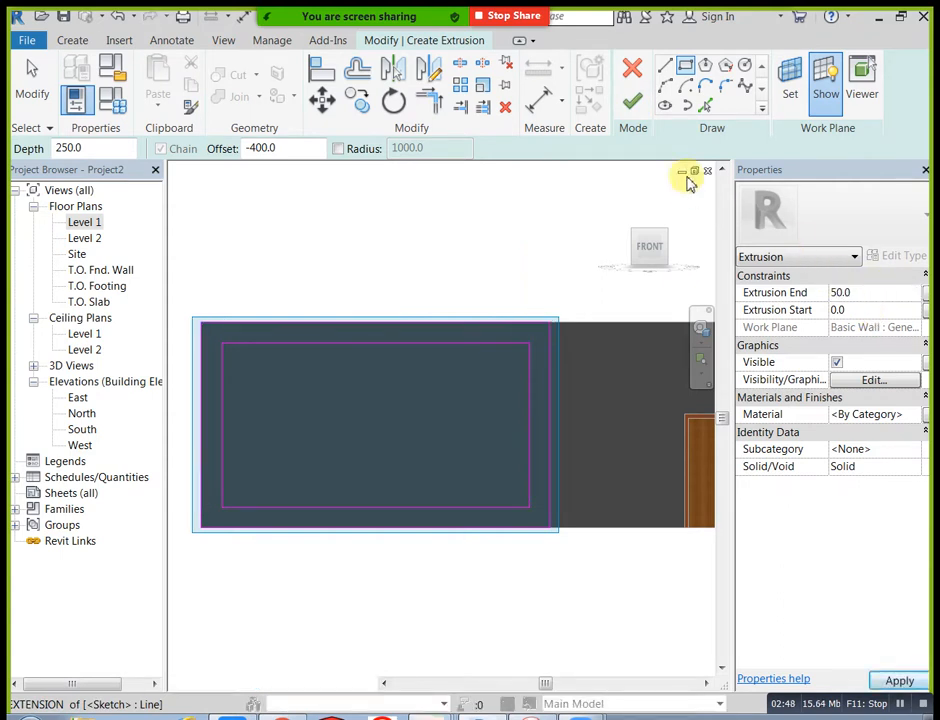
pyautogui.click(634, 103)
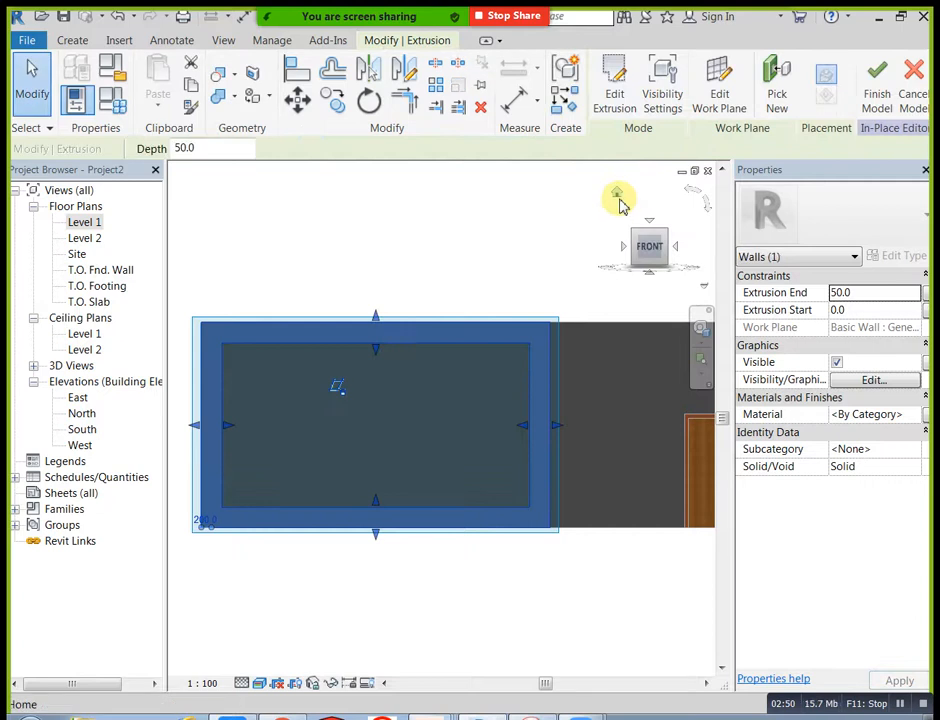
# Step: Start another extrusion in the front view and sketch a small horizontal rectangle near the frame opening's upper-left corner
pyautogui.click(618, 195)
pyautogui.click(388, 540)
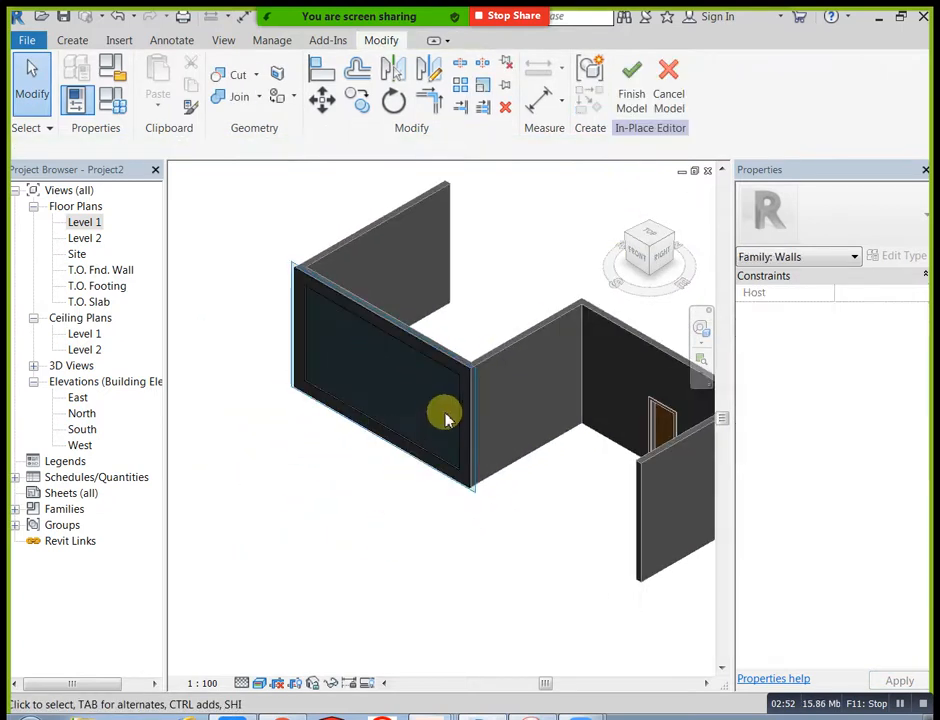
pyautogui.scroll(8, 460, 400)
pyautogui.scroll(-5, 502, 340)
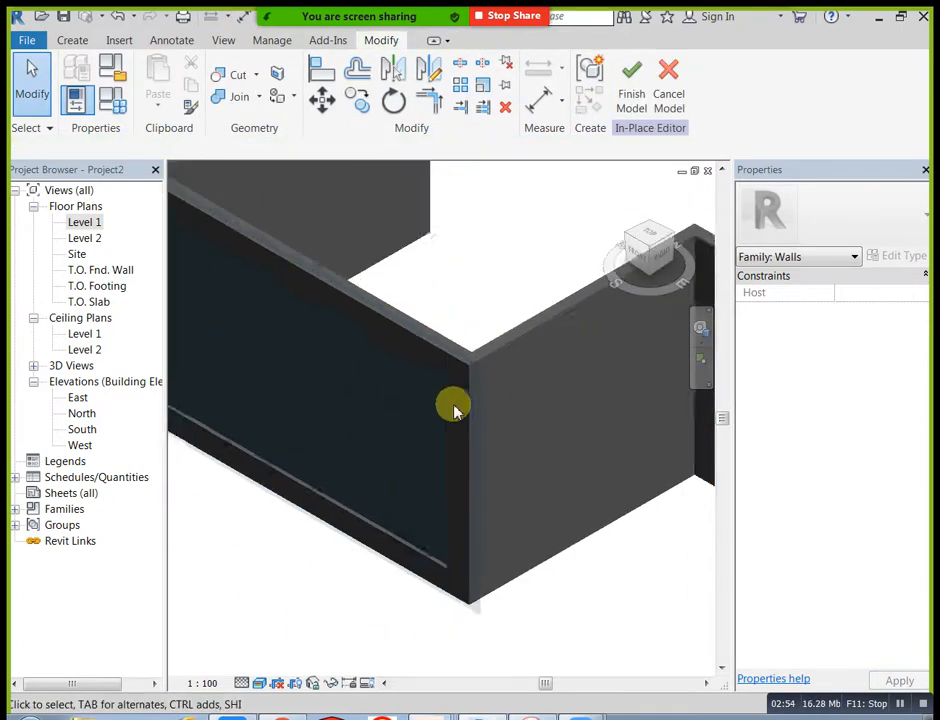
pyautogui.keyDown('shift'); pyautogui.moveTo(337, 497); pyautogui.dragTo(420, 493, button='middle'); pyautogui.keyUp('shift')
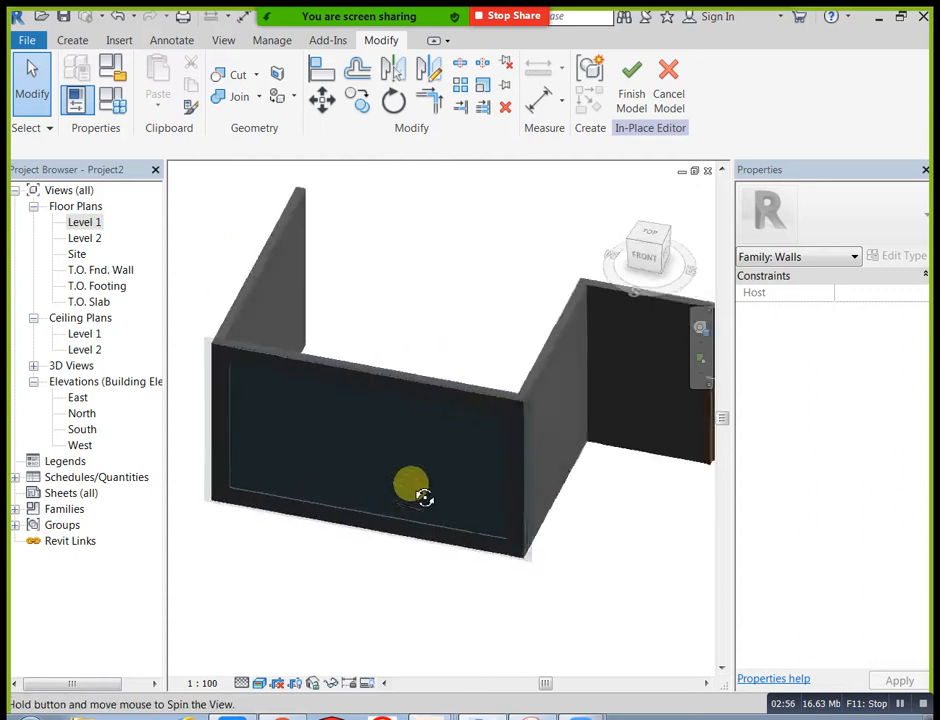
pyautogui.click(648, 258)
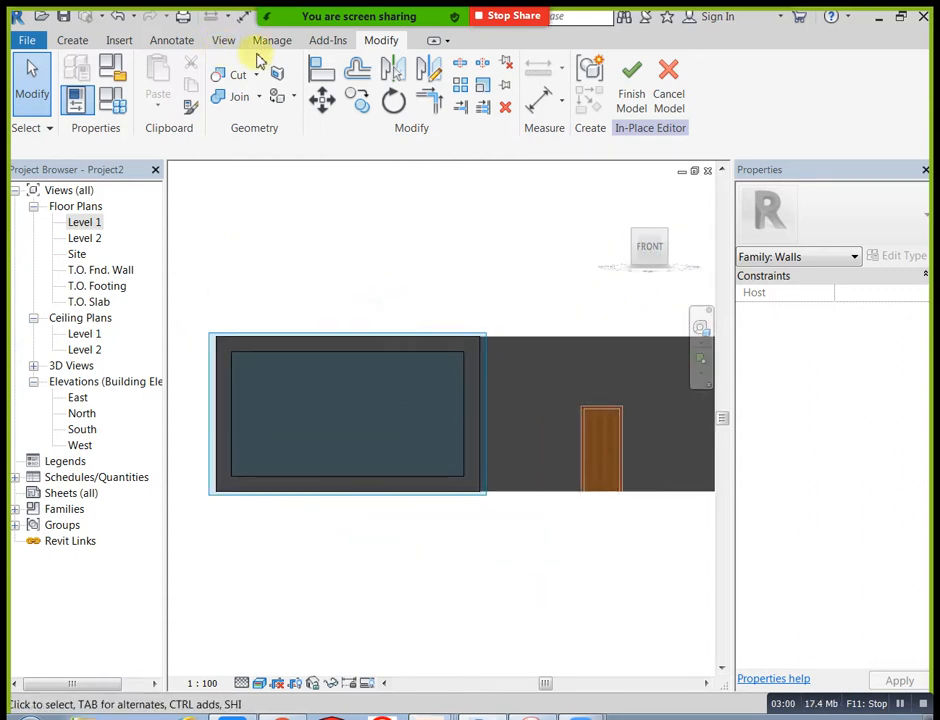
pyautogui.click(74, 42)
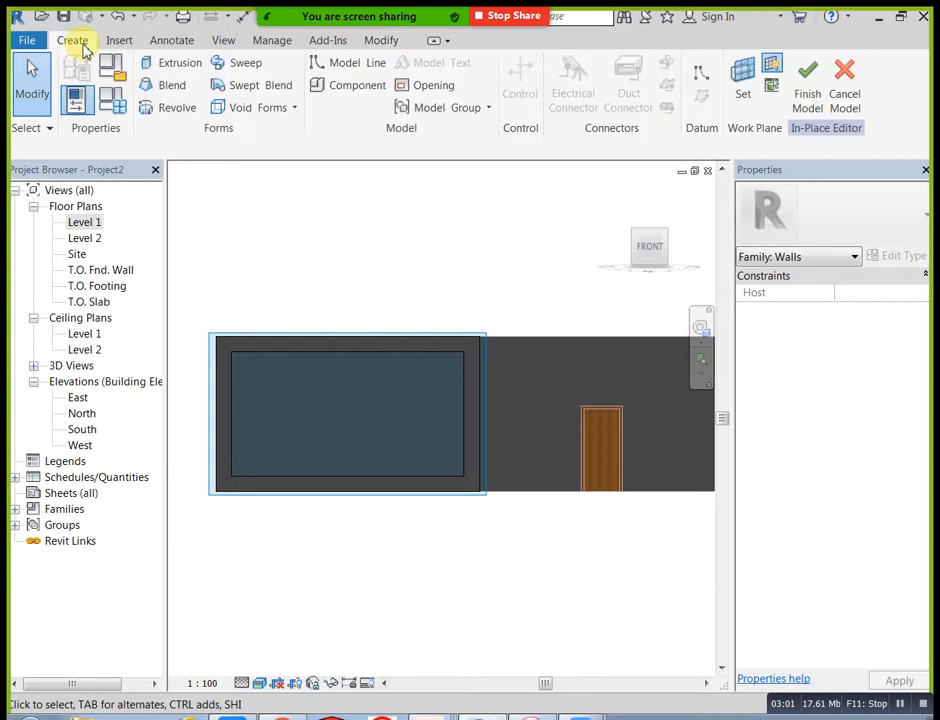
pyautogui.click(176, 64)
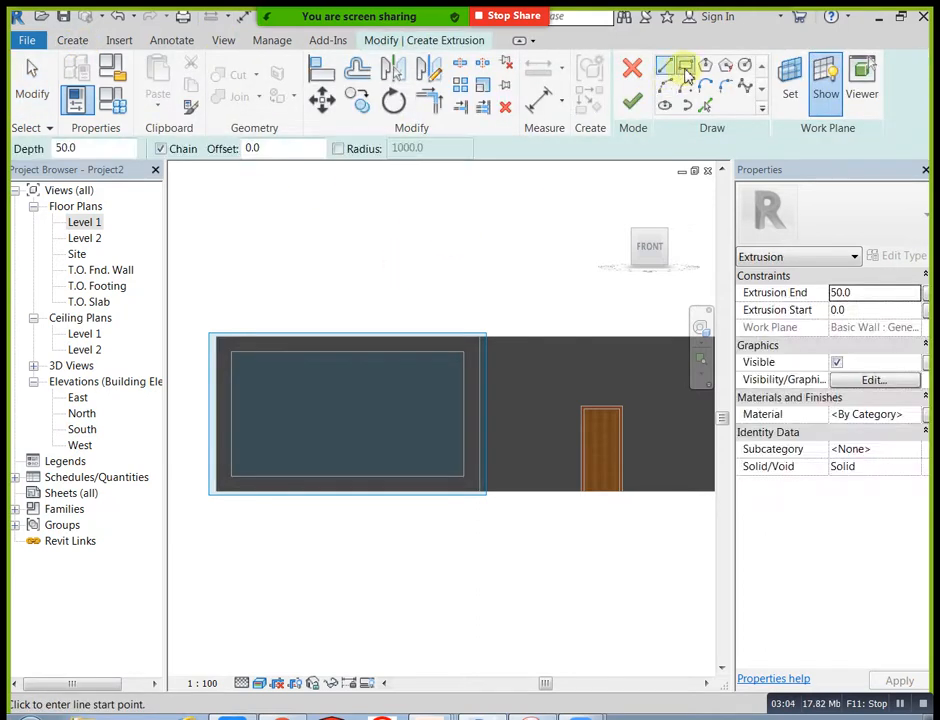
pyautogui.click(686, 68)
pyautogui.scroll(2, 175, 455)
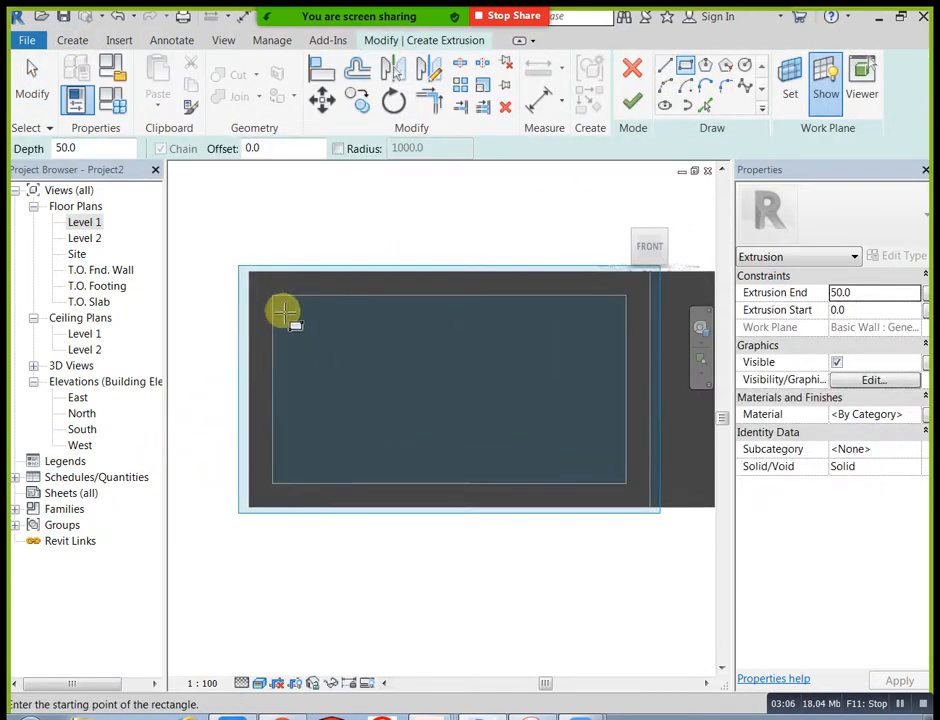
pyautogui.click(283, 315)
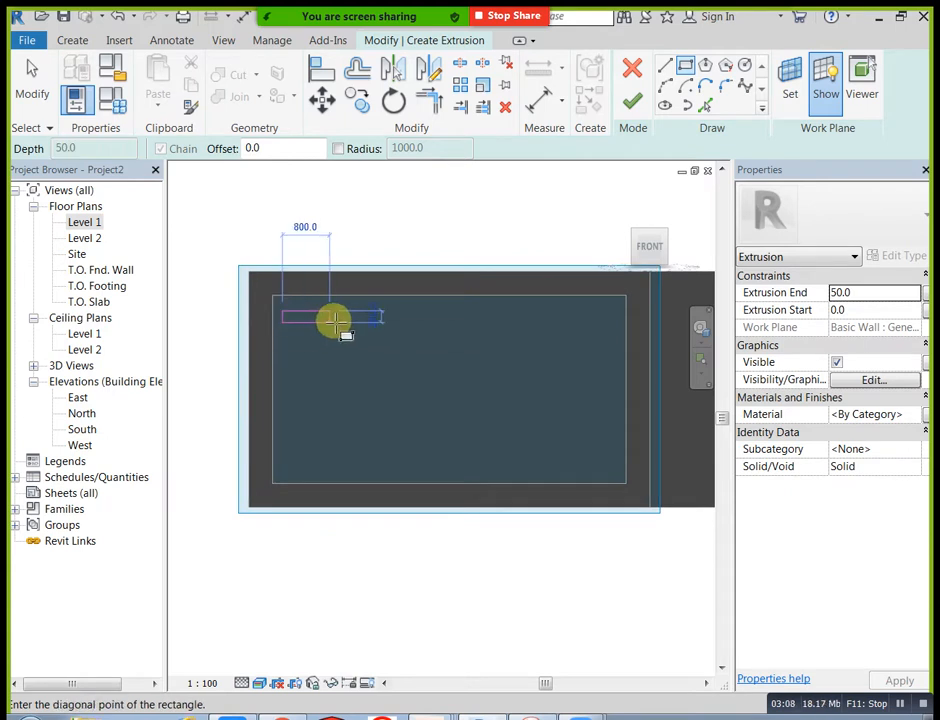
pyautogui.click(352, 321)
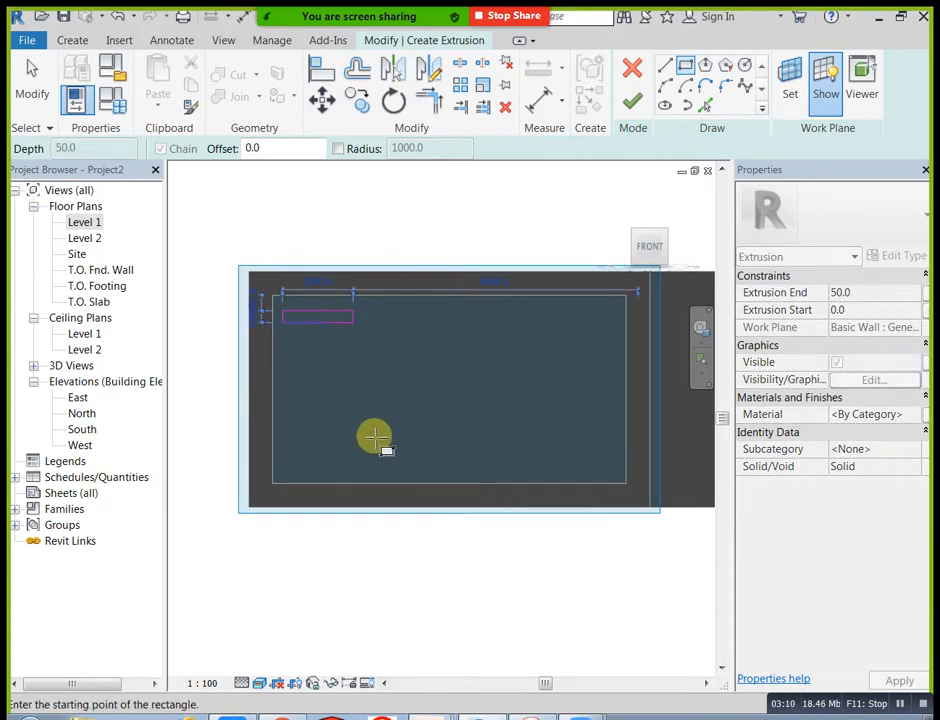
# Step: Copy the small rectangle directly below itself with a narrow gap, using the Copy tool with Multiple enabled
pyautogui.scroll(2, 314, 346)
pyautogui.moveTo(258, 224)
pyautogui.mouseDown()
pyautogui.moveTo(308, 310)
pyautogui.moveTo(398, 355)
pyautogui.mouseUp()
pyautogui.click(357, 101)
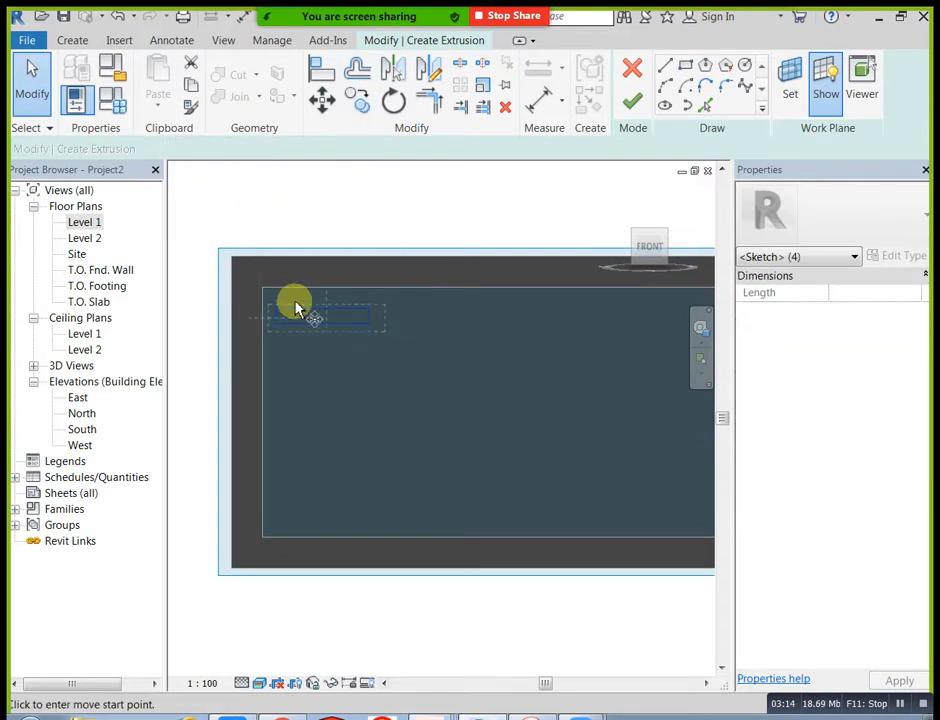
pyautogui.scroll(1, 285, 308)
pyautogui.click(268, 290)
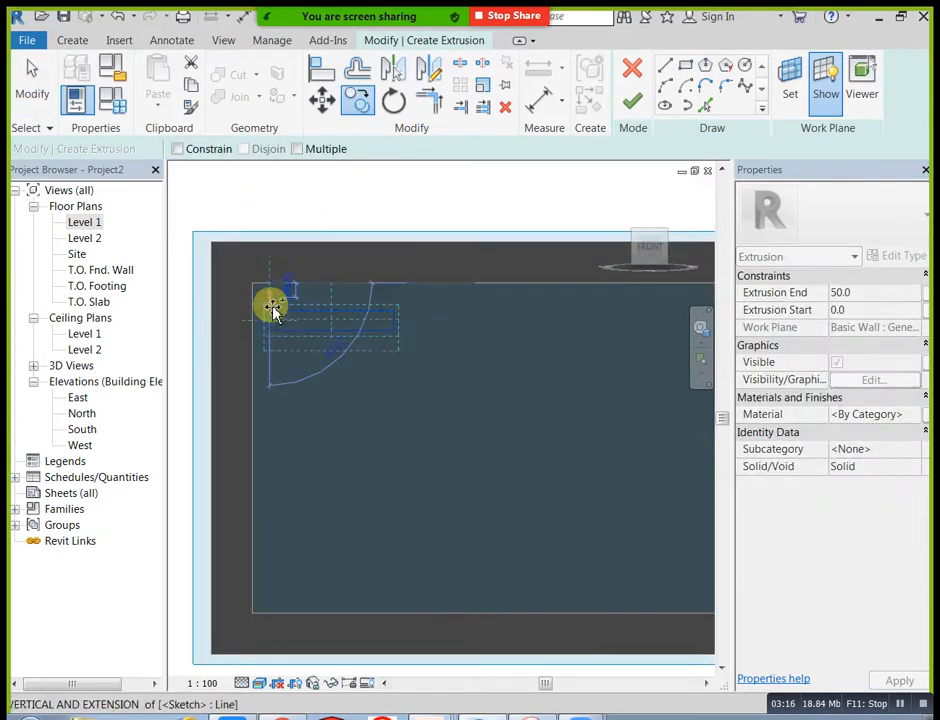
pyautogui.click(298, 150)
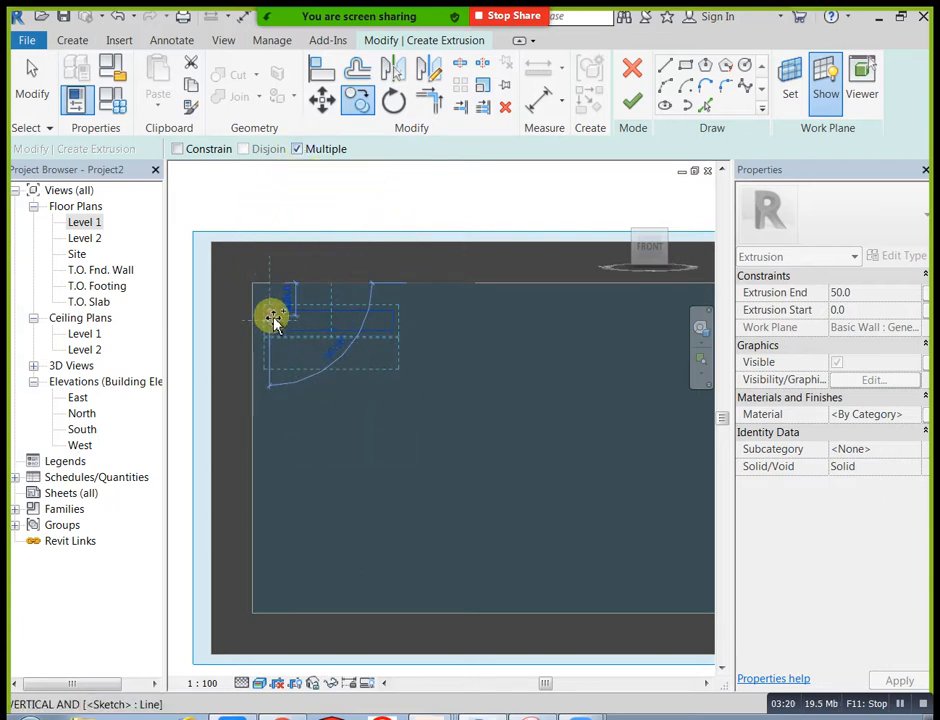
pyautogui.click(270, 312)
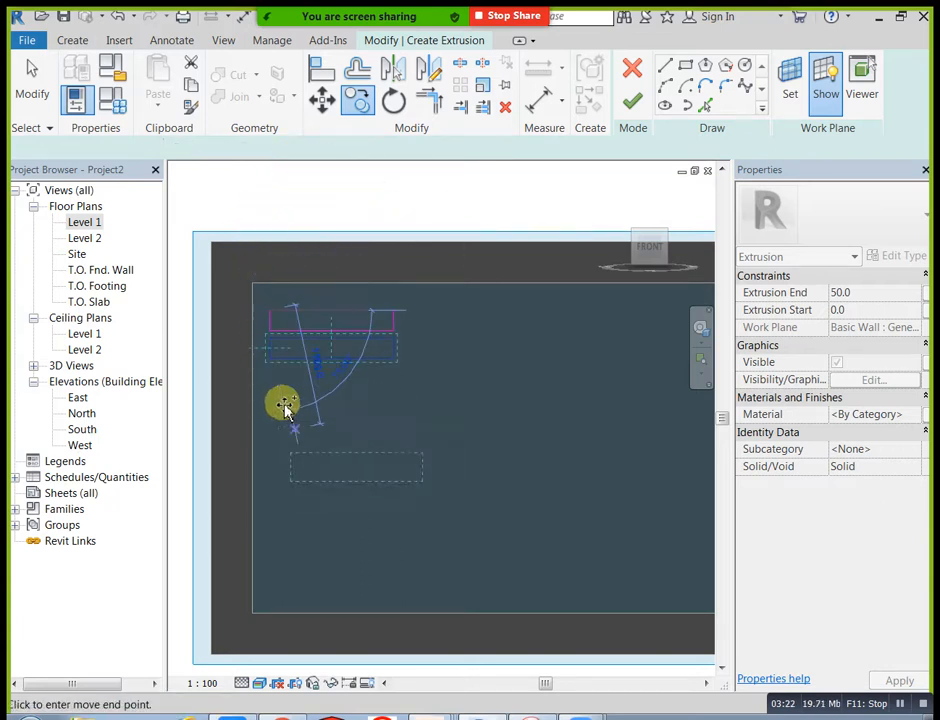
# Step: Try placing another copy of the small rectangle farther below the first two
pyautogui.click(276, 363)
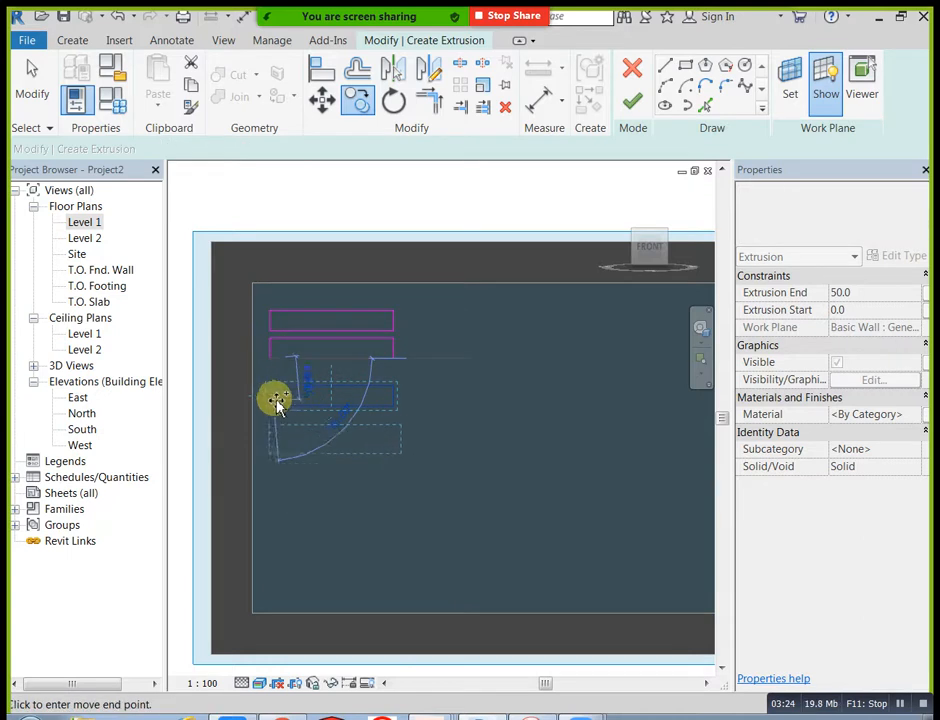
pyautogui.scroll(2, 281, 395)
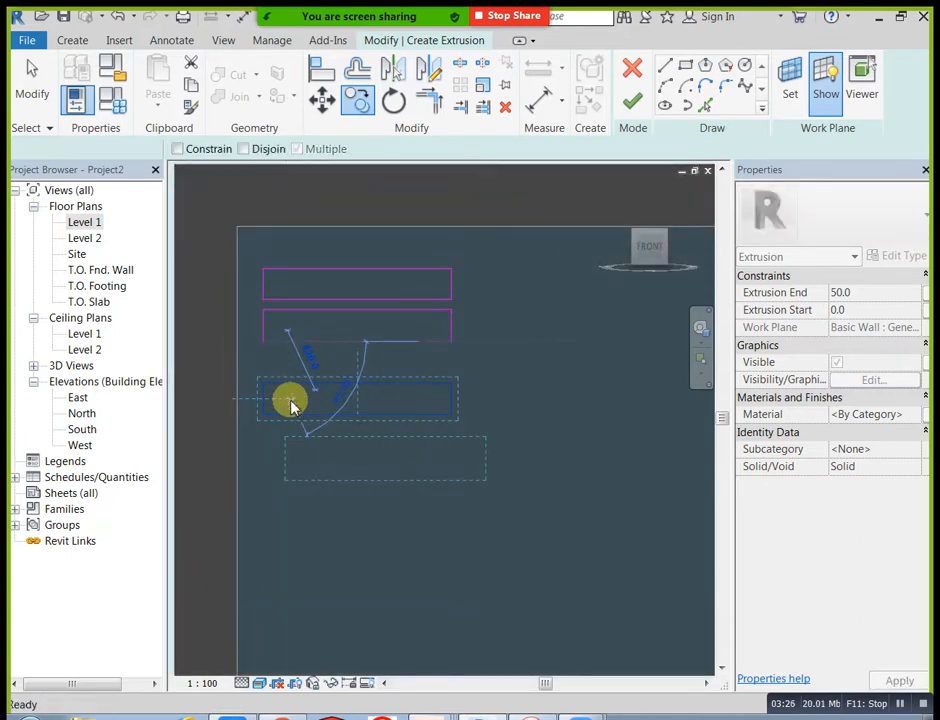
pyautogui.scroll(-3, 288, 397)
pyautogui.press('Escape')
pyautogui.scroll(2, 281, 362)
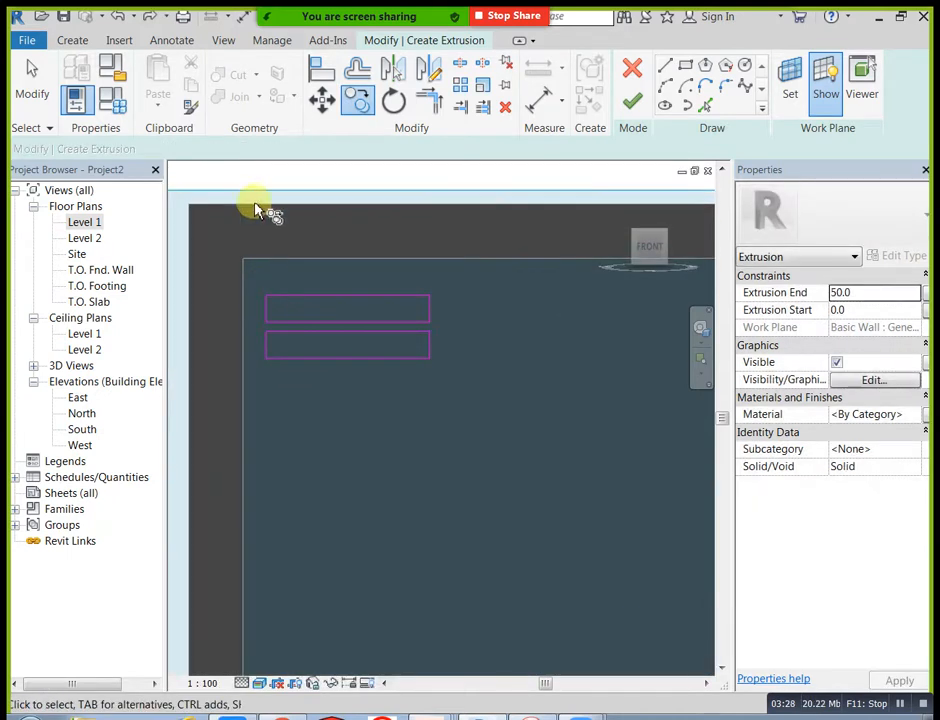
pyautogui.press('Escape')
pyautogui.press('Escape')
# Step: Try copying the two rectangles together repeatedly downward from their upper-left corner with Multiple enabled, and undo the copies
pyautogui.moveTo(262, 183)
pyautogui.mouseDown()
pyautogui.moveTo(388, 392)
pyautogui.moveTo(415, 392)
pyautogui.mouseUp()
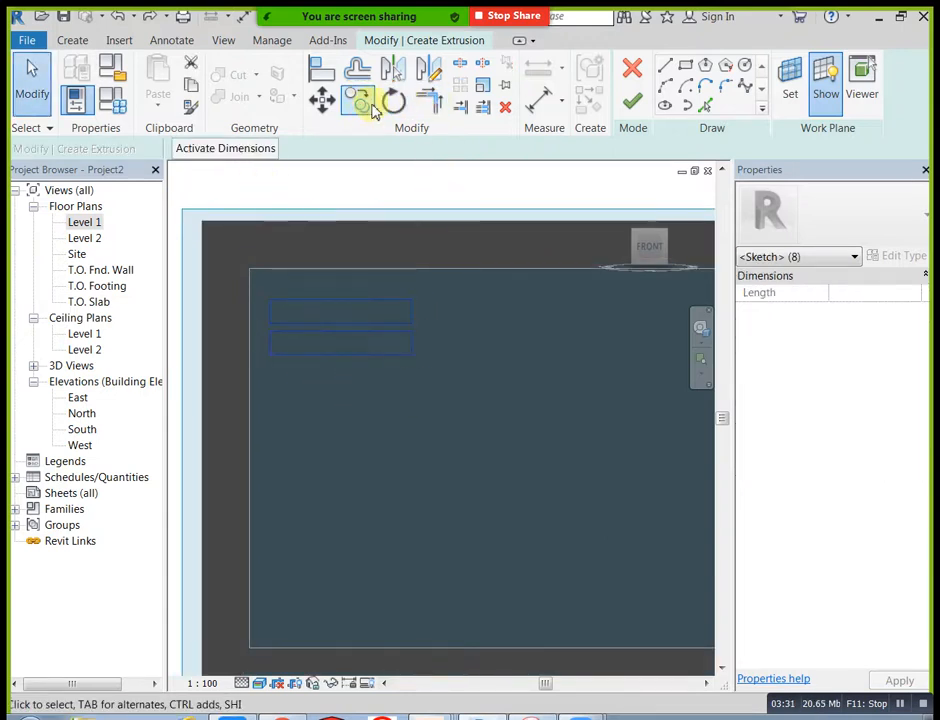
pyautogui.click(322, 97)
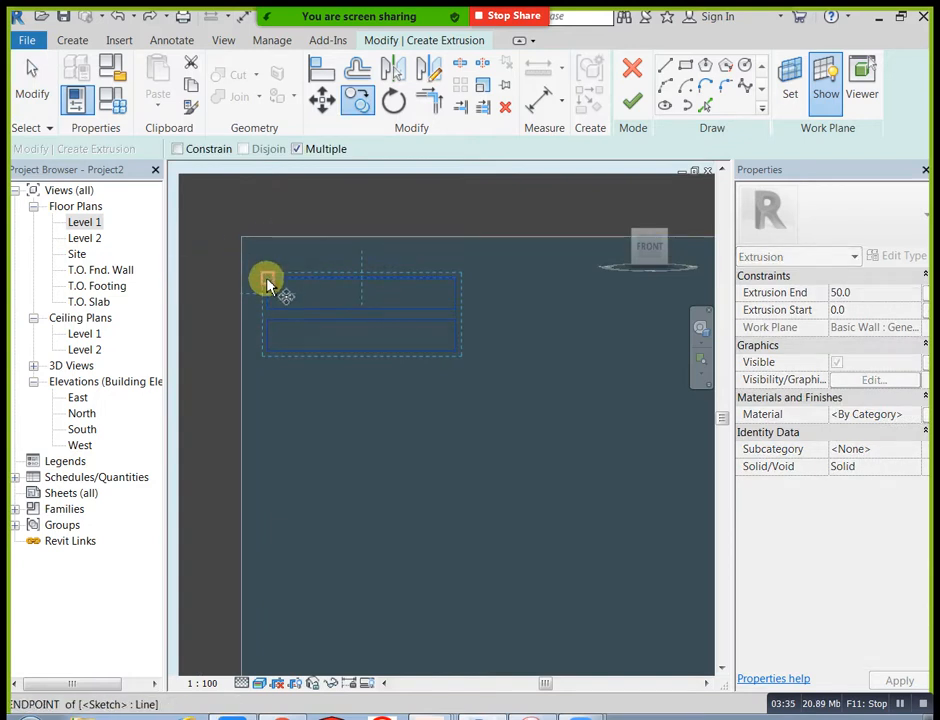
pyautogui.click(268, 284)
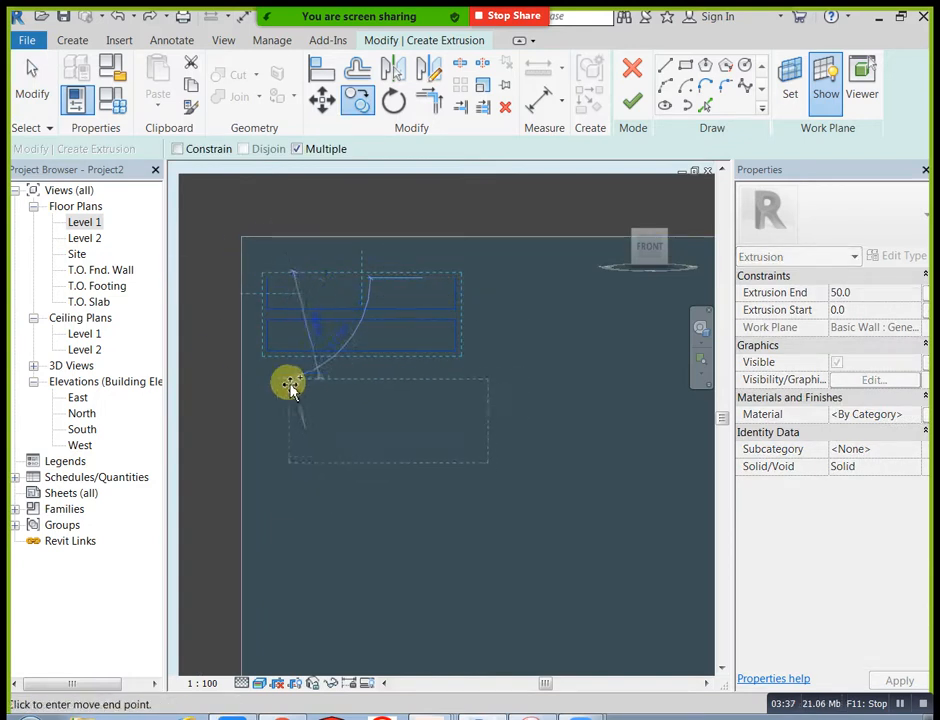
pyautogui.click(271, 357)
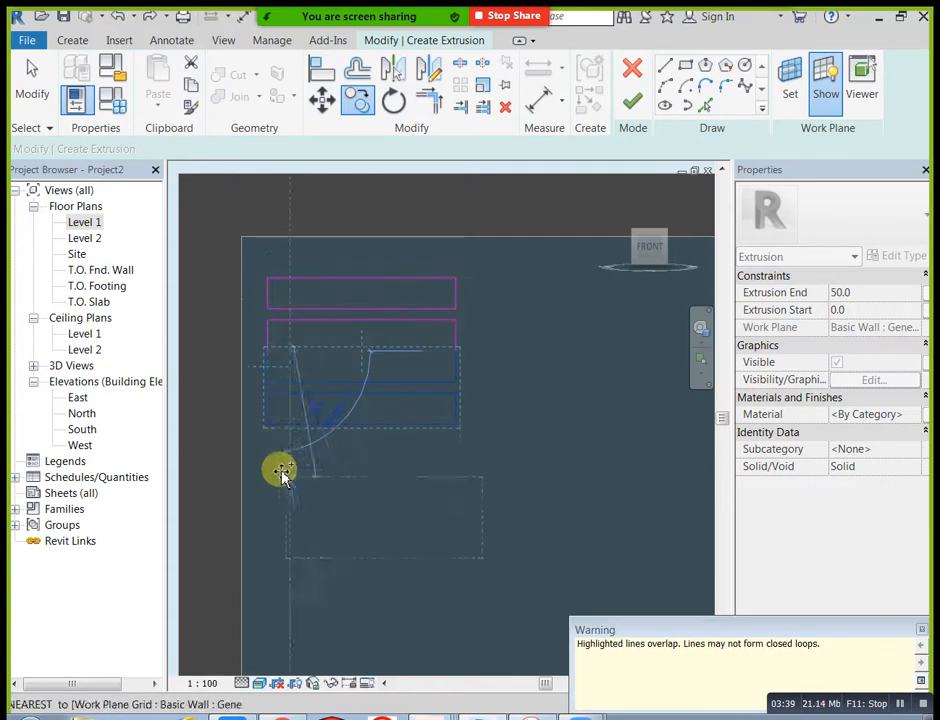
pyautogui.moveTo(357, 531); pyautogui.dragTo(346, 447, button='middle')
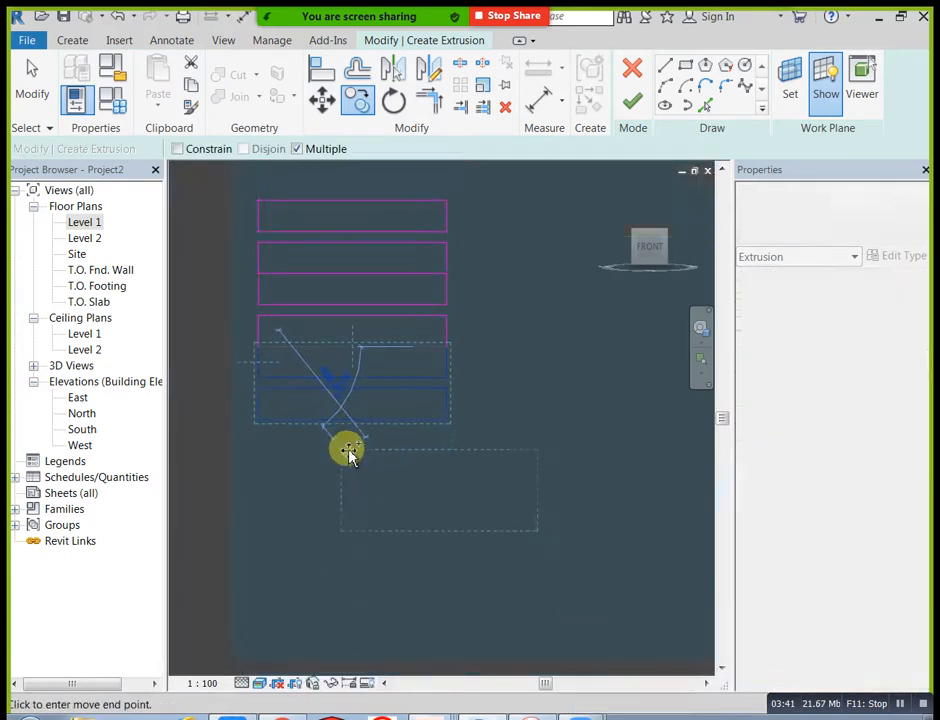
pyautogui.click(261, 417)
pyautogui.moveTo(352, 555); pyautogui.dragTo(331, 469, button='middle')
pyautogui.scroll(5, 250, 360)
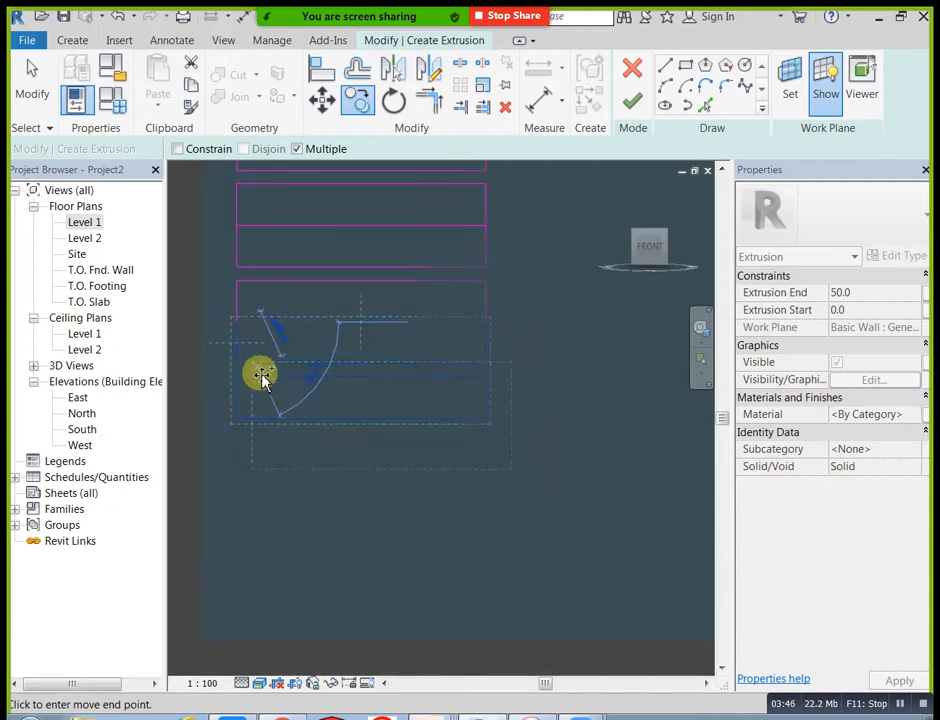
pyautogui.scroll(-4, 278, 420)
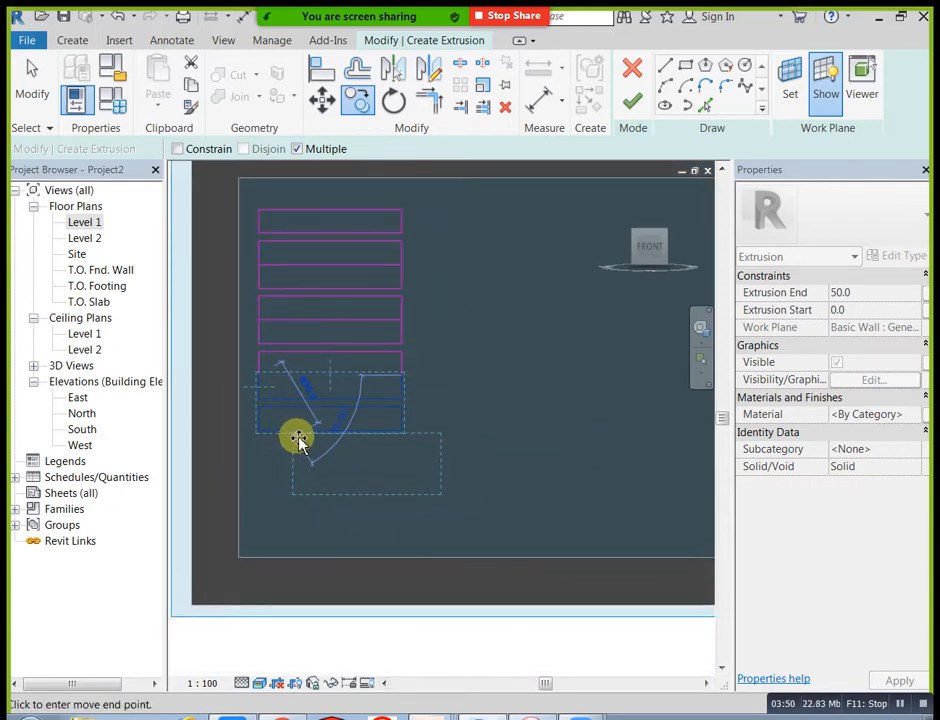
pyautogui.hotkey('ctrl', 'z')
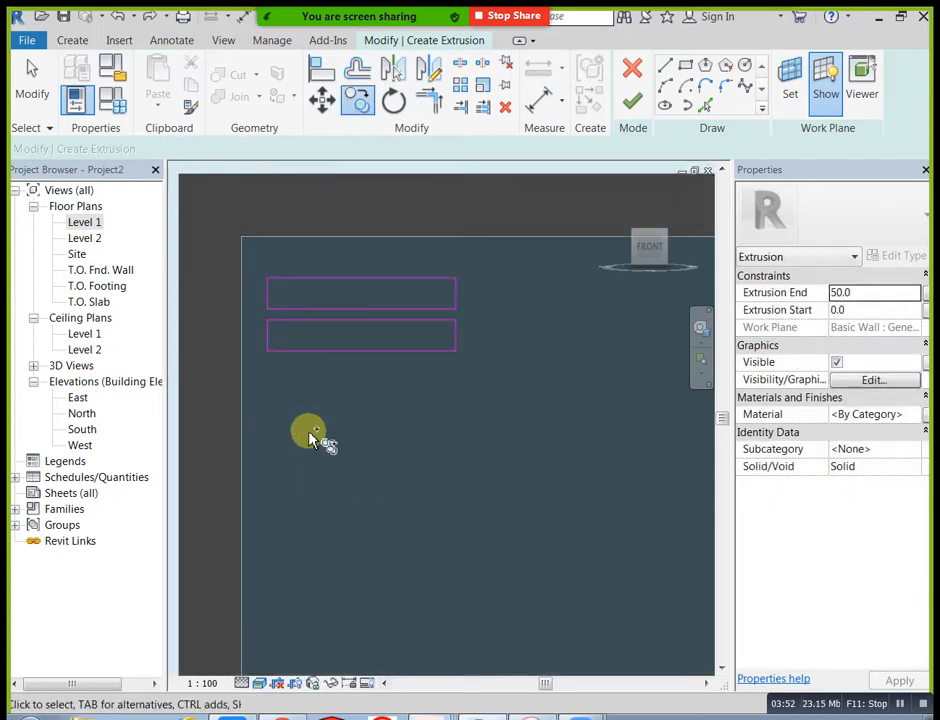
pyautogui.press('Escape')
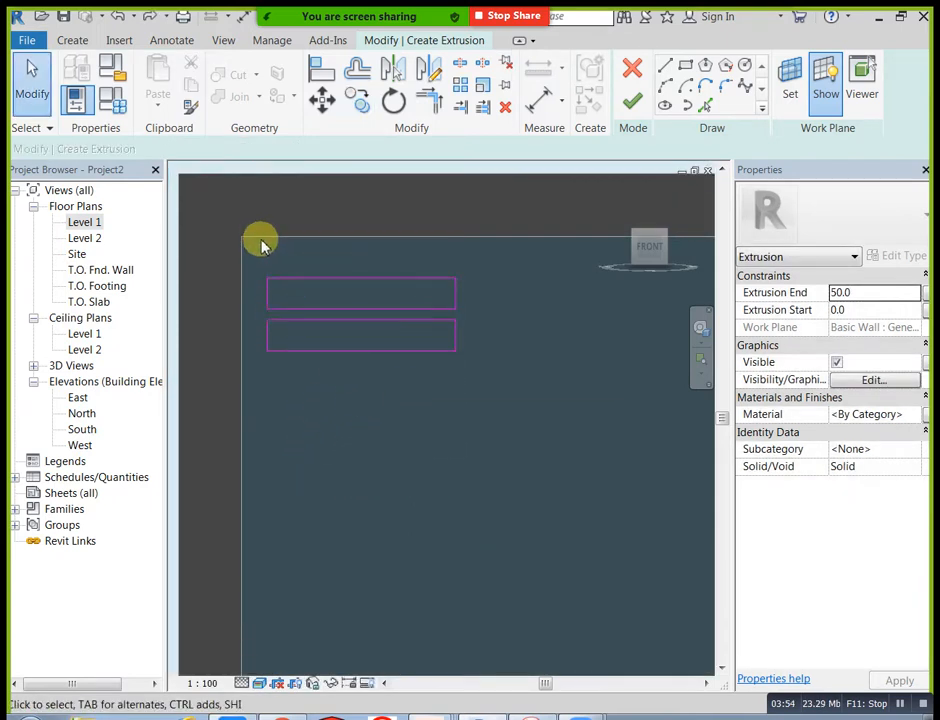
# Step: Copy the pair of rectangles four times straight down with Multiple enabled, leaving a narrow gap between pairs to fill the frame opening's height
pyautogui.moveTo(258, 228)
pyautogui.mouseDown()
pyautogui.moveTo(367, 401)
pyautogui.moveTo(518, 420)
pyautogui.mouseUp()
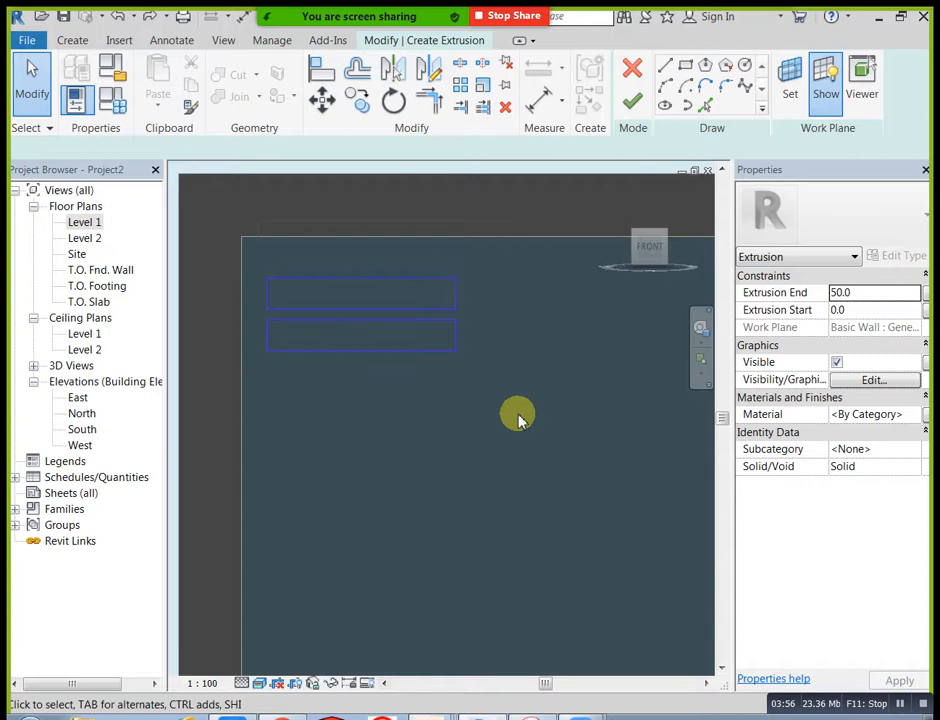
pyautogui.click(360, 102)
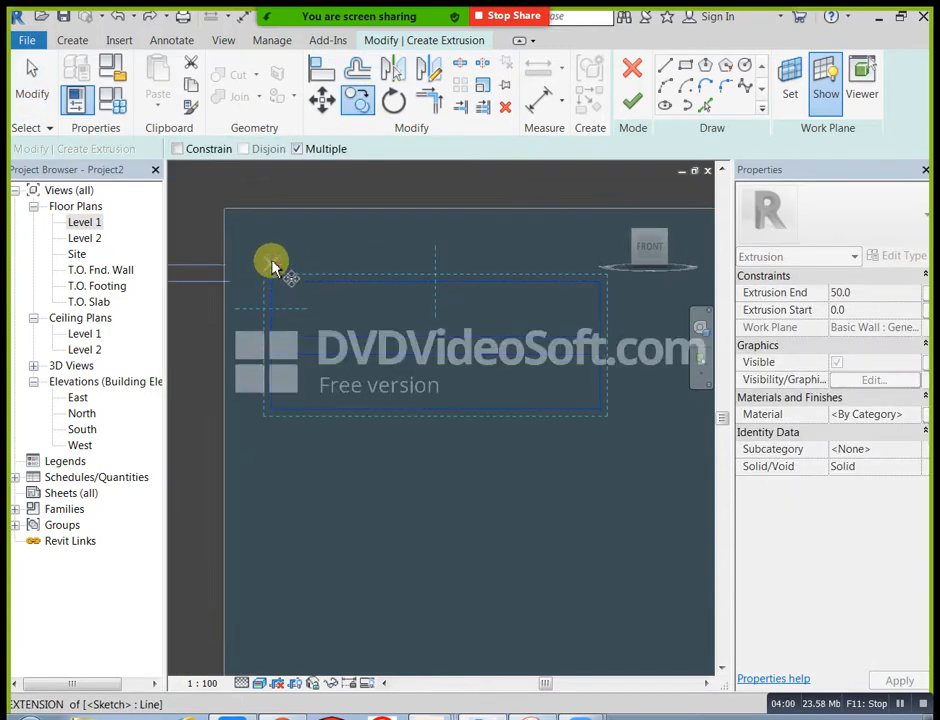
pyautogui.click(273, 258)
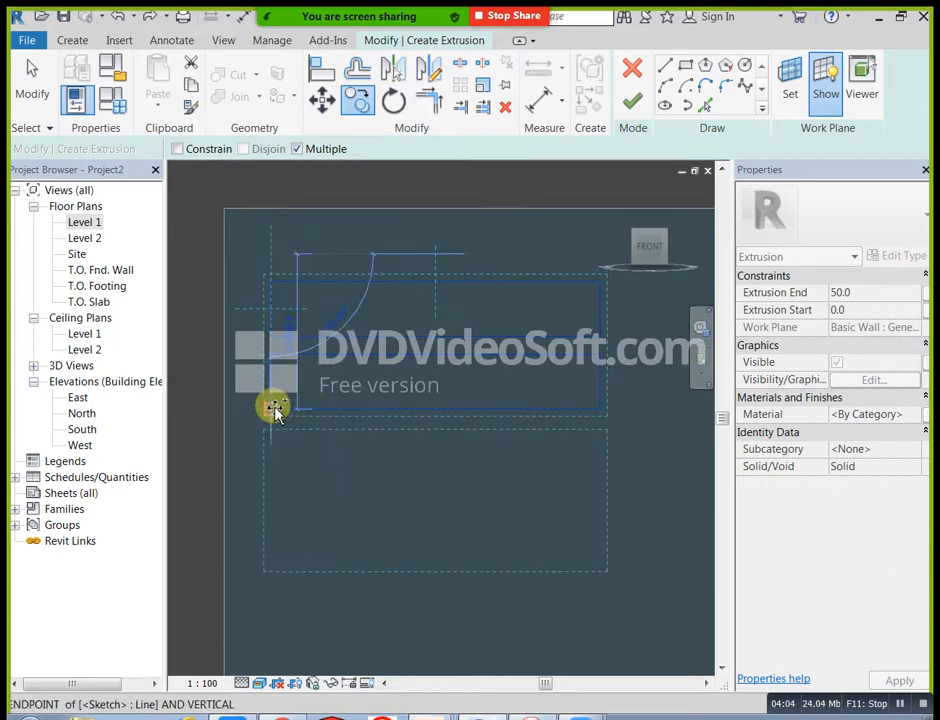
pyautogui.click(273, 410)
pyautogui.moveTo(316, 540); pyautogui.dragTo(290, 352, button='middle')
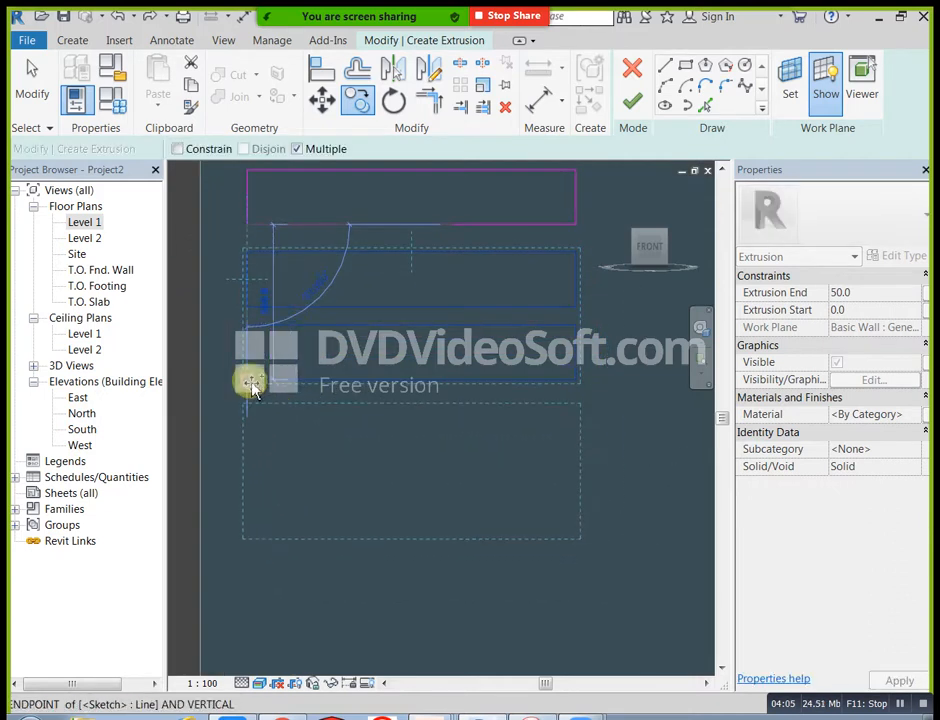
pyautogui.moveTo(353, 410); pyautogui.dragTo(331, 418, button='middle')
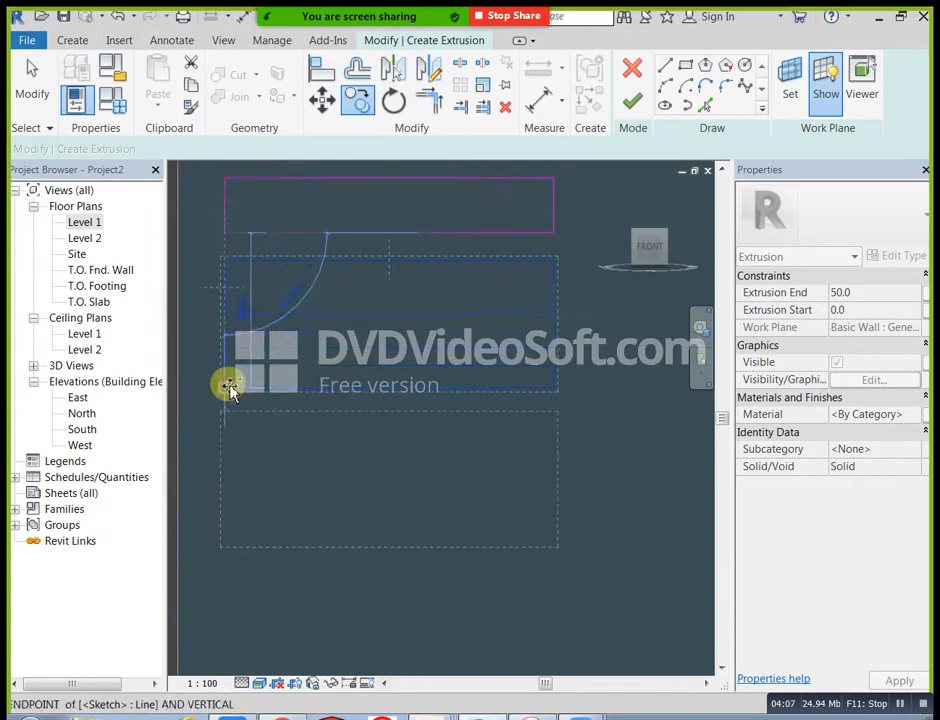
pyautogui.scroll(-2, 290, 508)
pyautogui.moveTo(290, 508); pyautogui.dragTo(271, 464, button='middle')
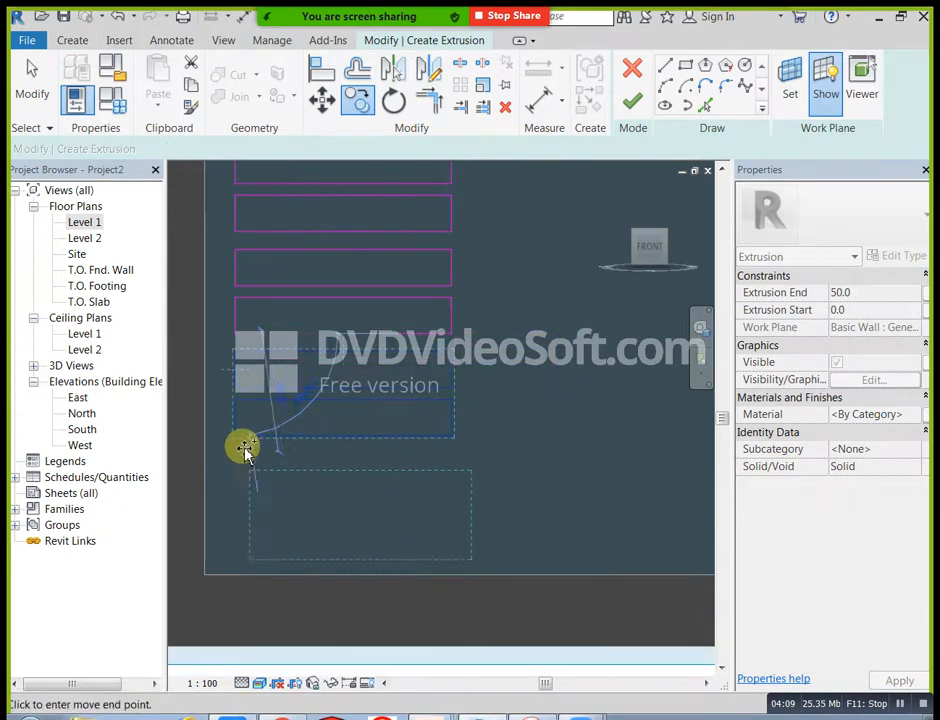
pyautogui.click(235, 436)
pyautogui.scroll(-2, 380, 447)
pyautogui.moveTo(480, 457); pyautogui.dragTo(367, 493, button='middle')
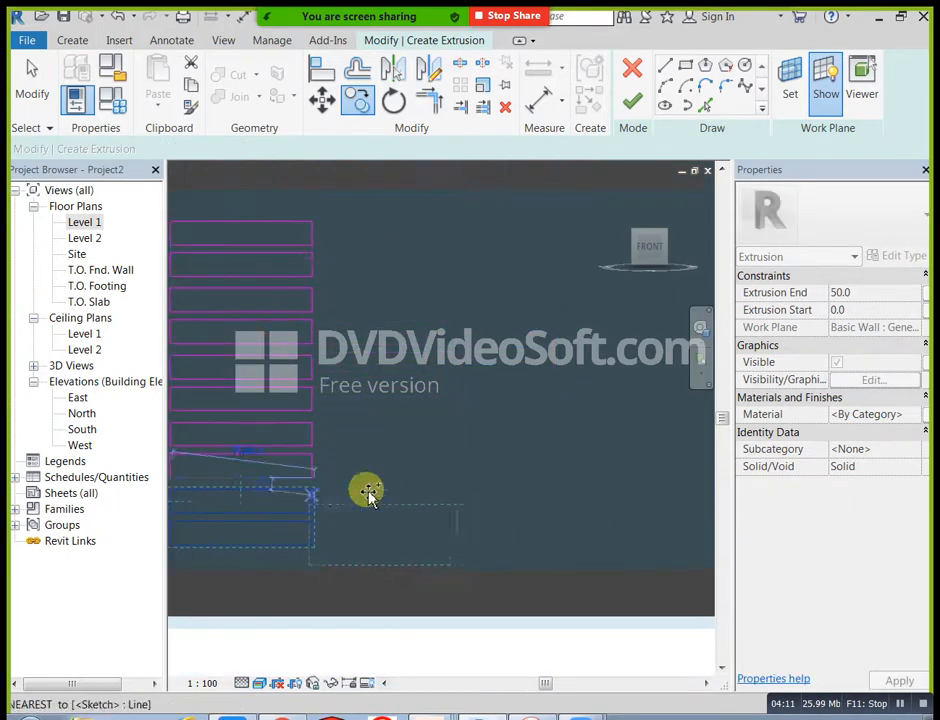
pyautogui.press('Escape')
pyautogui.scroll(-2, 415, 480)
pyautogui.scroll(-1, 399, 451)
pyautogui.moveTo(440, 447); pyautogui.dragTo(319, 425, button='middle')
pyautogui.moveTo(220, 246); pyautogui.dragTo(340, 546)
pyautogui.click(421, 239)
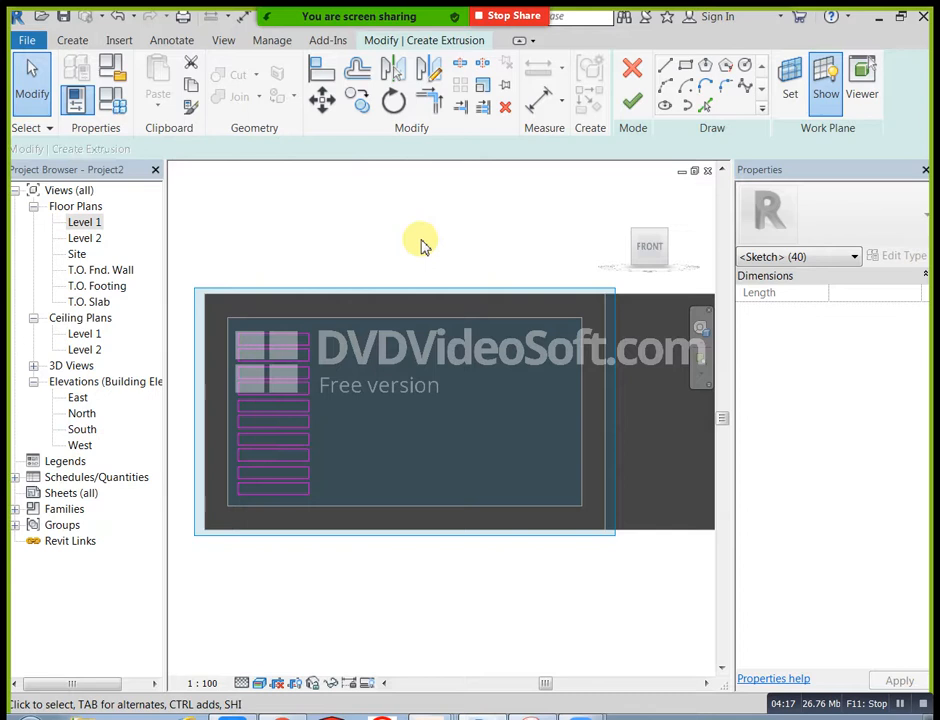
# Step: Sketch a tall vertical ellipse centred across the column of rectangles, spanning from the third rectangle's top edge to the seventh rectangle's bottom edge
pyautogui.scroll(2, 285, 421)
pyautogui.moveTo(361, 438); pyautogui.dragTo(376, 423, button='middle')
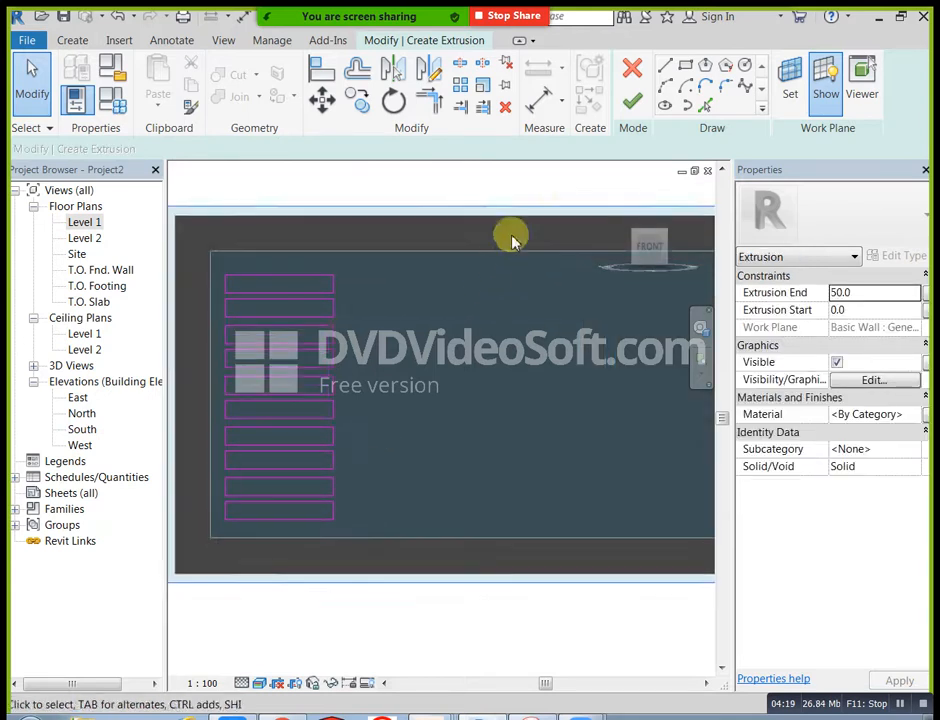
pyautogui.click(685, 67)
pyautogui.scroll(1, 283, 378)
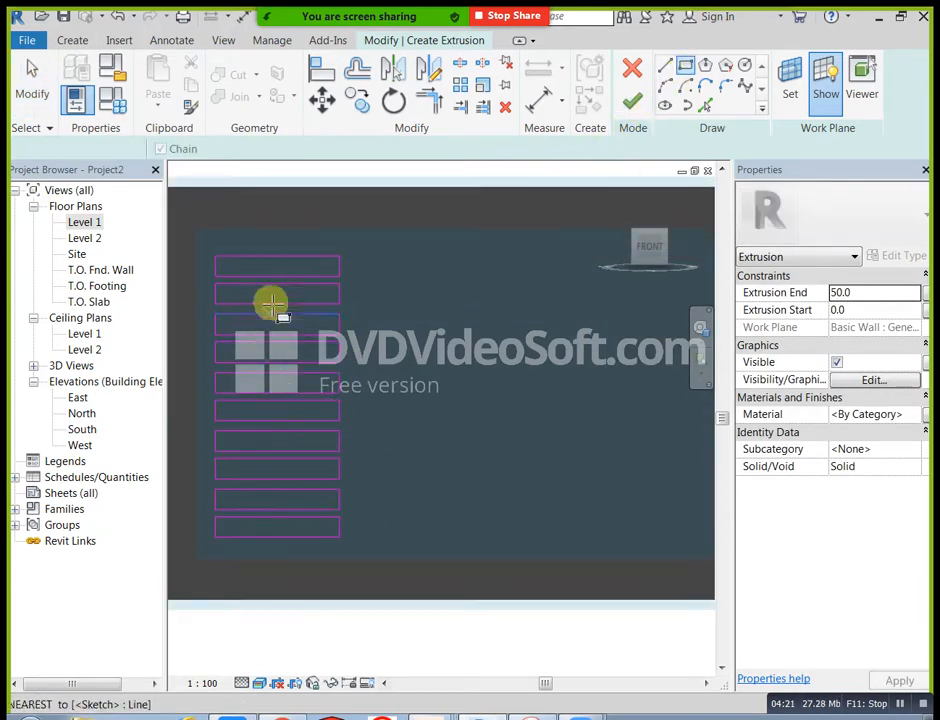
pyautogui.click(664, 104)
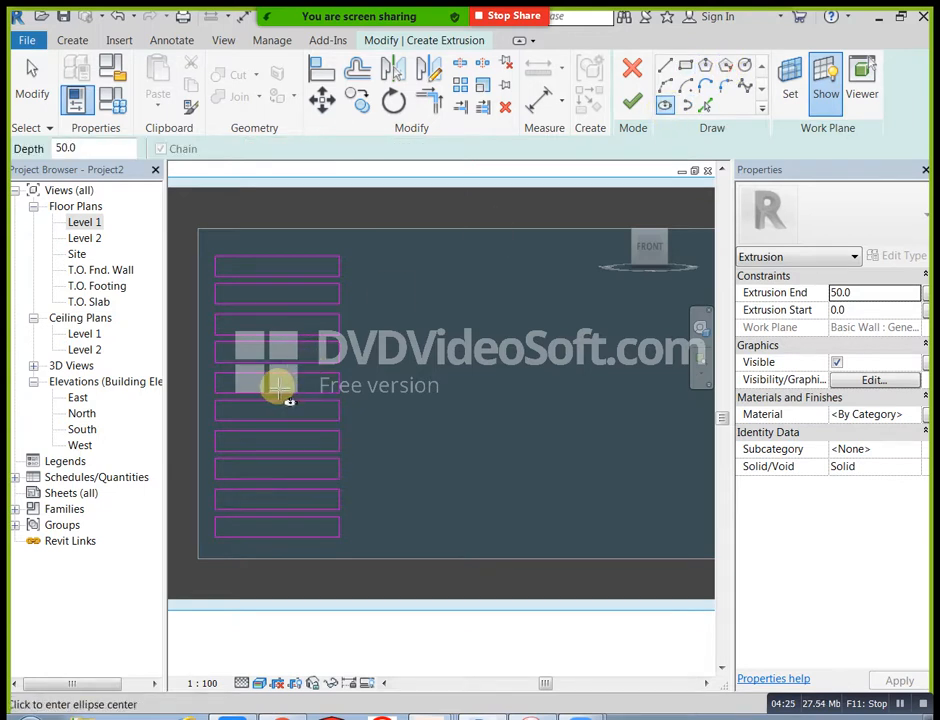
pyautogui.click(276, 370)
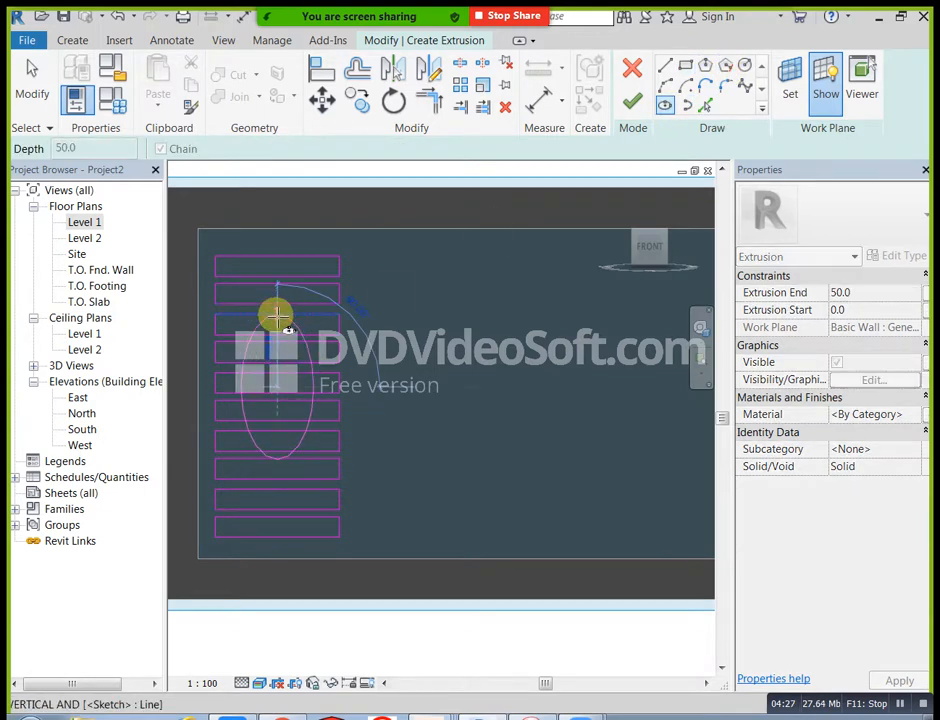
pyautogui.click(277, 316)
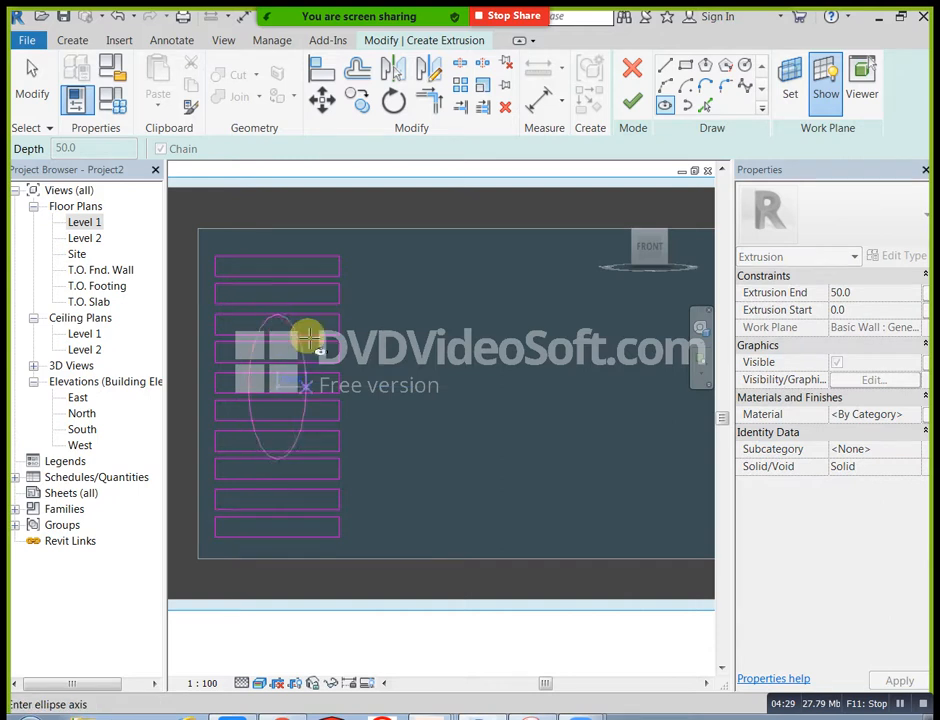
pyautogui.click(315, 339)
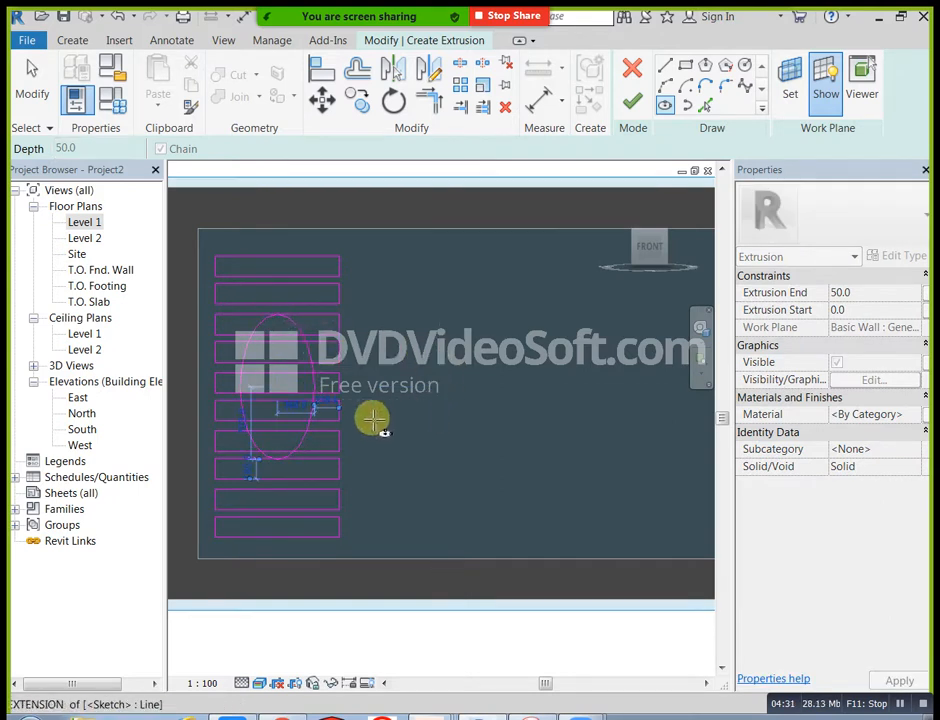
# Step: Stretch the ellipse vertically so its top extends slightly above the third rectangle's top edge
pyautogui.scroll(2, 300, 370)
pyautogui.moveTo(284, 409); pyautogui.dragTo(305, 429, button='middle')
pyautogui.scroll(1, 284, 305)
pyautogui.scroll(1, 287, 300)
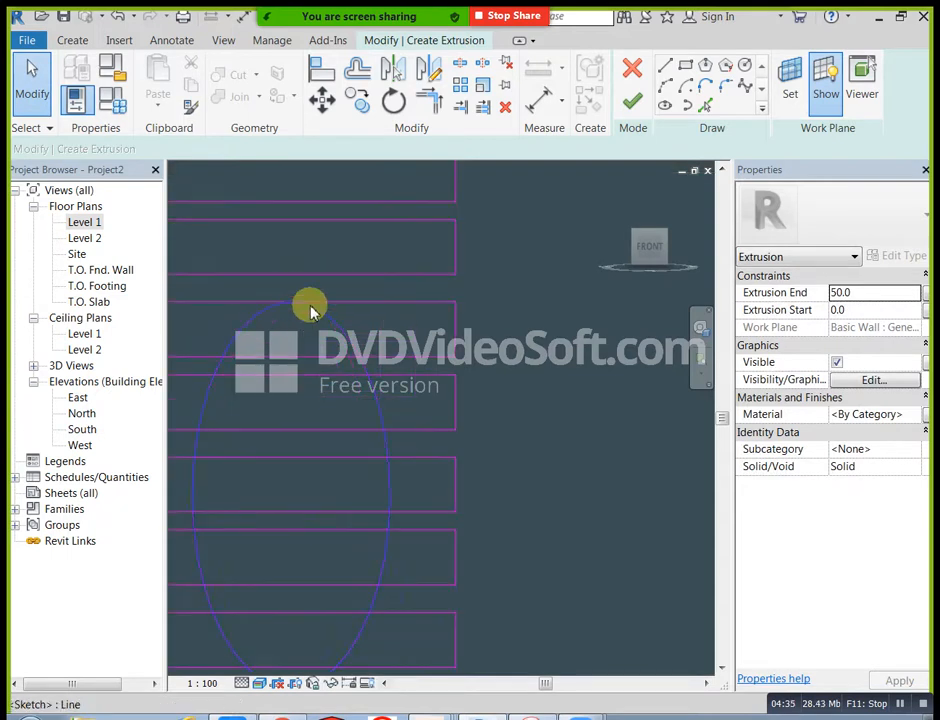
pyautogui.click(308, 313)
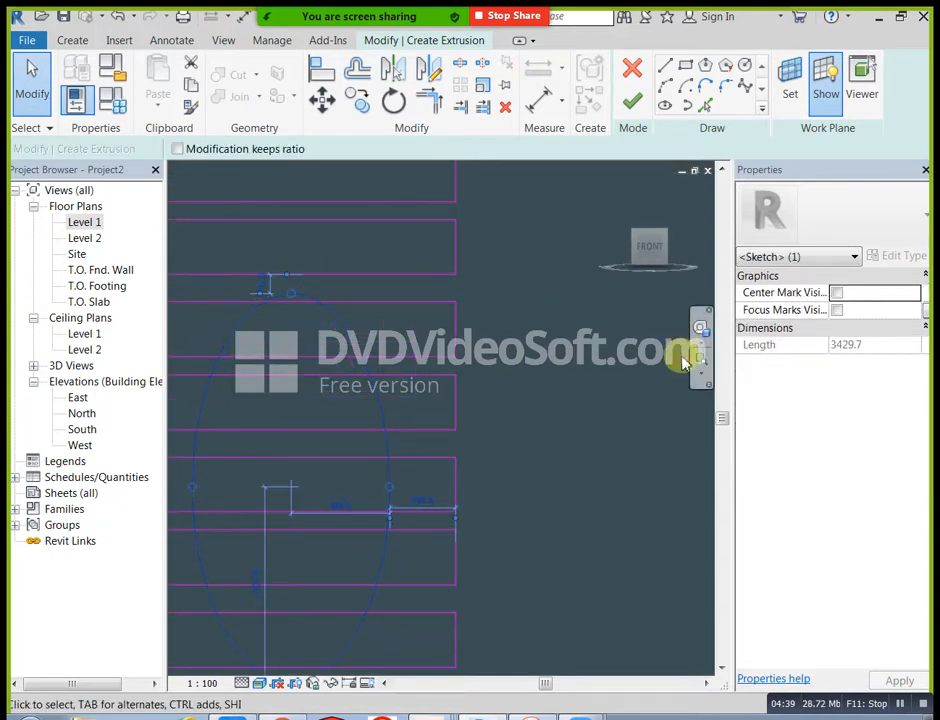
pyautogui.click(558, 462)
pyautogui.scroll(-1, 558, 470)
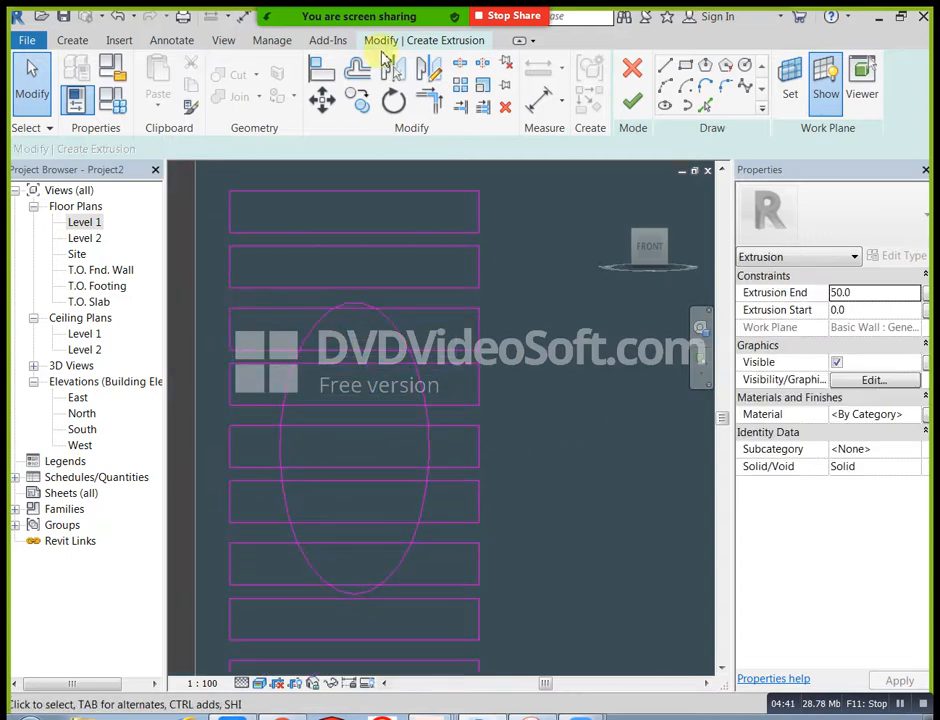
# Step: Split the third rectangle's top and bottom edges at points inside the ellipse using Split Element
pyautogui.click(459, 63)
pyautogui.scroll(3, 330, 340)
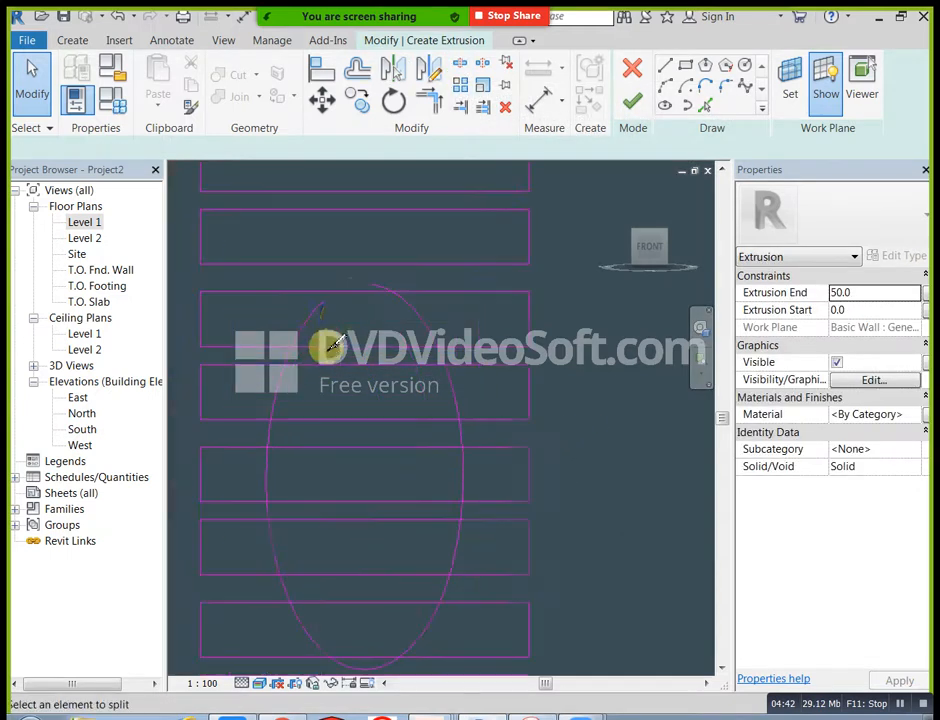
pyautogui.click(358, 286)
pyautogui.moveTo(370, 350); pyautogui.dragTo(362, 304, button='middle')
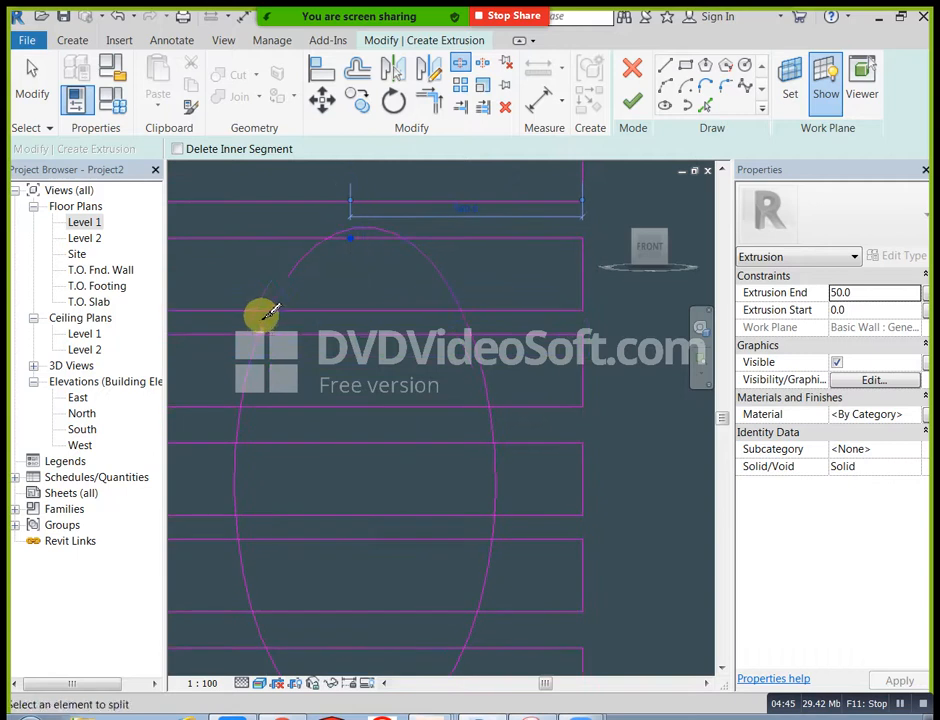
pyautogui.click(307, 311)
pyautogui.moveTo(325, 404); pyautogui.dragTo(345, 289, button='middle')
# Step: Split the fourth rectangle's bottom edge and the sixth rectangle's top edge at points inside the ellipse
pyautogui.scroll(1, 334, 316)
pyautogui.scroll(-2, 330, 305)
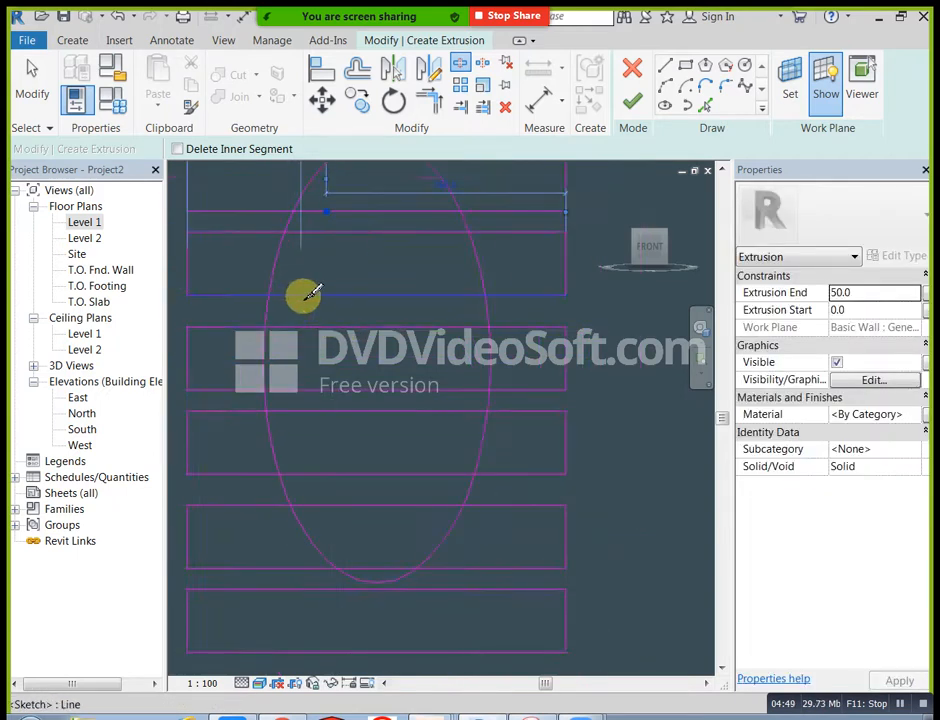
pyautogui.click(303, 295)
pyautogui.moveTo(356, 426); pyautogui.dragTo(346, 325, button='middle')
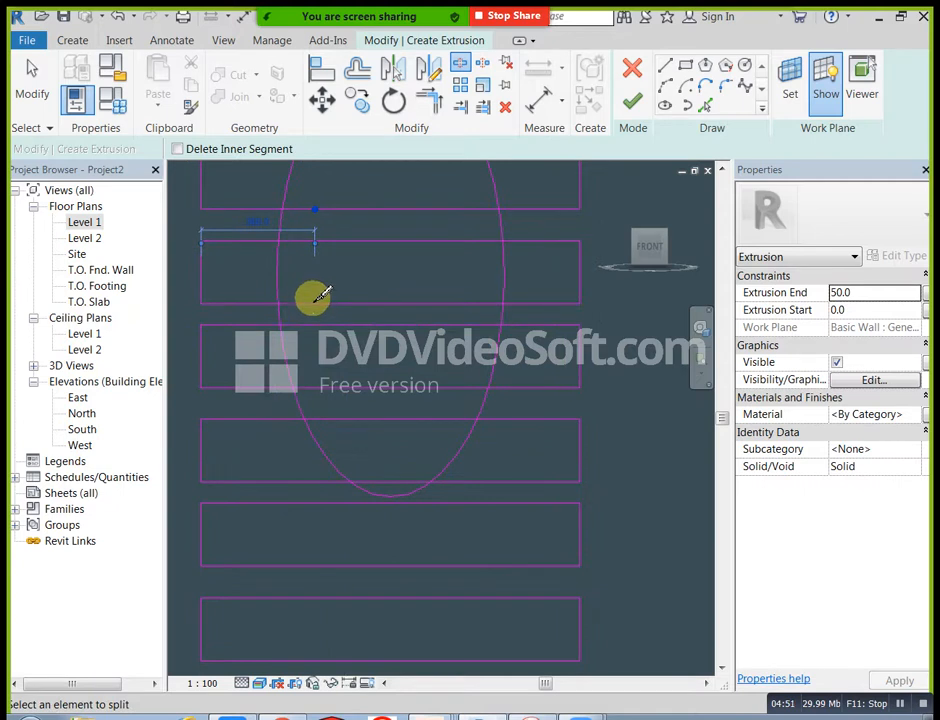
pyautogui.click(316, 325)
pyautogui.press('Escape')
pyautogui.press('Escape')
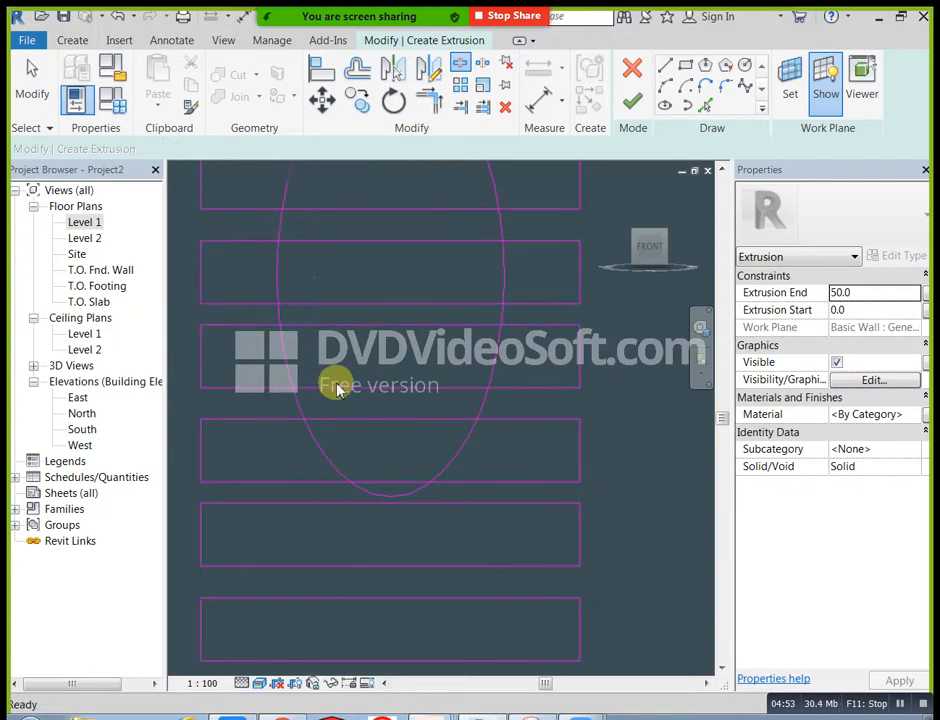
# Step: Split the seventh rectangle's top and bottom edges at points inside the ellipse using Split Element
pyautogui.click(459, 67)
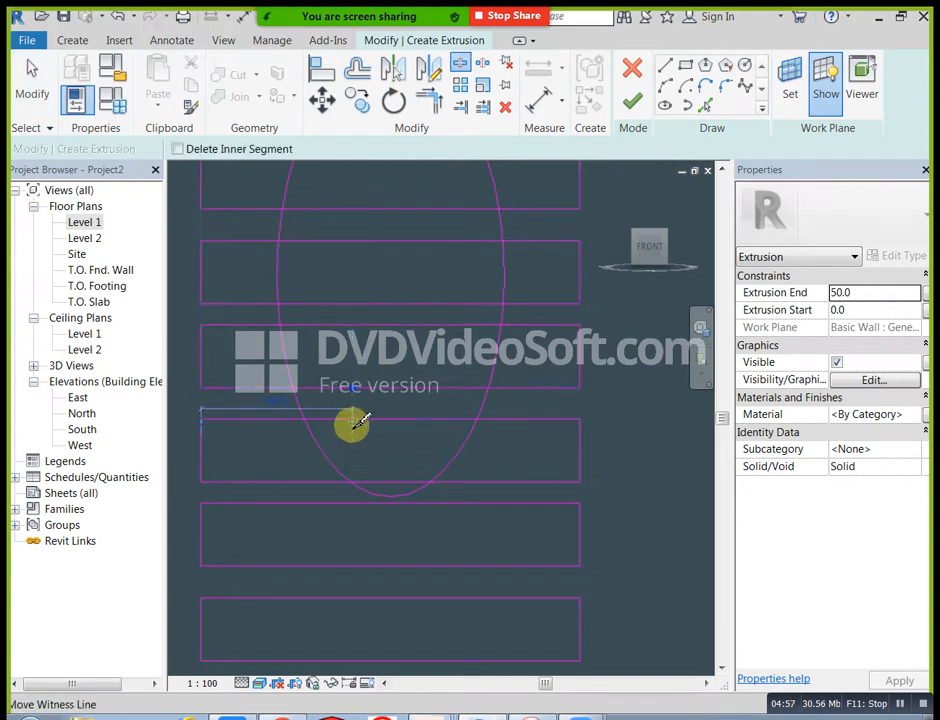
pyautogui.click(372, 419)
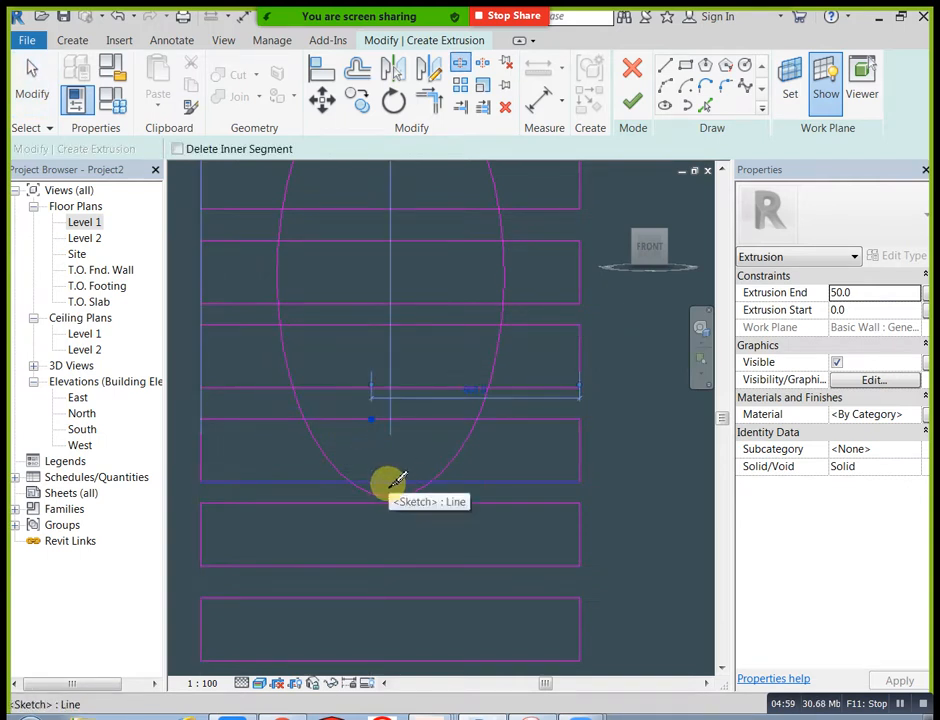
pyautogui.press('Escape')
pyautogui.press('Escape')
pyautogui.scroll(-2, 398, 420)
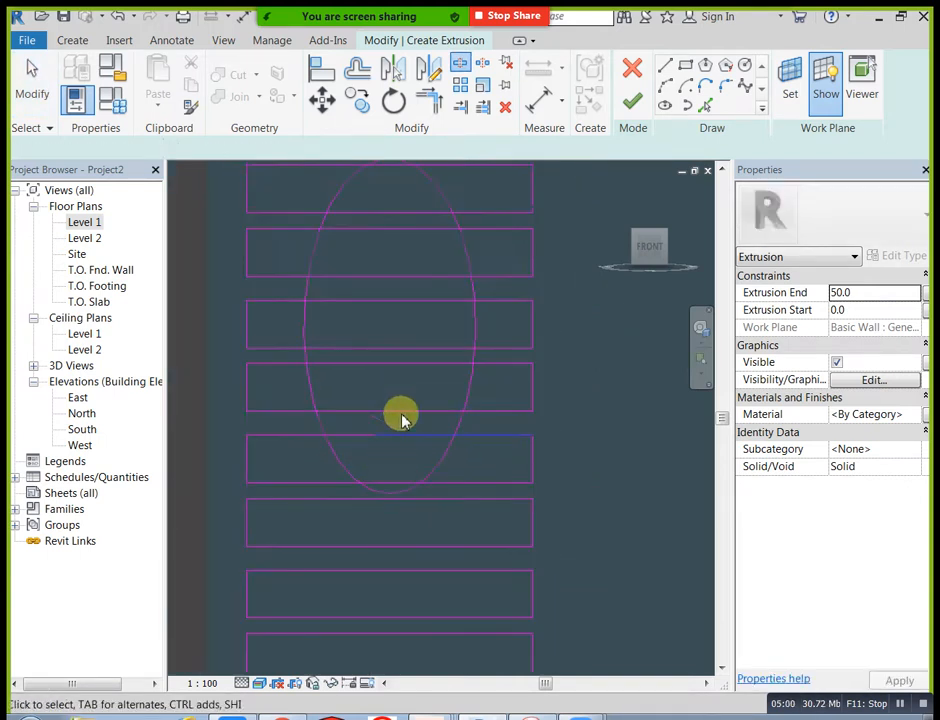
# Step: Trim the third rectangle's top edge to corners with the ellipse on both sides, removing the arc above it
pyautogui.click(462, 68)
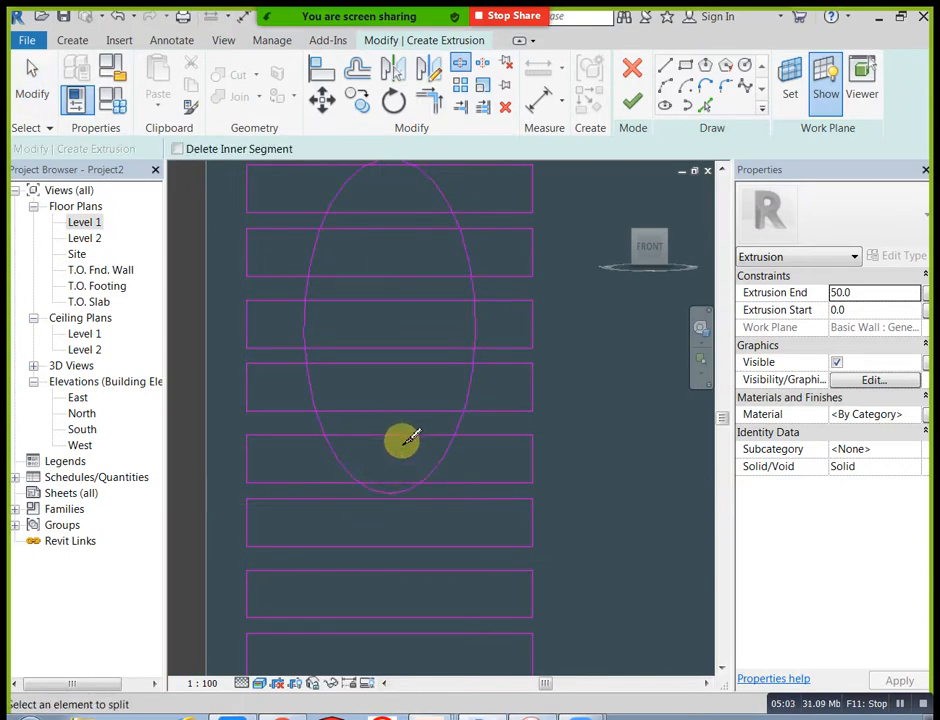
pyautogui.click(428, 99)
pyautogui.moveTo(378, 336); pyautogui.dragTo(370, 458, button='middle')
pyautogui.scroll(2, 345, 250)
pyautogui.click(343, 279)
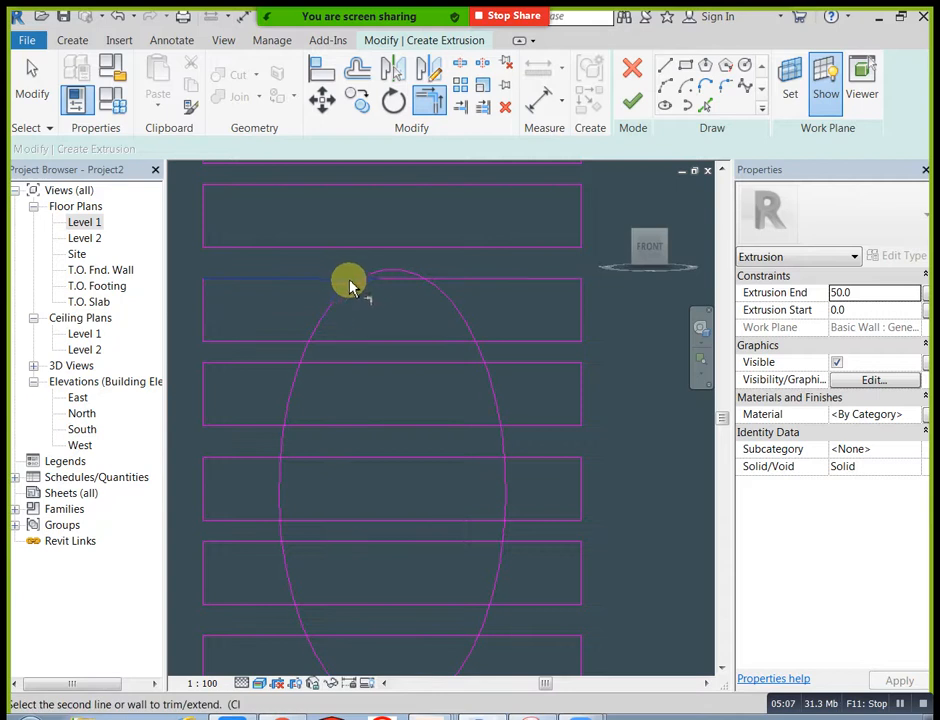
pyautogui.click(437, 292)
pyautogui.moveTo(436, 298); pyautogui.dragTo(405, 315, button='middle')
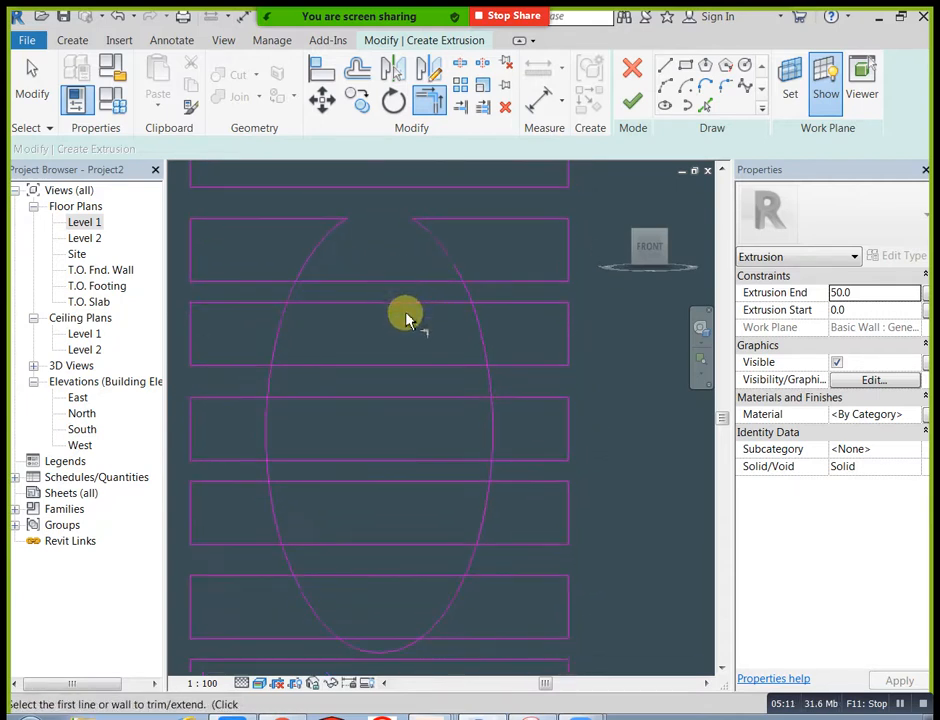
# Step: Try to trim the third rectangle's bottom edge to the left side of the unsplit ellipse, and undo each trim
pyautogui.click(287, 279)
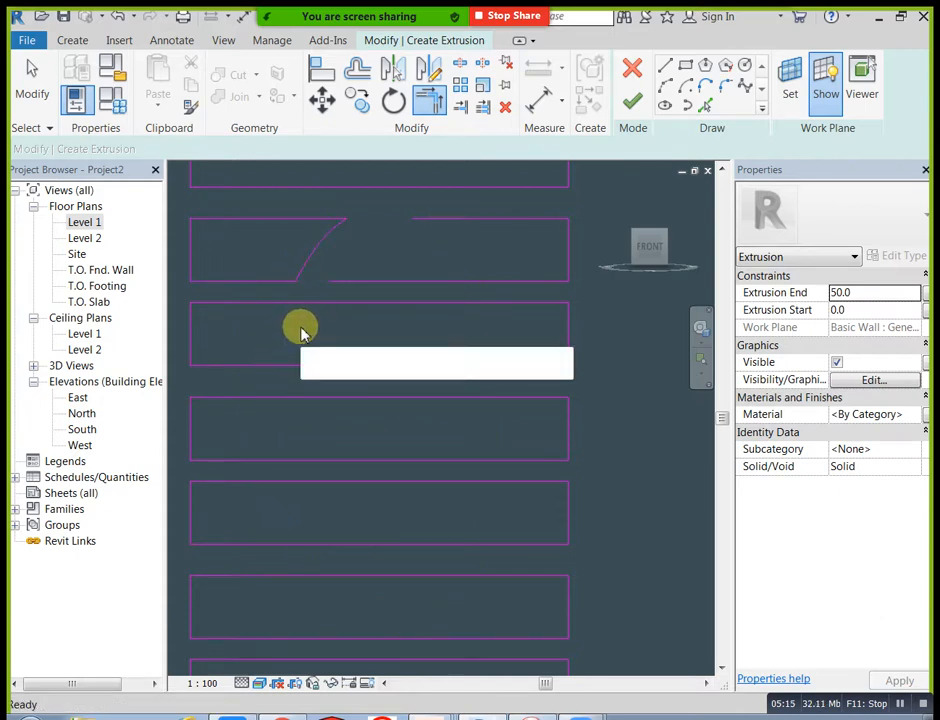
pyautogui.hotkey('ctrl', 'z')
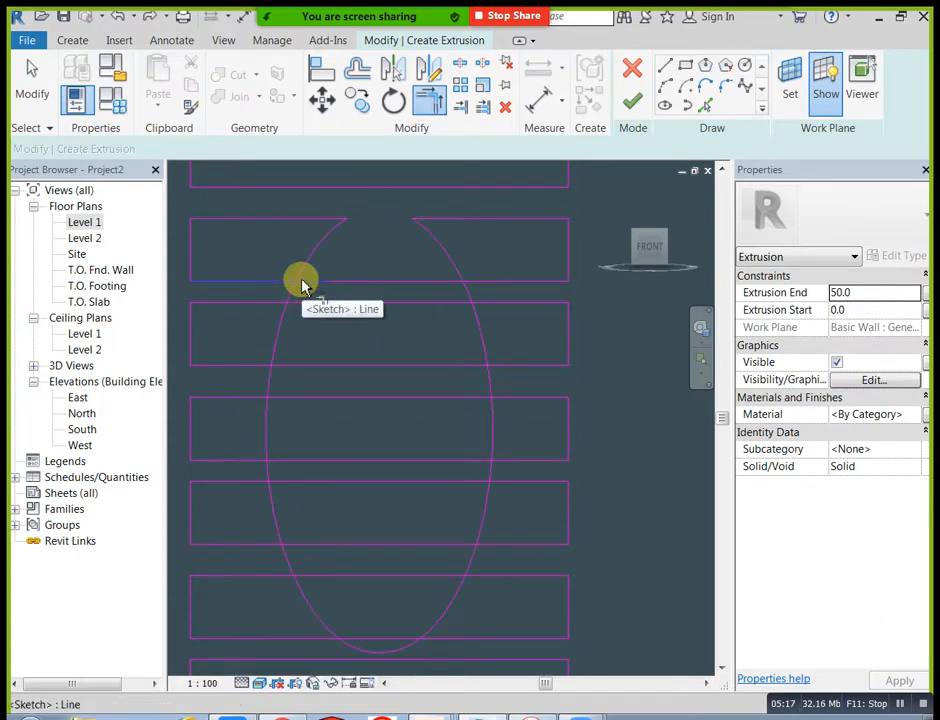
pyautogui.click(286, 284)
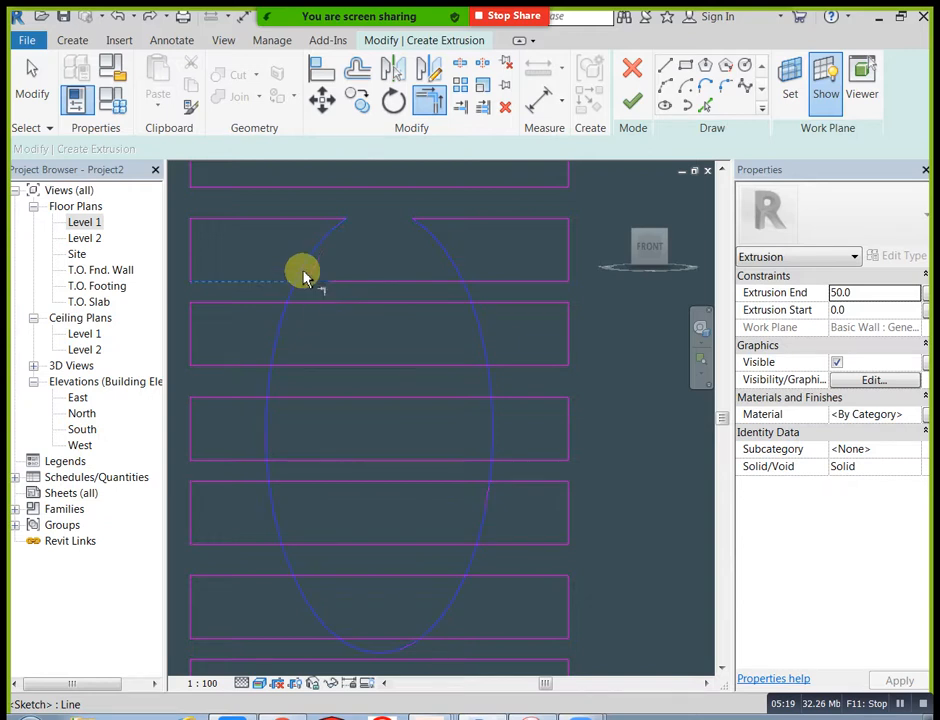
pyautogui.click(305, 274)
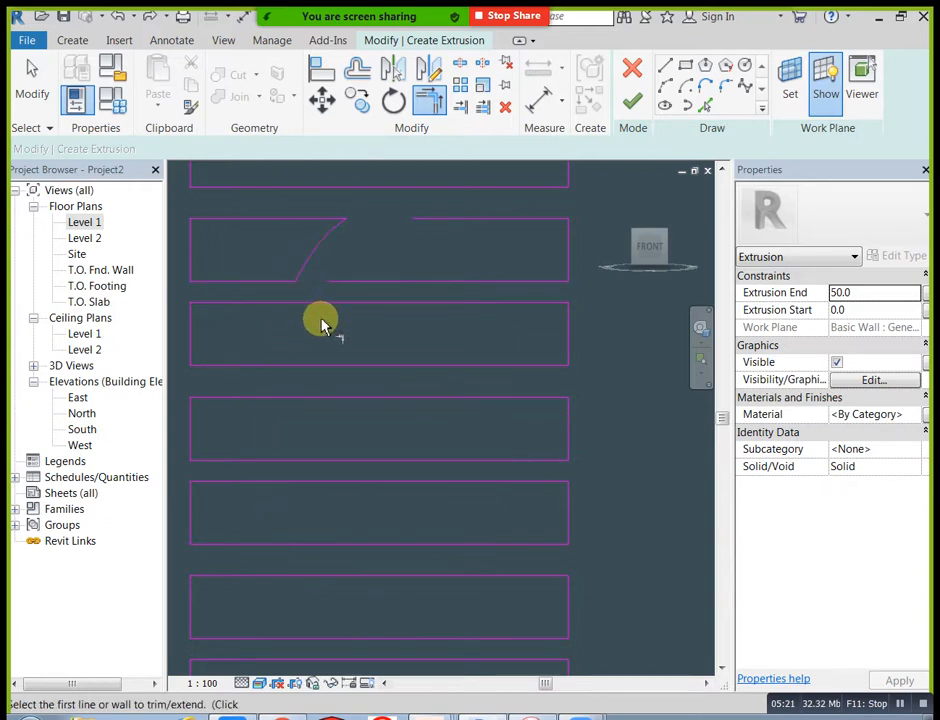
pyautogui.hotkey('ctrl', 'z')
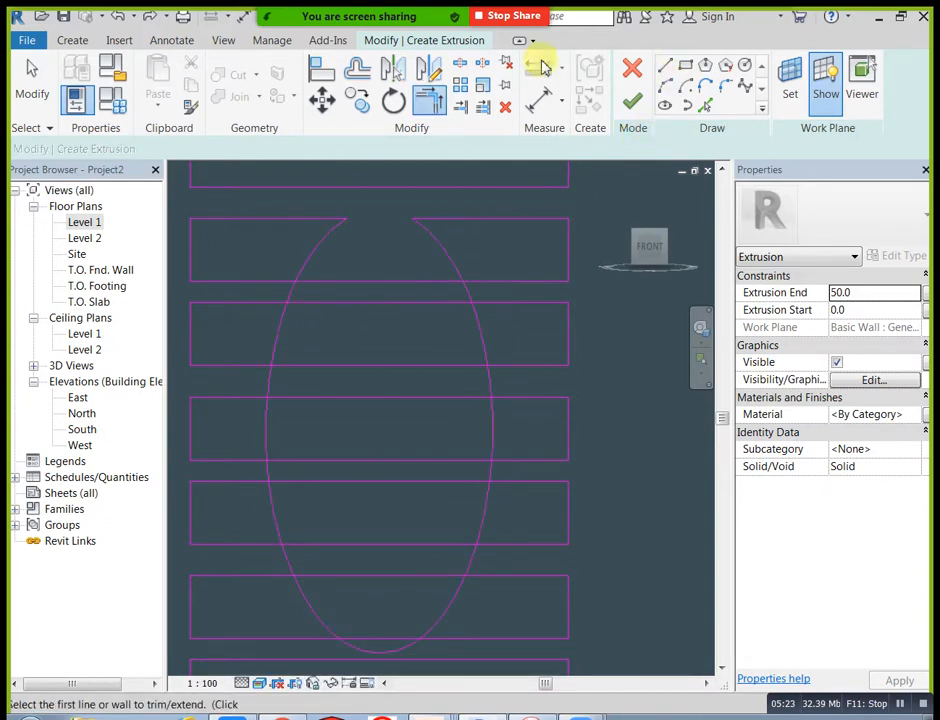
# Step: Split both sides of the ellipse in the gaps between the third and fourth and between the fourth and fifth rectangles
pyautogui.click(459, 66)
pyautogui.scroll(3, 310, 315)
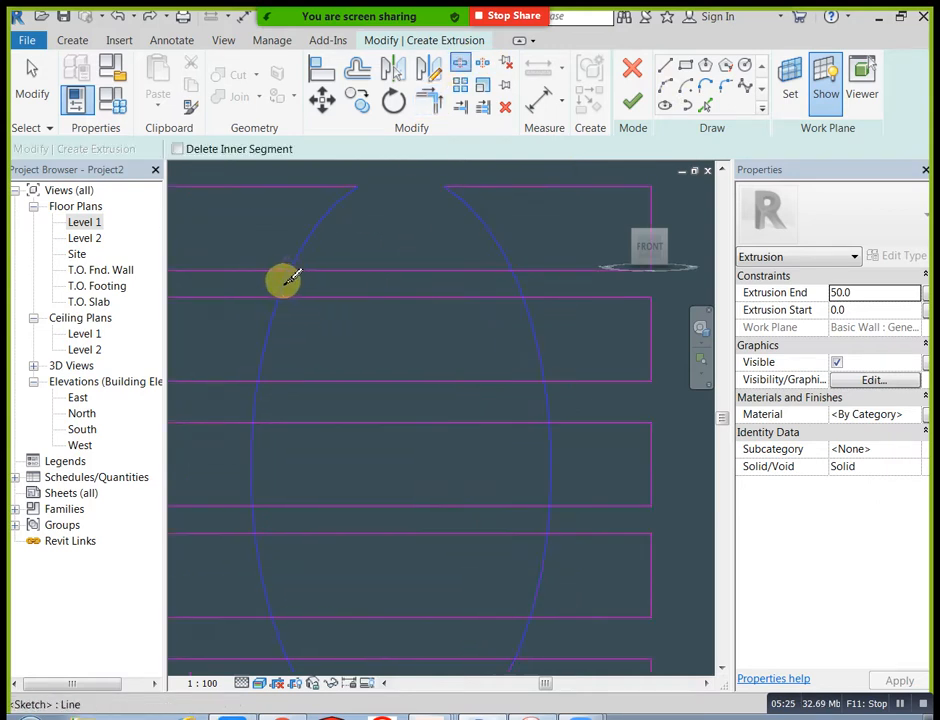
pyautogui.click(517, 283)
pyautogui.moveTo(430, 385); pyautogui.dragTo(449, 303, button='middle')
pyautogui.click(272, 325)
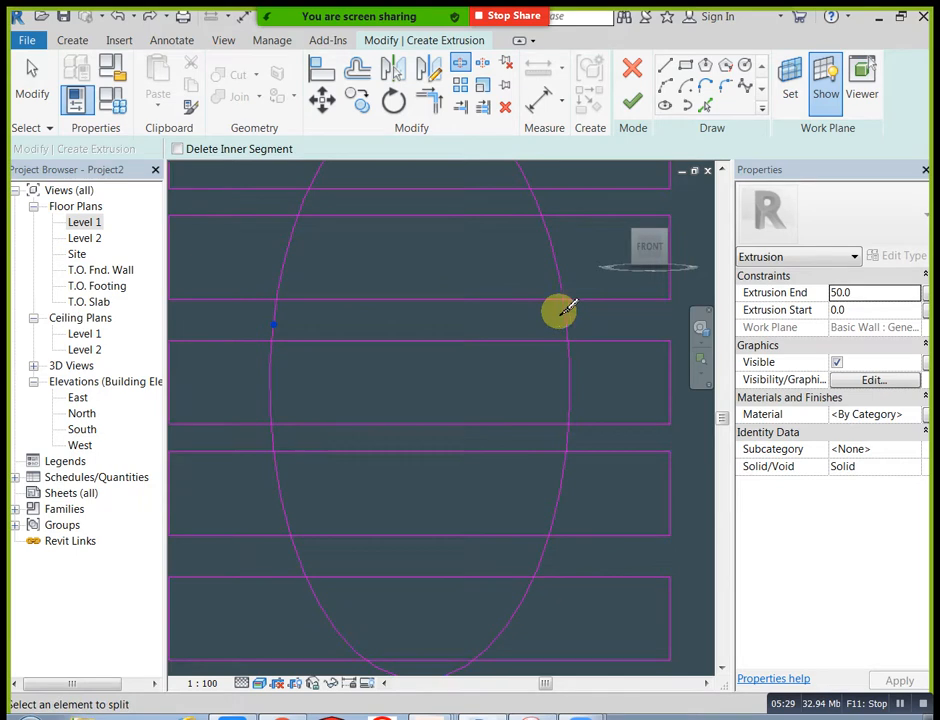
pyautogui.moveTo(563, 310); pyautogui.dragTo(555, 247, button='middle')
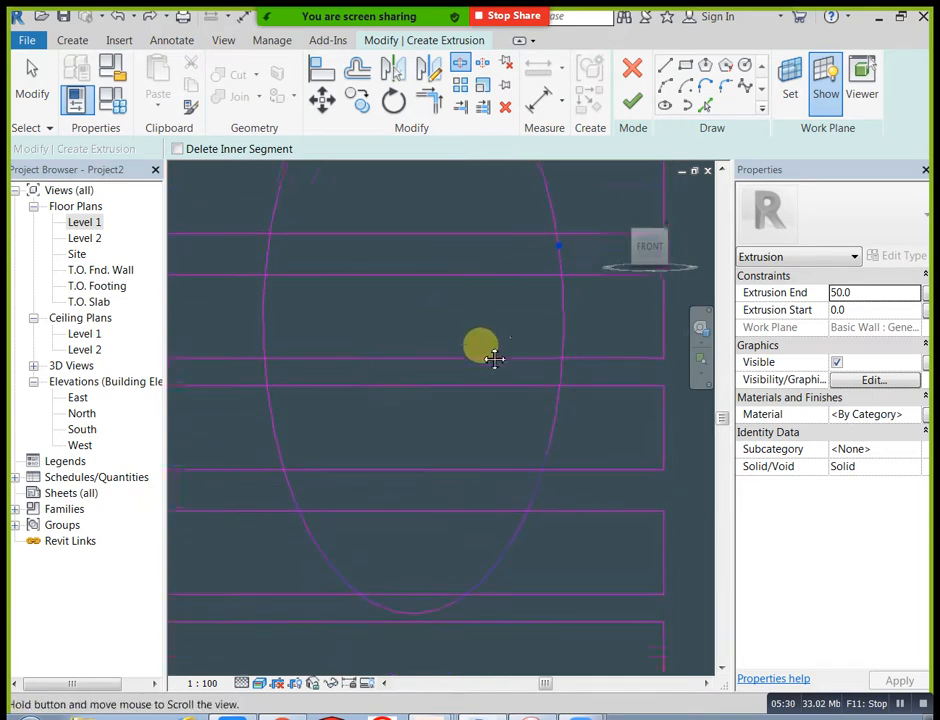
# Step: Split both sides of the ellipse in the gaps between the fifth, sixth and seventh rectangles, plus once just below the seventh
pyautogui.click(263, 368)
pyautogui.click(557, 367)
pyautogui.click(290, 484)
pyautogui.click(535, 483)
pyautogui.click(380, 602)
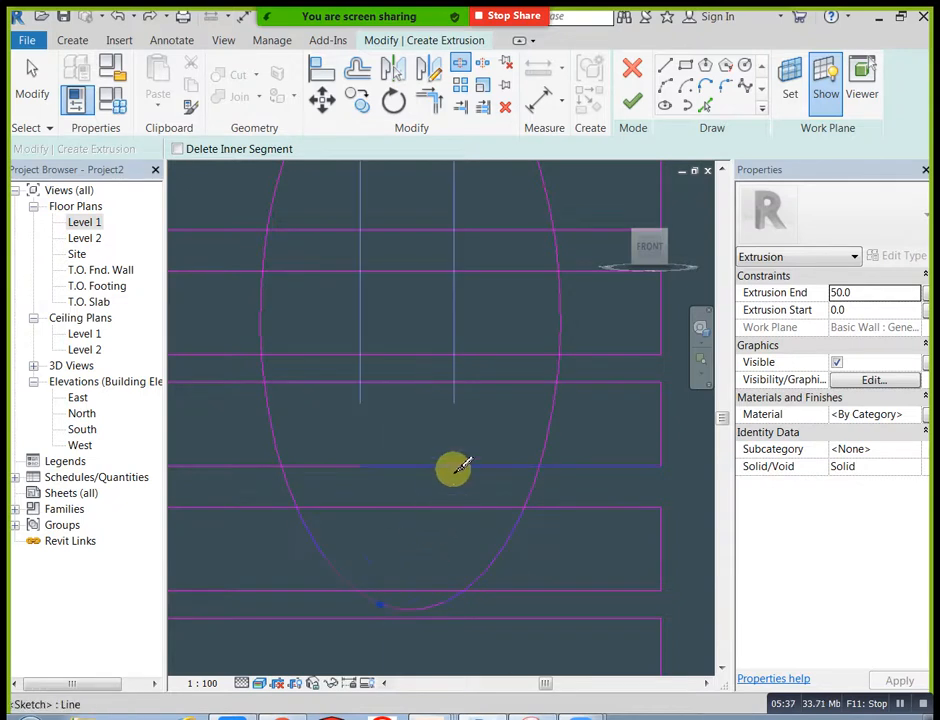
pyautogui.press('Escape')
# Step: Trim the fourth rectangle's top edge and the third rectangle's bottom edge to the ellipse's left side
pyautogui.click(433, 116)
pyautogui.moveTo(336, 301); pyautogui.dragTo(340, 460, button='middle')
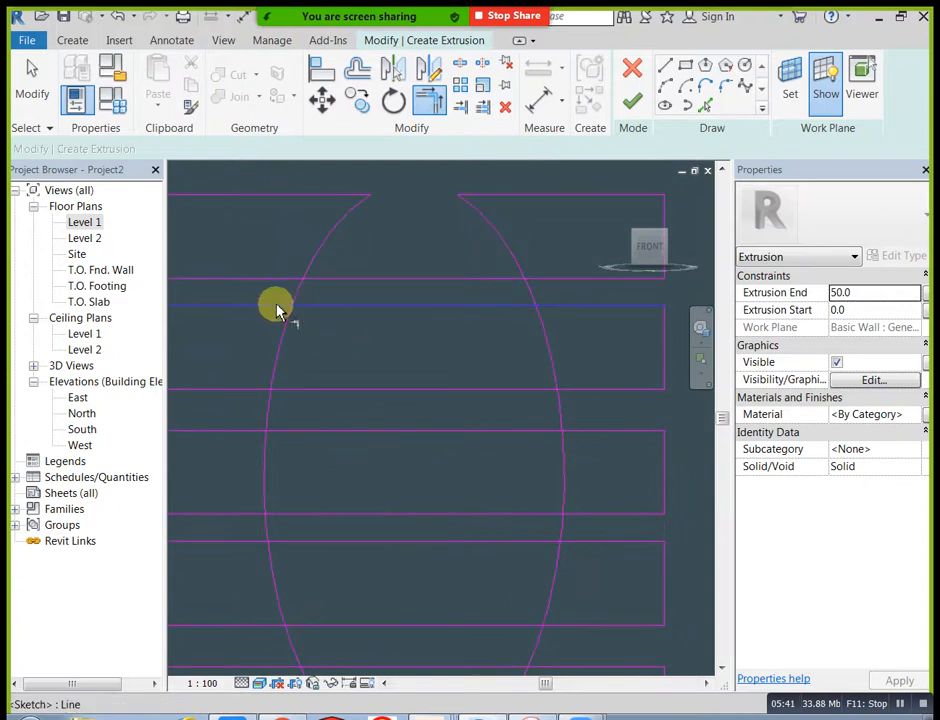
pyautogui.moveTo(309, 346)
pyautogui.mouseDown(button='middle')
pyautogui.moveTo(308, 272)
pyautogui.moveTo(336, 369)
pyautogui.mouseUp(button='middle')
pyautogui.click(308, 270)
pyautogui.click(313, 239)
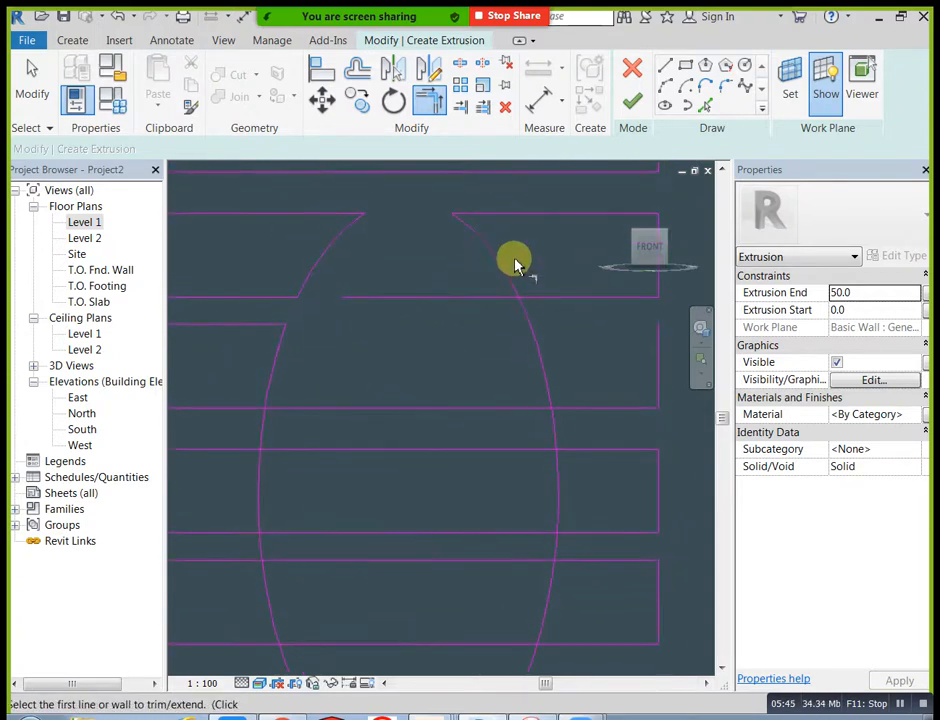
# Step: Try to trim the third rectangle's bottom edge to the ellipse's right side and the fourth's bottom edge to its left side
pyautogui.click(531, 298)
pyautogui.scroll(-1, 484, 402)
pyautogui.moveTo(459, 456); pyautogui.dragTo(434, 392, button='middle')
pyautogui.click(303, 340)
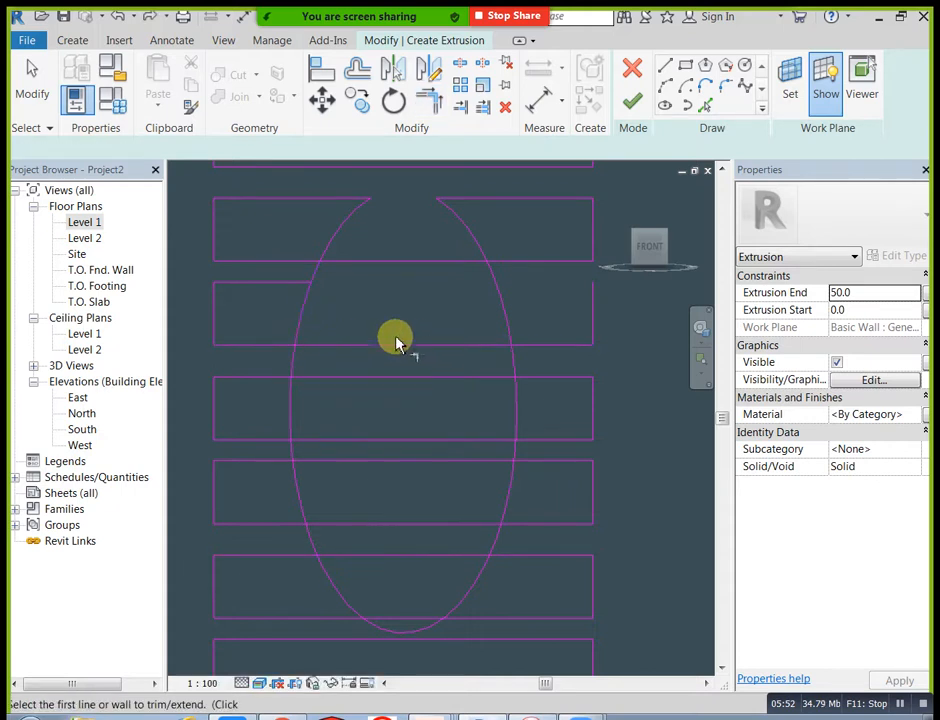
# Step: Trim the fourth rectangle's bottom edge to the ellipse's left side and the third rectangle's bottom edge to both sides
pyautogui.click(303, 332)
pyautogui.click(286, 343)
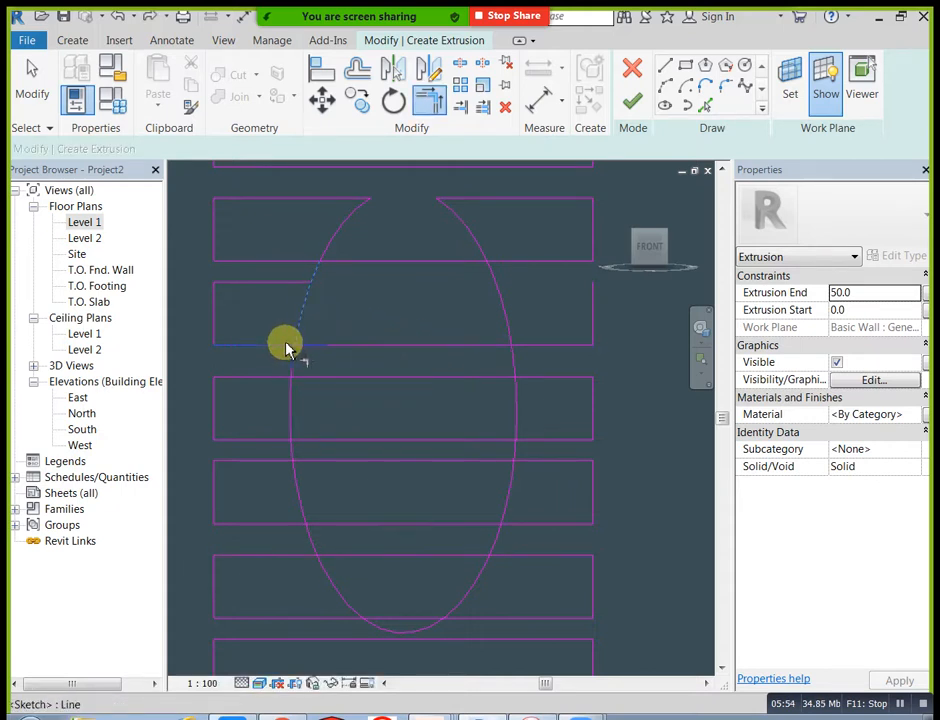
pyautogui.click(308, 294)
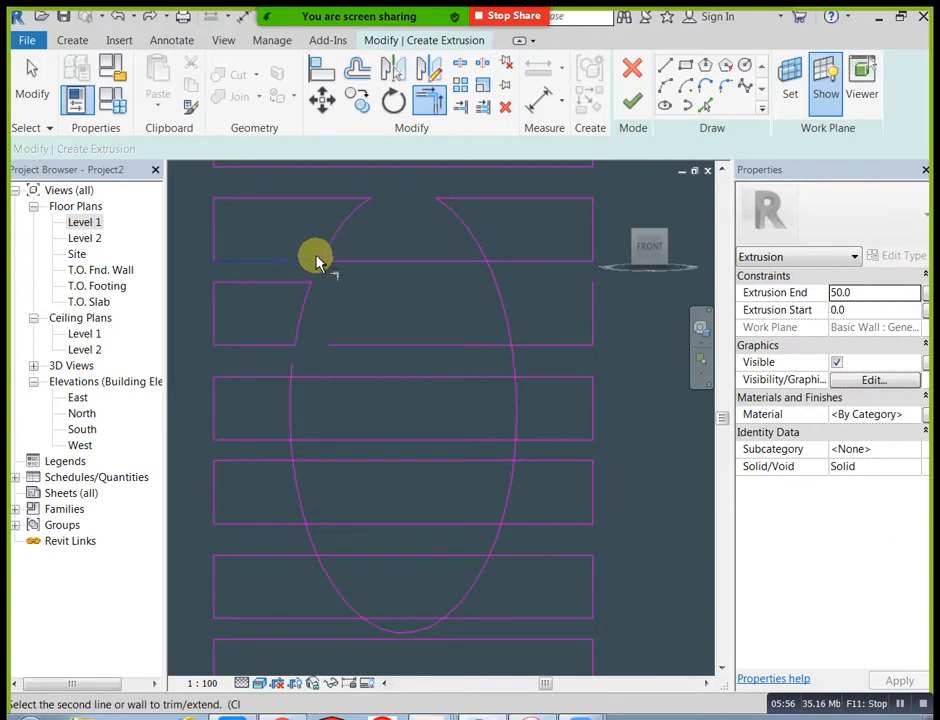
pyautogui.click(330, 255)
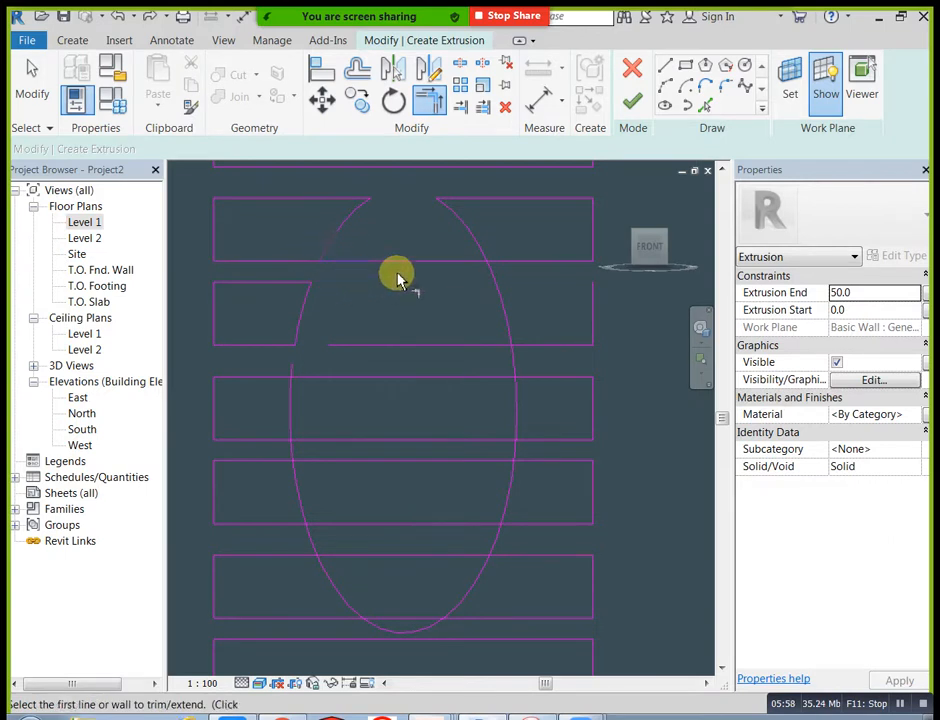
pyautogui.click(501, 261)
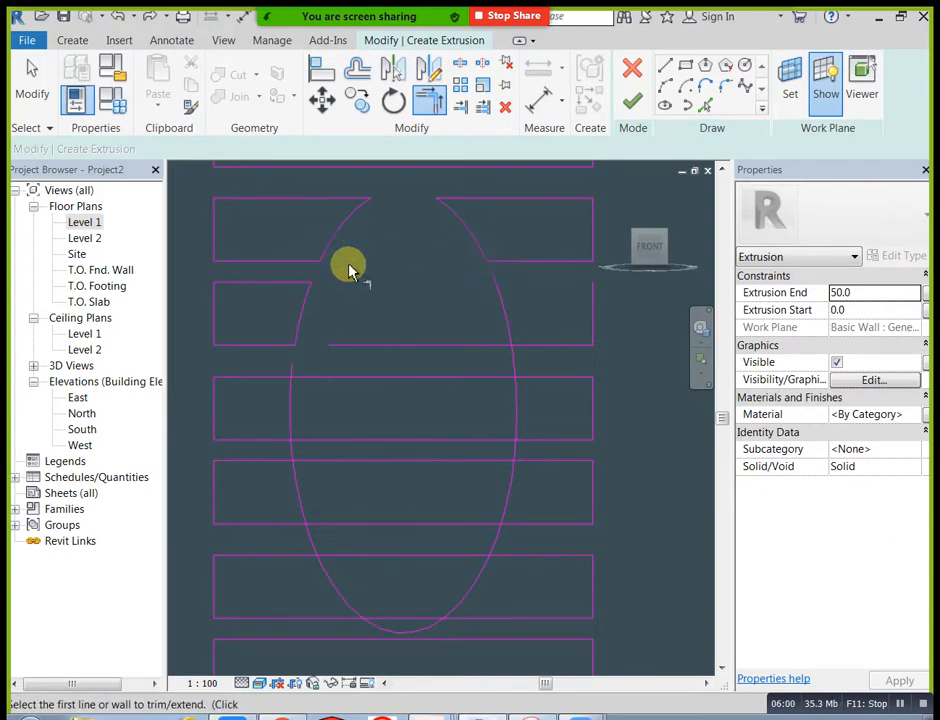
# Step: Trim the fifth rectangle's top and bottom edges to the left side of the ellipse
pyautogui.scroll(-1, 387, 341)
pyautogui.moveTo(391, 341); pyautogui.dragTo(378, 299, button='middle')
pyautogui.scroll(1, 267, 282)
pyautogui.click(271, 279)
pyautogui.click(281, 302)
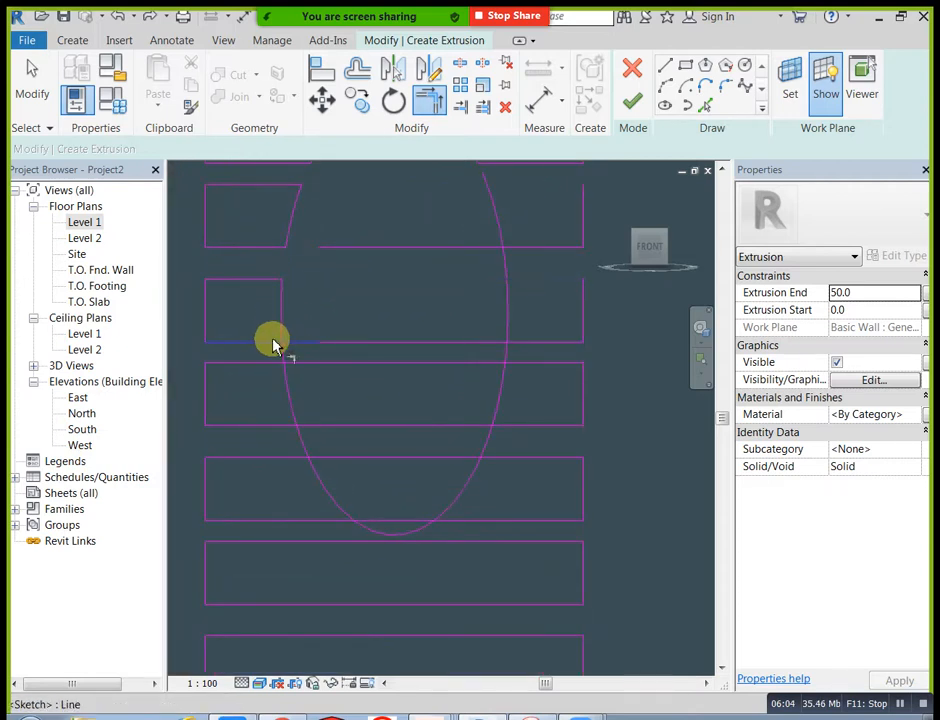
pyautogui.moveTo(293, 358); pyautogui.dragTo(275, 420, button='middle')
pyautogui.click(280, 402)
pyautogui.click(282, 406)
# Step: Trim the top and bottom edges of the sixth and seventh rectangles to the left side of the ellipse
pyautogui.click(276, 424)
pyautogui.click(283, 424)
pyautogui.click(291, 458)
pyautogui.click(299, 462)
pyautogui.click(327, 516)
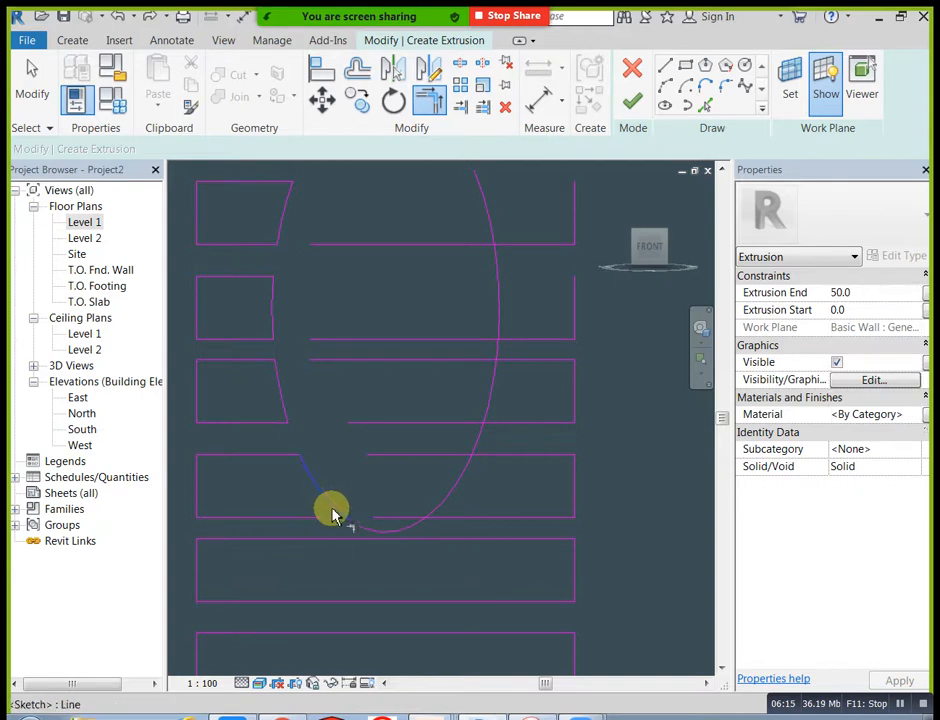
pyautogui.click(333, 513)
# Step: Trim the bottom and top edges of the seventh and sixth rectangles to the right side of the ellipse
pyautogui.click(439, 515)
pyautogui.moveTo(434, 466); pyautogui.dragTo(420, 505, button='middle')
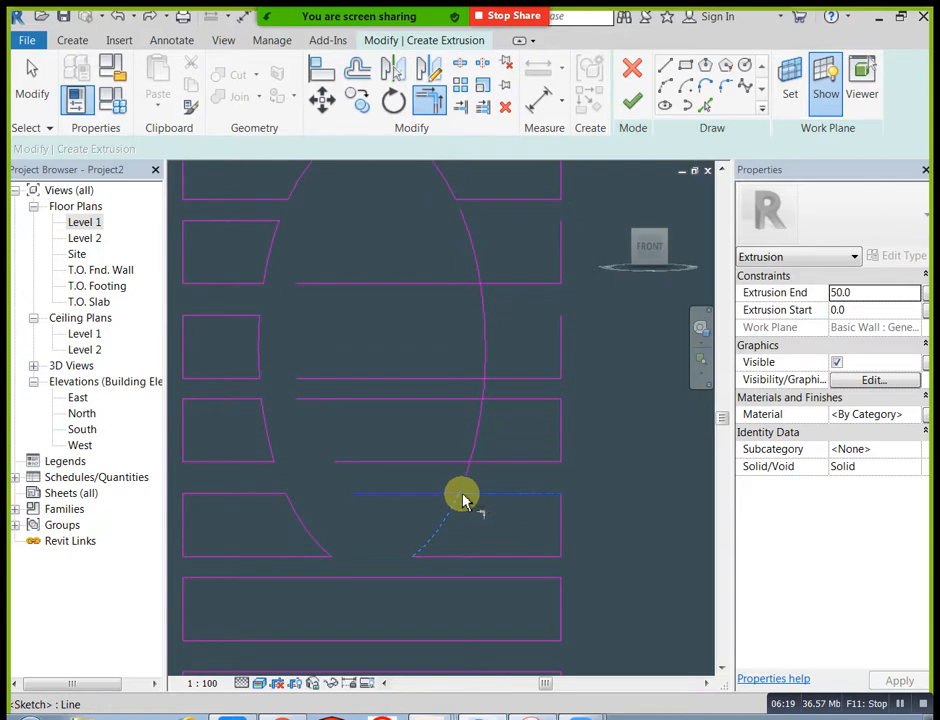
pyautogui.click(480, 452)
pyautogui.moveTo(483, 443); pyautogui.dragTo(474, 466, button='middle')
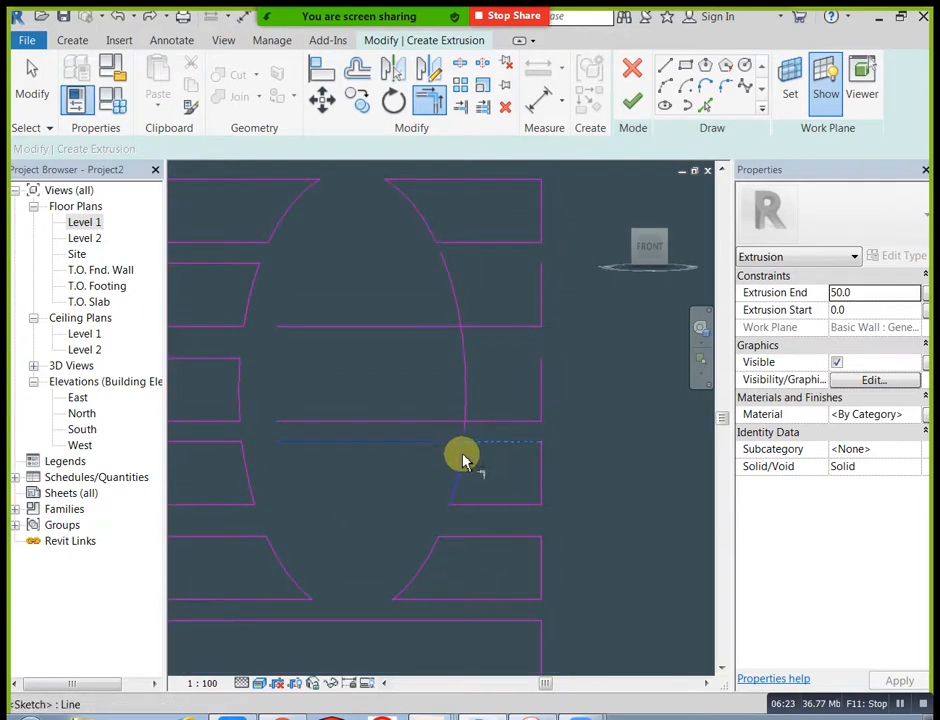
pyautogui.click(463, 458)
# Step: Trim the bottom edges of the fifth and fourth rectangles to the right side of the ellipse
pyautogui.click(468, 406)
pyautogui.moveTo(478, 358); pyautogui.dragTo(456, 404, button='middle')
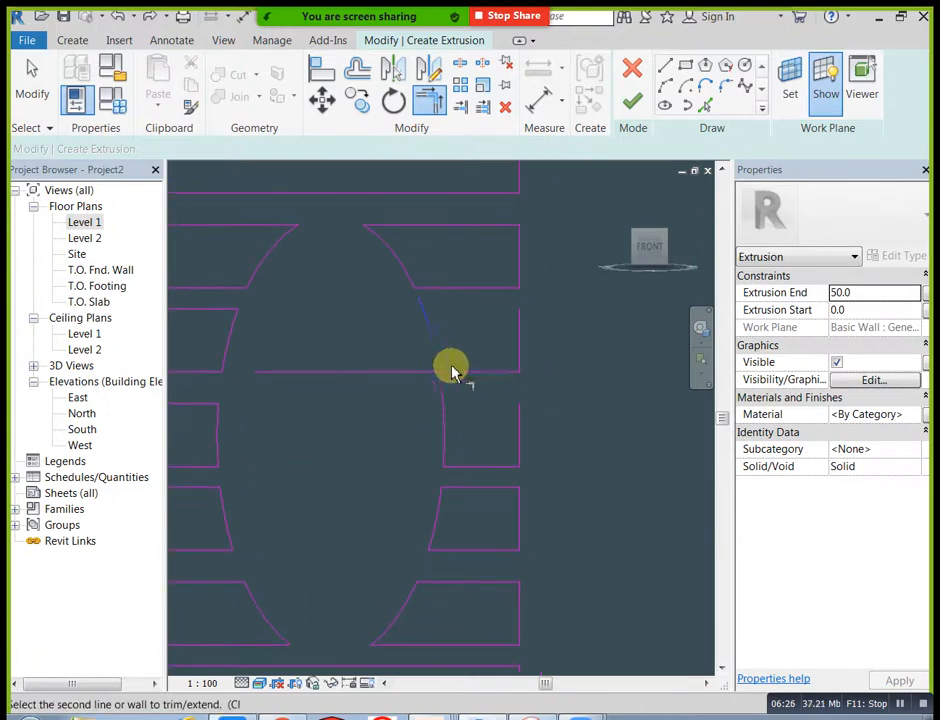
pyautogui.click(462, 378)
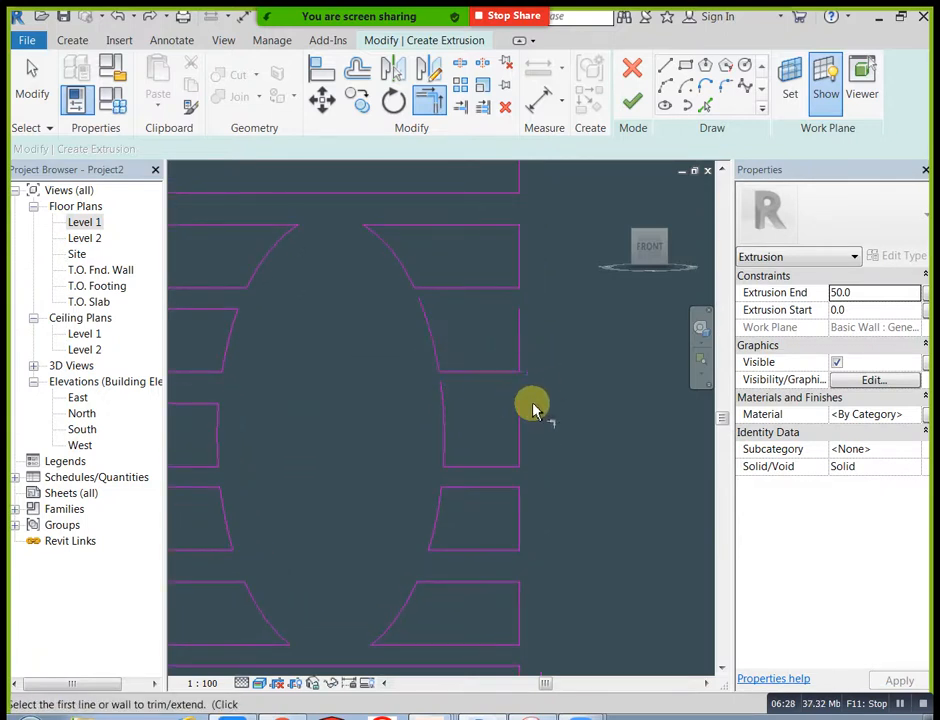
# Step: Draw the missing top edge of the fifth rectangle's right part as a horizontal line between the ellipse arc and outer corner
pyautogui.press('l')
pyautogui.press('i')
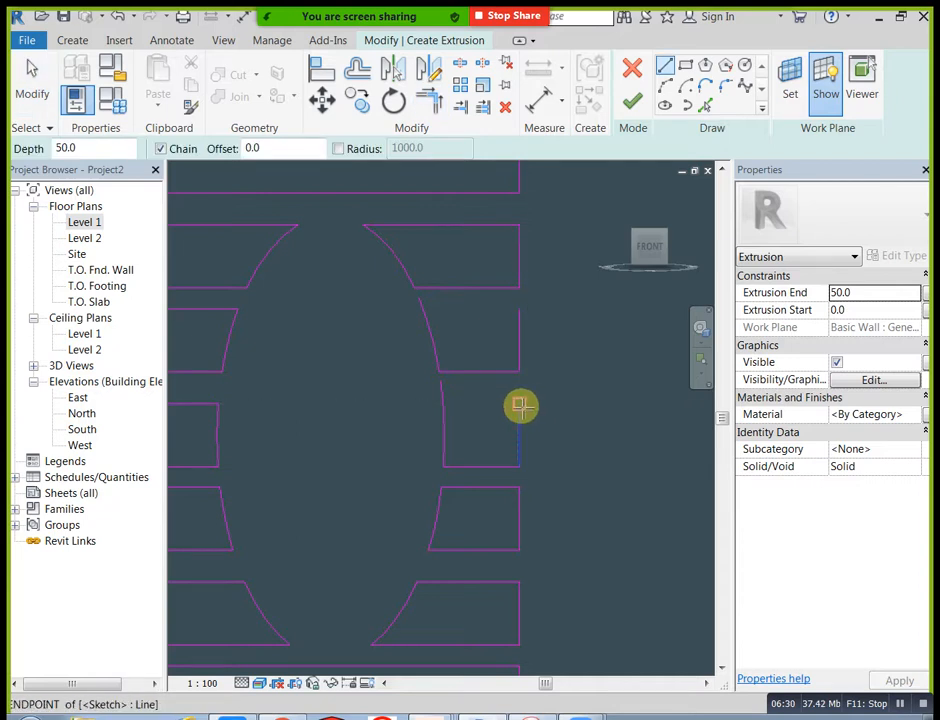
pyautogui.click(442, 404)
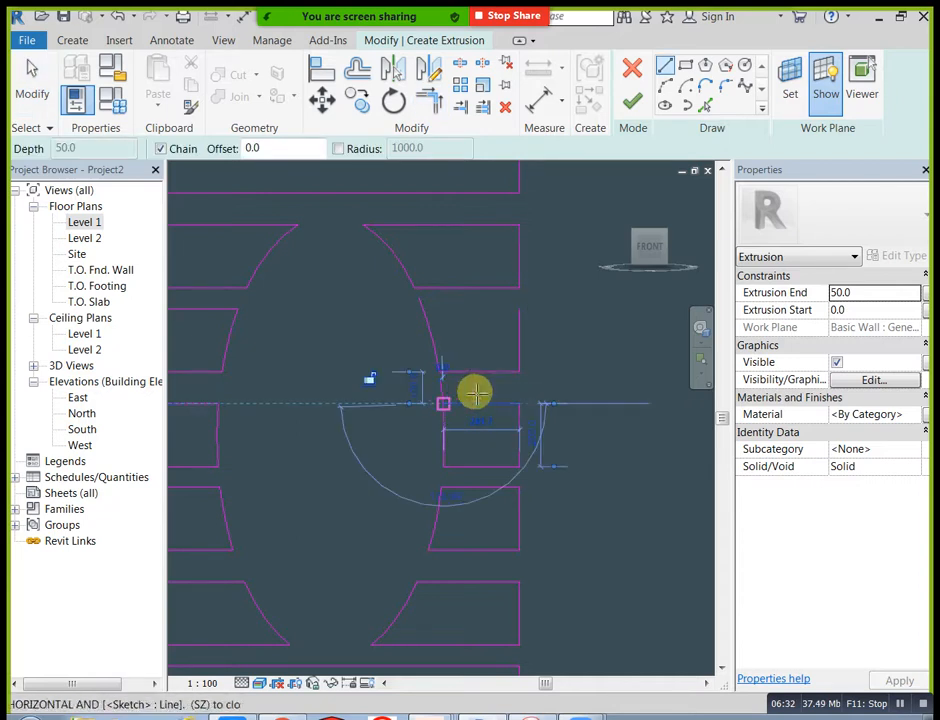
pyautogui.click(519, 404)
pyautogui.press('Escape')
pyautogui.press('Escape')
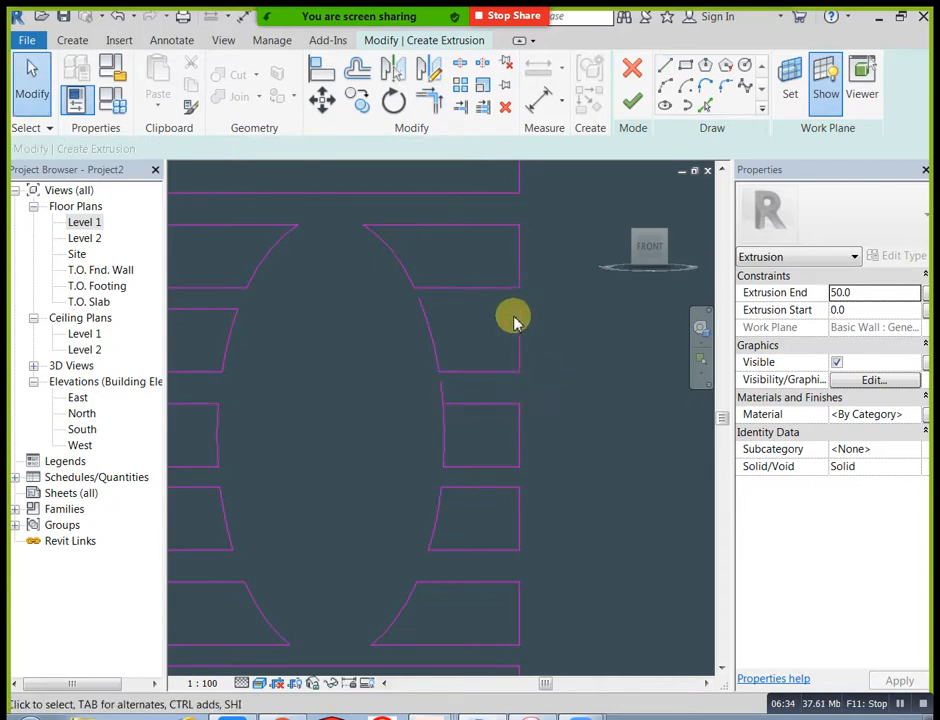
# Step: Draw the missing top edge of the fourth rectangle's right part from its outer corner to the ellipse arc
pyautogui.click(665, 68)
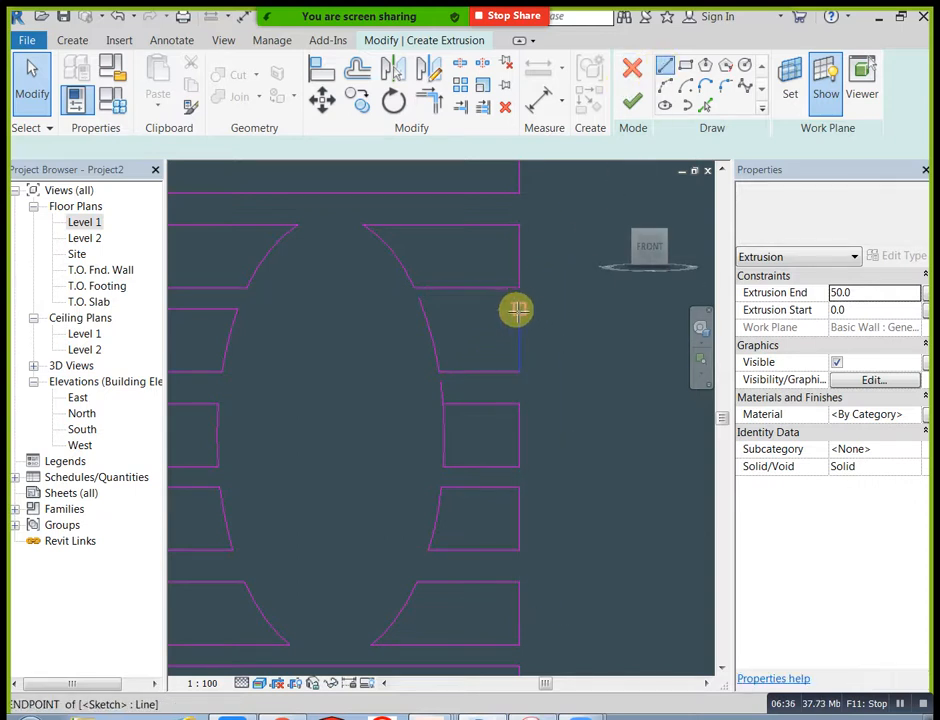
pyautogui.click(420, 308)
pyautogui.press('Escape')
pyautogui.press('Escape')
# Step: Trim the ellipse arcs that overshoot the new top edges of the fourth and fifth rectangles' right parts into clean corners
pyautogui.click(437, 108)
pyautogui.scroll(2, 440, 322)
pyautogui.click(424, 317)
pyautogui.click(441, 453)
pyautogui.click(459, 433)
pyautogui.scroll(-2, 460, 434)
pyautogui.press('Escape')
# Step: Finish the extrusion sketch of the rectangle column with its elliptical cut-out and clear the selection
pyautogui.scroll(-1, 522, 516)
pyautogui.moveTo(508, 500)
pyautogui.mouseDown(button='middle')
pyautogui.moveTo(530, 497)
pyautogui.moveTo(520, 420)
pyautogui.mouseUp(button='middle')
pyautogui.scroll(-2, 514, 415)
pyautogui.scroll(-1, 556, 473)
pyautogui.moveTo(558, 475); pyautogui.dragTo(515, 487, button='middle')
pyautogui.moveTo(598, 482)
pyautogui.mouseDown(button='middle')
pyautogui.moveTo(551, 482)
pyautogui.moveTo(520, 463)
pyautogui.mouseUp(button='middle')
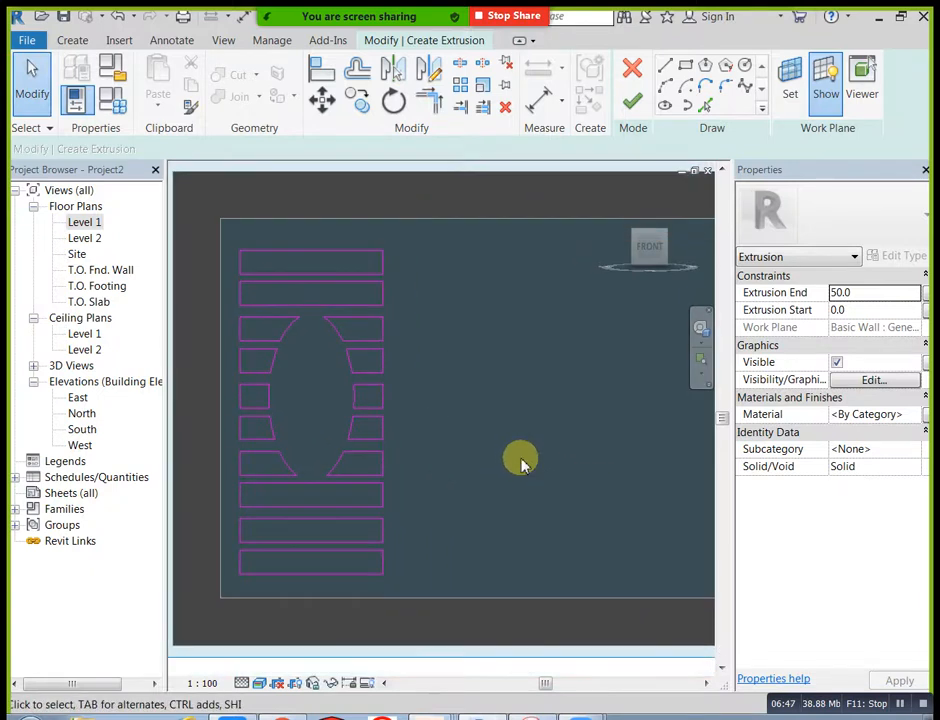
pyautogui.click(632, 101)
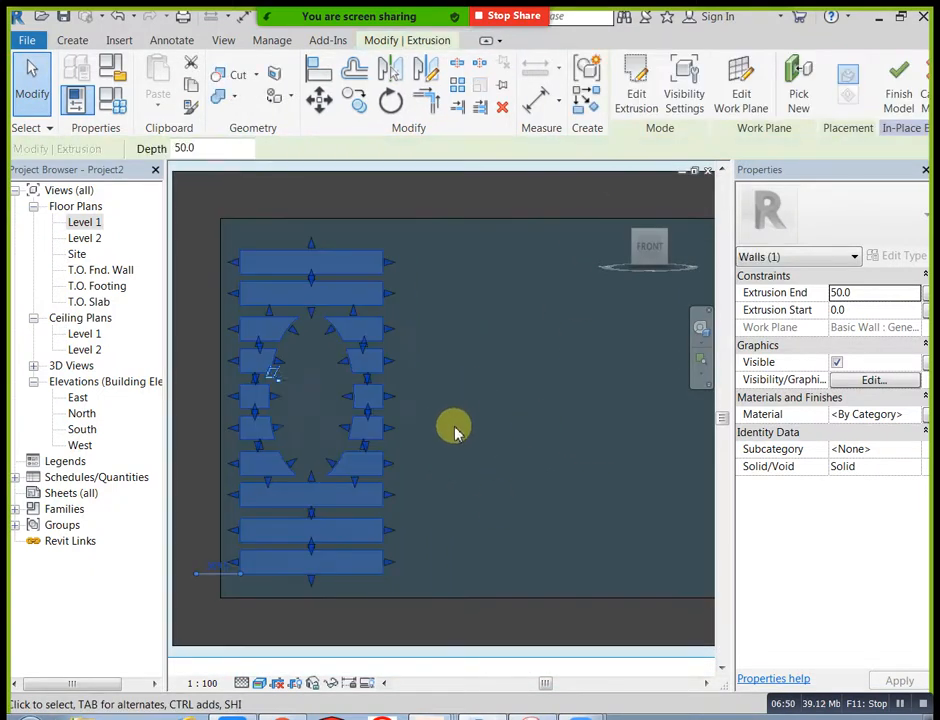
pyautogui.scroll(-2, 455, 431)
pyautogui.click(512, 204)
pyautogui.moveTo(552, 268); pyautogui.dragTo(459, 276, button='middle')
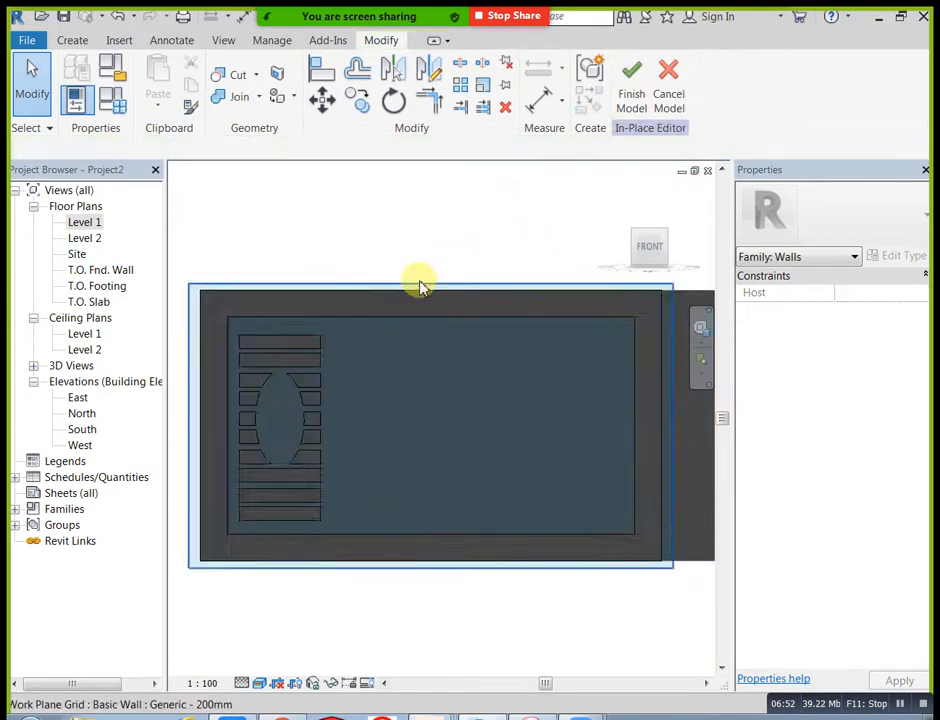
# Step: Examine the finished frame and rectangle-column extrusions on the front wall, including how they sit beside the wall with the door
pyautogui.scroll(-1, 423, 287)
pyautogui.moveTo(556, 338); pyautogui.dragTo(533, 342, button='middle')
pyautogui.scroll(1, 434, 440)
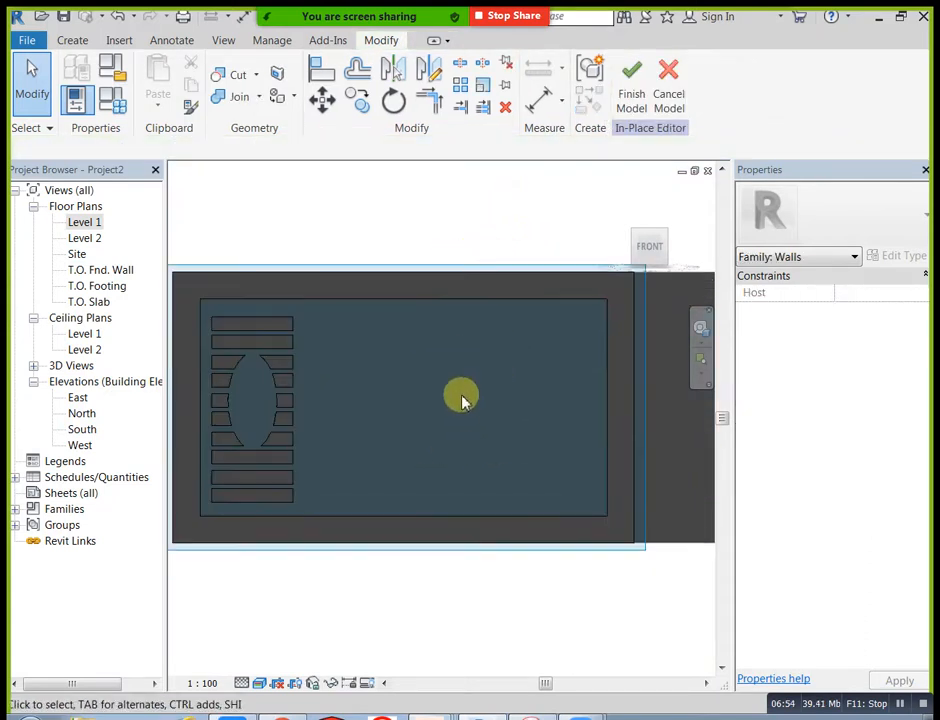
pyautogui.scroll(-1, 461, 394)
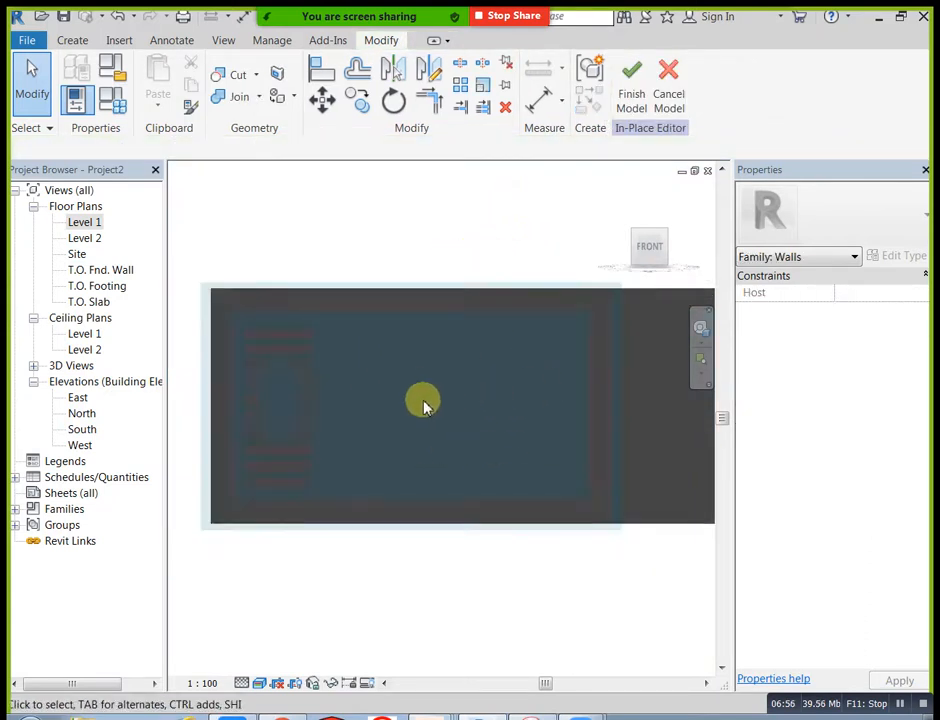
pyautogui.moveTo(557, 403); pyautogui.dragTo(363, 411, button='middle')
pyautogui.scroll(-1, 560, 432)
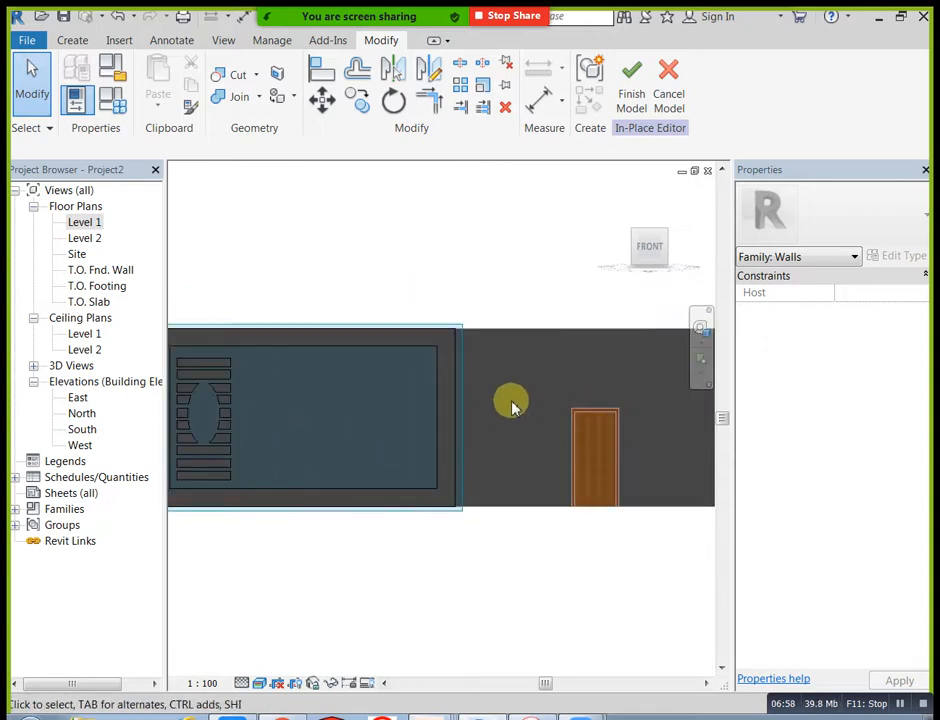
pyautogui.moveTo(659, 187)
pyautogui.click(618, 195)
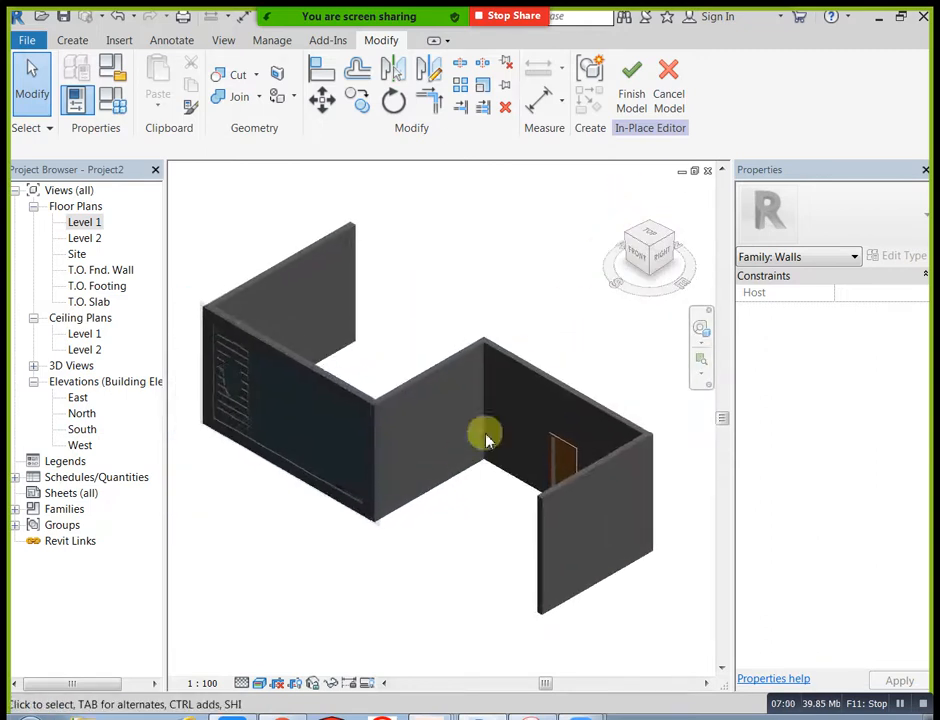
# Step: Set the work plane to the inner face of the plain end wall adjoining the door wall
pyautogui.keyDown('shift'); pyautogui.moveTo(430, 520); pyautogui.dragTo(408, 463, button='middle'); pyautogui.keyUp('shift')
pyautogui.keyDown('shift'); pyautogui.moveTo(434, 314); pyautogui.dragTo(504, 466, button='middle'); pyautogui.keyUp('shift')
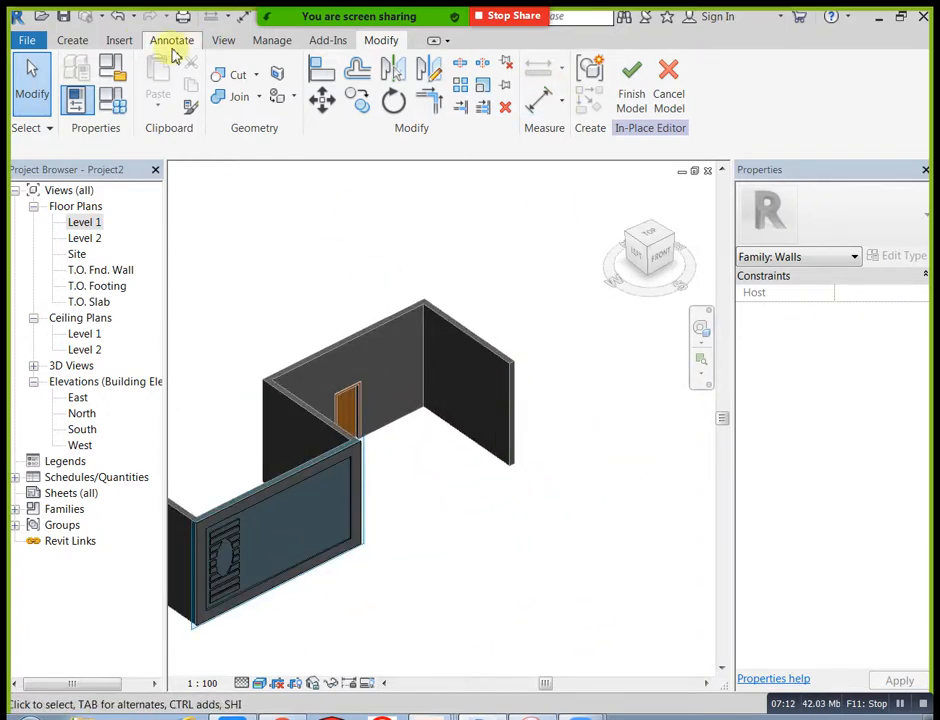
pyautogui.click(73, 39)
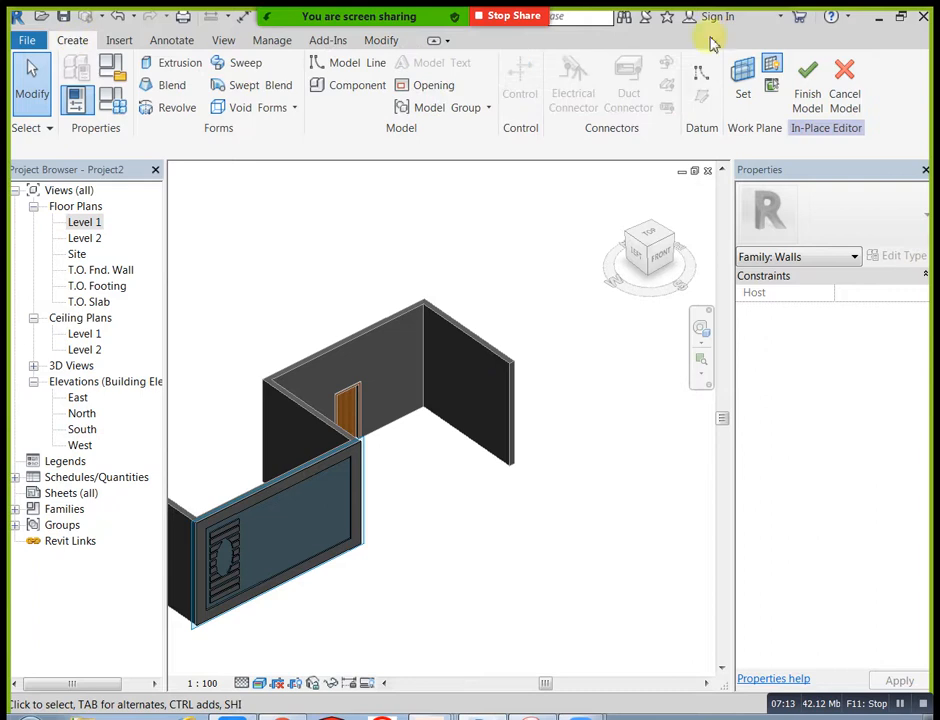
pyautogui.click(744, 85)
pyautogui.click(455, 443)
pyautogui.keyDown('shift'); pyautogui.moveTo(467, 450); pyautogui.dragTo(515, 400, button='middle'); pyautogui.keyUp('shift')
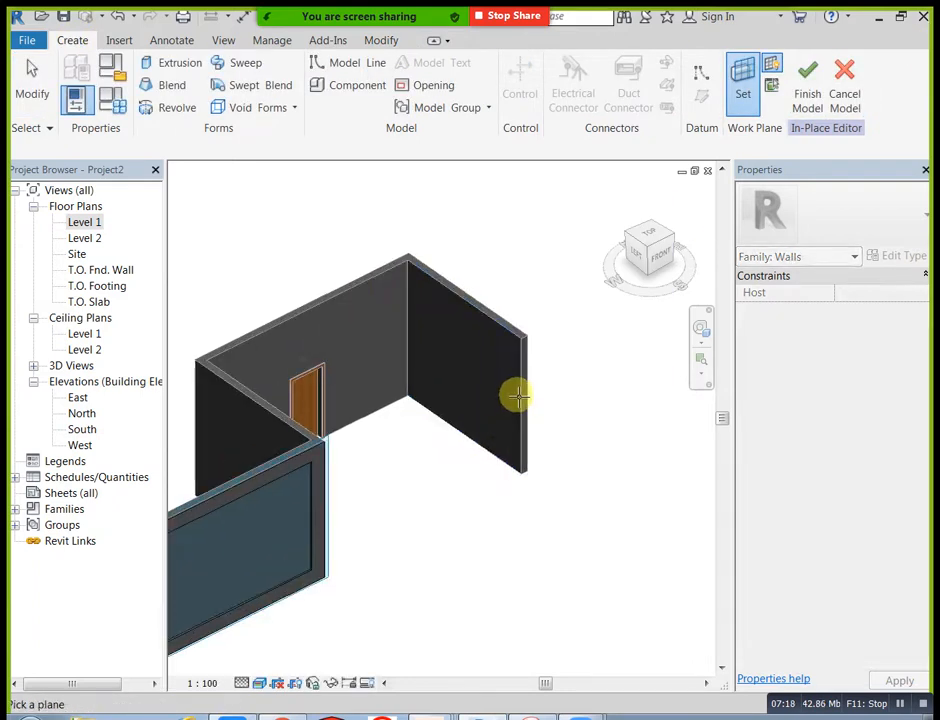
pyautogui.click(455, 431)
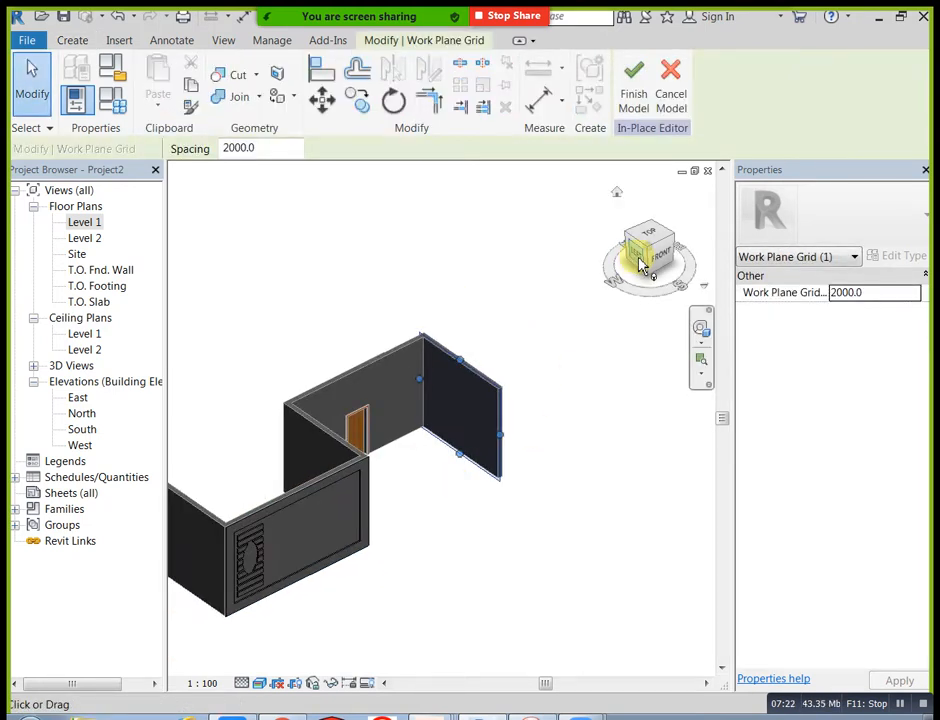
# Step: View the model squarely from its left side and change the visual style to Wireframe
pyautogui.click(641, 263)
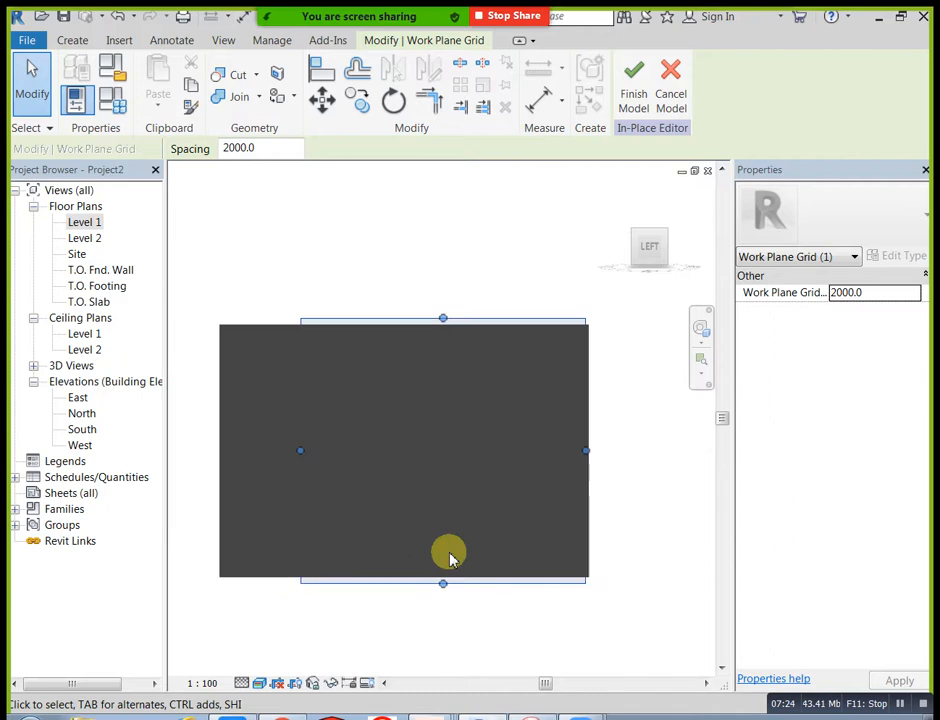
pyautogui.click(258, 683)
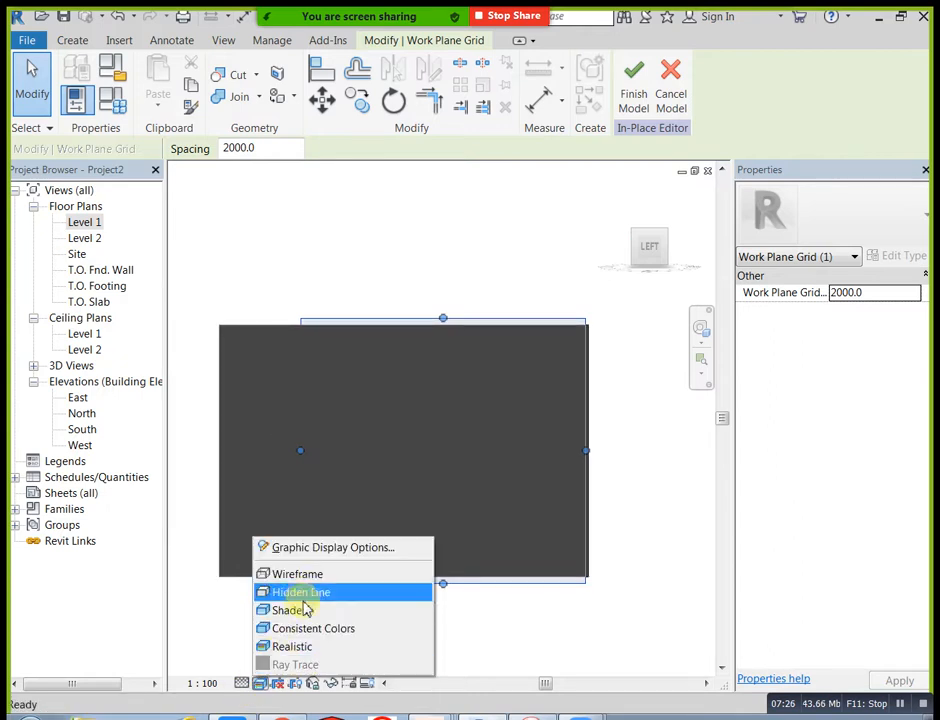
pyautogui.click(306, 571)
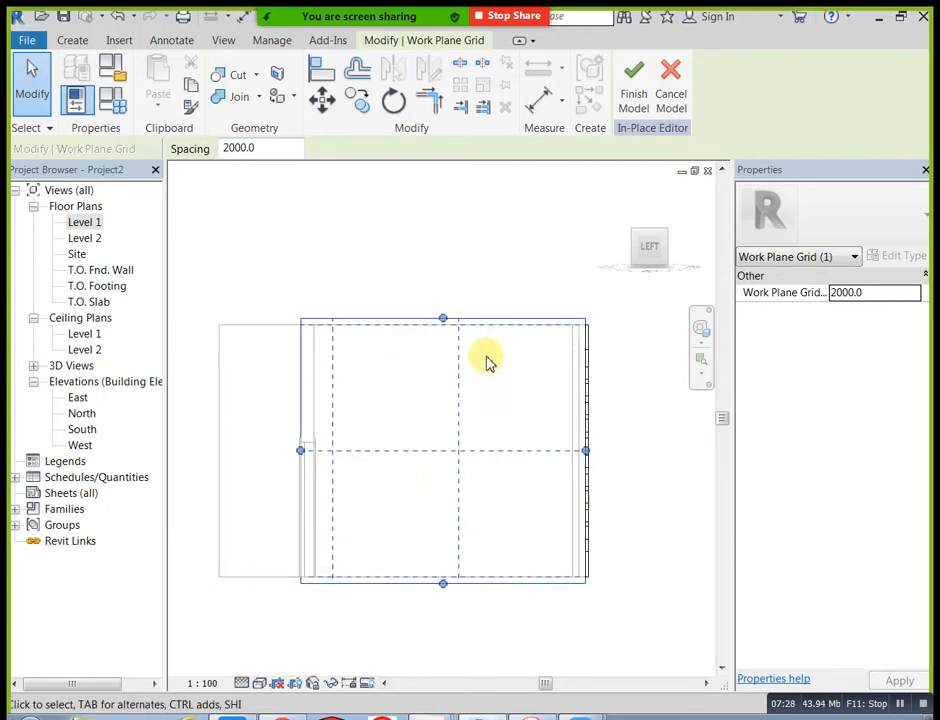
# Step: Start an extrusion on the end wall and sketch a 4200 by 4000 mm outer rectangle over its face, snapped to the wall corners
pyautogui.click(63, 42)
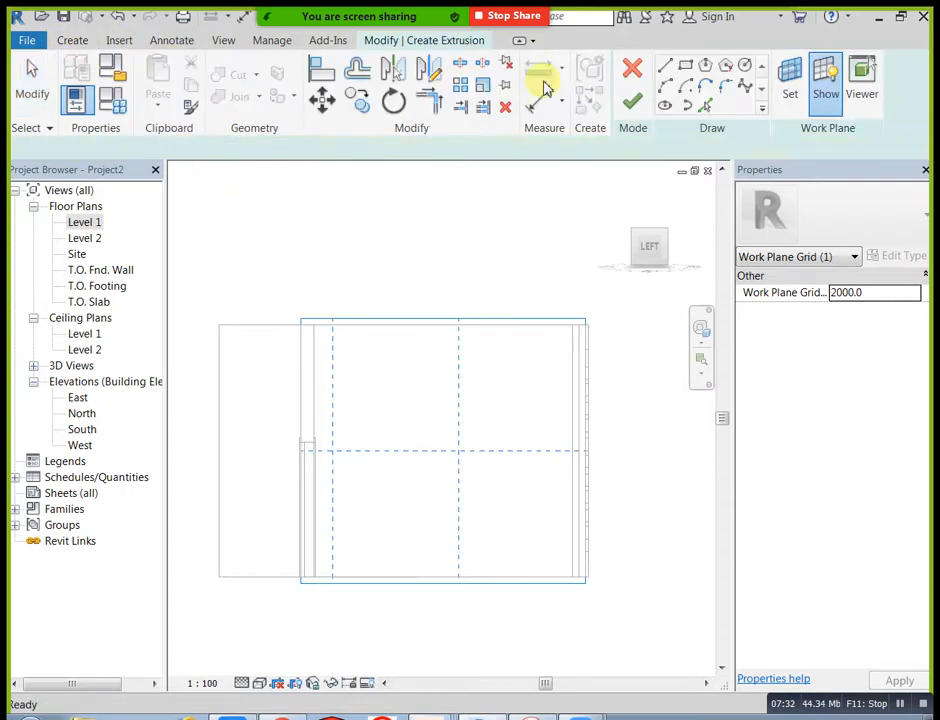
pyautogui.click(683, 70)
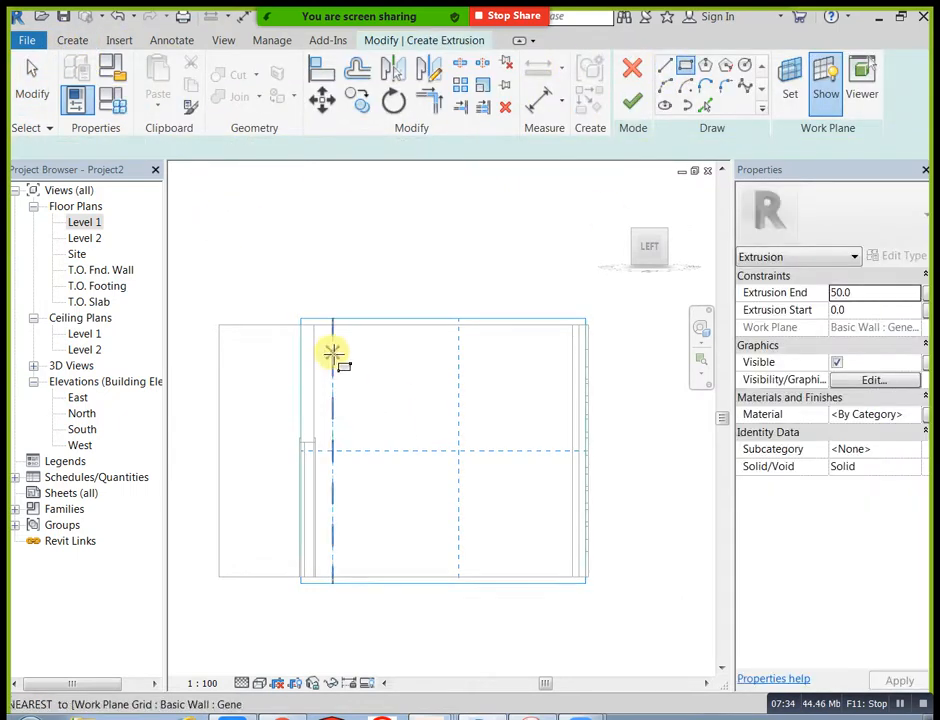
pyautogui.click(313, 325)
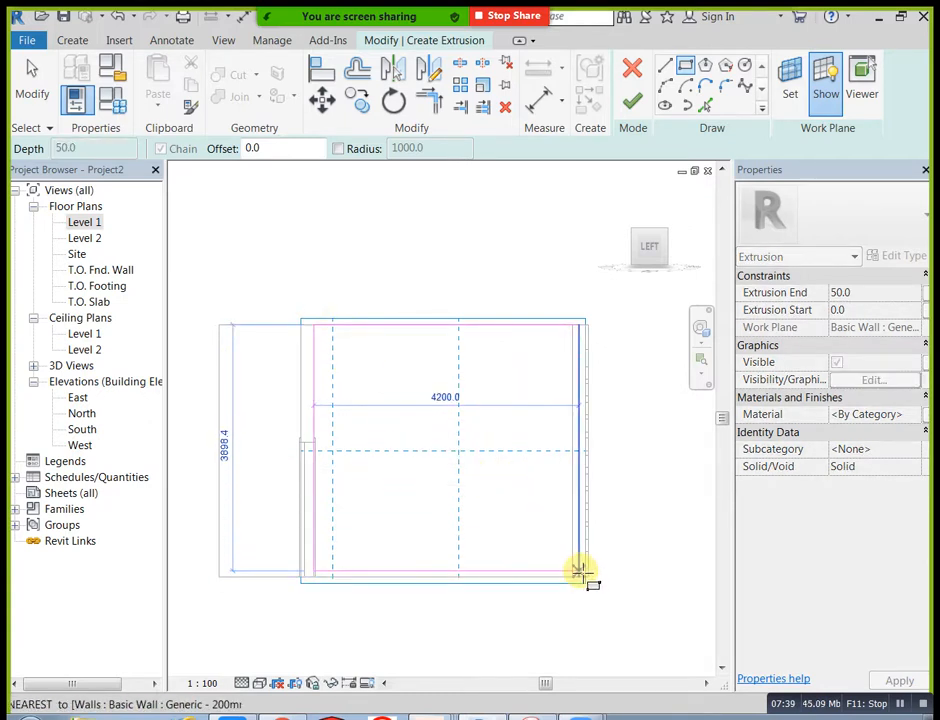
pyautogui.scroll(2, 580, 577)
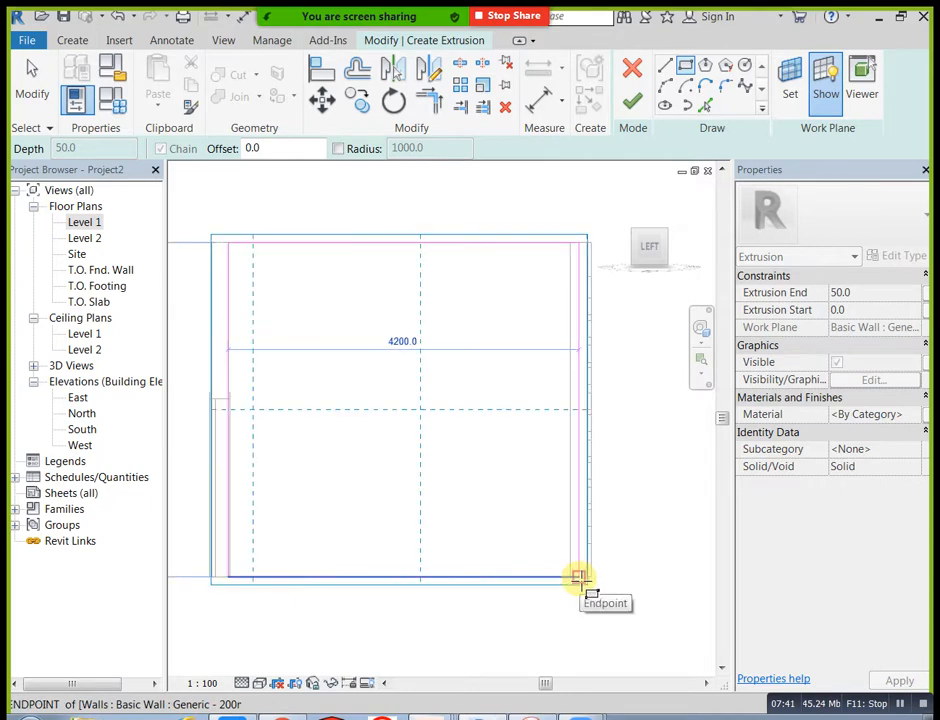
pyautogui.click(580, 577)
pyautogui.scroll(-1, 491, 484)
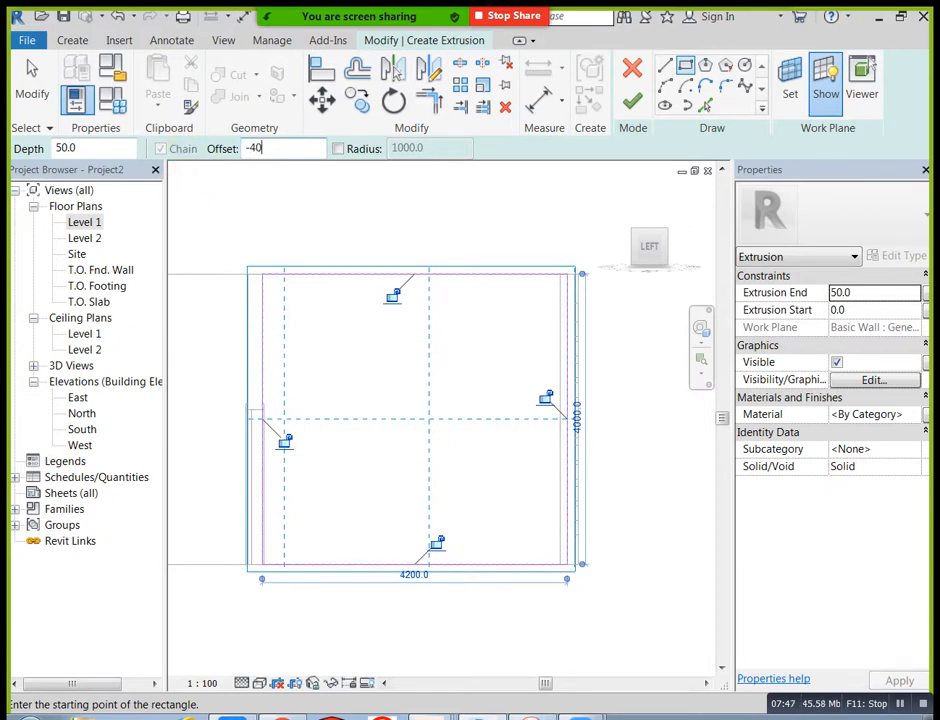
# Step: Sketch an inner rectangle about 3500 by 3260 mm inside the outer one, using an offset of -400
pyautogui.click(262, 273)
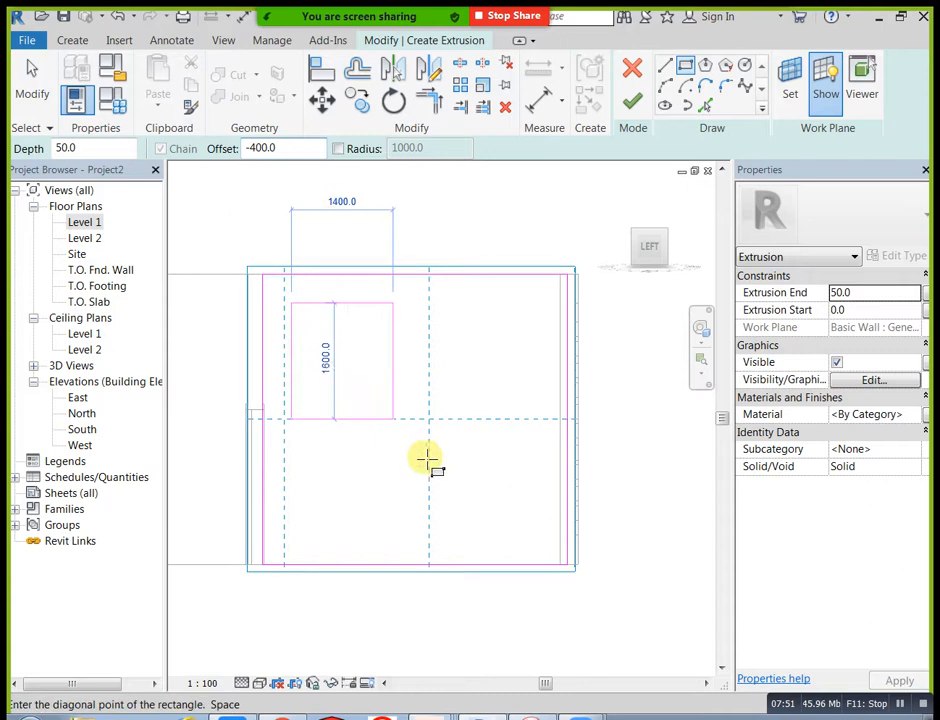
pyautogui.click(568, 564)
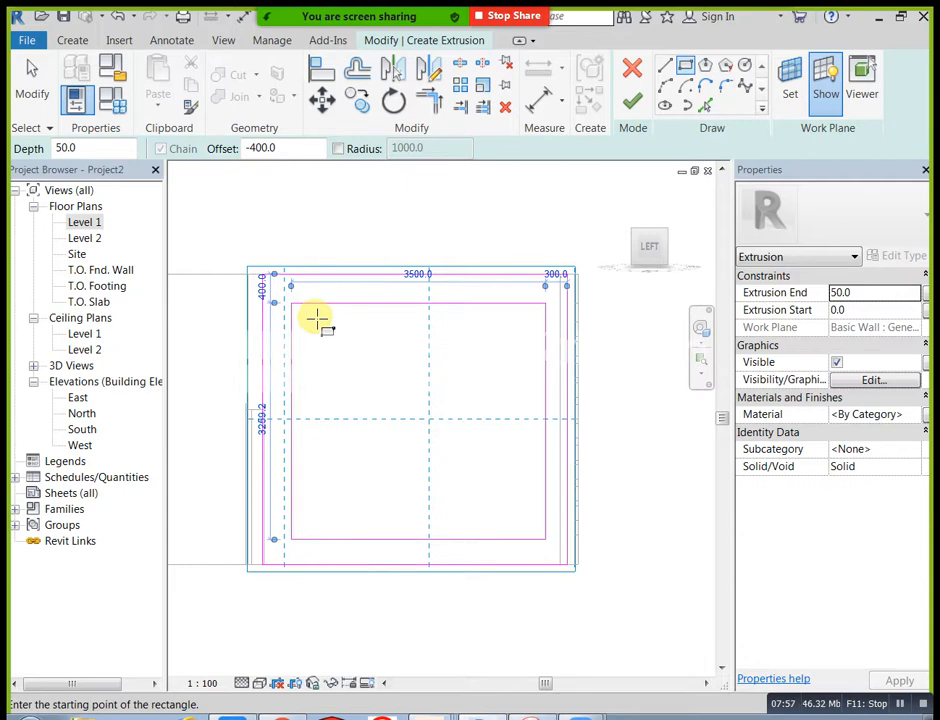
pyautogui.click(318, 318)
pyautogui.press('Escape')
pyautogui.press('Escape')
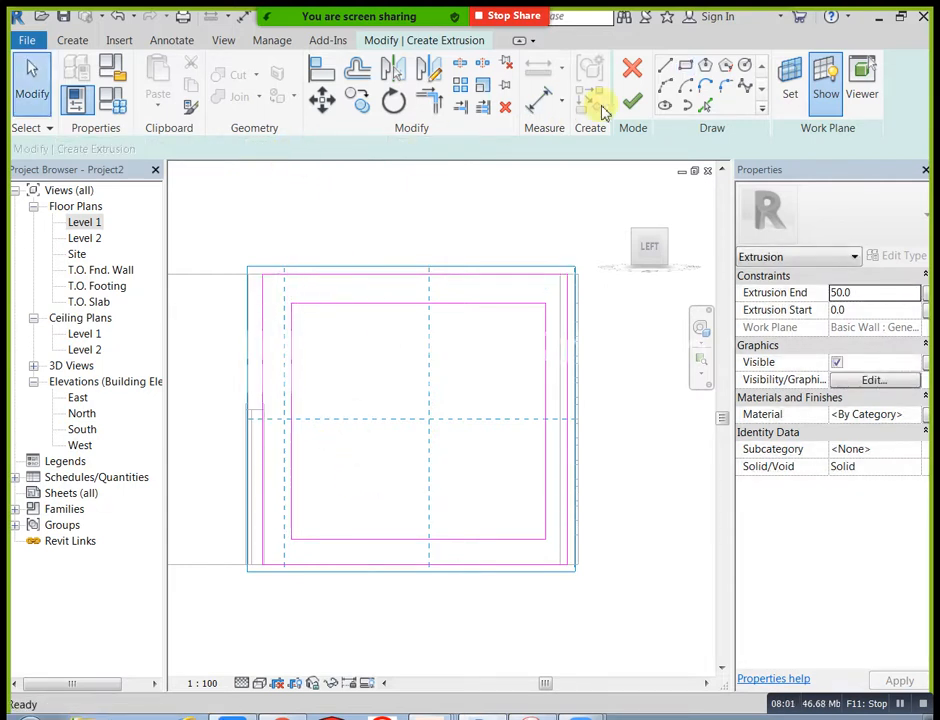
# Step: Draw both diagonals of the inner rectangle as corner-to-corner lines with an offset of 0
pyautogui.click(685, 66)
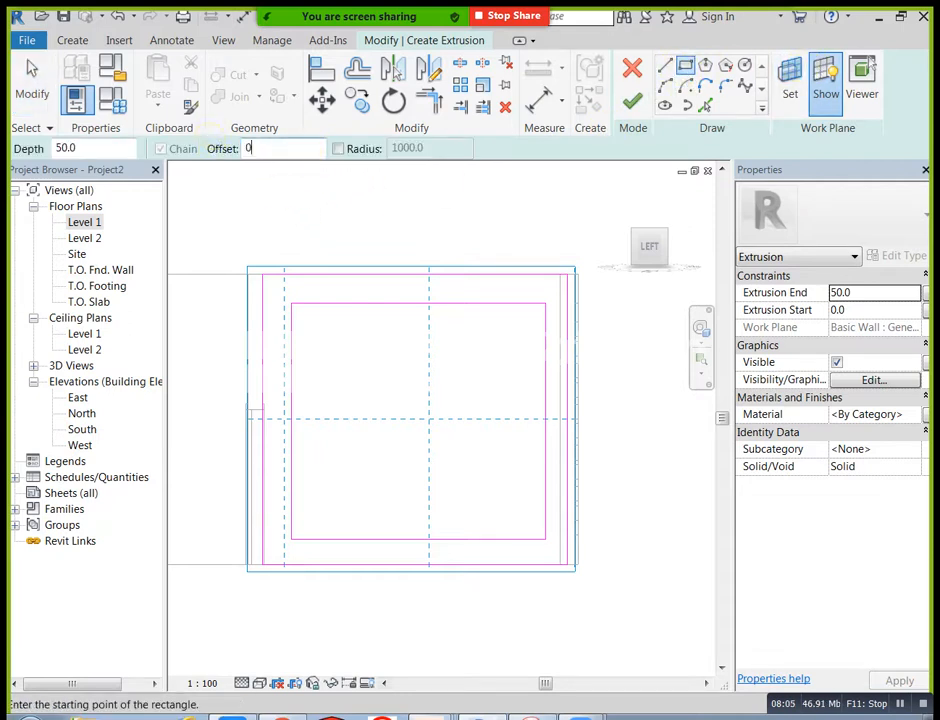
pyautogui.click(665, 68)
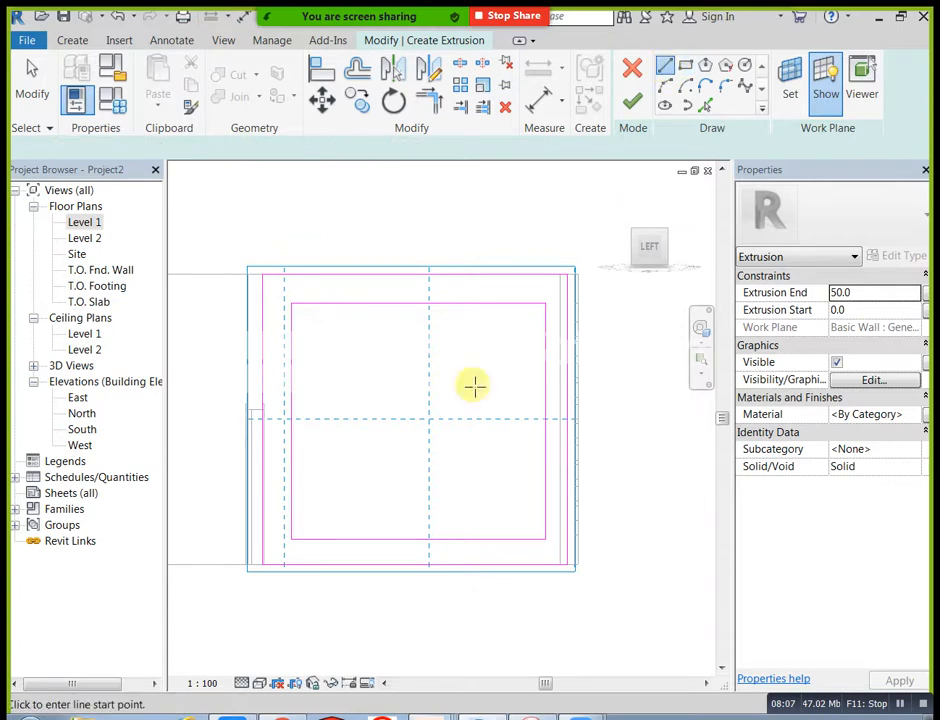
pyautogui.click(291, 304)
pyautogui.click(546, 539)
pyautogui.press('Escape')
pyautogui.click(291, 539)
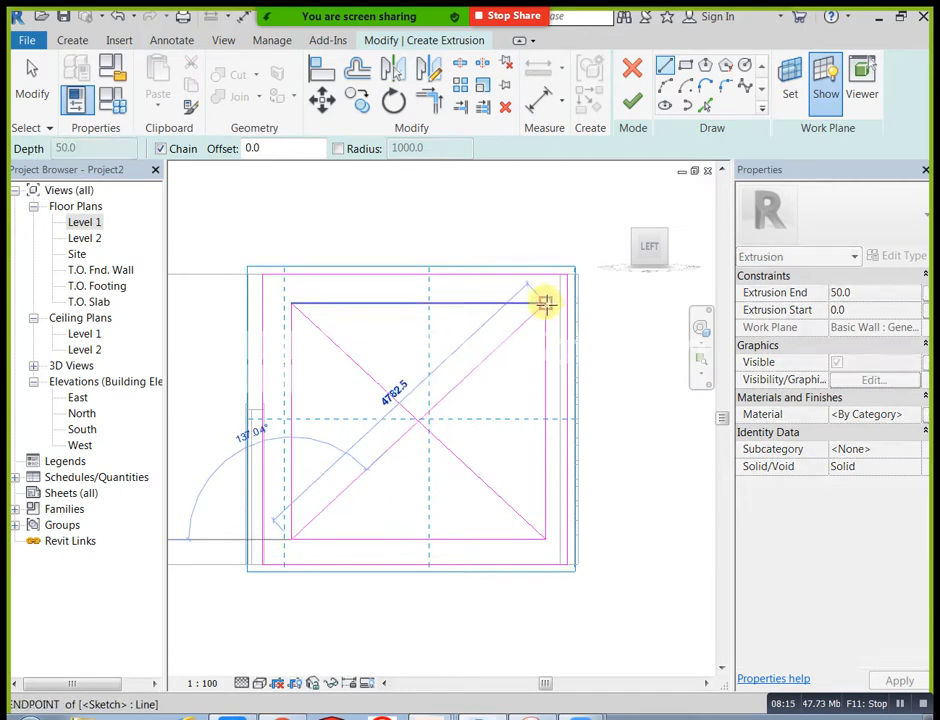
pyautogui.click(546, 304)
pyautogui.press('Escape')
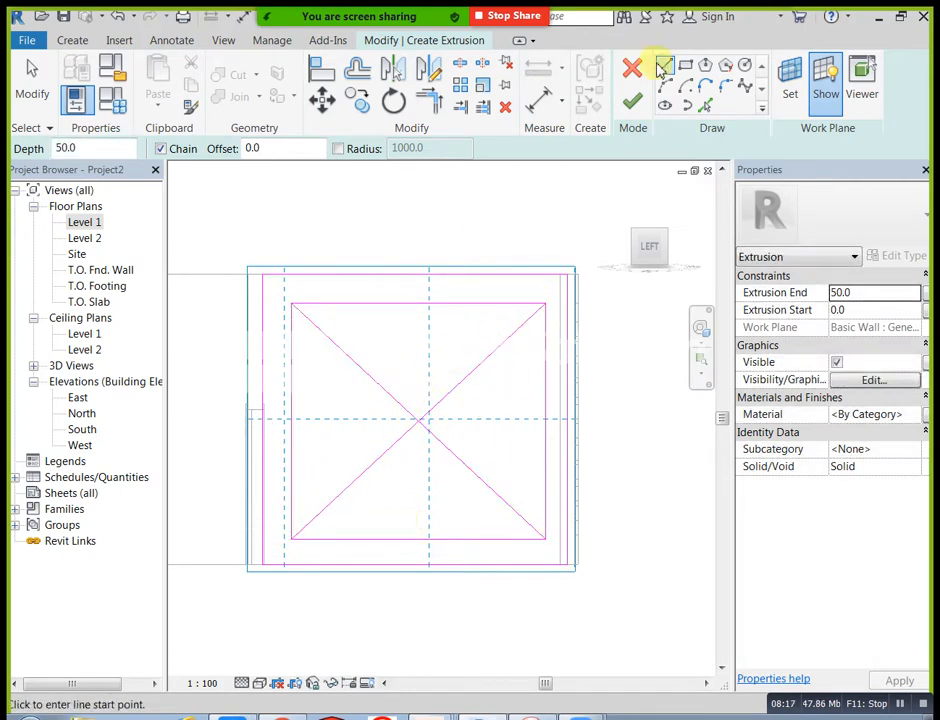
# Step: Offset copies of both diagonals by 100 mm to each side
pyautogui.click(358, 78)
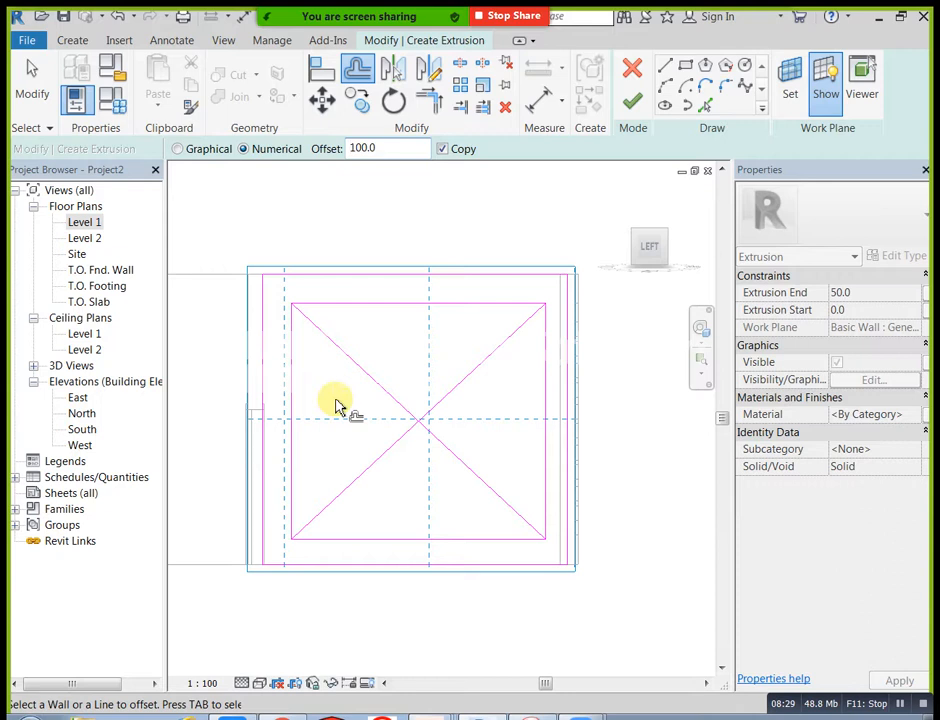
pyautogui.click(368, 381)
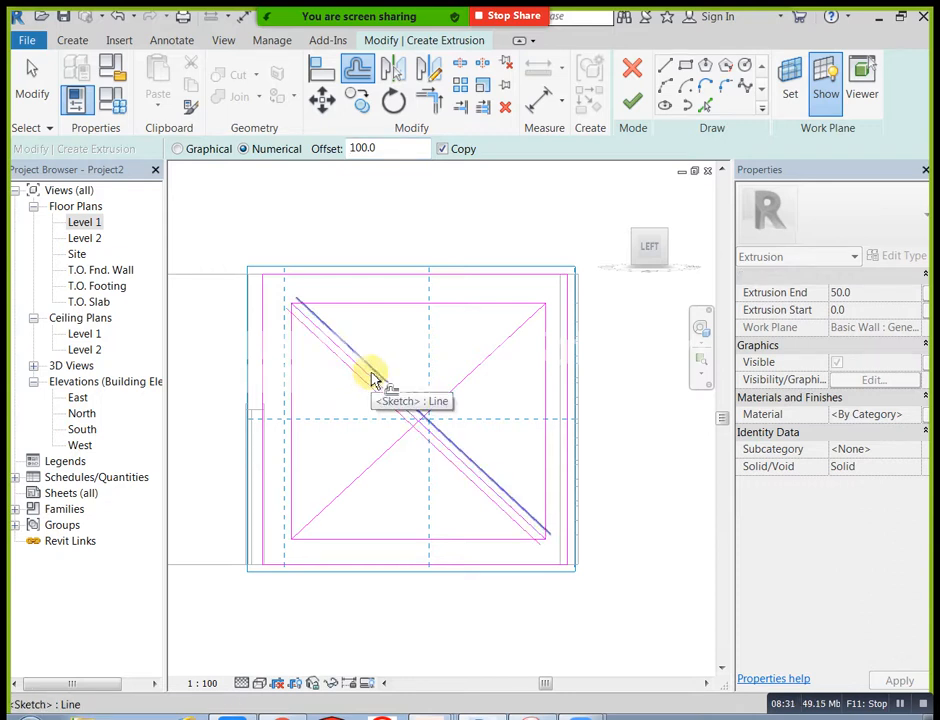
pyautogui.click(386, 459)
pyautogui.scroll(2, 492, 385)
pyautogui.press('Escape')
pyautogui.scroll(-1, 484, 390)
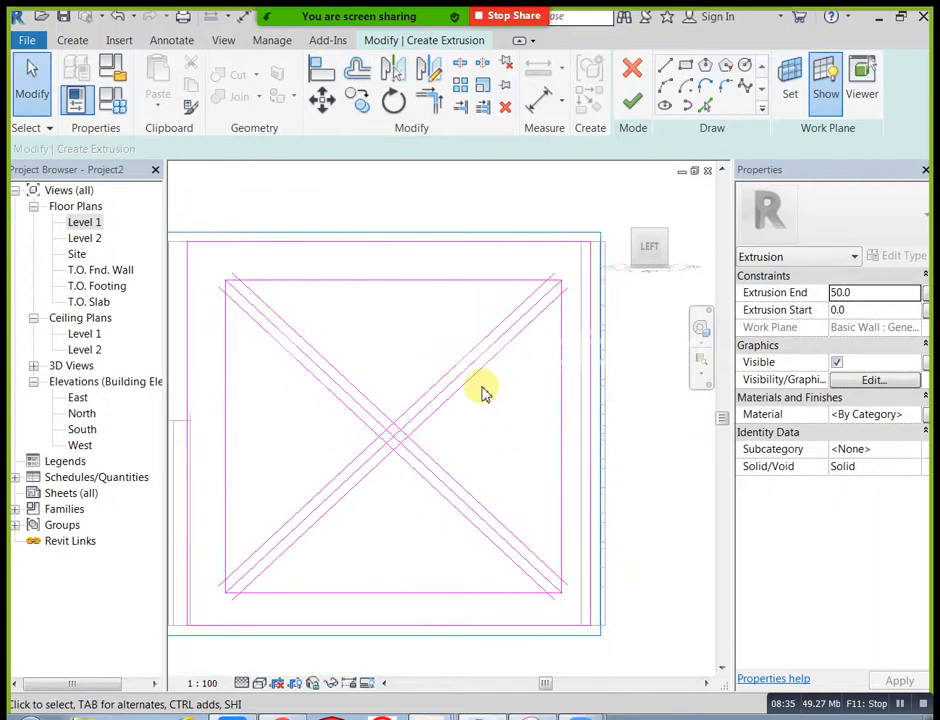
# Step: Split the offset diagonal lines where the two bands cross at the centre
pyautogui.click(468, 62)
pyautogui.scroll(1, 290, 199)
pyautogui.moveTo(290, 199); pyautogui.dragTo(330, 279, button='middle')
pyautogui.scroll(3, 392, 363)
pyautogui.click(449, 459)
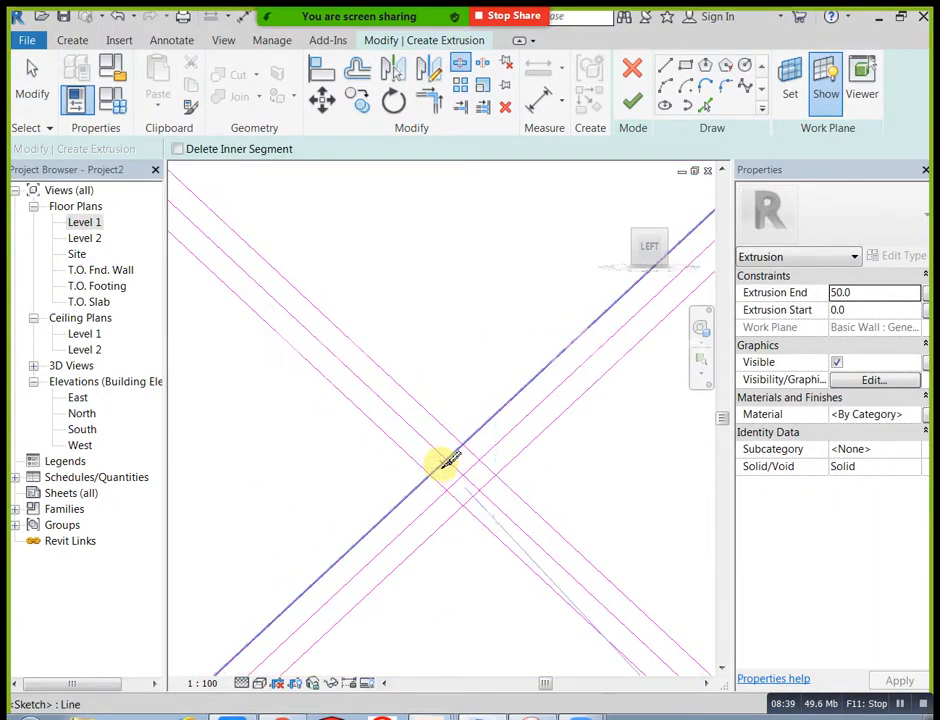
pyautogui.click(445, 461)
pyautogui.moveTo(481, 489); pyautogui.dragTo(476, 411, button='middle')
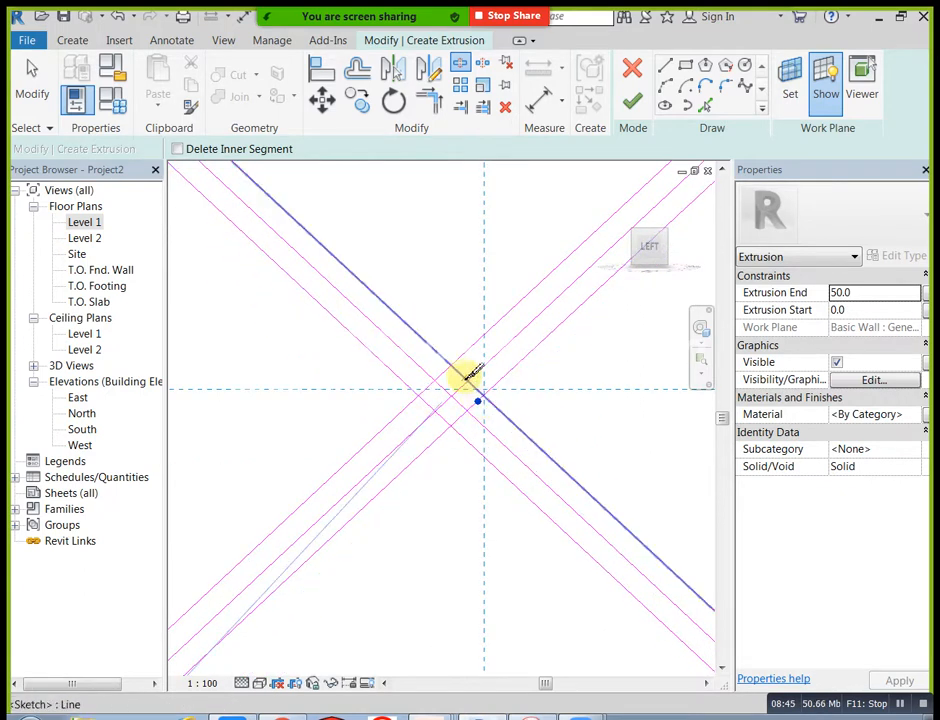
pyautogui.press('Escape')
# Step: Delete the two original centre diagonals, keeping only their offset copies
pyautogui.click(460, 403)
pyautogui.press('Delete')
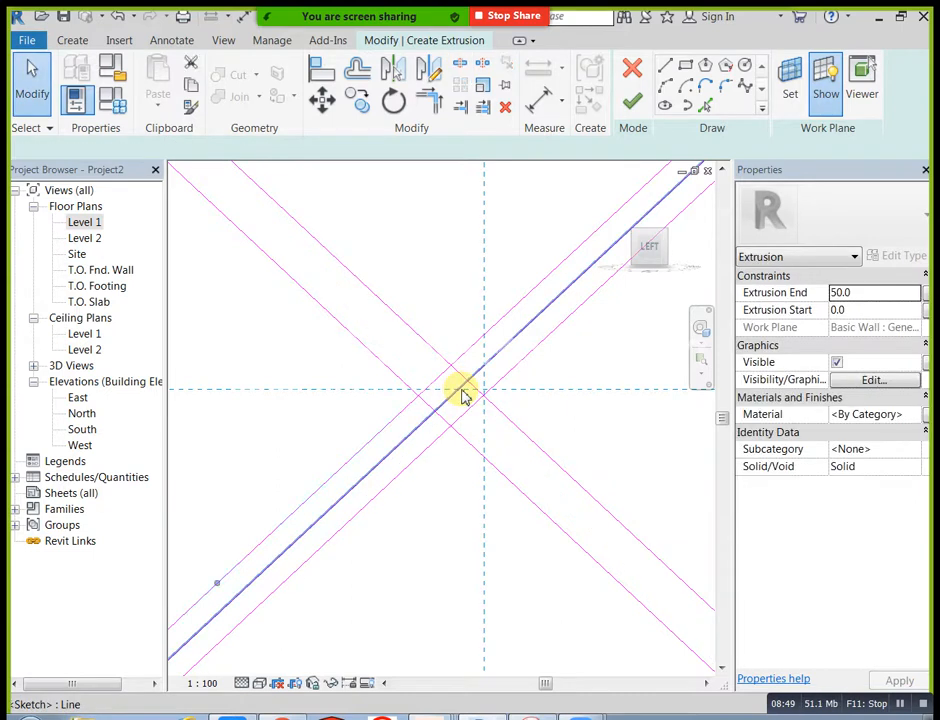
pyautogui.click(461, 389)
pyautogui.press('Delete')
# Step: Trim the diagonal band's two lines against the inner rectangle's top and left edges at its upper-left corner
pyautogui.scroll(-2, 461, 389)
pyautogui.moveTo(461, 389); pyautogui.dragTo(481, 445, button='middle')
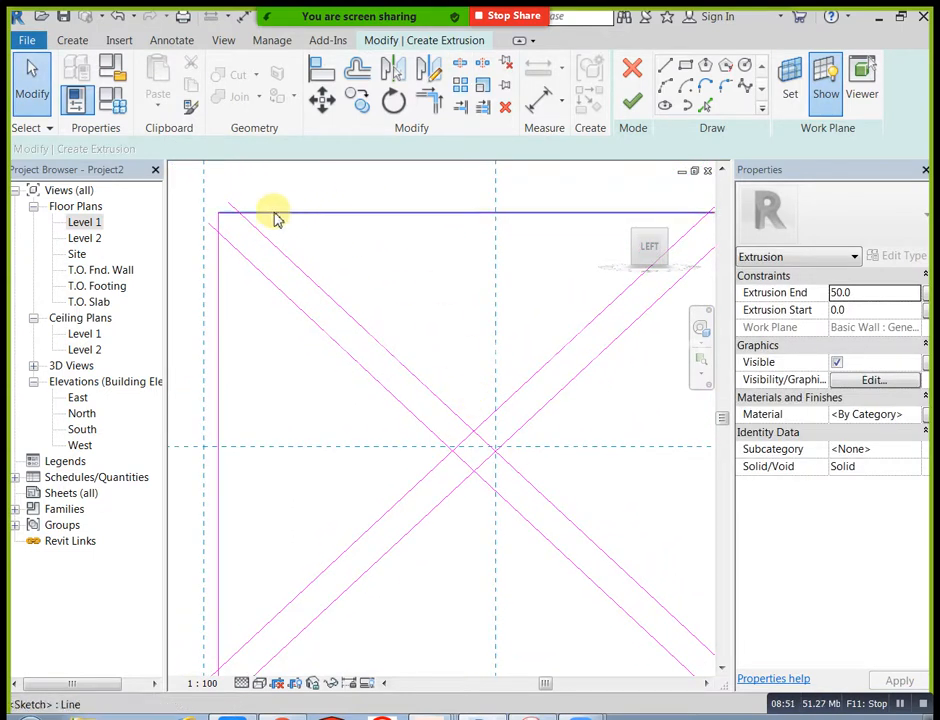
pyautogui.click(432, 102)
pyautogui.click(260, 236)
pyautogui.click(262, 216)
pyautogui.click(241, 257)
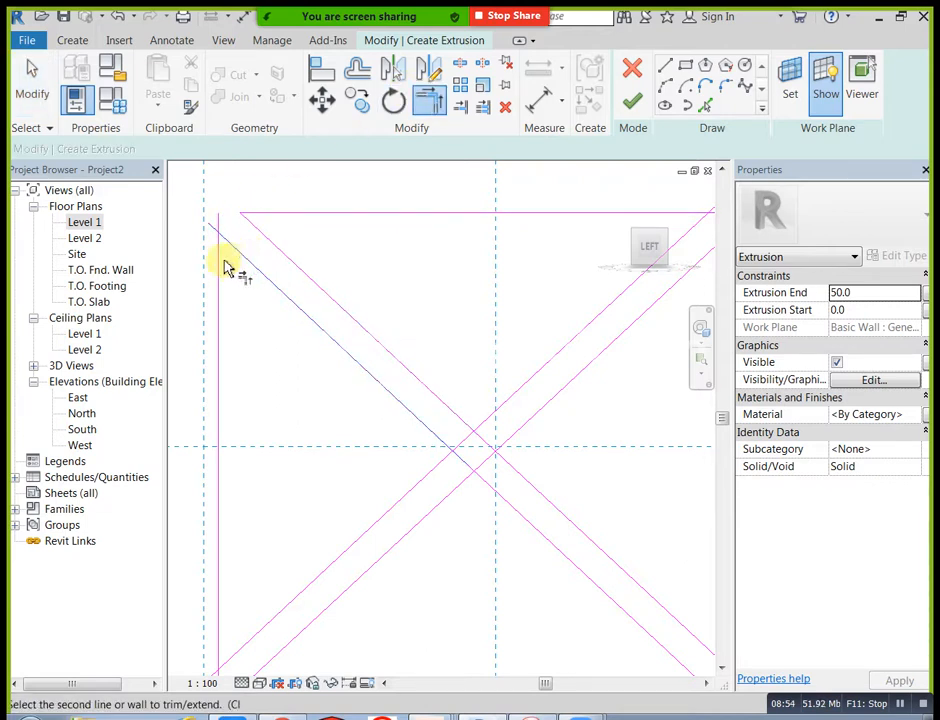
pyautogui.click(218, 264)
# Step: Trim the diagonal band's two lines against the inner rectangle's left and bottom edges at its lower-left corner
pyautogui.moveTo(278, 334); pyautogui.dragTo(282, 192, button='middle')
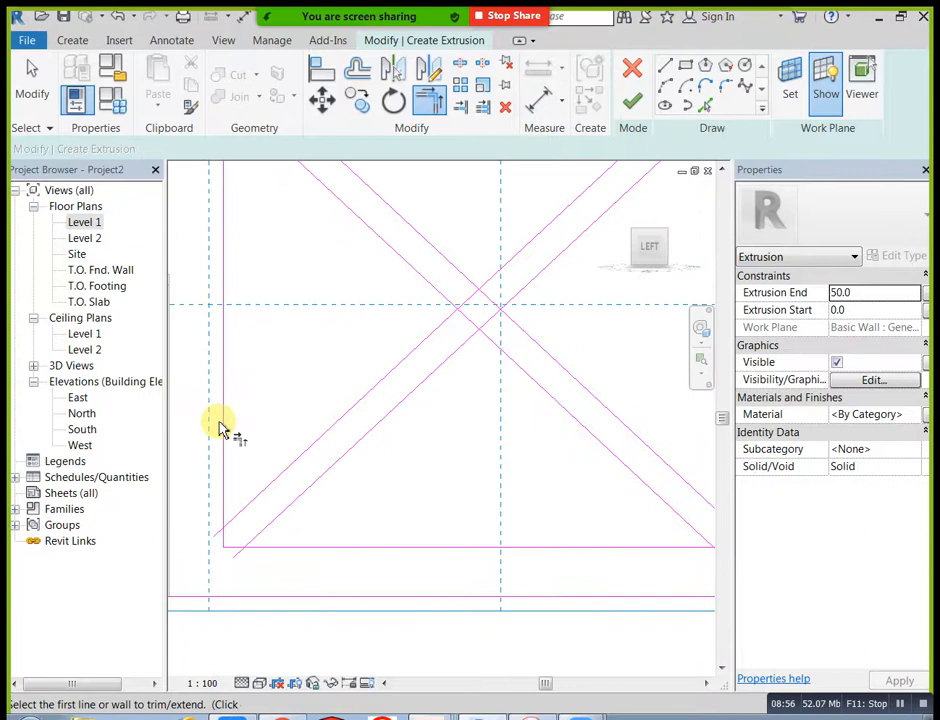
pyautogui.click(238, 508)
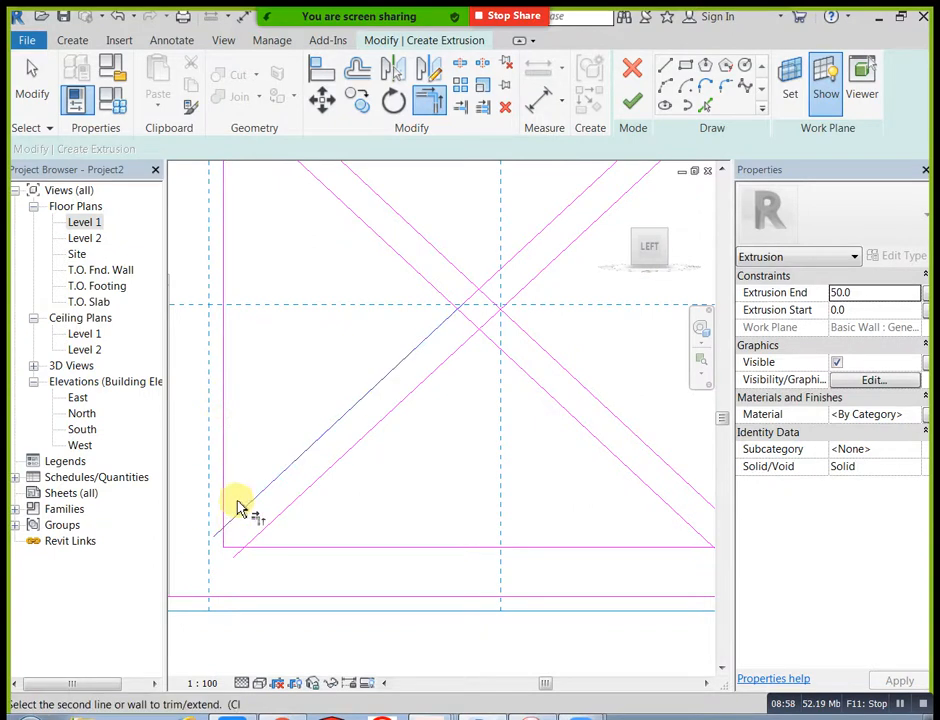
pyautogui.click(225, 497)
pyautogui.click(256, 540)
pyautogui.click(262, 548)
# Step: Trim the diagonal band's two lines against the inner rectangle's bottom and right edges at its lower-right corner
pyautogui.moveTo(431, 500); pyautogui.dragTo(261, 529, button='middle')
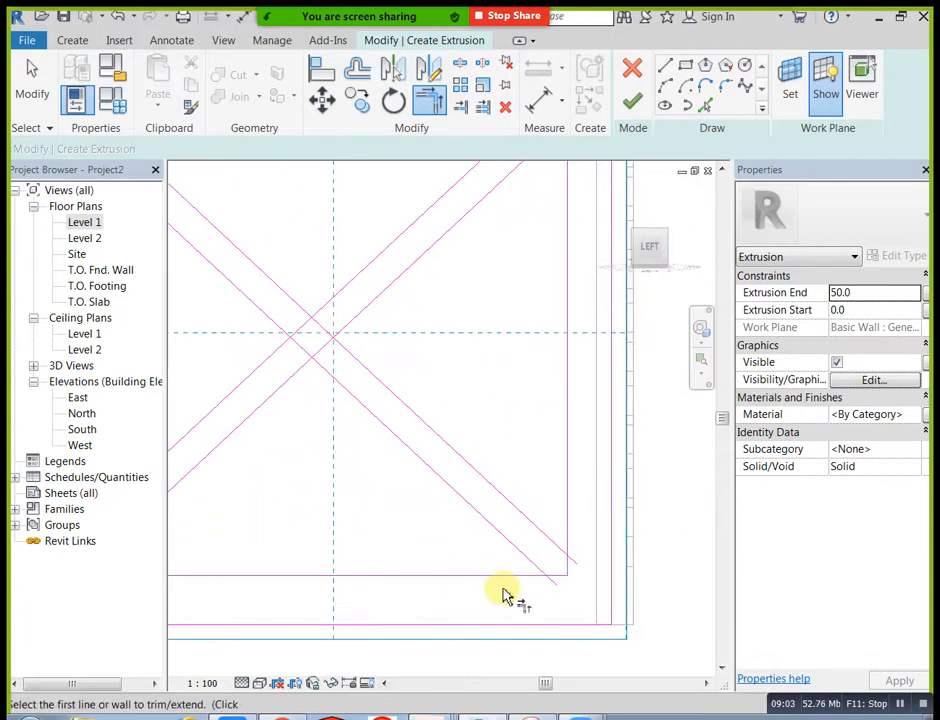
pyautogui.click(530, 562)
pyautogui.click(563, 548)
pyautogui.click(567, 540)
pyautogui.moveTo(554, 483); pyautogui.dragTo(554, 630, button='middle')
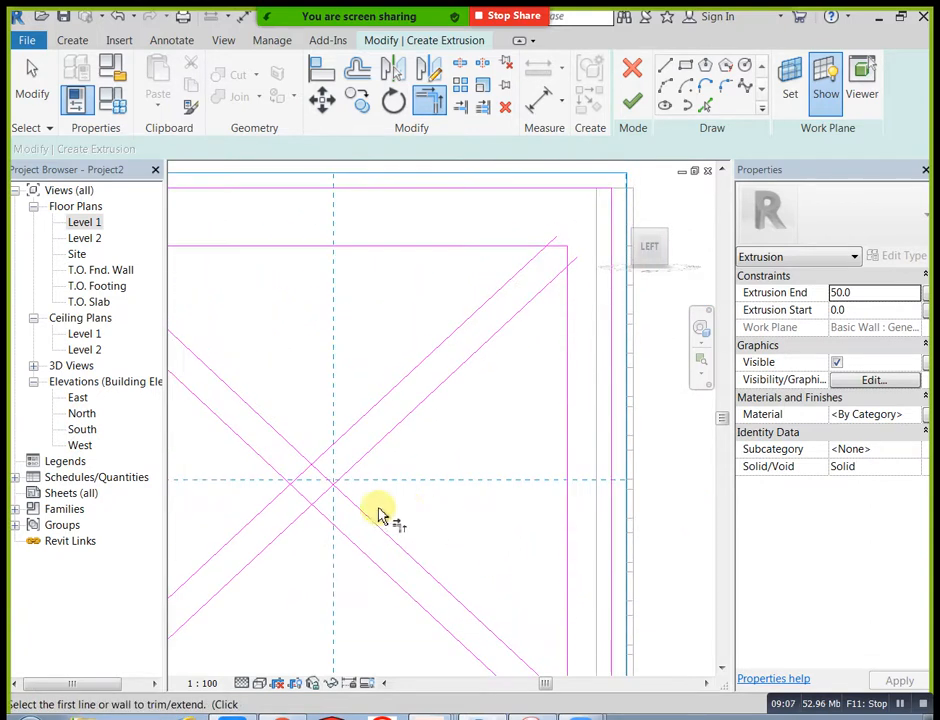
# Step: Trim the crossing diagonal band lines at the centre so they meet in four V-shaped corners
pyautogui.click(350, 463)
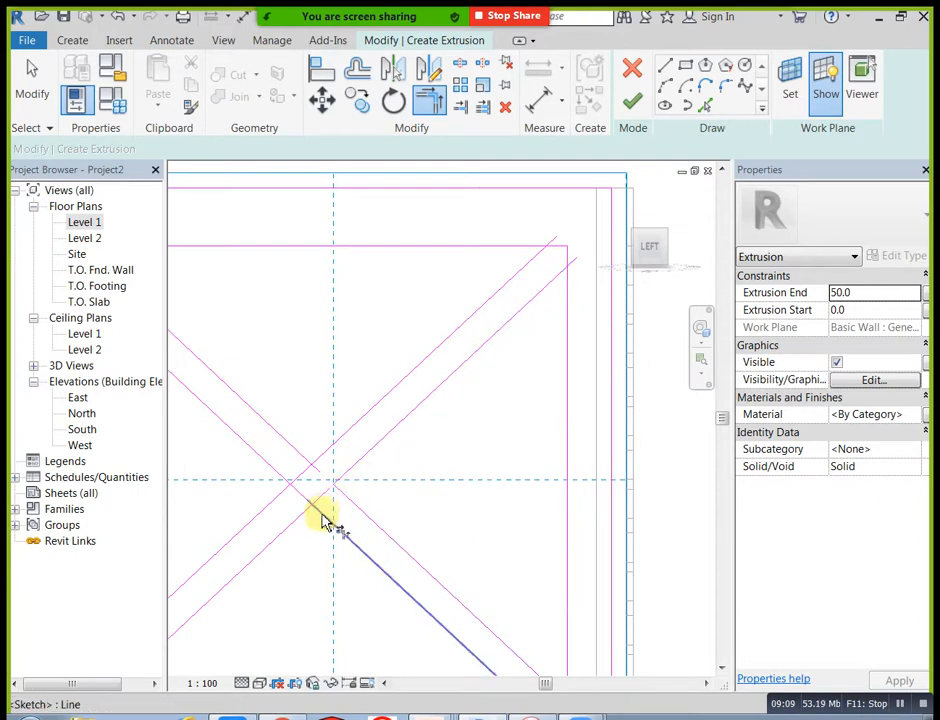
pyautogui.click(283, 502)
pyautogui.moveTo(285, 483); pyautogui.dragTo(270, 522, button='middle')
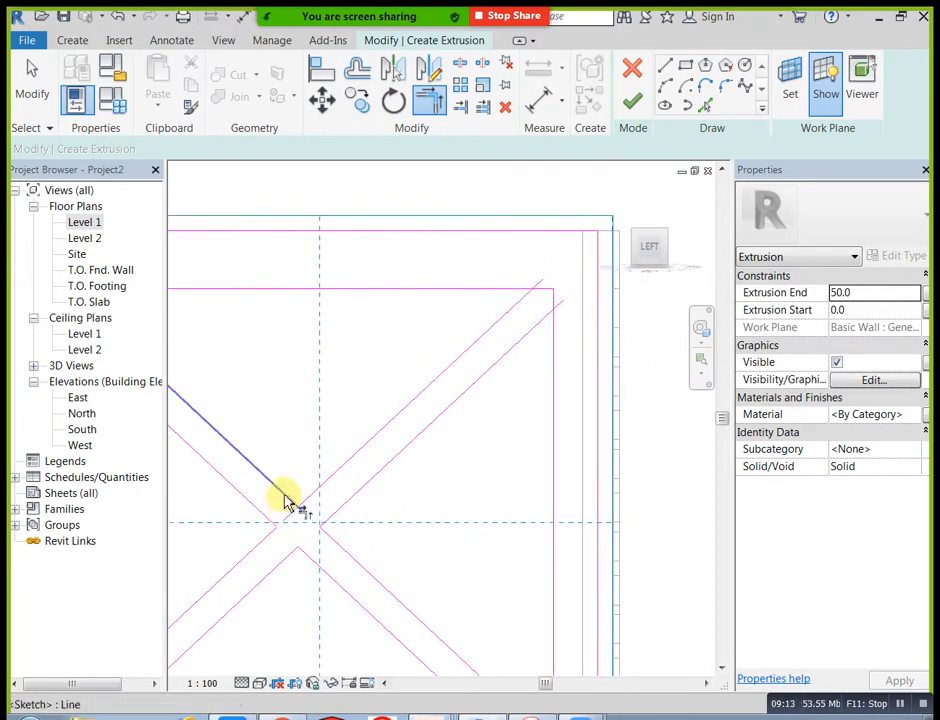
pyautogui.click(341, 524)
# Step: Trim the diagonal band's two lines against the inner rectangle's top and right edges at its upper-right corner
pyautogui.scroll(-2, 396, 508)
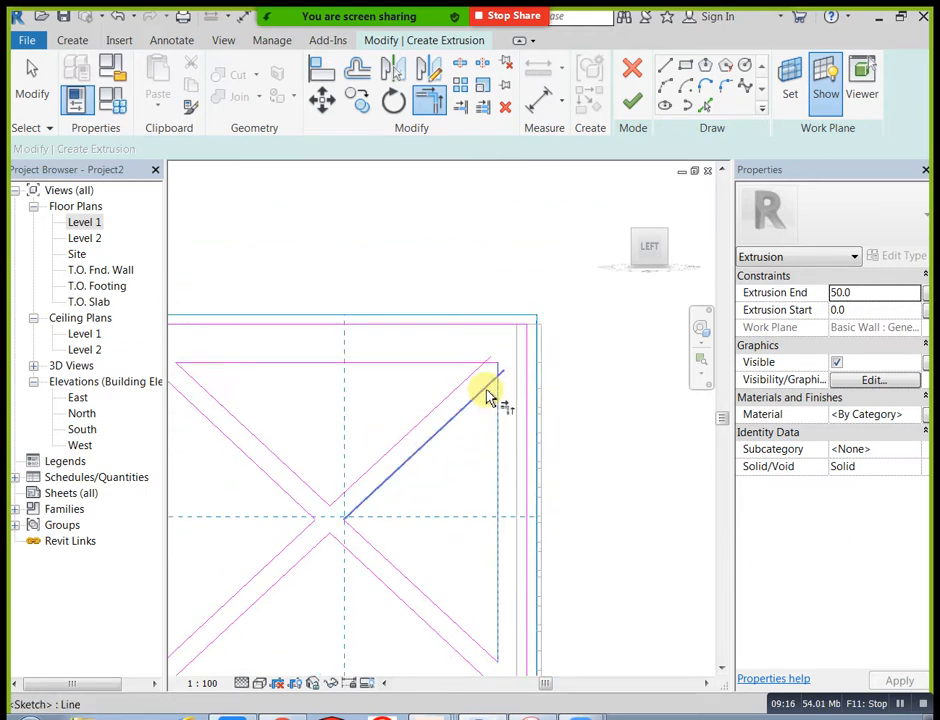
pyautogui.scroll(-1, 479, 366)
pyautogui.scroll(-1, 480, 455)
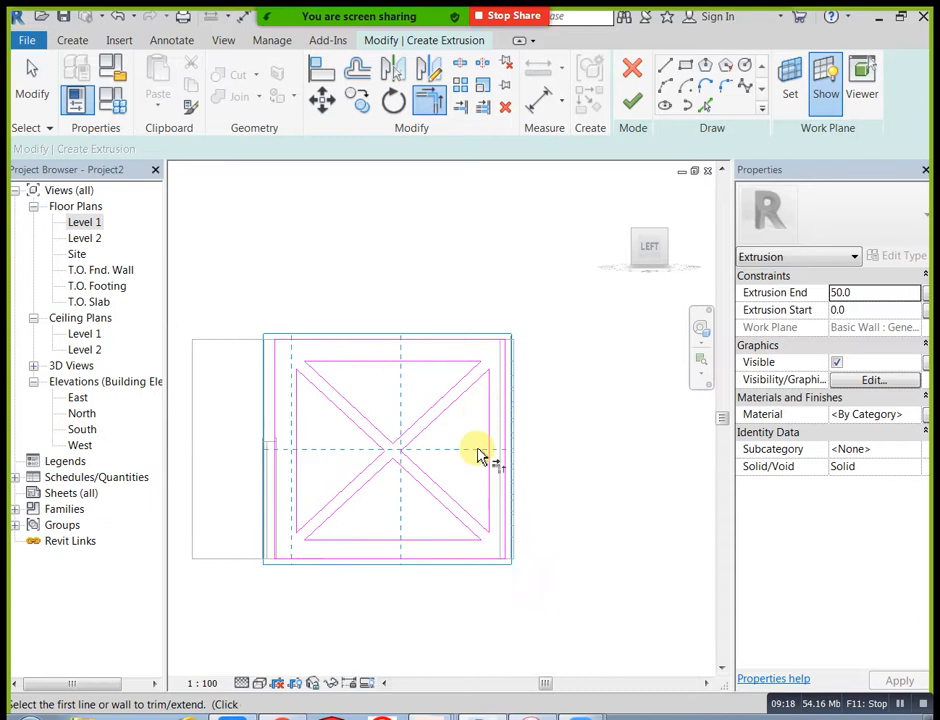
pyautogui.press('Escape')
# Step: Draw a vertical line from the upper triangle's apex near the centre to the midpoint of its top edge
pyautogui.scroll(2, 426, 457)
pyautogui.press('i')
pyautogui.scroll(2, 346, 422)
pyautogui.click(388, 484)
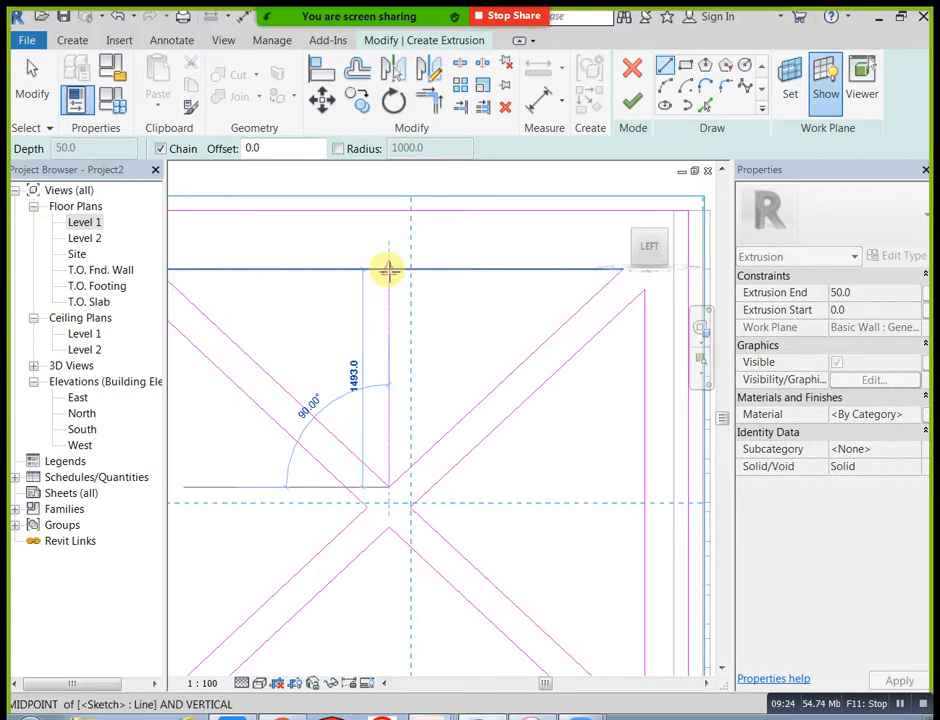
pyautogui.click(388, 270)
pyautogui.press('Escape')
pyautogui.scroll(-1, 476, 321)
pyautogui.press('Escape')
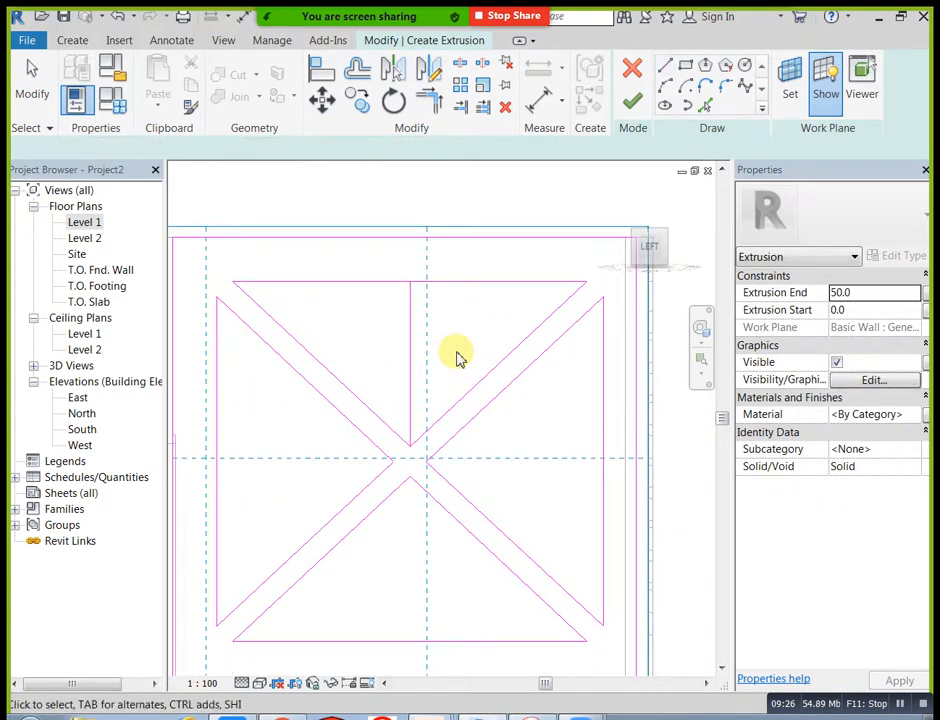
# Step: Draw a horizontal line from the right triangle's apex near the centre to its right edge
pyautogui.moveTo(458, 357); pyautogui.dragTo(473, 377, button='middle')
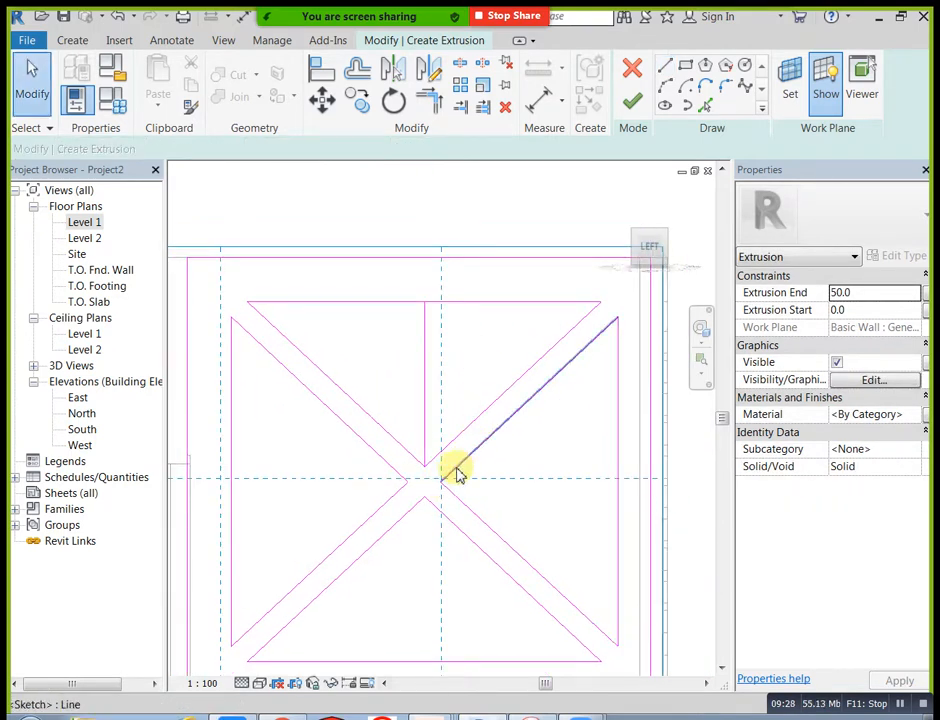
pyautogui.click(667, 66)
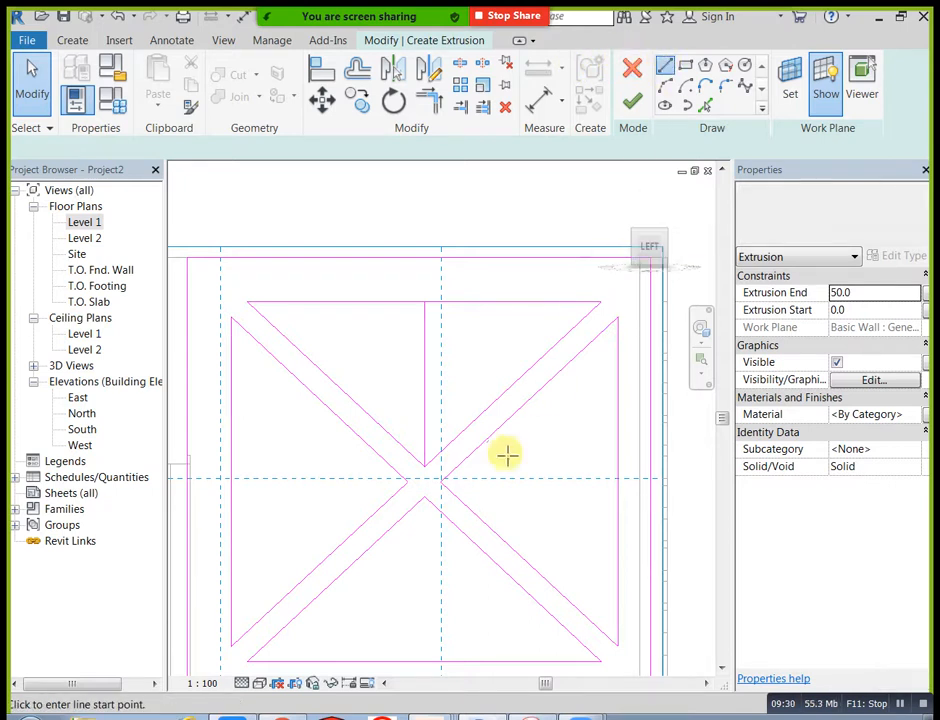
pyautogui.click(441, 483)
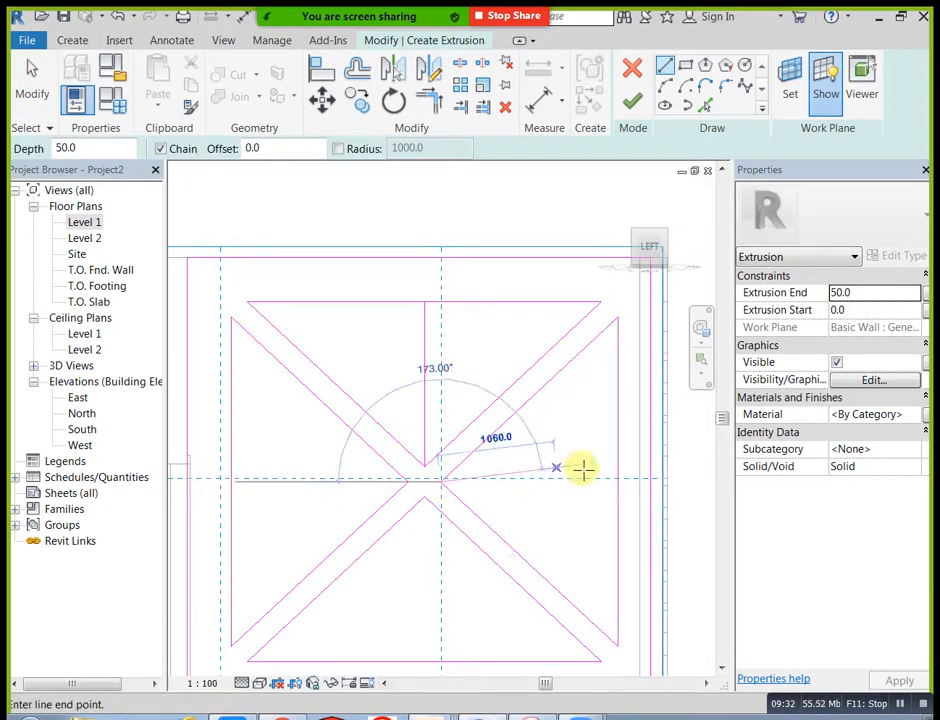
pyautogui.click(617, 483)
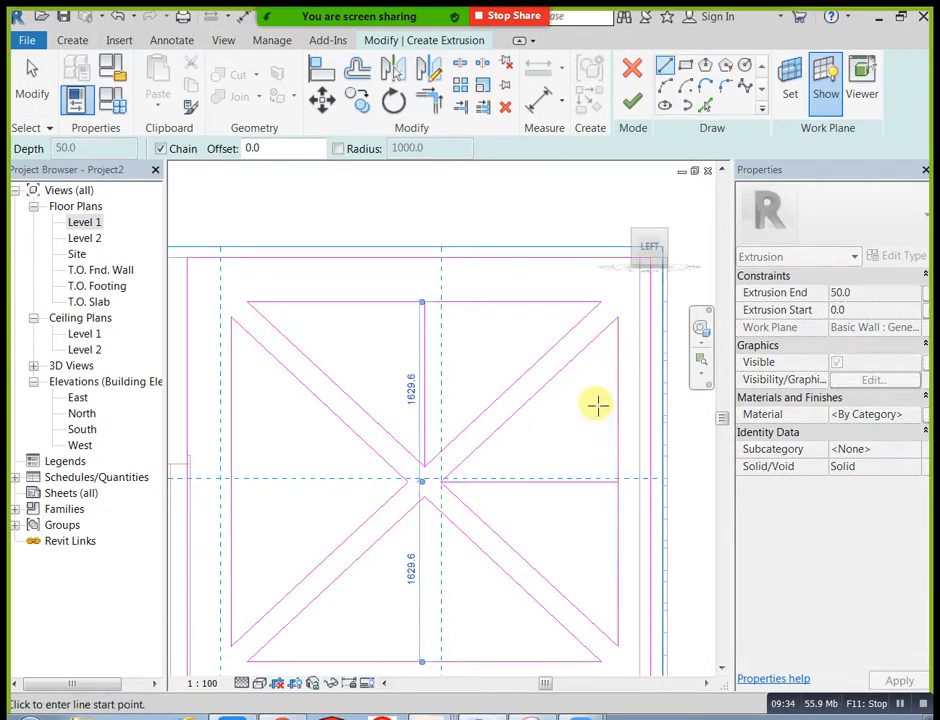
# Step: Draw matching centre lines in the lower and left triangles, from each apex to the midpoint of its outer edge
pyautogui.click(427, 498)
pyautogui.moveTo(436, 594)
pyautogui.mouseDown(button='middle')
pyautogui.moveTo(436, 560)
pyautogui.moveTo(405, 562)
pyautogui.mouseUp(button='middle')
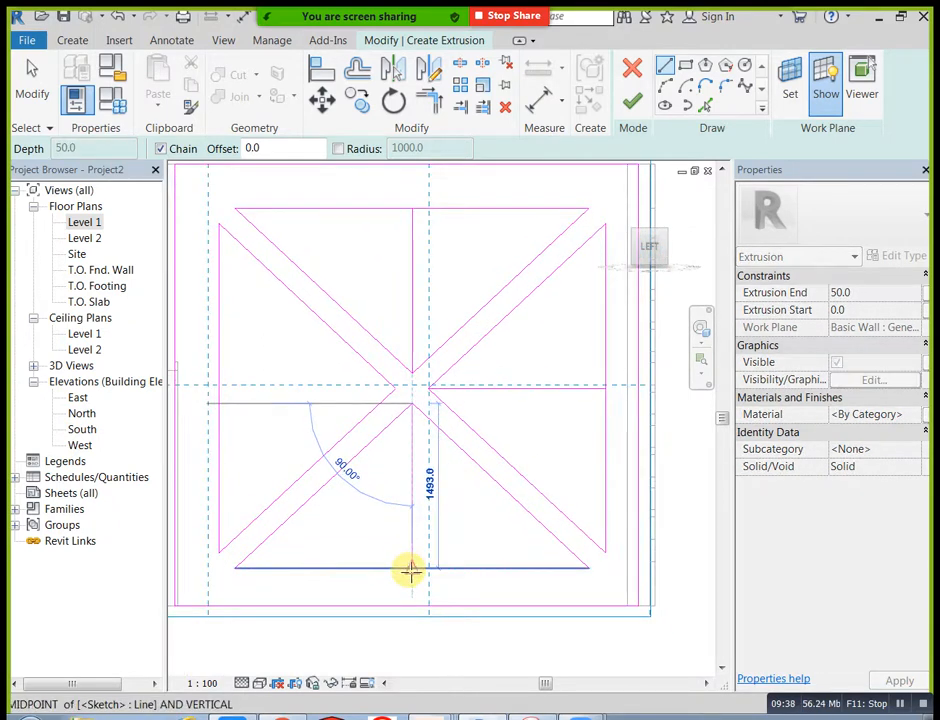
pyautogui.click(410, 570)
pyautogui.click(396, 388)
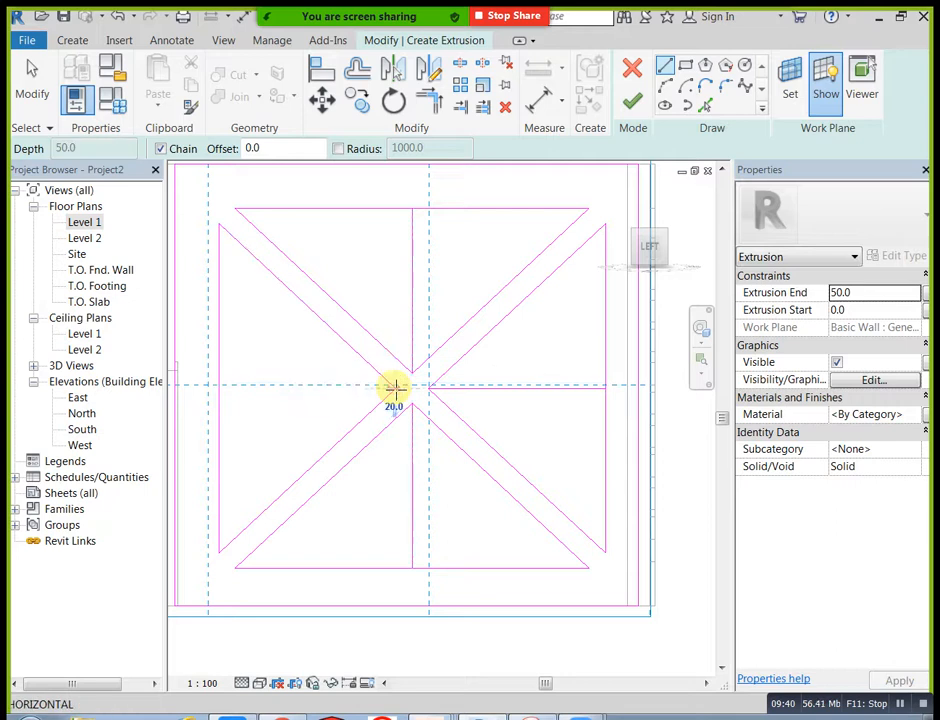
pyautogui.press('Escape')
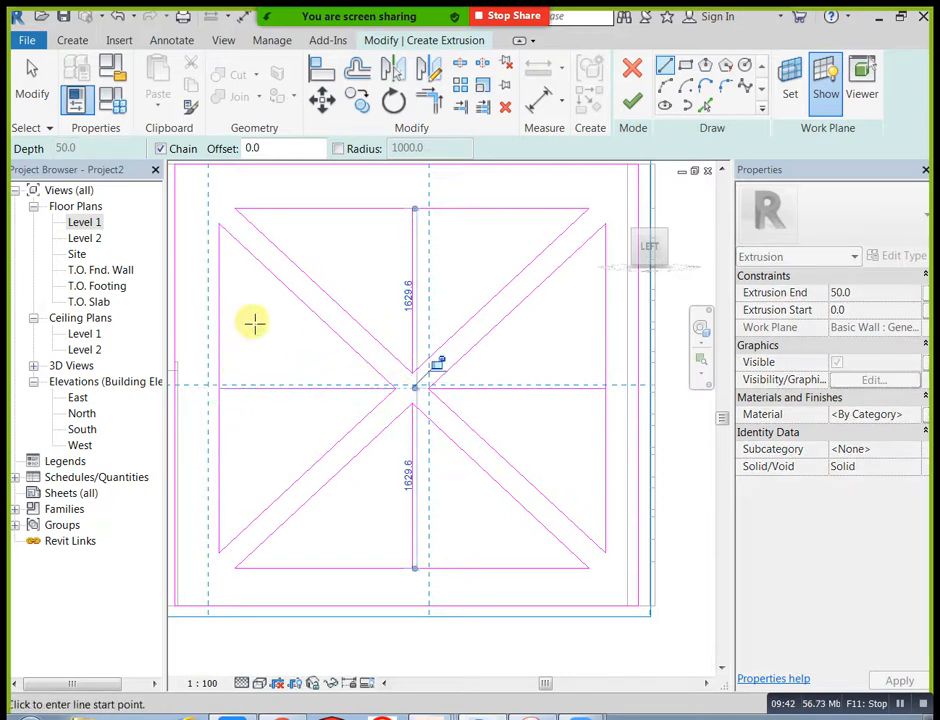
pyautogui.press('Escape')
# Step: Offset copies of the four triangle centre lines by 100 to both sides
pyautogui.moveTo(269, 314); pyautogui.dragTo(335, 325, button='middle')
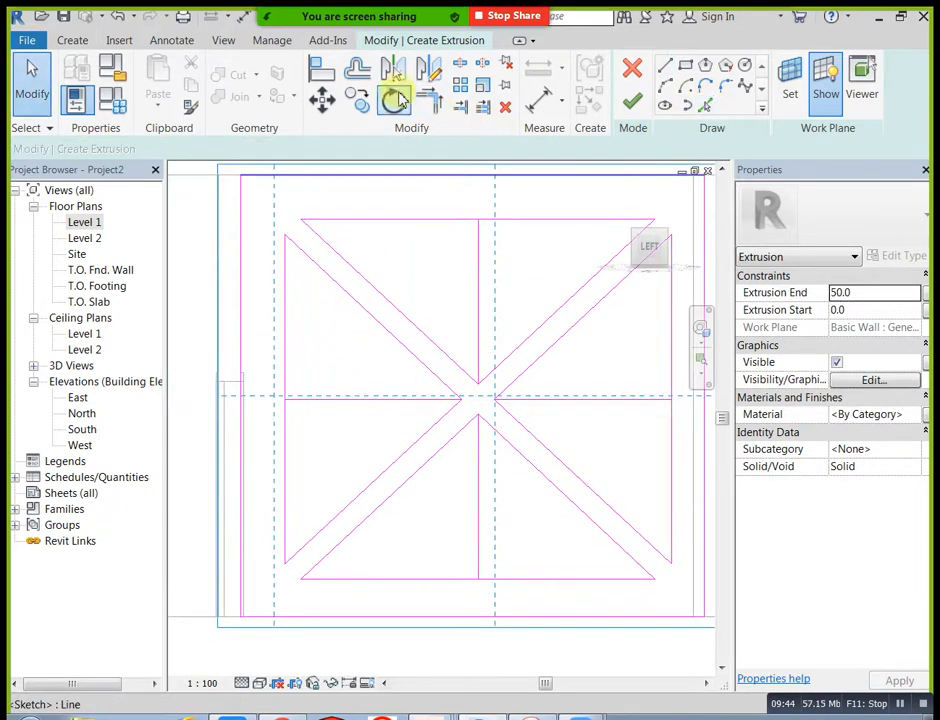
pyautogui.click(360, 69)
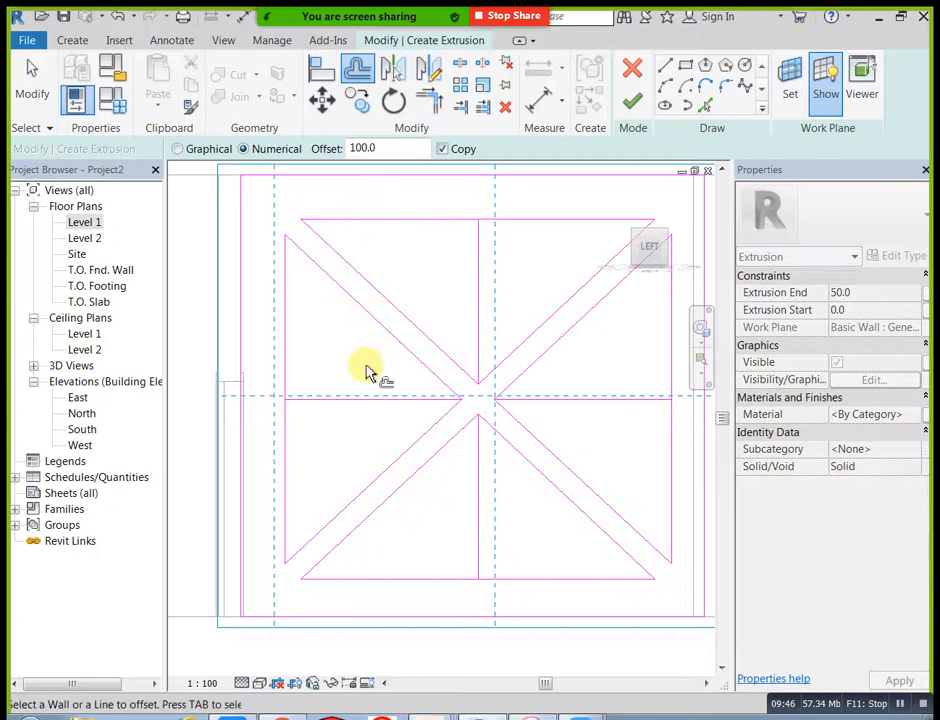
pyautogui.click(378, 405)
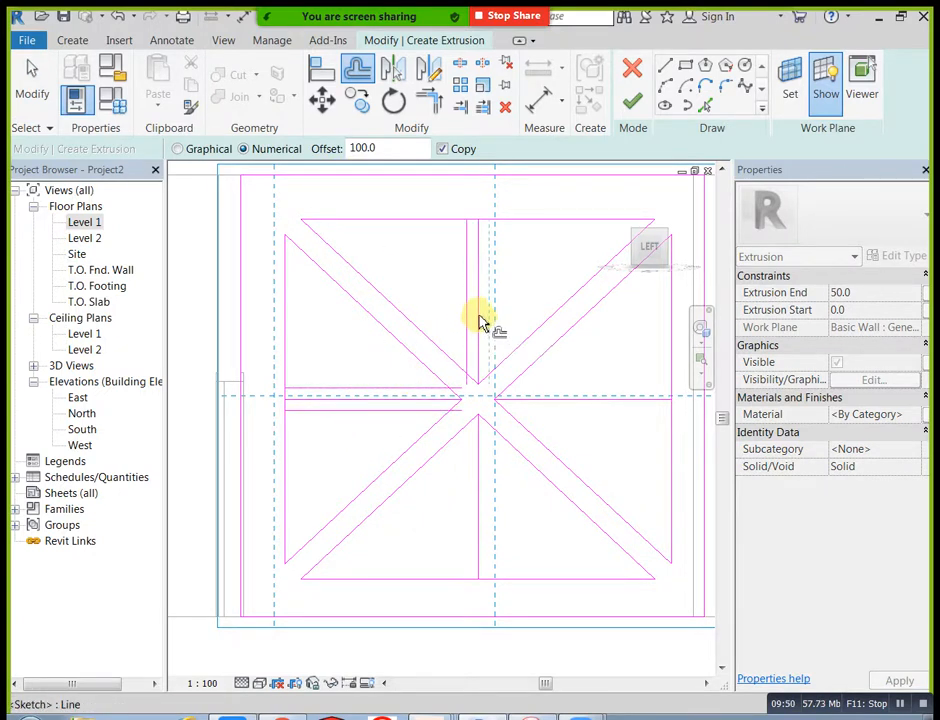
pyautogui.click(485, 305)
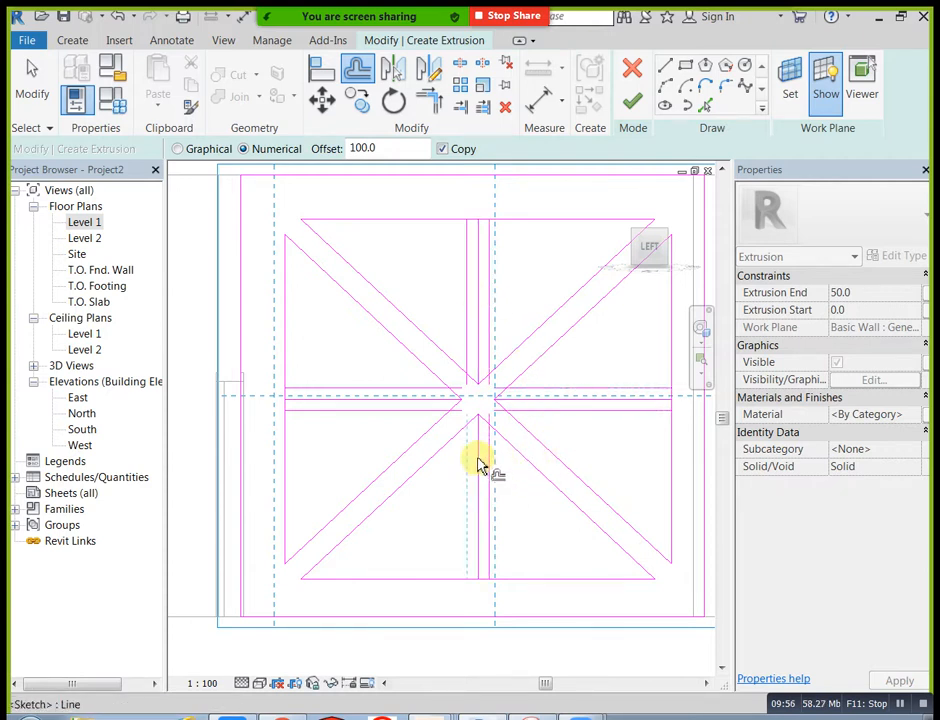
pyautogui.press('Escape')
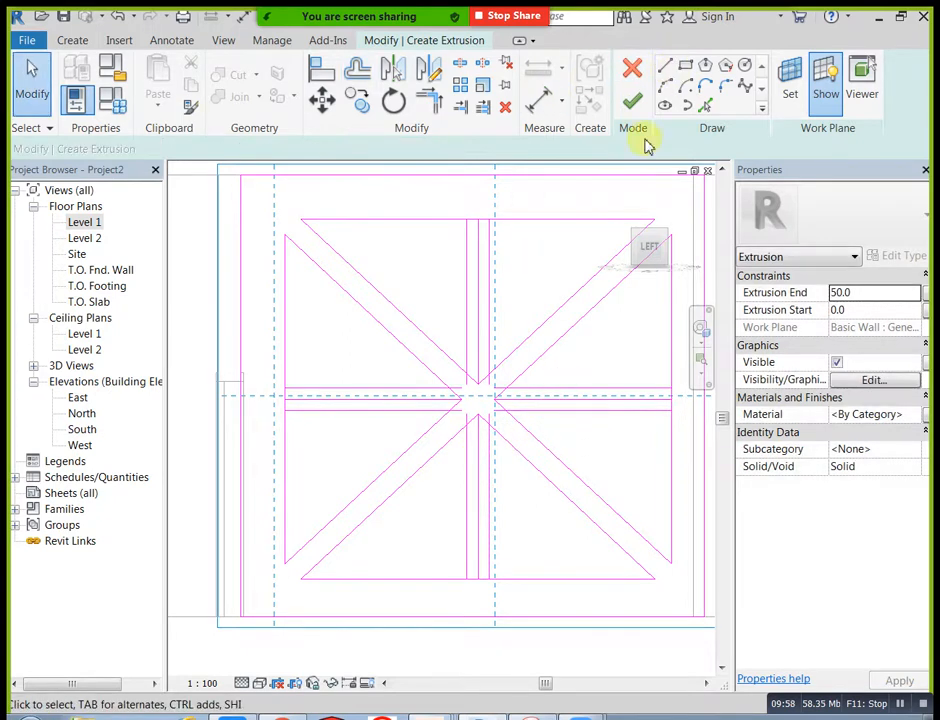
# Step: Split the four outer edges of the triangles between the paired offset lines
pyautogui.scroll(1, 614, 246)
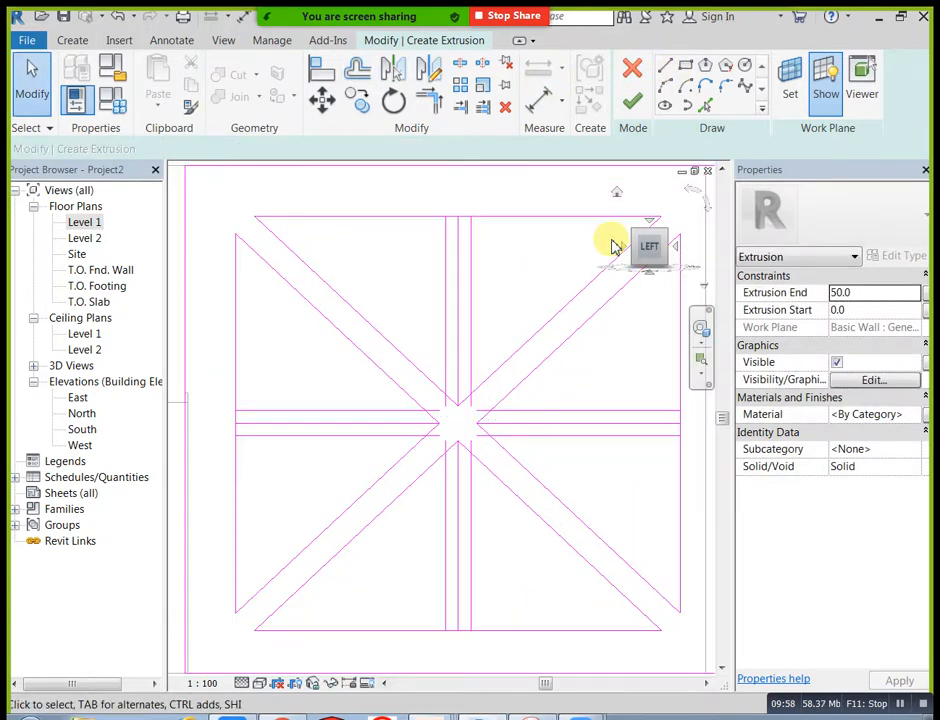
pyautogui.click(459, 63)
pyautogui.scroll(2, 248, 398)
pyautogui.press('Escape')
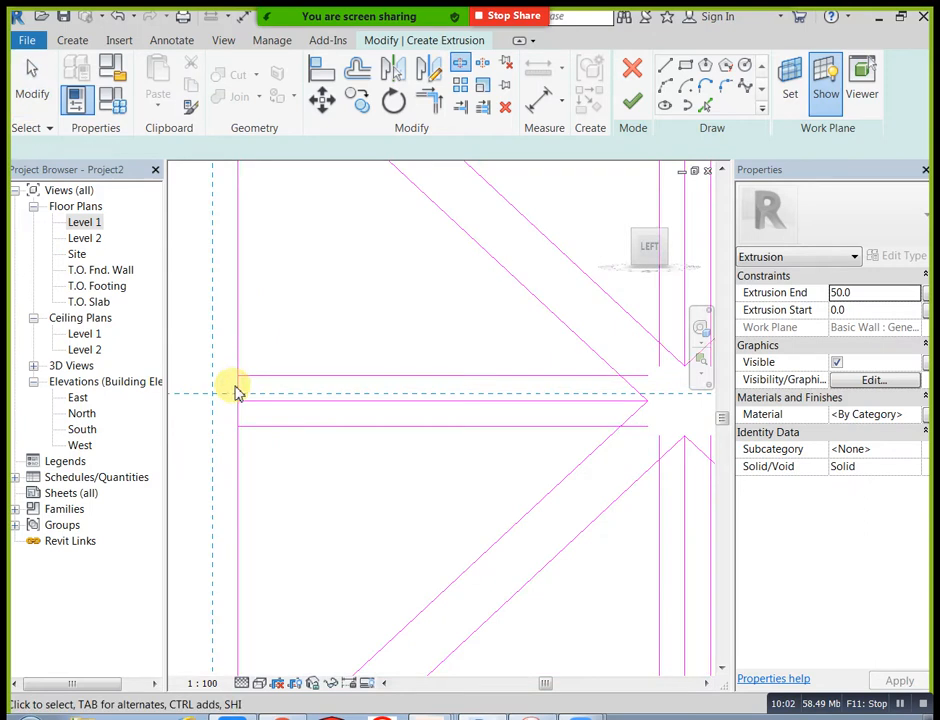
pyautogui.click(459, 63)
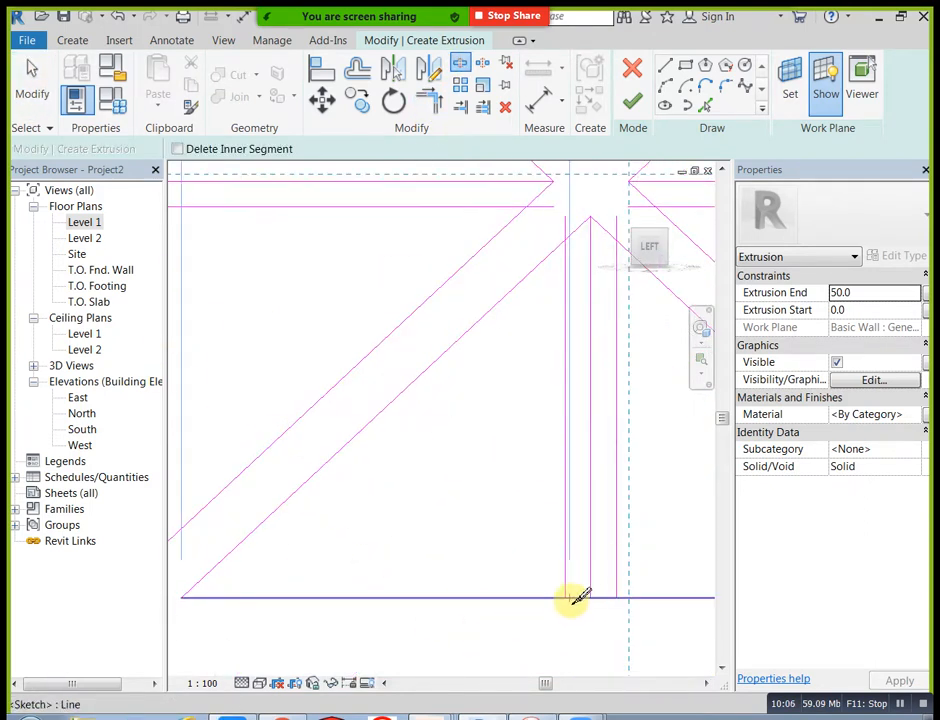
pyautogui.moveTo(577, 604)
pyautogui.mouseDown(button='middle')
pyautogui.moveTo(185, 608)
pyautogui.moveTo(202, 673)
pyautogui.mouseUp(button='middle')
pyautogui.scroll(-1, 441, 377)
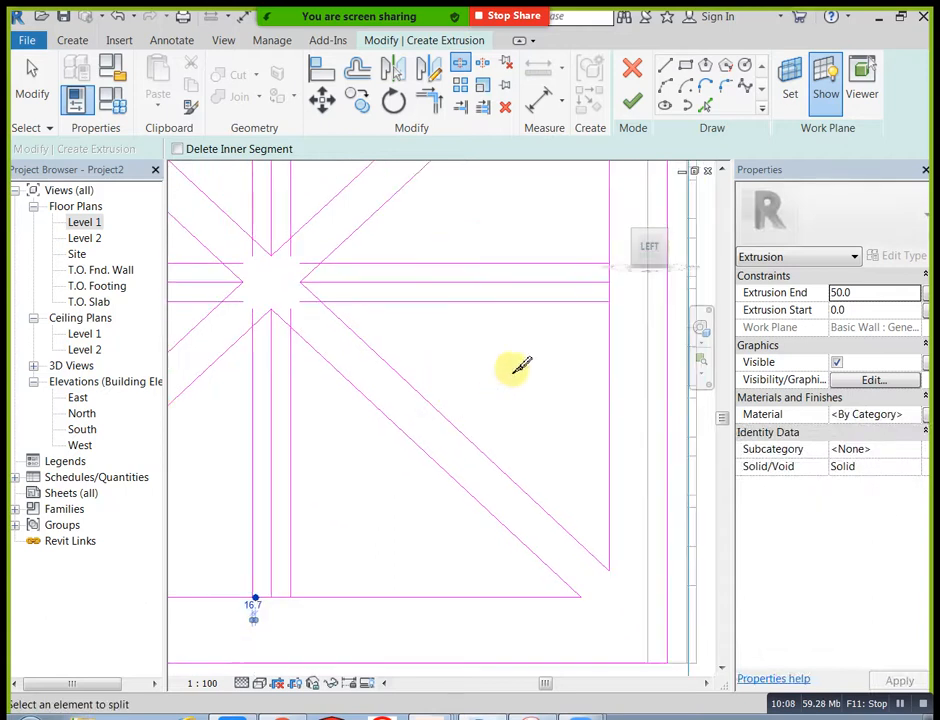
pyautogui.click(611, 291)
pyautogui.moveTo(572, 442); pyautogui.dragTo(637, 718, button='middle')
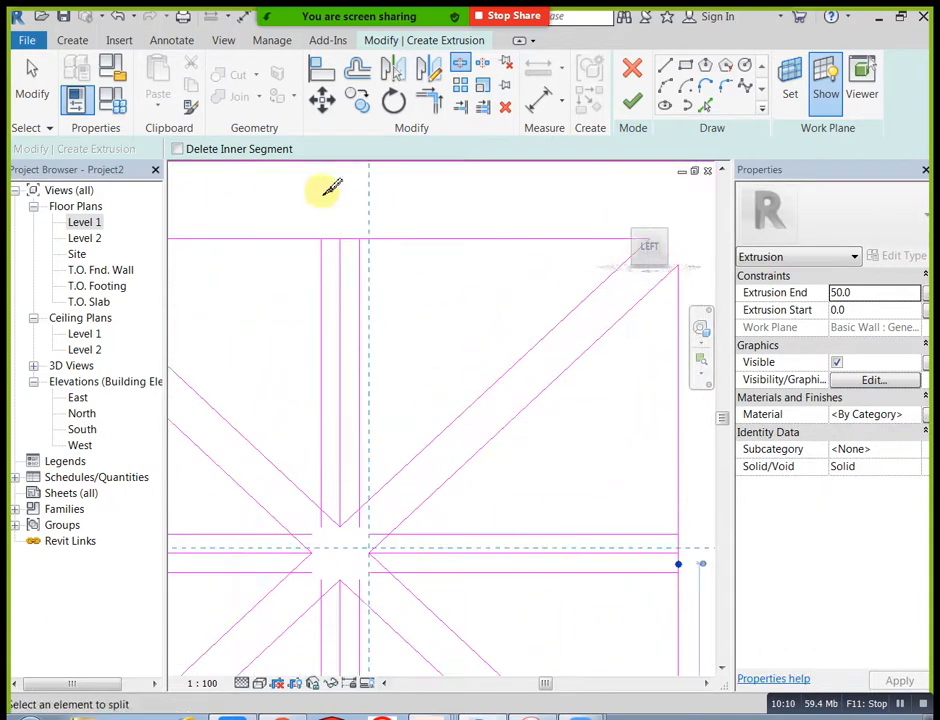
pyautogui.click(332, 238)
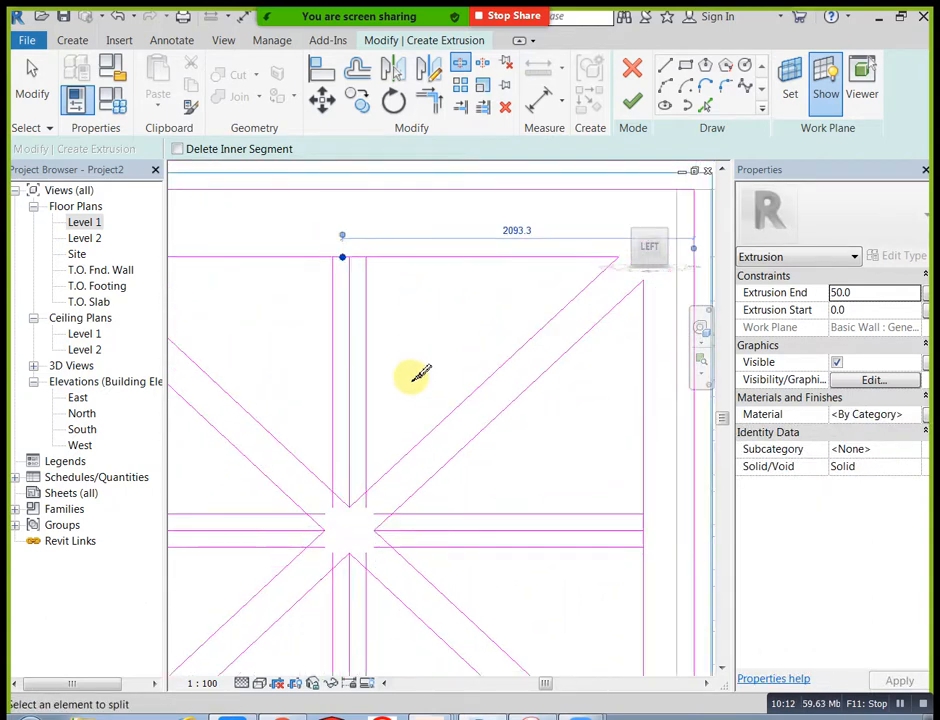
pyautogui.scroll(3, 350, 535)
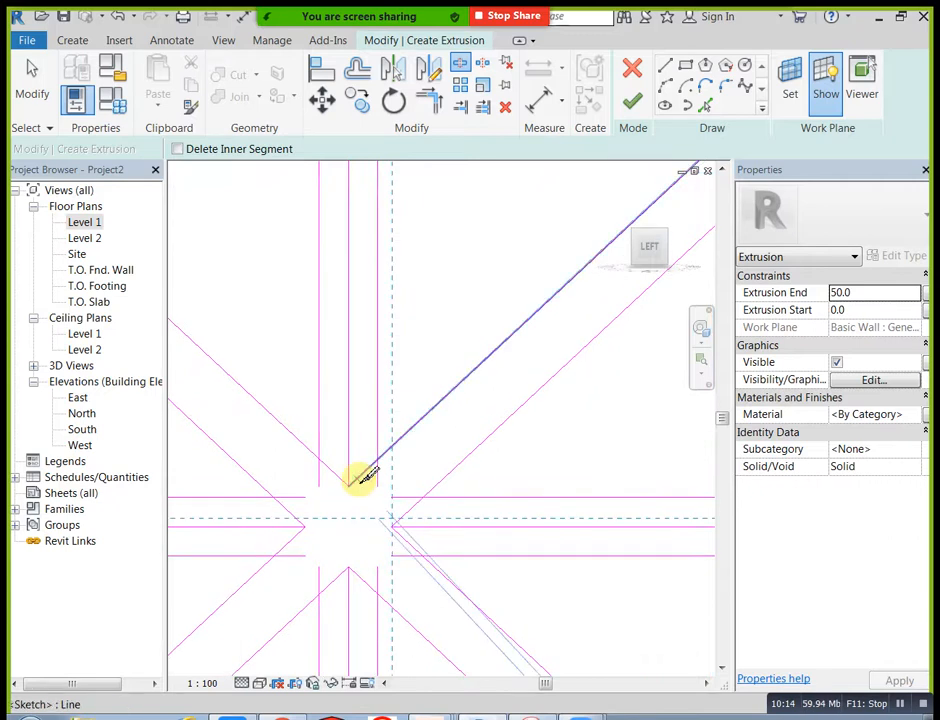
# Step: Delete the original centre line in each of the four triangles, keeping only the offset pairs
pyautogui.press('Escape')
pyautogui.click(350, 455)
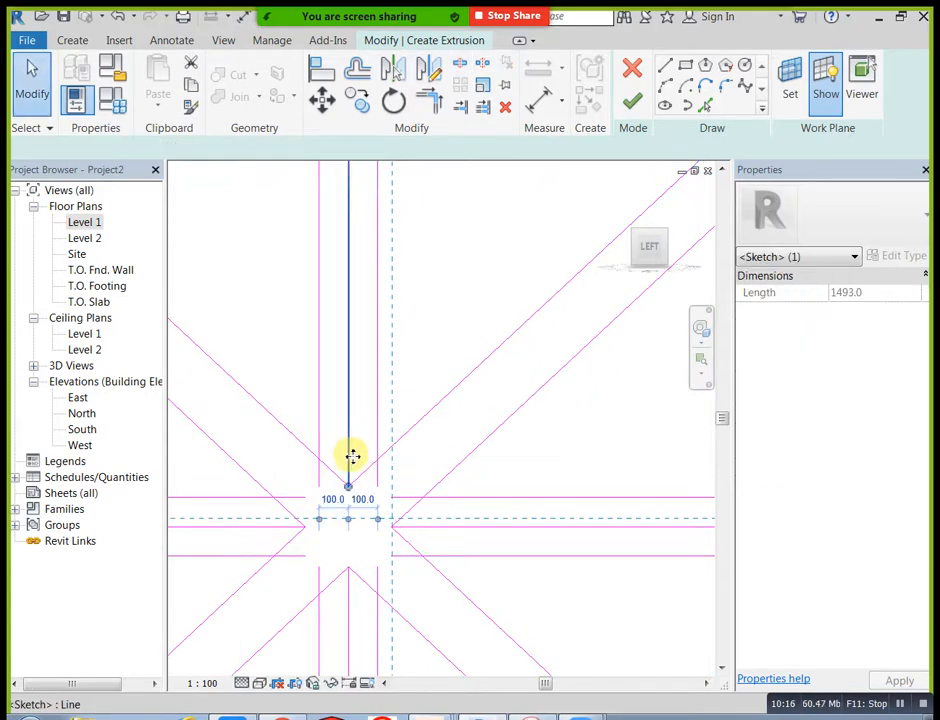
pyautogui.press('Delete')
pyautogui.scroll(-1, 349, 590)
pyautogui.moveTo(388, 556); pyautogui.dragTo(378, 394, button='middle')
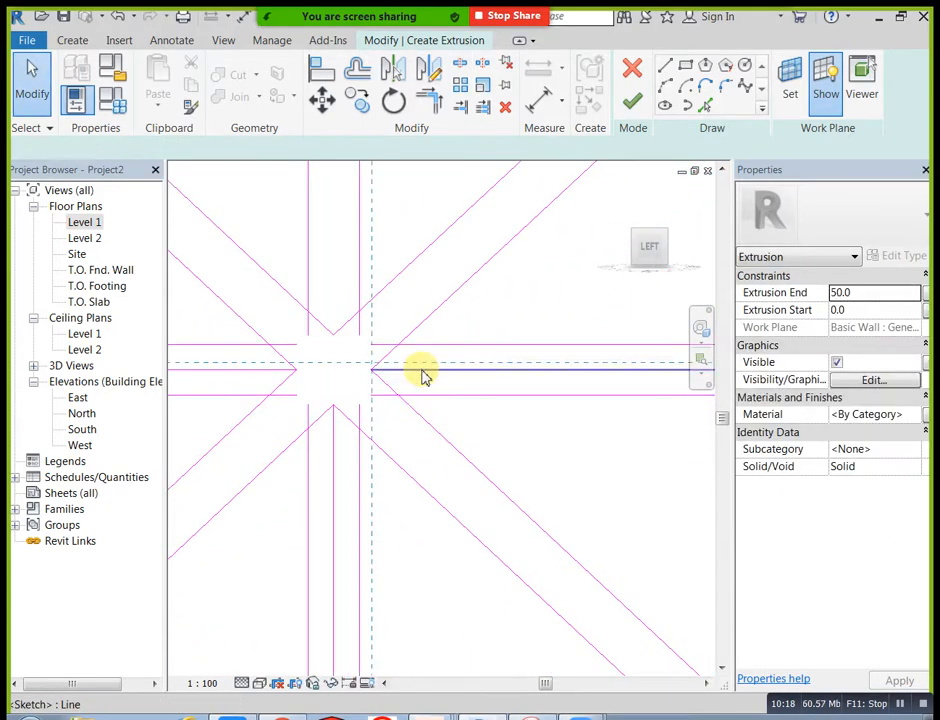
pyautogui.click(422, 376)
pyautogui.press('Delete')
pyautogui.moveTo(332, 518); pyautogui.dragTo(436, 522, button='middle')
pyautogui.scroll(-3, 427, 443)
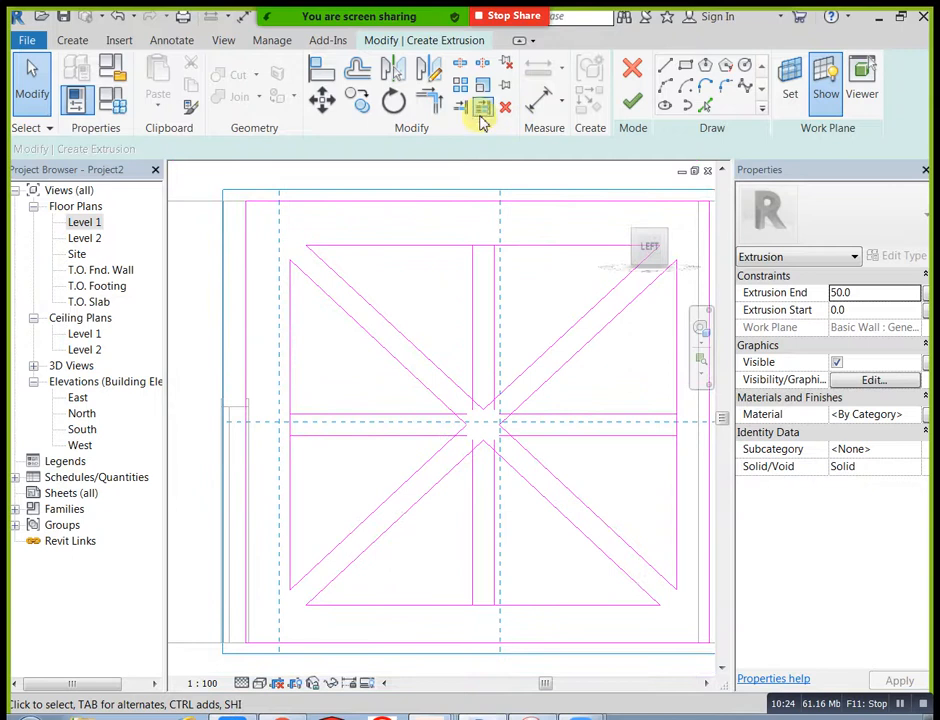
# Step: Trim the left horizontal band's lines against the left edge and the adjoining diagonals, and the upper vertical band's left line against its diagonal
pyautogui.click(430, 104)
pyautogui.scroll(2, 294, 400)
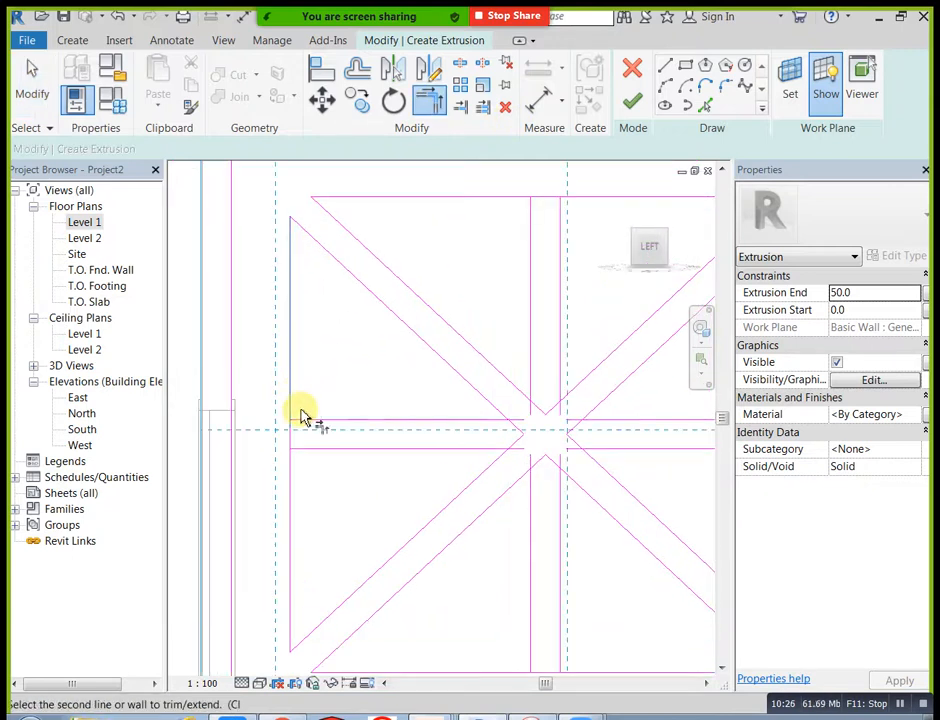
pyautogui.click(313, 451)
pyautogui.moveTo(338, 522); pyautogui.dragTo(332, 420, button='middle')
pyautogui.moveTo(449, 421); pyautogui.dragTo(381, 489, button='middle')
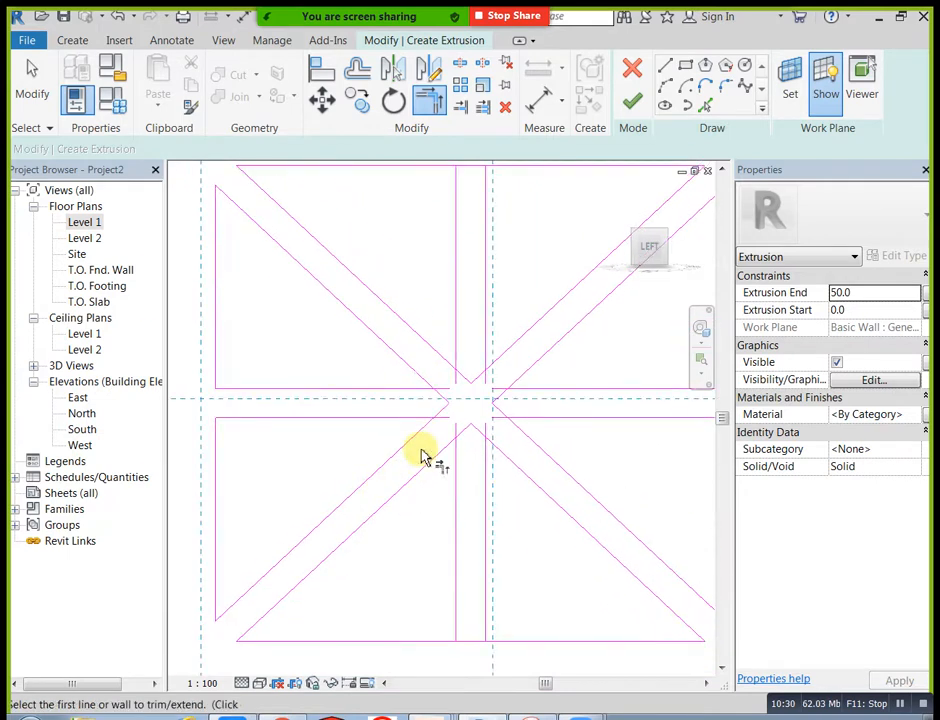
pyautogui.moveTo(417, 424)
pyautogui.mouseDown(button='middle')
pyautogui.moveTo(372, 488)
pyautogui.moveTo(373, 434)
pyautogui.mouseUp(button='middle')
pyautogui.click(371, 475)
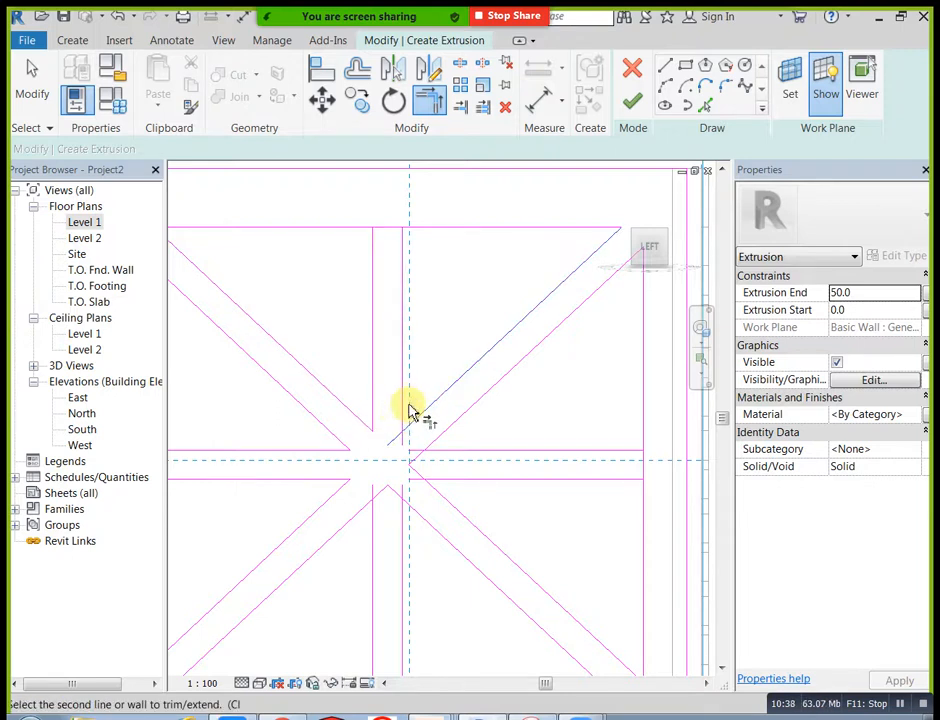
# Step: Trim the upper vertical band's right line and both right horizontal band lines against their adjoining diagonals near the centre
pyautogui.moveTo(417, 424)
pyautogui.mouseDown(button='middle')
pyautogui.moveTo(388, 371)
pyautogui.moveTo(398, 385)
pyautogui.mouseUp(button='middle')
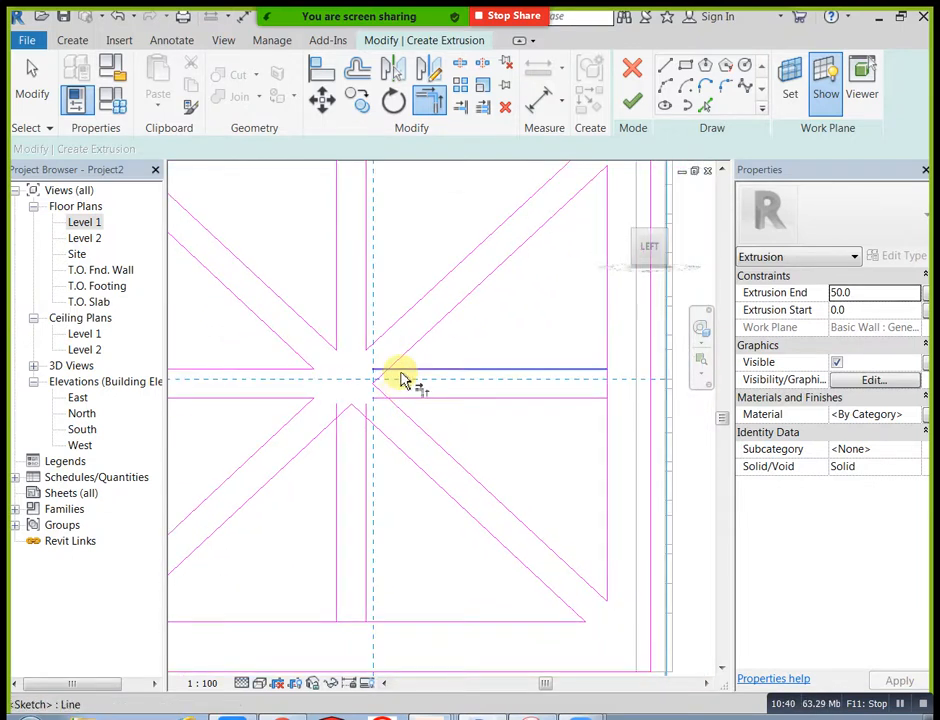
pyautogui.click(403, 358)
pyautogui.click(406, 418)
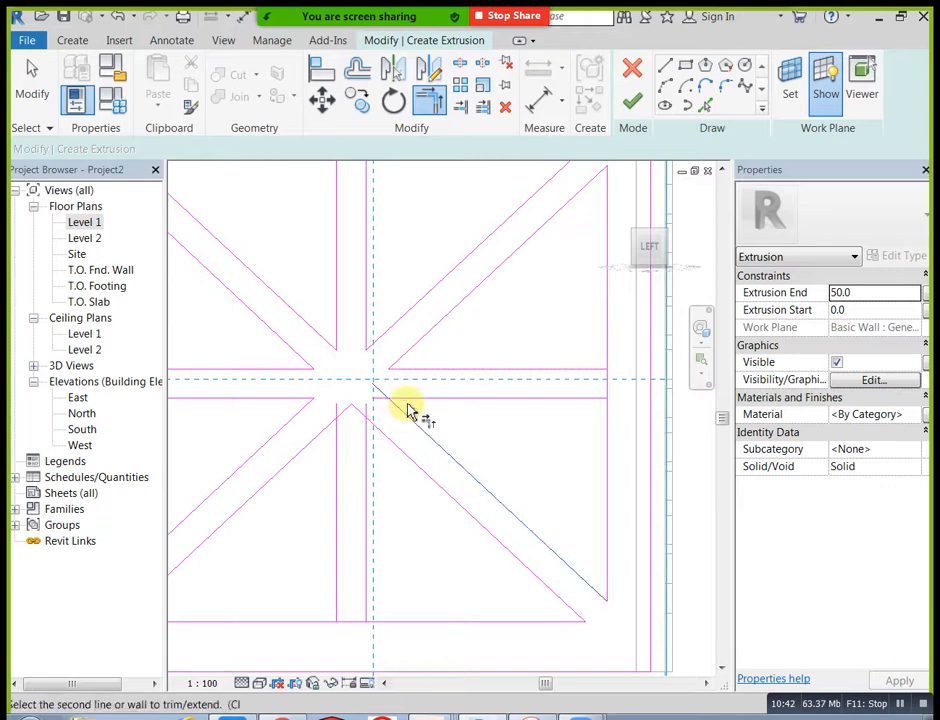
pyautogui.click(409, 400)
# Step: Trim the lower vertical band's two lines against the adjoining diagonals near the centre
pyautogui.click(368, 453)
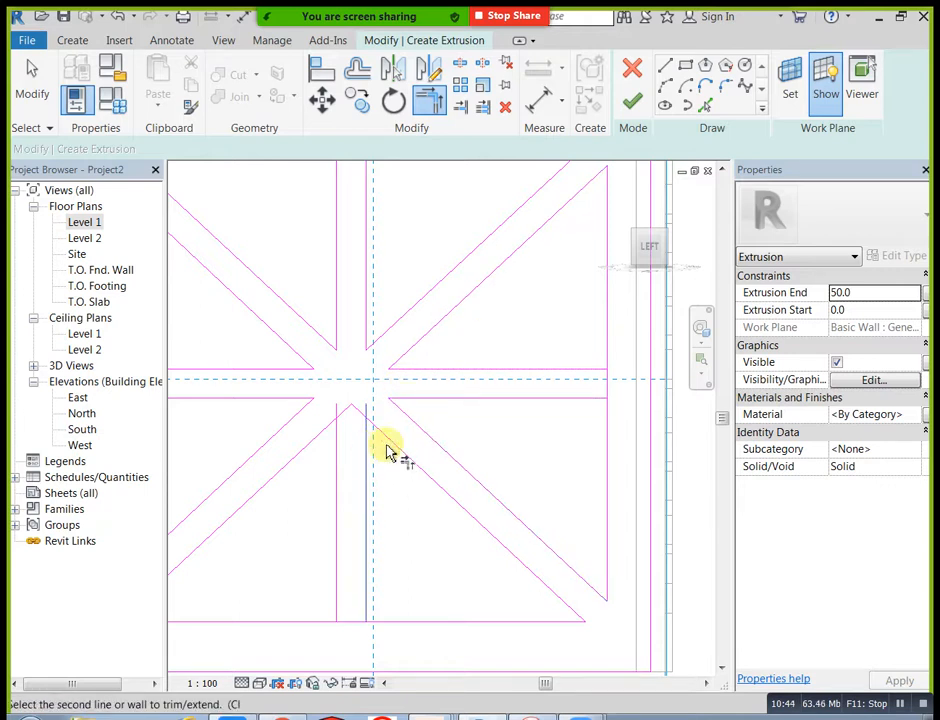
pyautogui.click(399, 451)
pyautogui.click(336, 451)
pyautogui.click(325, 436)
pyautogui.press('Escape')
pyautogui.scroll(-3, 385, 435)
pyautogui.moveTo(420, 398); pyautogui.dragTo(453, 407, button='middle')
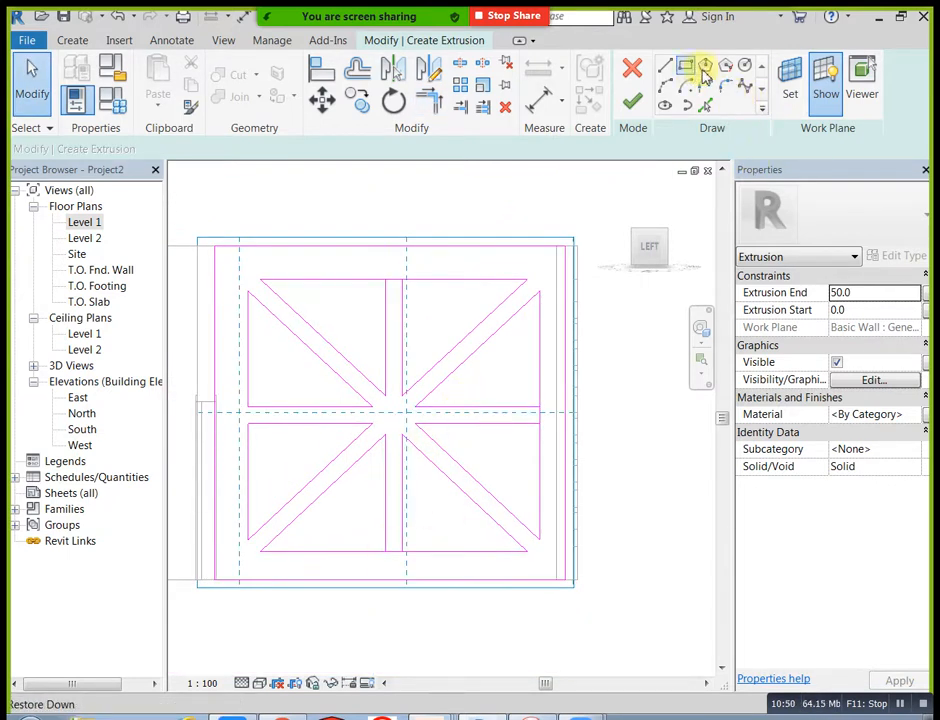
pyautogui.click(749, 69)
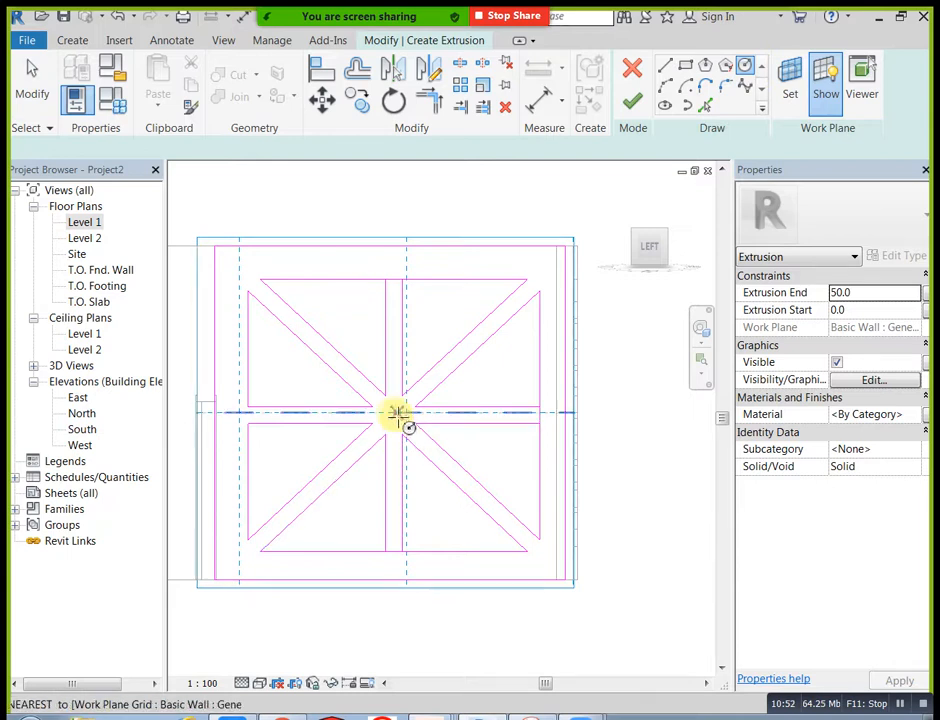
pyautogui.click(396, 412)
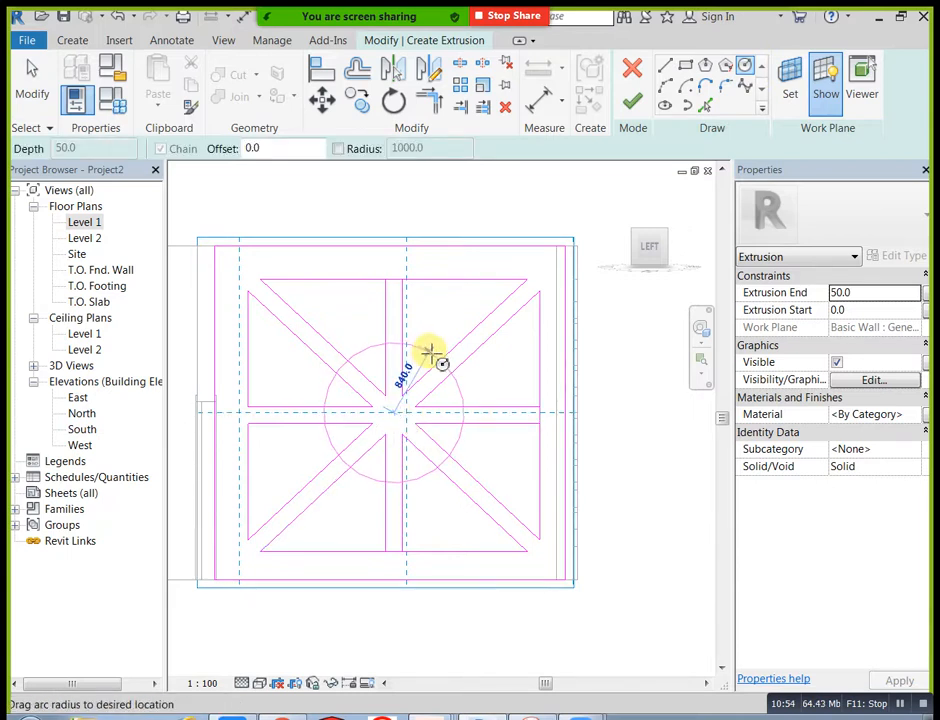
pyautogui.press('Escape')
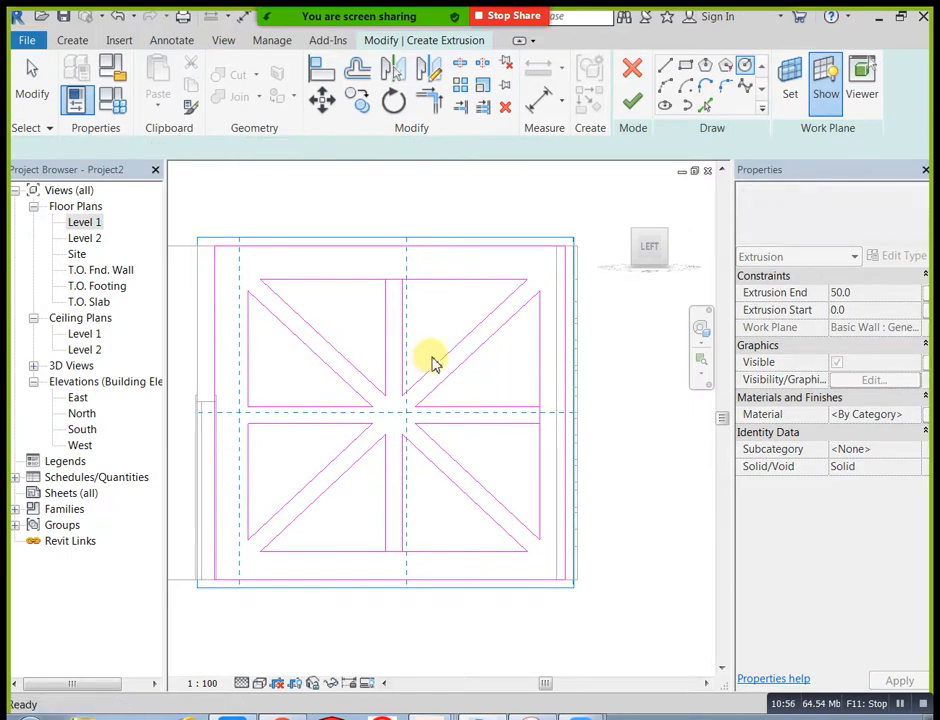
pyautogui.scroll(-3, 459, 361)
pyautogui.press('Escape')
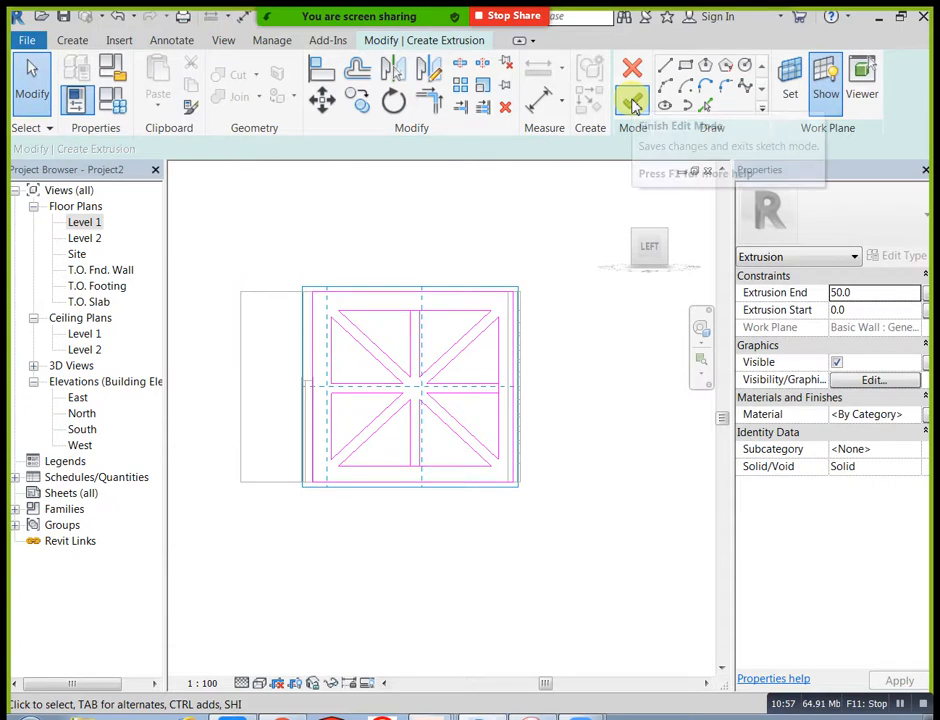
# Step: Trim the frame's inner top edge against both lines of the upper vertical band
pyautogui.click(633, 103)
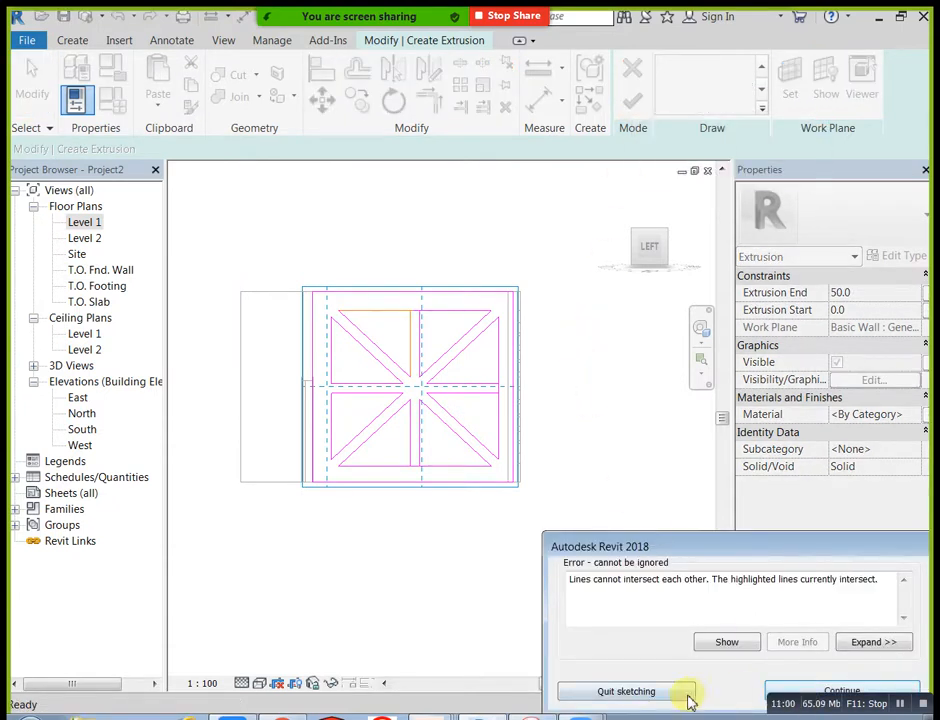
pyautogui.moveTo(740, 565); pyautogui.dragTo(708, 428)
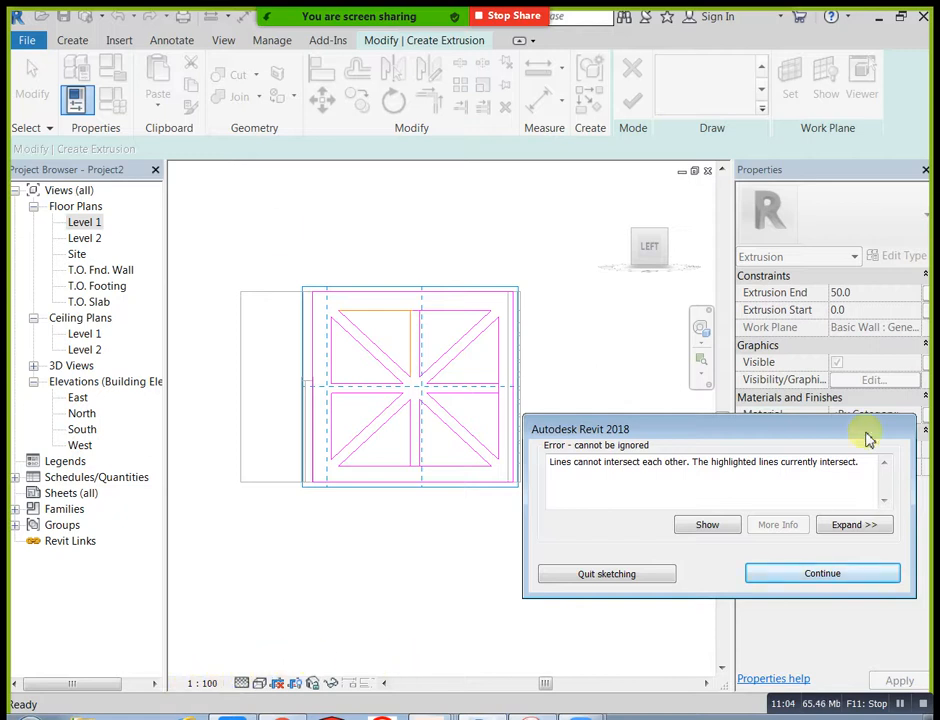
pyautogui.click(792, 571)
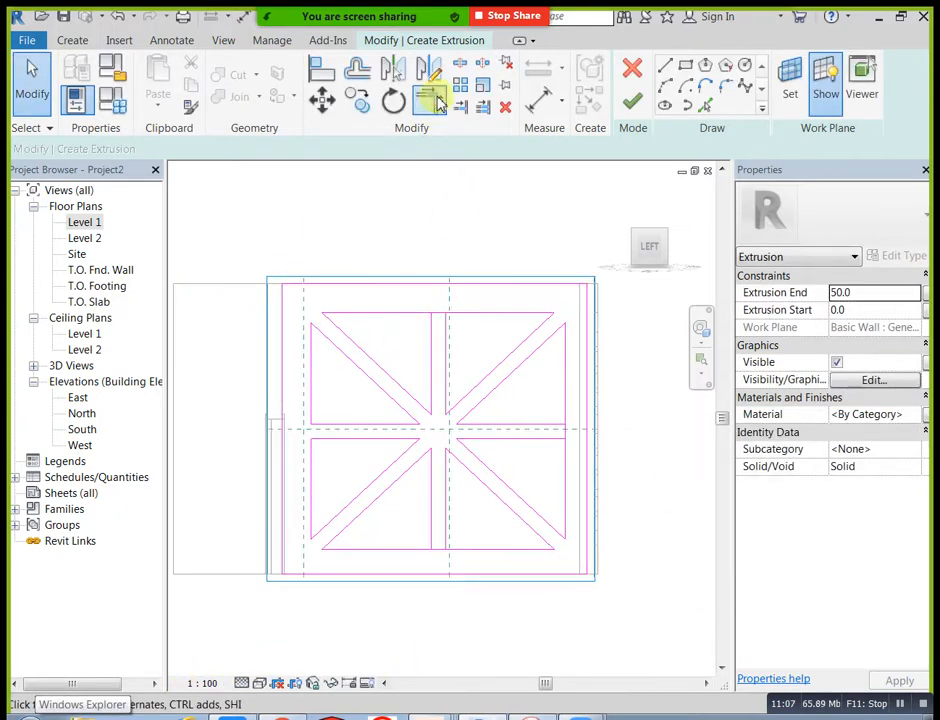
pyautogui.click(438, 103)
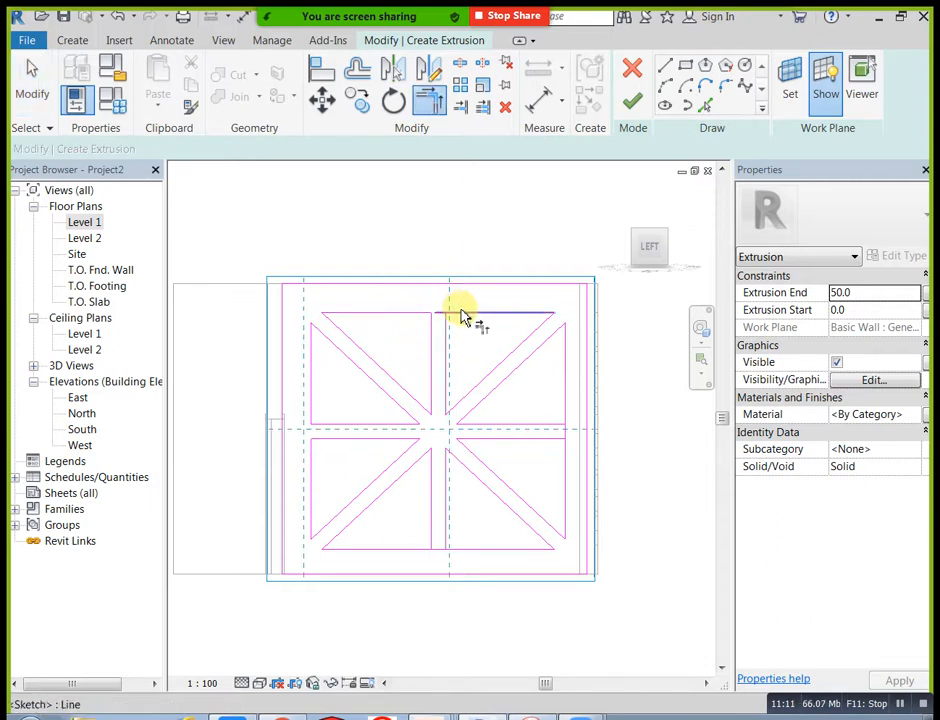
pyautogui.click(446, 333)
pyautogui.press('Escape')
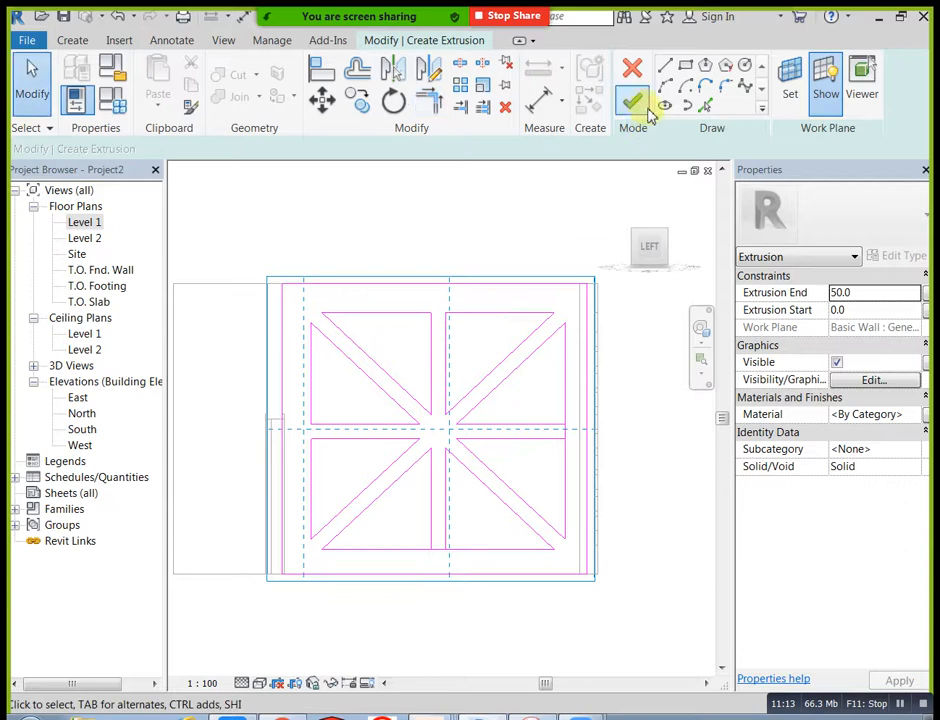
# Step: Trim the frame's inner bottom edge against both lines of the lower vertical band
pyautogui.click(645, 108)
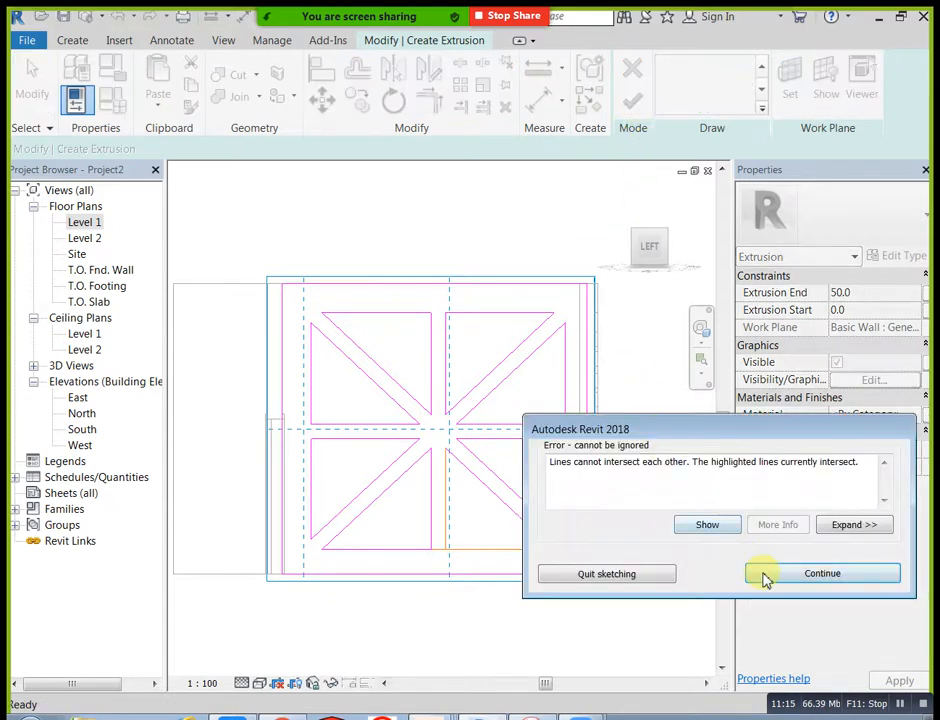
pyautogui.click(765, 575)
pyautogui.scroll(2, 450, 590)
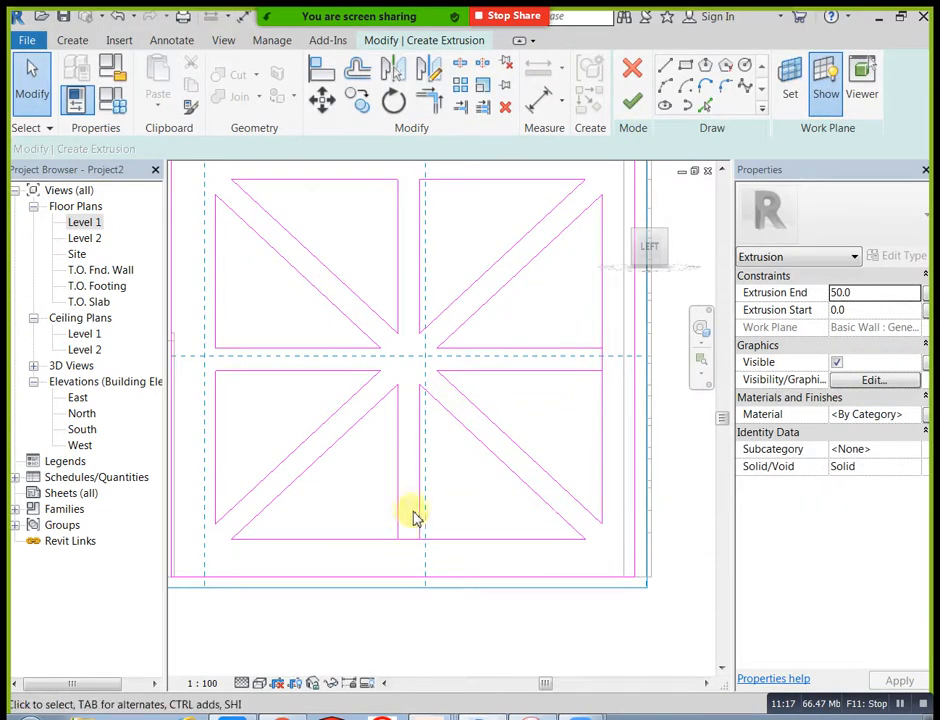
pyautogui.click(428, 102)
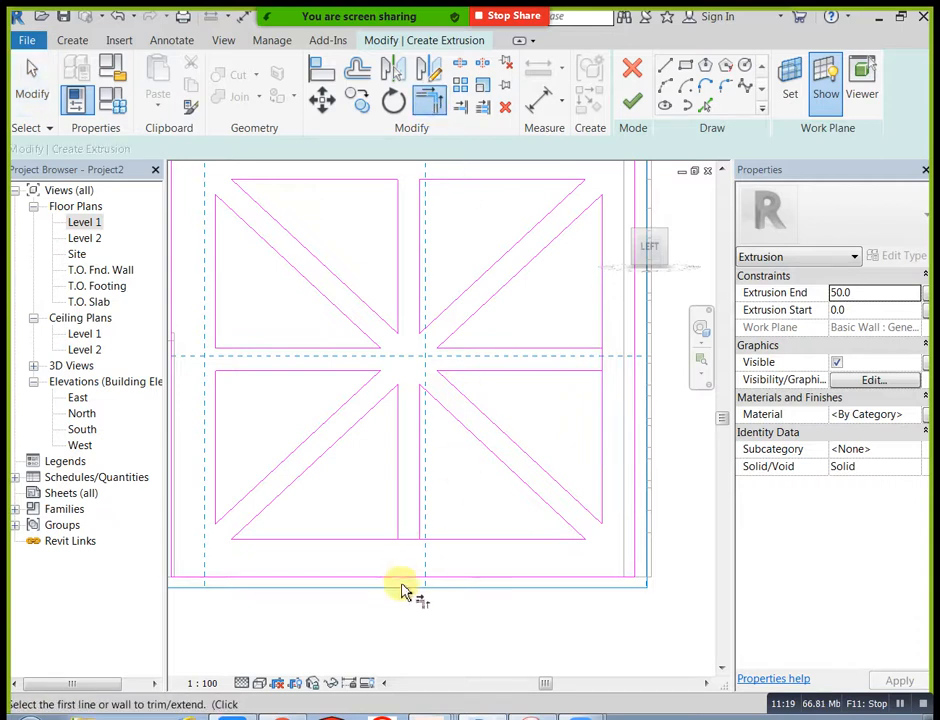
pyautogui.click(397, 525)
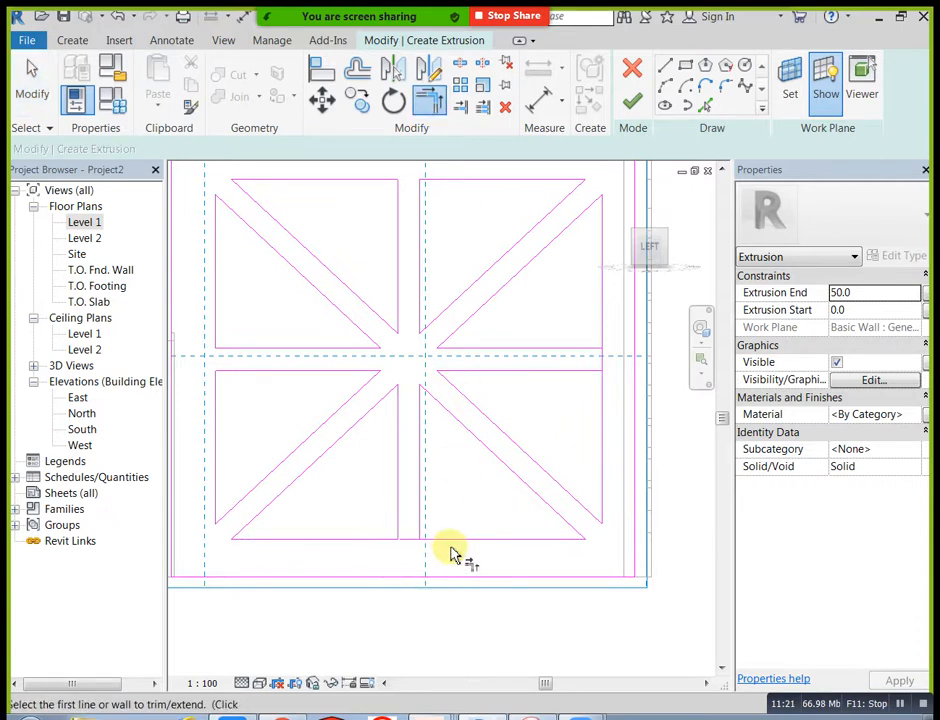
pyautogui.click(420, 522)
pyautogui.scroll(-3, 440, 515)
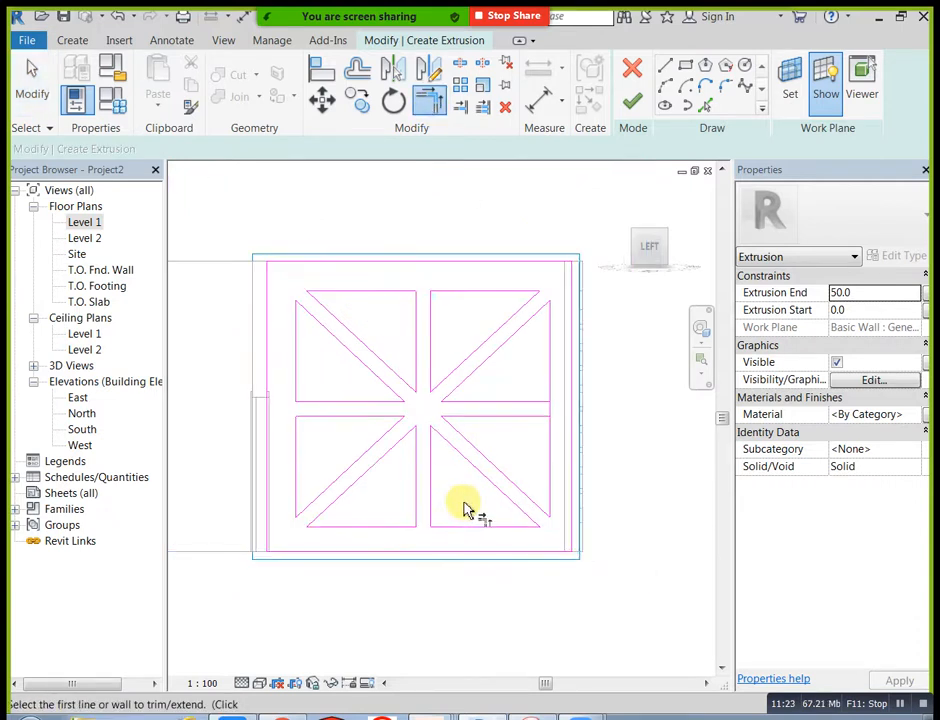
# Step: Trim the frame's inner right edge against both right horizontal band lines and finish the end-wall extrusion
pyautogui.click(632, 101)
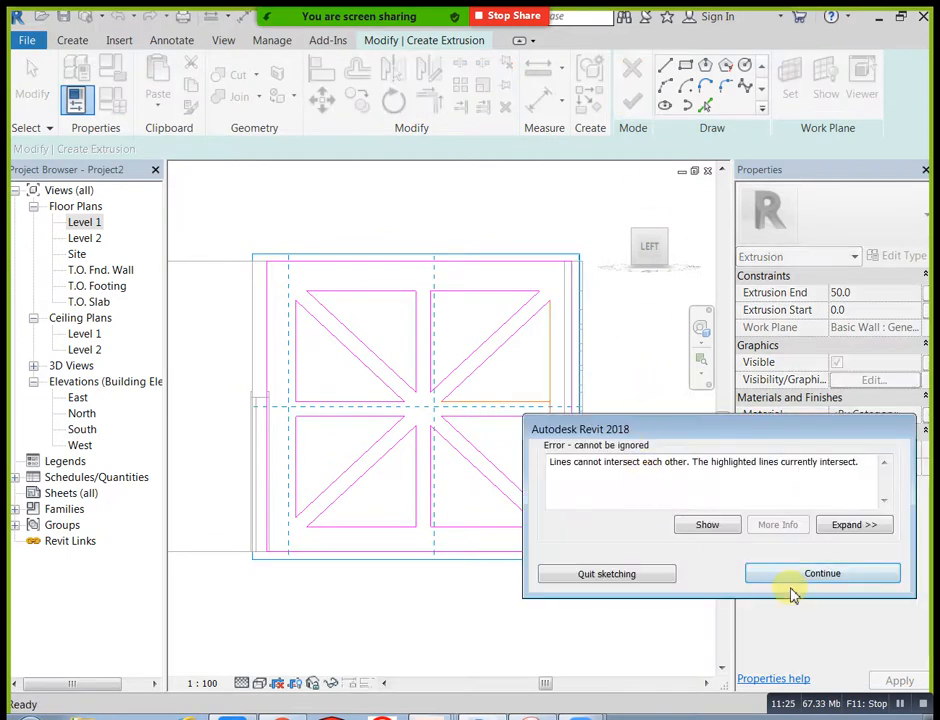
pyautogui.click(790, 580)
pyautogui.scroll(3, 570, 422)
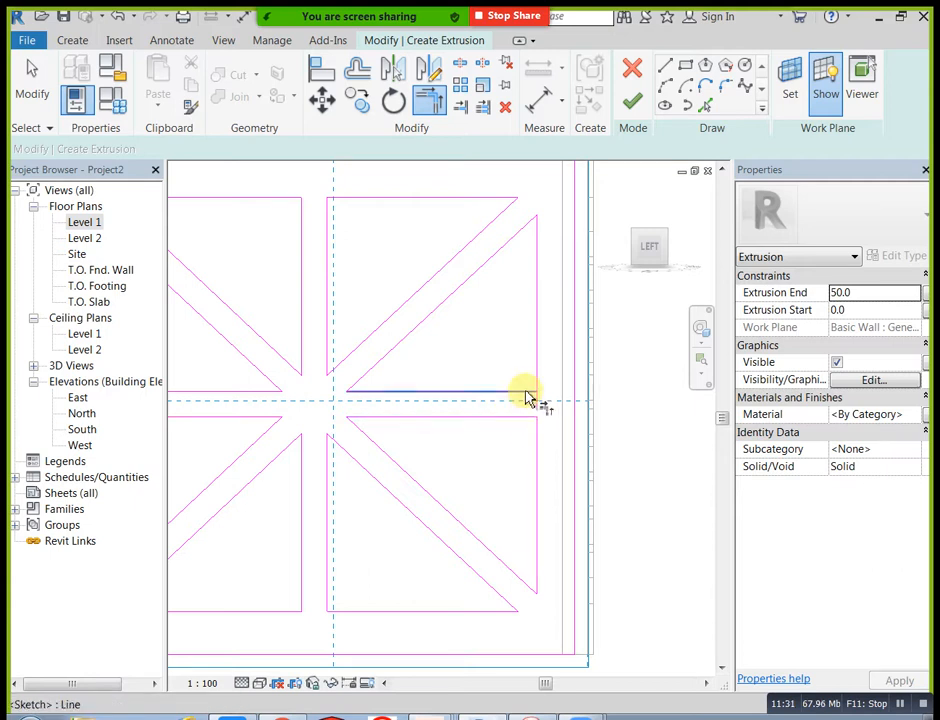
pyautogui.scroll(-3, 545, 396)
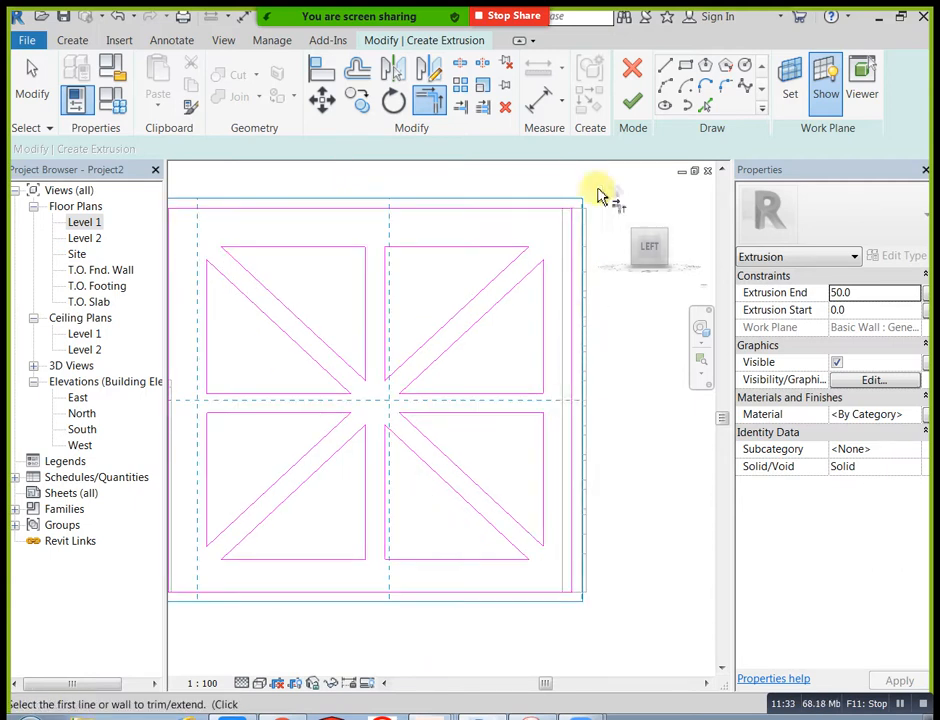
pyautogui.click(633, 101)
pyautogui.click(624, 435)
pyautogui.scroll(-2, 624, 435)
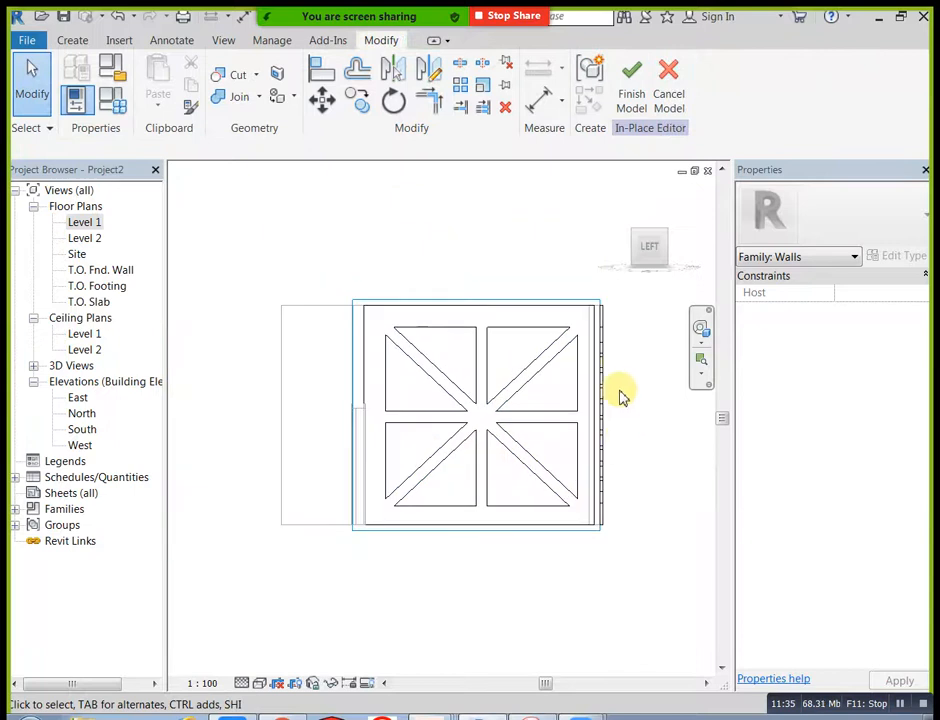
pyautogui.moveTo(623, 430); pyautogui.dragTo(622, 439, button='middle')
# Step: Examine both wall extrusions in the default 3D view and face the front wall straight on
pyautogui.click(232, 41)
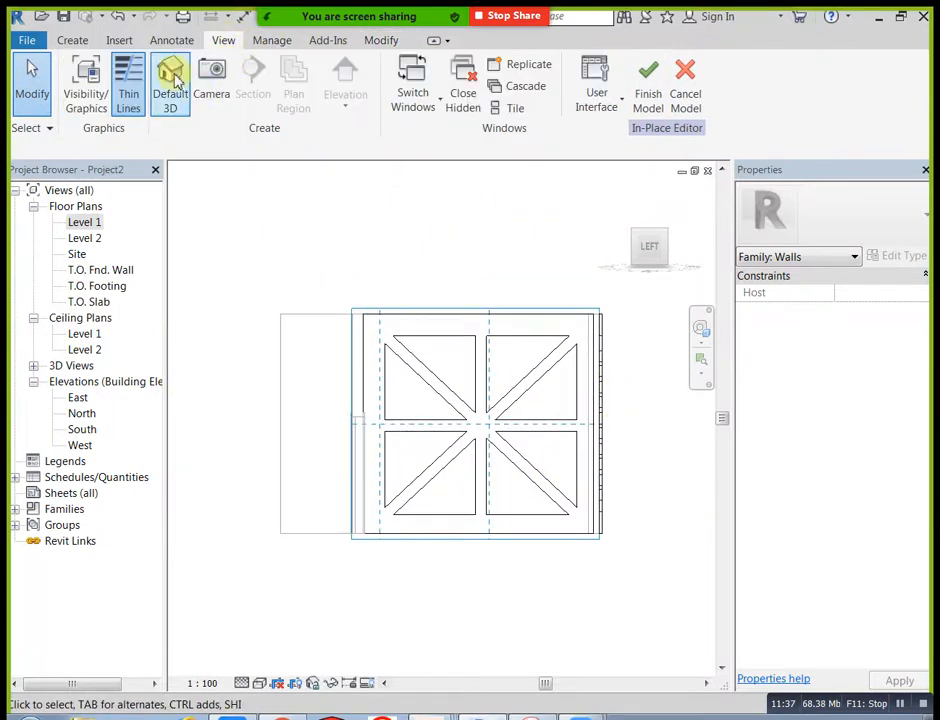
pyautogui.click(617, 194)
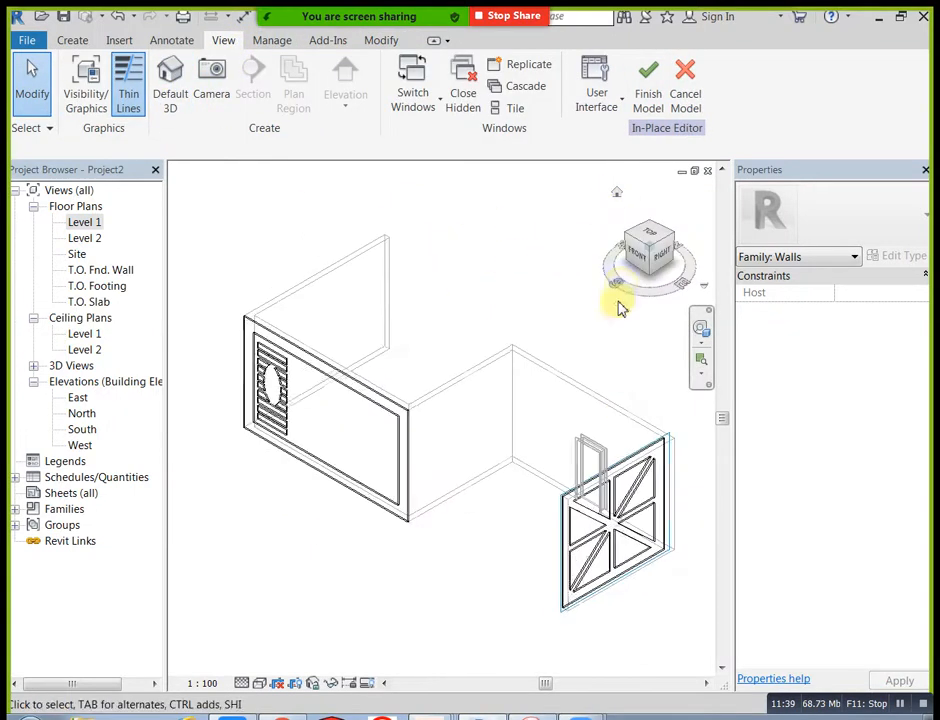
pyautogui.keyDown('shift'); pyautogui.moveTo(437, 572); pyautogui.dragTo(585, 530, button='middle'); pyautogui.keyUp('shift')
pyautogui.keyDown('shift'); pyautogui.moveTo(612, 445); pyautogui.dragTo(365, 517, button='middle'); pyautogui.keyUp('shift')
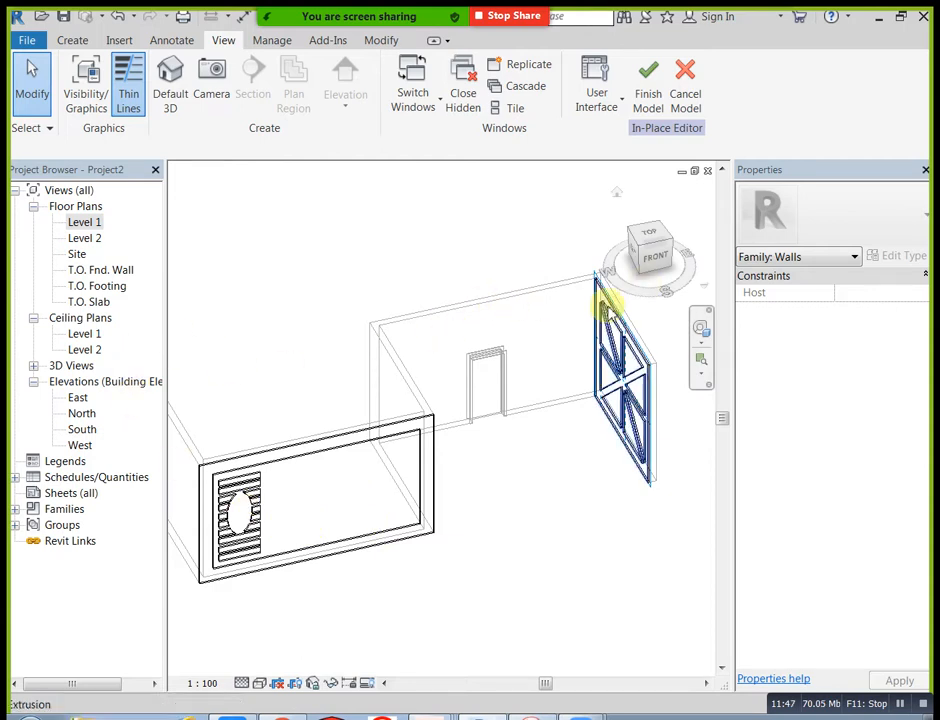
pyautogui.click(645, 262)
pyautogui.scroll(2, 240, 411)
pyautogui.moveTo(239, 410); pyautogui.dragTo(310, 405, button='middle')
pyautogui.scroll(1, 310, 403)
pyautogui.moveTo(261, 287); pyautogui.dragTo(357, 535)
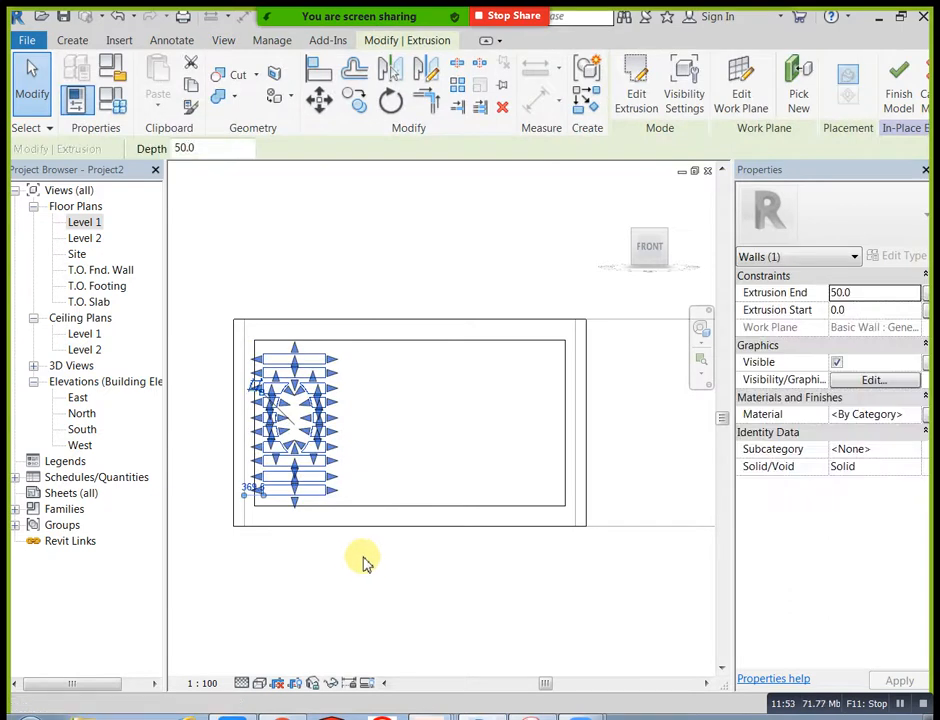
pyautogui.press('c')
pyautogui.press('s')
pyautogui.click(396, 66)
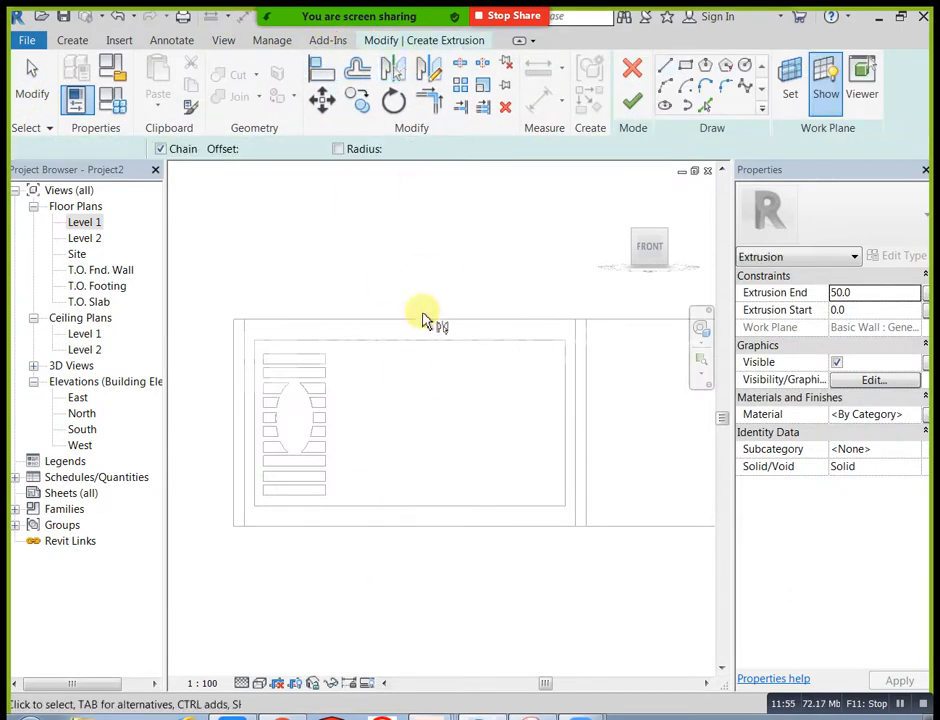
pyautogui.press('Escape')
pyautogui.moveTo(254, 273); pyautogui.dragTo(360, 522)
pyautogui.click(630, 72)
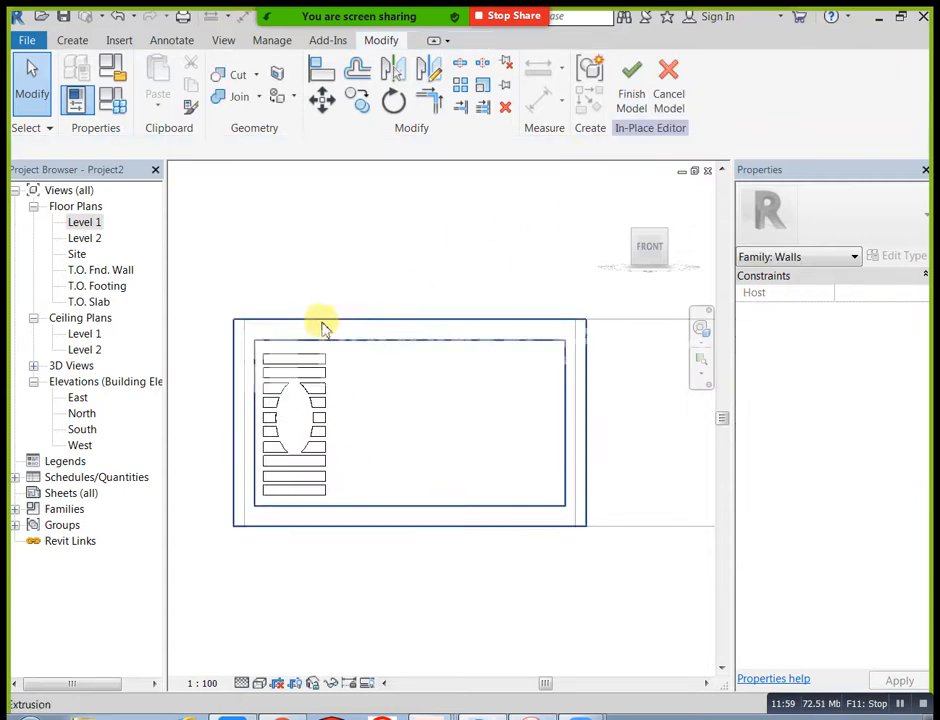
# Step: Try to mirror the front wall's elliptically cut rectangle extrusion about a drawn axis
pyautogui.click(349, 528)
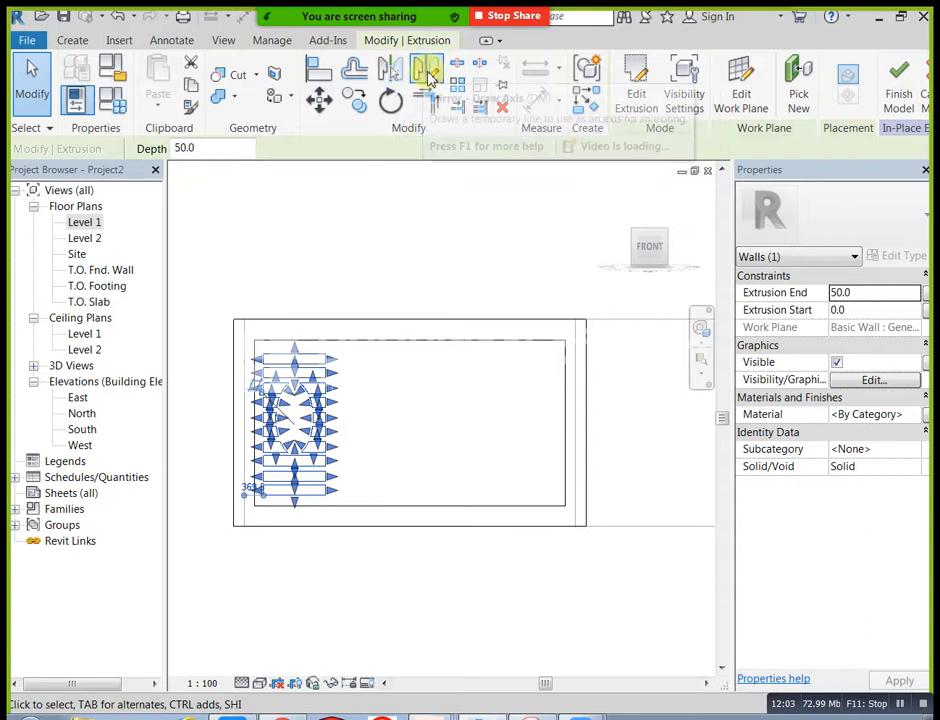
pyautogui.click(426, 69)
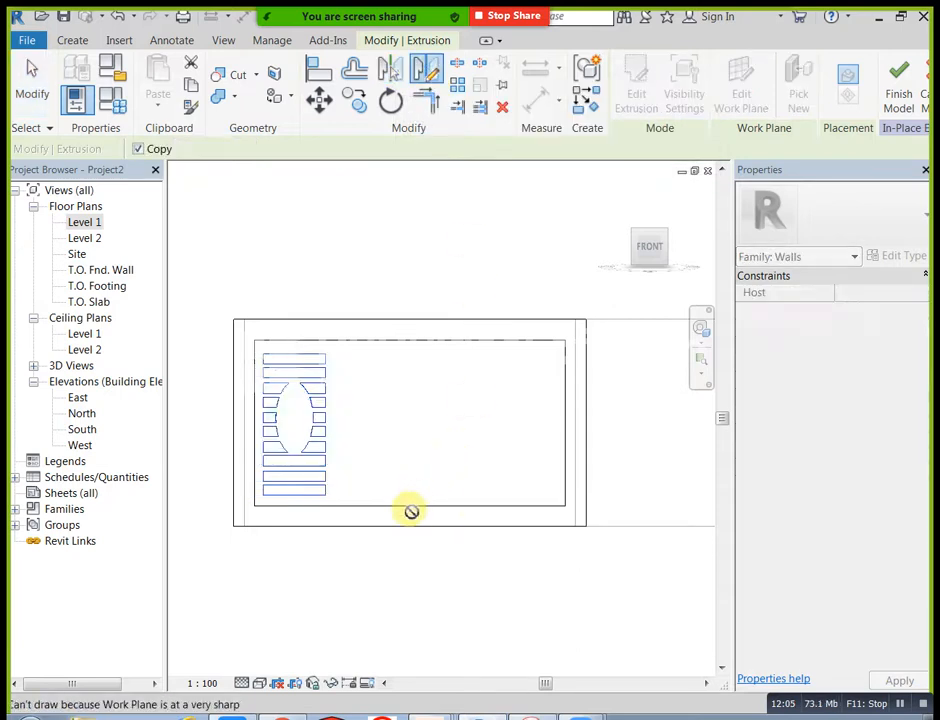
pyautogui.press('Escape')
pyautogui.press('Escape')
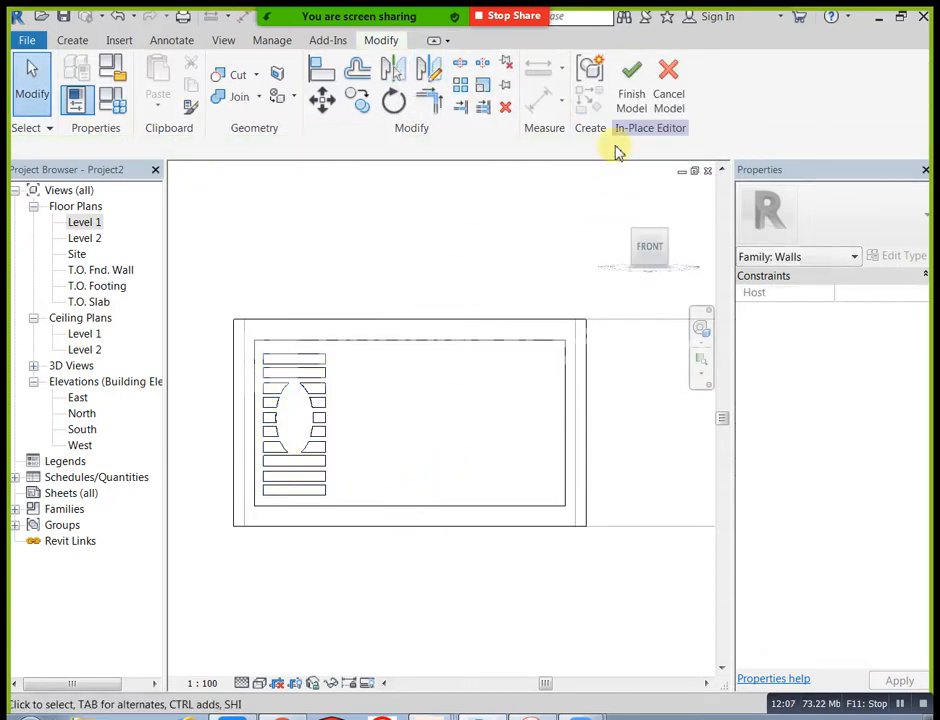
# Step: Cancel the in-place wall model and discard all its changes
pyautogui.click(669, 103)
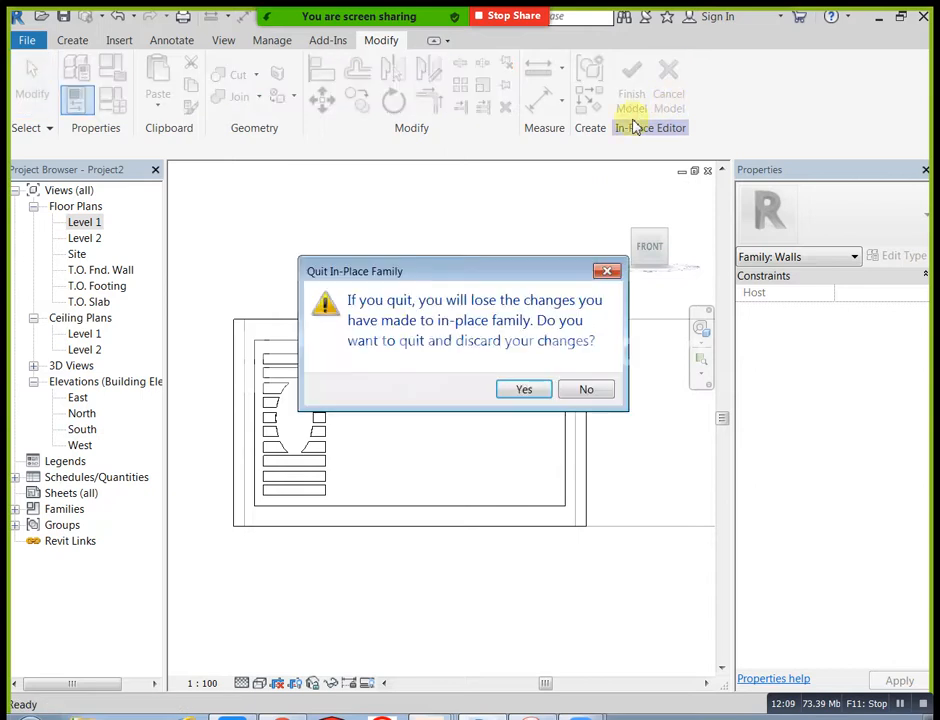
pyautogui.click(524, 390)
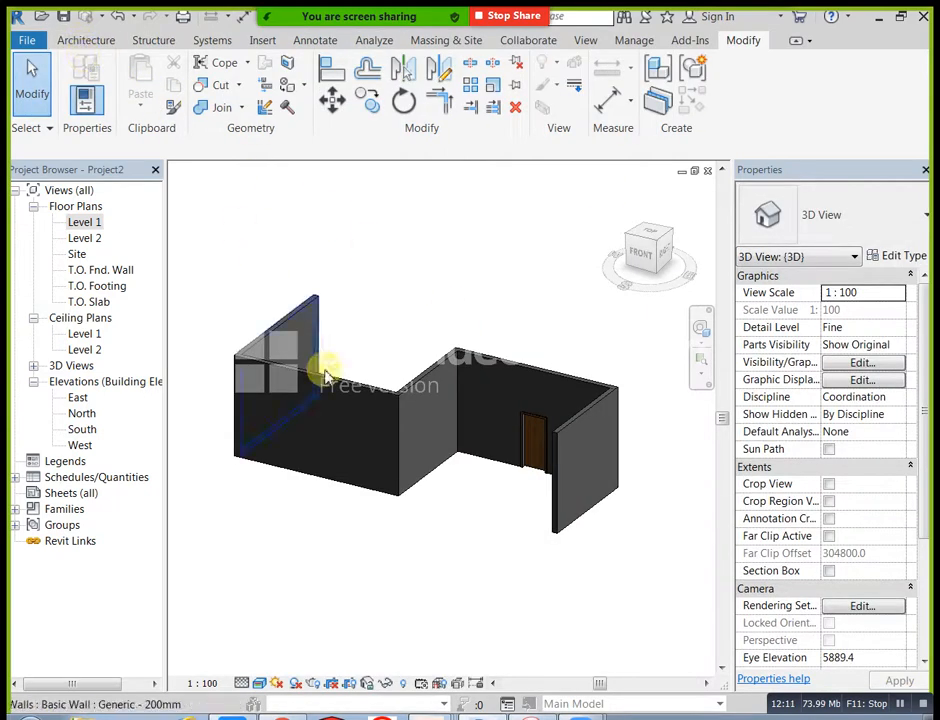
pyautogui.keyDown('shift'); pyautogui.moveTo(340, 468); pyautogui.dragTo(343, 567, button='middle'); pyautogui.keyUp('shift')
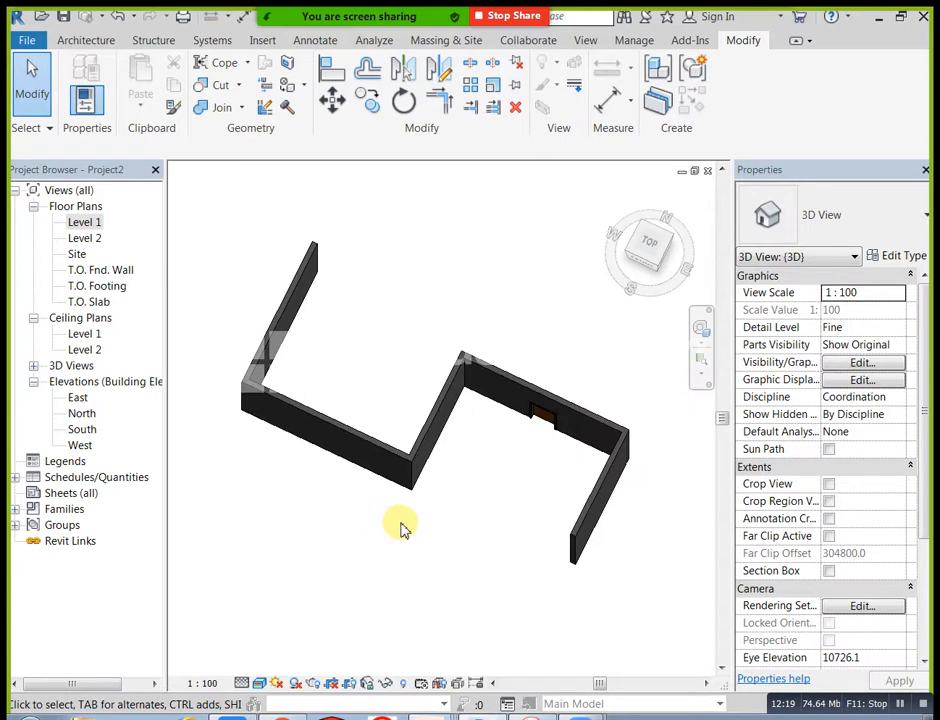
pyautogui.keyDown('shift'); pyautogui.moveTo(476, 563); pyautogui.dragTo(667, 193, button='middle'); pyautogui.keyUp('shift')
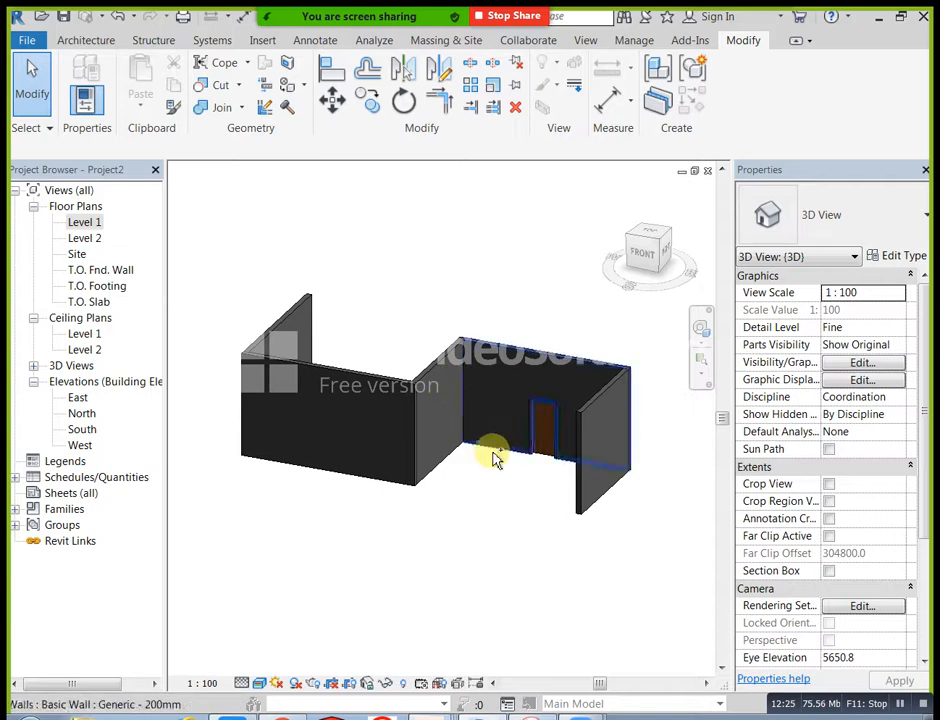
pyautogui.keyDown('shift'); pyautogui.moveTo(471, 587); pyautogui.dragTo(610, 409, button='middle'); pyautogui.keyUp('shift')
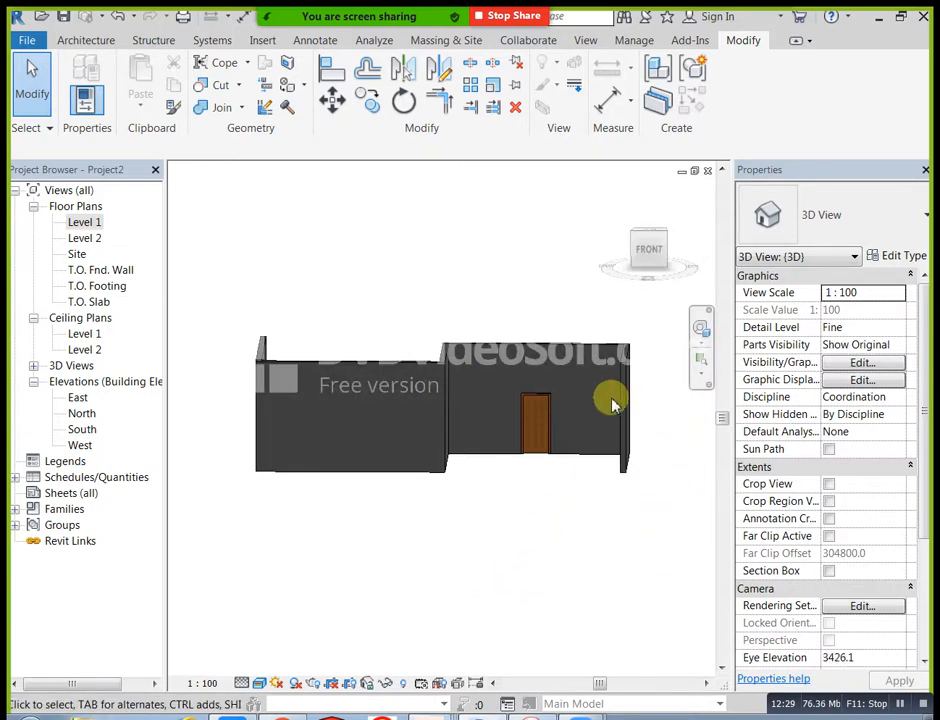
pyautogui.scroll(2, 624, 387)
pyautogui.scroll(1, 625, 380)
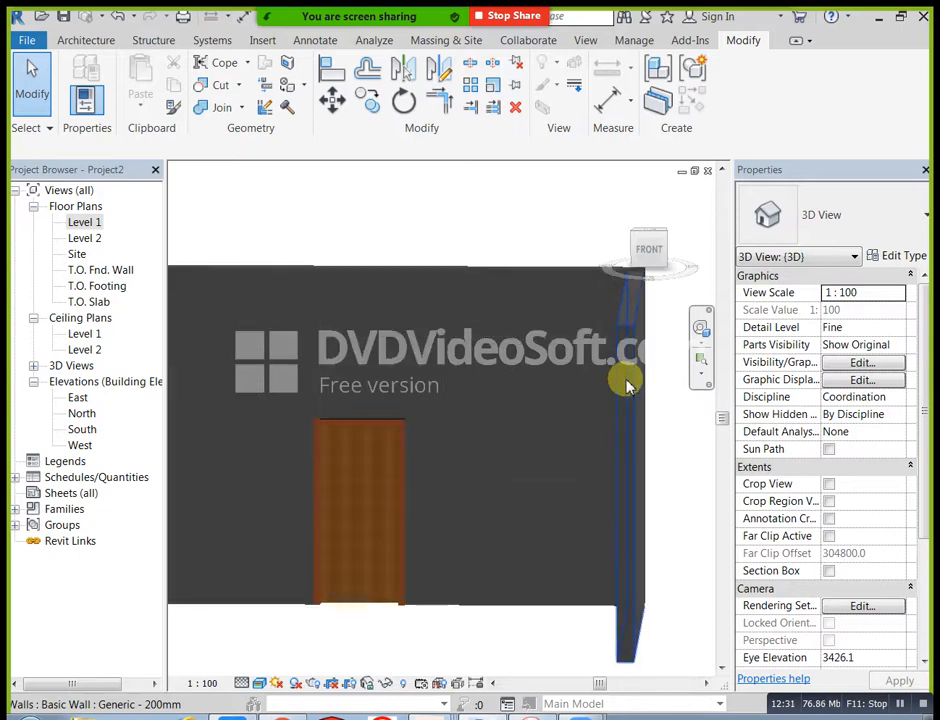
pyautogui.scroll(-2, 625, 380)
pyautogui.moveTo(625, 380)
pyautogui.keyDown('shift'); pyautogui.mouseDown(button='middle')
pyautogui.moveTo(556, 438)
pyautogui.moveTo(627, 452)
pyautogui.mouseUp(button='middle'); pyautogui.keyUp('shift')
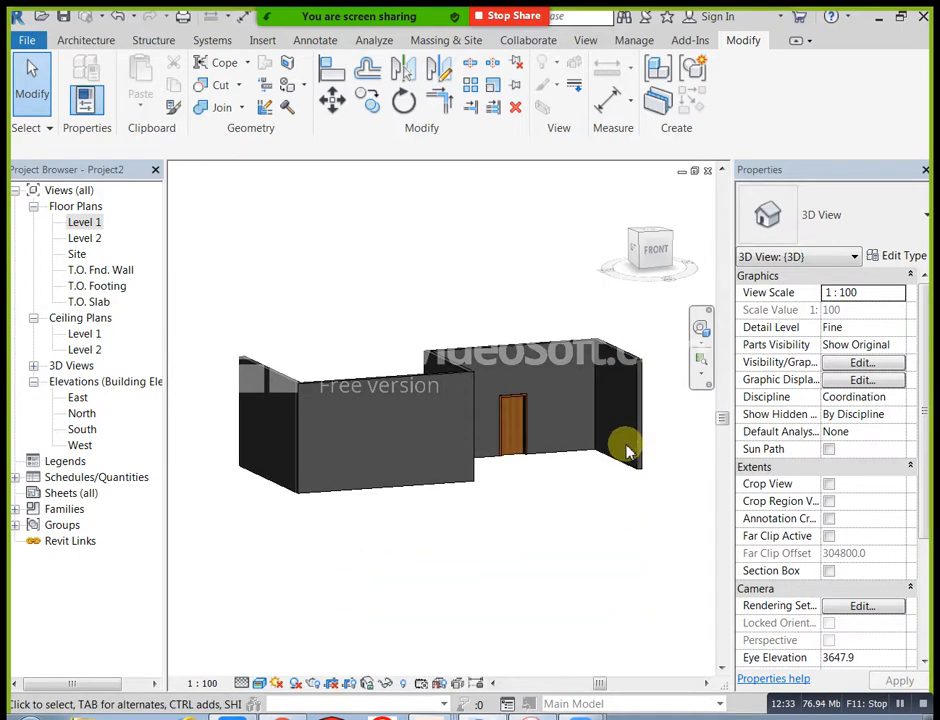
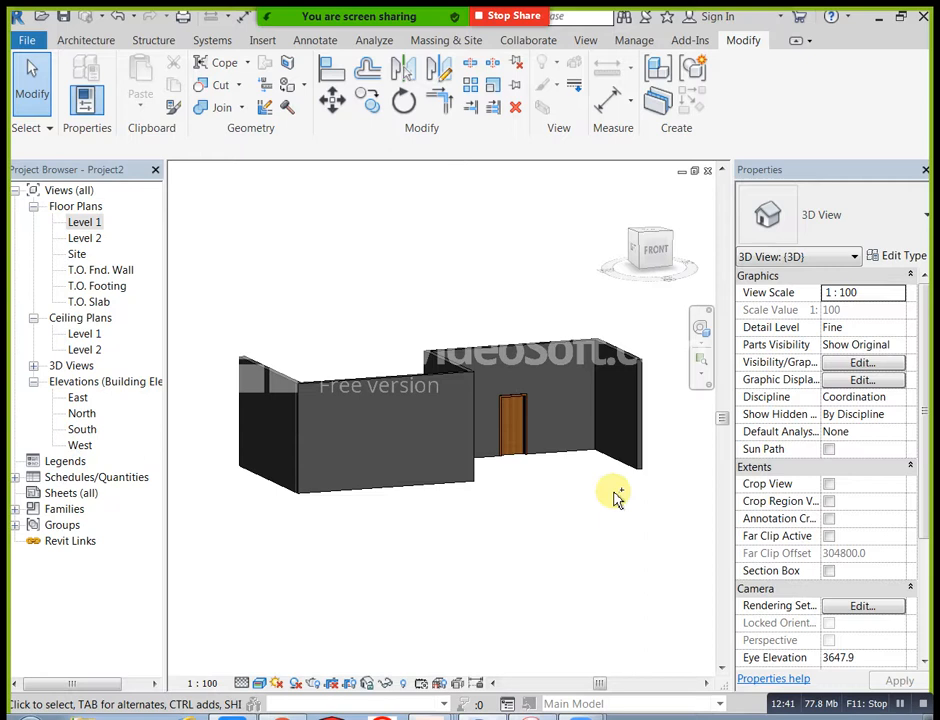
# Step: Examine the remaining walls and the front wall's corner joint from several angles in the 3D view
pyautogui.keyDown('shift'); pyautogui.moveTo(613, 519); pyautogui.dragTo(489, 579, button='middle'); pyautogui.keyUp('shift')
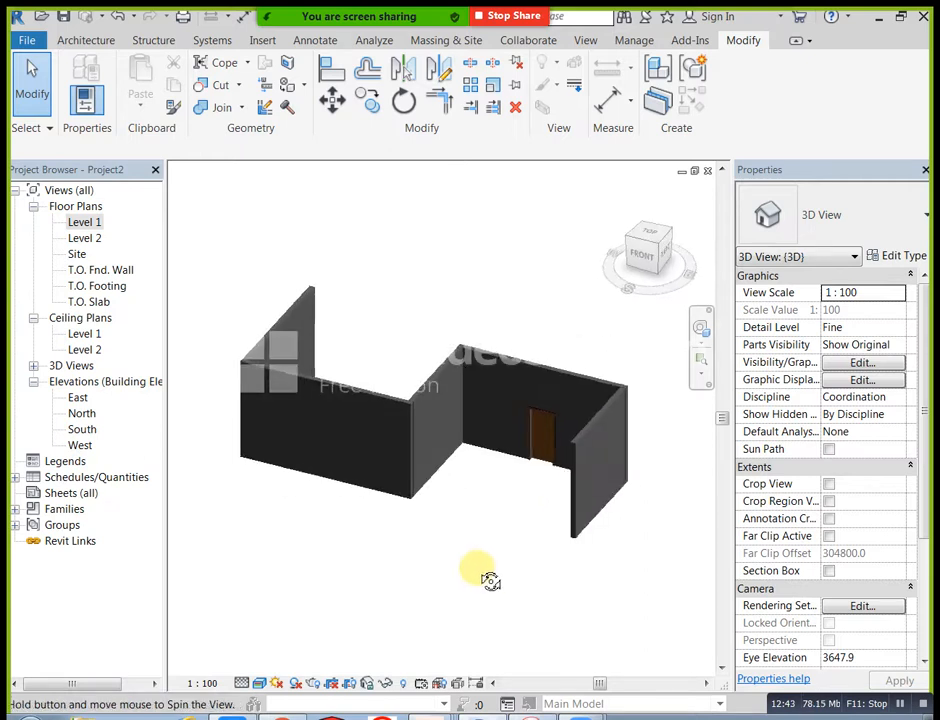
pyautogui.scroll(5, 418, 408)
pyautogui.scroll(4, 392, 395)
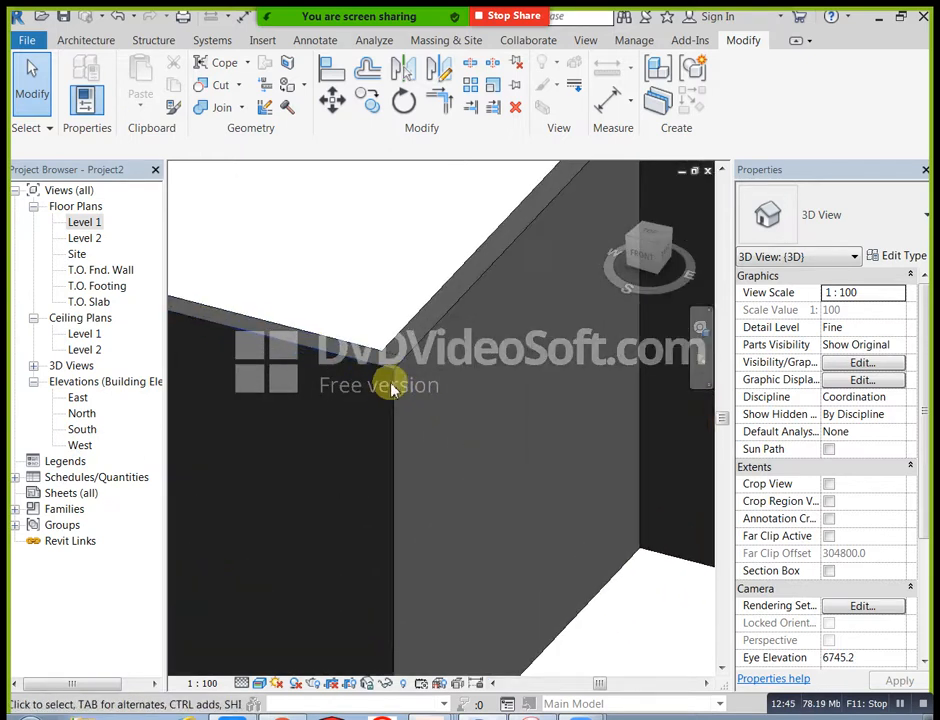
pyautogui.click(392, 388)
pyautogui.scroll(-6, 430, 457)
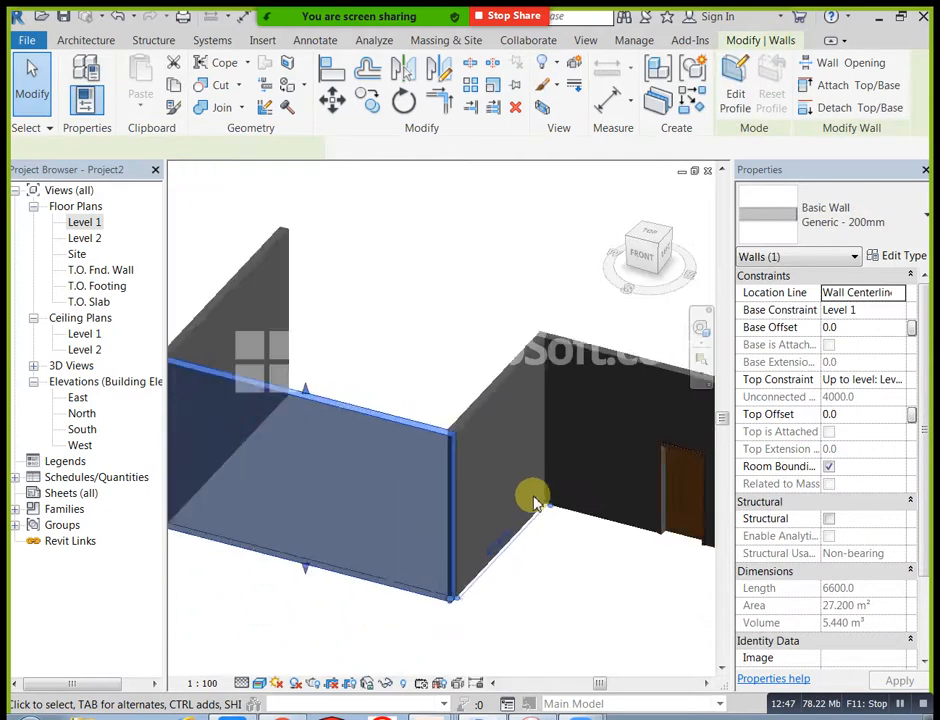
pyautogui.click(562, 566)
pyautogui.scroll(-4, 424, 504)
pyautogui.keyDown('shift'); pyautogui.moveTo(399, 539); pyautogui.dragTo(363, 506, button='middle'); pyautogui.keyUp('shift')
pyautogui.scroll(6, 426, 464)
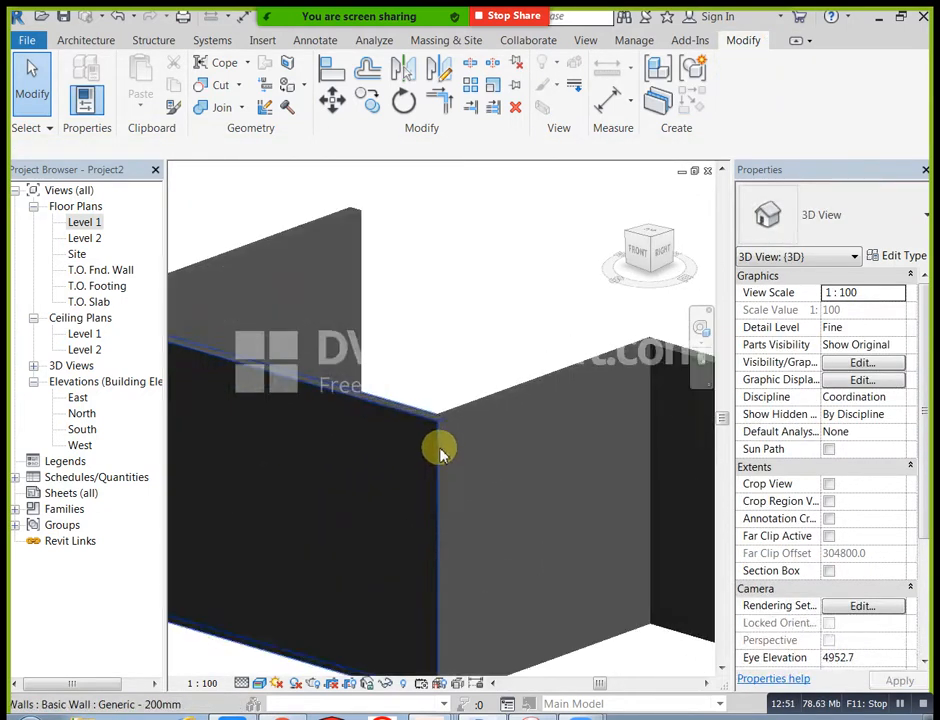
pyautogui.scroll(-4, 446, 425)
pyautogui.keyDown('shift'); pyautogui.moveTo(447, 420); pyautogui.dragTo(434, 506, button='middle'); pyautogui.keyUp('shift')
pyautogui.scroll(3, 440, 504)
pyautogui.scroll(-3, 443, 503)
# Step: Sketch an architectural floor boundary on Level 1 as a rectangle about 18500 by 13800 mm around all the walls
pyautogui.doubleClick(87, 222)
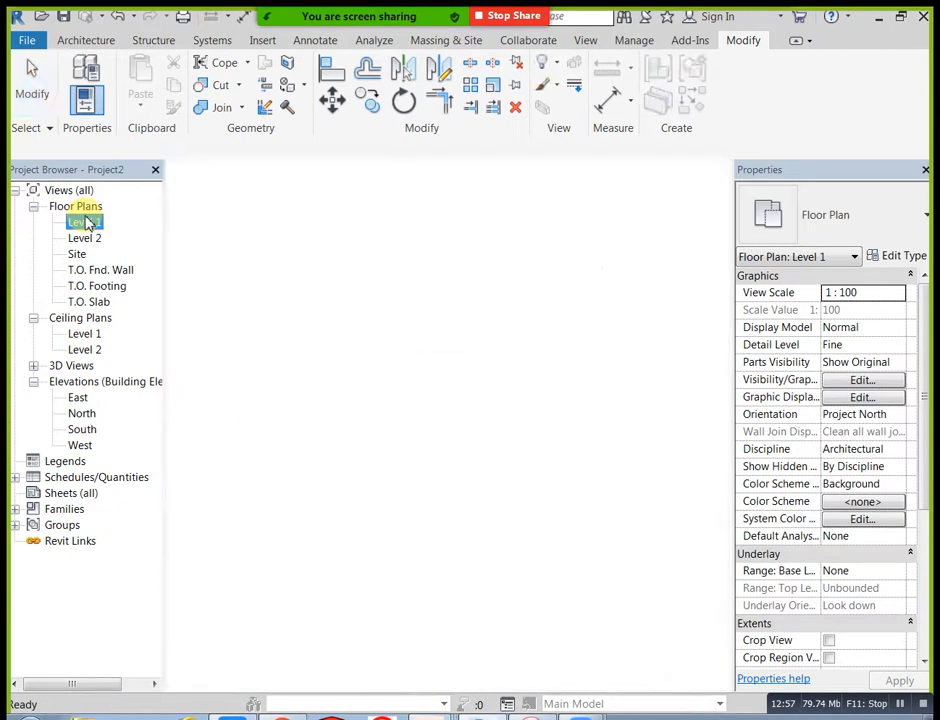
pyautogui.scroll(-2, 310, 320)
pyautogui.click(113, 45)
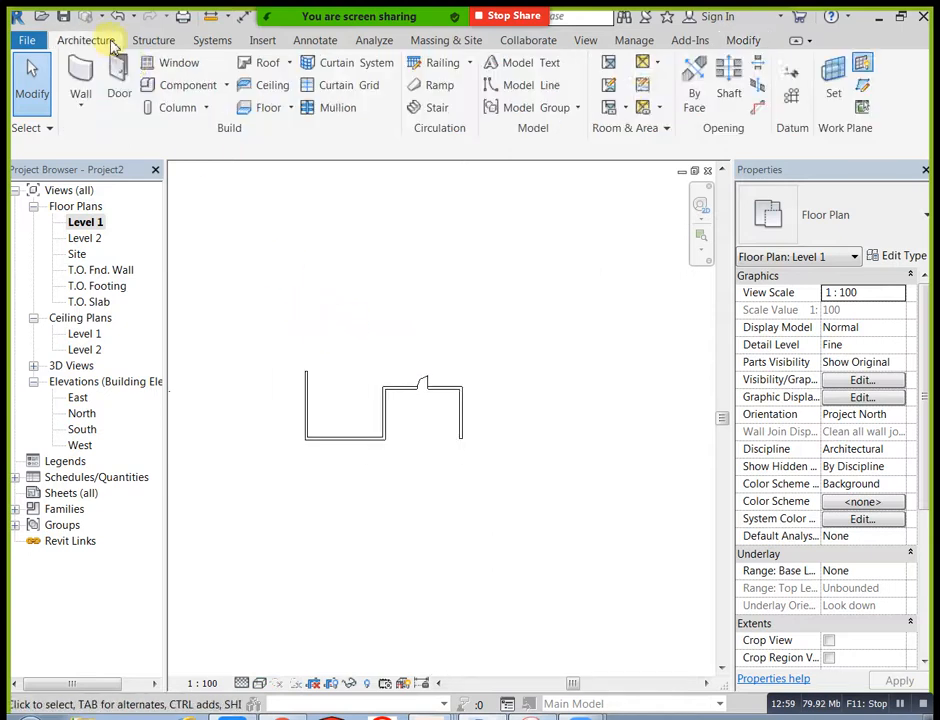
pyautogui.click(290, 108)
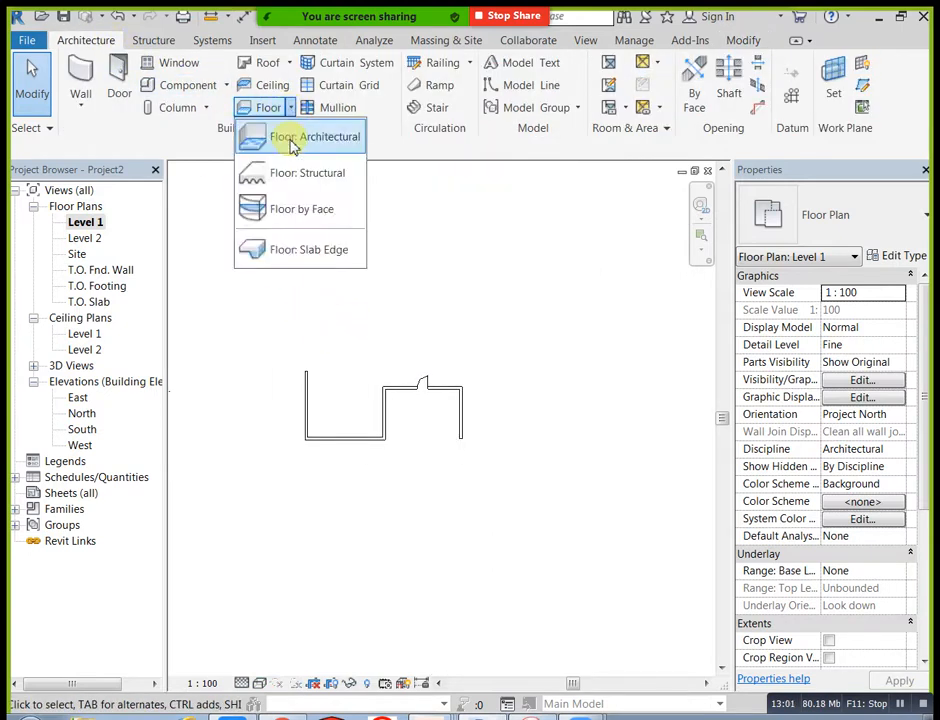
pyautogui.click(298, 142)
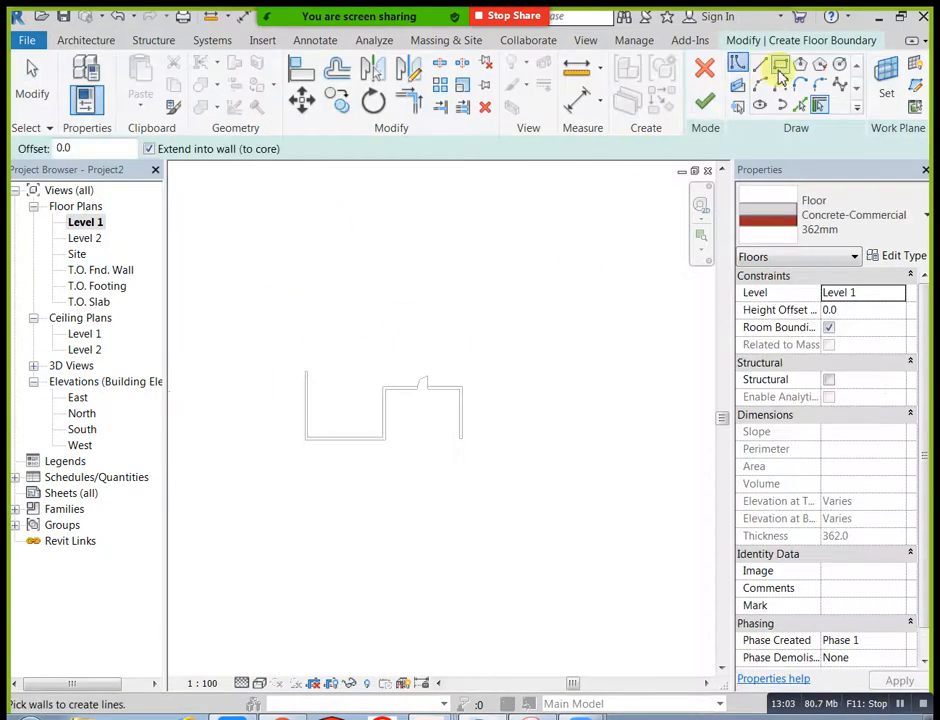
pyautogui.click(780, 66)
pyautogui.click(277, 297)
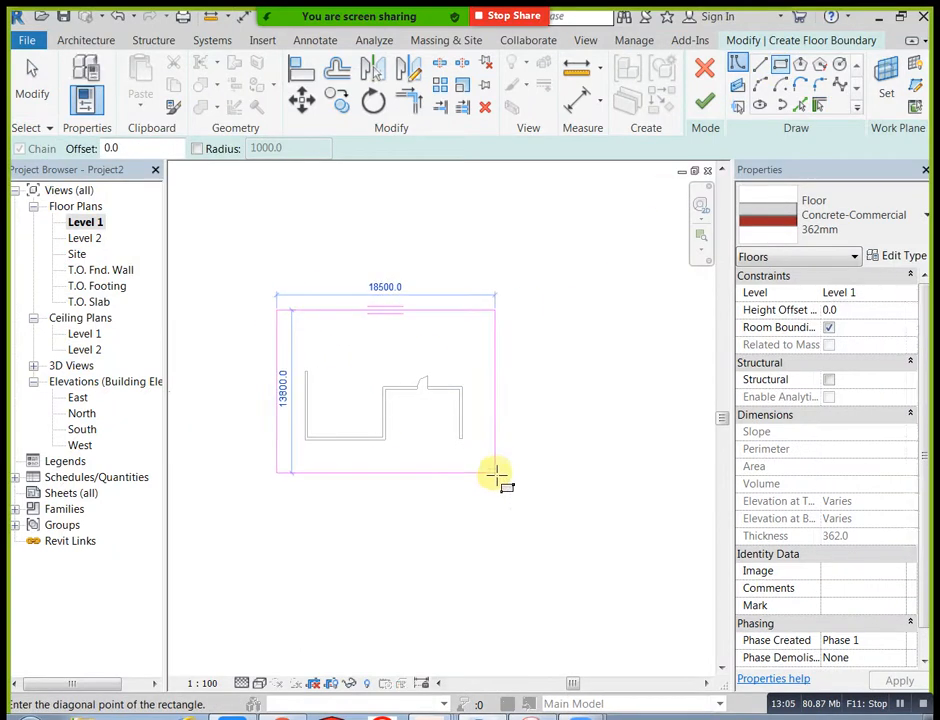
pyautogui.click(495, 473)
# Step: Finish the rectangular floor and inspect it under the walls in the default 3D view
pyautogui.click(705, 100)
pyautogui.click(575, 330)
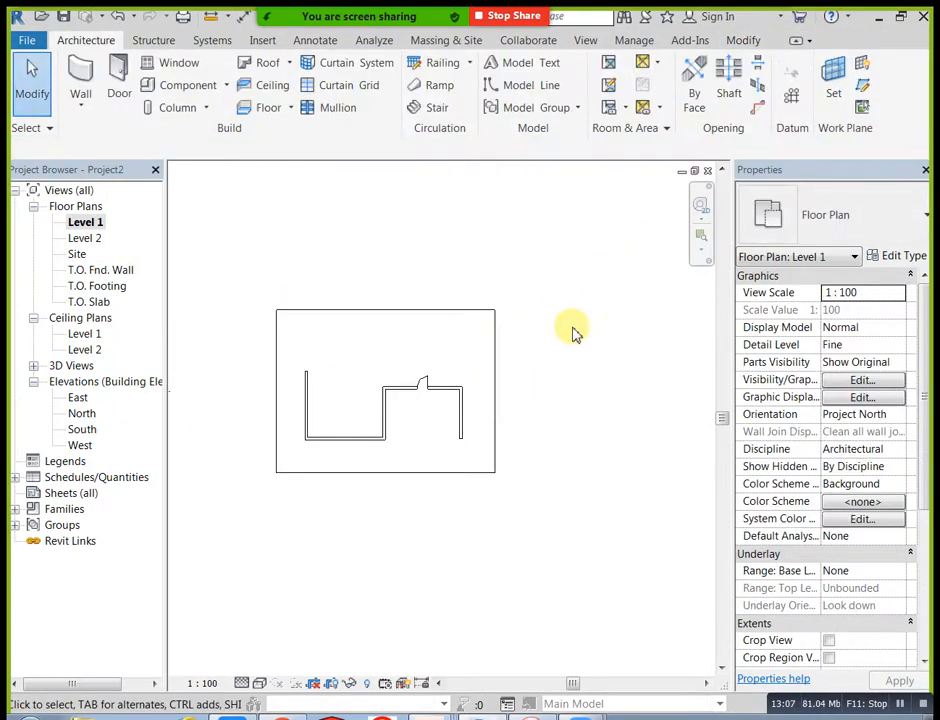
pyautogui.click(585, 40)
pyautogui.click(362, 70)
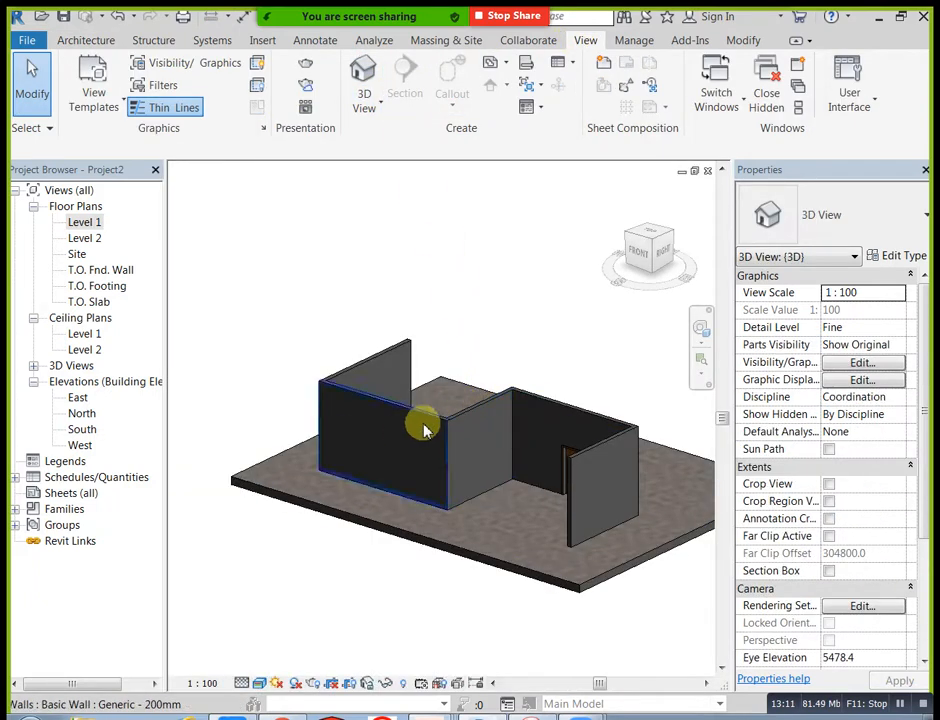
pyautogui.moveTo(401, 435); pyautogui.dragTo(337, 390, button='middle')
pyautogui.keyDown('shift'); pyautogui.moveTo(345, 438); pyautogui.dragTo(403, 460, button='middle'); pyautogui.keyUp('shift')
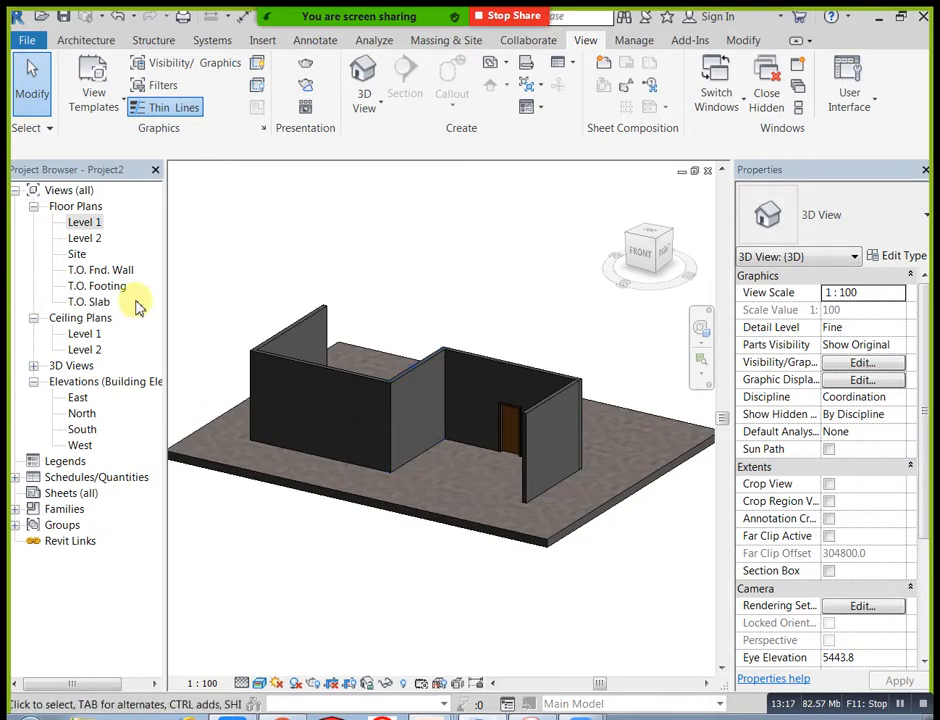
# Step: Edit the floor's boundary on Level 1 and draw a line about 2804 mm long from the recess's left wall corner to the floor's front edge
pyautogui.doubleClick(93, 223)
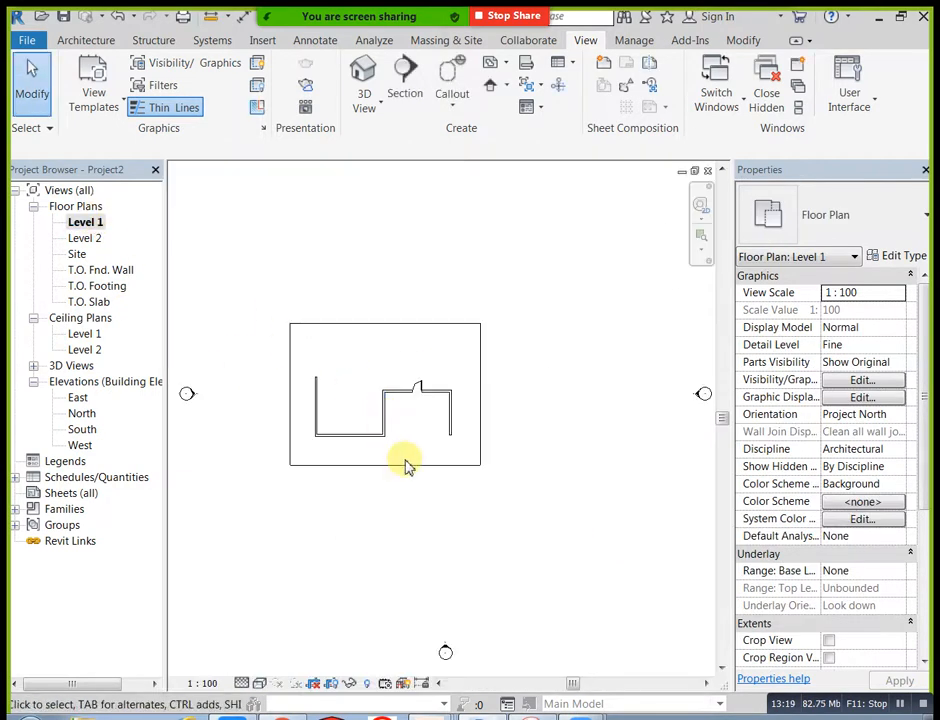
pyautogui.click(408, 467)
pyautogui.scroll(3, 405, 466)
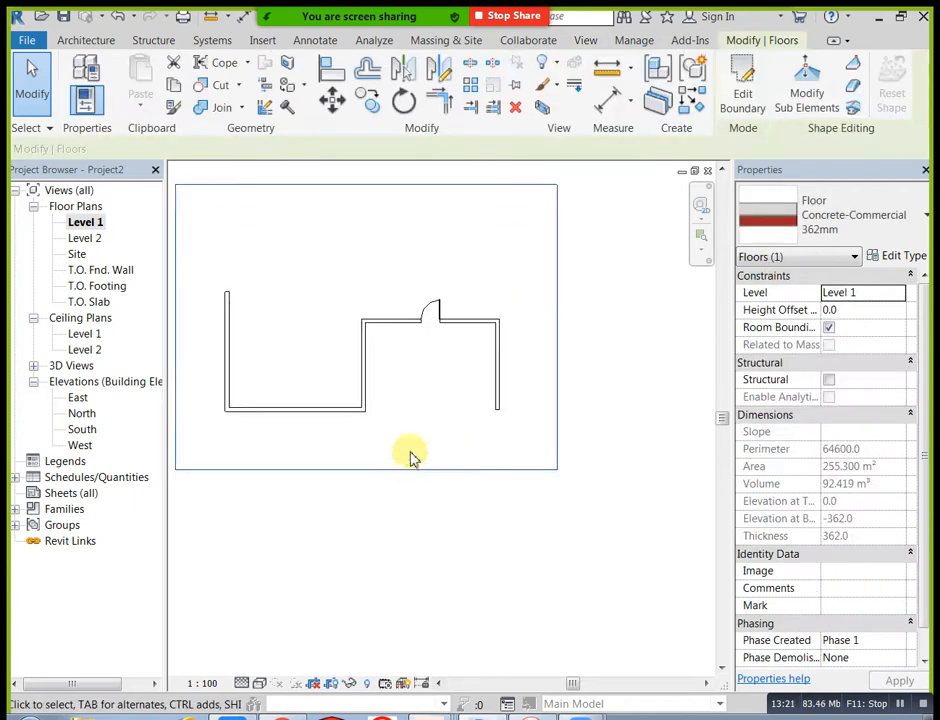
pyautogui.moveTo(639, 248); pyautogui.dragTo(650, 318, button='middle')
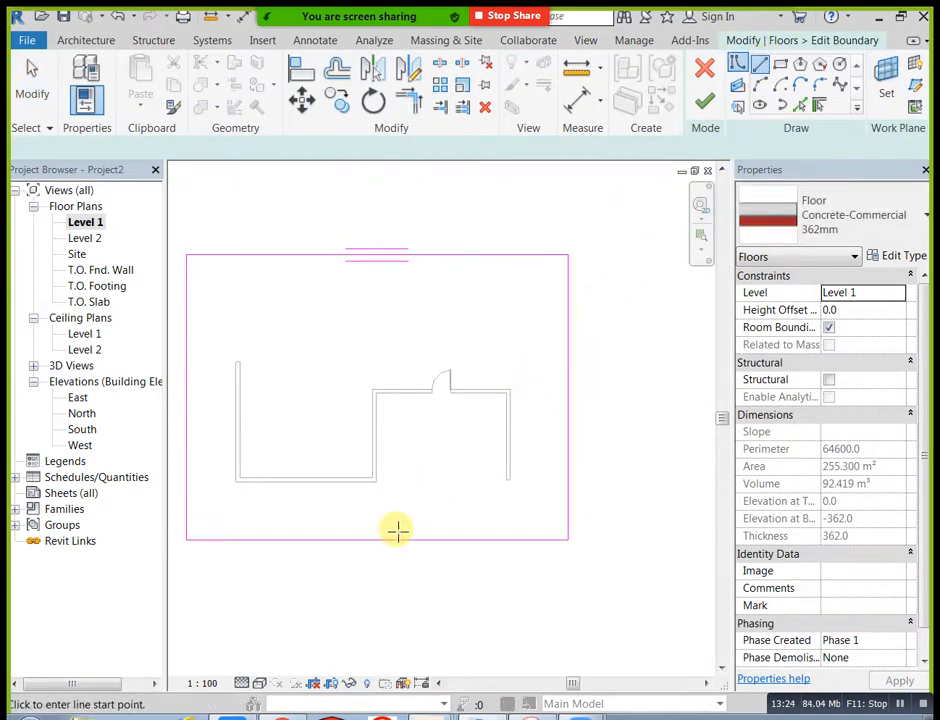
pyautogui.scroll(2, 384, 488)
pyautogui.click(376, 477)
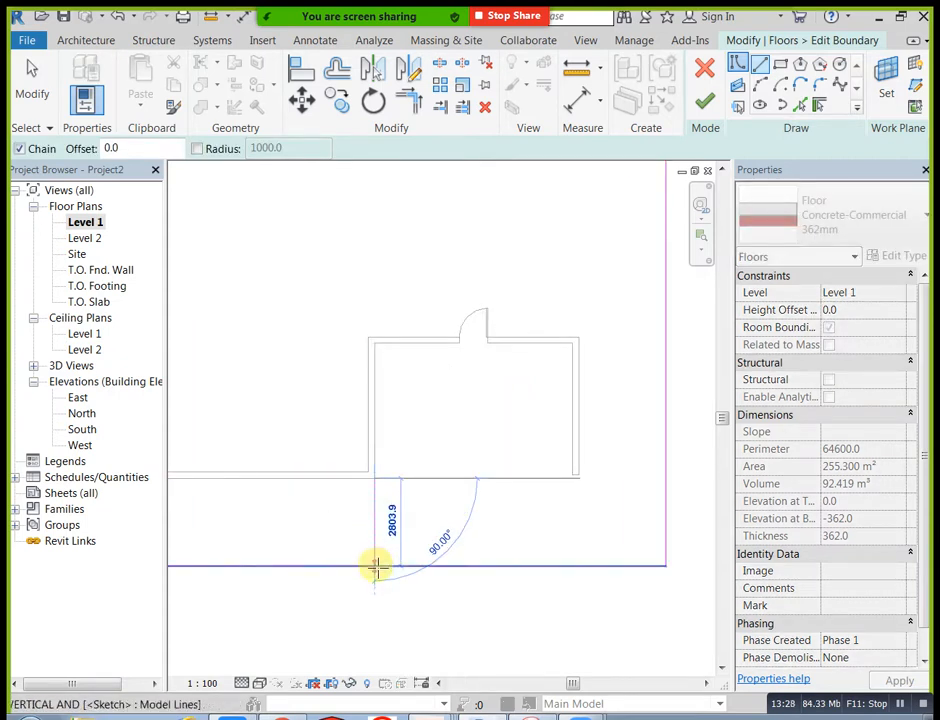
pyautogui.click(376, 567)
pyautogui.press('Escape')
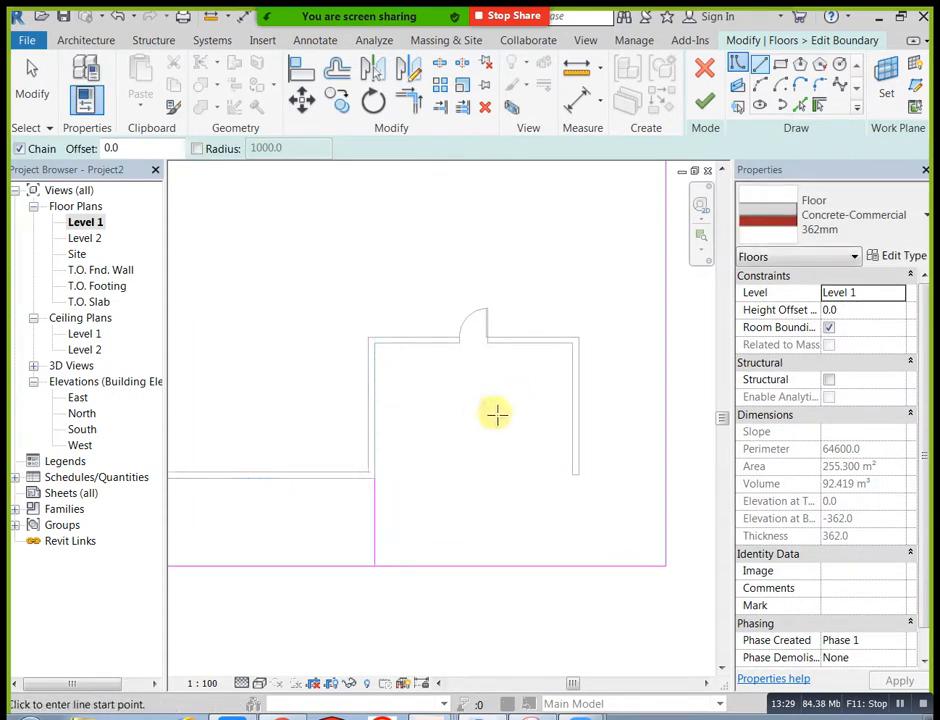
# Step: Pick the inner faces of the recess's left, back and right walls as floor boundary lines
pyautogui.click(801, 105)
pyautogui.click(377, 413)
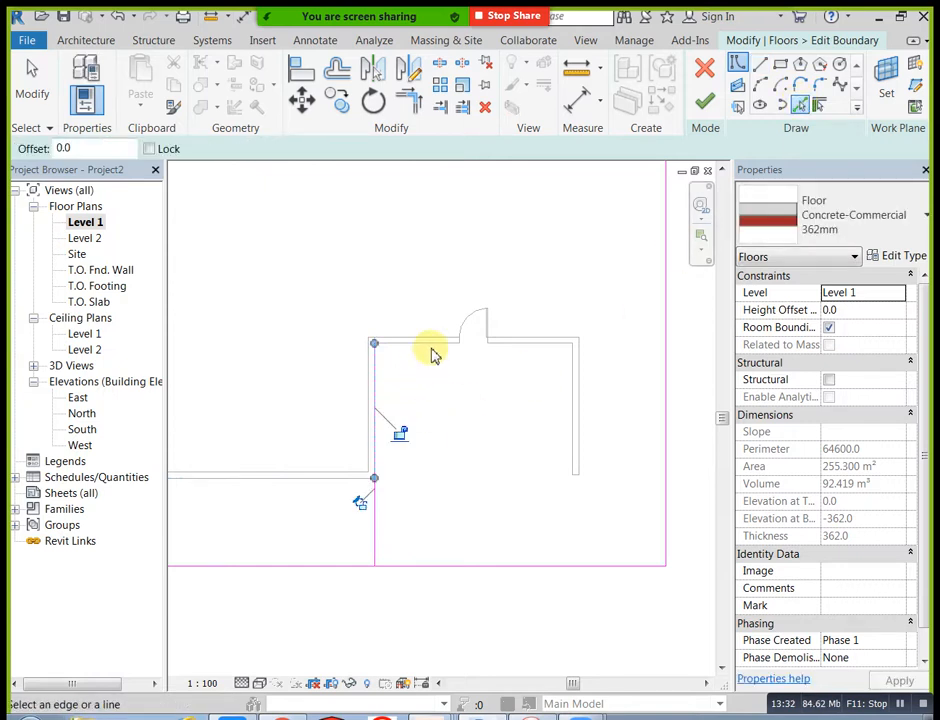
pyautogui.click(433, 350)
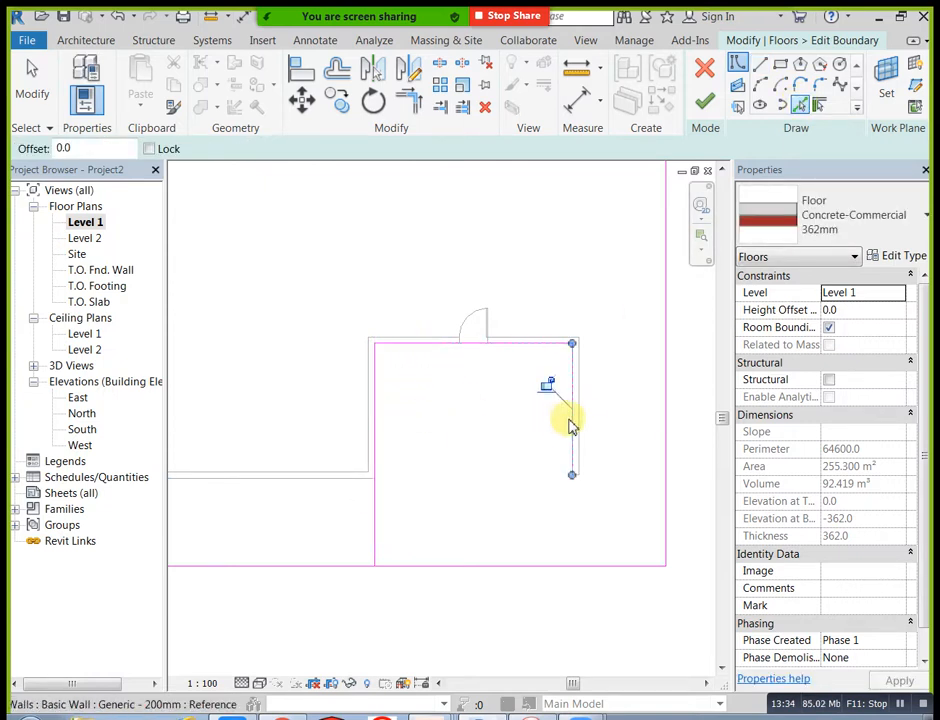
# Step: Stretch the recess's right boundary line straight to the floor's front edge
pyautogui.click(414, 108)
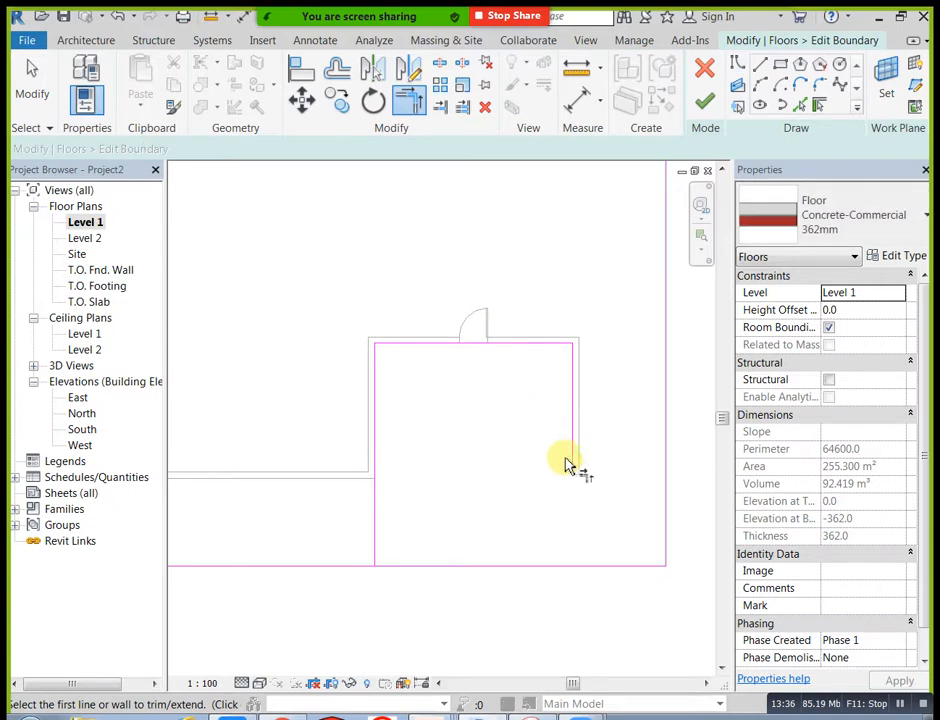
pyautogui.press('Escape')
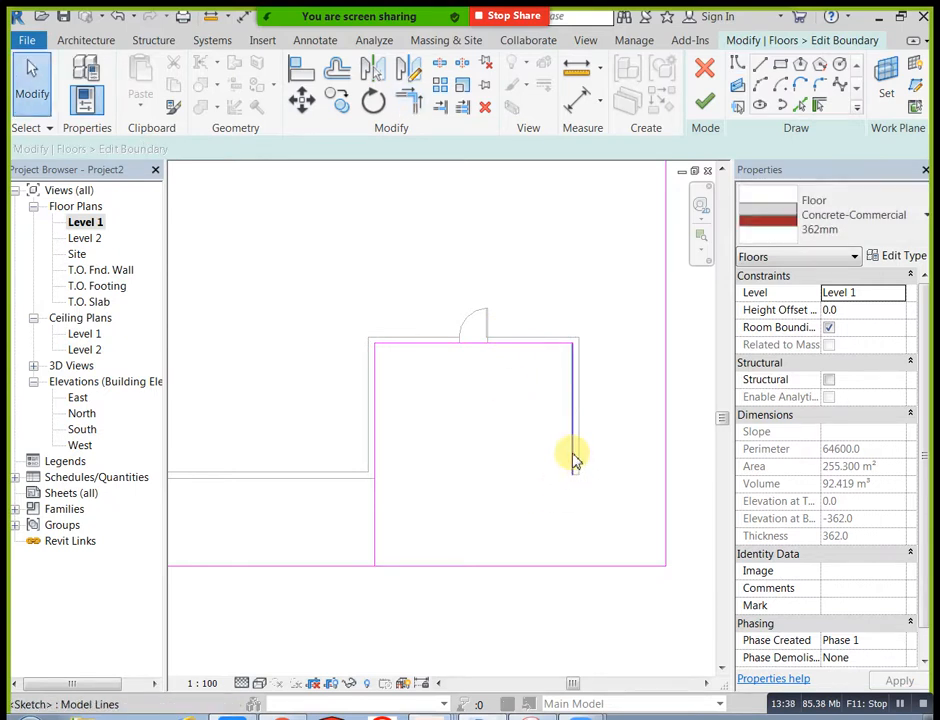
pyautogui.click(572, 458)
pyautogui.moveTo(571, 477); pyautogui.dragTo(571, 562)
pyautogui.click(403, 495)
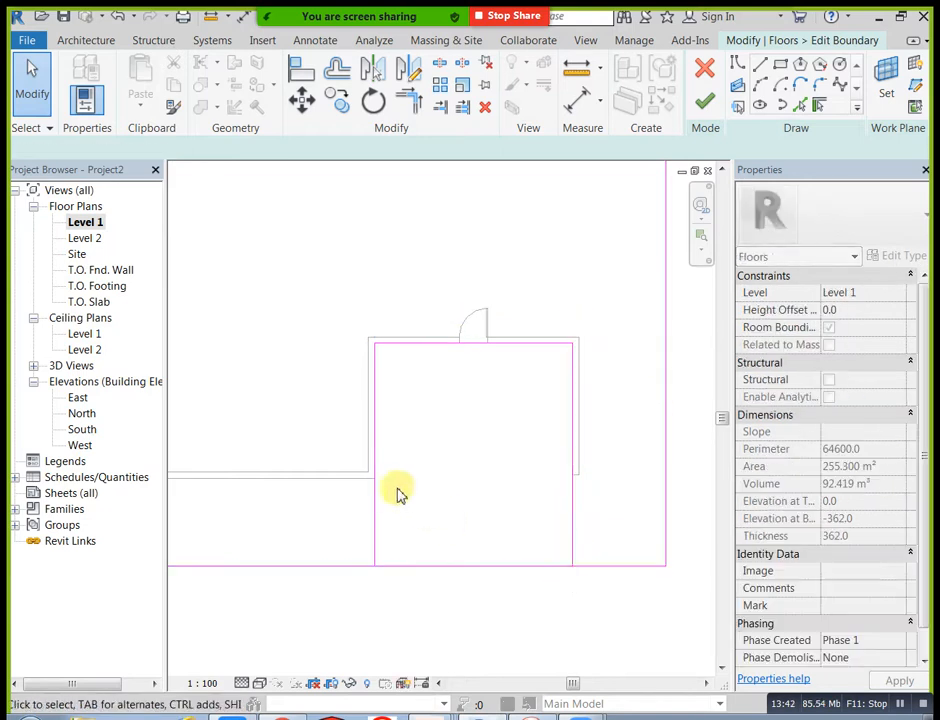
# Step: Delete the short line below the recess's left wall and stretch the picked left boundary line to the floor's front edge
pyautogui.click(375, 511)
pyautogui.press('Delete')
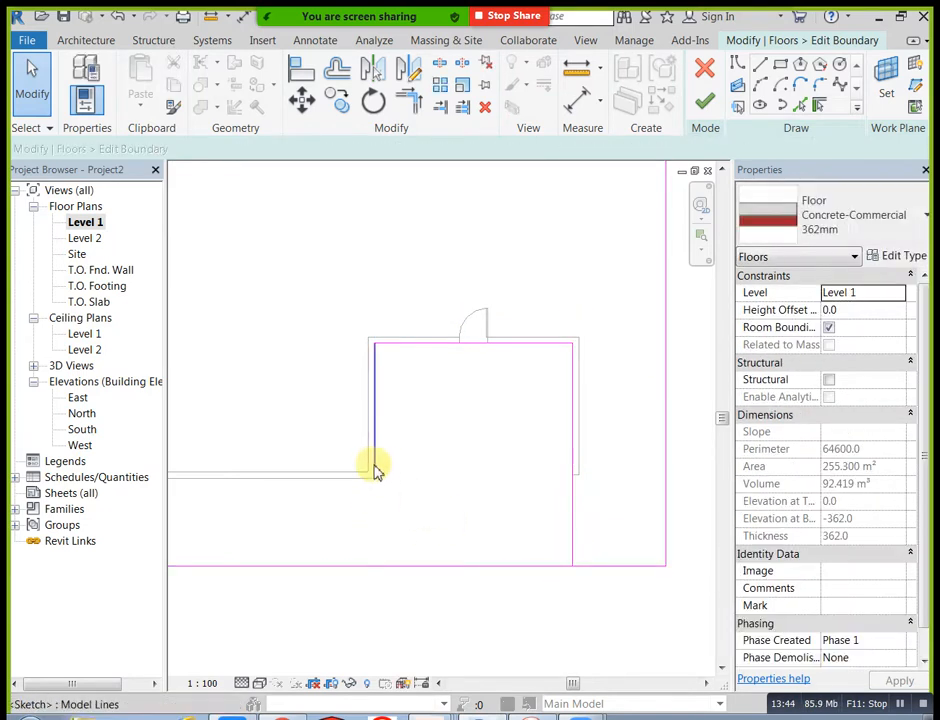
pyautogui.click(376, 468)
pyautogui.moveTo(375, 480); pyautogui.dragTo(376, 567)
pyautogui.click(430, 520)
pyautogui.scroll(-1, 447, 492)
pyautogui.moveTo(456, 481); pyautogui.dragTo(457, 470, button='middle')
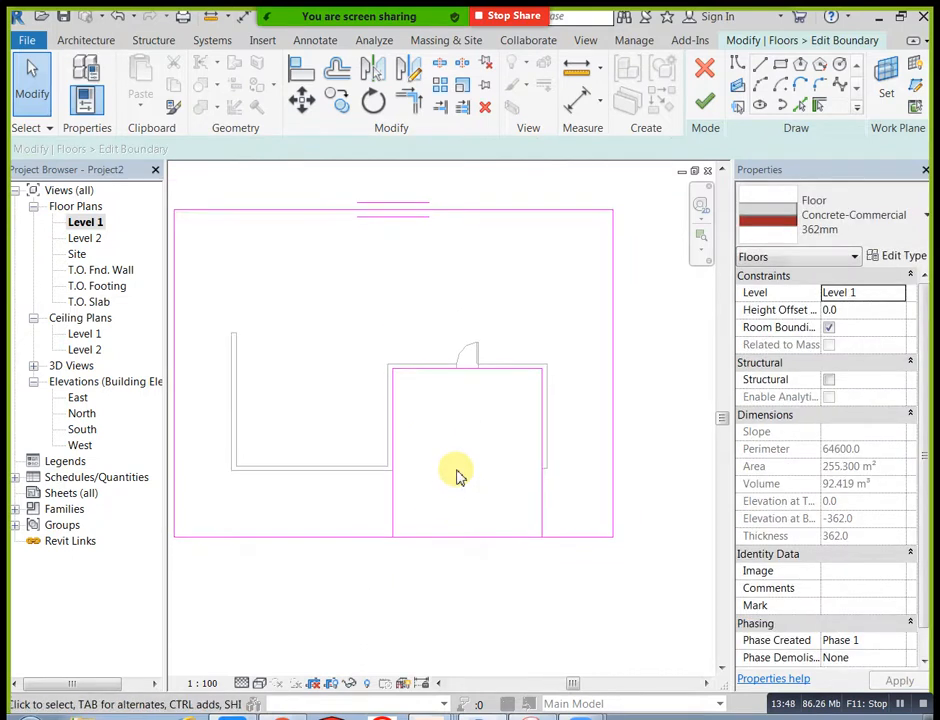
# Step: Split the floor's front boundary line between the two sides of the recess, keeping the inner segment
pyautogui.click(461, 68)
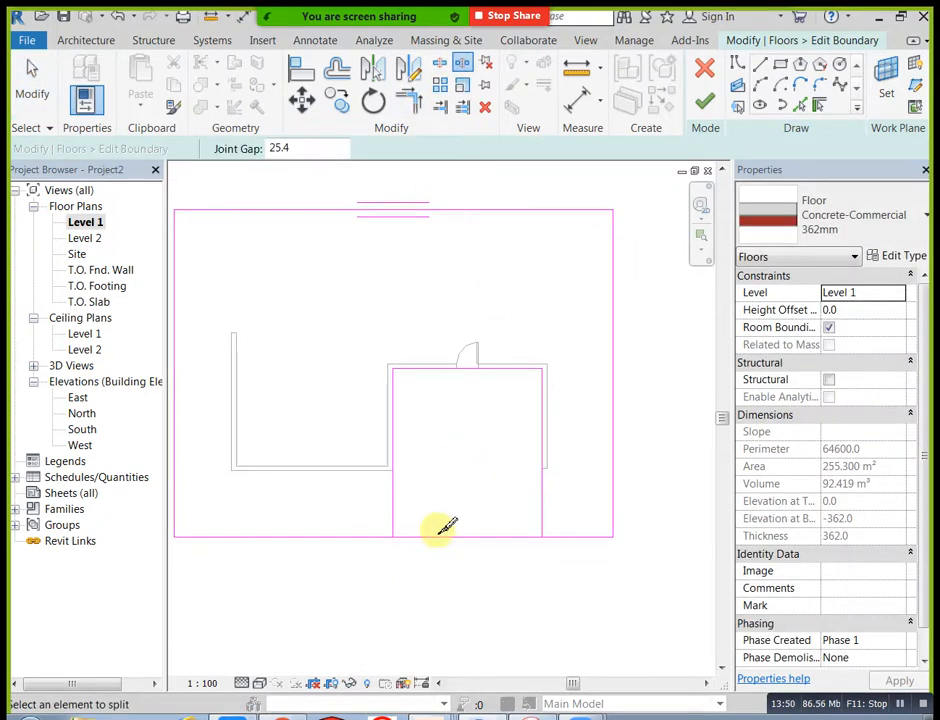
pyautogui.press('Escape')
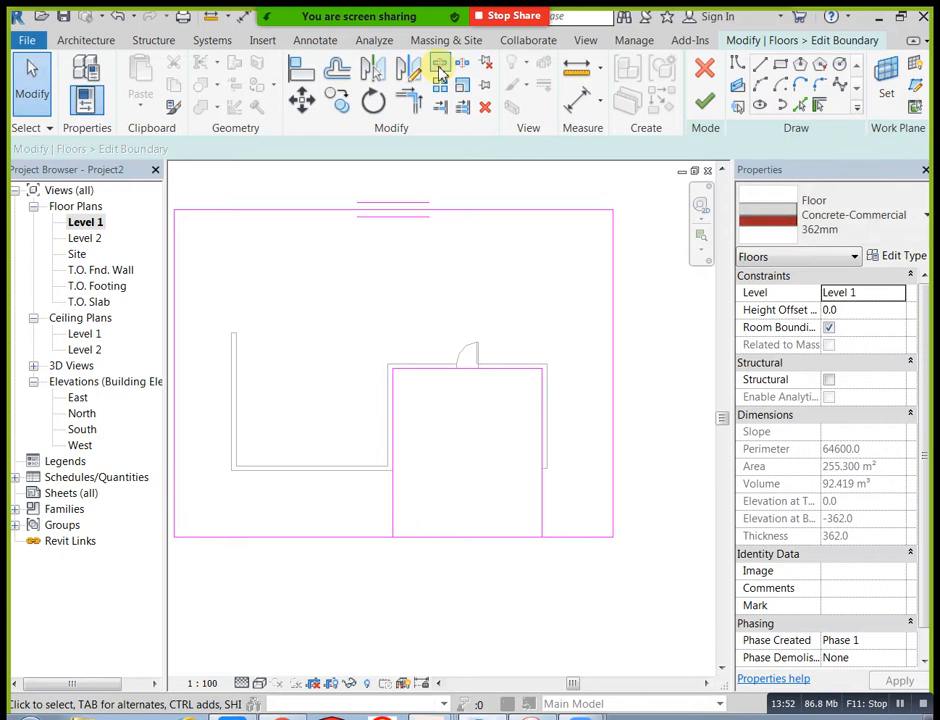
pyautogui.click(439, 66)
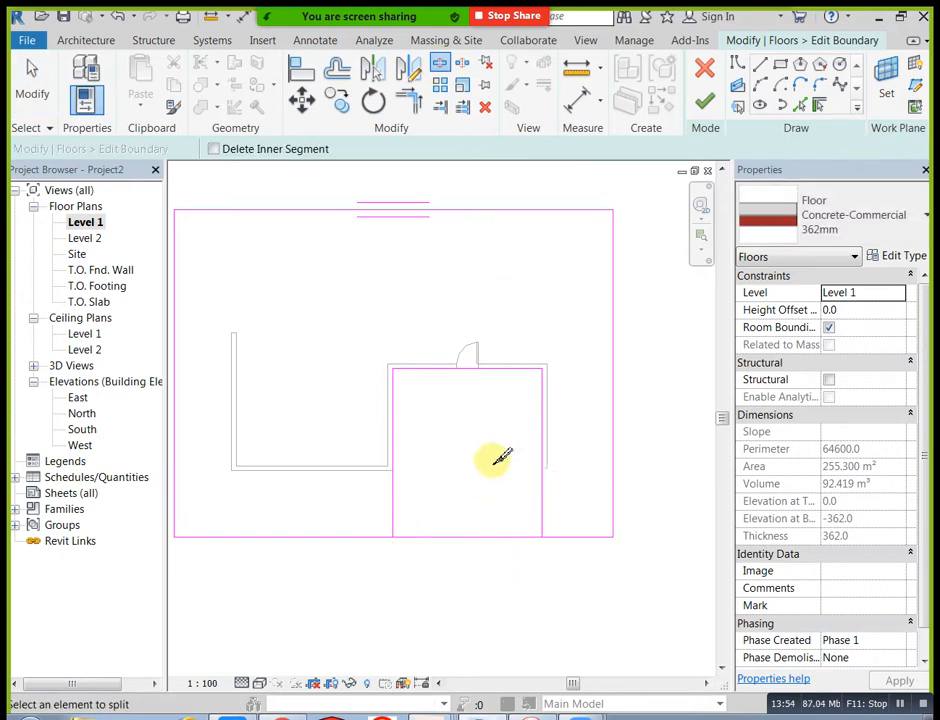
# Step: Trim both halves of the front boundary line to the recess's left and right sides, forming an open notch
pyautogui.click(418, 108)
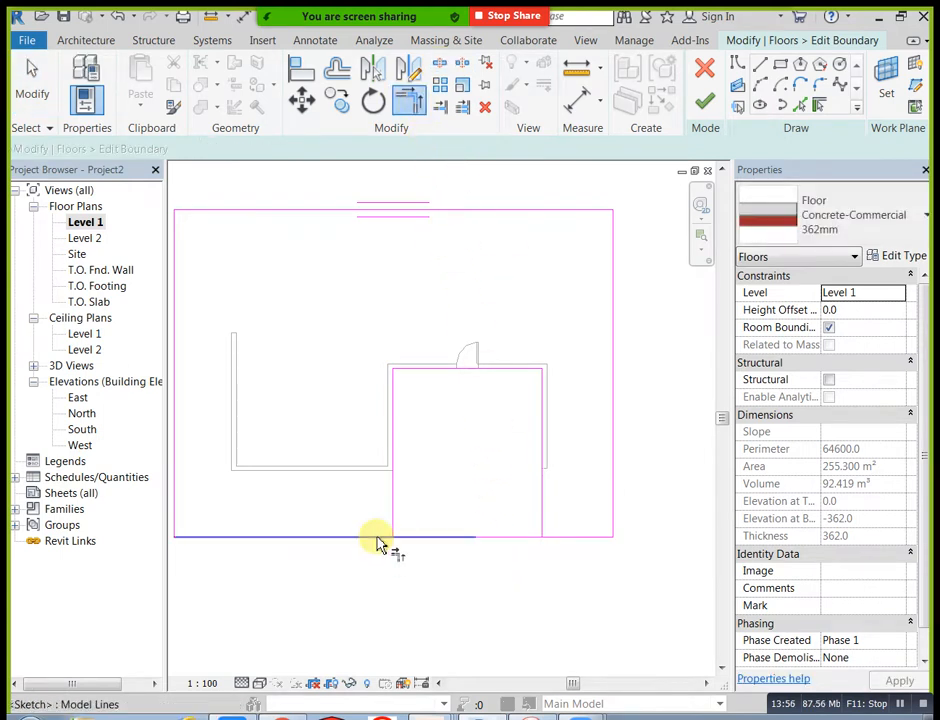
pyautogui.click(392, 530)
pyautogui.click(392, 524)
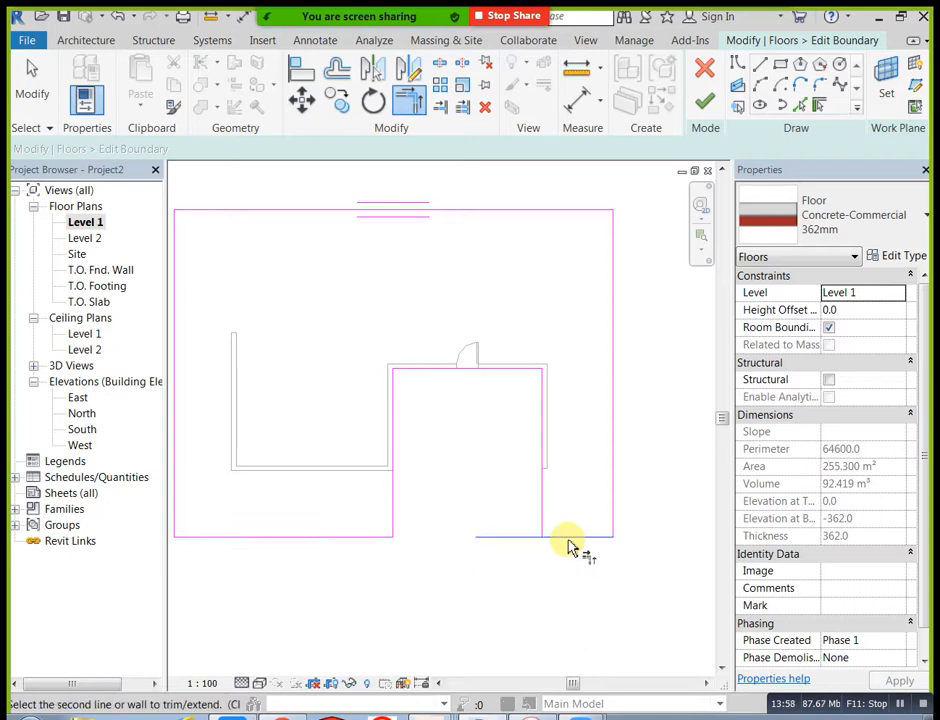
pyautogui.click(543, 522)
pyautogui.click(560, 538)
pyautogui.scroll(-3, 552, 505)
pyautogui.press('Escape')
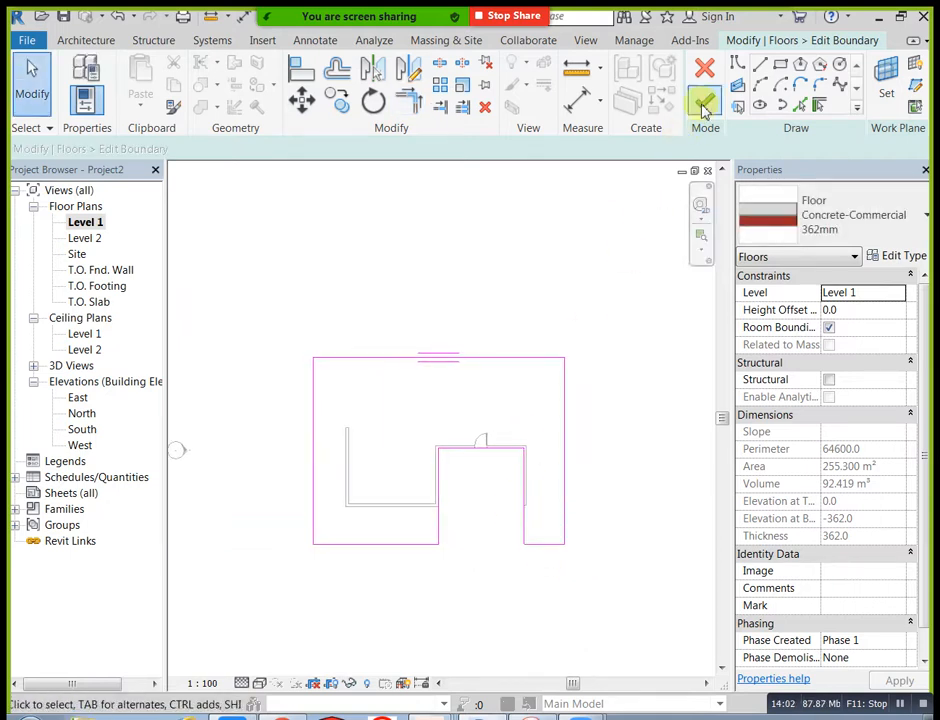
# Step: Finish the floor boundary edit and inspect the notched floor in the default 3D view
pyautogui.click(704, 108)
pyautogui.click(590, 255)
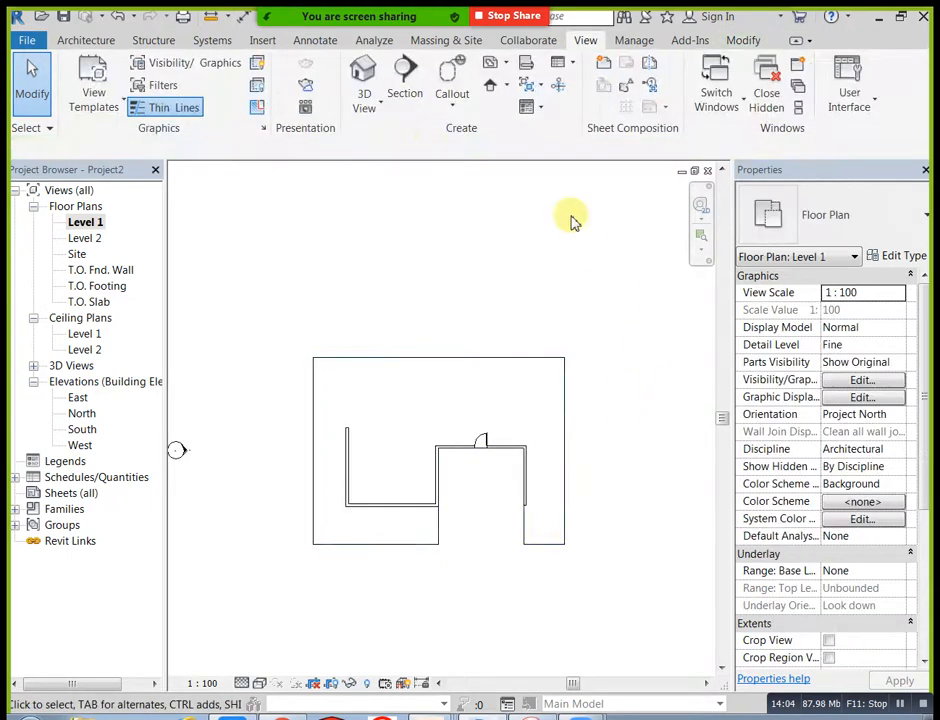
pyautogui.click(361, 74)
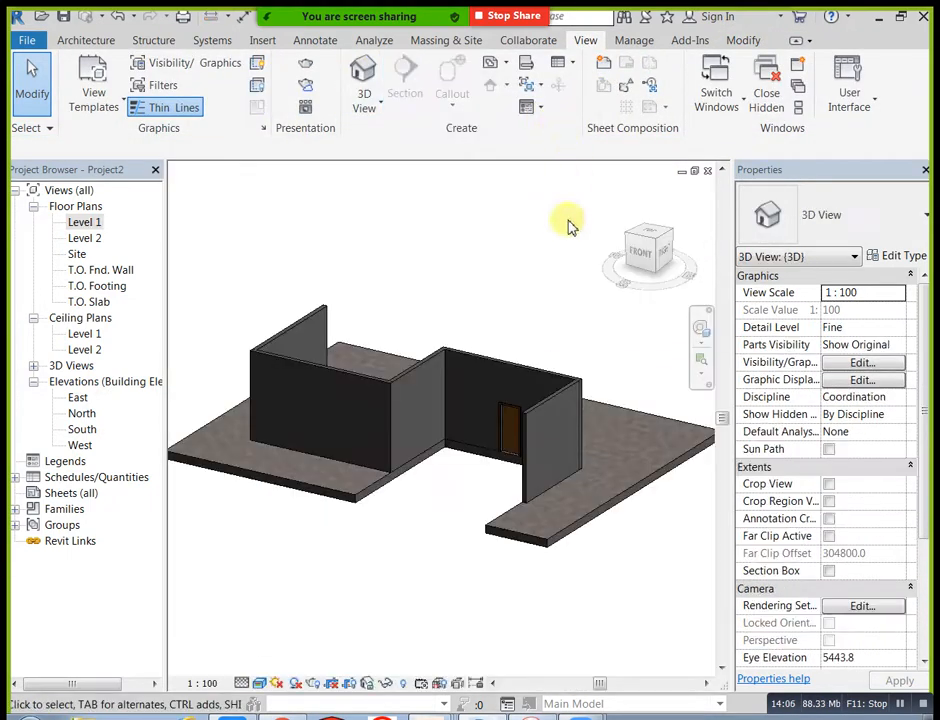
pyautogui.moveTo(468, 470)
pyautogui.keyDown('shift'); pyautogui.mouseDown(button='middle')
pyautogui.moveTo(560, 483)
pyautogui.moveTo(457, 487)
pyautogui.mouseUp(button='middle'); pyautogui.keyUp('shift')
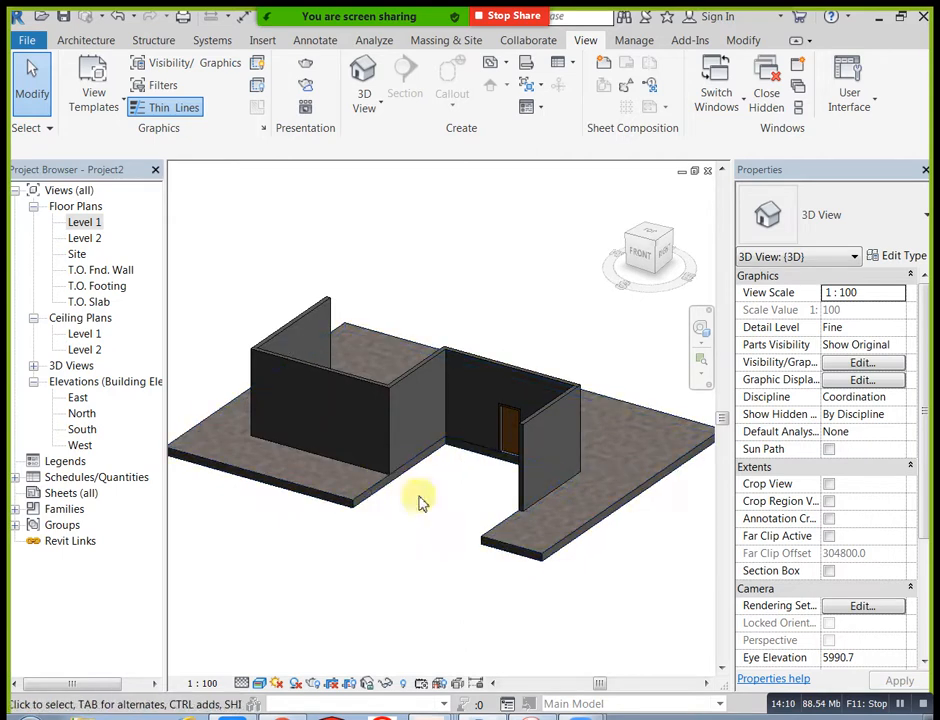
# Step: In the Level 1 plan, reopen the floor's boundary and move the recess's inner line forward to the side walls' front ends
pyautogui.doubleClick(96, 222)
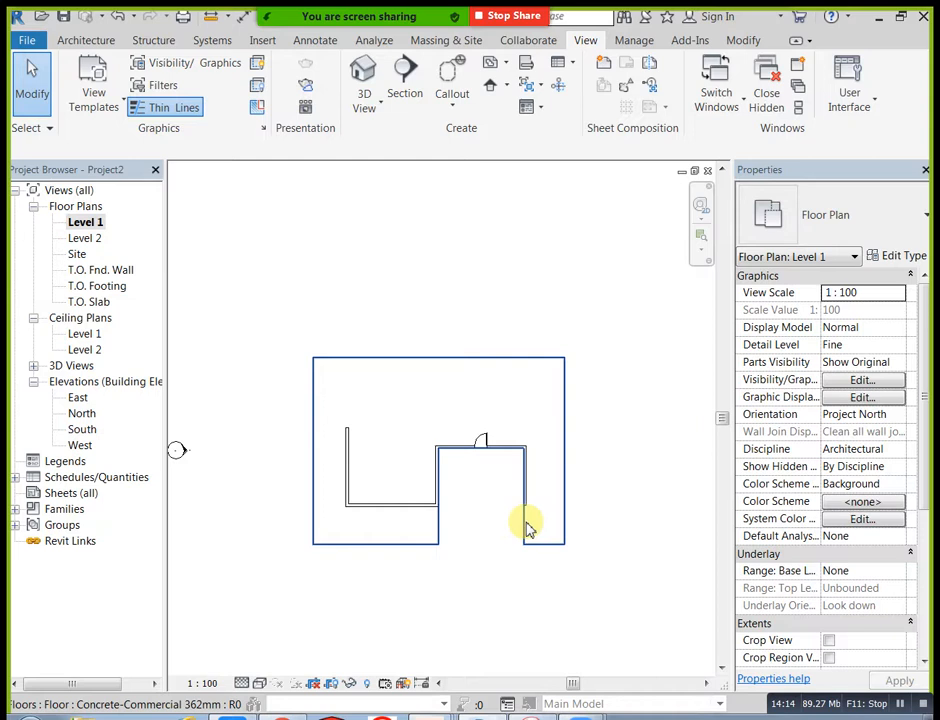
pyautogui.click(530, 530)
pyautogui.click(755, 88)
pyautogui.scroll(1, 545, 409)
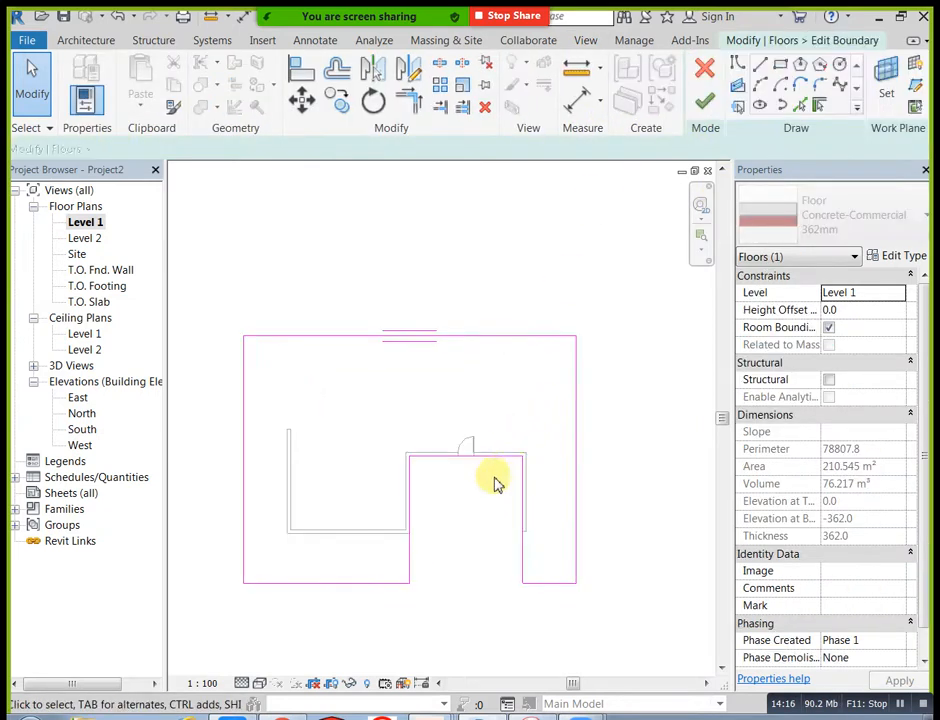
pyautogui.scroll(1, 495, 482)
pyautogui.moveTo(482, 454); pyautogui.dragTo(491, 541)
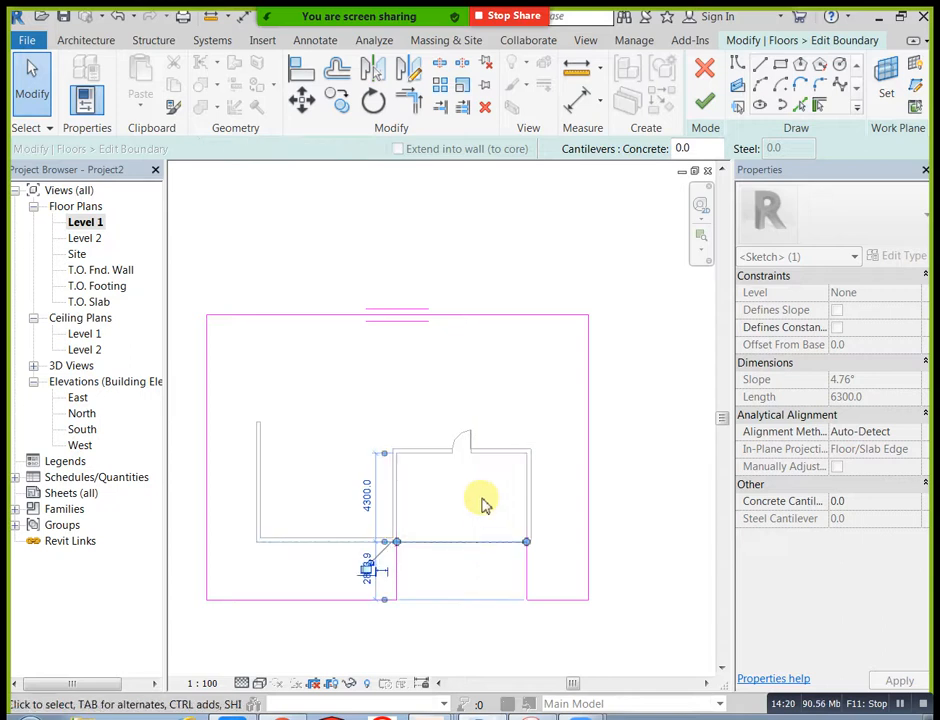
pyautogui.click(426, 510)
pyautogui.scroll(1, 423, 511)
pyautogui.scroll(-1, 438, 513)
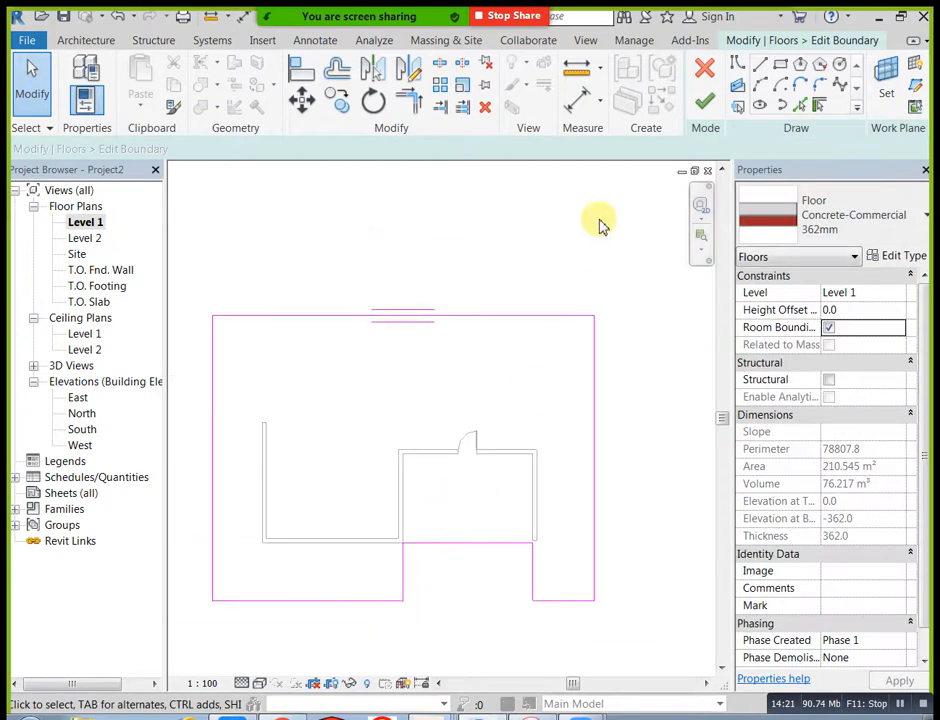
# Step: Finish the floor boundary edit and inspect the extended recess floor in the default 3D view
pyautogui.click(705, 108)
pyautogui.click(629, 457)
pyautogui.moveTo(629, 457); pyautogui.dragTo(514, 522, button='middle')
pyautogui.scroll(-1, 514, 522)
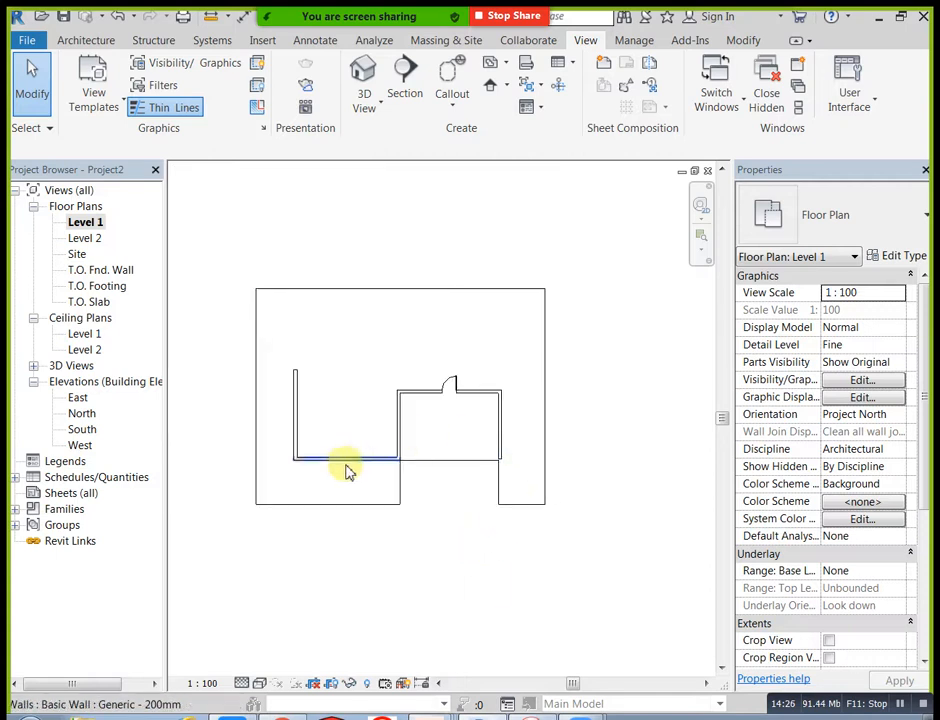
pyautogui.scroll(1, 345, 472)
pyautogui.scroll(2, 314, 470)
pyautogui.moveTo(433, 495); pyautogui.dragTo(460, 486, button='middle')
pyautogui.scroll(1, 488, 475)
pyautogui.scroll(-2, 462, 490)
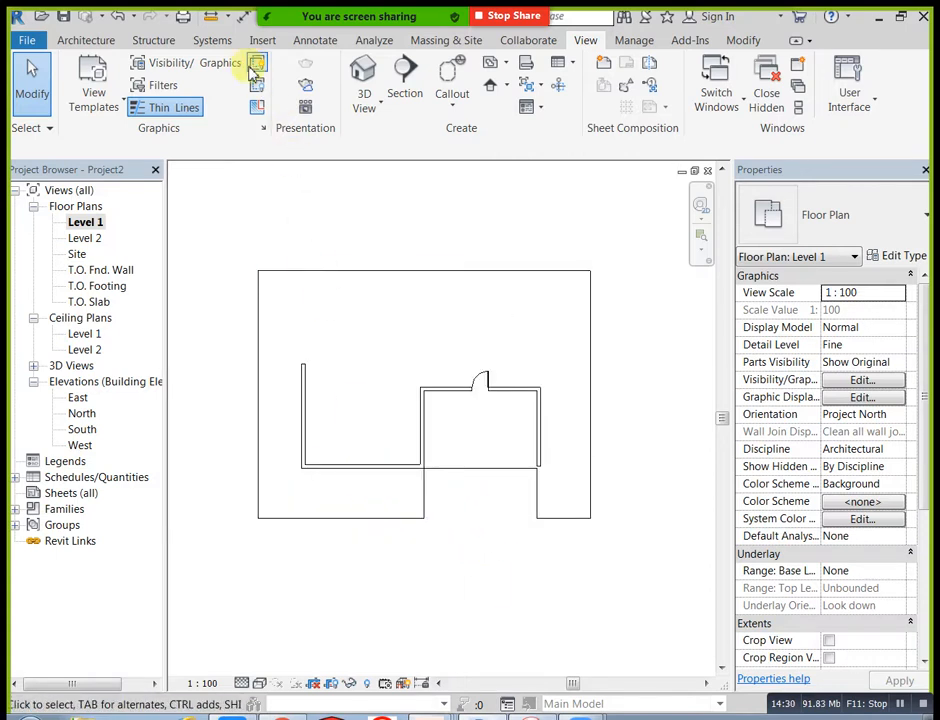
pyautogui.click(584, 40)
pyautogui.click(362, 78)
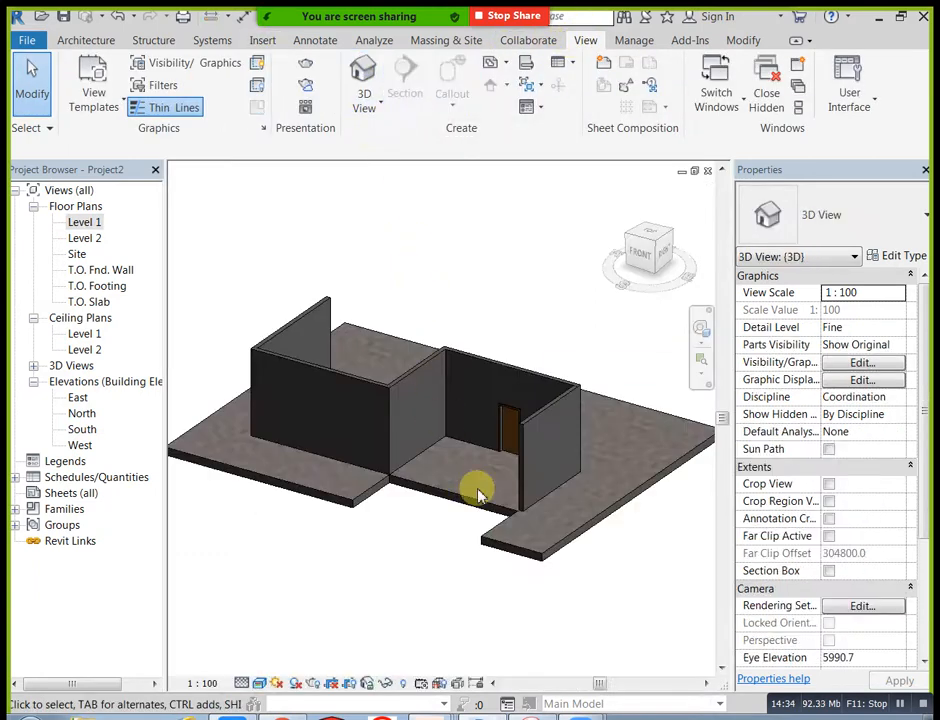
# Step: Create an in-place model in the Walls category with the name Walls 1
pyautogui.click(105, 40)
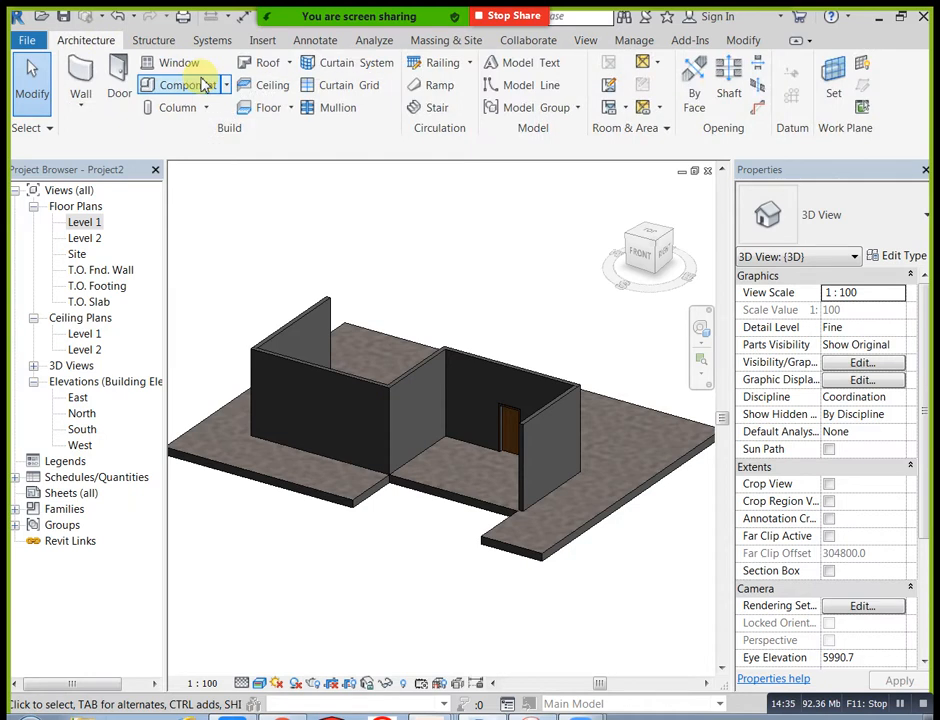
pyautogui.click(224, 86)
pyautogui.click(243, 160)
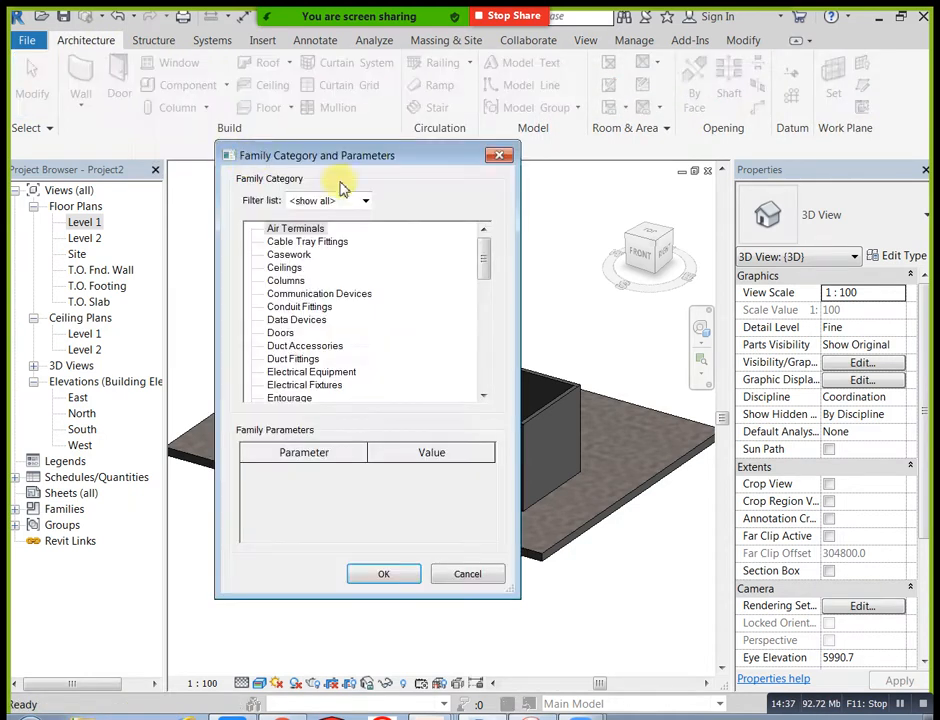
pyautogui.moveTo(484, 248); pyautogui.dragTo(481, 372)
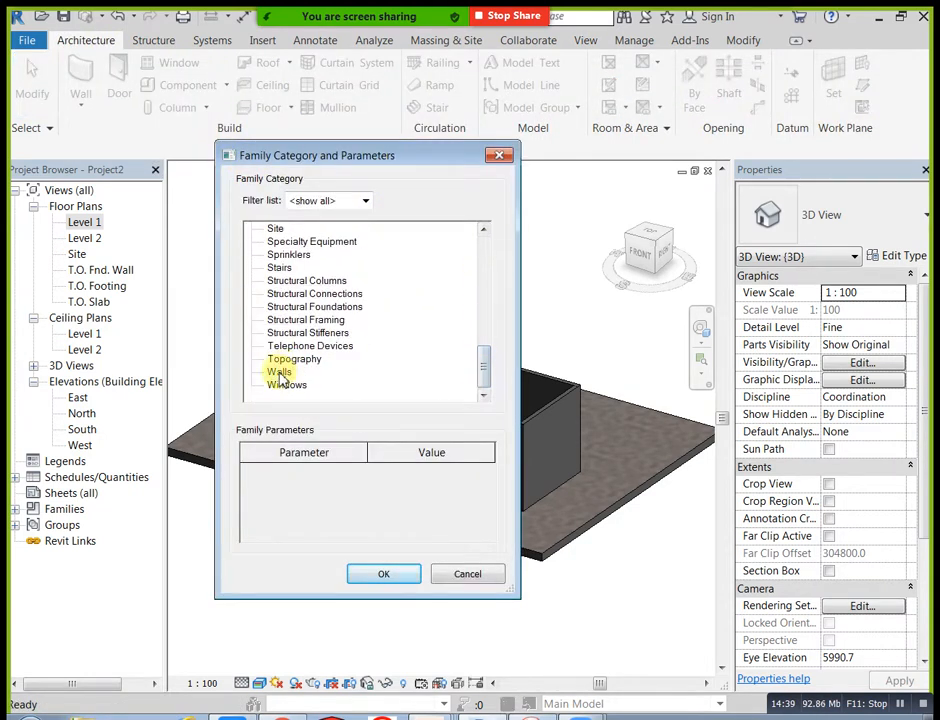
pyautogui.click(388, 575)
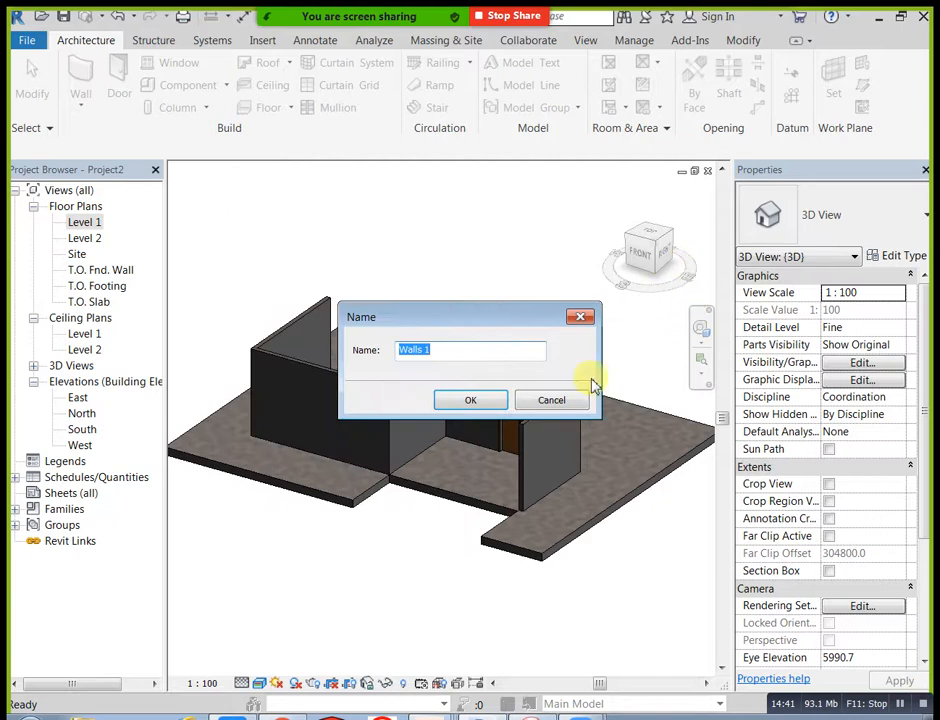
pyautogui.click(470, 400)
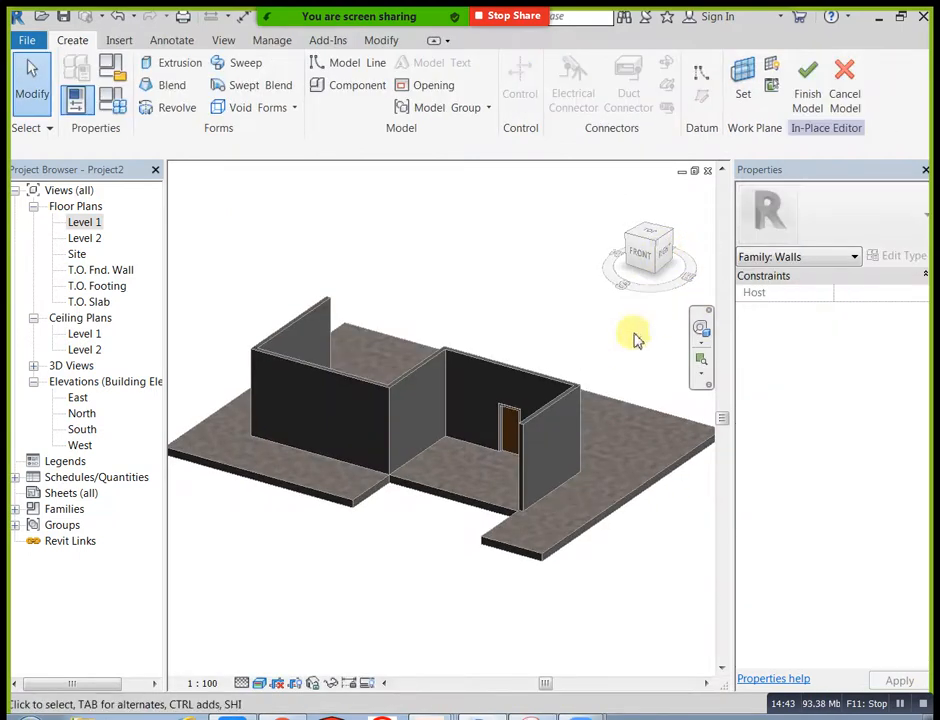
# Step: Set the work plane by picking the floor notch's side face beside the front wall corner, and show the plane
pyautogui.scroll(2, 535, 518)
pyautogui.scroll(1, 535, 516)
pyautogui.scroll(3, 491, 508)
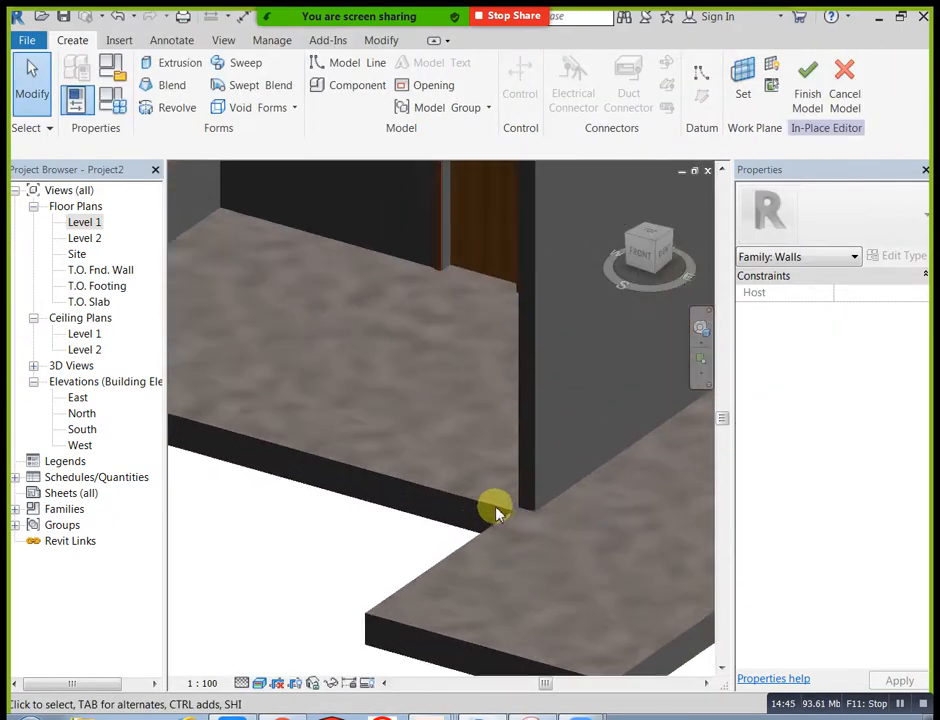
pyautogui.click(735, 80)
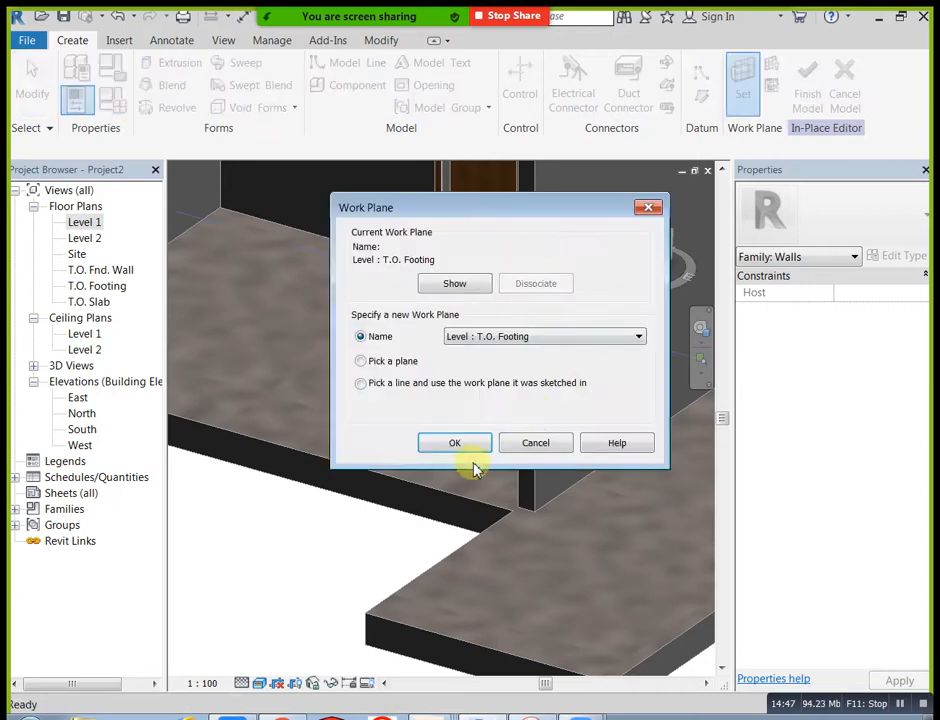
pyautogui.click(453, 443)
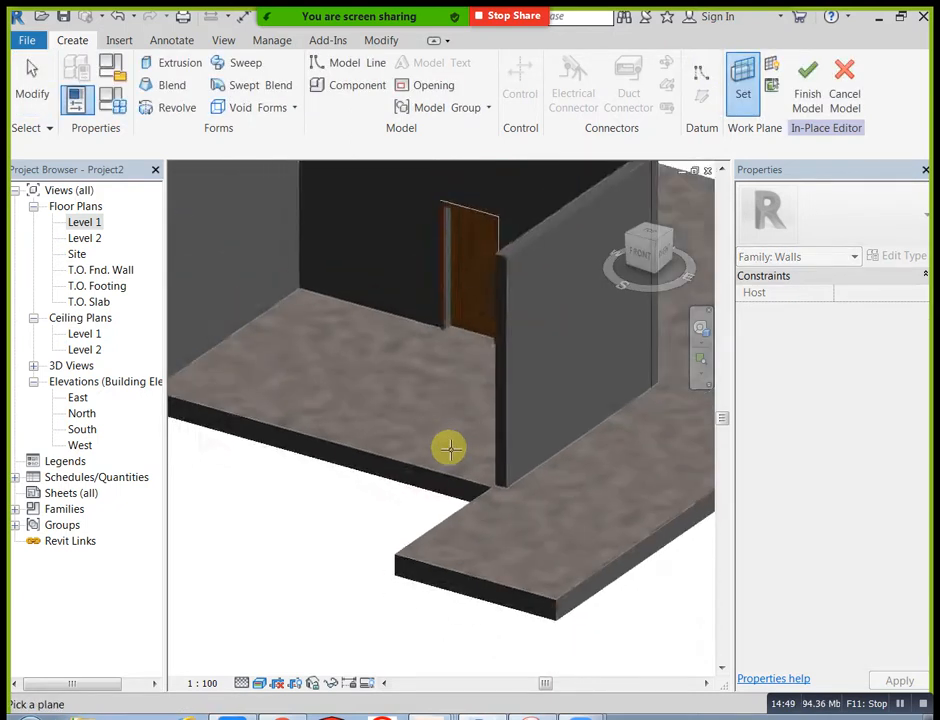
pyautogui.scroll(2, 485, 470)
pyautogui.scroll(2, 294, 432)
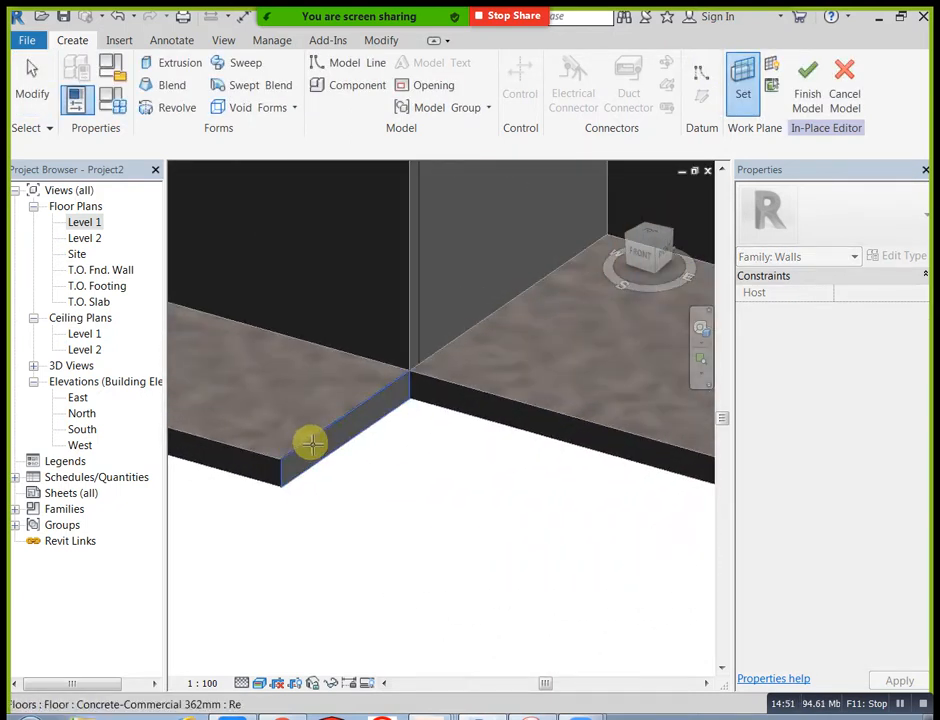
pyautogui.click(311, 443)
pyautogui.click(770, 70)
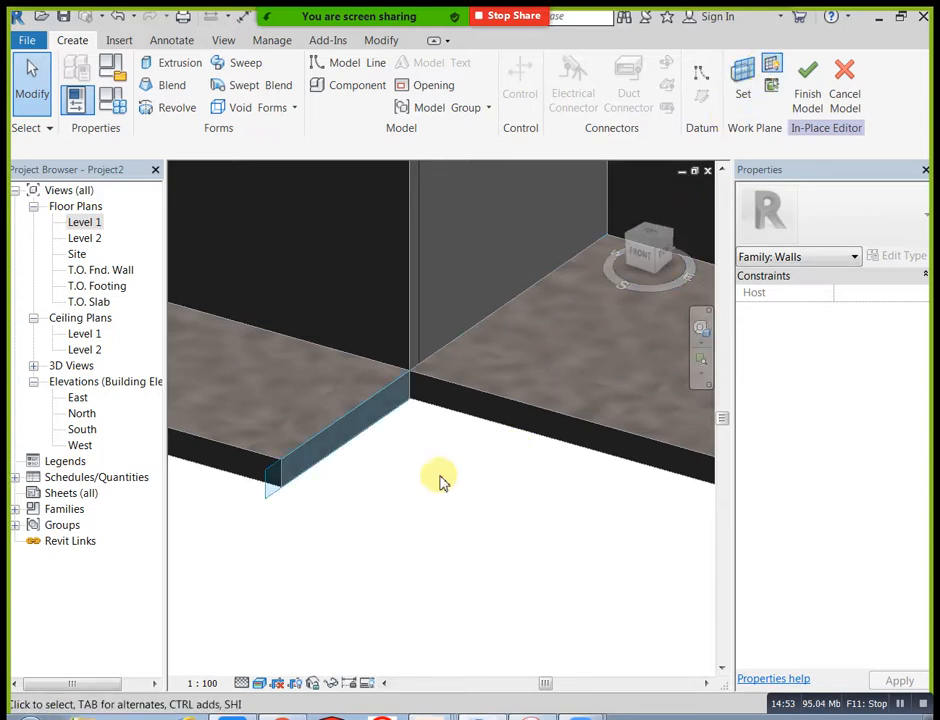
# Step: Turn the 3D view to the Right side and change its visual style to Wireframe
pyautogui.scroll(-1, 418, 495)
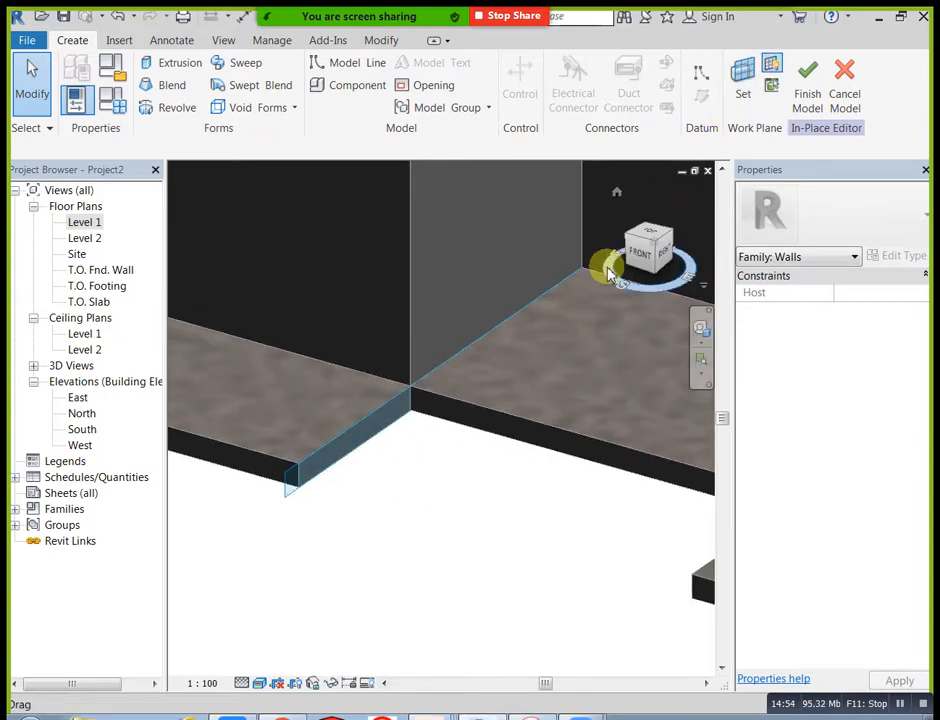
pyautogui.click(665, 258)
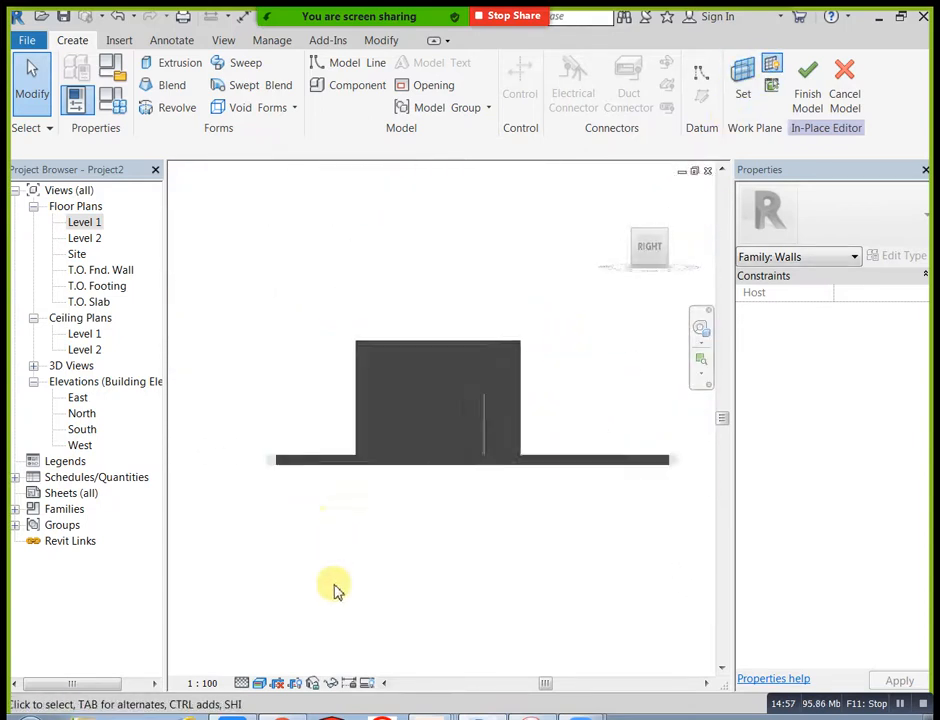
pyautogui.click(260, 683)
pyautogui.click(296, 575)
pyautogui.scroll(3, 308, 430)
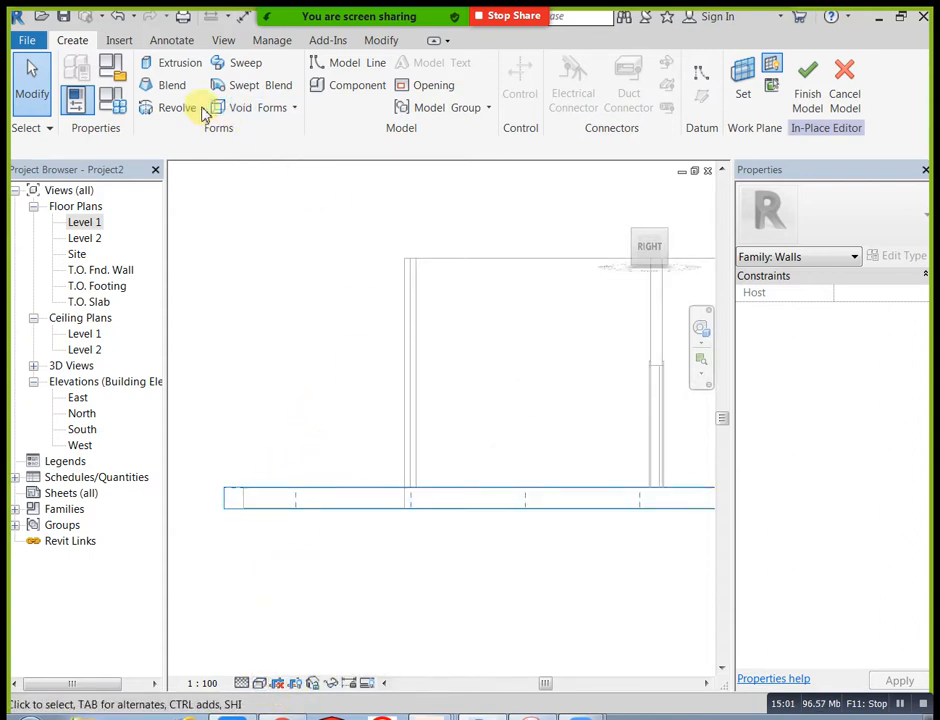
# Step: Start an extrusion sketch on the picked floor face, using straight lines
pyautogui.click(170, 66)
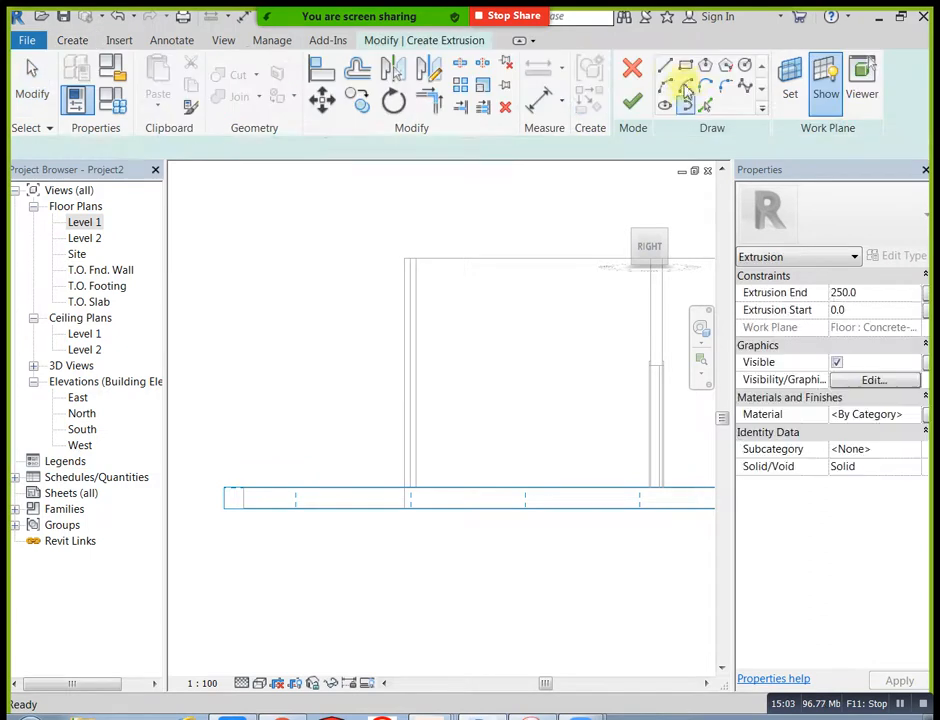
pyautogui.click(668, 73)
pyautogui.moveTo(525, 336)
pyautogui.mouseDown(button='middle')
pyautogui.moveTo(567, 420)
pyautogui.moveTo(527, 464)
pyautogui.mouseUp(button='middle')
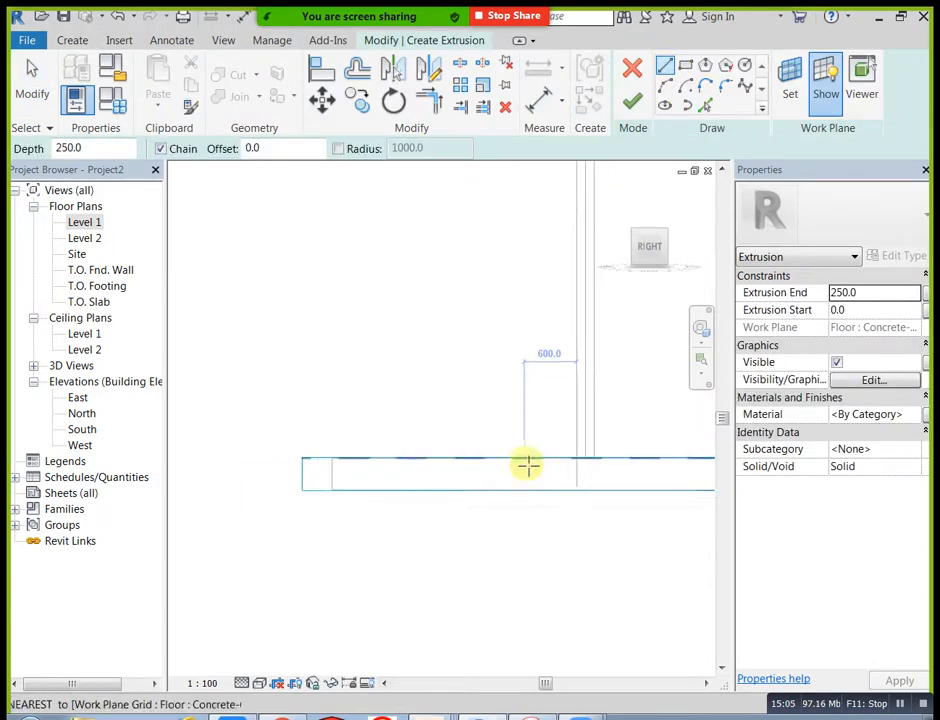
pyautogui.click(578, 458)
pyautogui.scroll(3, 545, 461)
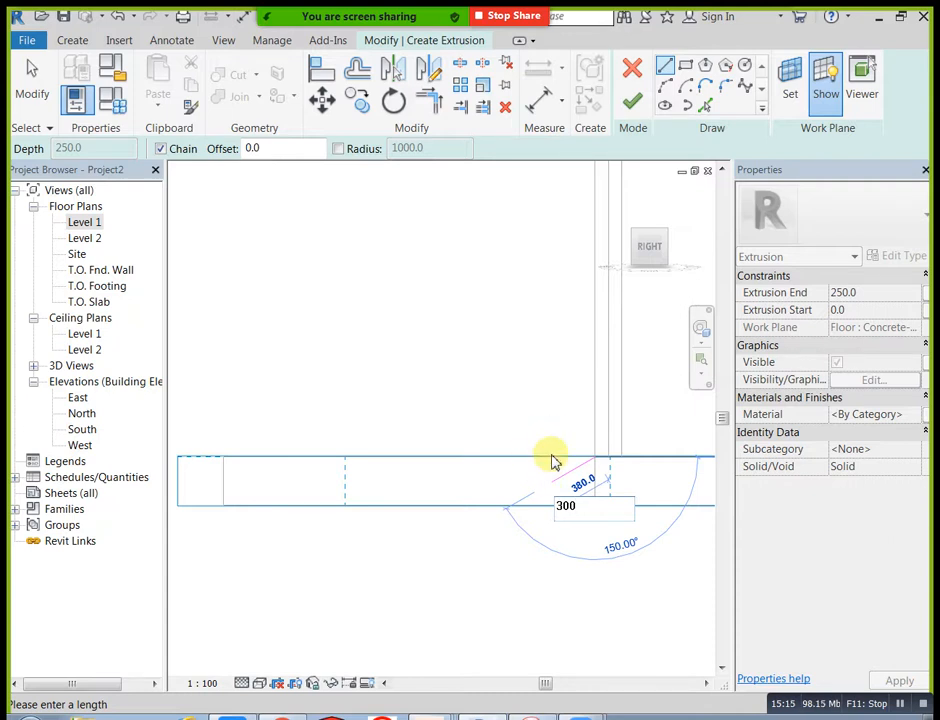
pyautogui.press('Escape')
pyautogui.press('Escape')
# Step: Sketch the first stair step outward from the wall's base corner along the floor top, with a 300 mm tread and 150 mm riser
pyautogui.click(665, 67)
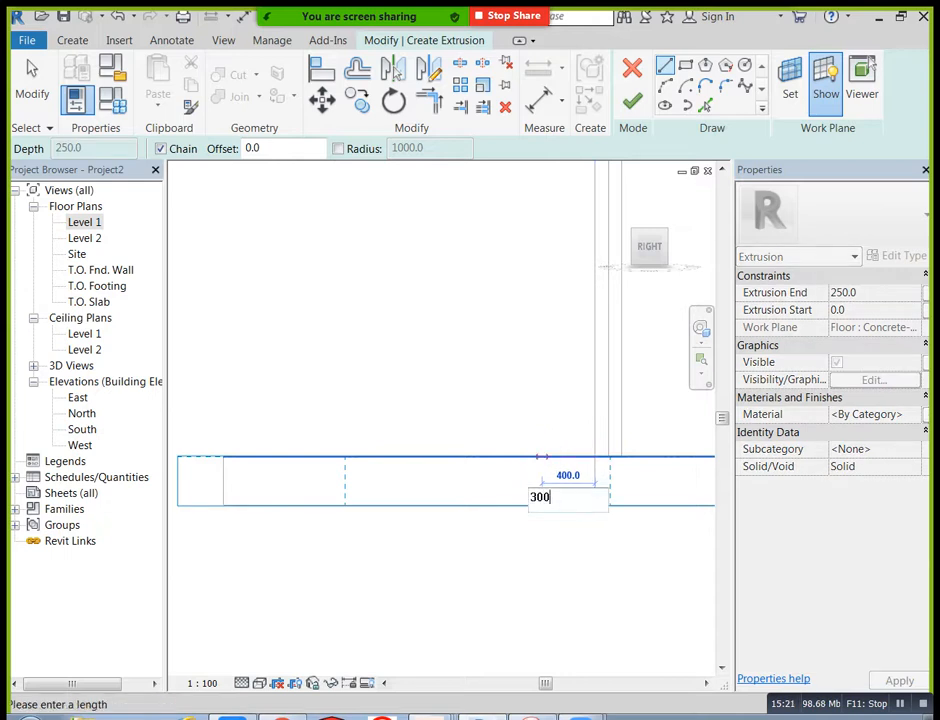
pyautogui.write('300')
pyautogui.press('Return')
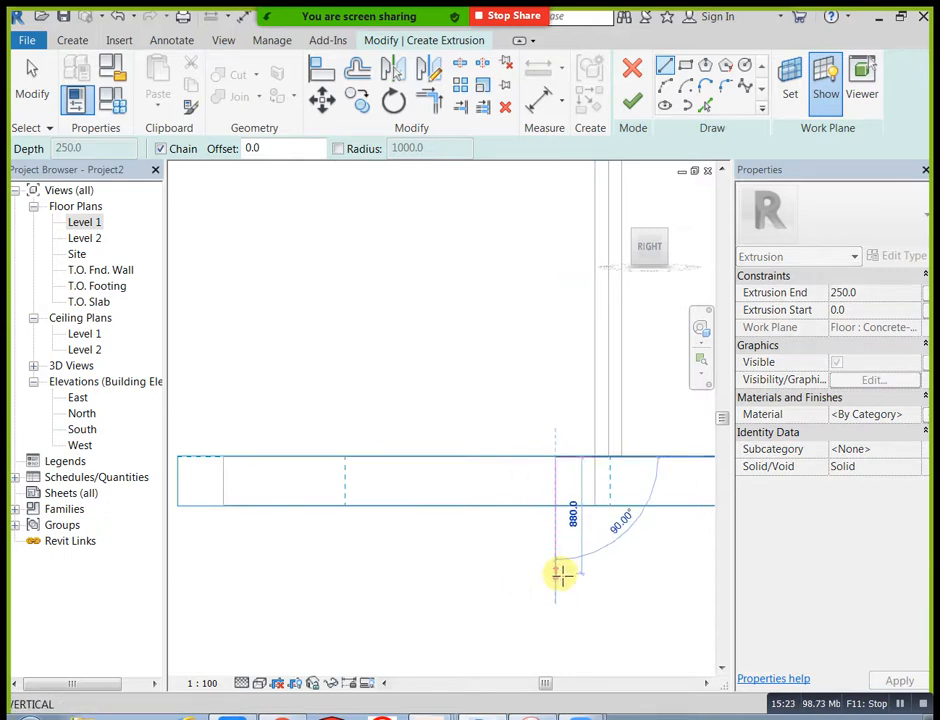
pyautogui.write('15')
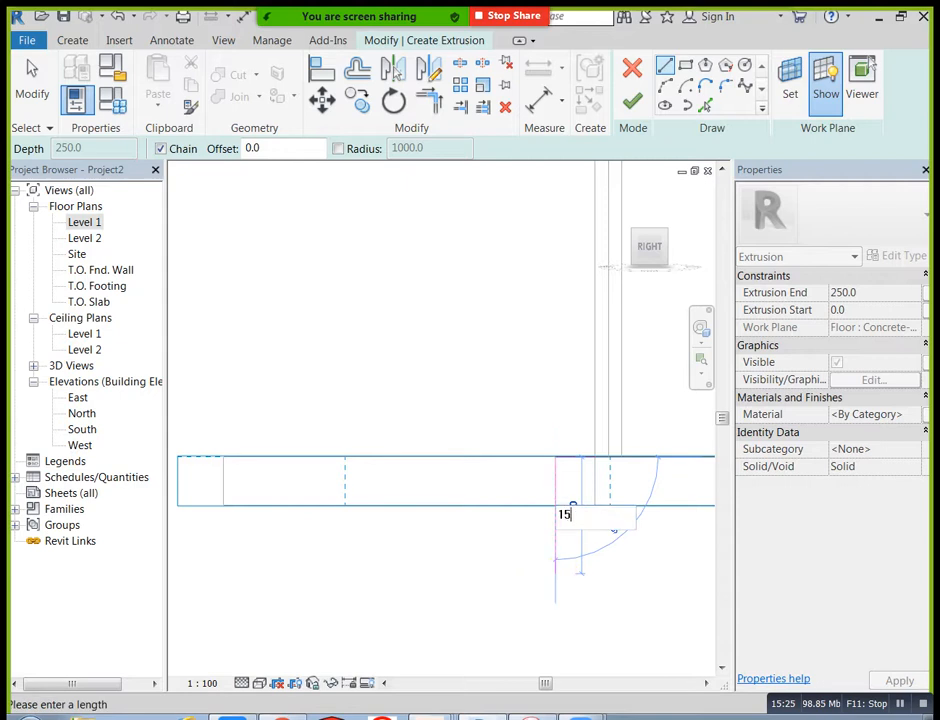
pyautogui.write('0')
pyautogui.press('Return')
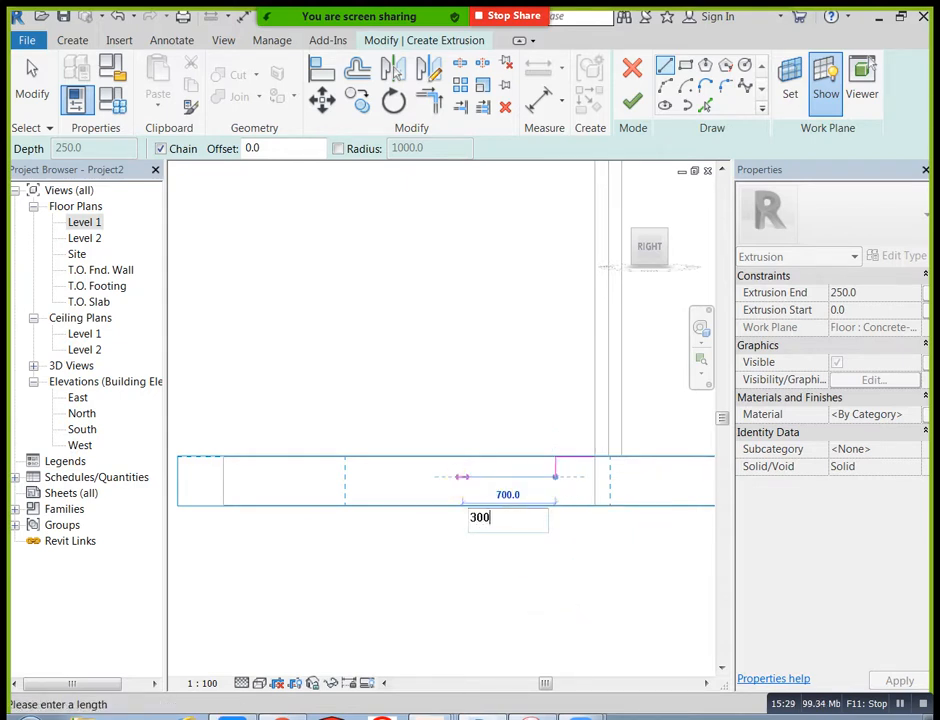
# Step: Continue the stair profile with a second step, using a 300 mm tread and a 150 mm riser
pyautogui.click(515, 476)
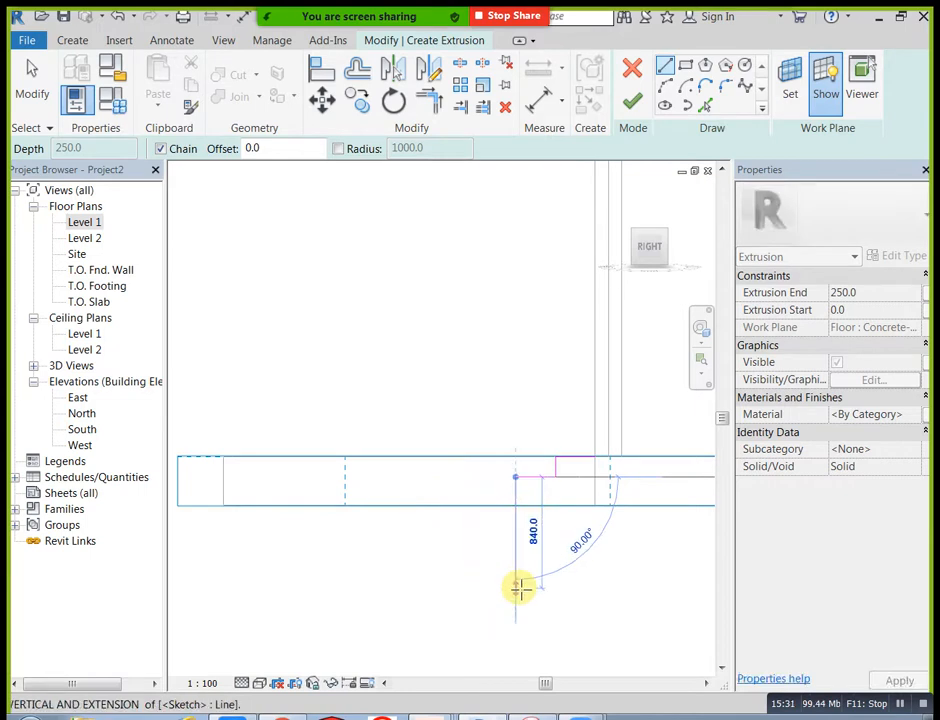
pyautogui.write('150')
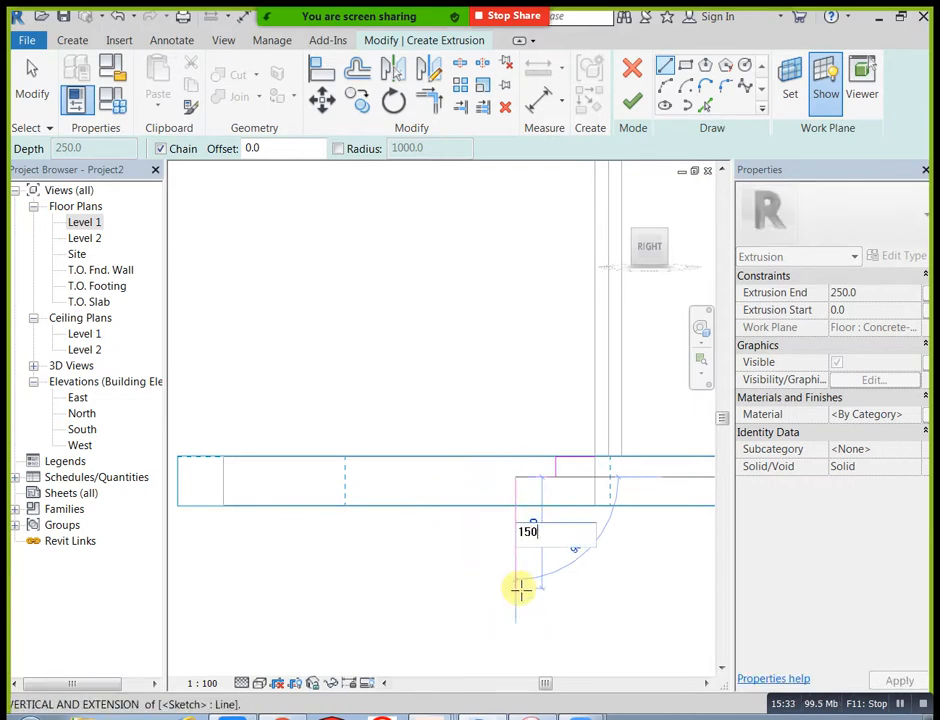
pyautogui.press('Return')
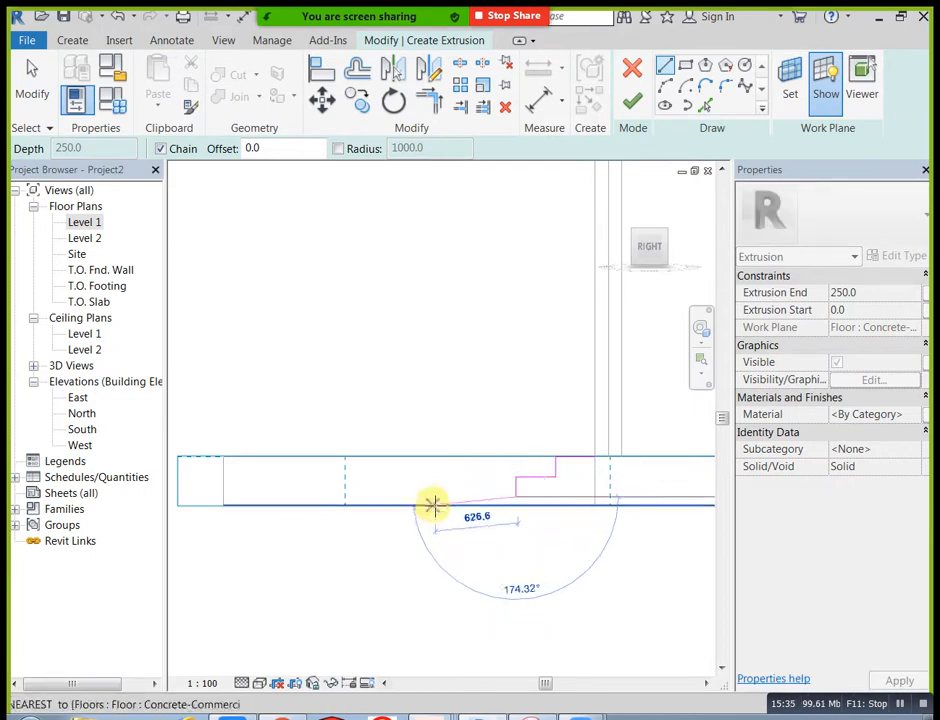
# Step: Add a third step to the stair profile with a 300 mm tread and a 150 mm riser down past the floor's underside
pyautogui.write('300')
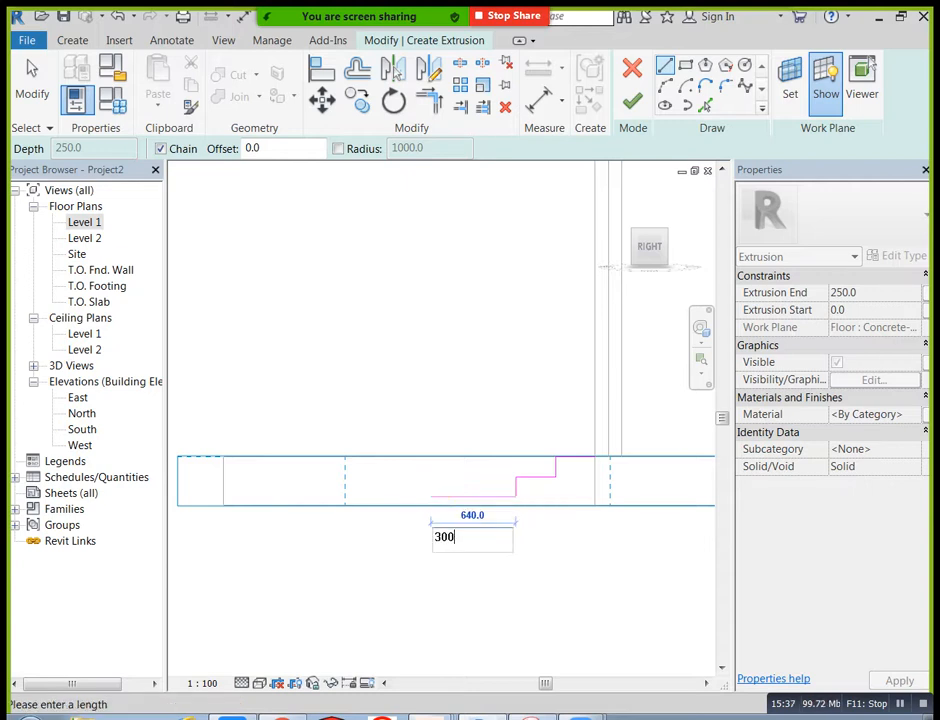
pyautogui.press('Return')
pyautogui.click(476, 497)
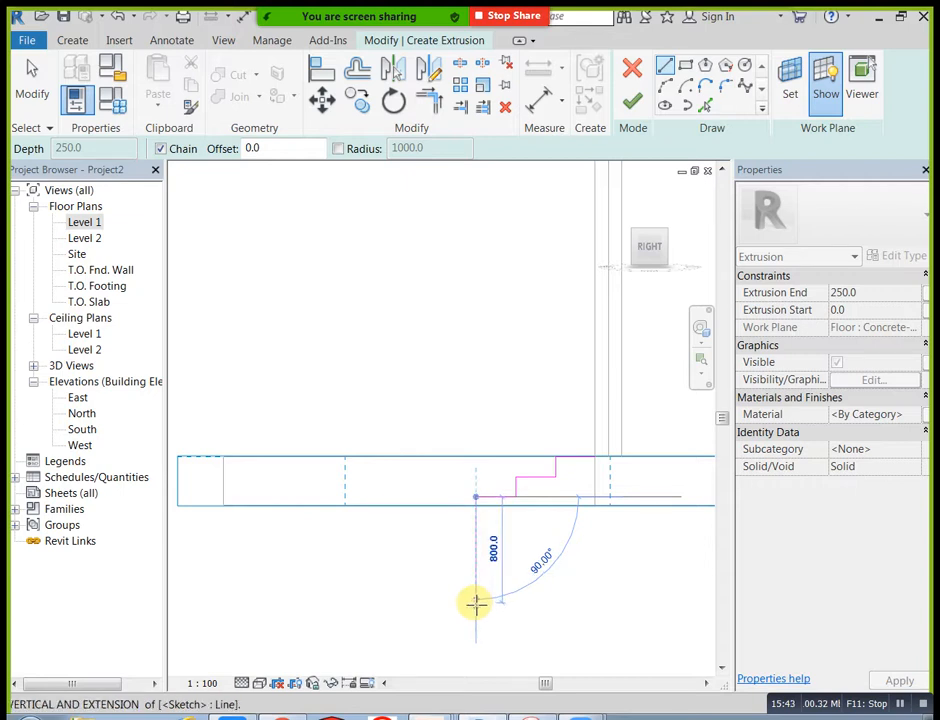
pyautogui.write('150')
pyautogui.press('Return')
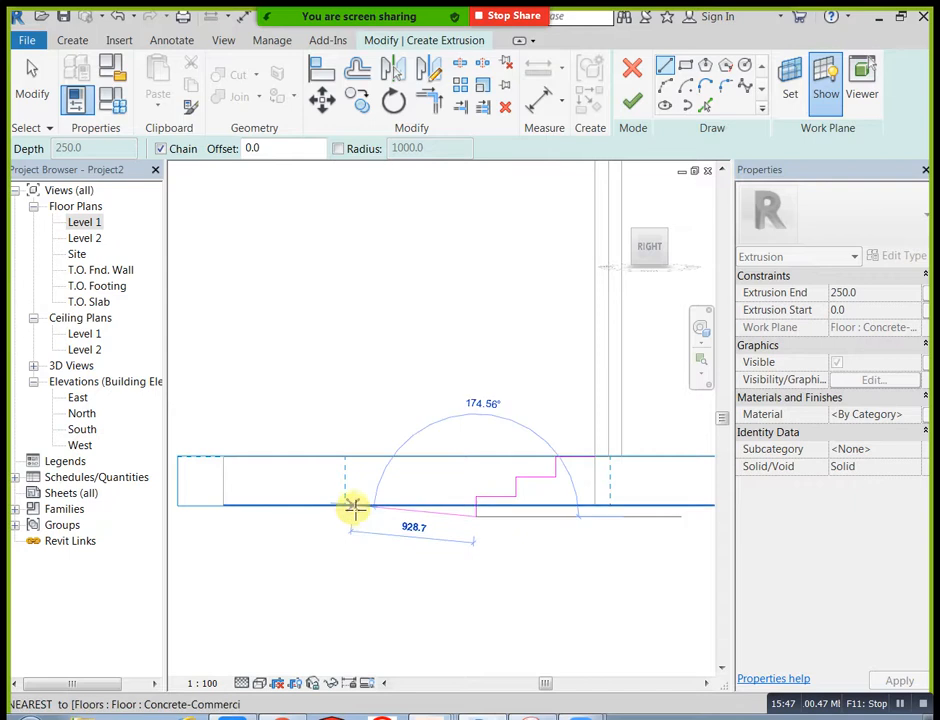
# Step: Add a fourth step to the stair profile with a 300 mm tread and a 150 mm riser
pyautogui.write('30')
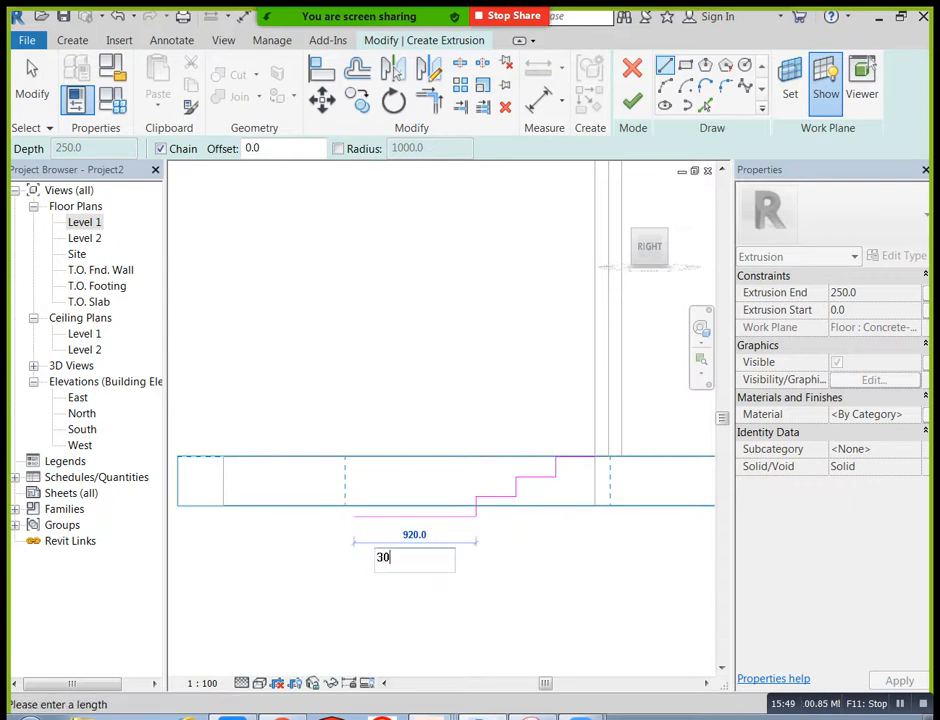
pyautogui.write('0')
pyautogui.press('Return')
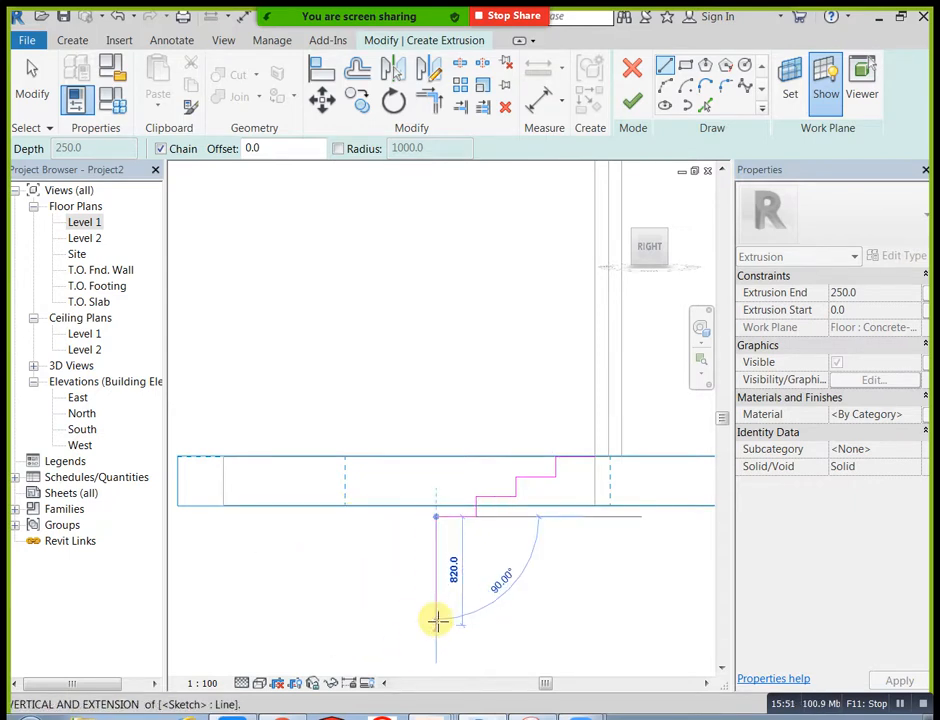
pyautogui.write('1')
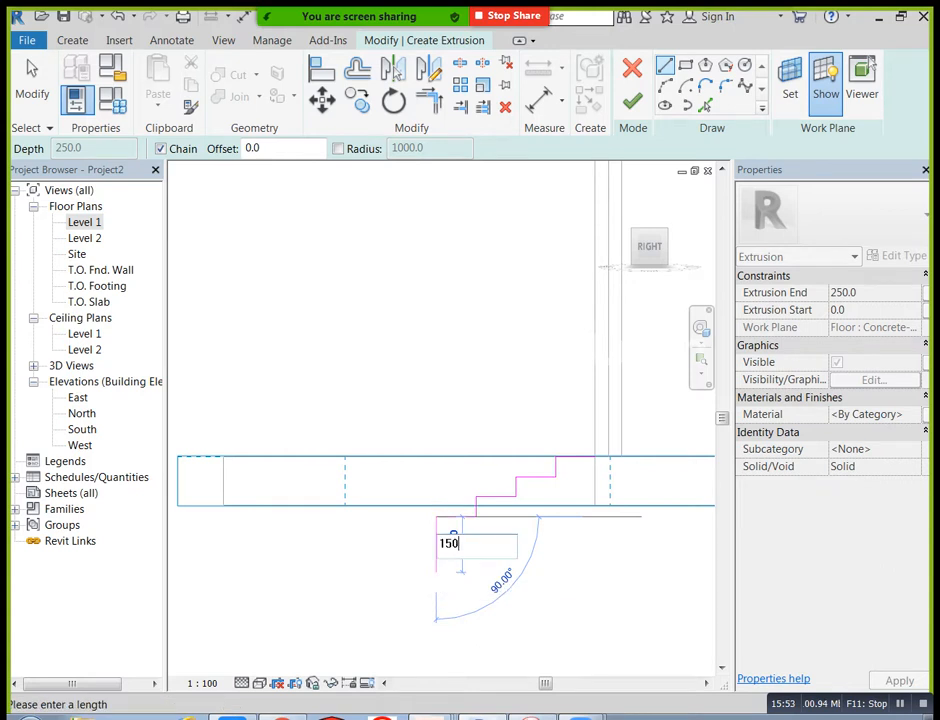
pyautogui.write('50')
pyautogui.press('Return')
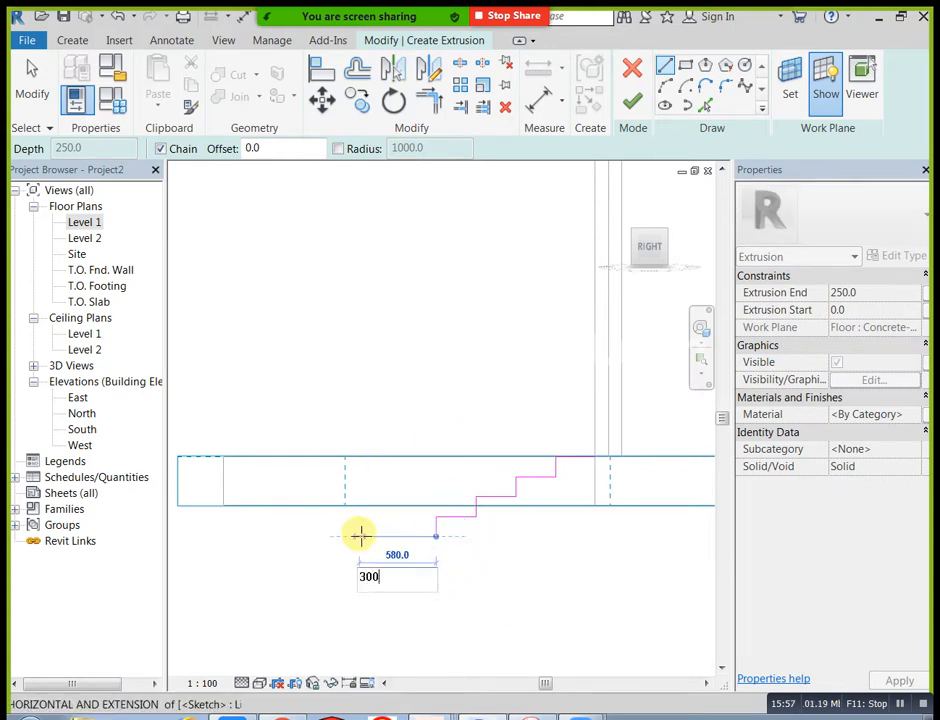
# Step: Add a fifth and lowest step to the stair profile with a 300 mm tread and a 150 mm riser
pyautogui.click(396, 537)
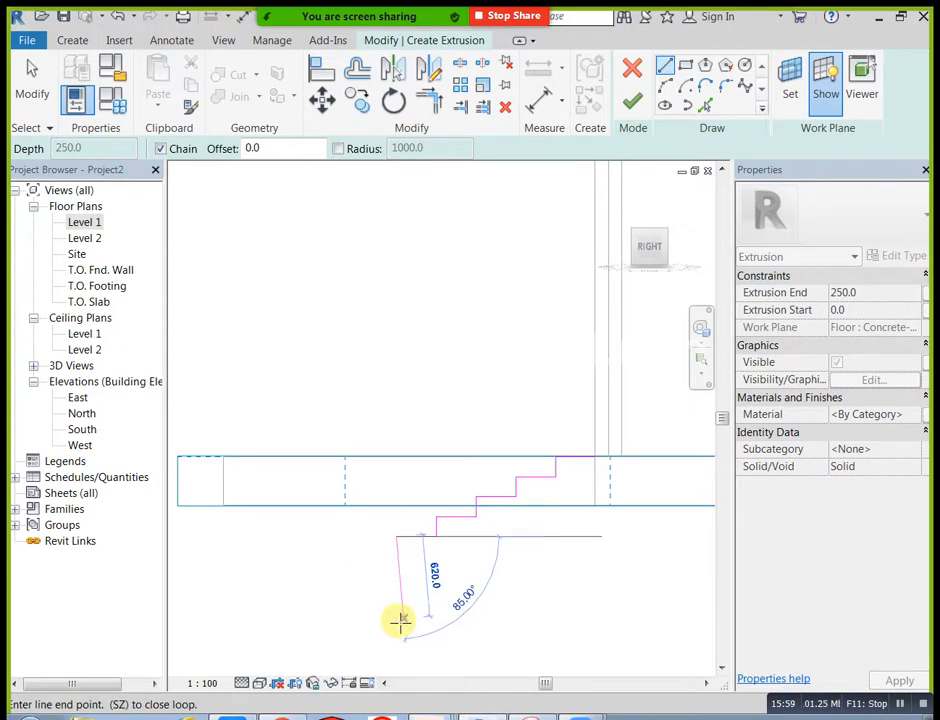
pyautogui.write('150')
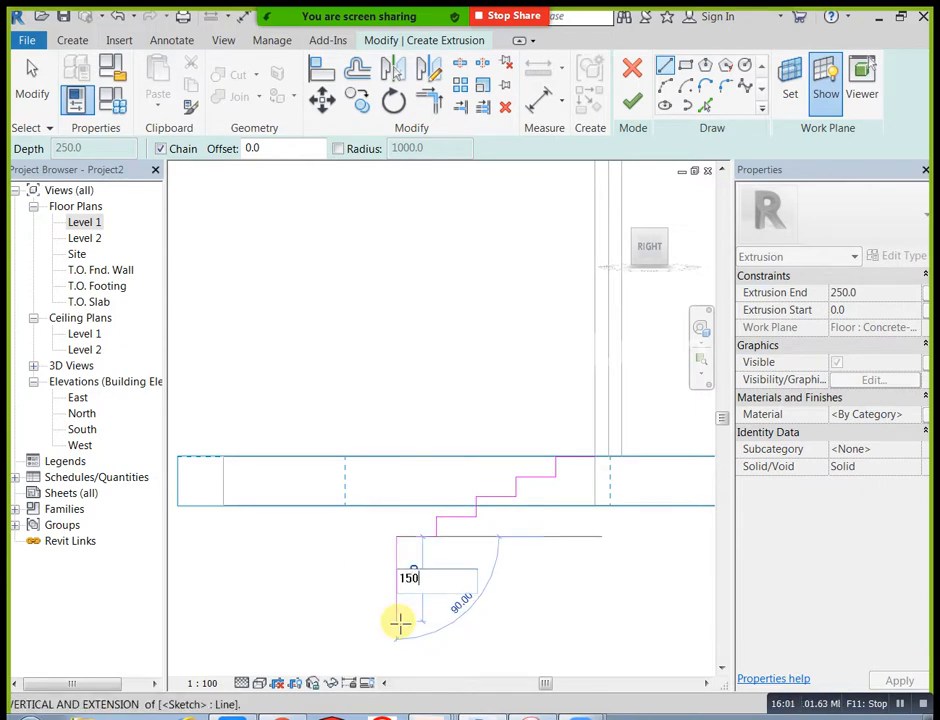
pyautogui.press('Return')
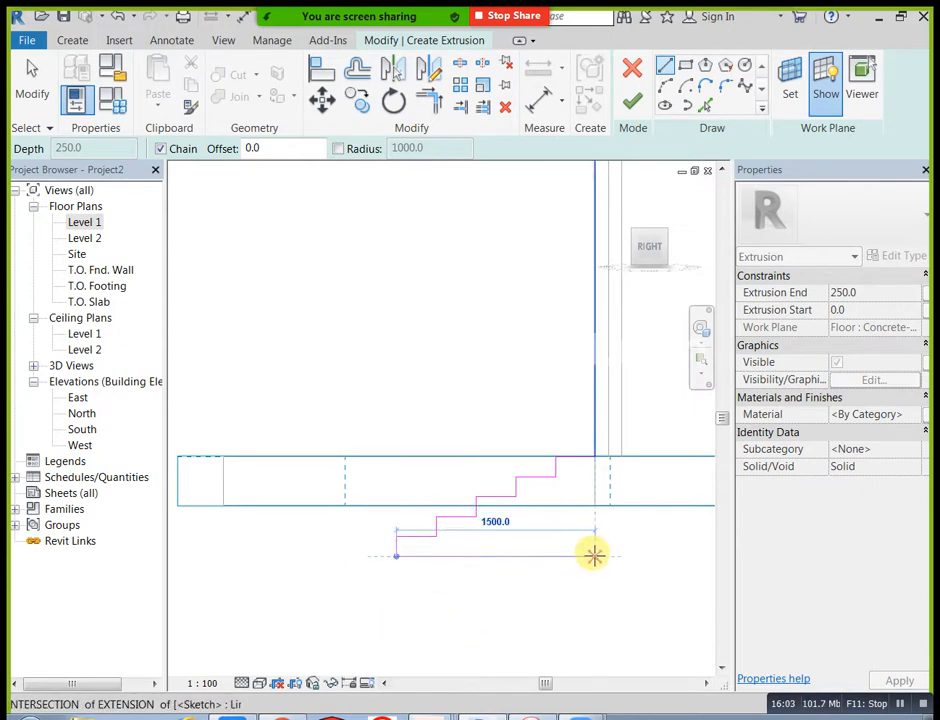
# Step: Close the stair profile with a 1500 mm base line and a vertical line up to the wall's base corner, and finish the extrusion sketch
pyautogui.click(594, 556)
pyautogui.click(594, 457)
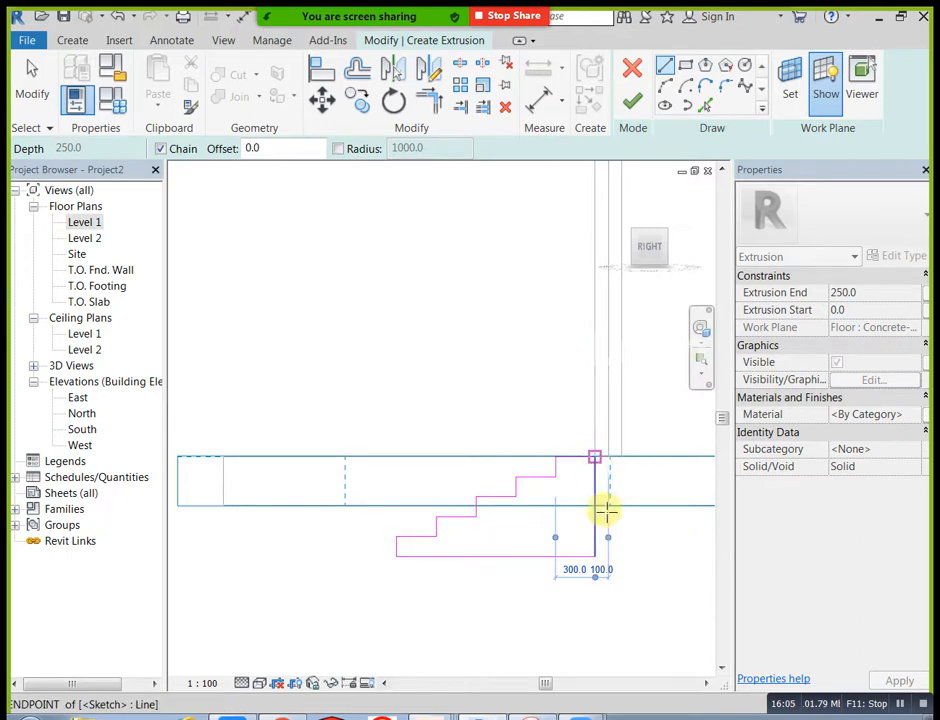
pyautogui.press('Escape')
pyautogui.press('Escape')
pyautogui.scroll(-2, 600, 576)
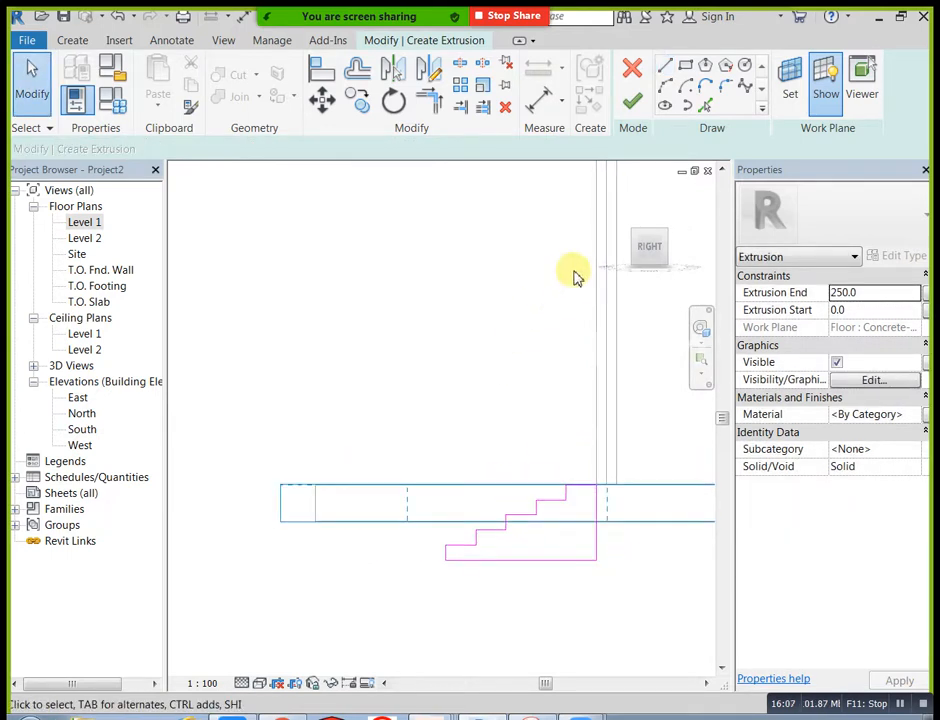
pyautogui.click(638, 108)
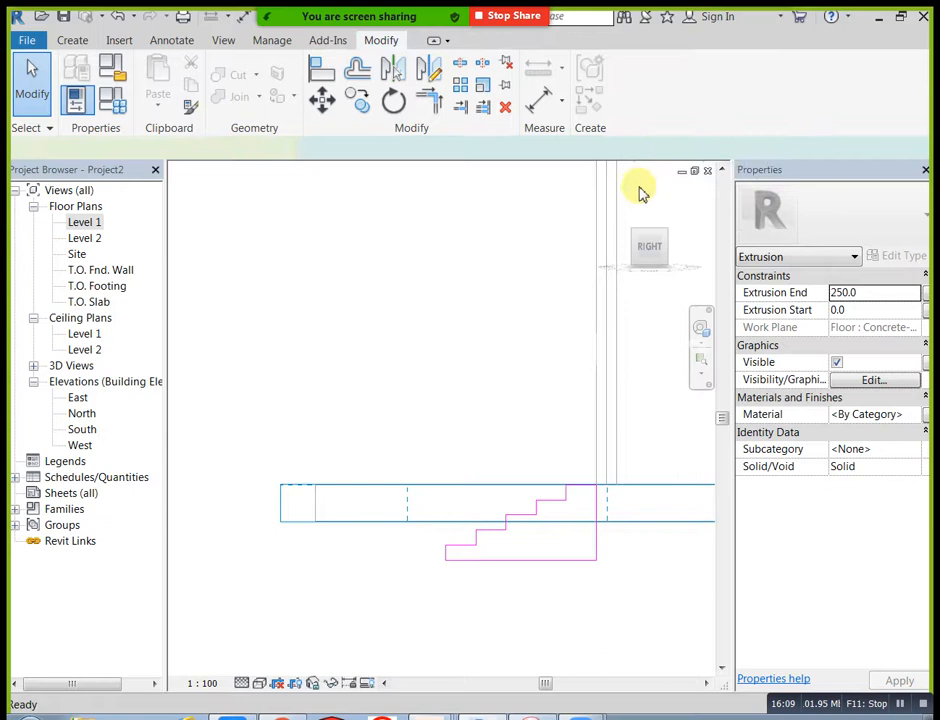
pyautogui.click(620, 198)
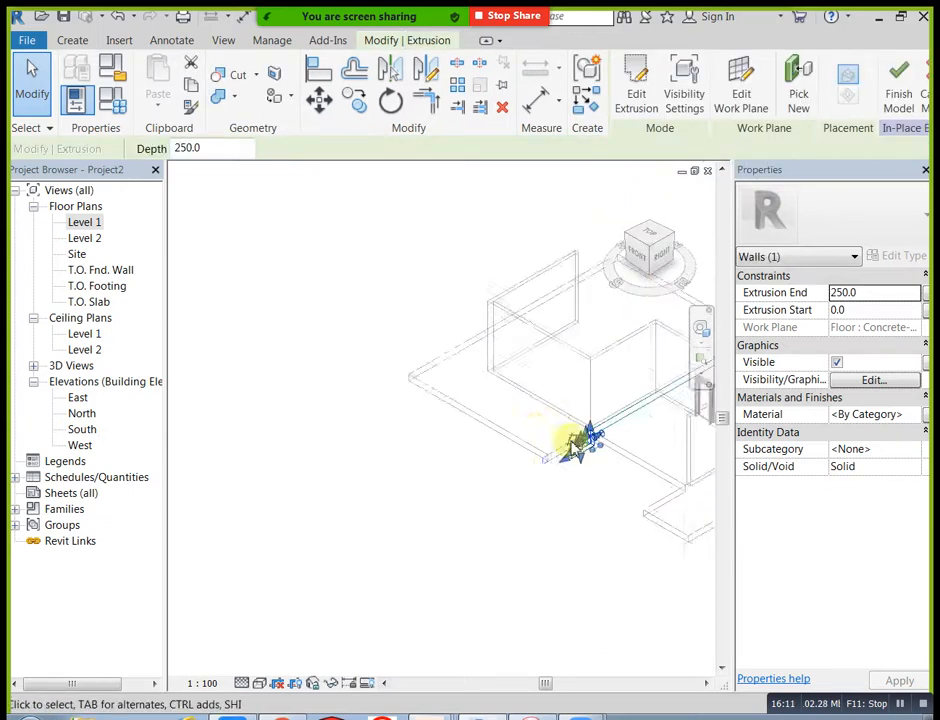
# Step: Stretch the stair extrusion sideways from the floor notch's one edge to the other, spanning the full recess width
pyautogui.scroll(4, 408, 507)
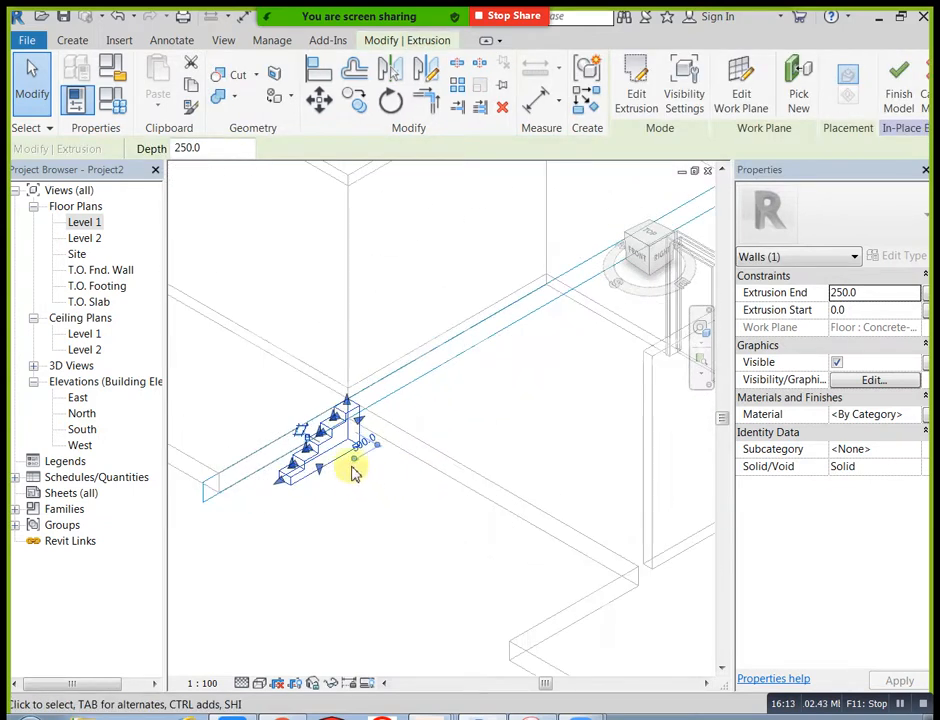
pyautogui.scroll(2, 337, 450)
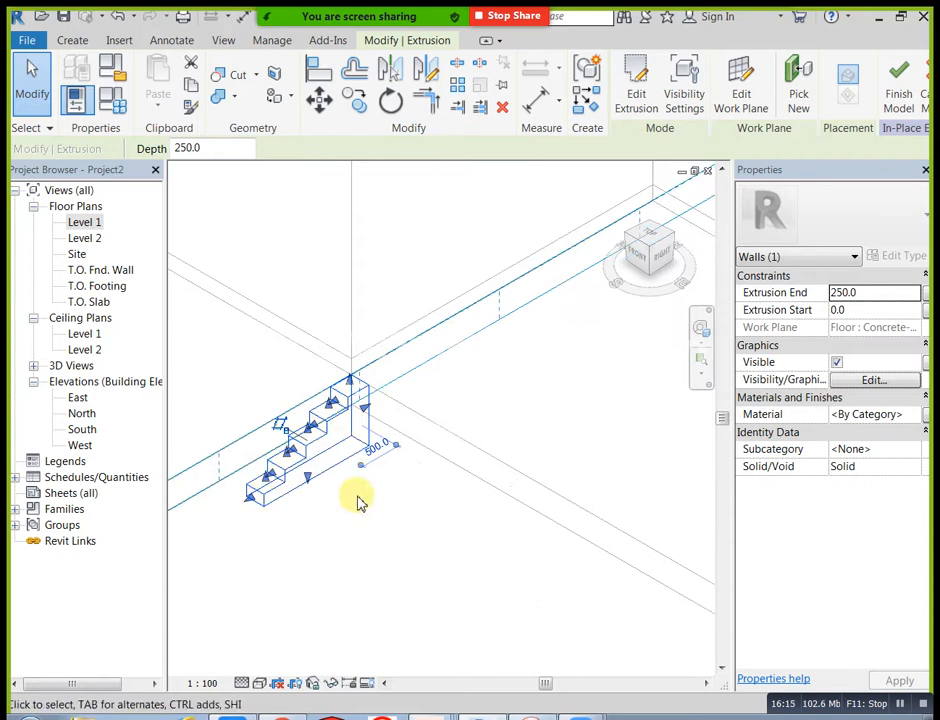
pyautogui.scroll(-1, 460, 503)
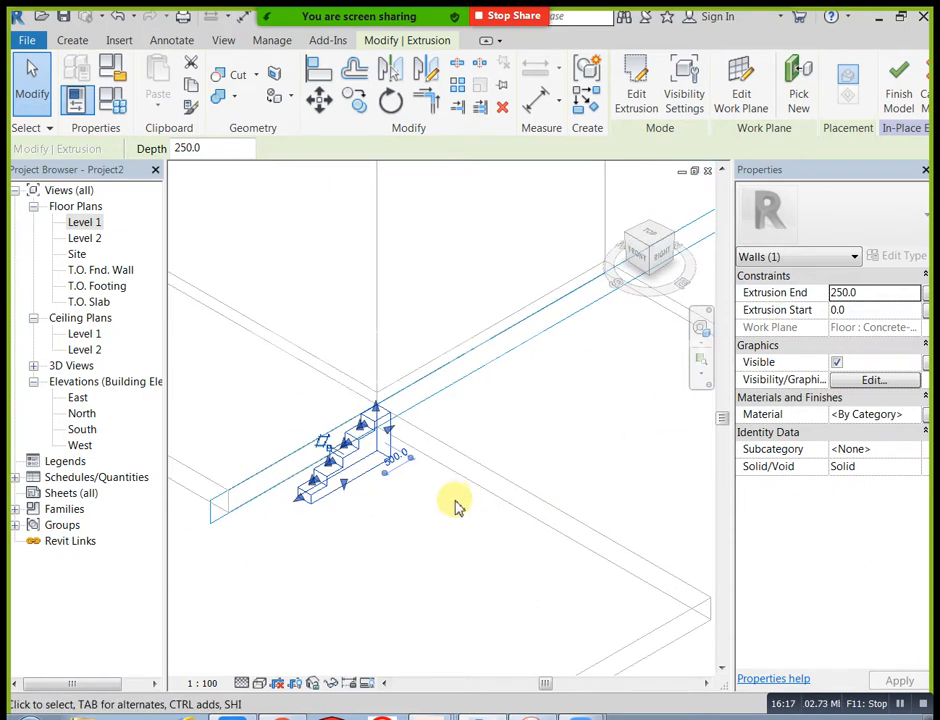
pyautogui.keyDown('shift'); pyautogui.moveTo(433, 530); pyautogui.dragTo(485, 532, button='middle'); pyautogui.keyUp('shift')
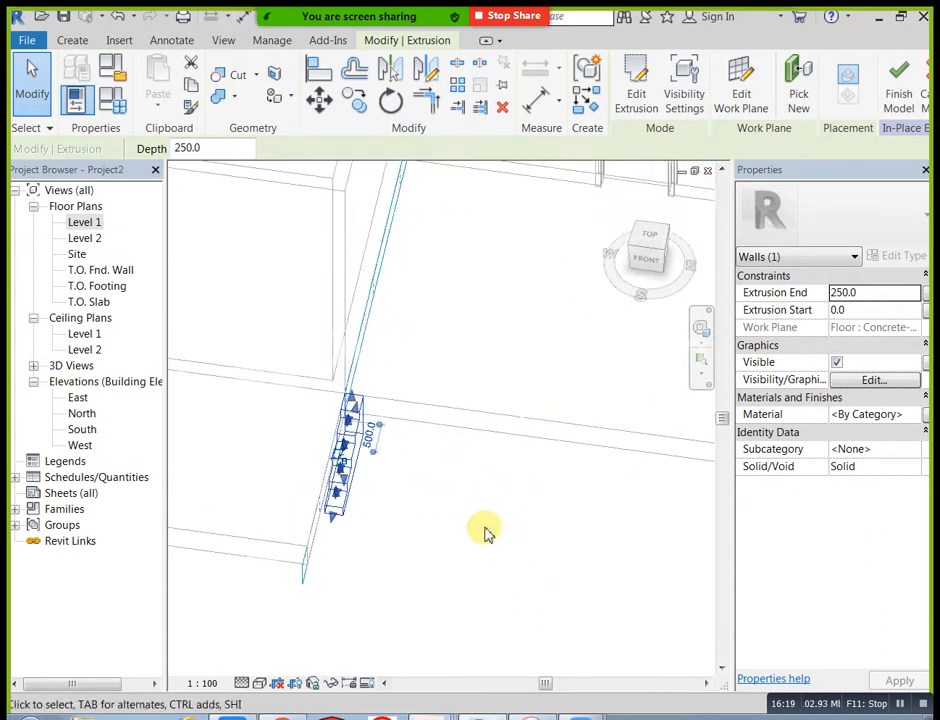
pyautogui.press('Escape')
pyautogui.click(371, 485)
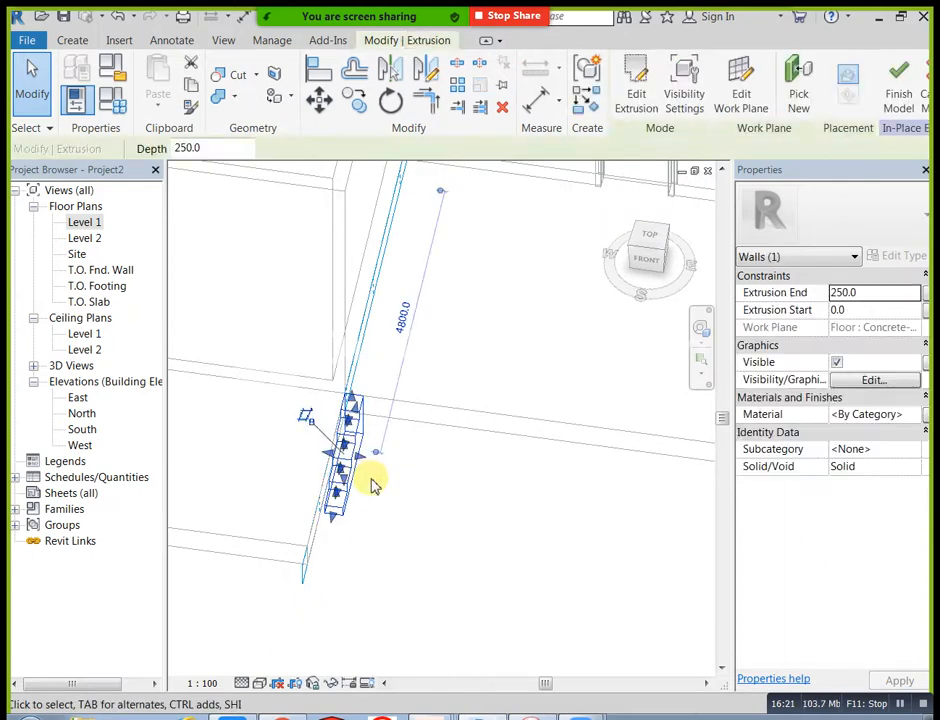
pyautogui.moveTo(365, 458); pyautogui.dragTo(604, 522)
pyautogui.moveTo(472, 493); pyautogui.dragTo(630, 532)
pyautogui.press('Escape')
pyautogui.scroll(-3, 490, 543)
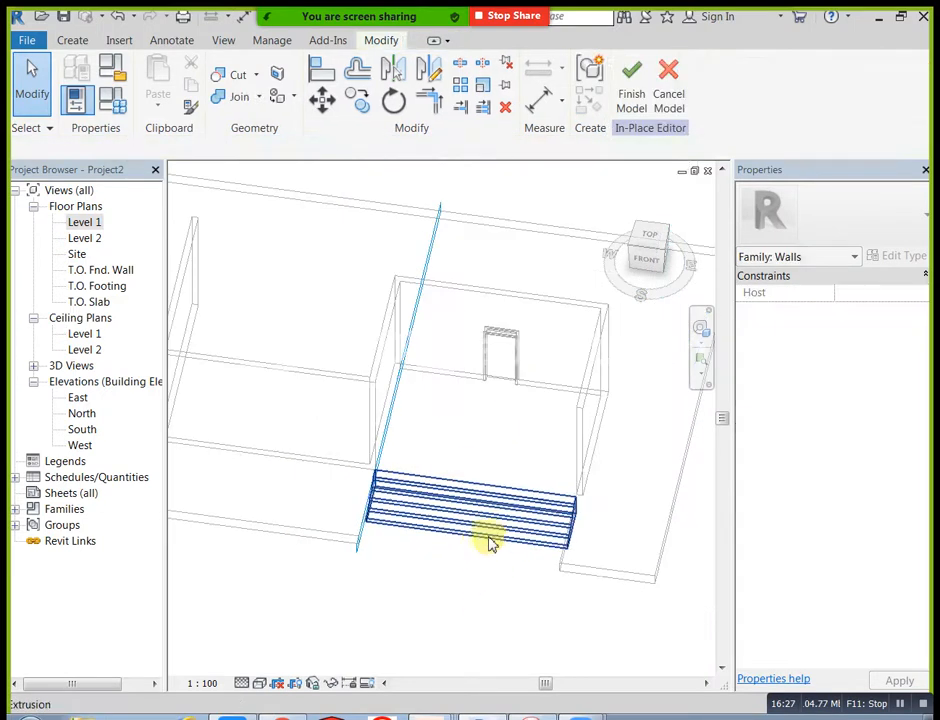
# Step: Finish the in-place stair model and switch the 3D view to a realistic, textured visual style
pyautogui.click(627, 97)
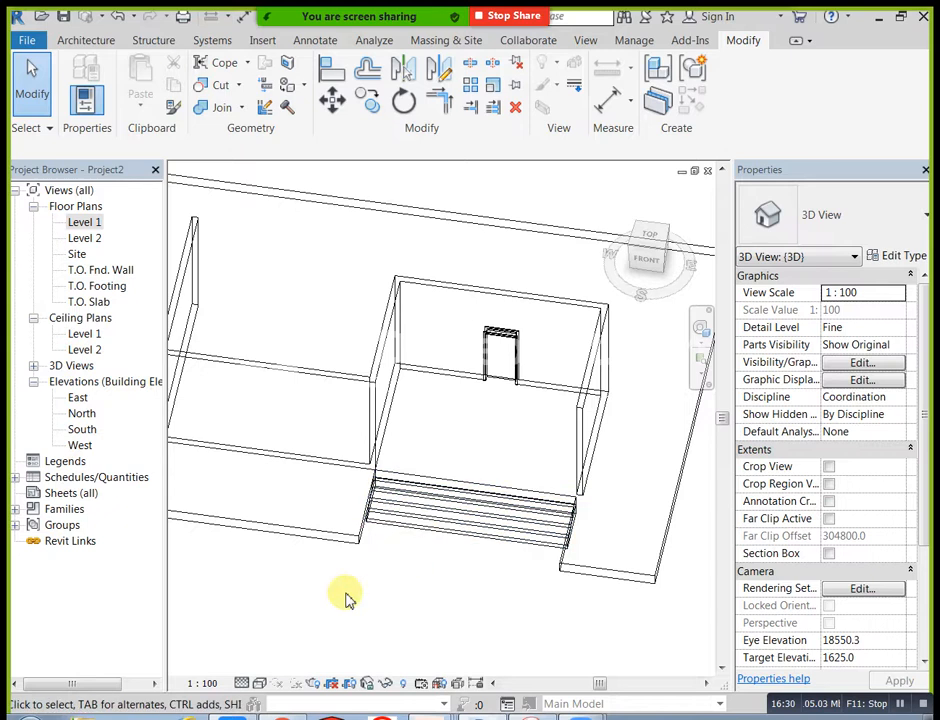
pyautogui.click(262, 685)
pyautogui.click(275, 645)
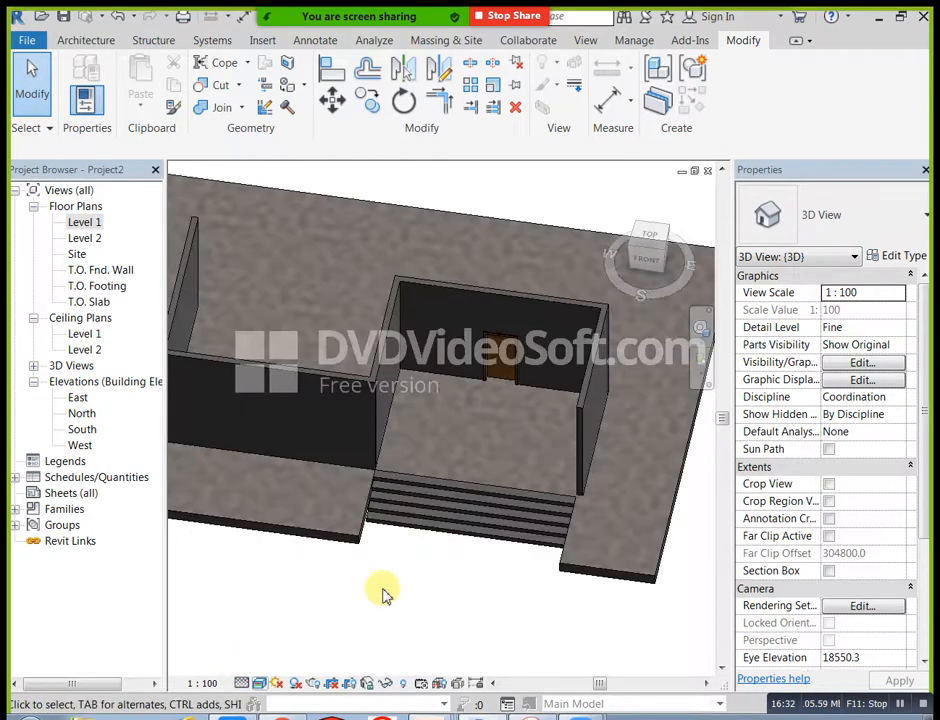
pyautogui.keyDown('shift'); pyautogui.moveTo(447, 617); pyautogui.dragTo(401, 554, button='middle'); pyautogui.keyUp('shift')
pyautogui.scroll(3, 420, 572)
pyautogui.scroll(2, 399, 535)
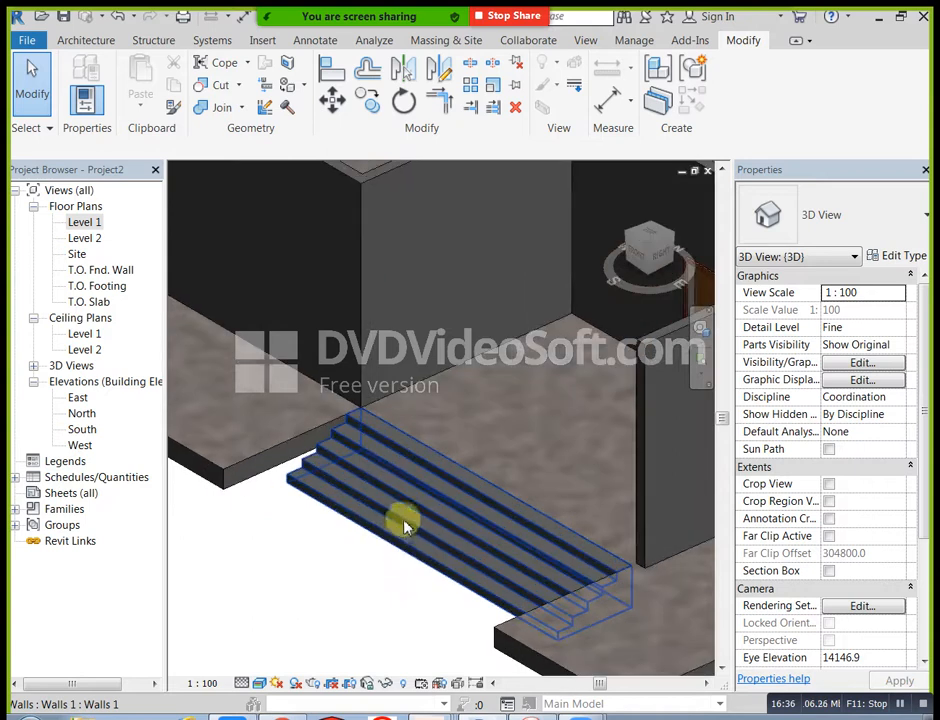
pyautogui.scroll(1, 418, 494)
pyautogui.keyDown('shift'); pyautogui.moveTo(380, 546); pyautogui.dragTo(538, 447, button='middle'); pyautogui.keyUp('shift')
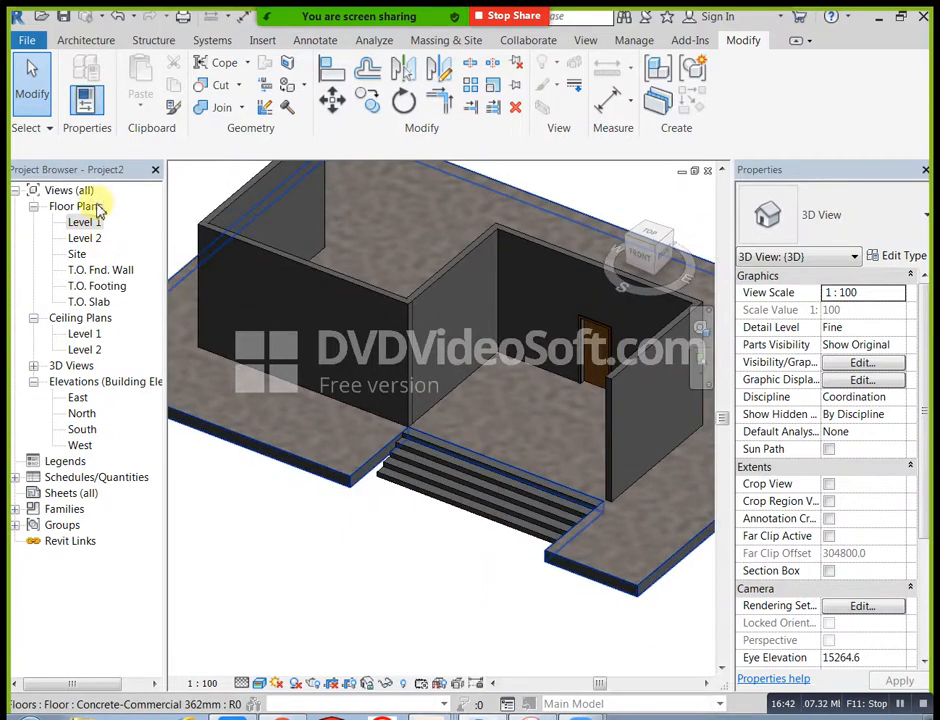
# Step: Start another in-place model in the Walls category, accepting the suggested name
pyautogui.click(110, 46)
pyautogui.click(225, 86)
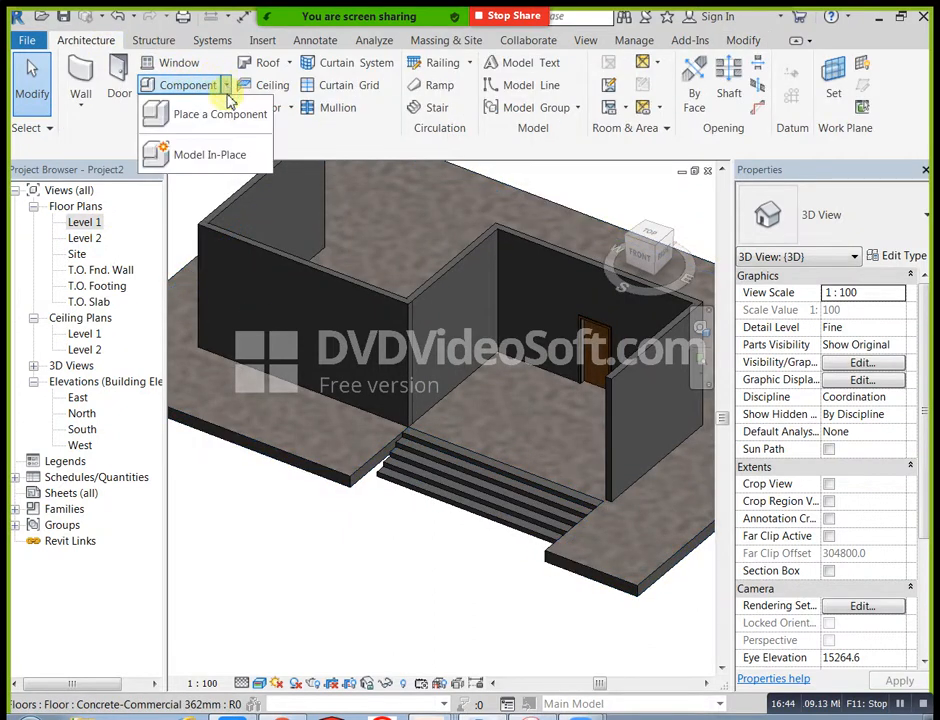
pyautogui.click(233, 151)
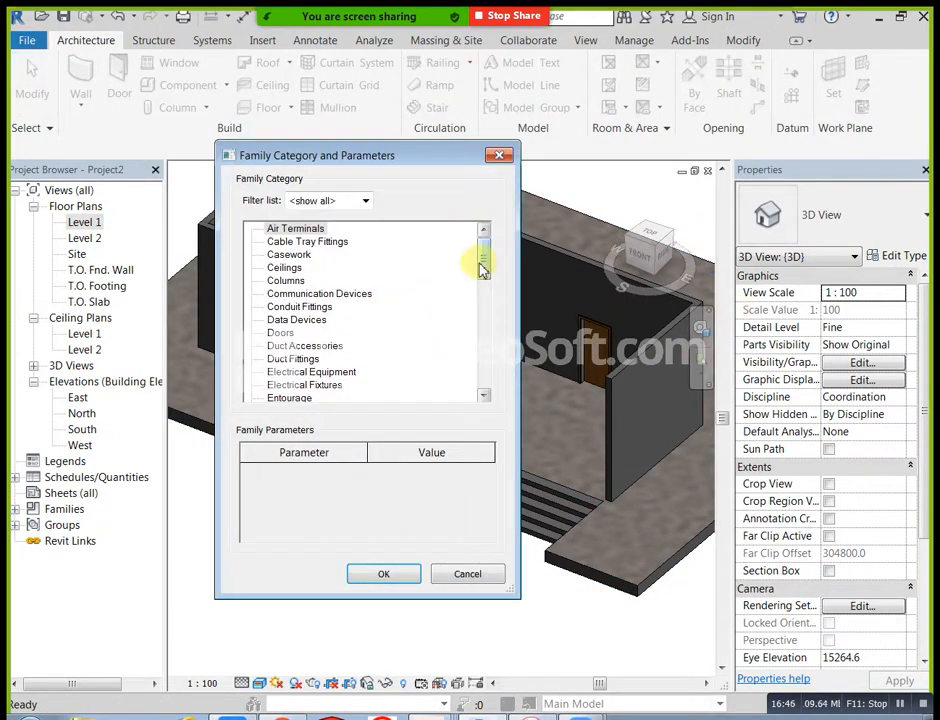
pyautogui.moveTo(482, 264); pyautogui.dragTo(492, 386)
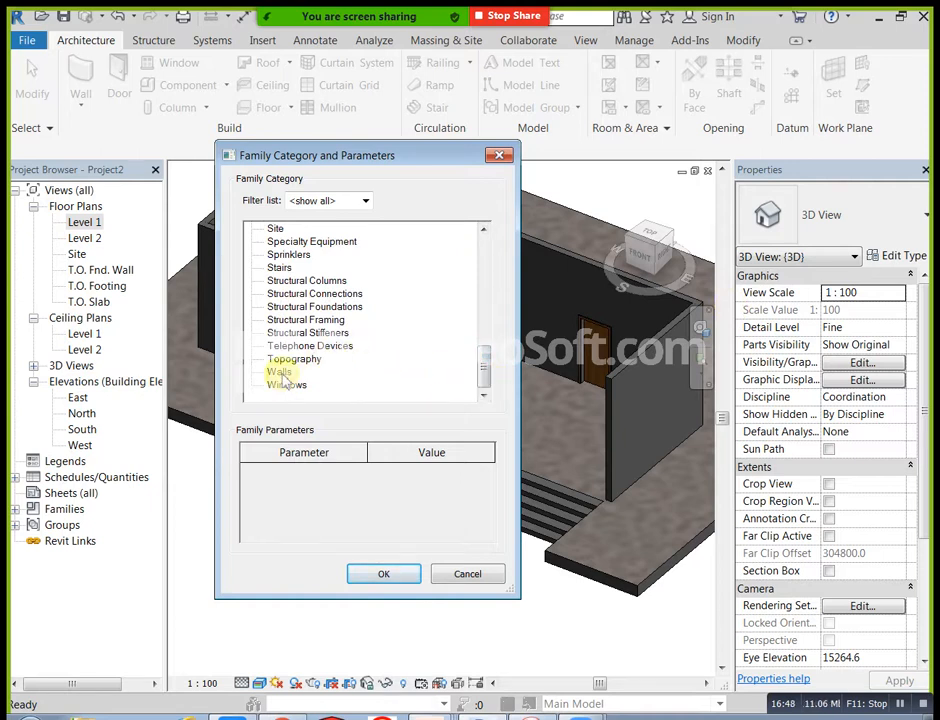
pyautogui.click(385, 578)
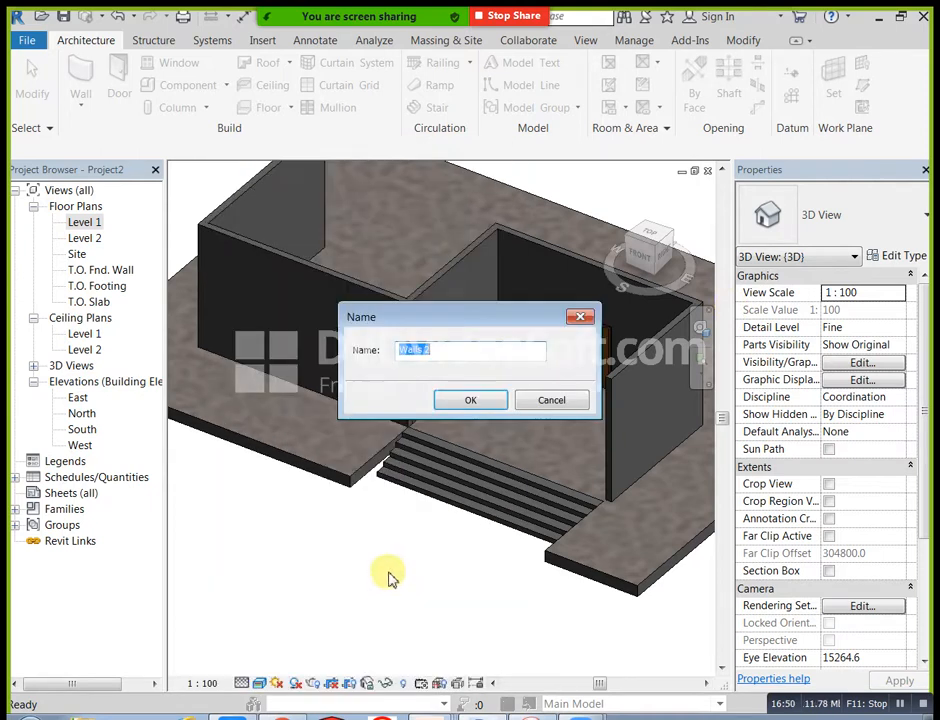
pyautogui.click(481, 402)
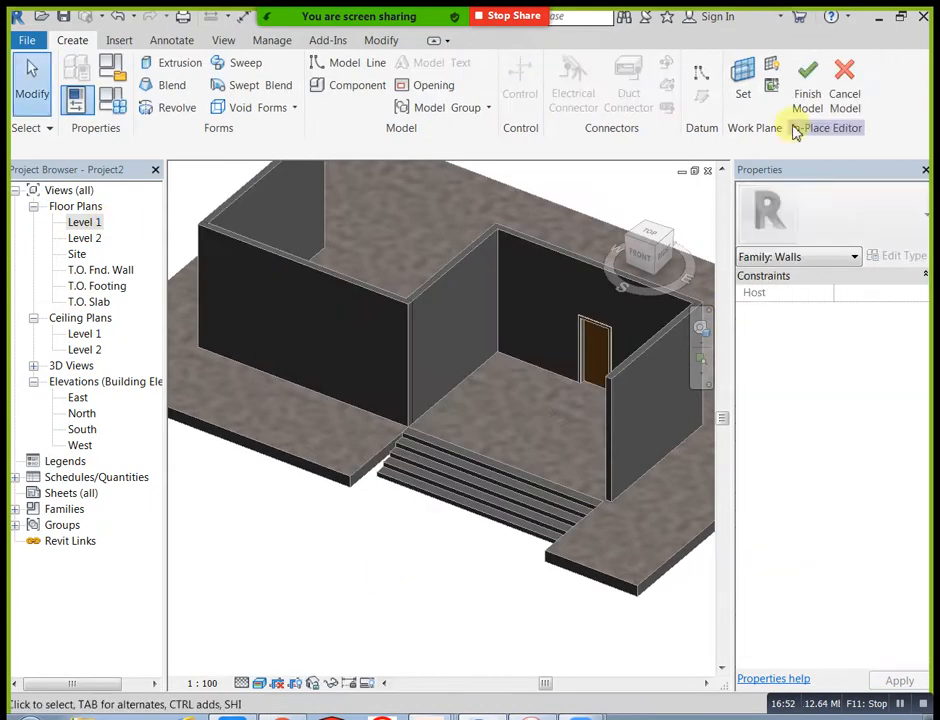
# Step: In the Level 1 plan, start an extrusion sketch by picking the outer faces of the left room's walls and the recess's back wall
pyautogui.doubleClick(104, 223)
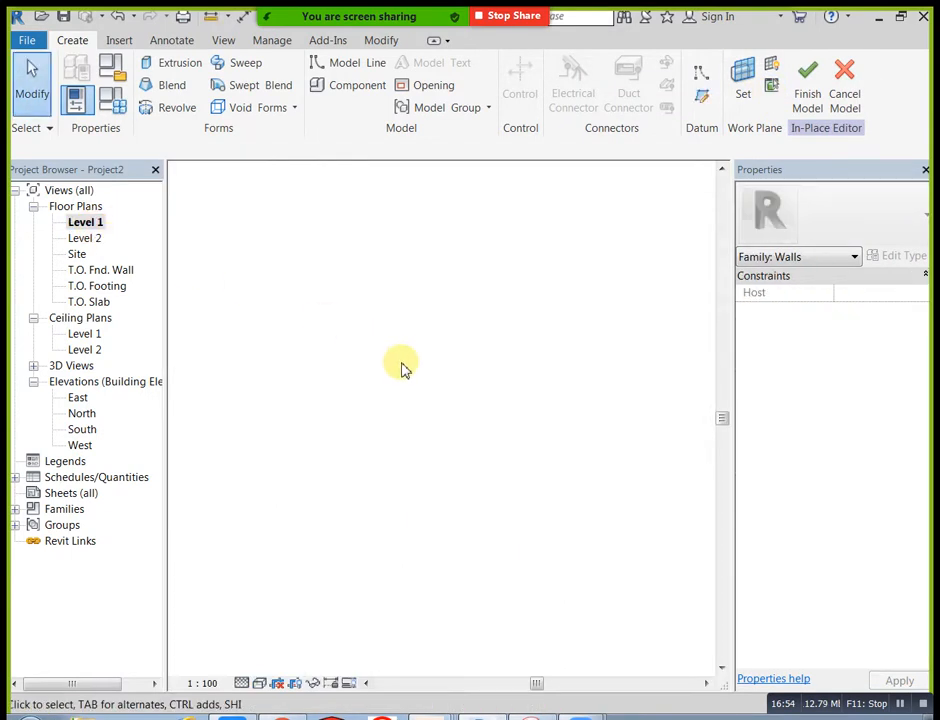
pyautogui.click(165, 62)
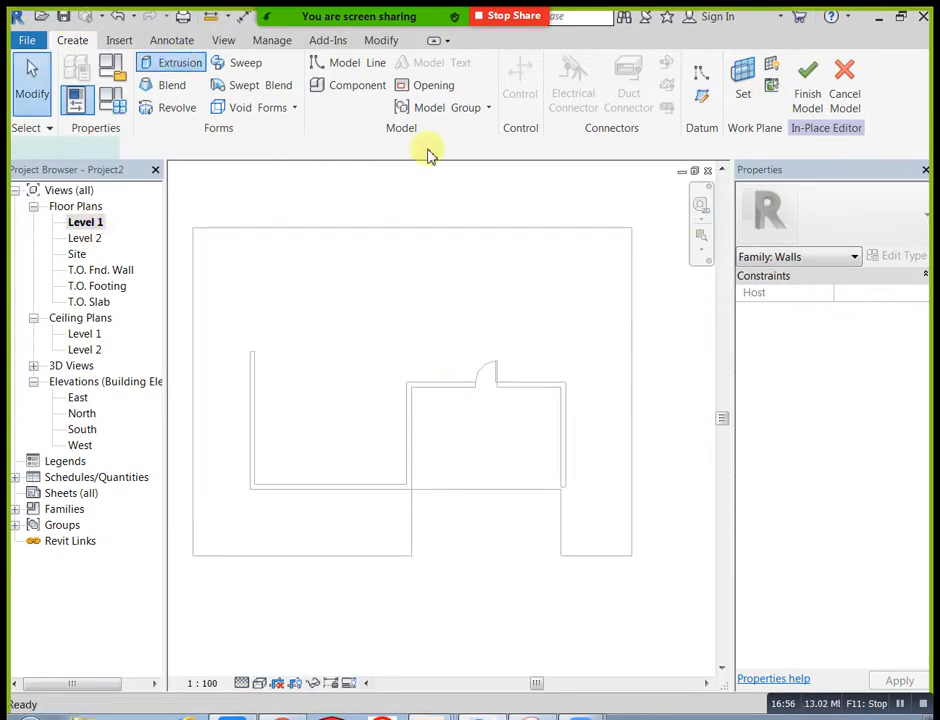
pyautogui.click(704, 105)
pyautogui.click(249, 413)
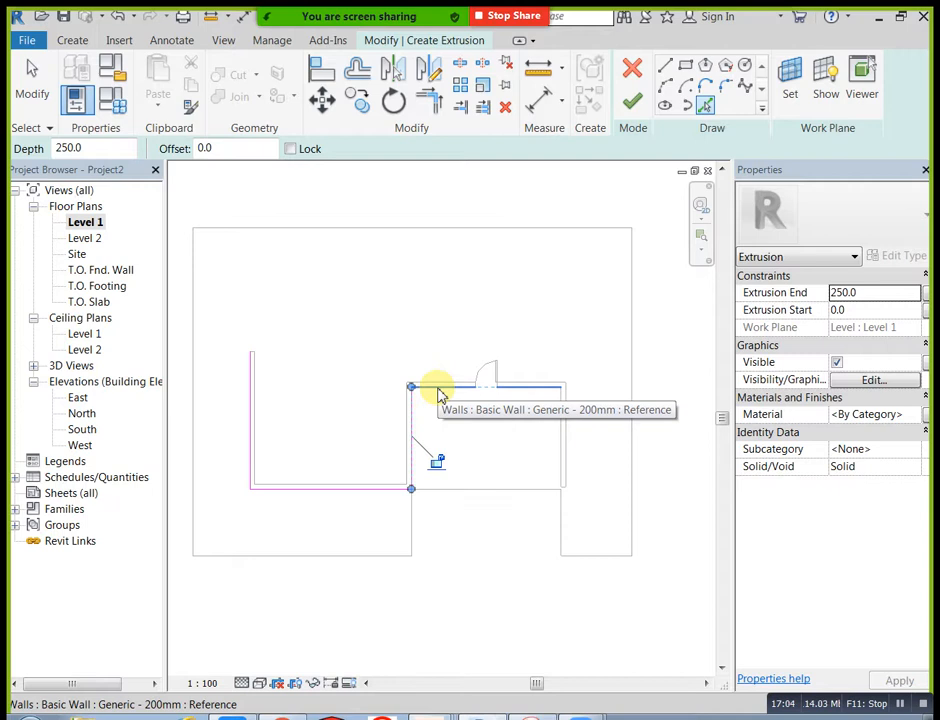
pyautogui.click(440, 395)
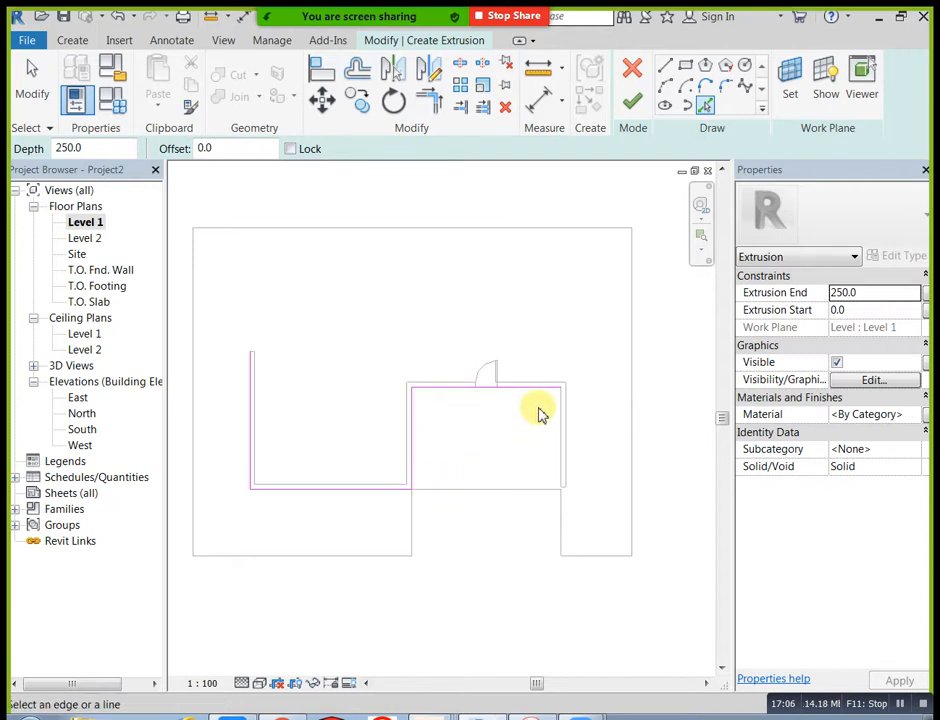
# Step: Shorten the sketch line along the recess's back wall to the near edge of the door opening
pyautogui.scroll(2, 540, 415)
pyautogui.press('Escape')
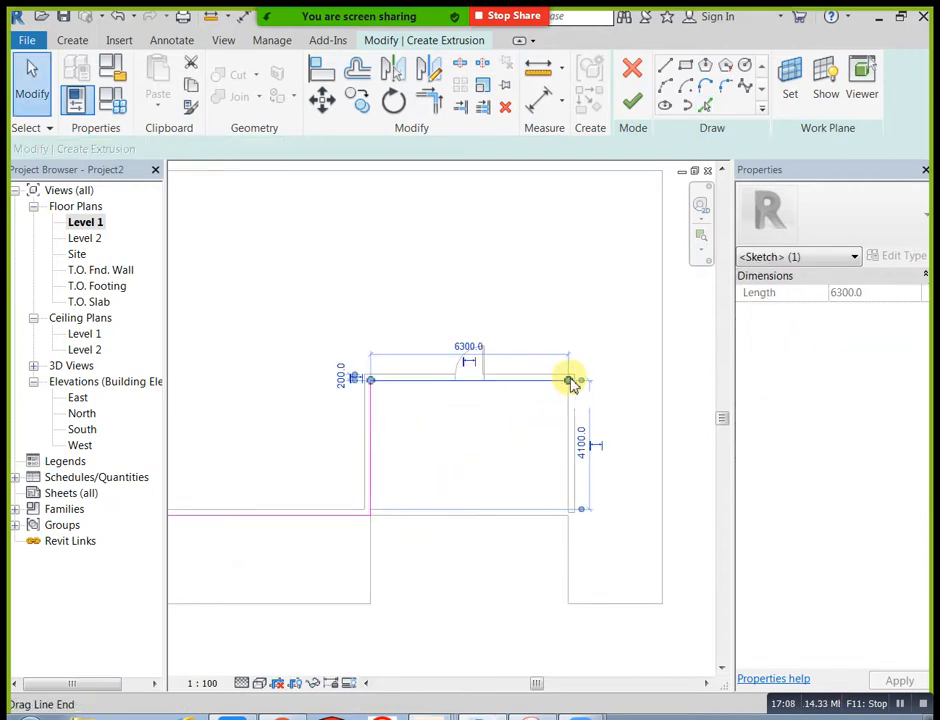
pyautogui.moveTo(570, 381); pyautogui.dragTo(549, 380)
pyautogui.moveTo(468, 380); pyautogui.dragTo(456, 380)
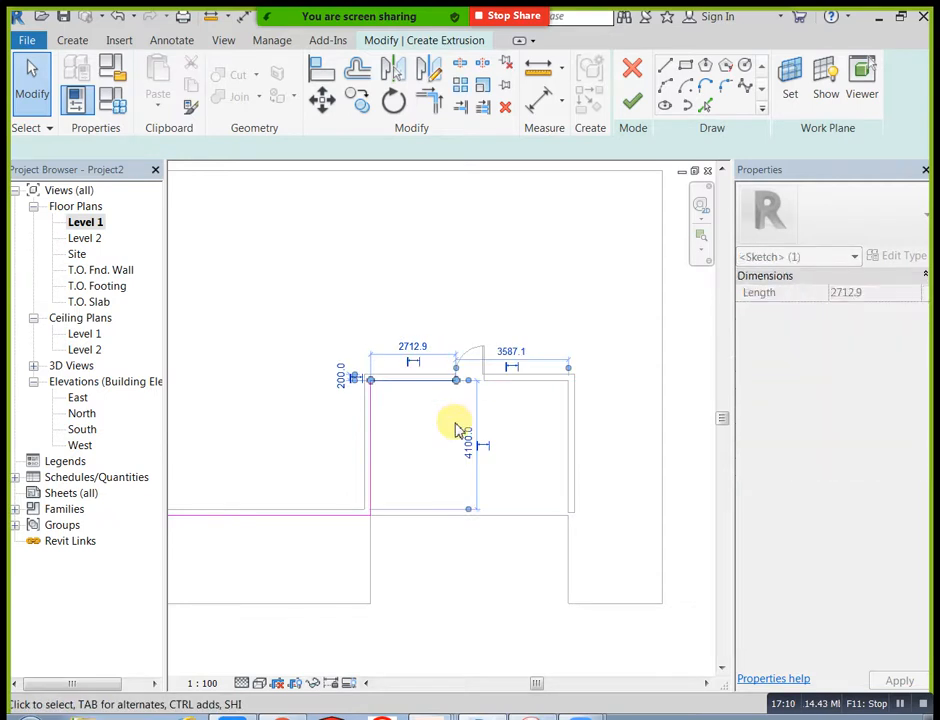
# Step: Delete the sketch lines on the recess's back and side walls, and try to finish the remaining L-shaped extrusion sketch
pyautogui.click(456, 426)
pyautogui.click(418, 381)
pyautogui.click(383, 470)
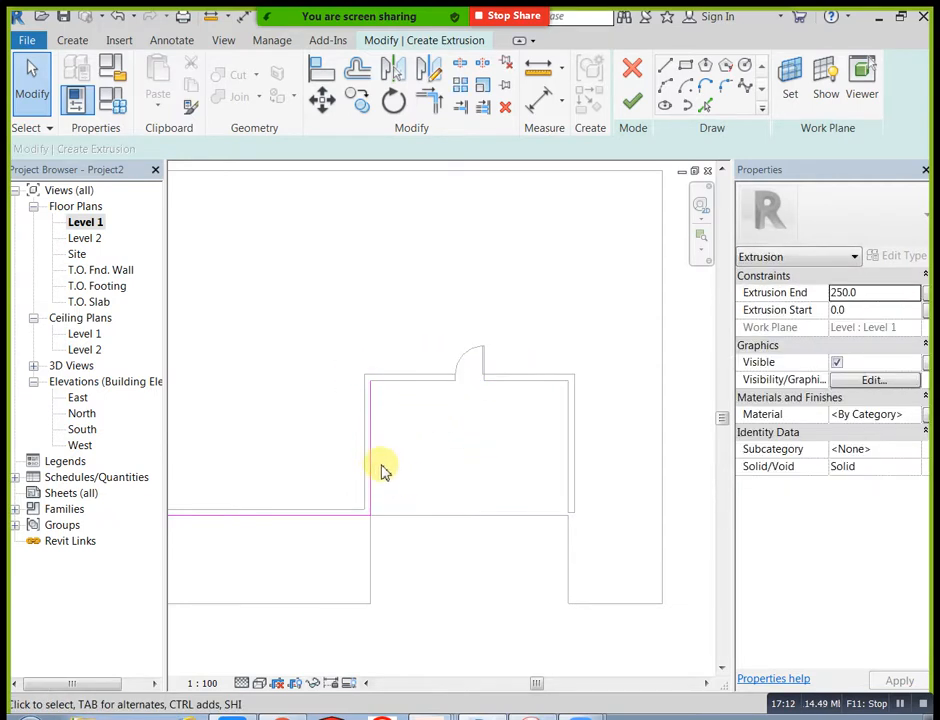
pyautogui.scroll(-2, 480, 505)
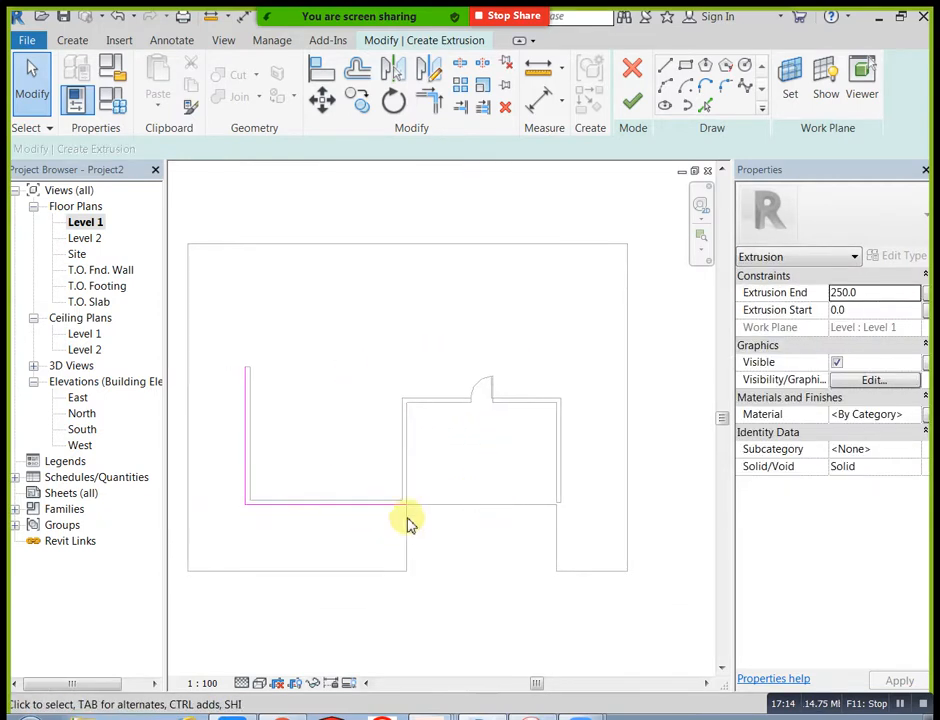
pyautogui.click(634, 103)
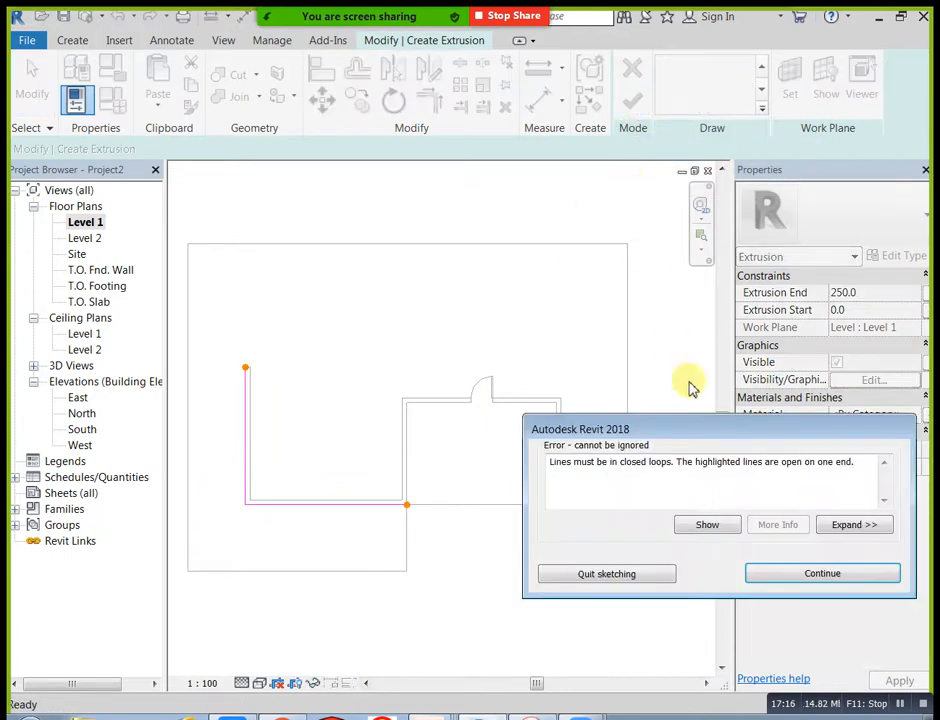
# Step: Dismiss the open-loop error and discard the L-shaped extrusion sketch
pyautogui.click(778, 577)
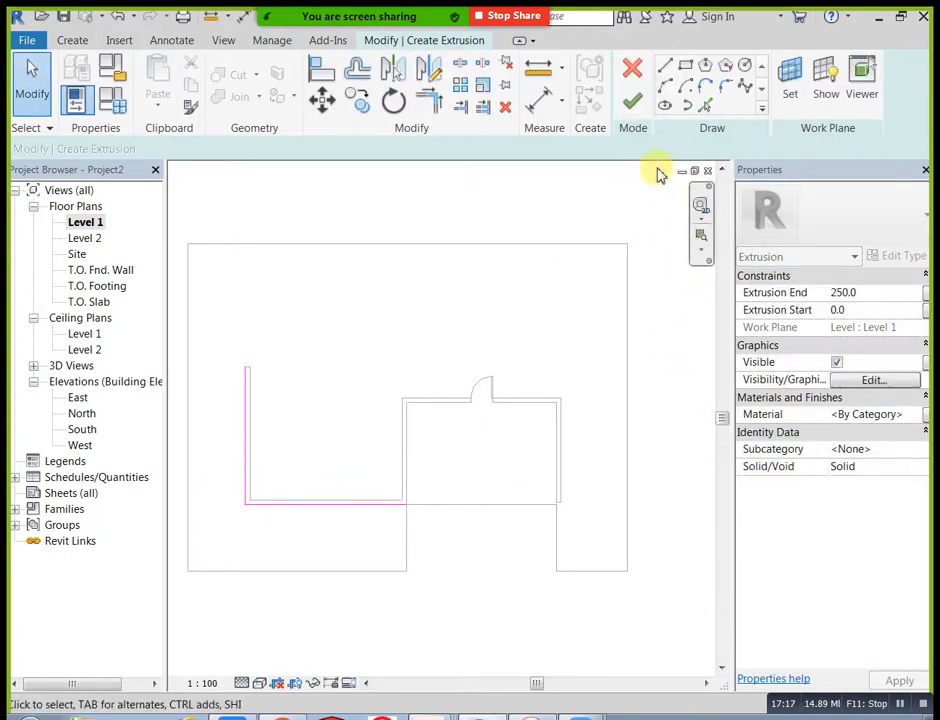
pyautogui.click(632, 70)
pyautogui.click(524, 381)
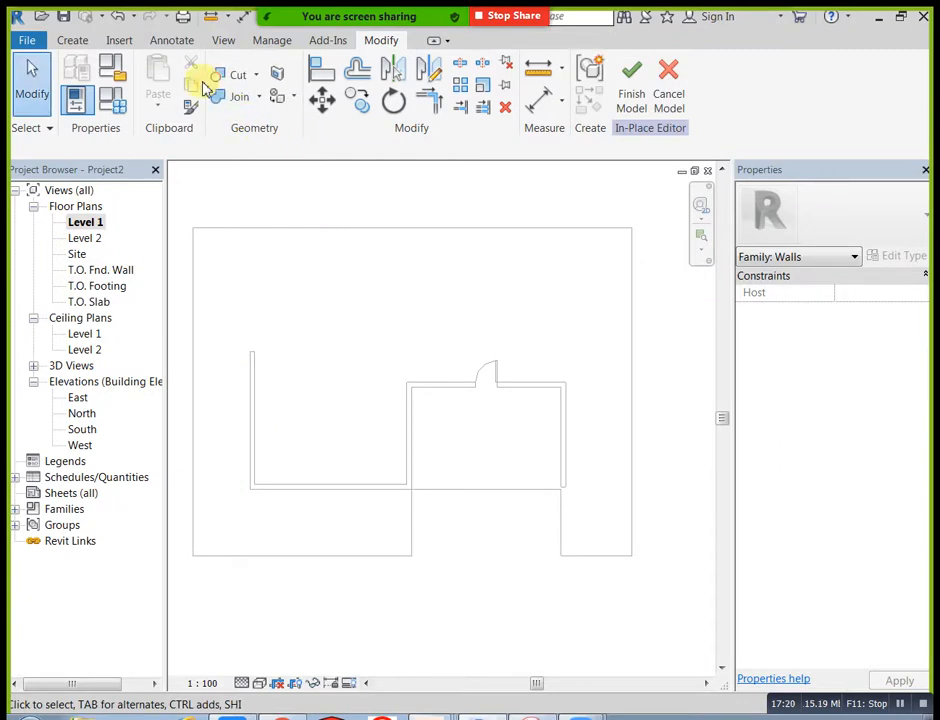
# Step: Start a sweep and sketch its path by picking the outer faces of the left room's front and side walls
pyautogui.click(90, 42)
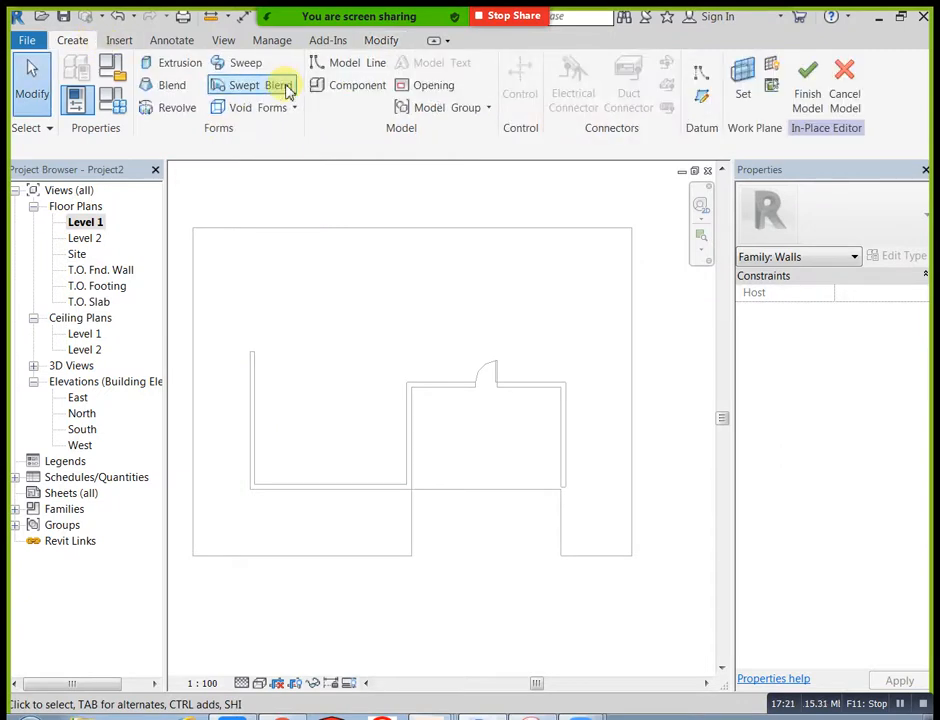
pyautogui.click(240, 64)
pyautogui.click(718, 100)
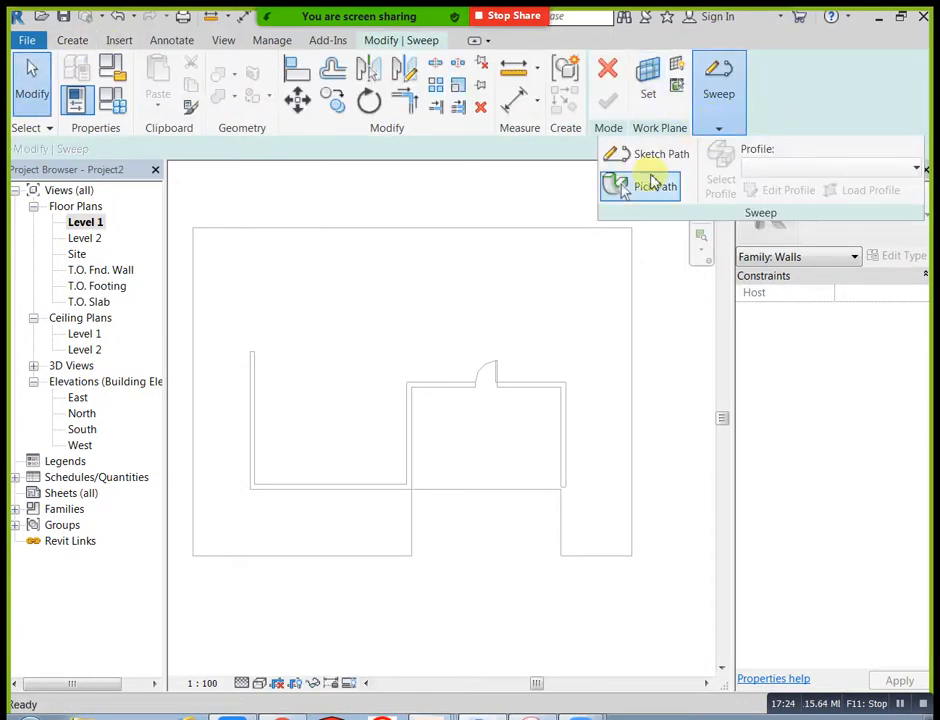
pyautogui.click(655, 157)
pyautogui.click(705, 104)
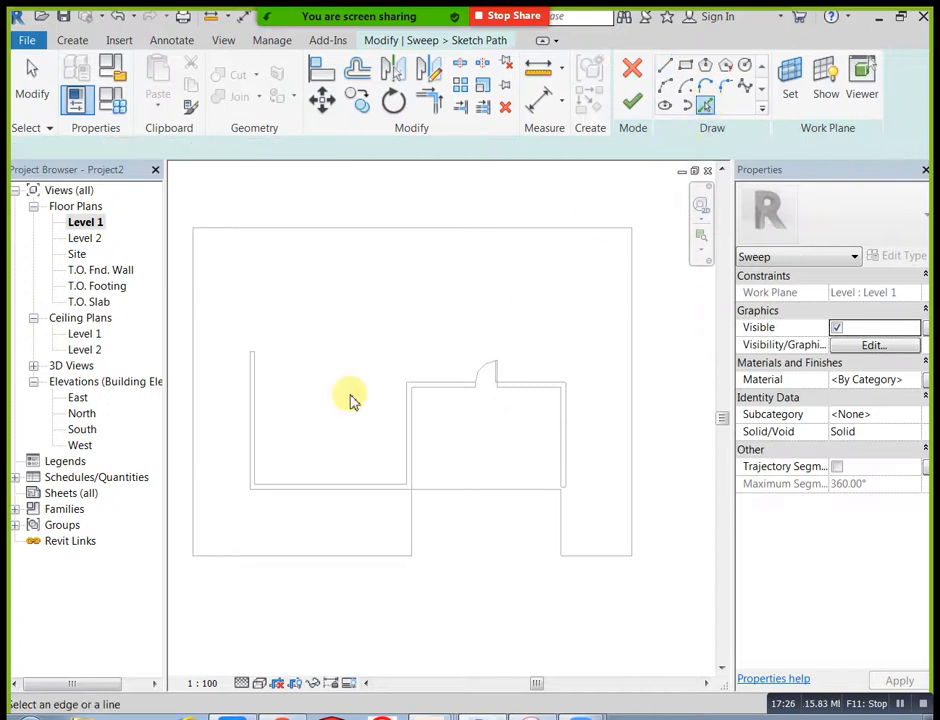
pyautogui.click(250, 455)
pyautogui.click(633, 111)
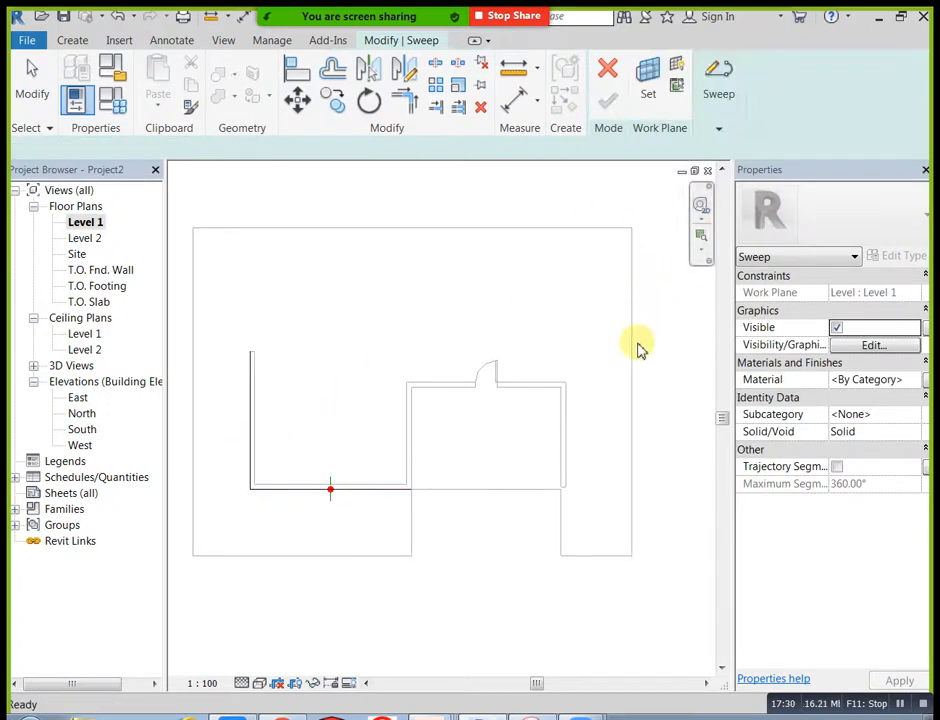
# Step: Start editing the sweep's profile by sketch in the East elevation view
pyautogui.moveTo(718, 110)
pyautogui.click(785, 190)
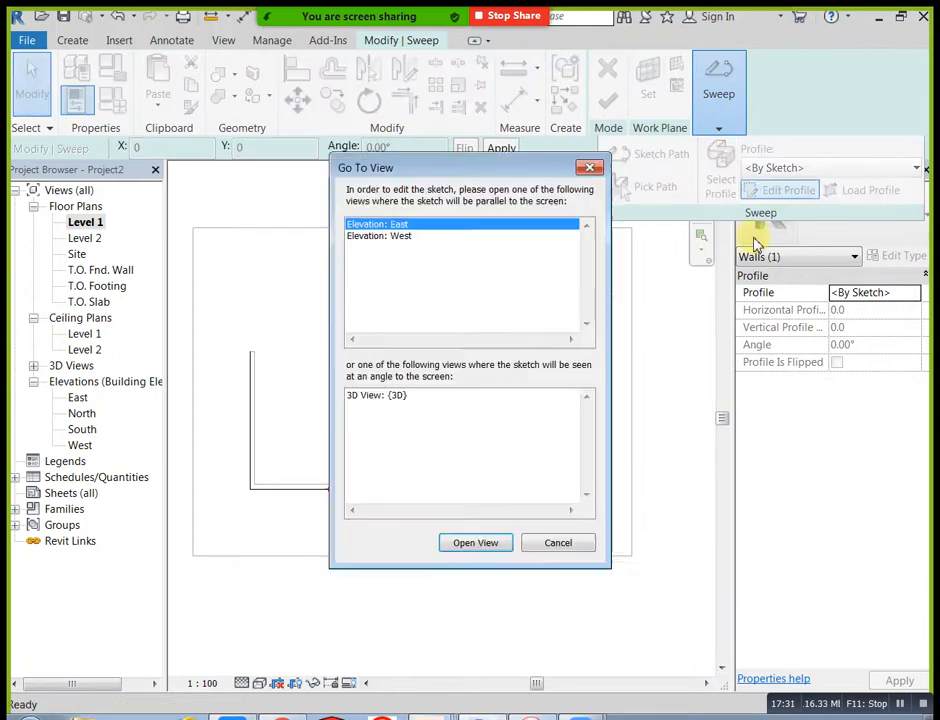
pyautogui.click(476, 545)
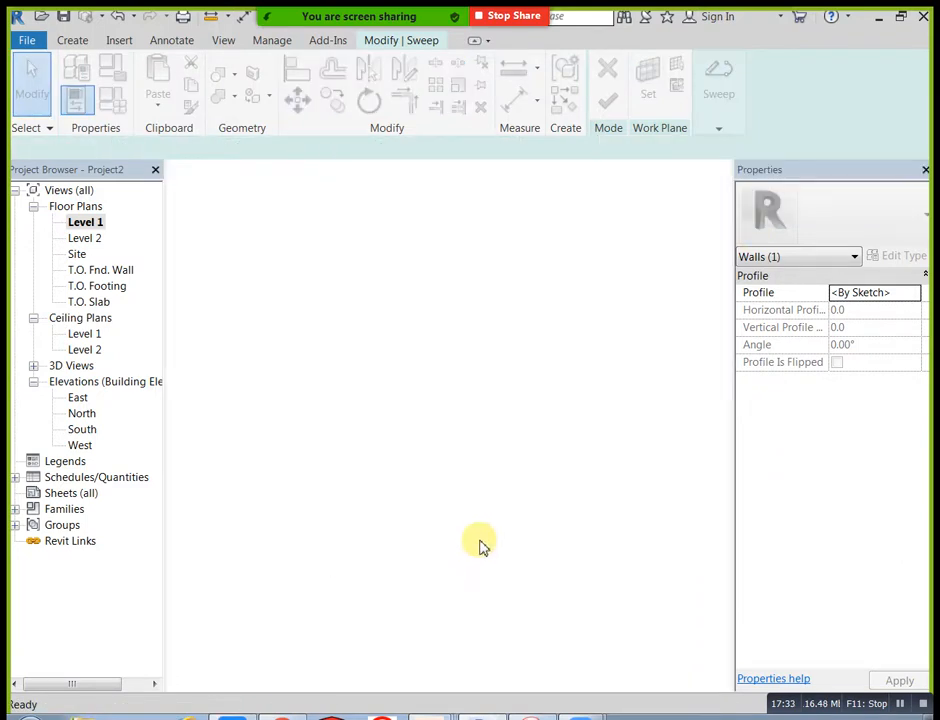
pyautogui.scroll(3, 334, 380)
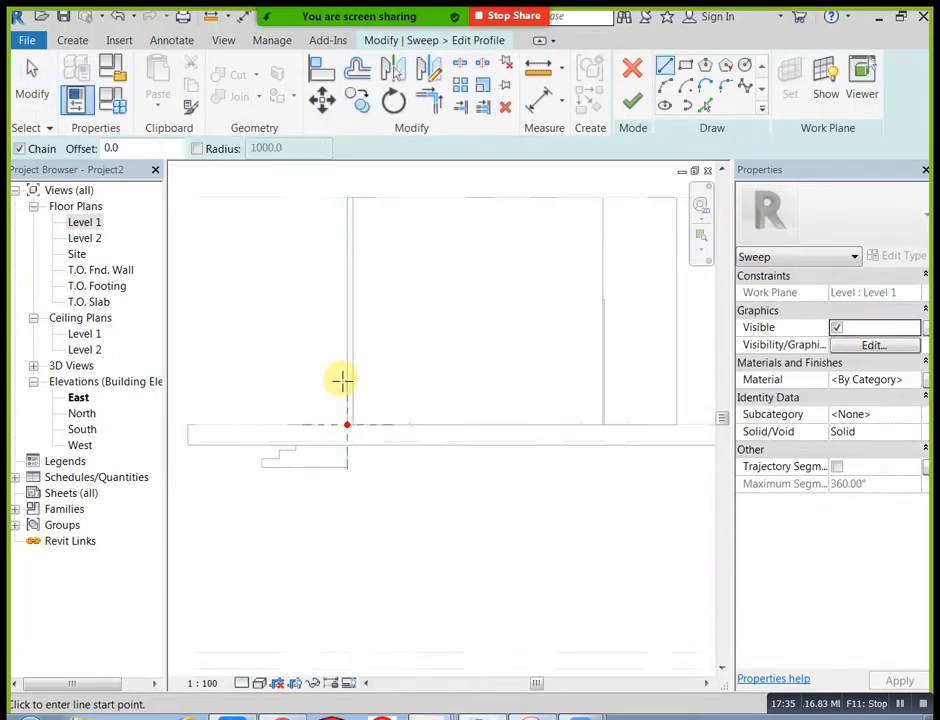
pyautogui.scroll(4, 325, 455)
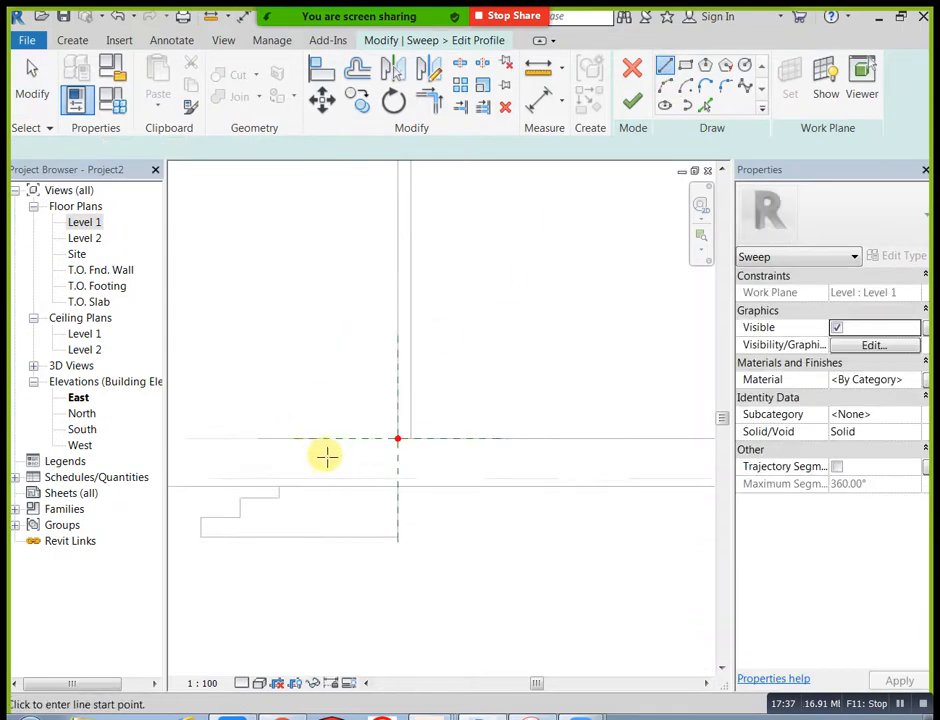
# Step: Draw the profile's base 150 mm outward from the wall face, then small stair-like risers and treads climbing back toward the wall
pyautogui.click(453, 419)
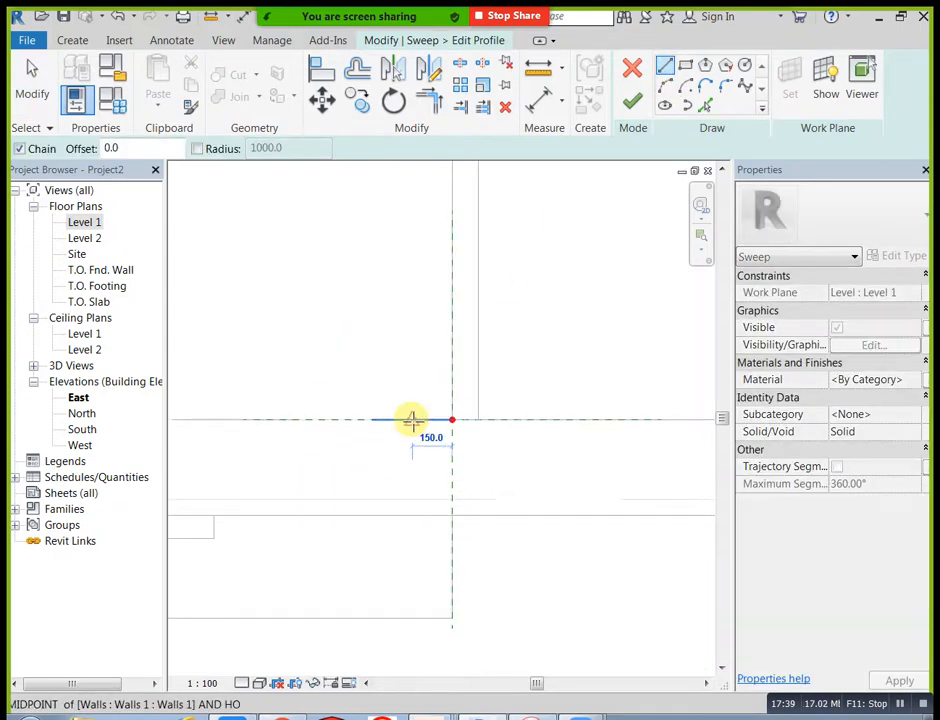
pyautogui.click(411, 420)
pyautogui.scroll(3, 411, 414)
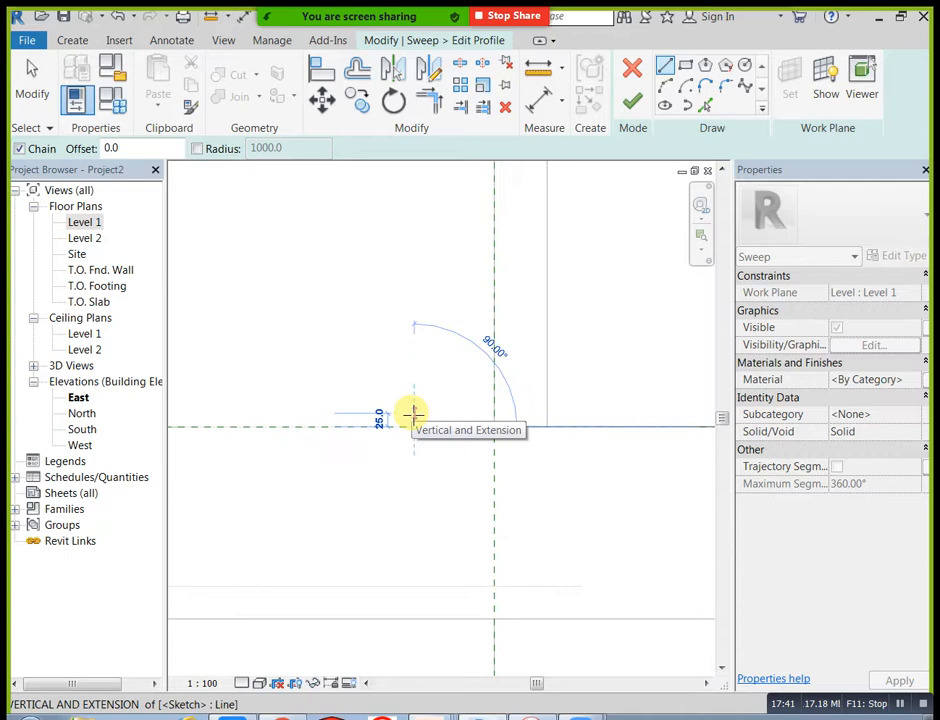
pyautogui.scroll(2, 415, 415)
pyautogui.click(429, 408)
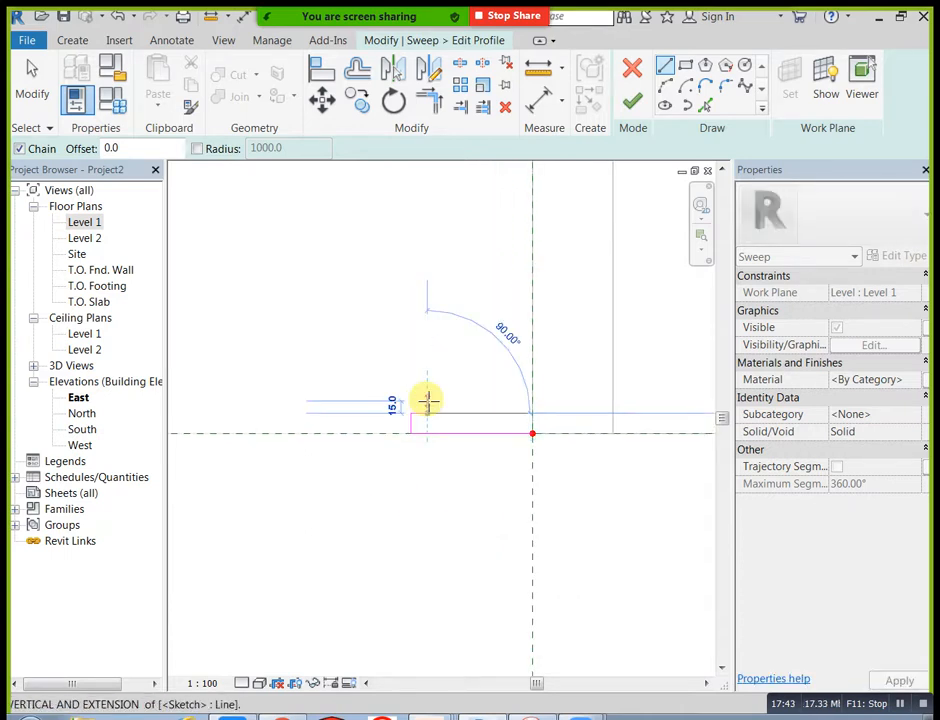
pyautogui.click(428, 401)
pyautogui.click(440, 401)
pyautogui.click(440, 389)
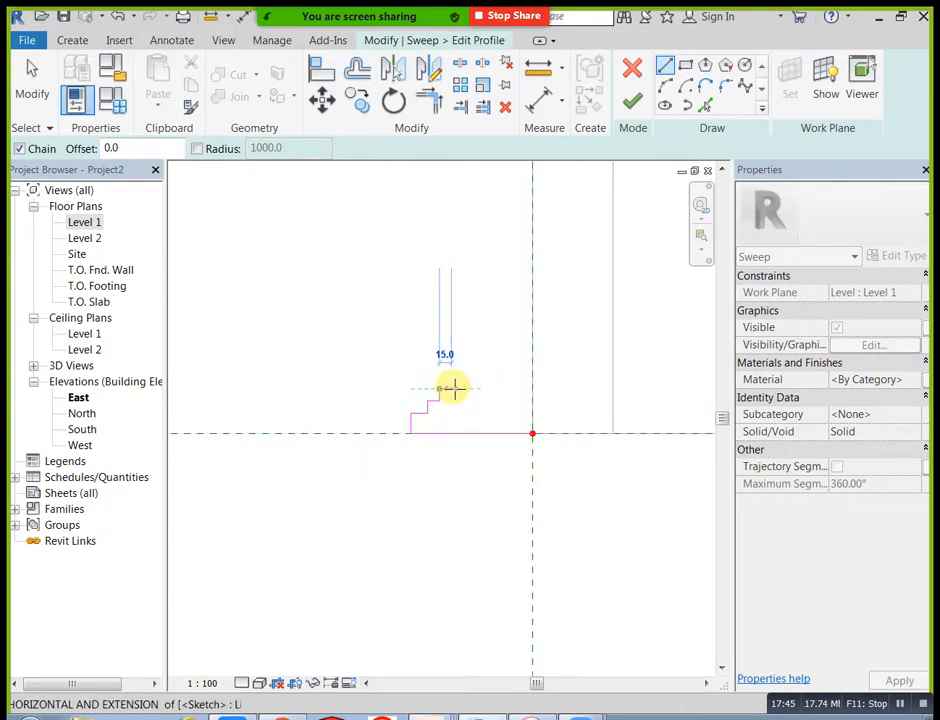
pyautogui.click(455, 389)
pyautogui.click(455, 375)
pyautogui.click(467, 375)
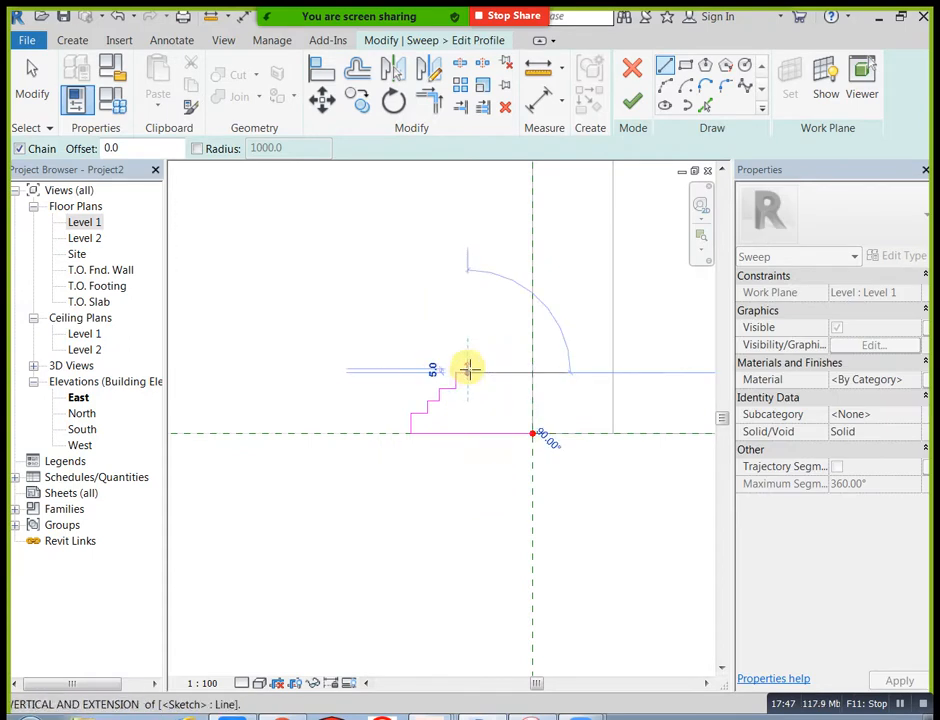
pyautogui.click(468, 366)
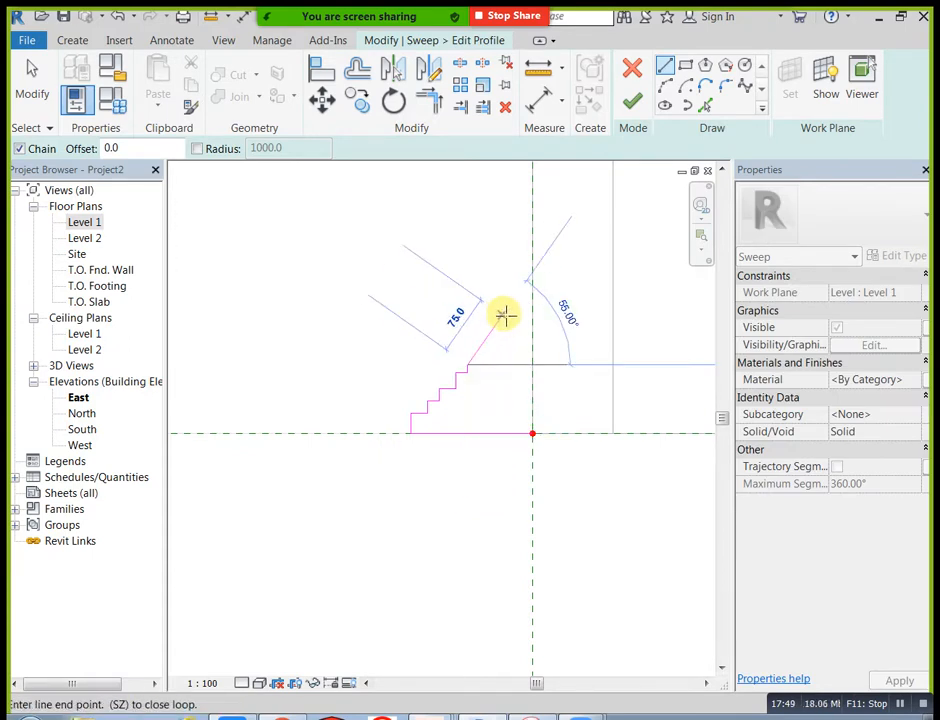
# Step: Continue the profile with a sloped line about 75 mm long at 55°, then a small stepped ledge ending at the wall face
pyautogui.click(513, 314)
pyautogui.click(514, 300)
pyautogui.click(531, 300)
pyautogui.press('Escape')
pyautogui.press('Escape')
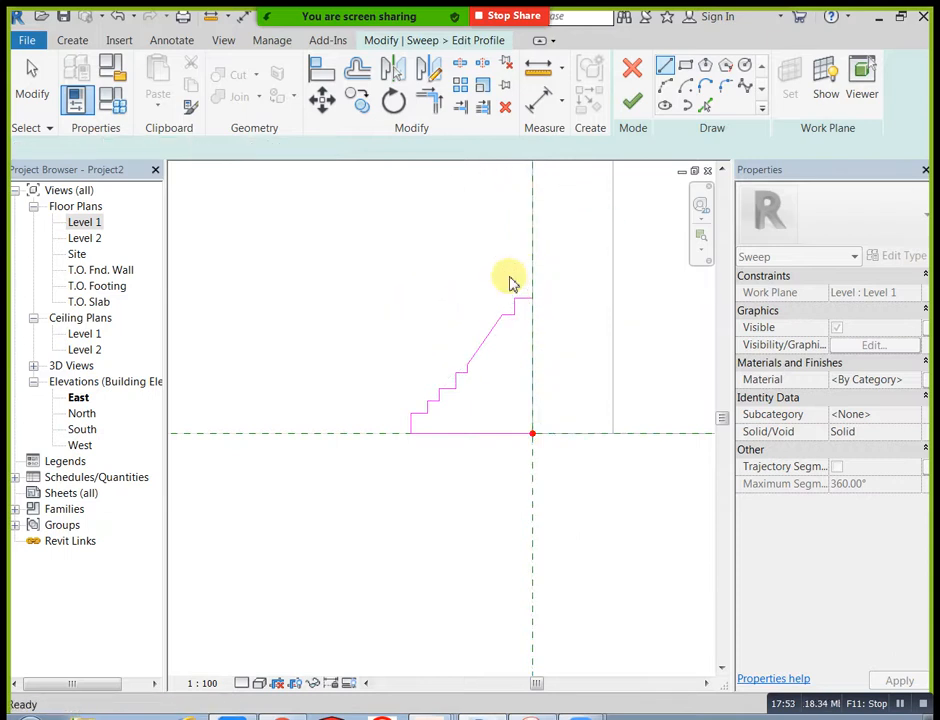
# Step: Close the profile with a vertical line along the wall face, and finish the profile and the sweep
pyautogui.moveTo(505, 328); pyautogui.dragTo(504, 362, button='middle')
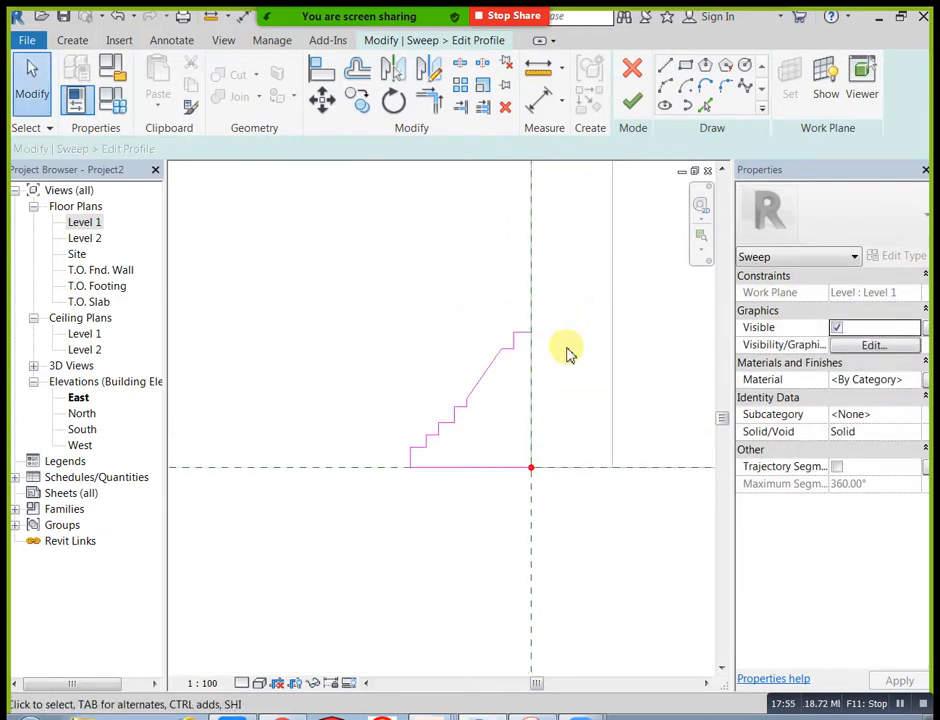
pyautogui.click(665, 78)
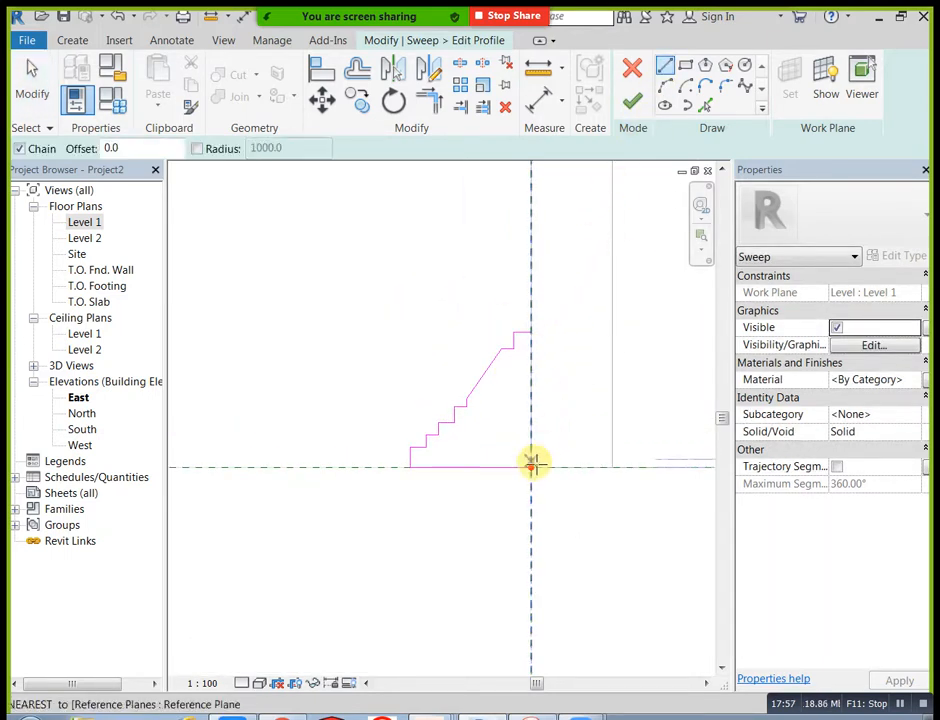
pyautogui.click(531, 466)
pyautogui.click(533, 331)
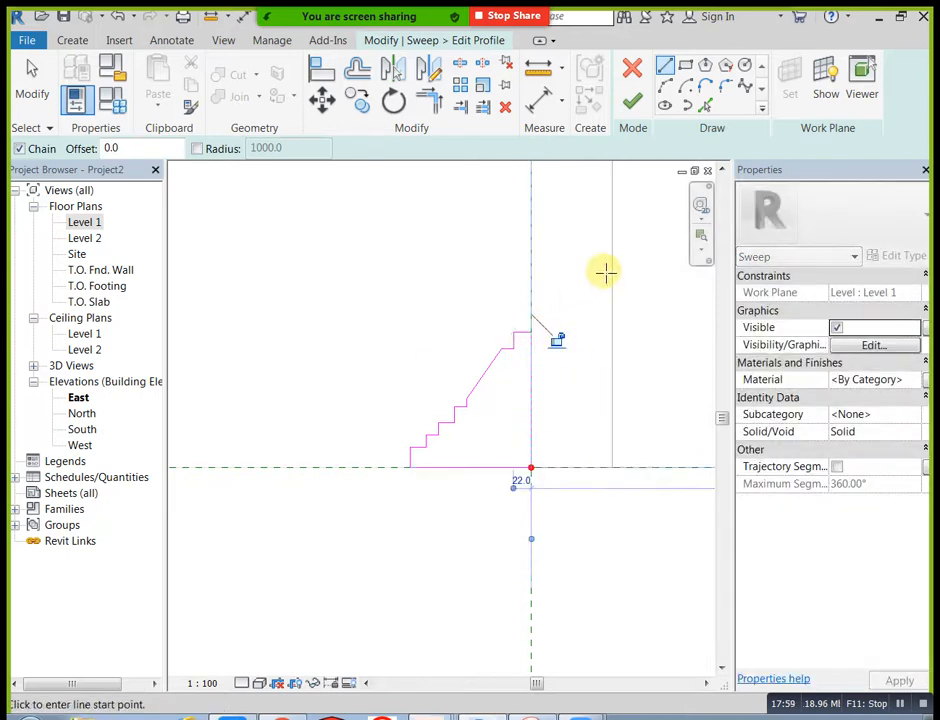
pyautogui.press('Escape')
pyautogui.click(632, 104)
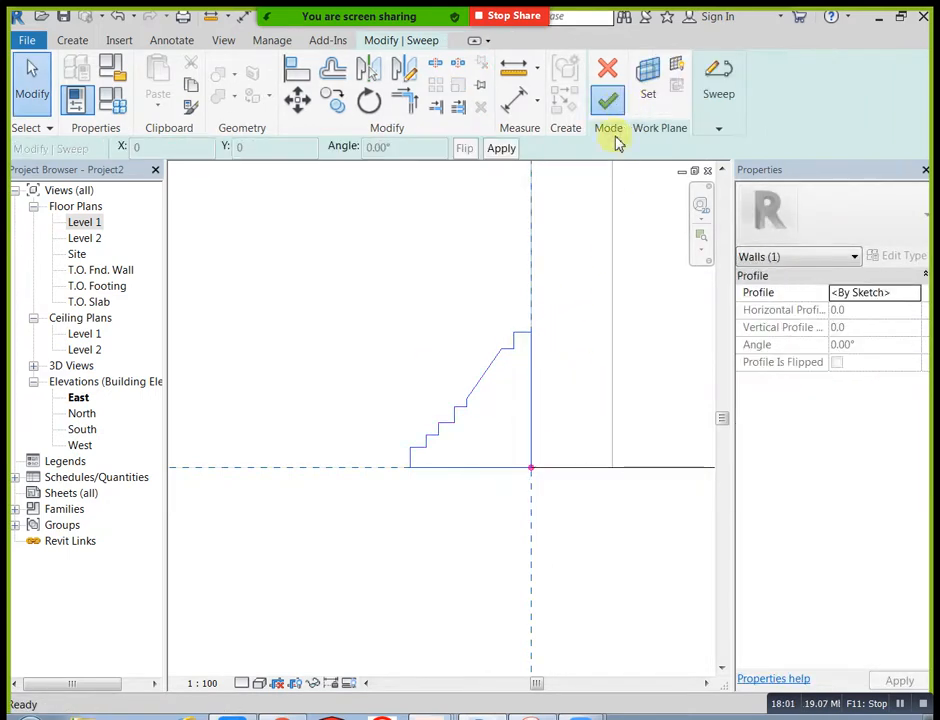
pyautogui.click(611, 106)
# Step: Examine the base moulding sweep in the default 3D view, at the outer wall corner and at its end beside the steps
pyautogui.scroll(-7, 538, 555)
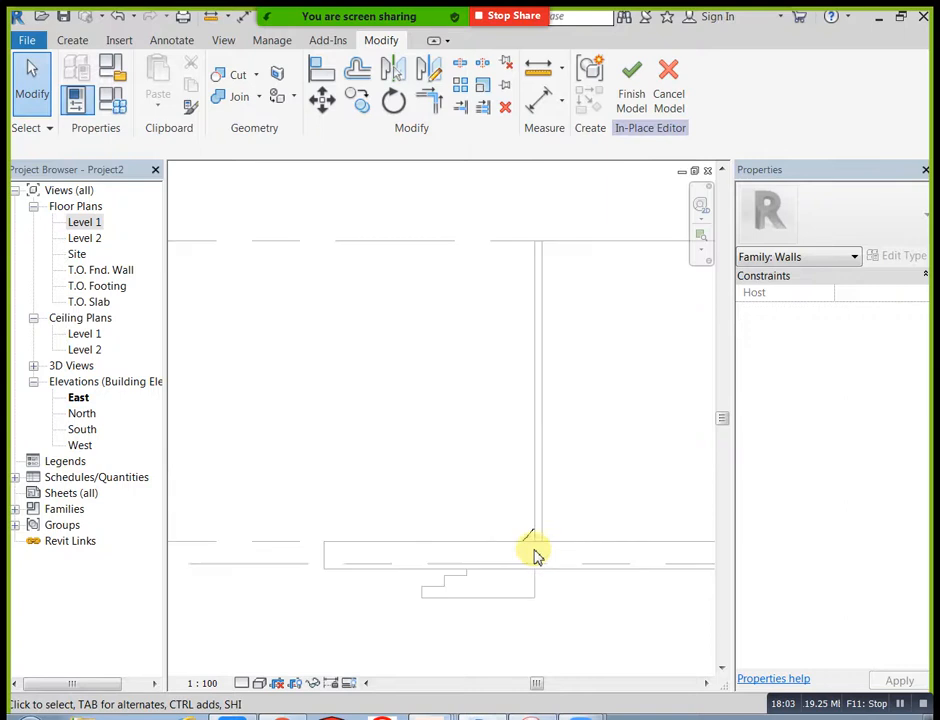
pyautogui.moveTo(543, 356); pyautogui.dragTo(499, 357, button='middle')
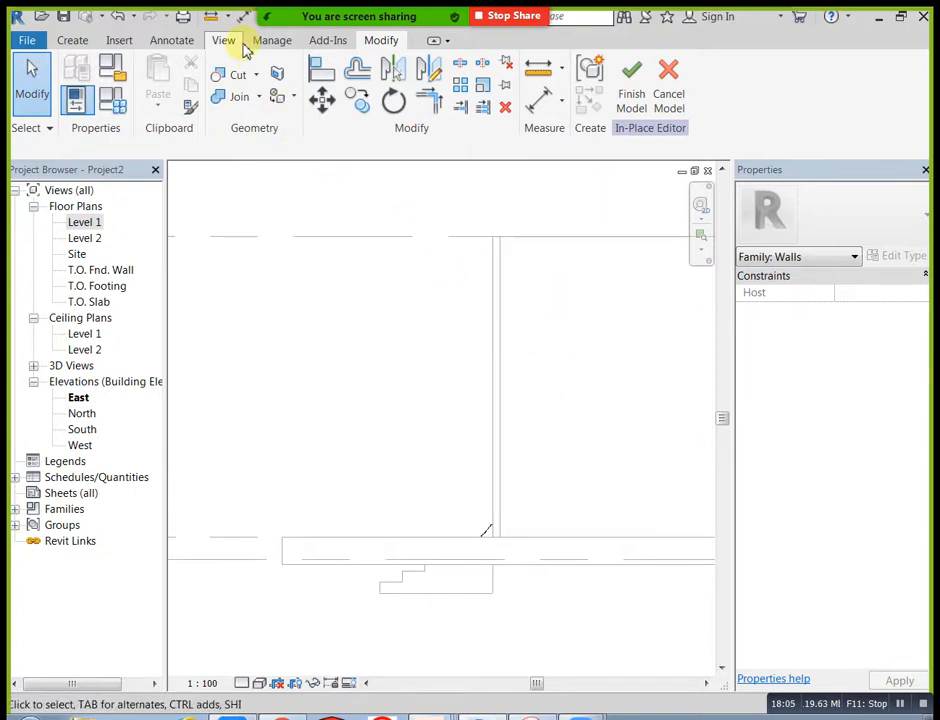
pyautogui.click(240, 44)
pyautogui.click(170, 80)
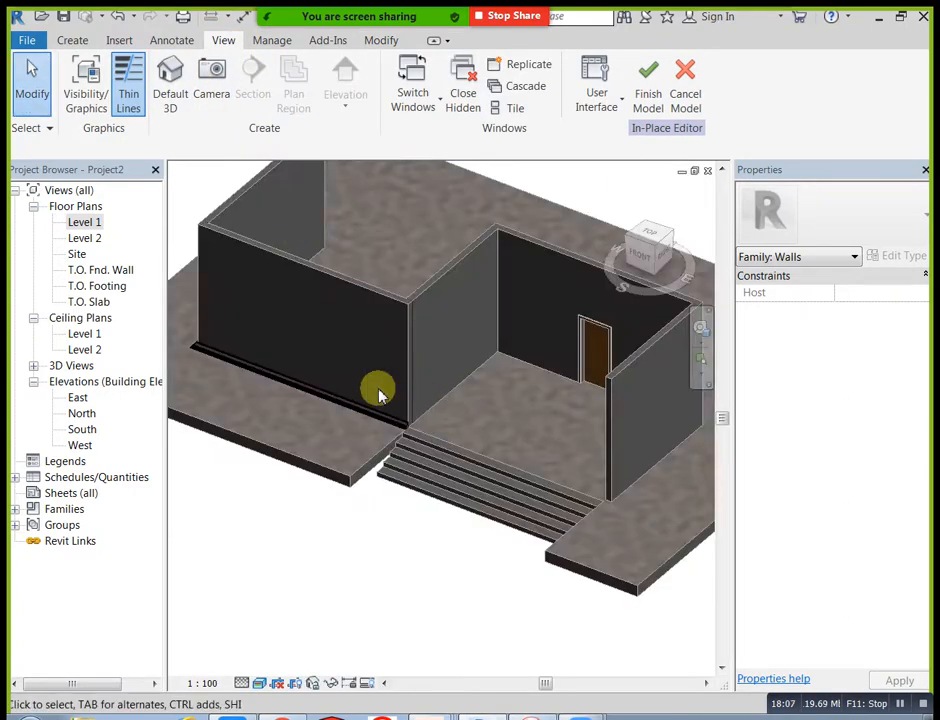
pyautogui.scroll(6, 379, 393)
pyautogui.moveTo(472, 439); pyautogui.dragTo(567, 452, button='middle')
pyautogui.scroll(-1, 473, 409)
pyautogui.keyDown('shift'); pyautogui.moveTo(359, 437); pyautogui.dragTo(518, 460, button='middle'); pyautogui.keyUp('shift')
pyautogui.moveTo(325, 540); pyautogui.dragTo(468, 485, button='middle')
pyautogui.keyDown('shift'); pyautogui.moveTo(300, 500); pyautogui.dragTo(410, 528, button='middle'); pyautogui.keyUp('shift')
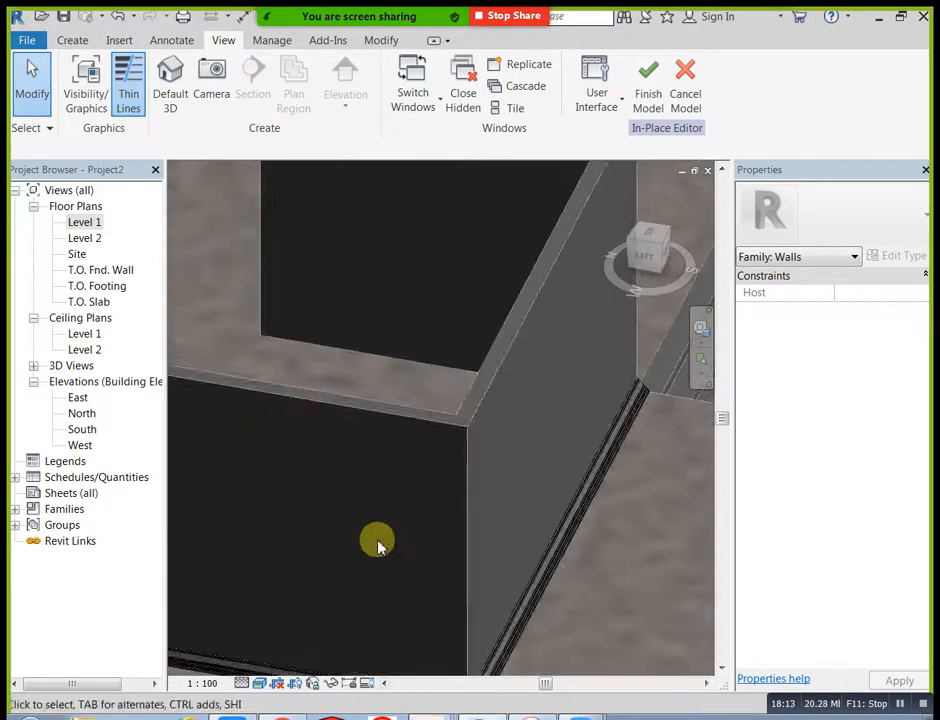
pyautogui.moveTo(374, 585); pyautogui.dragTo(384, 388, button='middle')
pyautogui.scroll(3, 413, 531)
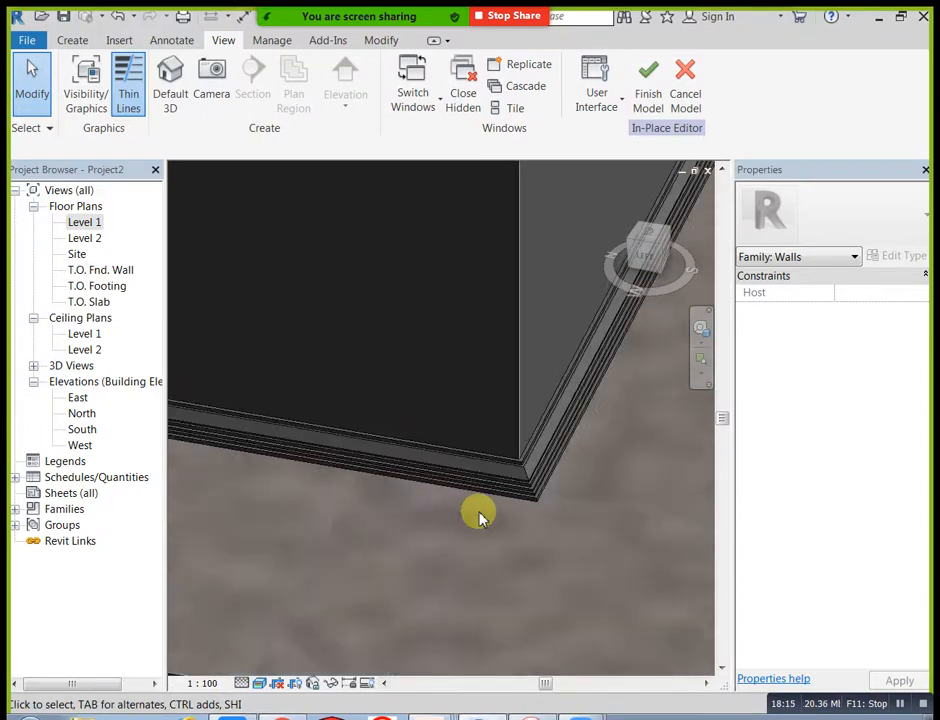
pyautogui.scroll(-3, 455, 500)
pyautogui.keyDown('shift'); pyautogui.moveTo(462, 453); pyautogui.dragTo(573, 423, button='middle'); pyautogui.keyUp('shift')
pyautogui.scroll(5, 497, 451)
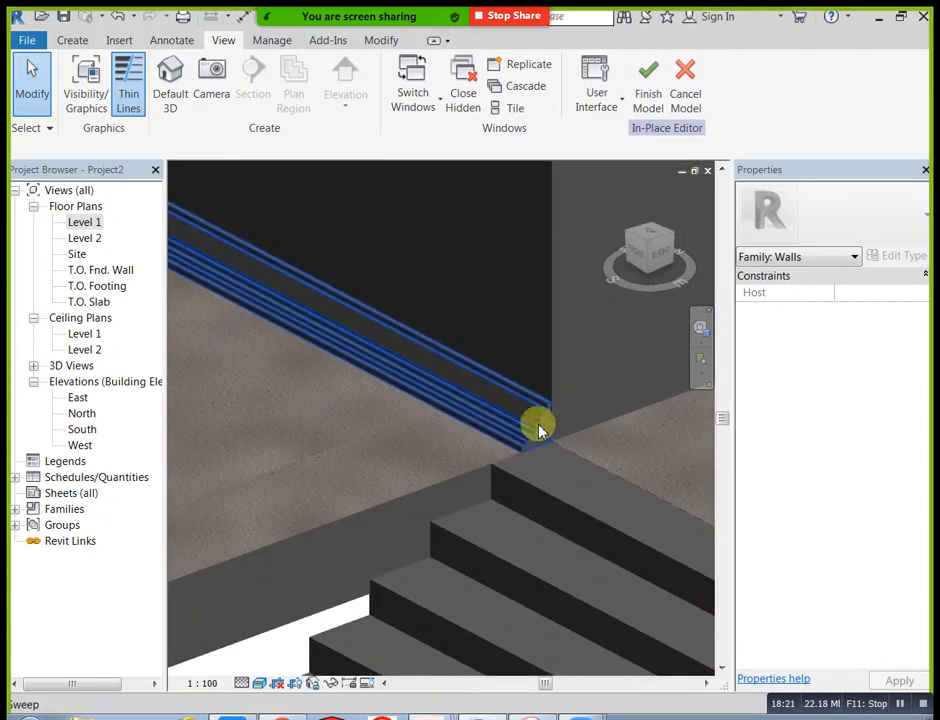
pyautogui.scroll(-2, 466, 466)
pyautogui.scroll(-4, 440, 487)
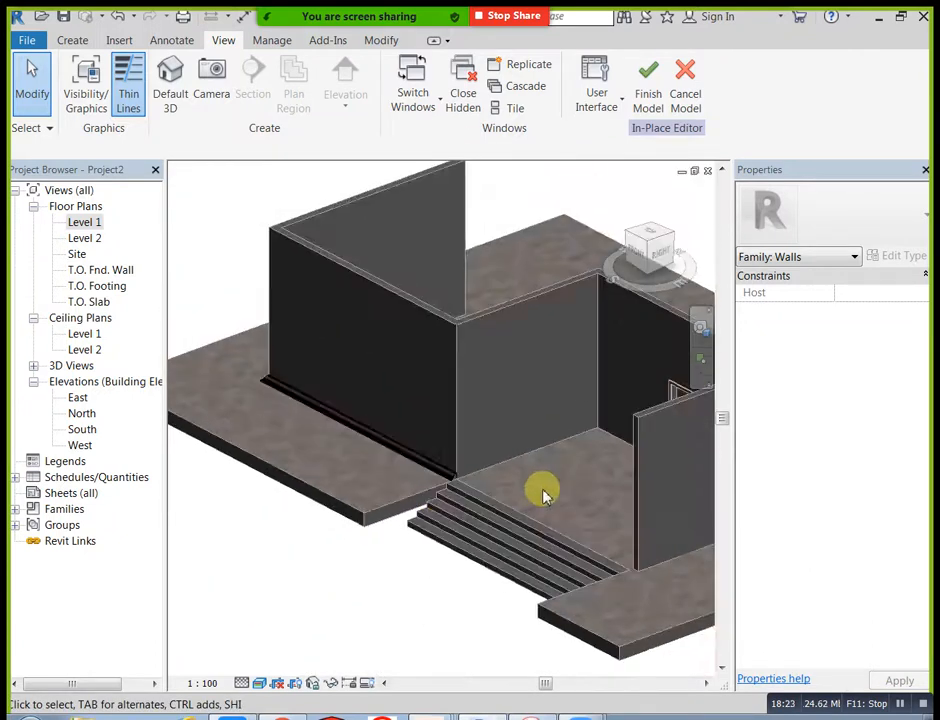
# Step: Finish the in-place wall model containing the base moulding
pyautogui.click(651, 80)
pyautogui.scroll(-4, 493, 430)
pyautogui.keyDown('shift'); pyautogui.moveTo(457, 459); pyautogui.dragTo(197, 344, button='middle'); pyautogui.keyUp('shift')
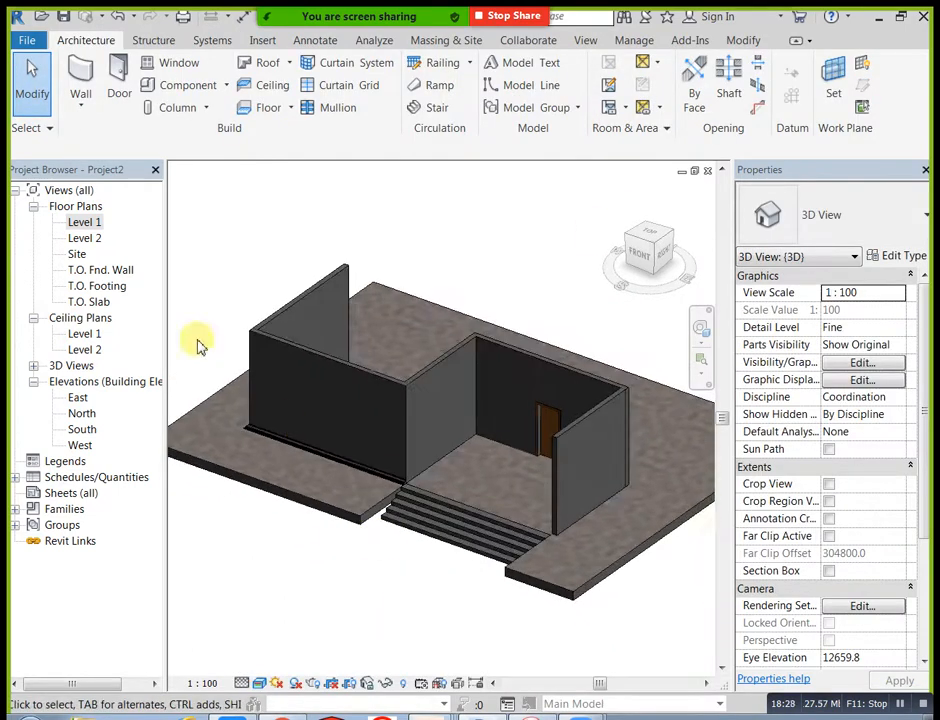
# Step: In the Level 1 plan, place an M_Window-Casement-Double 1200 x 1500mm window in the left room's front wall, about 2700 mm from the recess-side wall
pyautogui.doubleClick(85, 222)
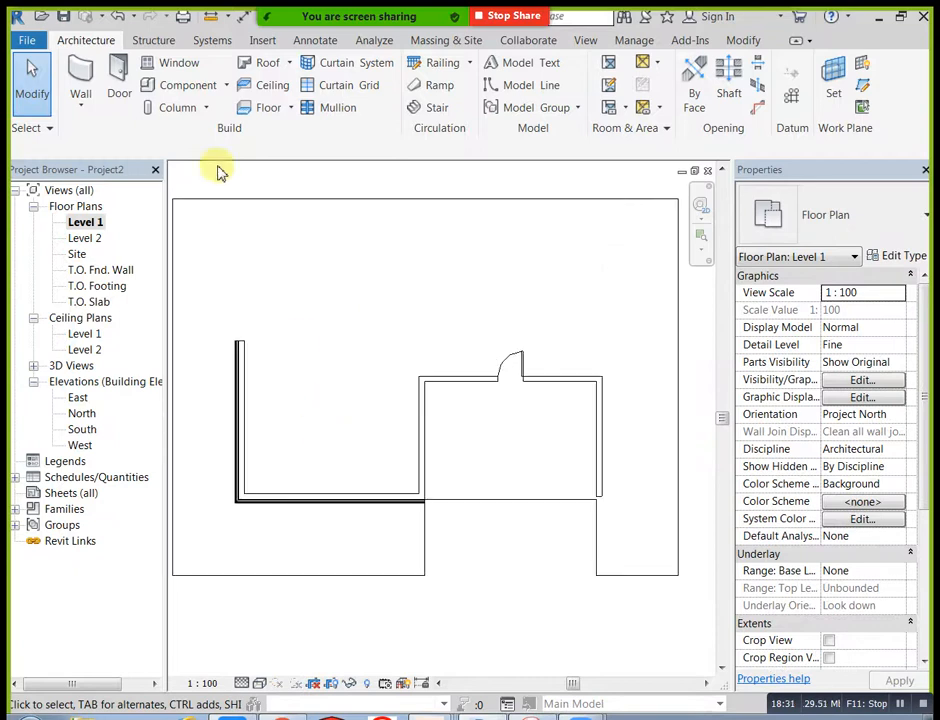
pyautogui.click(180, 63)
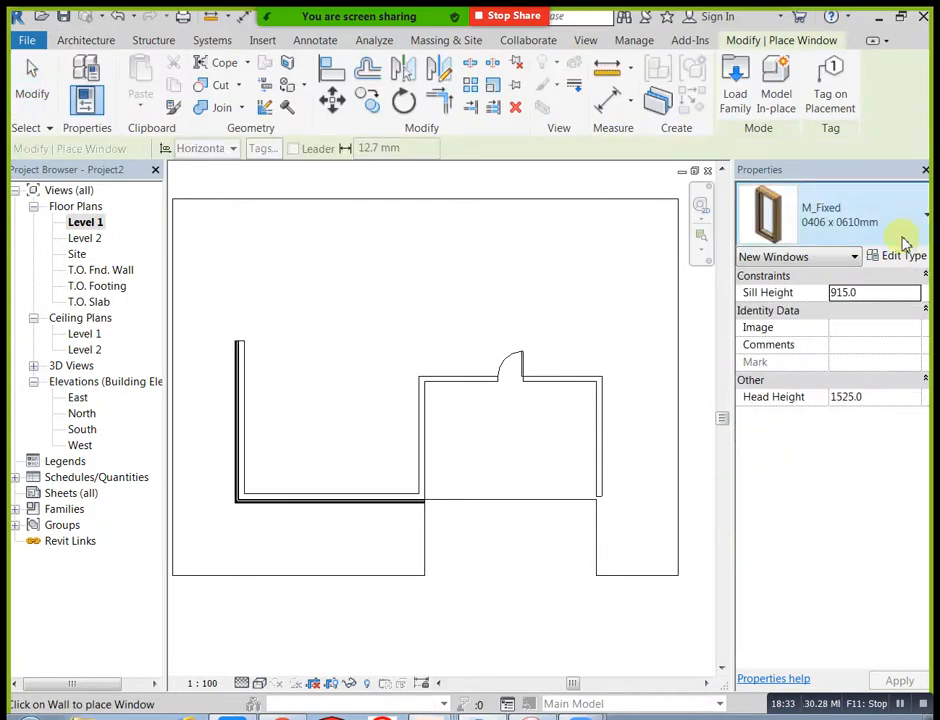
pyautogui.click(900, 240)
pyautogui.click(780, 588)
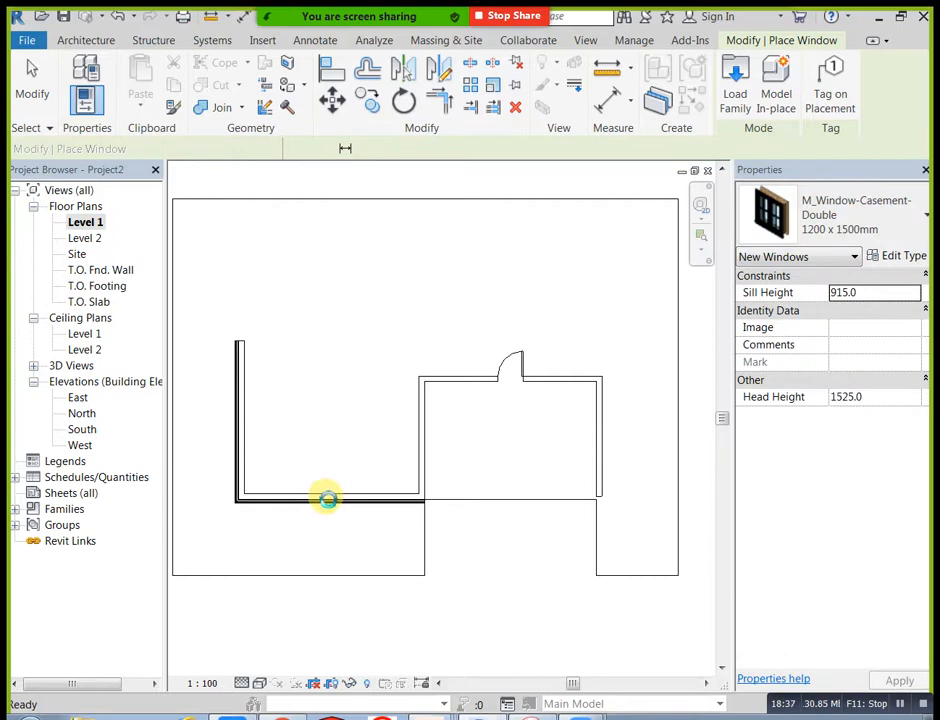
pyautogui.scroll(3, 330, 498)
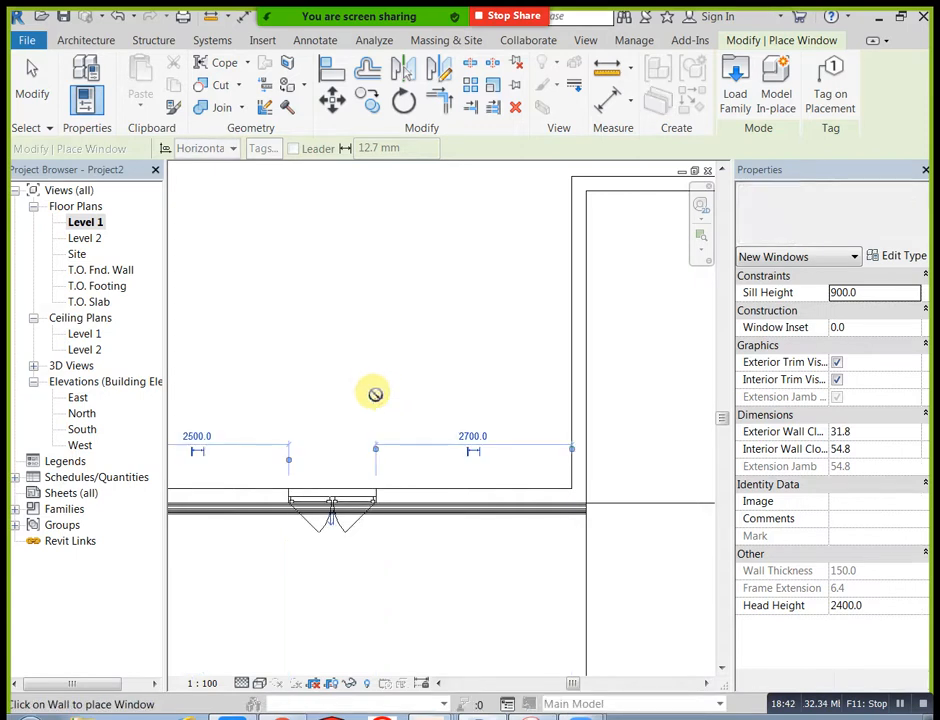
pyautogui.rightClick(409, 361)
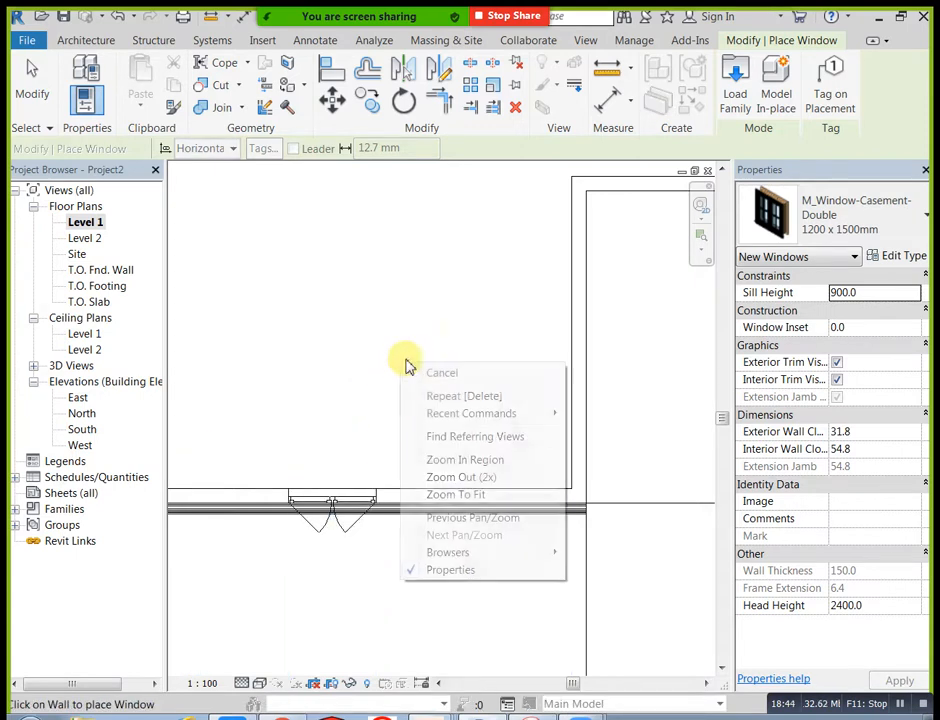
pyautogui.click(430, 371)
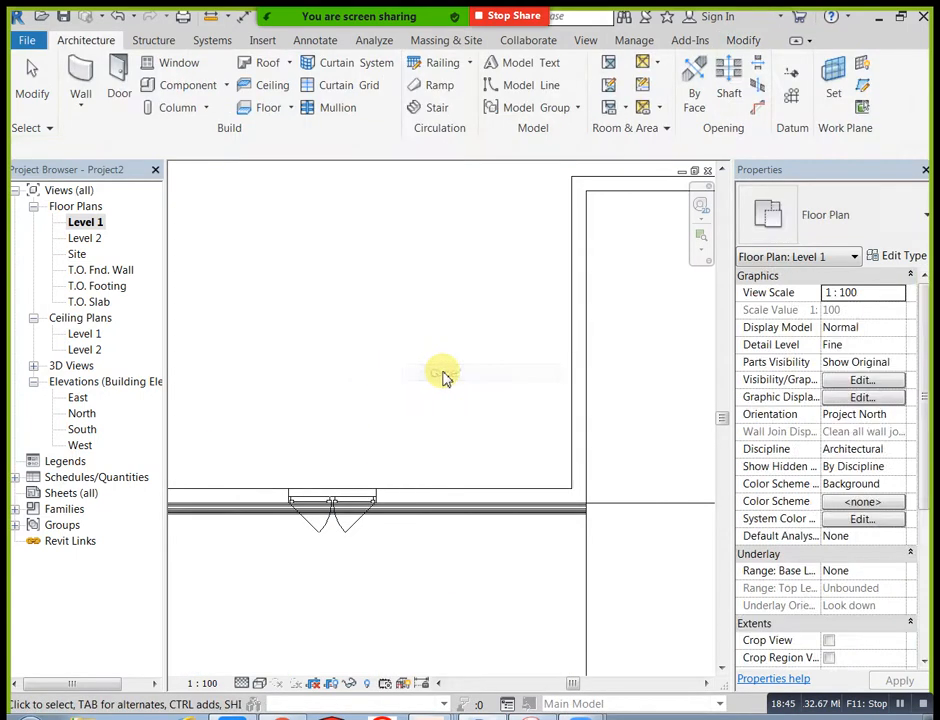
# Step: Start a new in-place model in the Walls category, keeping the suggested name
pyautogui.click(227, 87)
pyautogui.click(231, 153)
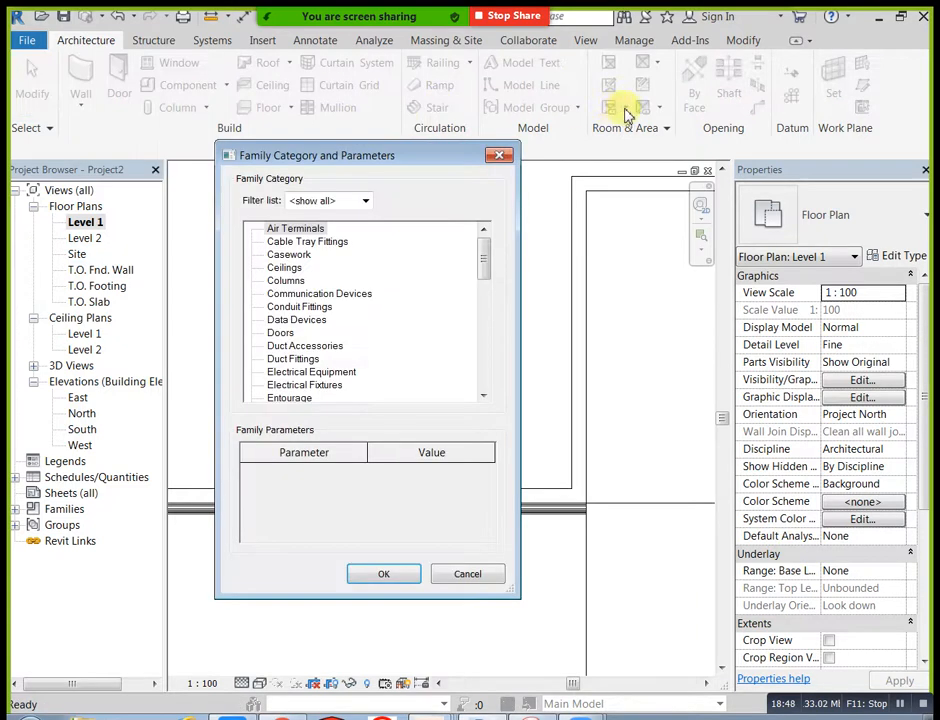
pyautogui.moveTo(485, 260); pyautogui.dragTo(487, 362)
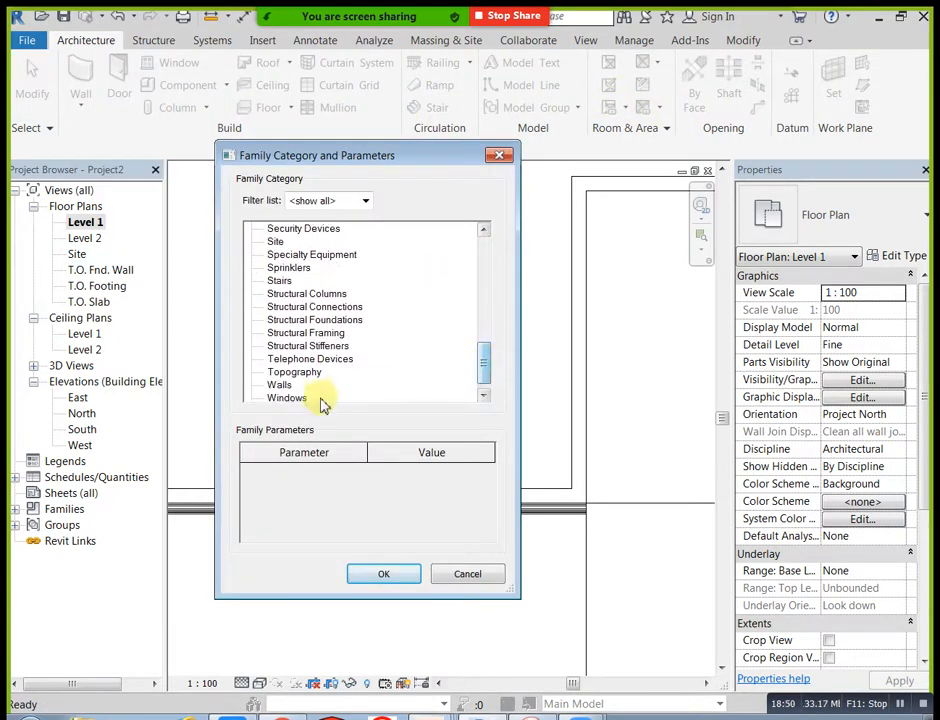
pyautogui.click(283, 389)
pyautogui.click(382, 573)
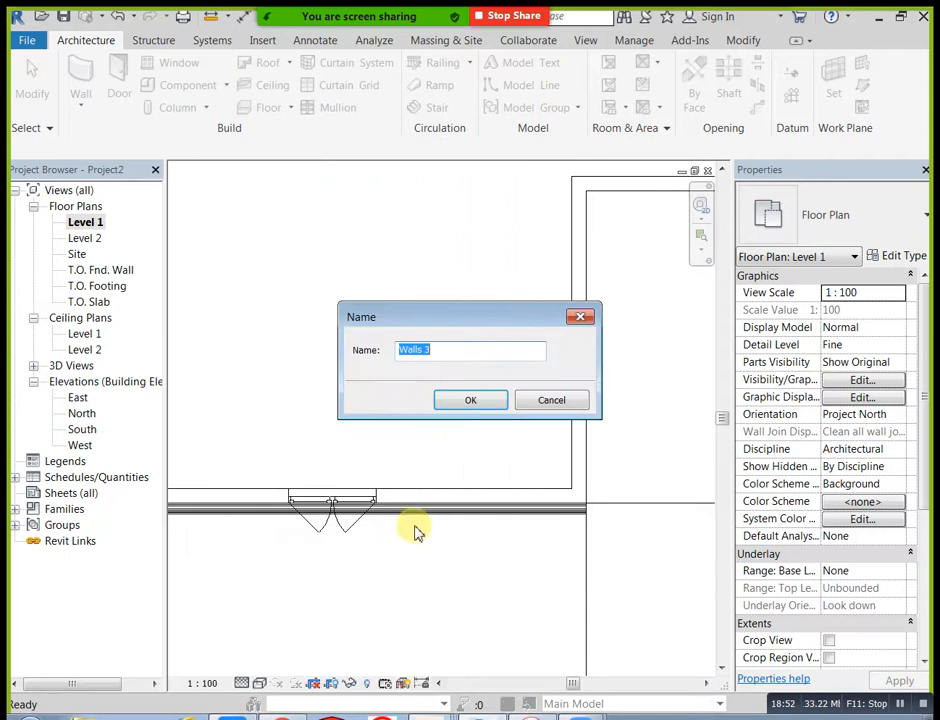
pyautogui.click(472, 400)
# Step: In the default 3D view, set the work plane by picking the outer face of the left room's front wall
pyautogui.scroll(-4, 478, 400)
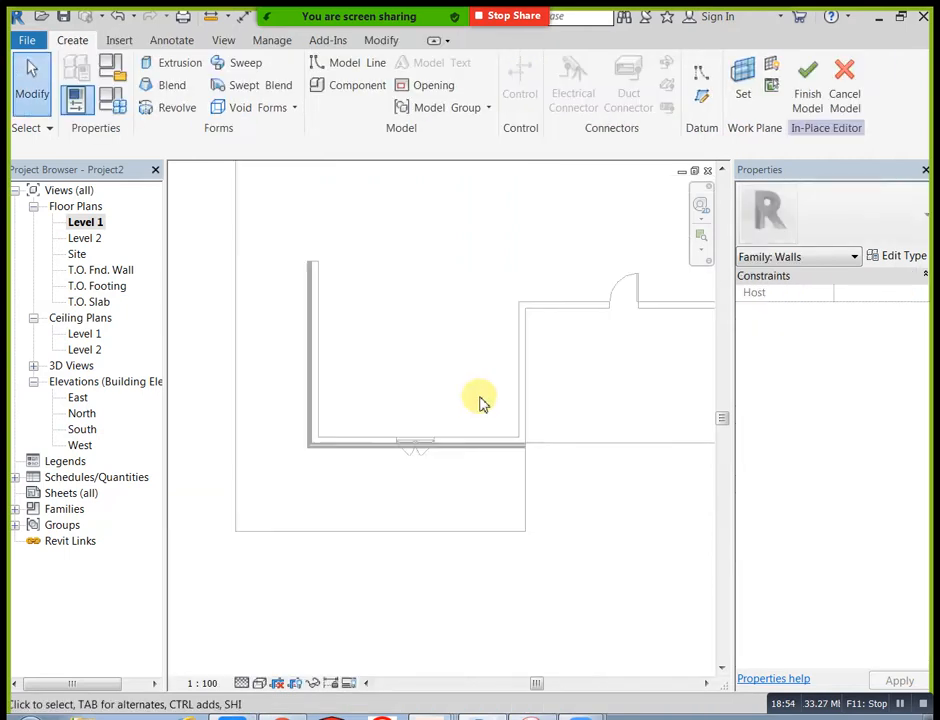
pyautogui.click(224, 41)
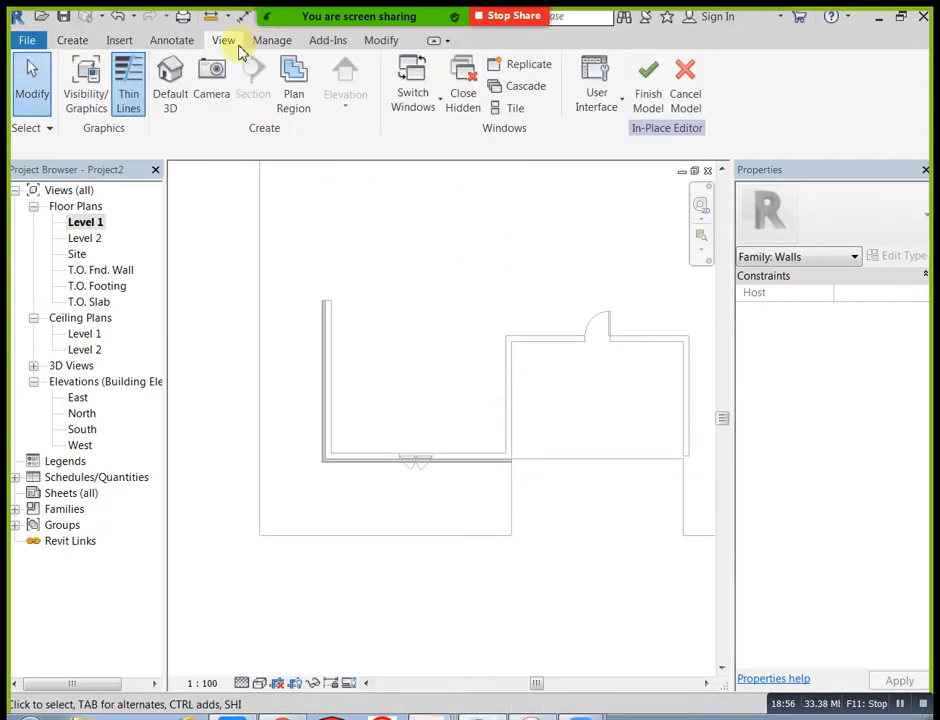
pyautogui.click(170, 72)
pyautogui.scroll(2, 418, 386)
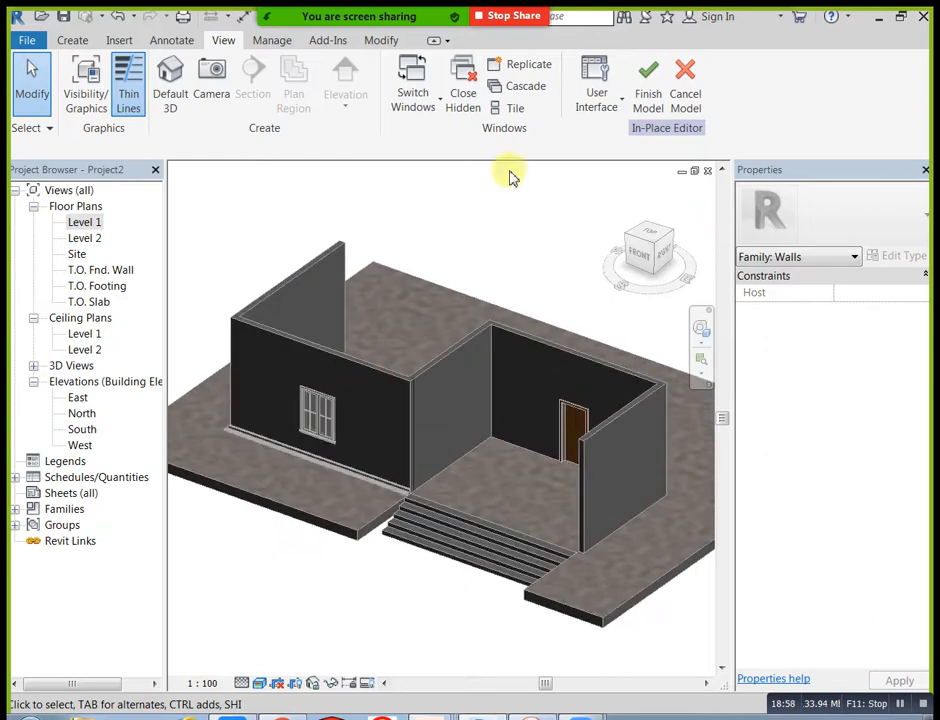
pyautogui.click(74, 40)
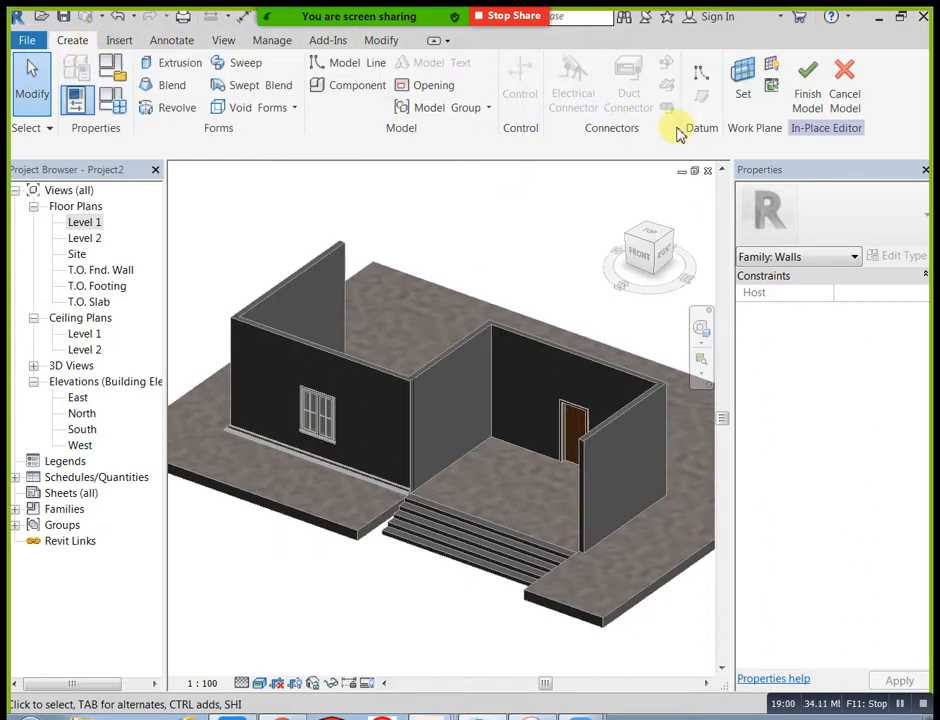
pyautogui.click(740, 90)
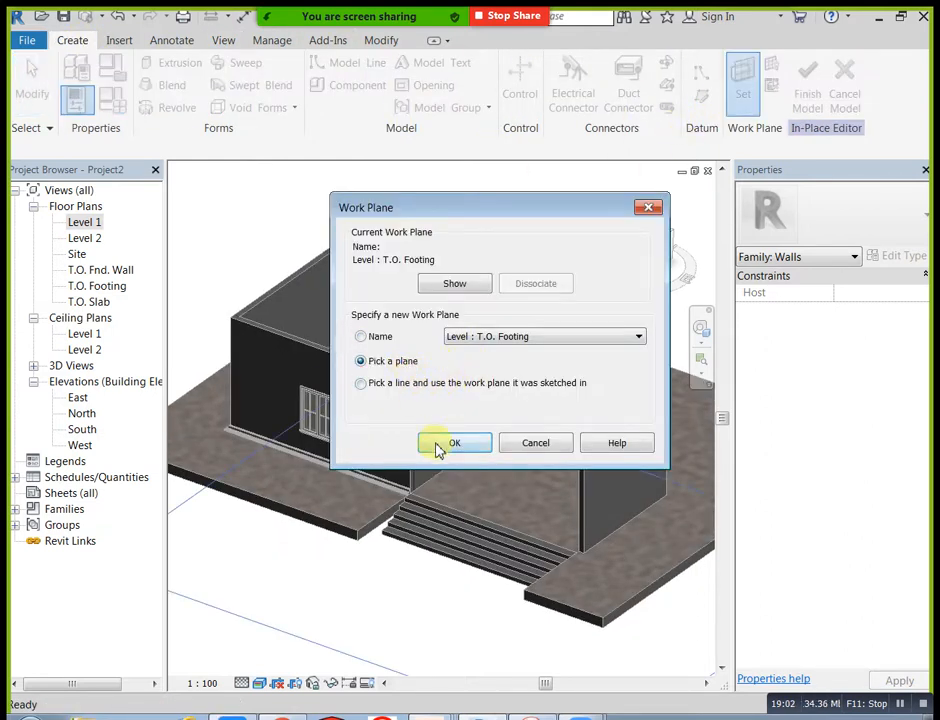
pyautogui.click(437, 450)
pyautogui.click(331, 395)
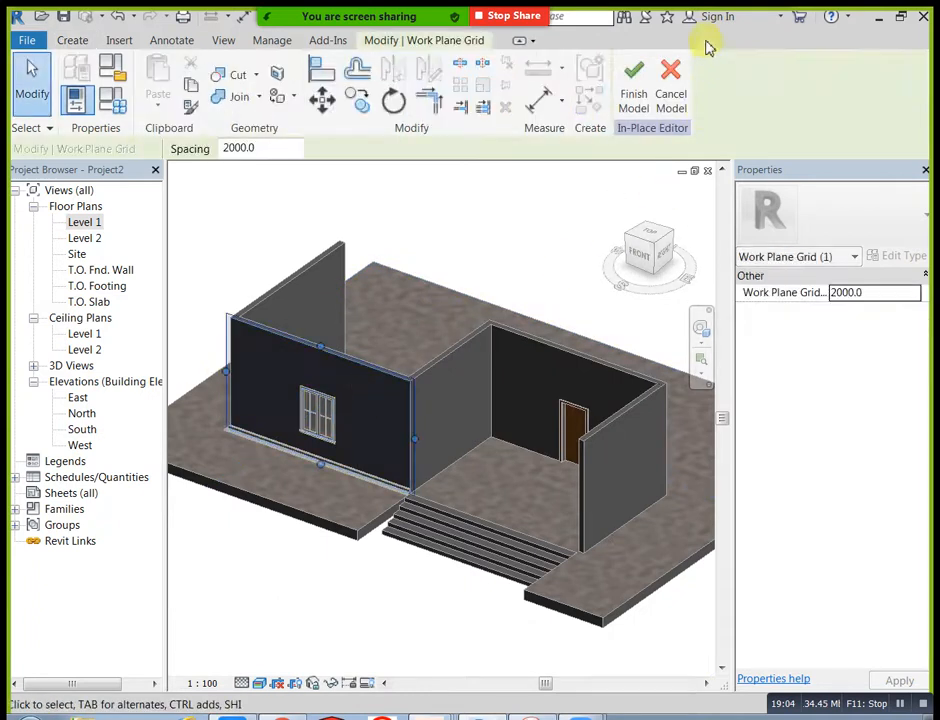
# Step: Start an extrusion in the front view and sketch a rectangle along the outer edges of the window's trim
pyautogui.click(637, 254)
pyautogui.moveTo(643, 326); pyautogui.dragTo(582, 337, button='middle')
pyautogui.click(88, 41)
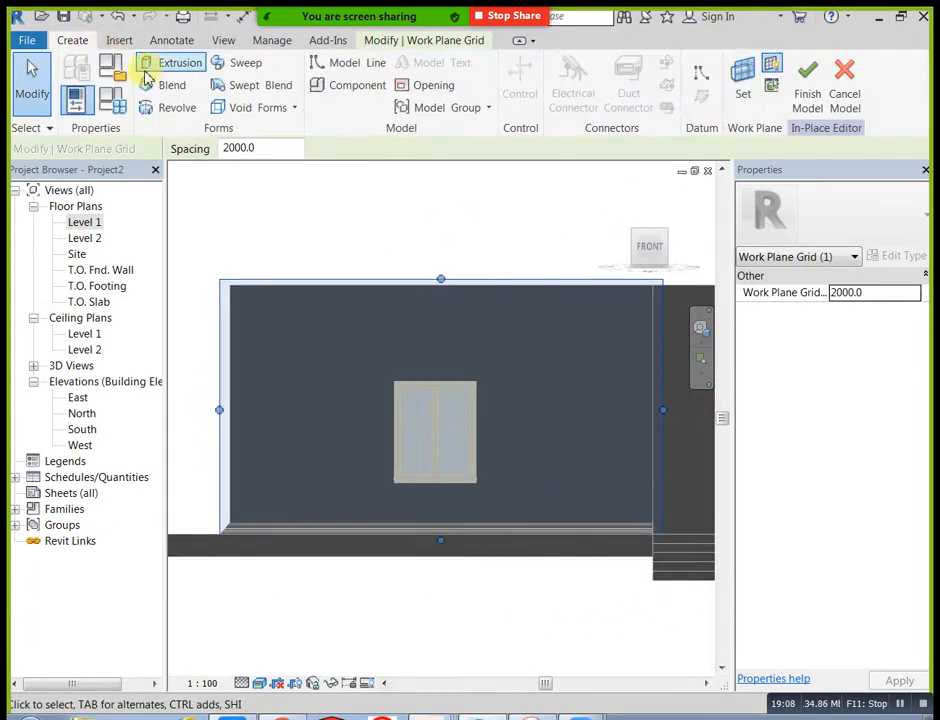
pyautogui.click(125, 55)
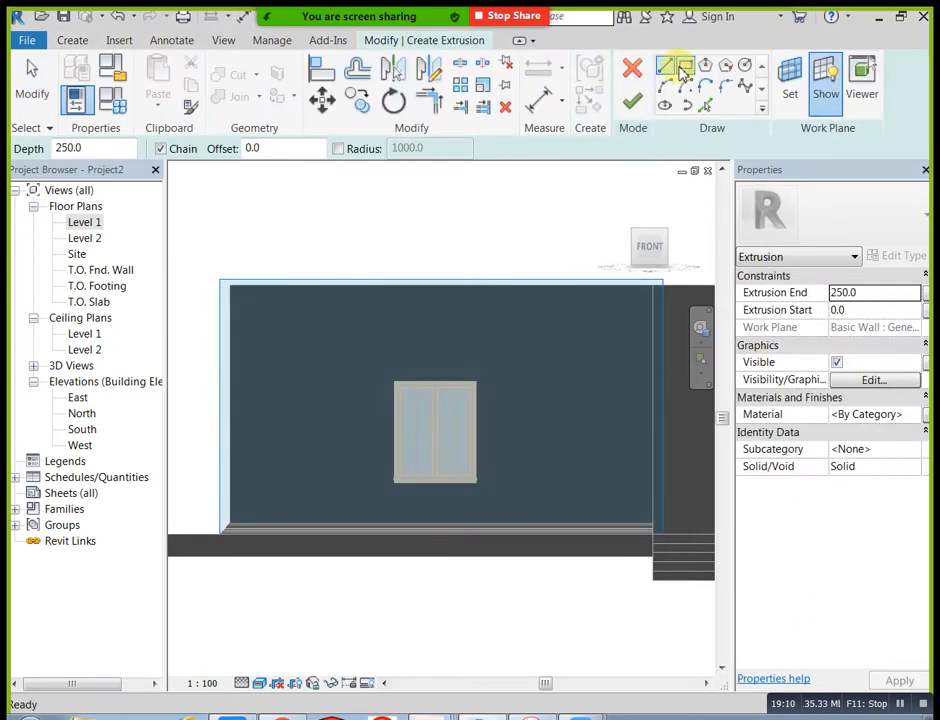
pyautogui.click(684, 68)
pyautogui.scroll(5, 425, 405)
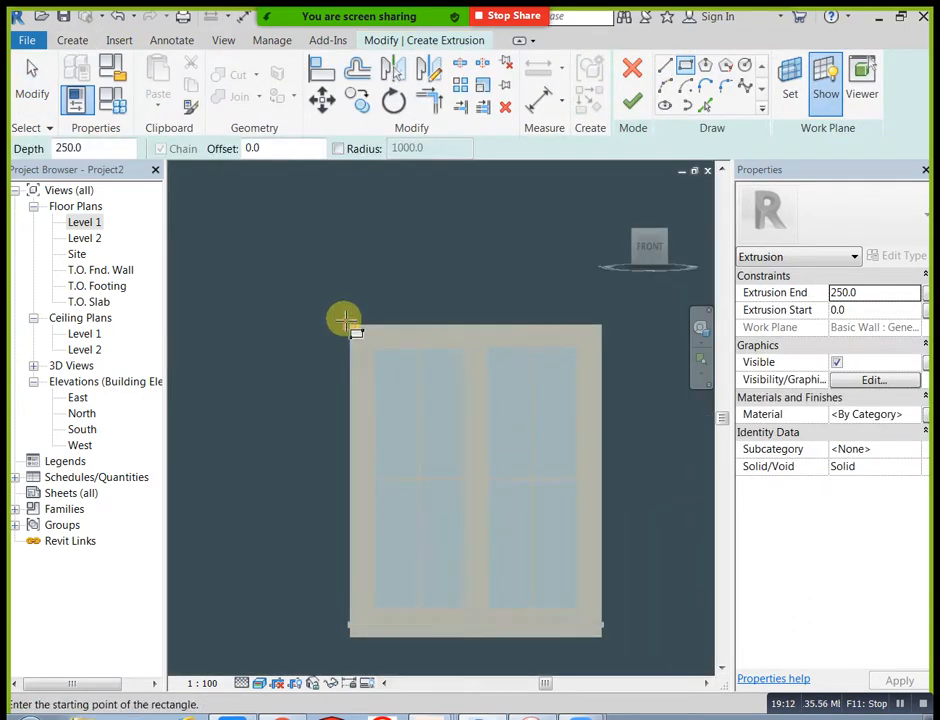
pyautogui.click(350, 327)
pyautogui.moveTo(492, 594); pyautogui.dragTo(478, 446, button='middle')
pyautogui.scroll(2, 522, 478)
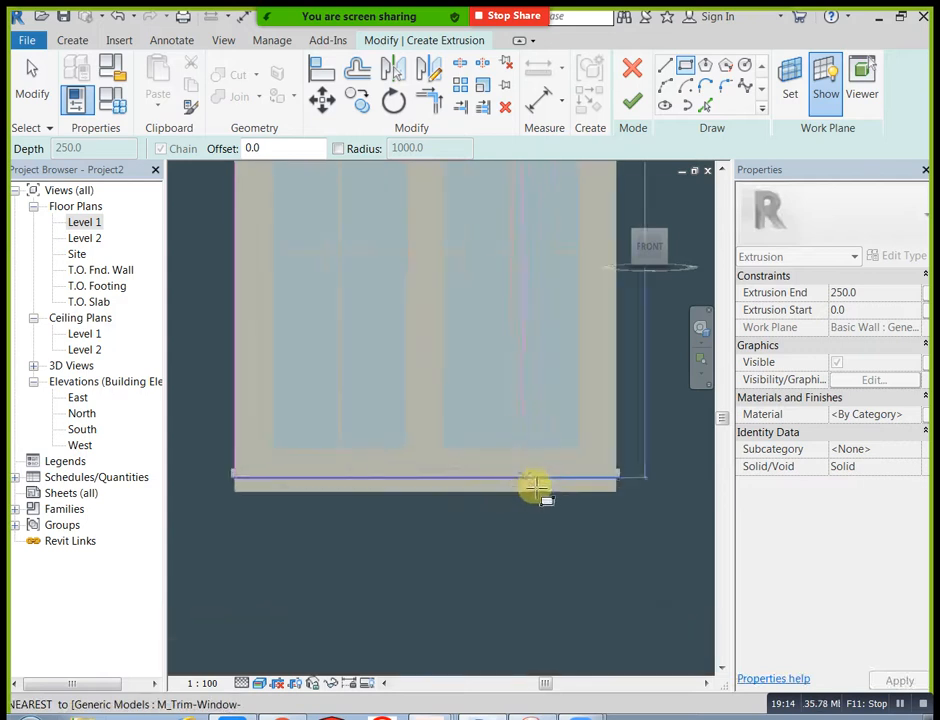
pyautogui.click(613, 491)
# Step: Sketch a second rectangle offset 75 mm outside the first one around the window
pyautogui.scroll(-2, 560, 470)
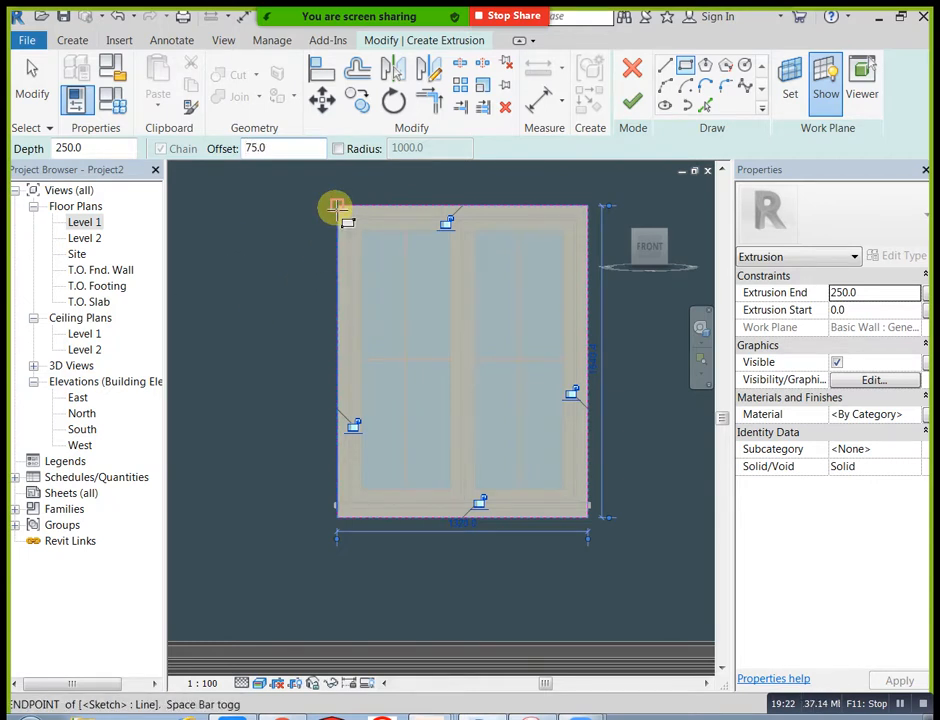
pyautogui.click(337, 208)
pyautogui.click(592, 519)
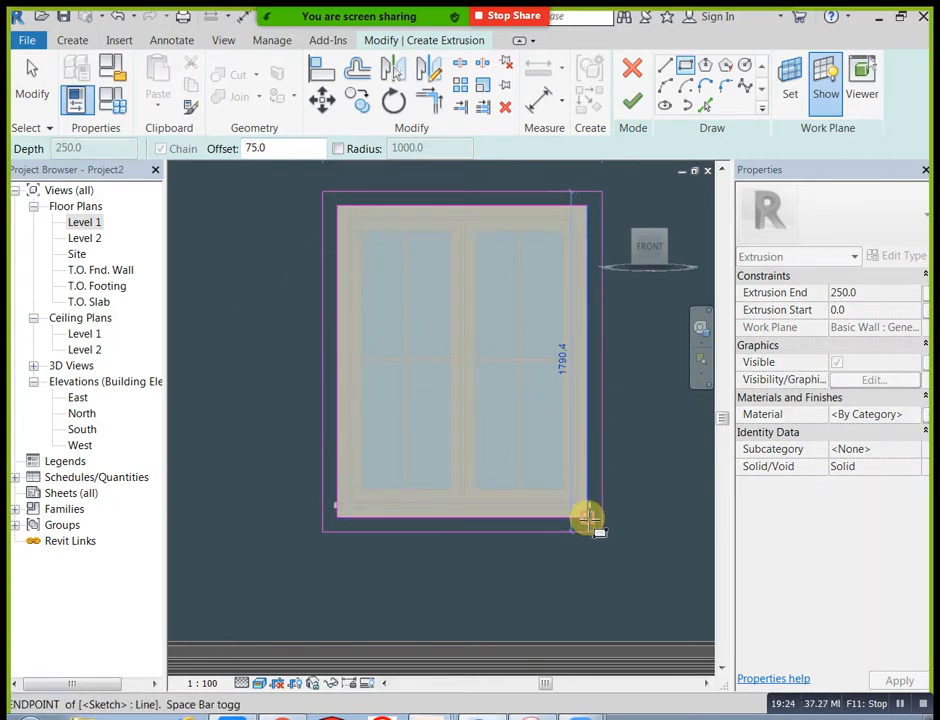
pyautogui.scroll(-3, 530, 381)
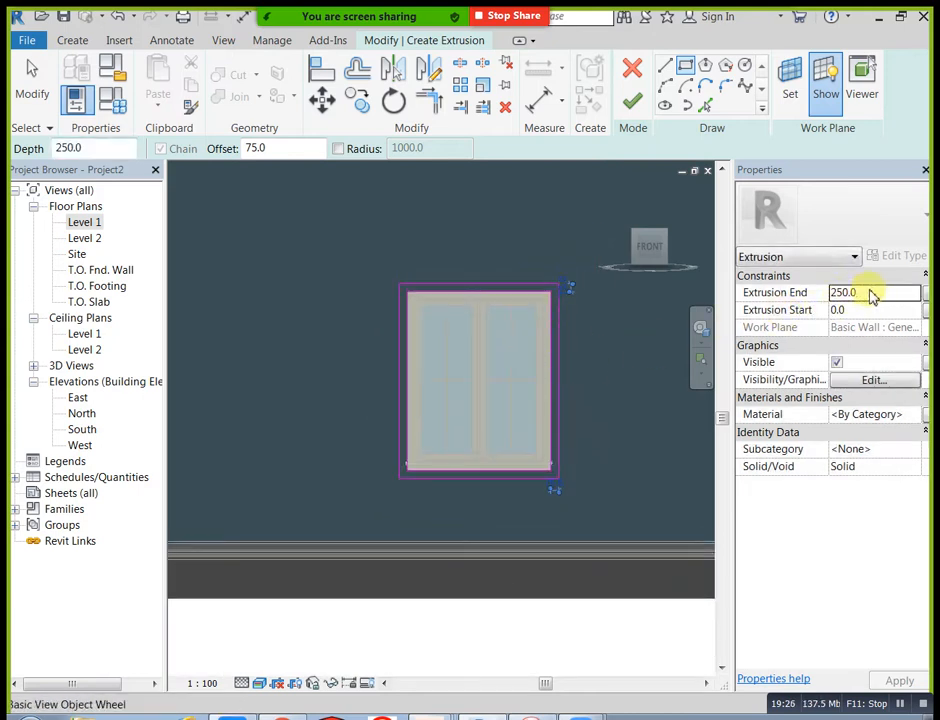
# Step: Set the extrusion end to 300 mm and finish the window surround extrusion
pyautogui.click(872, 293)
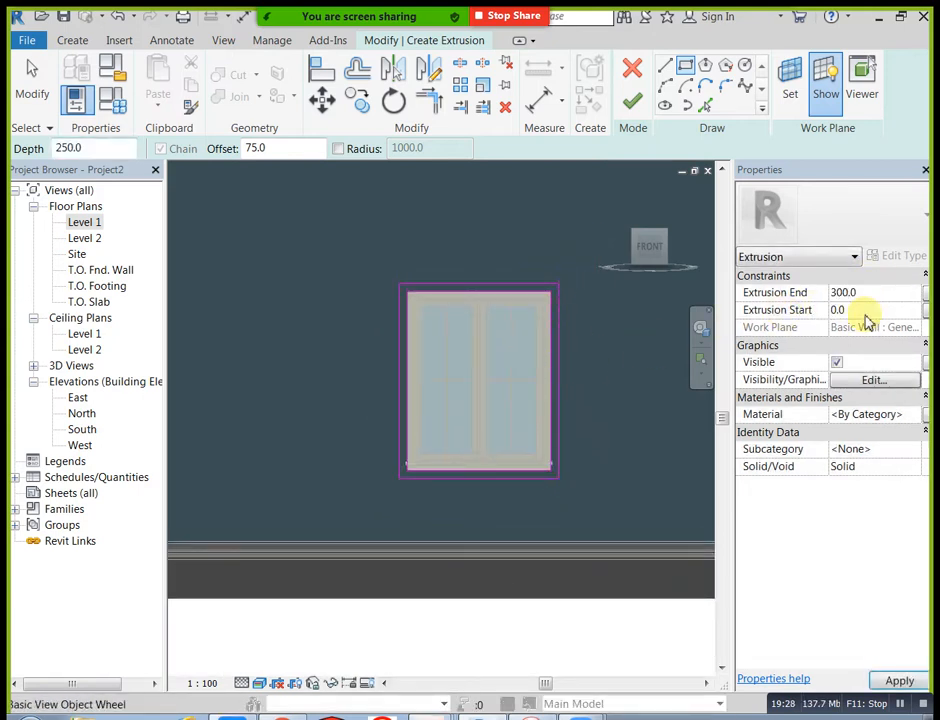
pyautogui.click(631, 102)
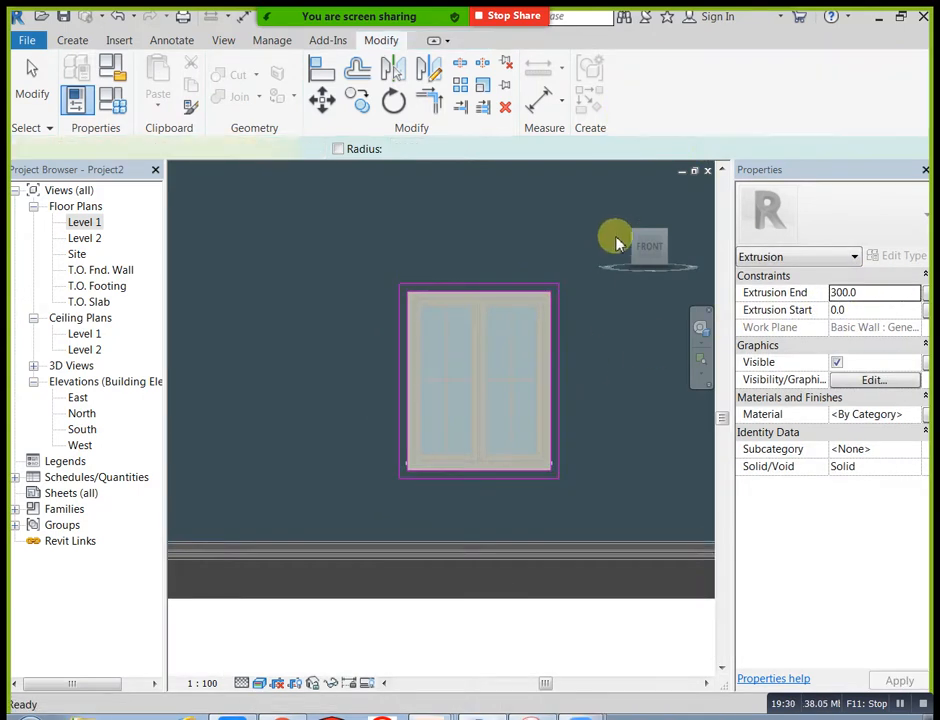
pyautogui.click(620, 197)
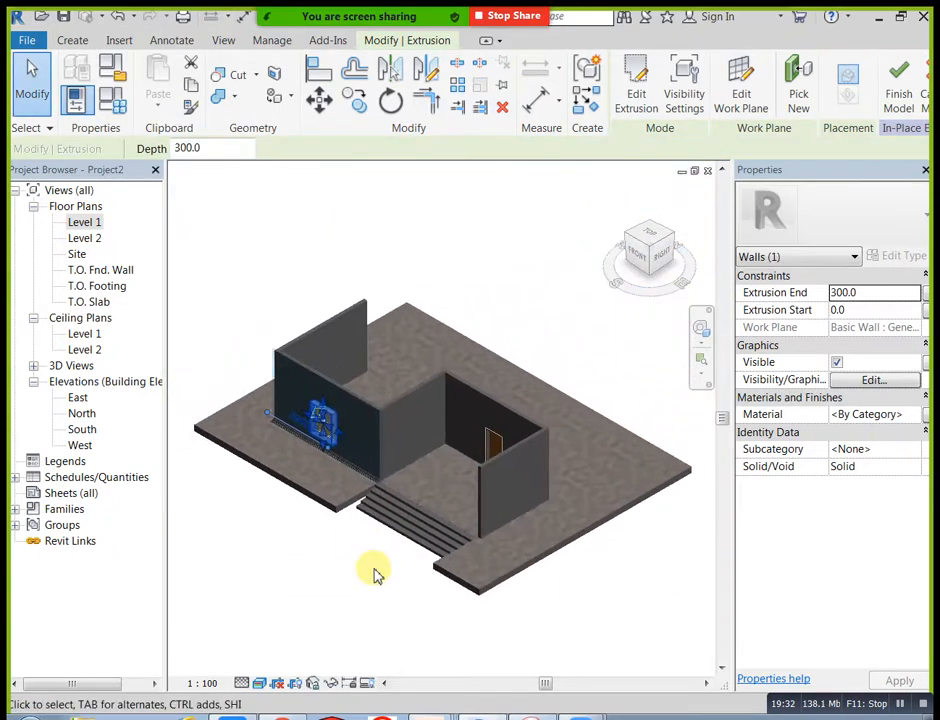
pyautogui.click(375, 570)
# Step: Check the projecting window surround in 3D and finish the in-place wall model
pyautogui.scroll(2, 306, 460)
pyautogui.scroll(2, 305, 458)
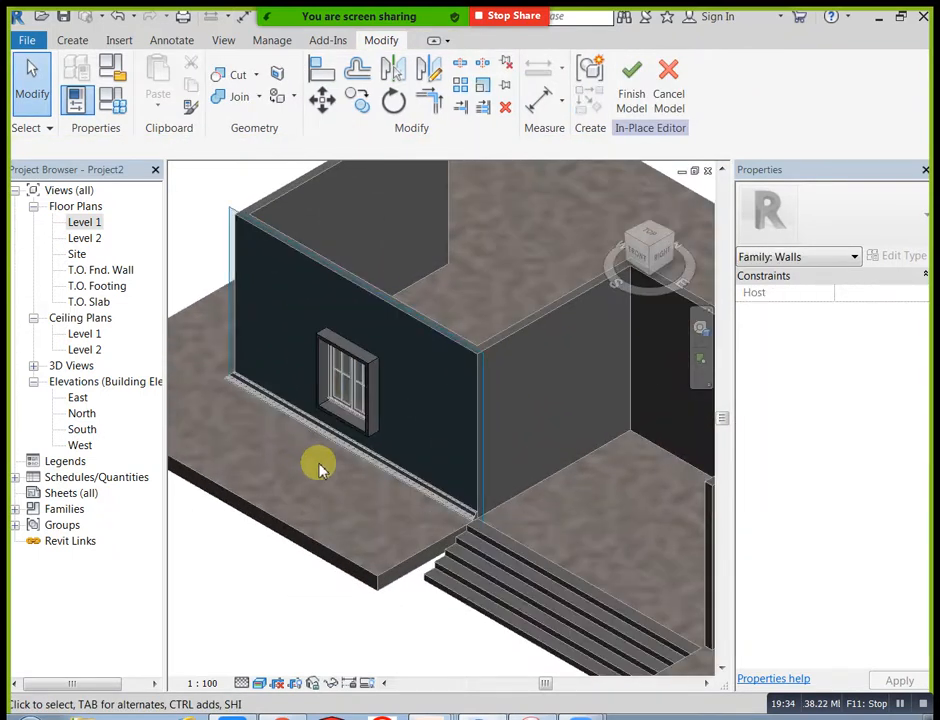
pyautogui.scroll(-1, 330, 460)
pyautogui.keyDown('shift'); pyautogui.moveTo(352, 497); pyautogui.dragTo(388, 493, button='middle'); pyautogui.keyUp('shift')
pyautogui.scroll(2, 408, 474)
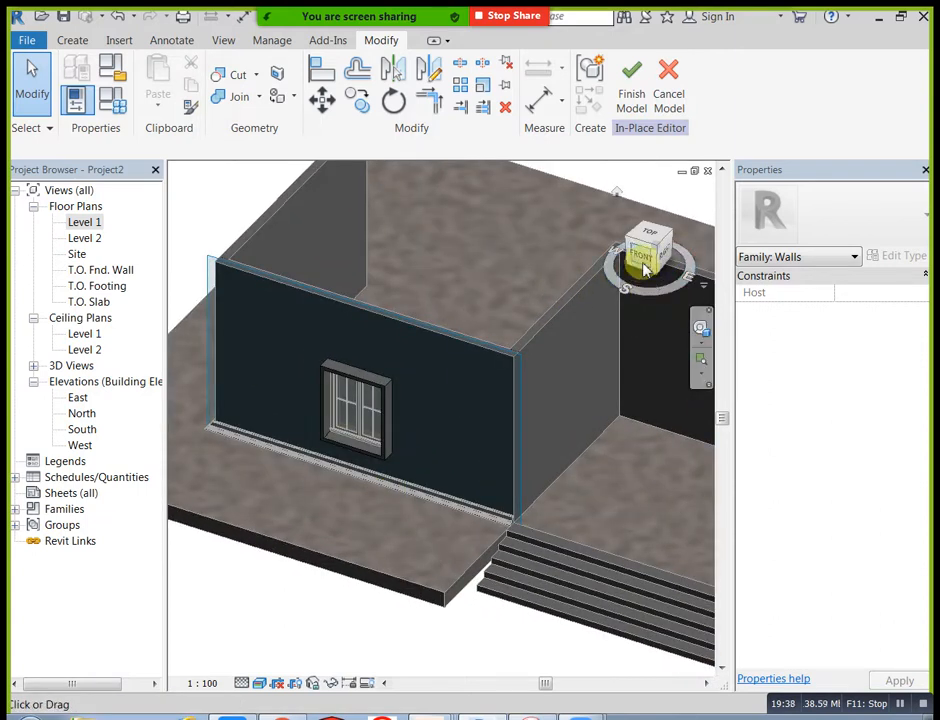
pyautogui.scroll(-1, 516, 378)
pyautogui.keyDown('shift'); pyautogui.moveTo(497, 427); pyautogui.dragTo(560, 385, button='middle'); pyautogui.keyUp('shift')
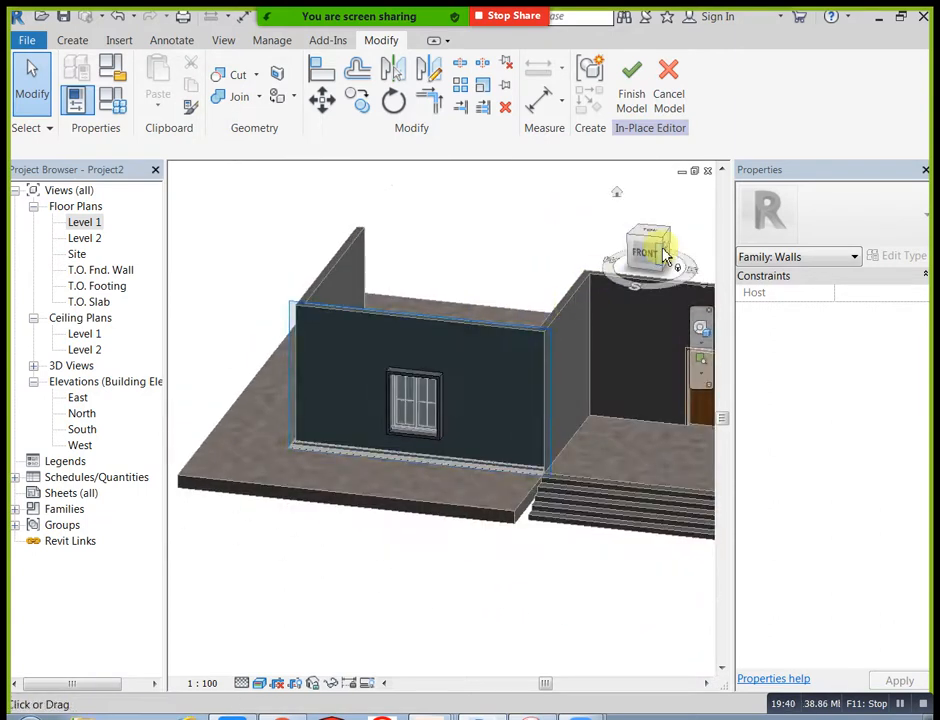
pyautogui.click(631, 69)
# Step: Place three separate horizontal Wall Sweep - Trim bands on the front wall, spaced downward from near its top to about the window head
pyautogui.keyDown('shift'); pyautogui.moveTo(541, 239); pyautogui.dragTo(478, 357, button='middle'); pyautogui.keyUp('shift')
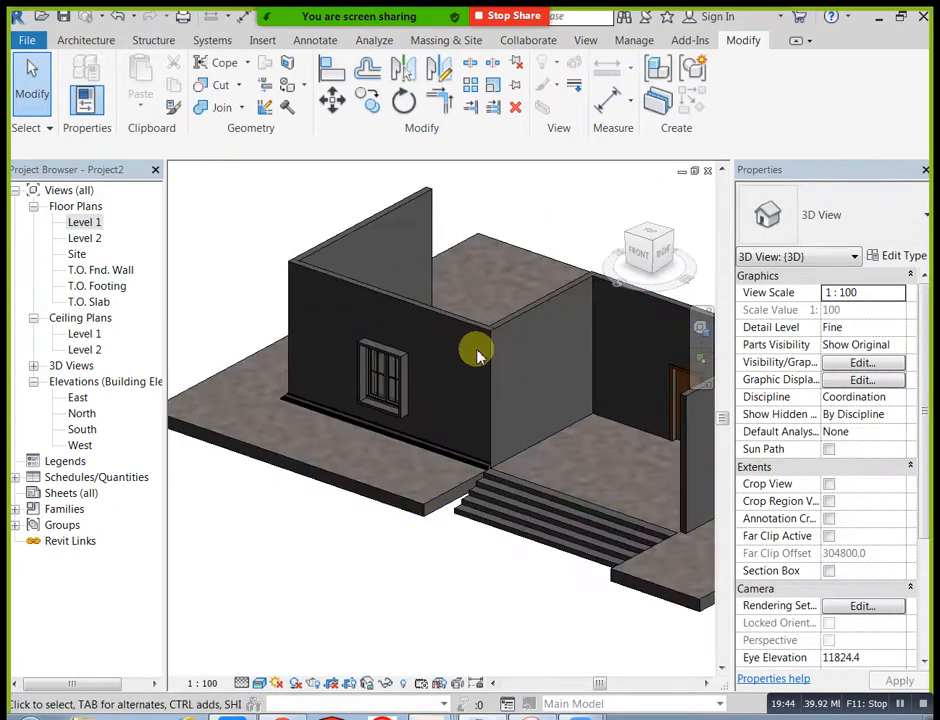
pyautogui.click(88, 42)
pyautogui.click(81, 104)
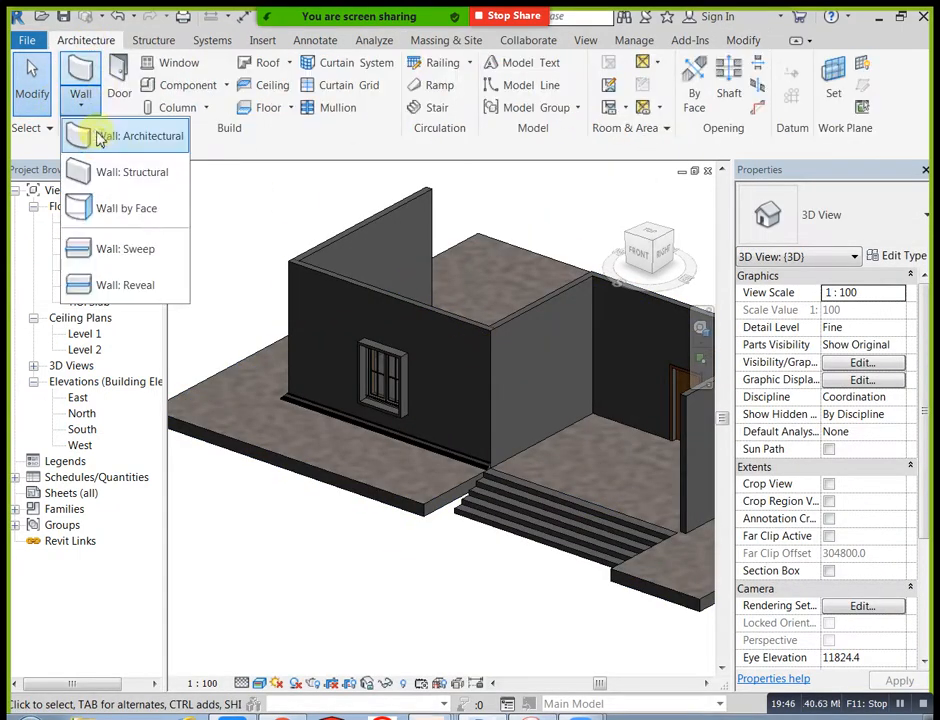
pyautogui.click(120, 250)
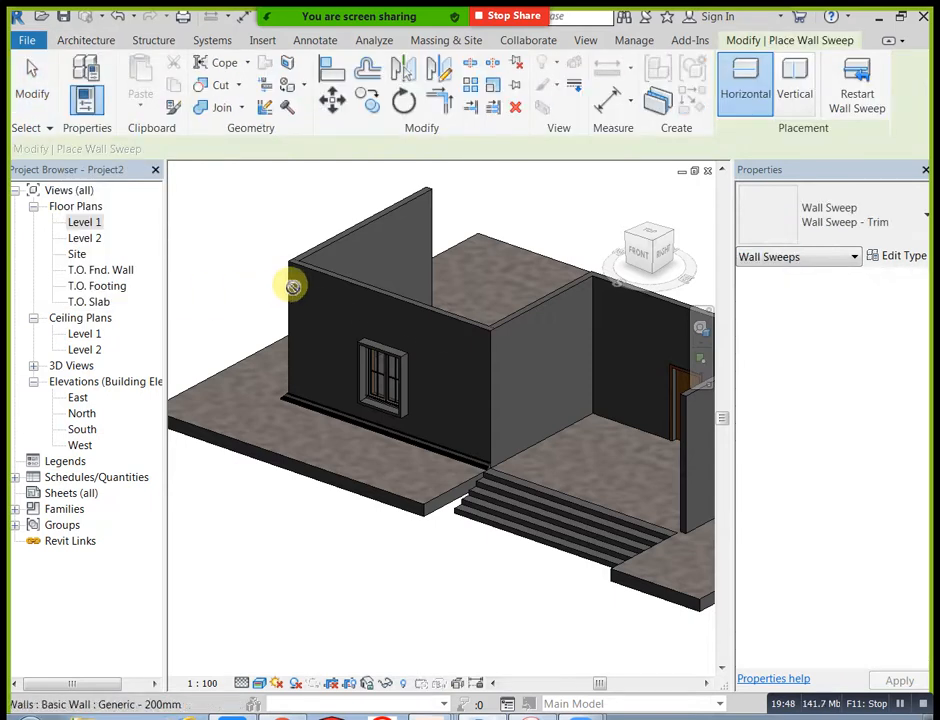
pyautogui.scroll(2, 279, 331)
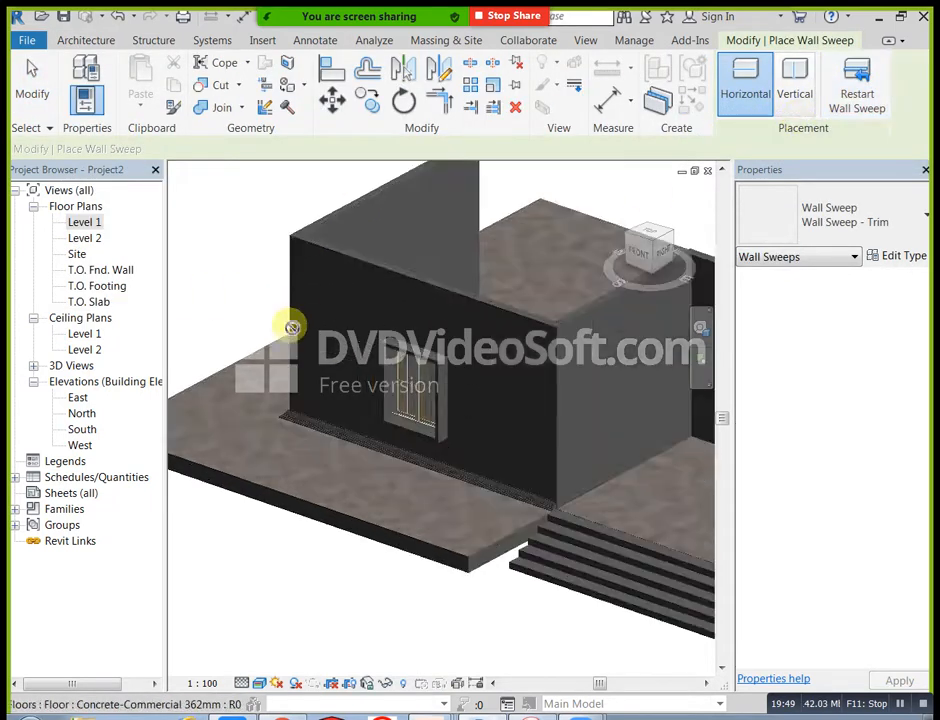
pyautogui.click(306, 267)
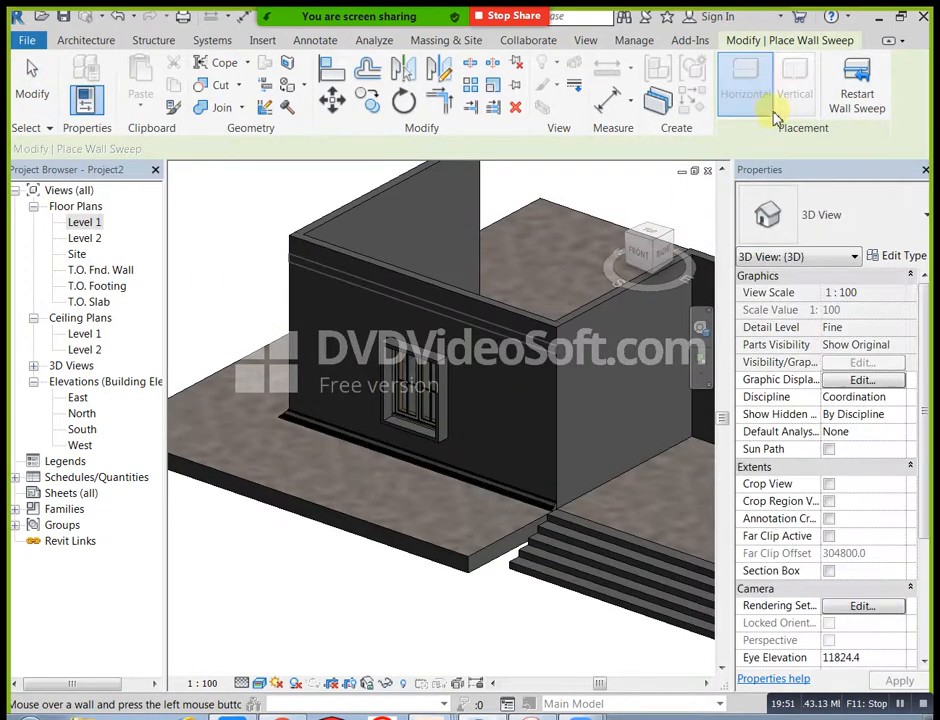
pyautogui.click(850, 85)
pyautogui.click(310, 292)
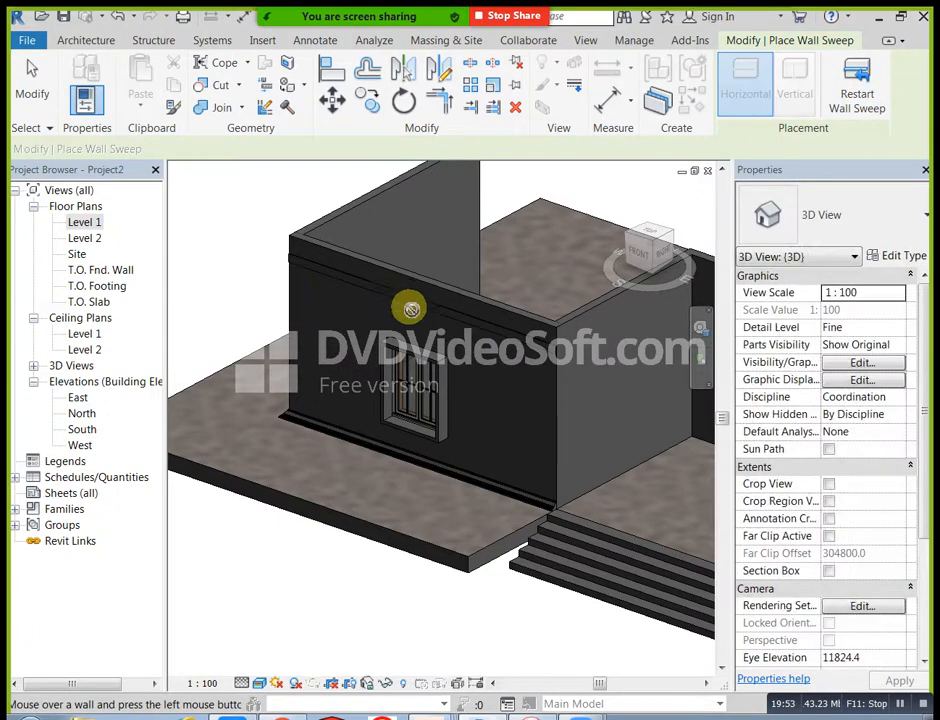
pyautogui.click(857, 95)
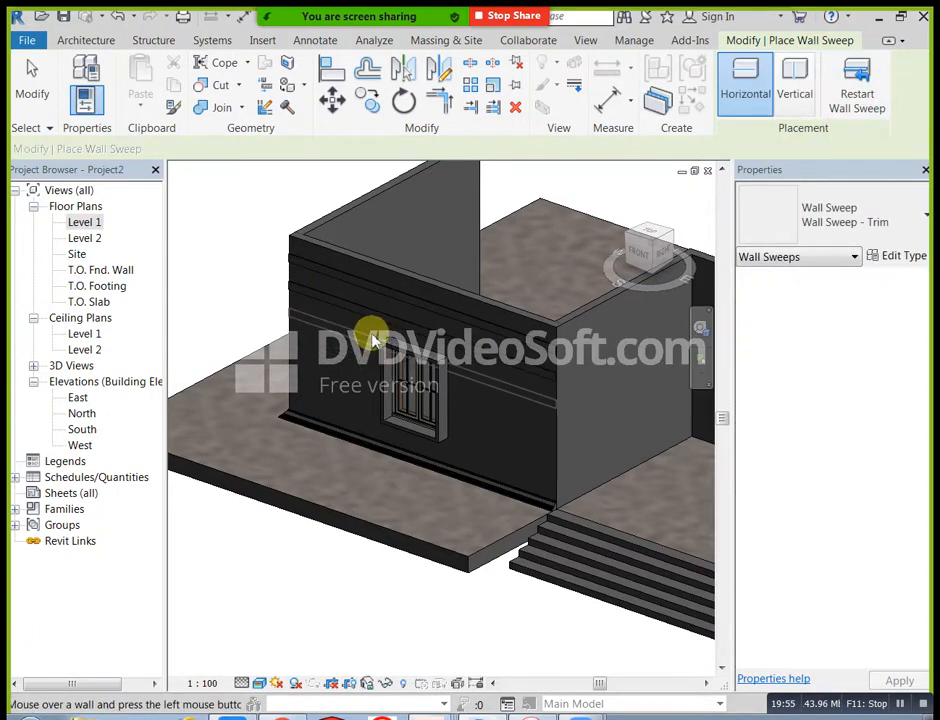
pyautogui.click(372, 340)
# Step: Continue the horizontal trim sweeps down the front wall beside the window to just above the base moulding, and end the Wall Sweep command
pyautogui.click(853, 90)
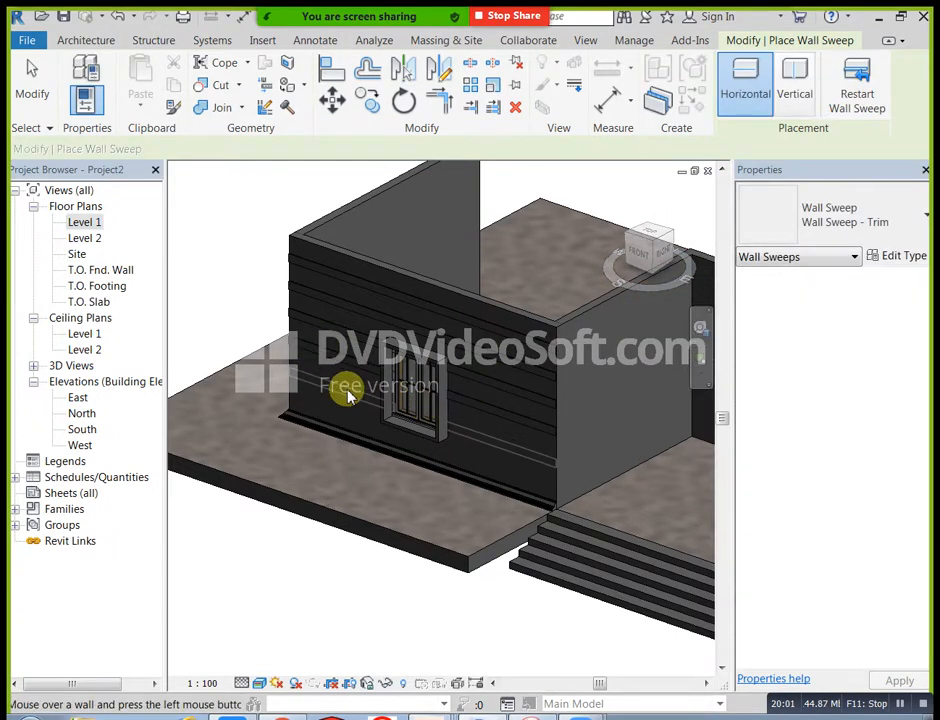
pyautogui.click(350, 382)
pyautogui.click(845, 98)
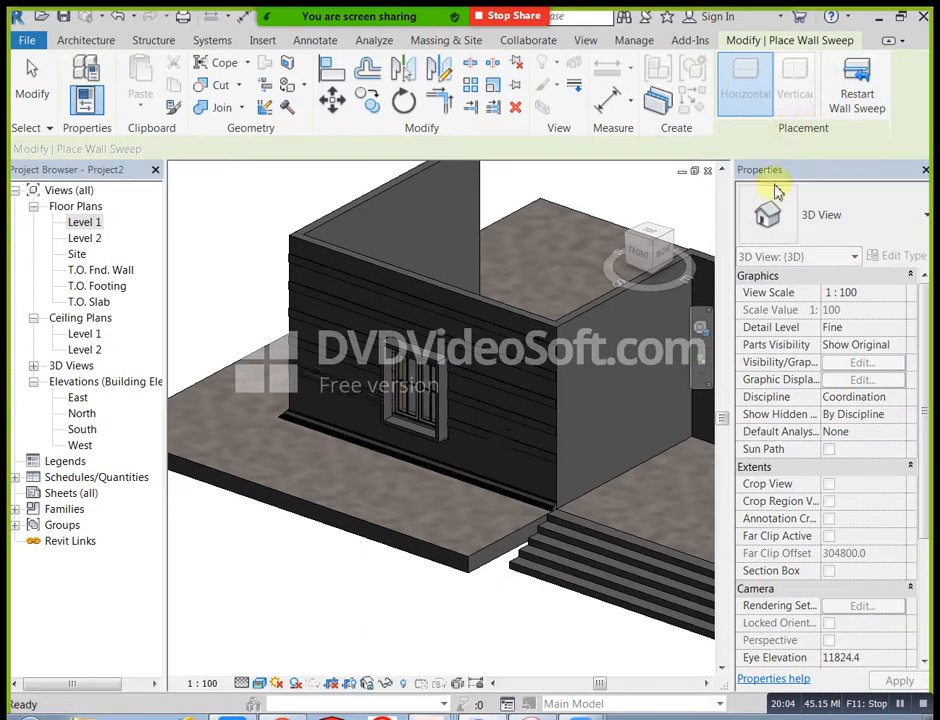
pyautogui.click(411, 440)
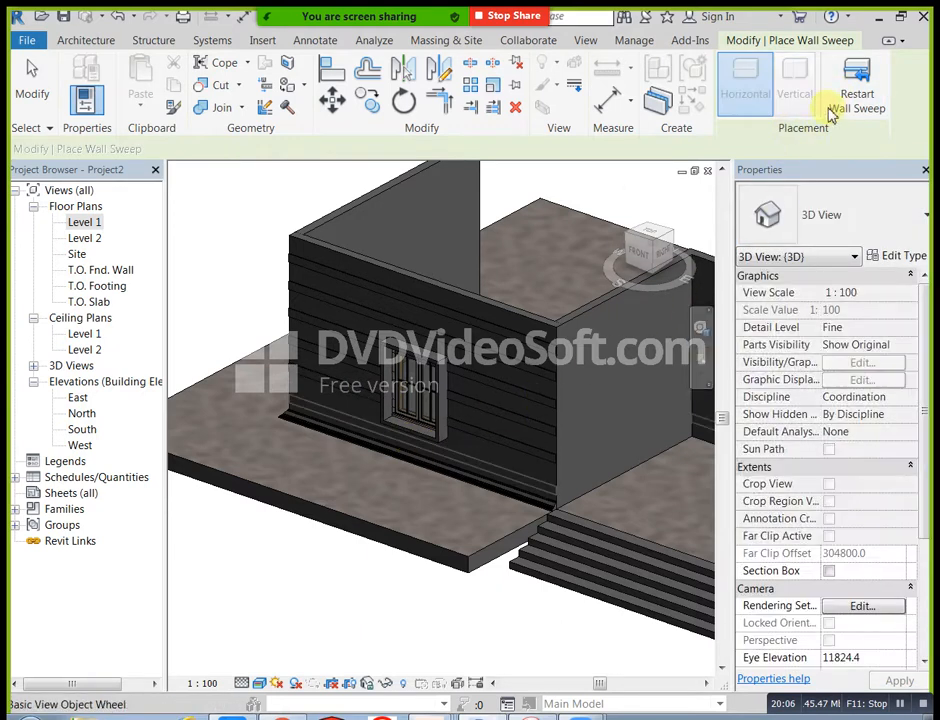
pyautogui.click(850, 112)
pyautogui.scroll(-1, 414, 452)
pyautogui.scroll(-2, 414, 452)
pyautogui.press('Escape')
pyautogui.keyDown('shift'); pyautogui.moveTo(399, 466); pyautogui.dragTo(410, 540, button='middle'); pyautogui.keyUp('shift')
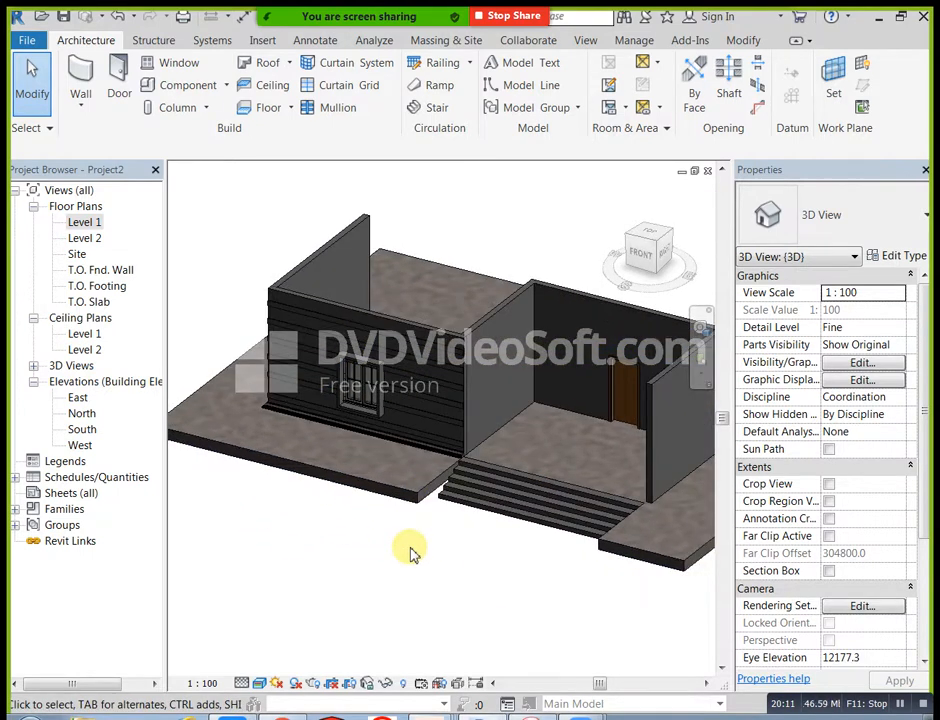
# Step: Sketch a rectangular structural floor boundary on Level 2 from behind the left room to the right room's outer front corner
pyautogui.doubleClick(85, 239)
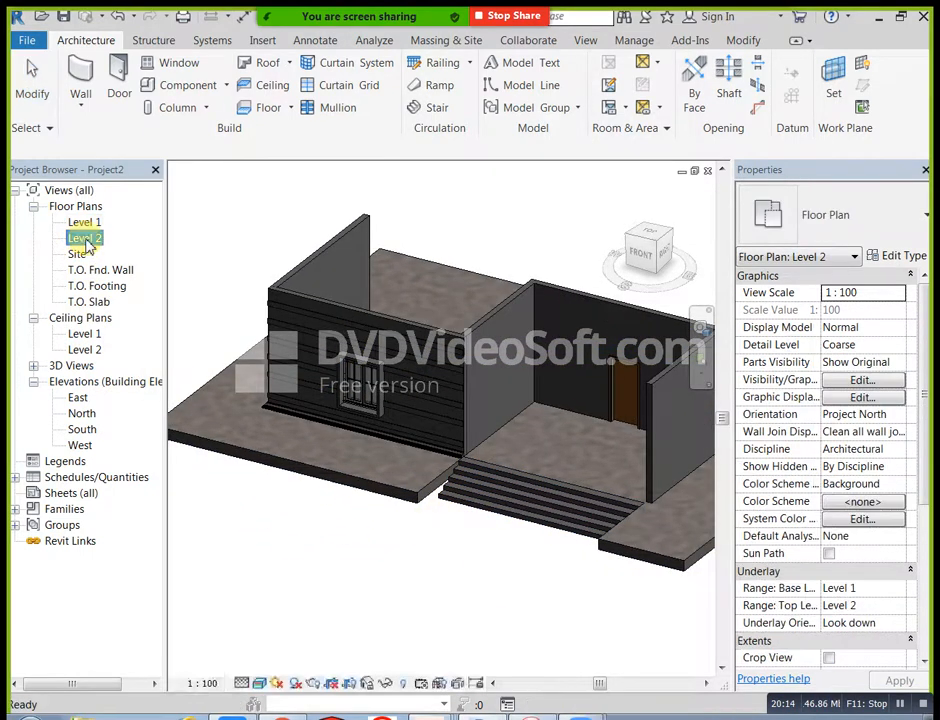
pyautogui.scroll(3, 352, 440)
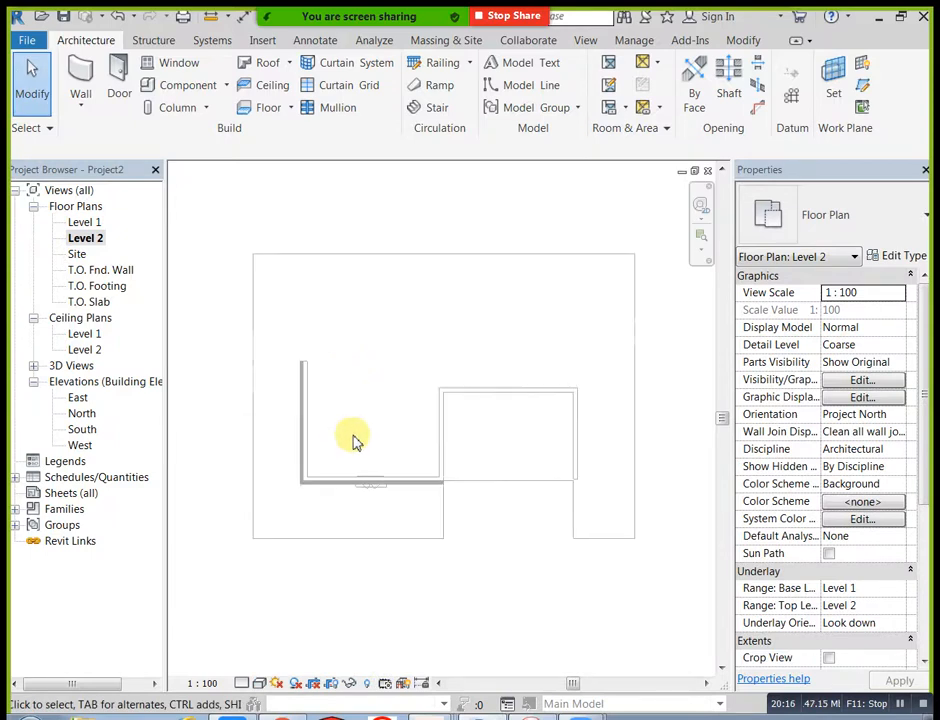
pyautogui.click(288, 108)
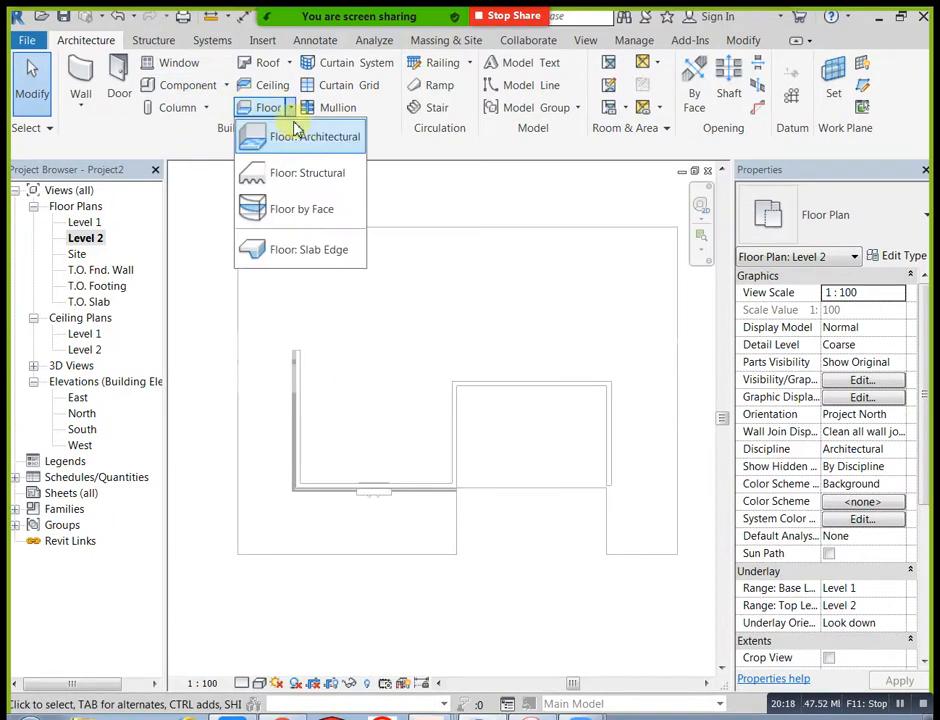
pyautogui.click(304, 172)
pyautogui.click(780, 66)
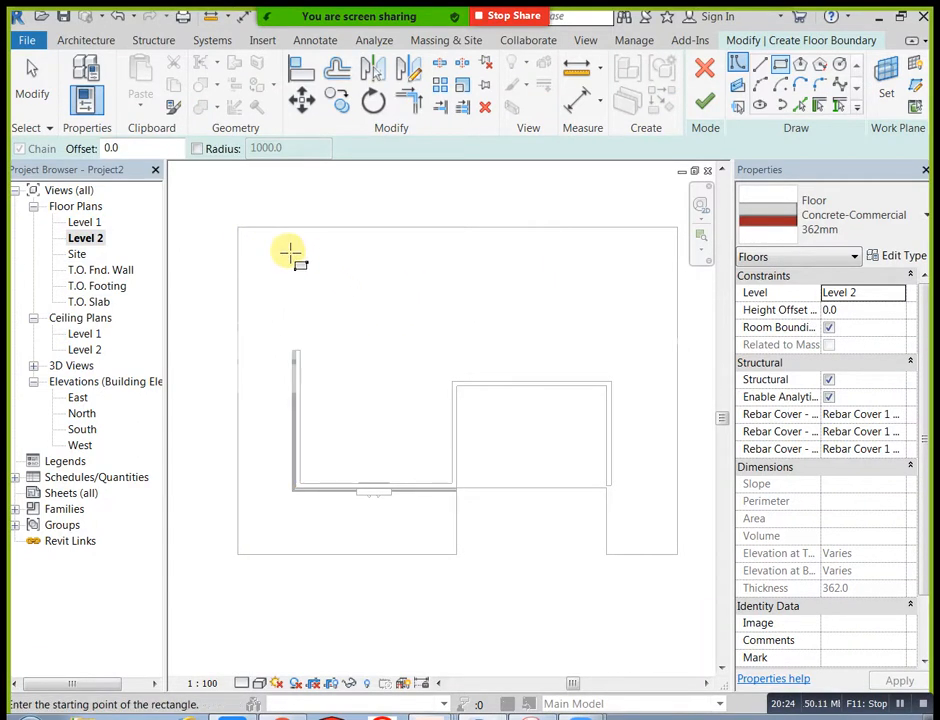
pyautogui.click(296, 246)
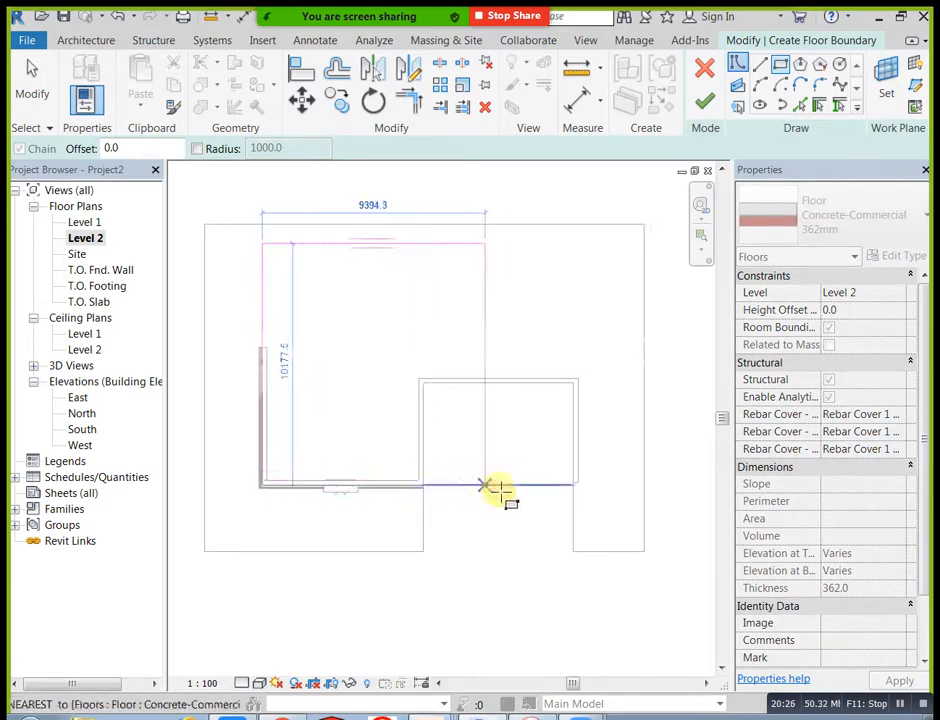
pyautogui.scroll(1, 573, 487)
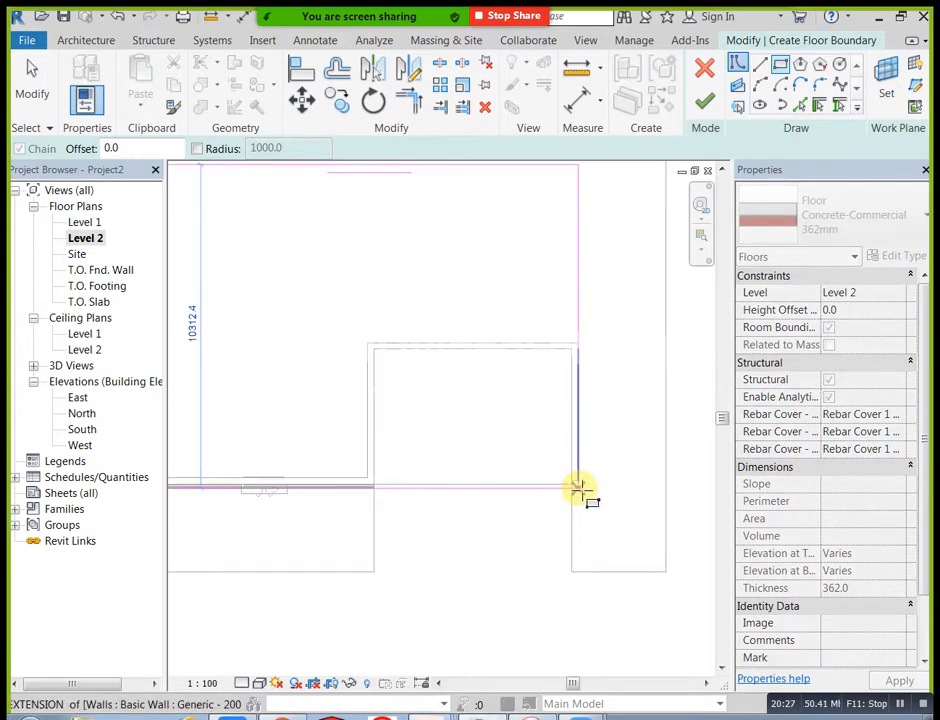
pyautogui.click(578, 487)
pyautogui.scroll(-1, 634, 466)
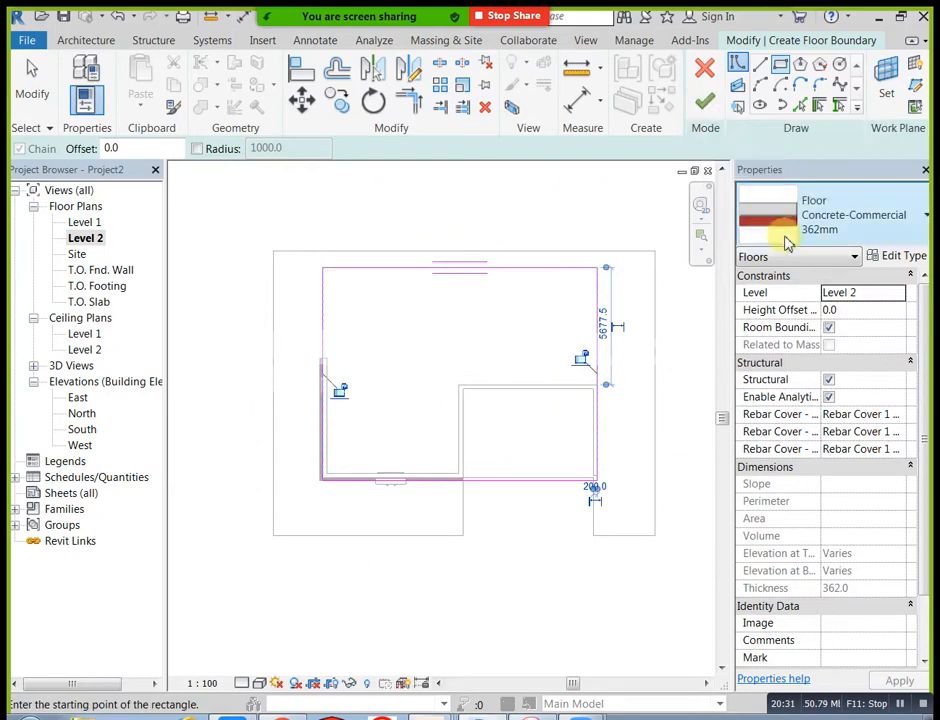
# Step: Set the floor type to Generic 150mm, finish the floor and attach the walls below to its bottom
pyautogui.click(850, 217)
pyautogui.click(797, 373)
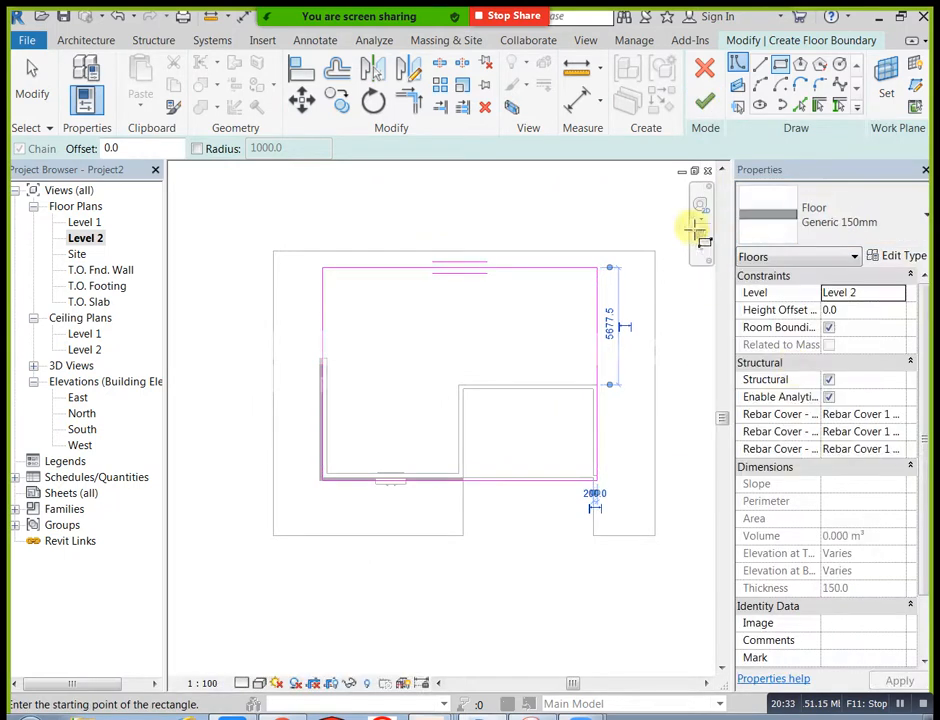
pyautogui.click(706, 106)
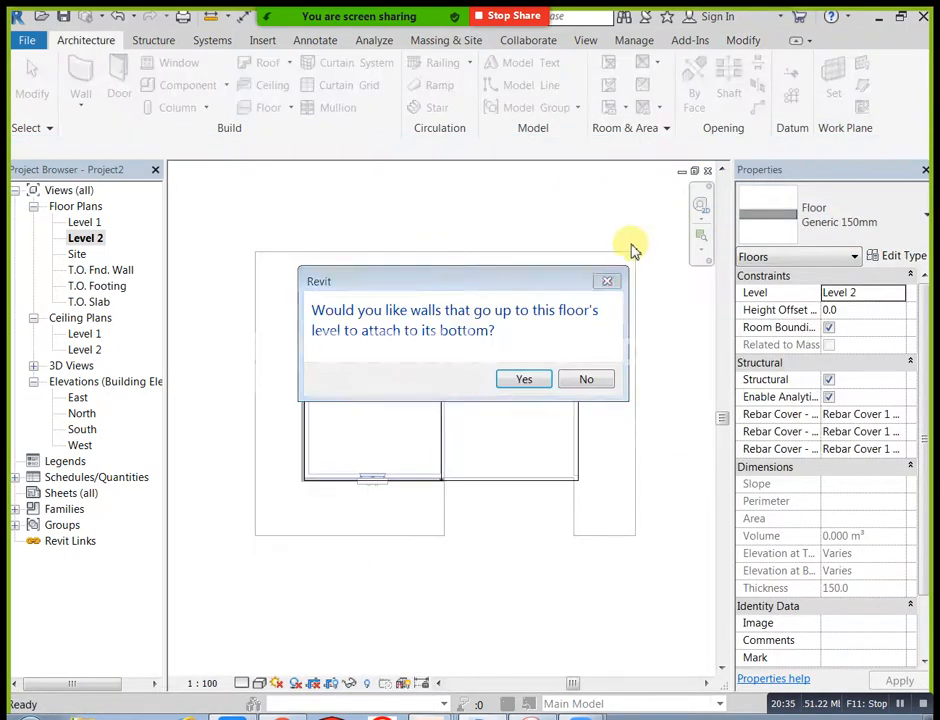
pyautogui.click(541, 380)
pyautogui.moveTo(648, 372); pyautogui.dragTo(667, 372, button='middle')
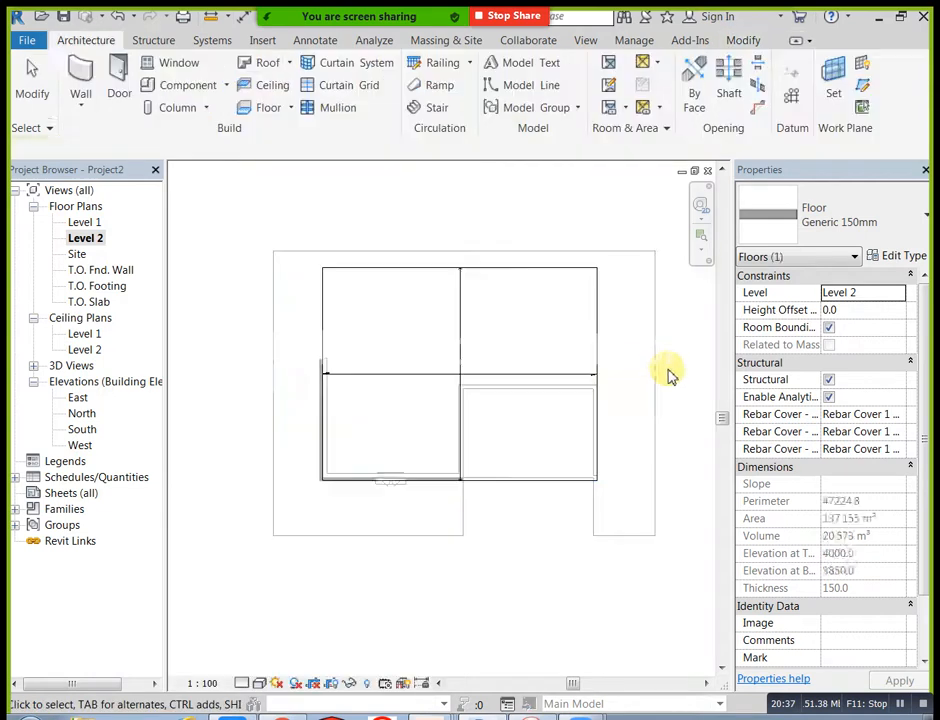
pyautogui.click(667, 372)
pyautogui.moveTo(597, 337); pyautogui.dragTo(573, 362, button='middle')
# Step: Check the new roof slab over both rooms in the 3D view
pyautogui.click(262, 40)
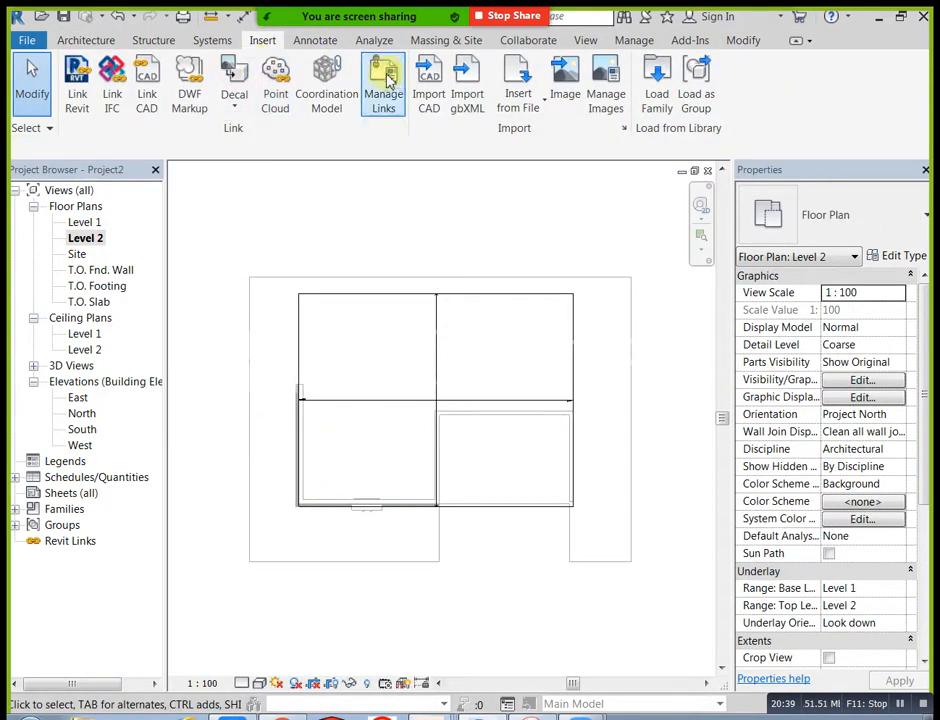
pyautogui.click(585, 40)
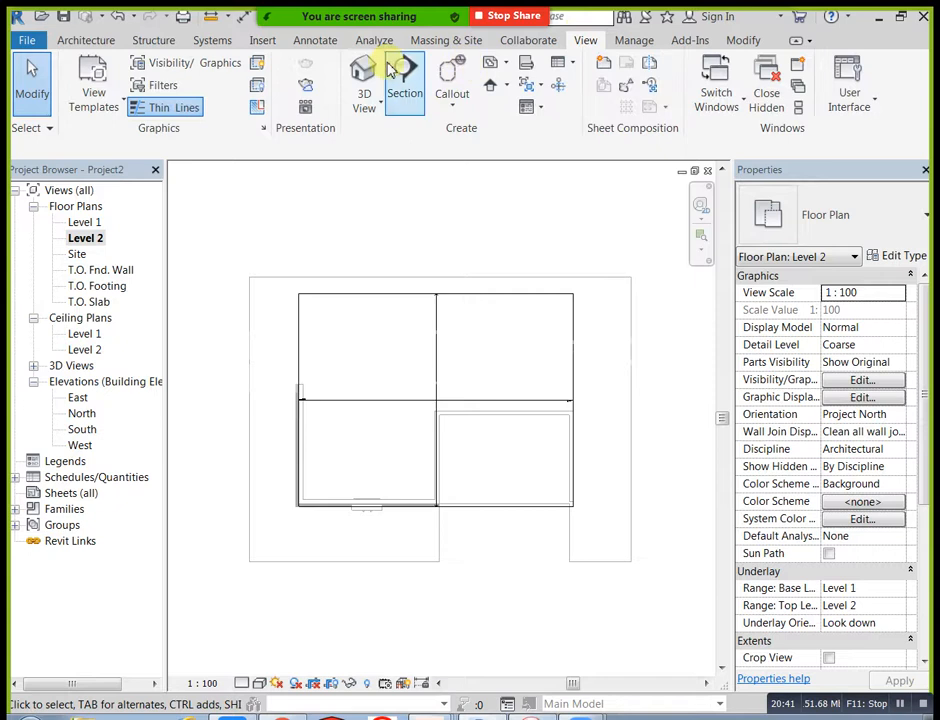
pyautogui.click(362, 75)
pyautogui.moveTo(390, 475)
pyautogui.keyDown('shift'); pyautogui.mouseDown(button='middle')
pyautogui.moveTo(391, 490)
pyautogui.moveTo(378, 449)
pyautogui.moveTo(449, 428)
pyautogui.moveTo(392, 461)
pyautogui.mouseUp(button='middle'); pyautogui.keyUp('shift')
pyautogui.keyDown('shift'); pyautogui.moveTo(462, 368); pyautogui.dragTo(470, 418, button='middle'); pyautogui.keyUp('shift')
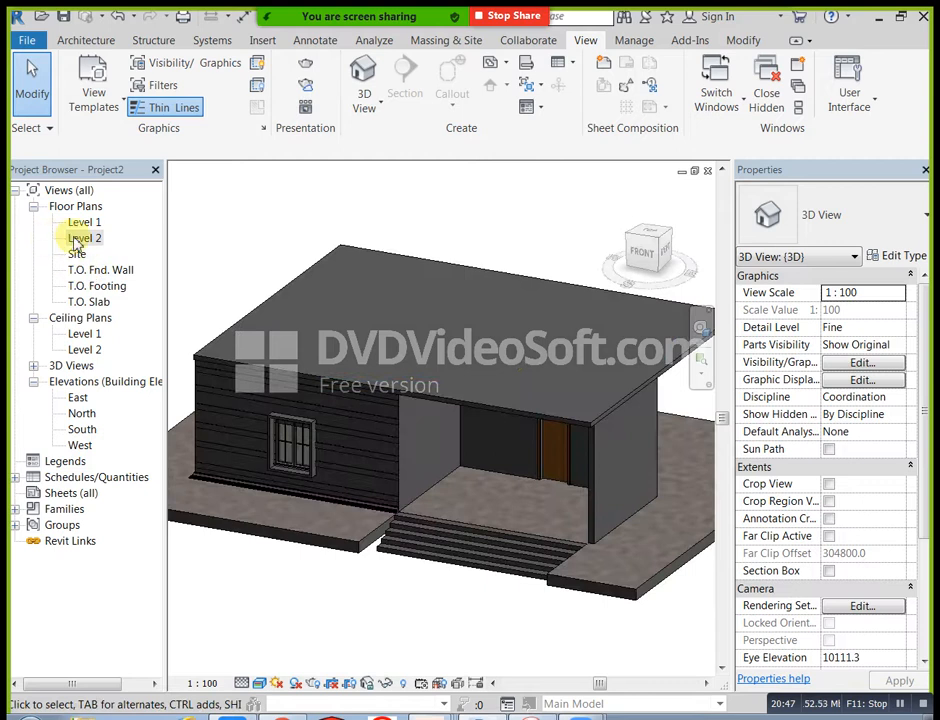
# Step: Start a Generic - 200mm wall on Level 2 with an unconnected height of 750 mm
pyautogui.doubleClick(78, 240)
pyautogui.click(100, 42)
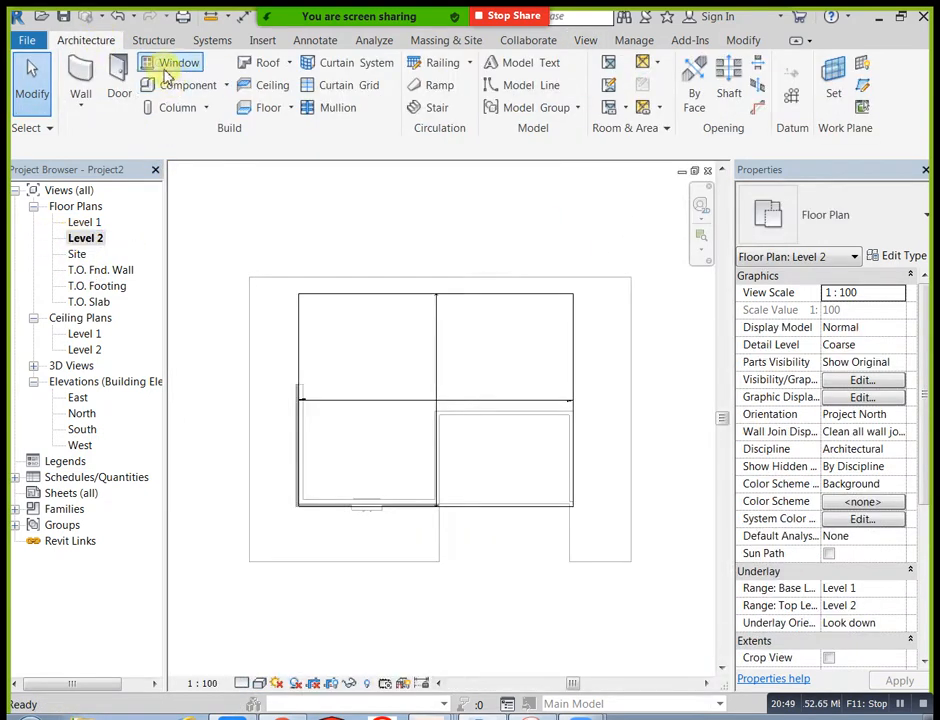
pyautogui.click(80, 70)
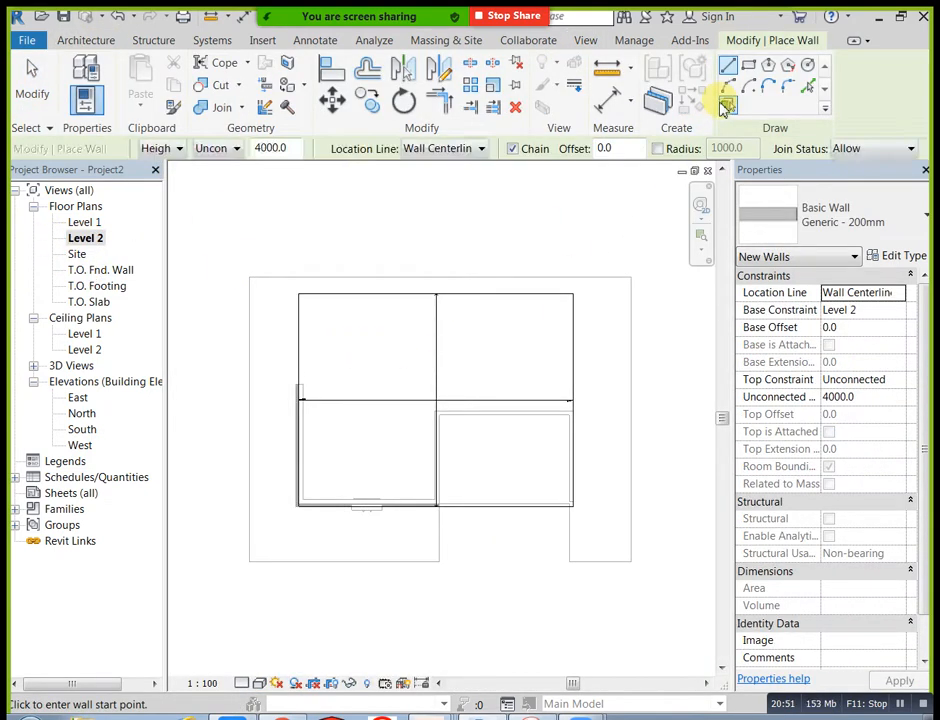
pyautogui.click(237, 148)
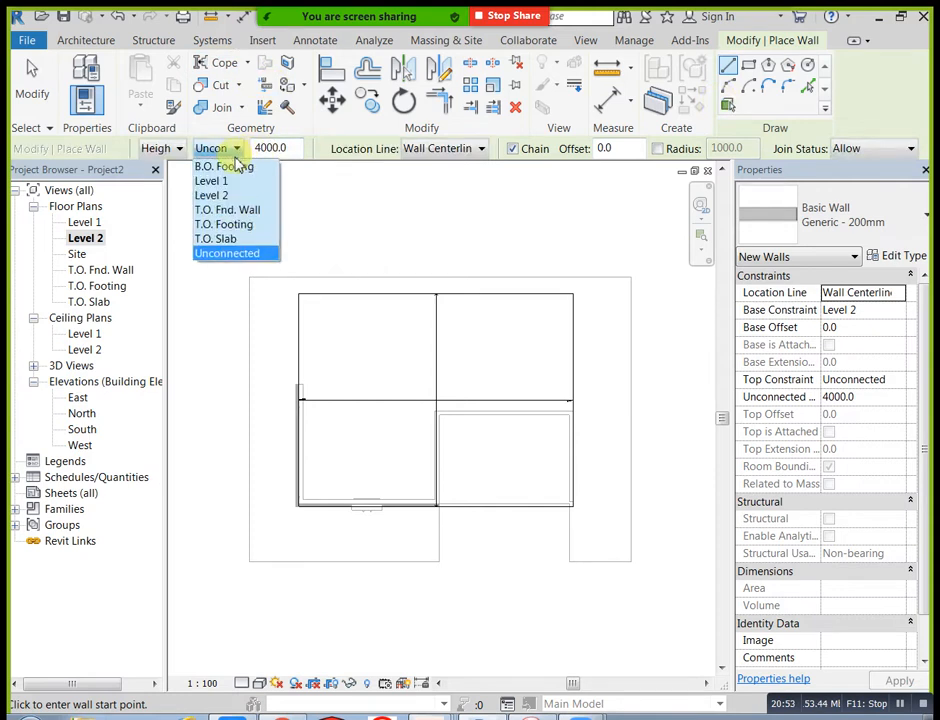
pyautogui.click(231, 149)
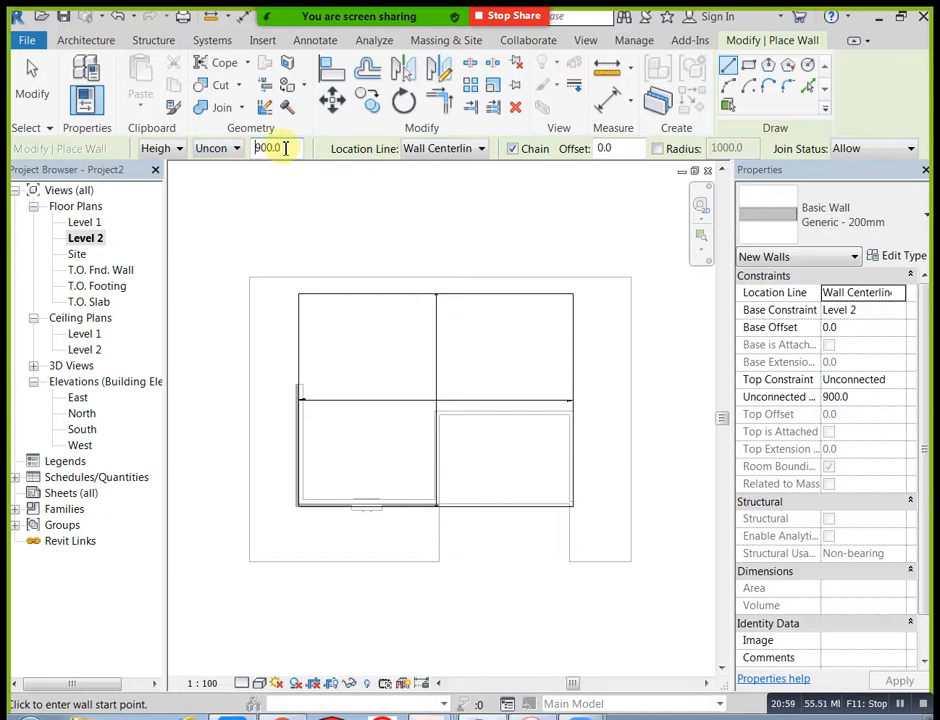
pyautogui.write('75')
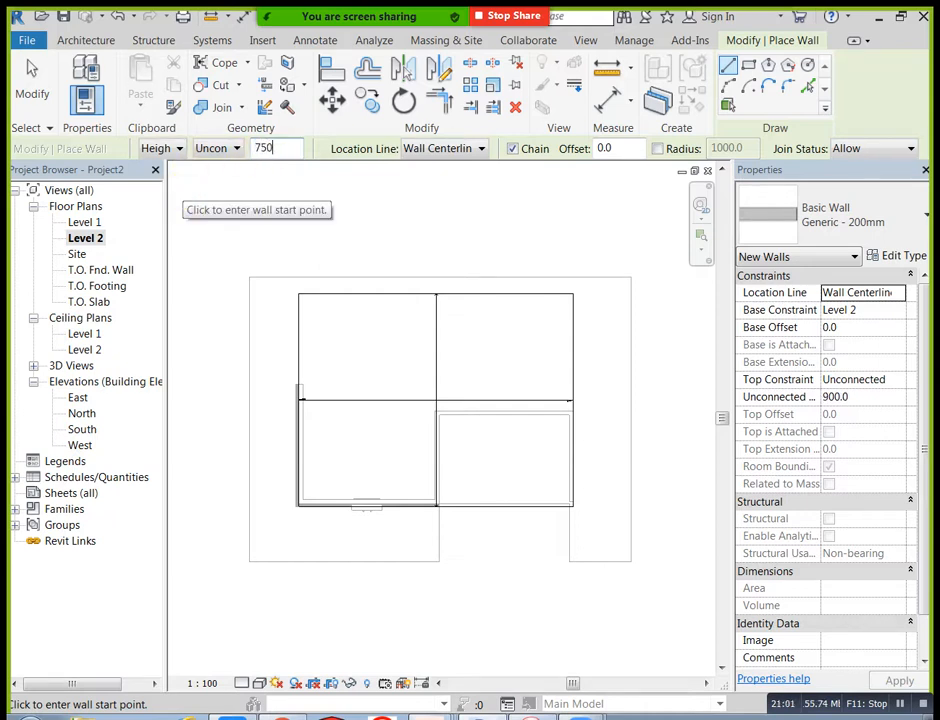
pyautogui.click(749, 65)
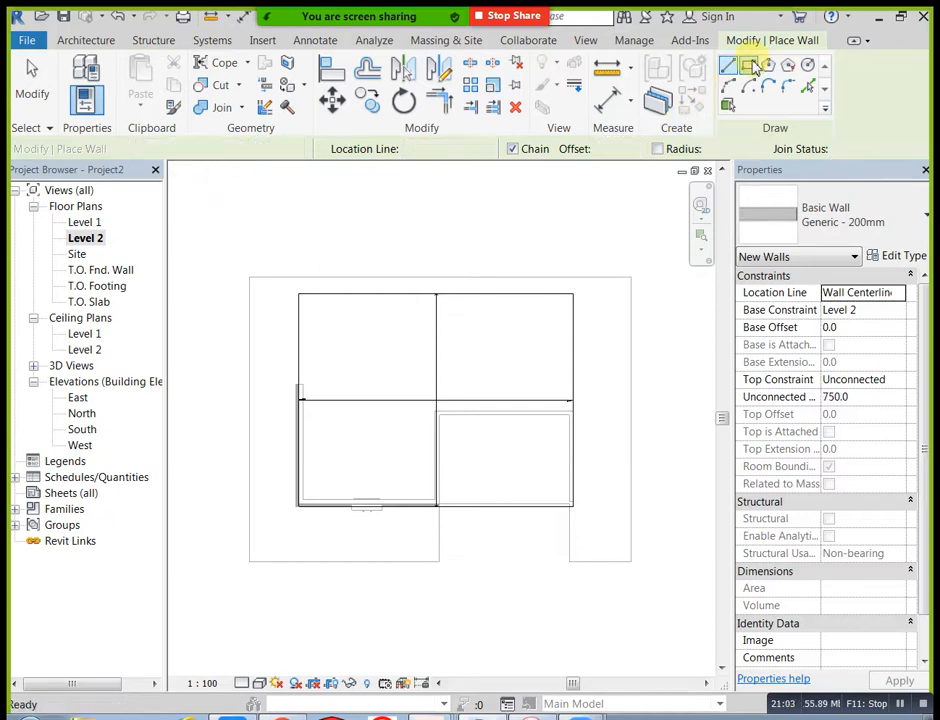
pyautogui.scroll(4, 310, 304)
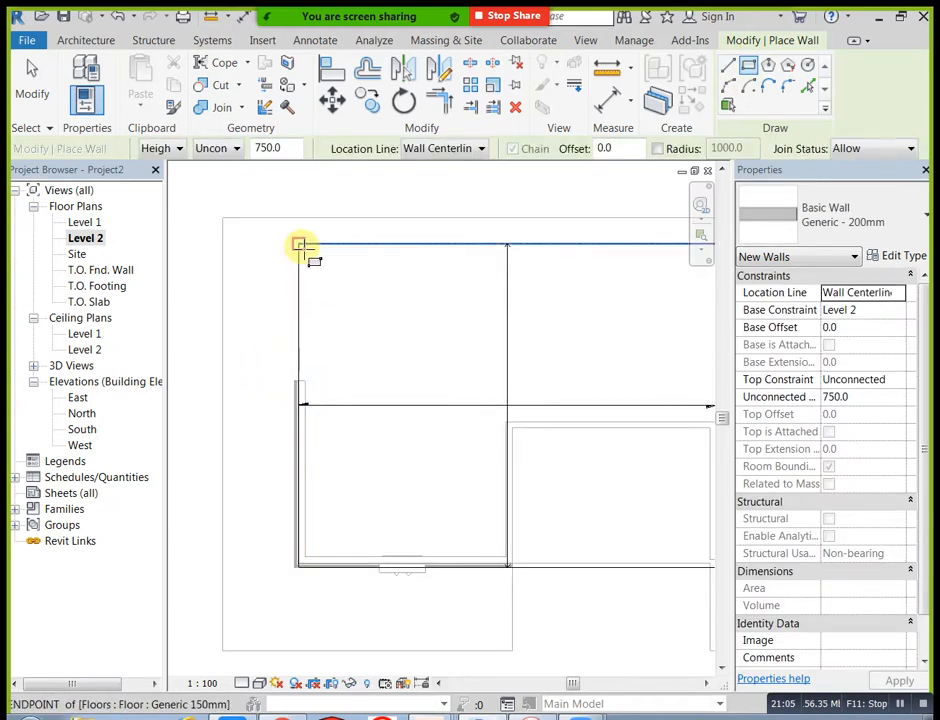
pyautogui.click(483, 149)
pyautogui.click(451, 195)
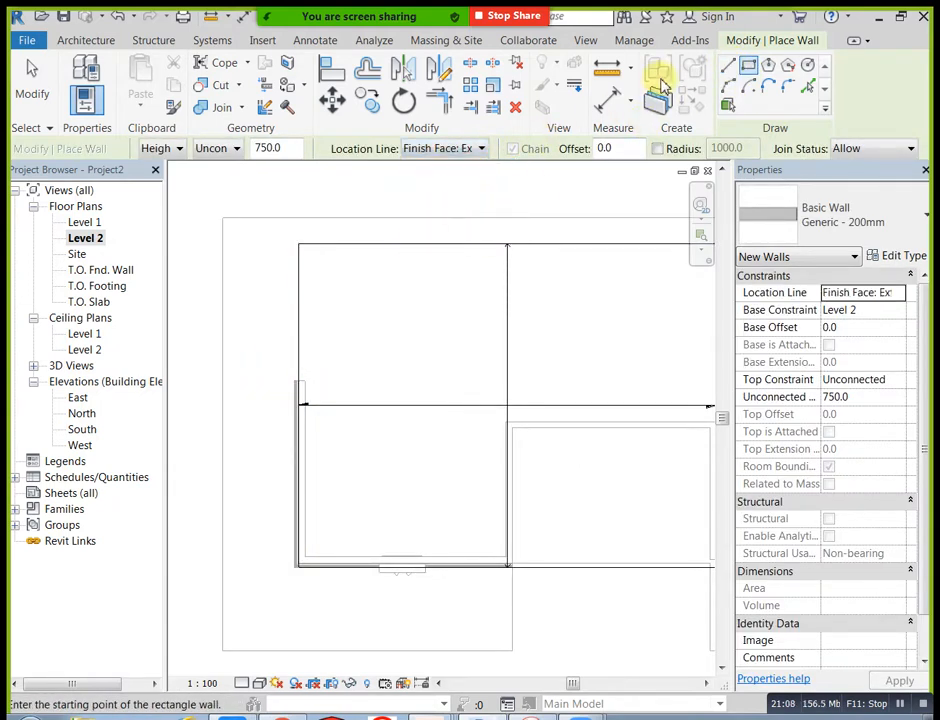
pyautogui.click(728, 66)
pyautogui.click(300, 245)
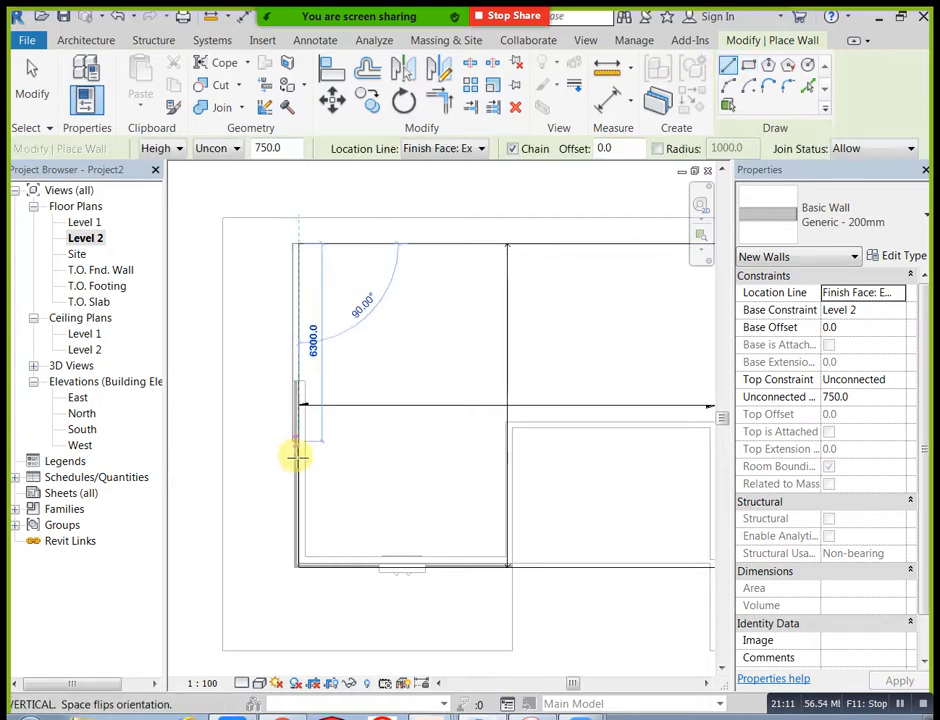
pyautogui.rightClick(342, 246)
pyautogui.click(378, 258)
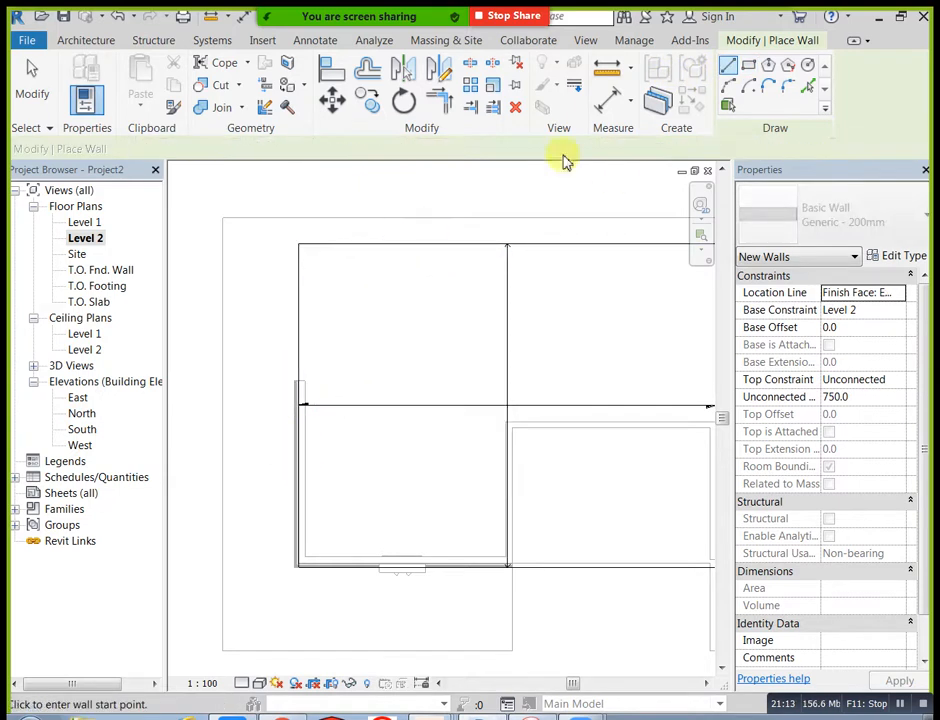
# Step: Set the location line to Finish Face: Interior and draw the parapet wall along the slab's left edge from back to front
pyautogui.click(476, 149)
pyautogui.click(449, 207)
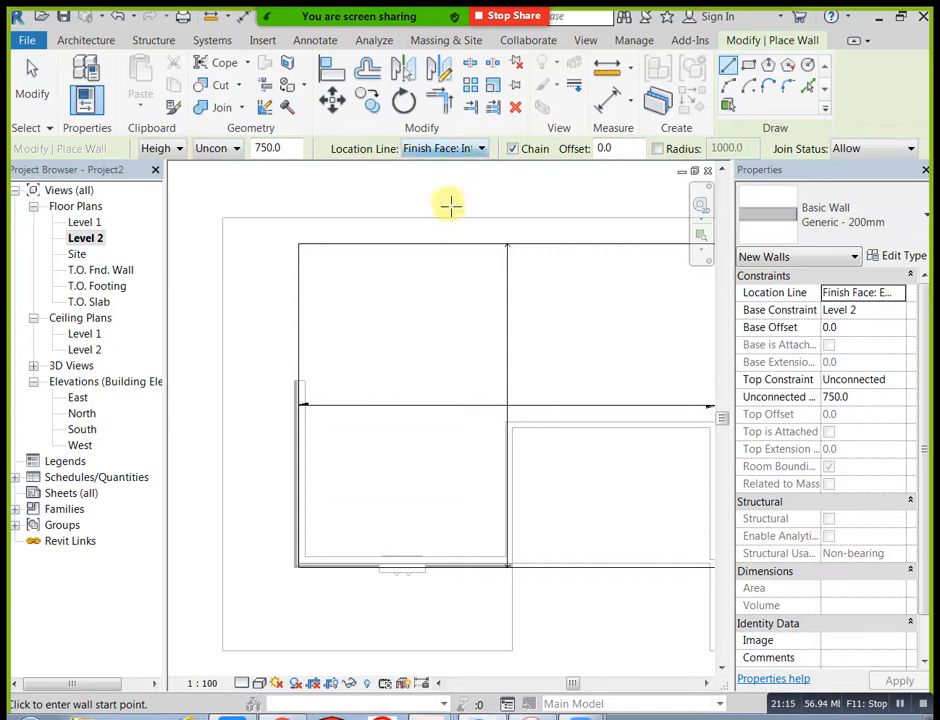
pyautogui.click(302, 244)
pyautogui.scroll(2, 312, 426)
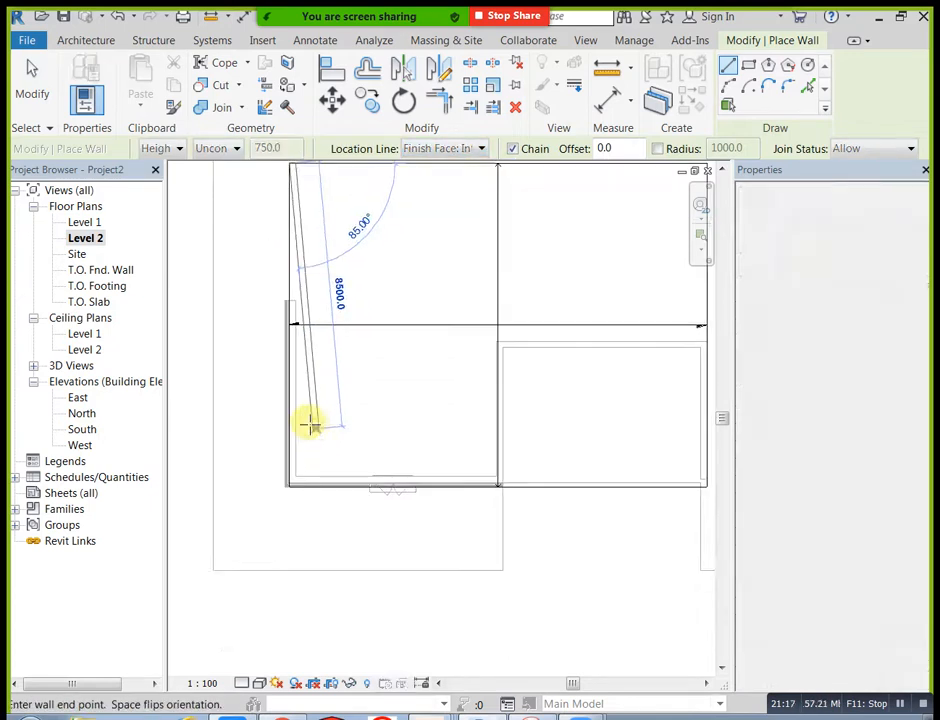
pyautogui.scroll(2, 296, 487)
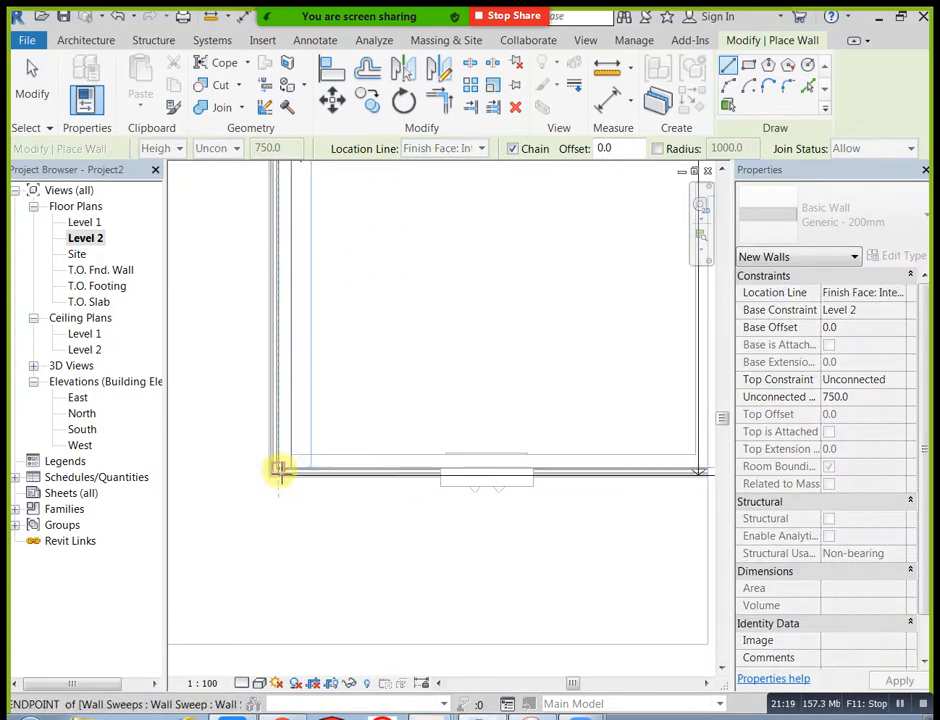
pyautogui.scroll(2, 282, 476)
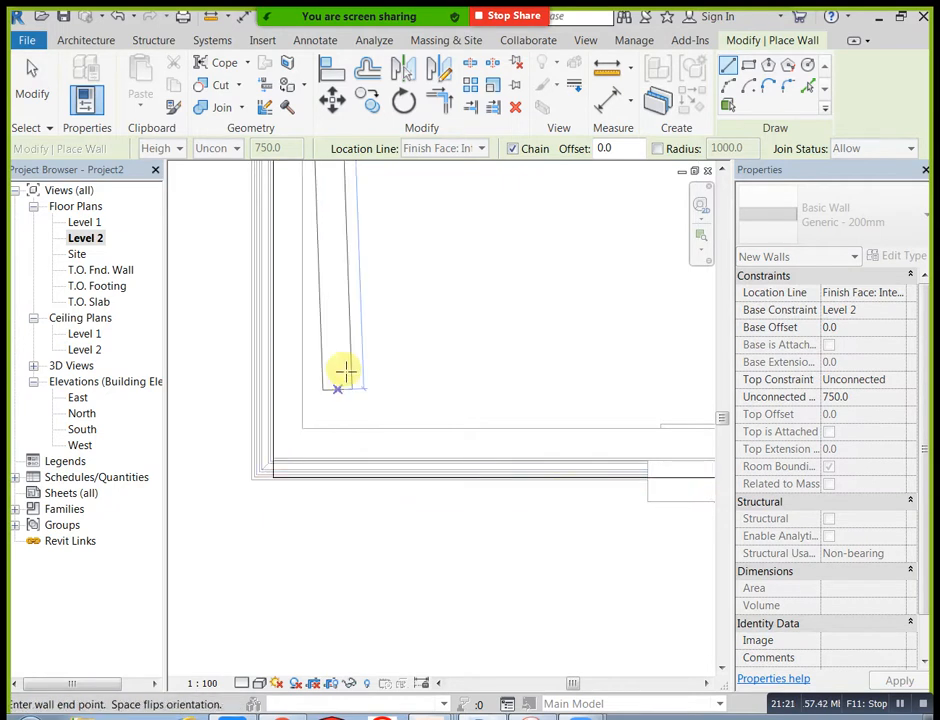
pyautogui.click(285, 475)
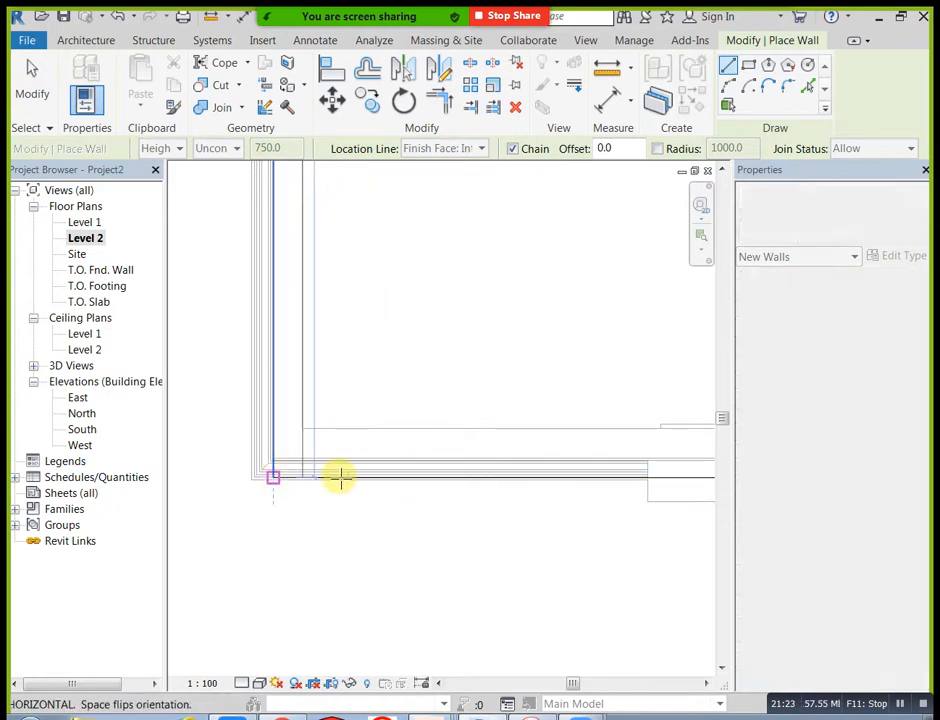
# Step: Continue the parapet wall along the slab's front edge to its right front corner
pyautogui.scroll(-3, 410, 491)
pyautogui.moveTo(488, 502); pyautogui.dragTo(328, 498, button='middle')
pyautogui.scroll(-2, 500, 494)
pyautogui.moveTo(592, 512); pyautogui.dragTo(423, 516, button='middle')
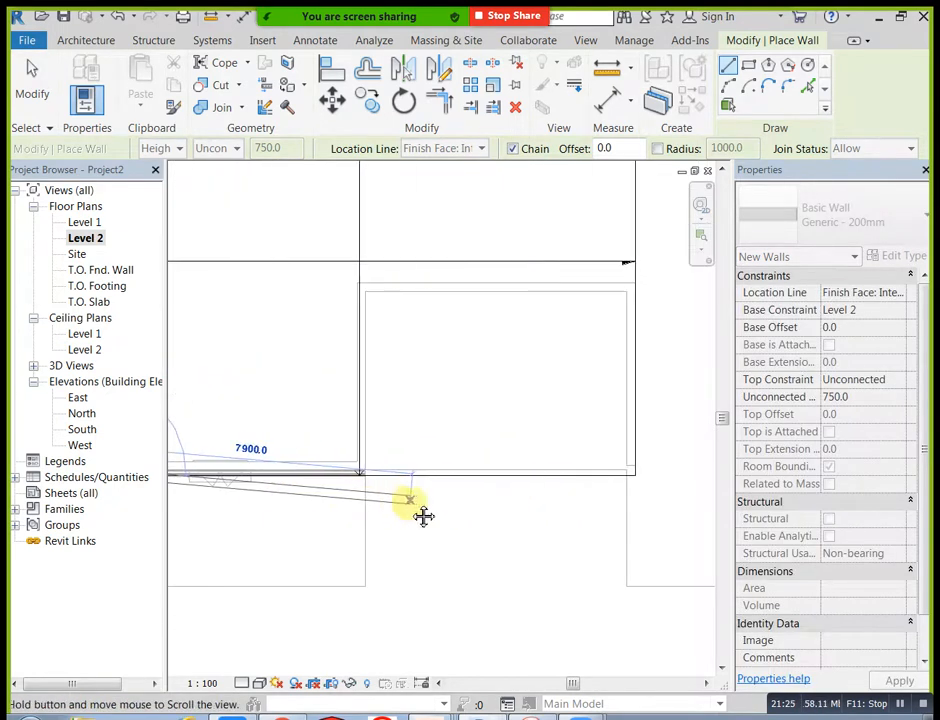
pyautogui.scroll(2, 645, 483)
pyautogui.click(627, 464)
# Step: Continue the parapet wall along the slab's right edge to the back corner and end the Wall command
pyautogui.moveTo(644, 281); pyautogui.dragTo(645, 511, button='middle')
pyautogui.scroll(-3, 652, 459)
pyautogui.moveTo(652, 276); pyautogui.dragTo(645, 434, button='middle')
pyautogui.click(631, 314)
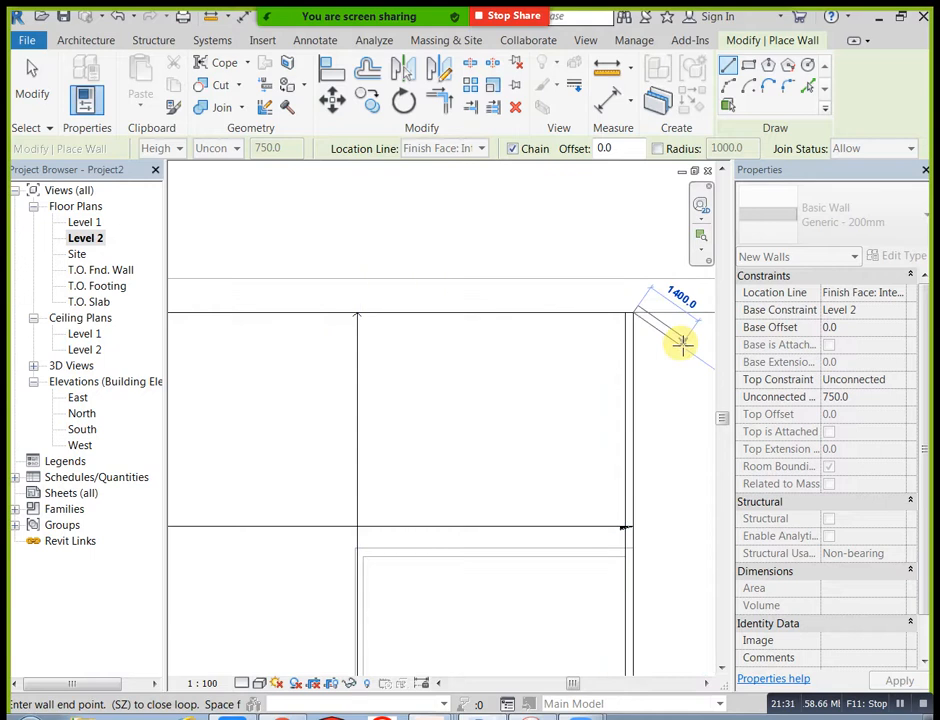
pyautogui.press('Escape')
pyautogui.press('Escape')
# Step: Open the default 3D view and show the building's front with the new parapet walls
pyautogui.scroll(-2, 668, 366)
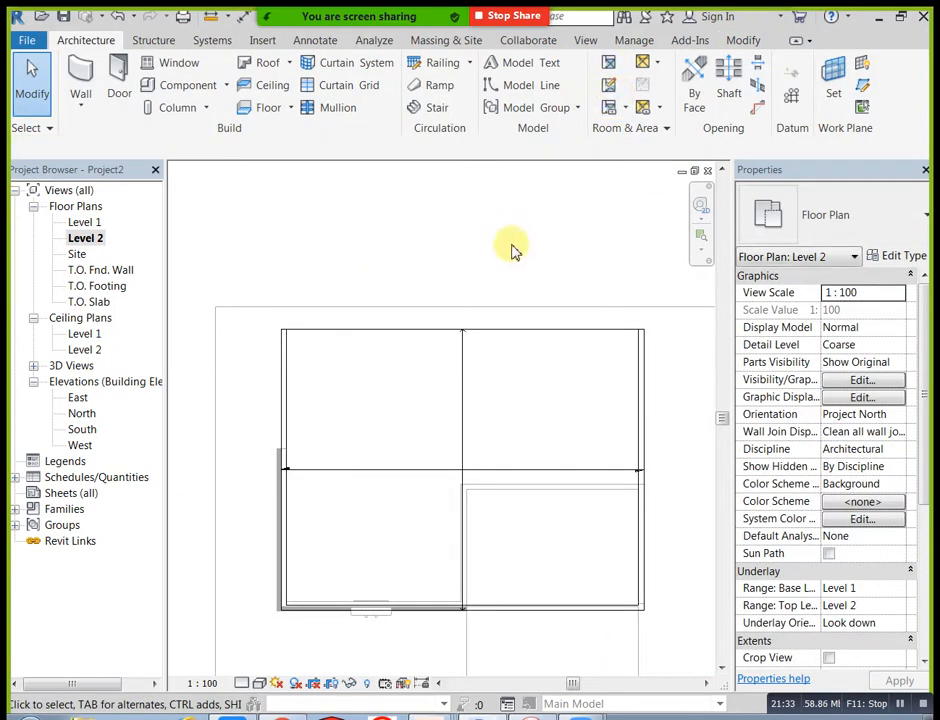
pyautogui.click(580, 41)
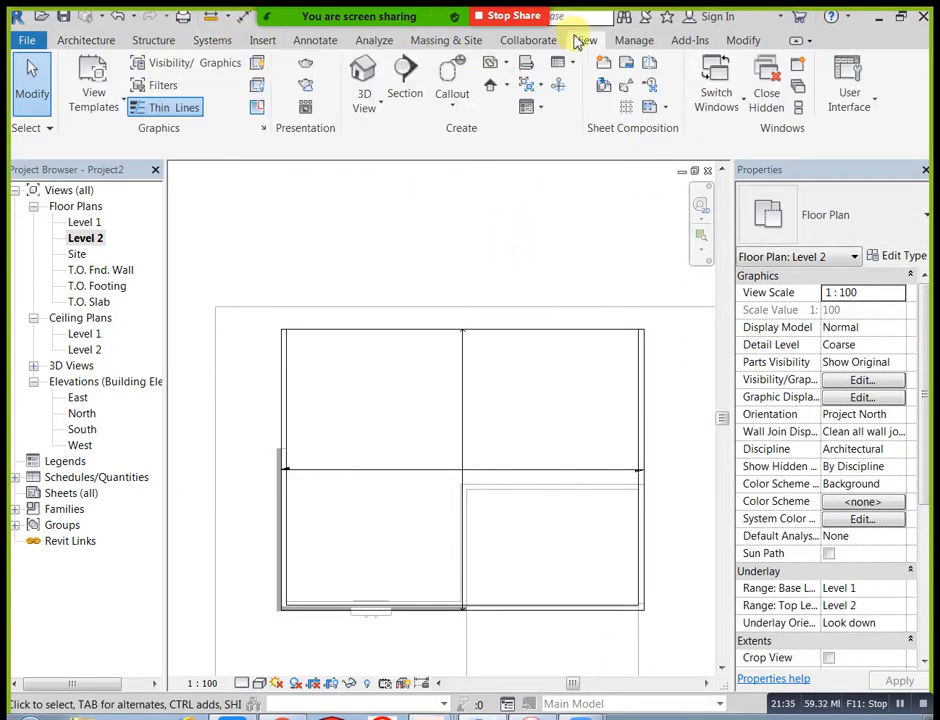
pyautogui.click(362, 78)
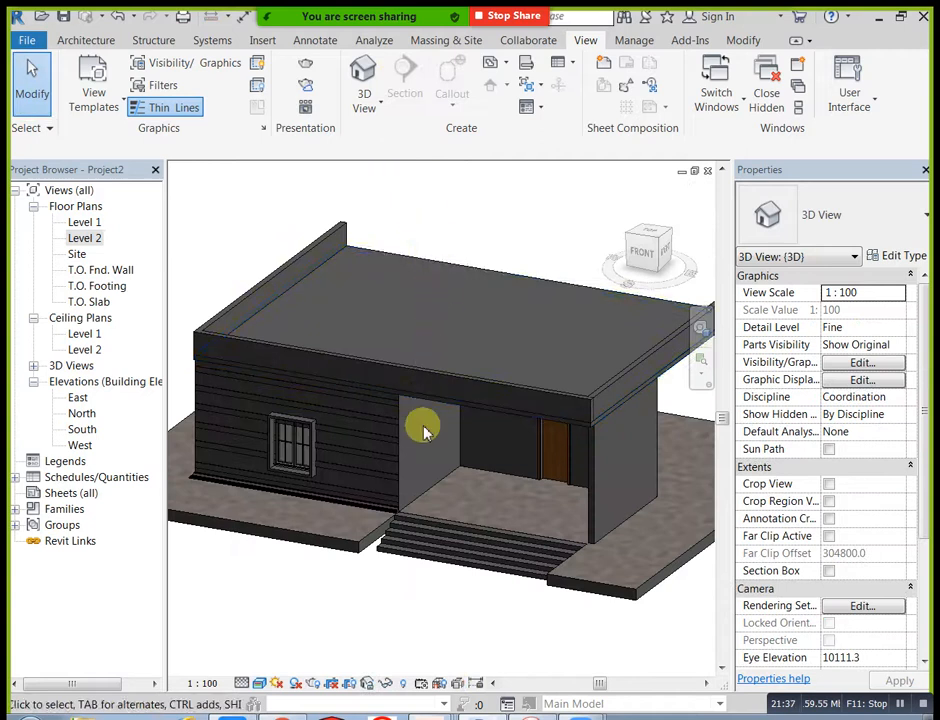
pyautogui.keyDown('shift'); pyautogui.moveTo(435, 425); pyautogui.dragTo(495, 365, button='middle'); pyautogui.keyUp('shift')
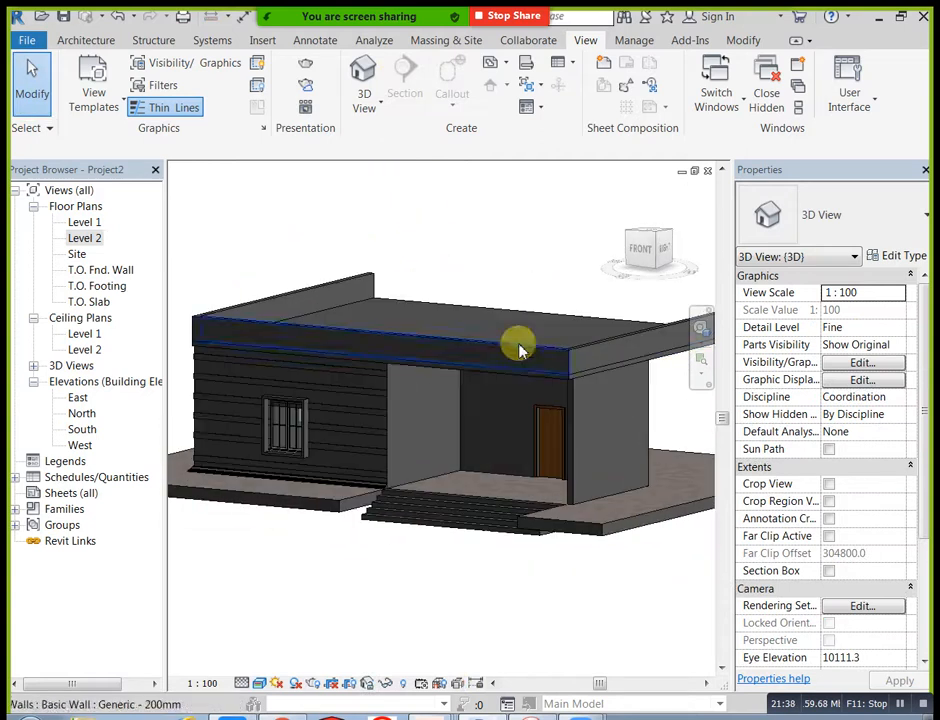
# Step: Set the unconnected height of the three parapet walls on the Level 2 slab to 1500 mm
pyautogui.click(572, 349)
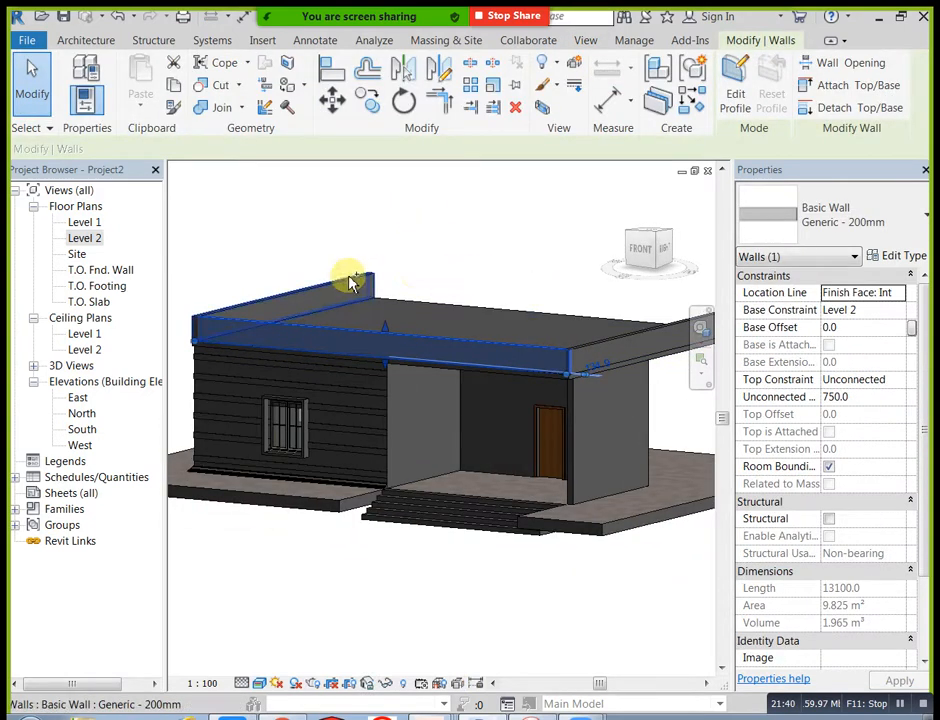
pyautogui.keyDown('ctrl'); pyautogui.click(349, 280); pyautogui.keyUp('ctrl')
pyautogui.keyDown('ctrl'); pyautogui.click(588, 346); pyautogui.keyUp('ctrl')
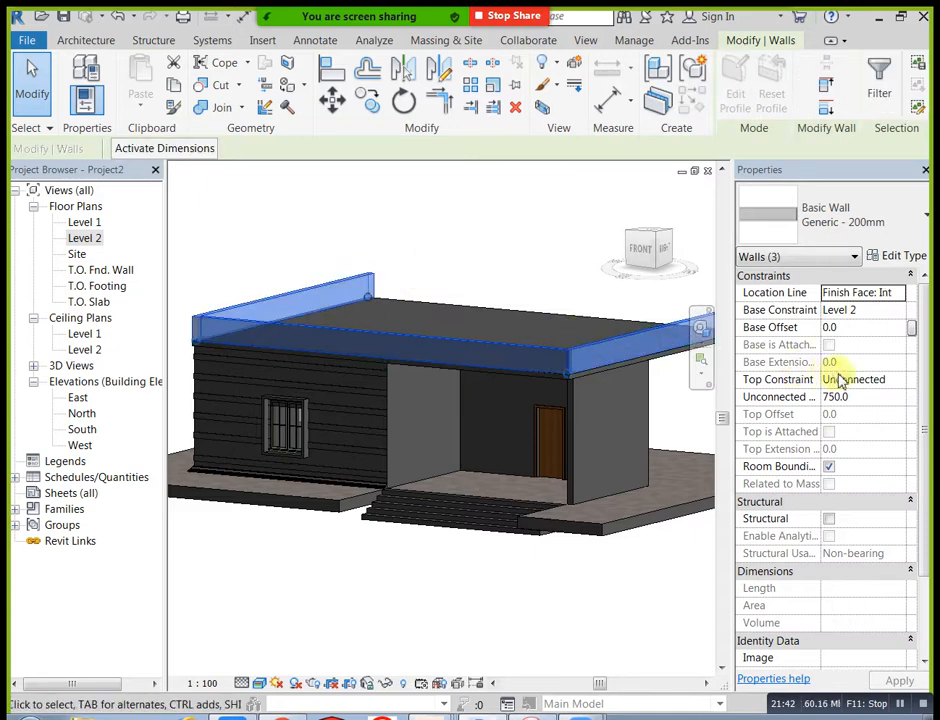
pyautogui.click(884, 400)
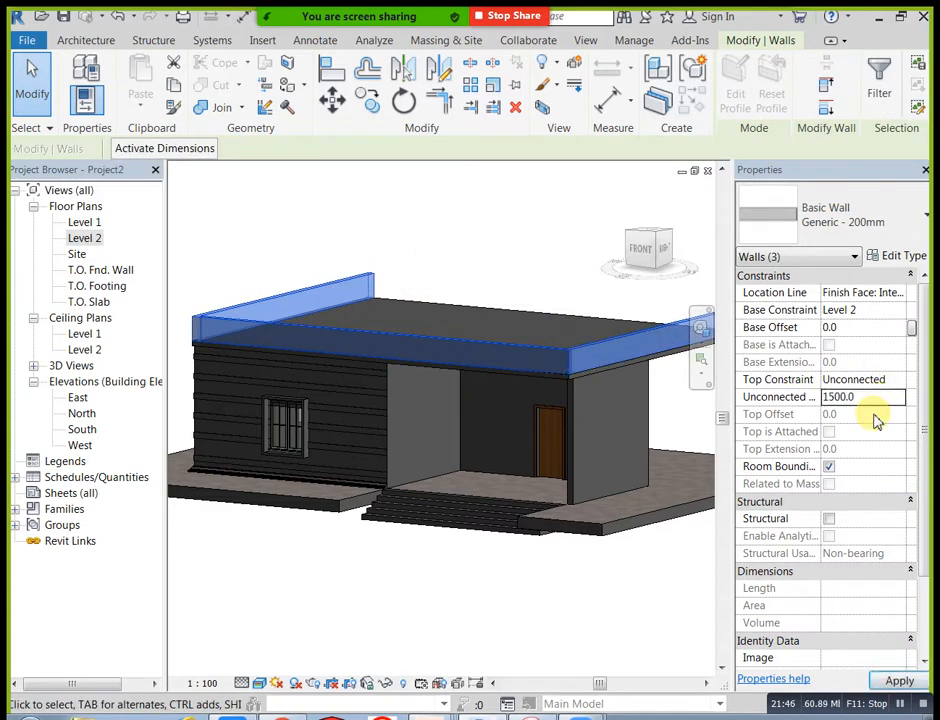
pyautogui.click(473, 212)
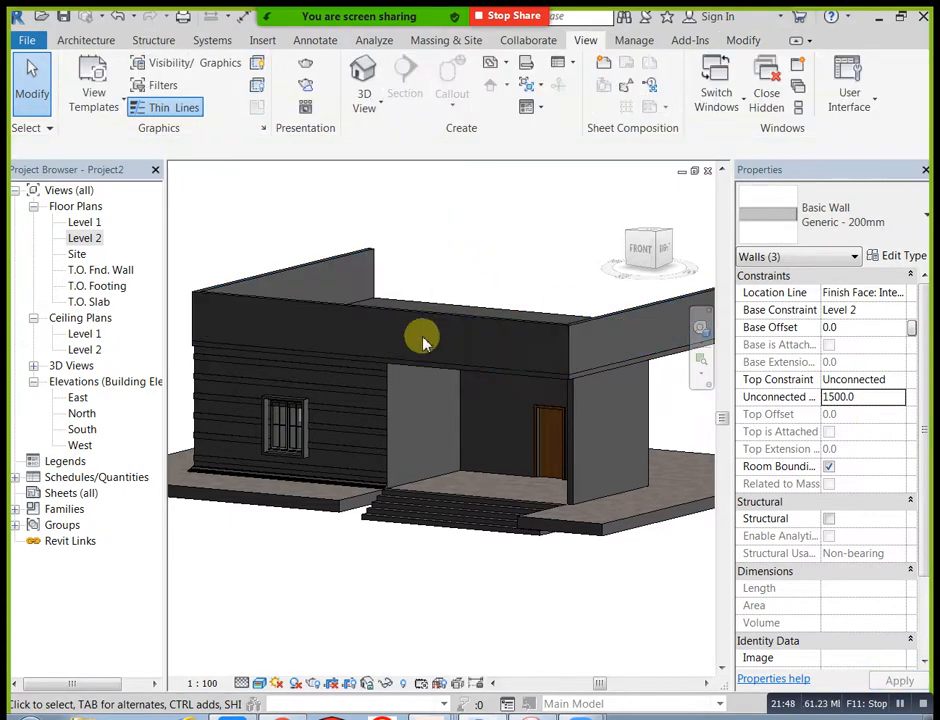
pyautogui.keyDown('shift'); pyautogui.moveTo(365, 405); pyautogui.dragTo(493, 435, button='middle'); pyautogui.keyUp('shift')
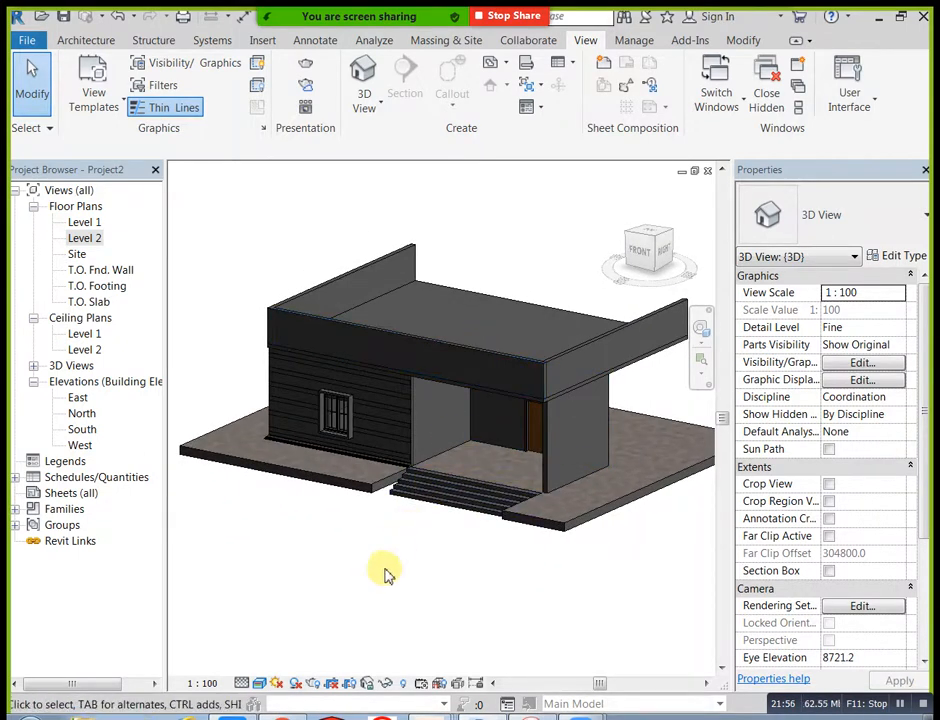
# Step: Edit the front parapet wall's profile in the Front view and sketch a rectangular opening above the door
pyautogui.click(200, 42)
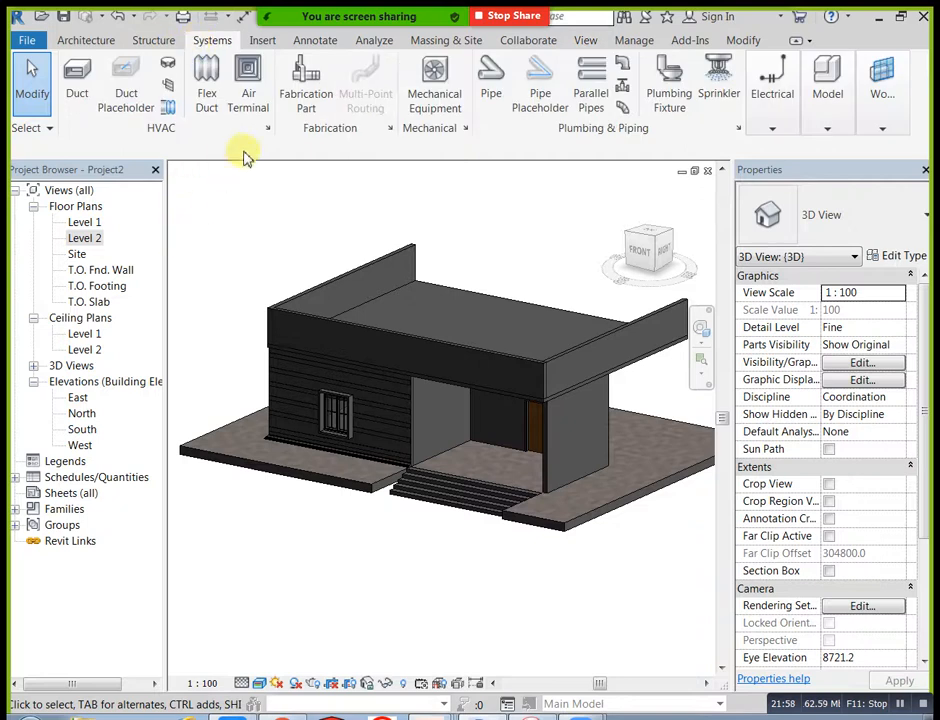
pyautogui.click(390, 343)
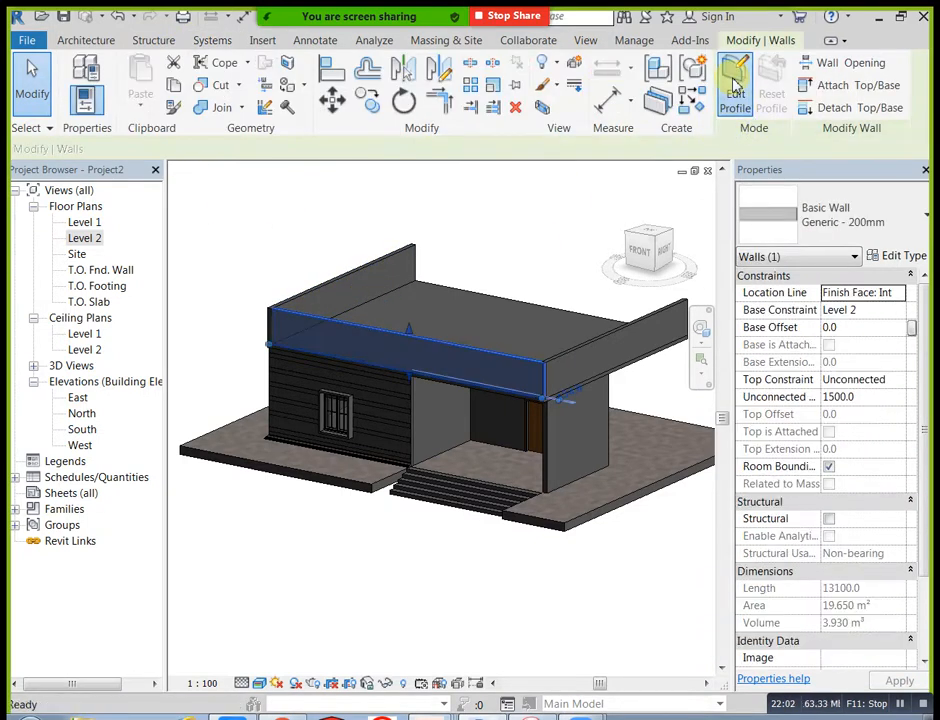
pyautogui.click(735, 85)
pyautogui.click(640, 248)
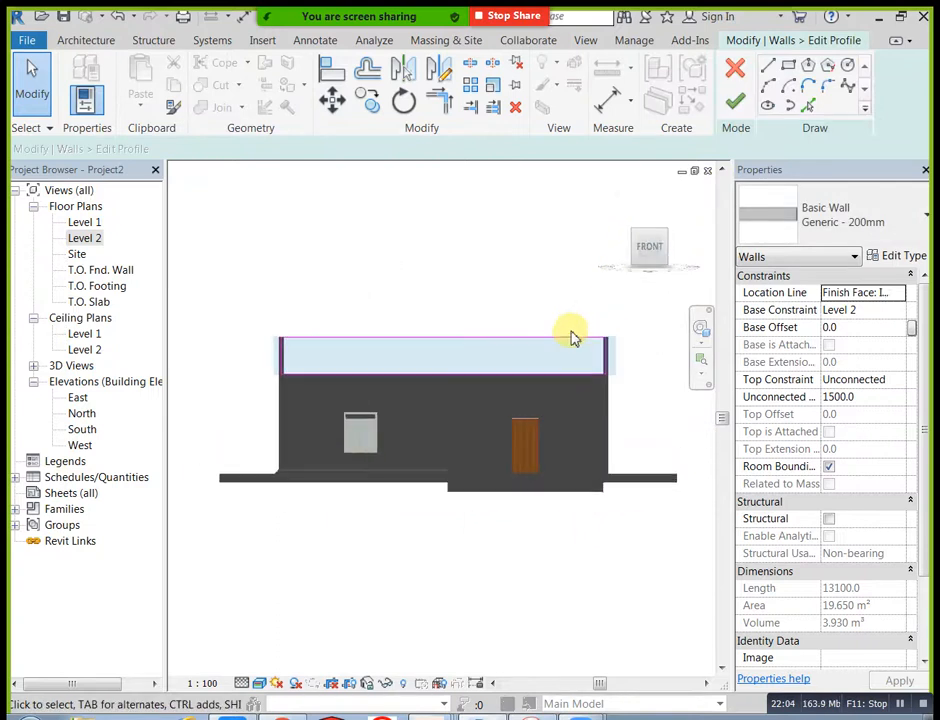
pyautogui.scroll(2, 572, 337)
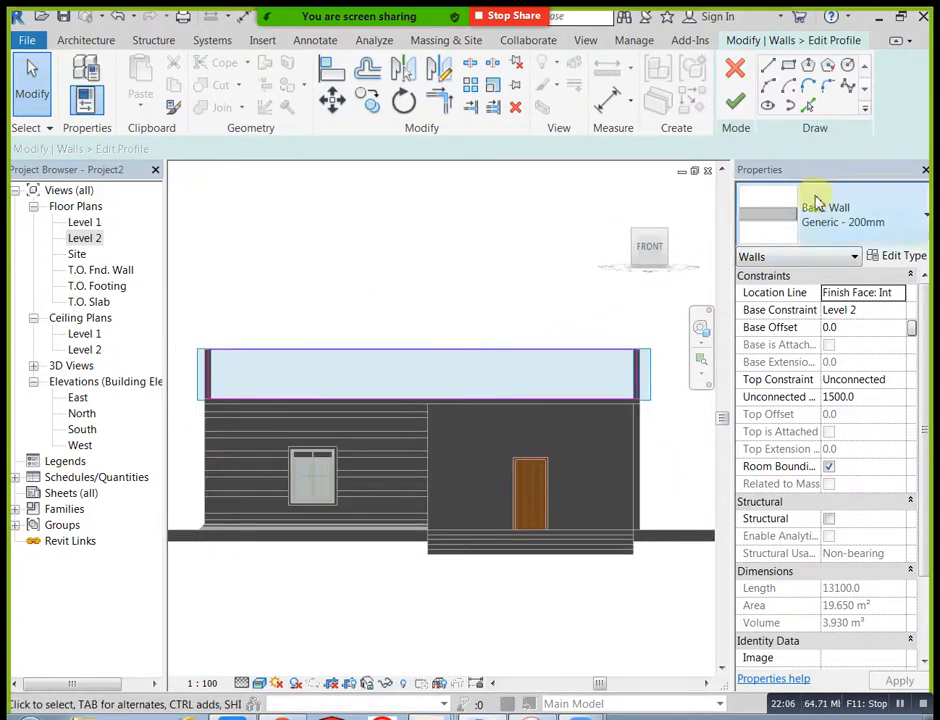
pyautogui.scroll(1, 555, 372)
pyautogui.moveTo(554, 373); pyautogui.dragTo(529, 374, button='middle')
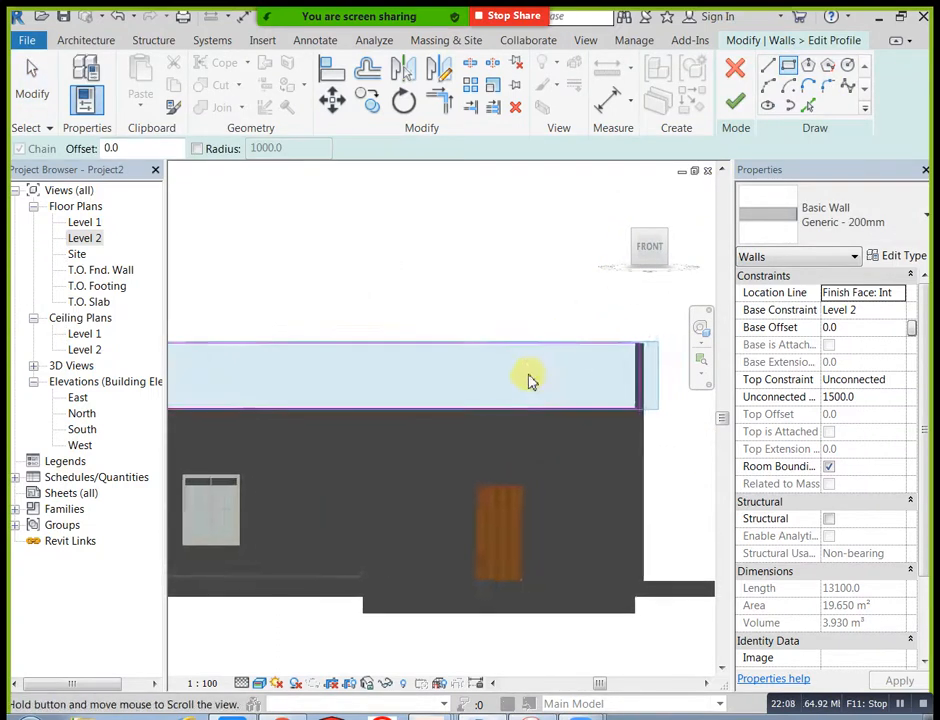
pyautogui.scroll(1, 489, 369)
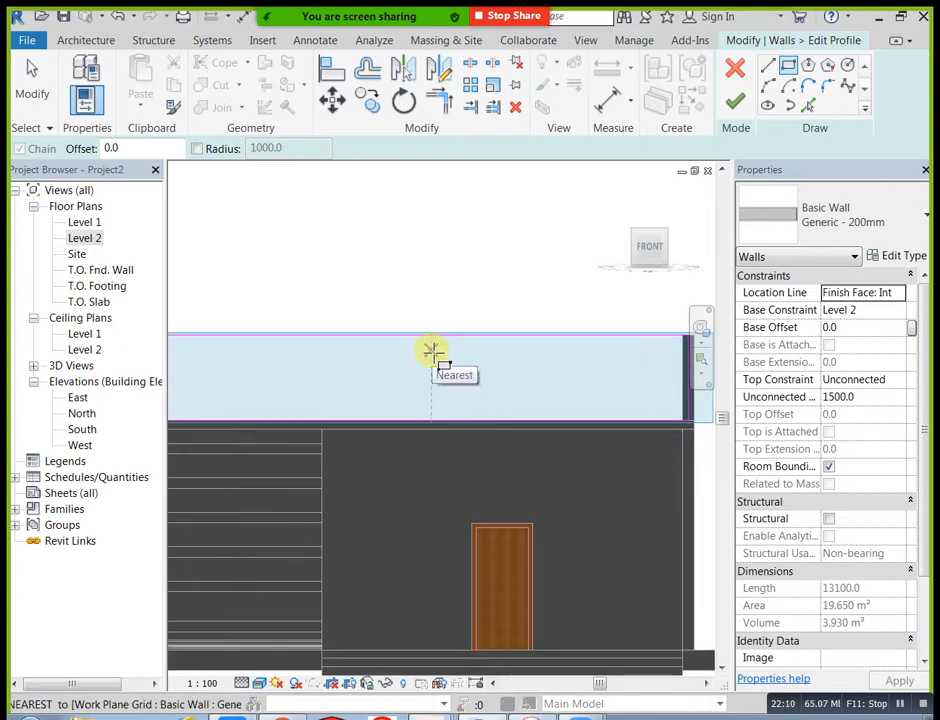
pyautogui.click(432, 348)
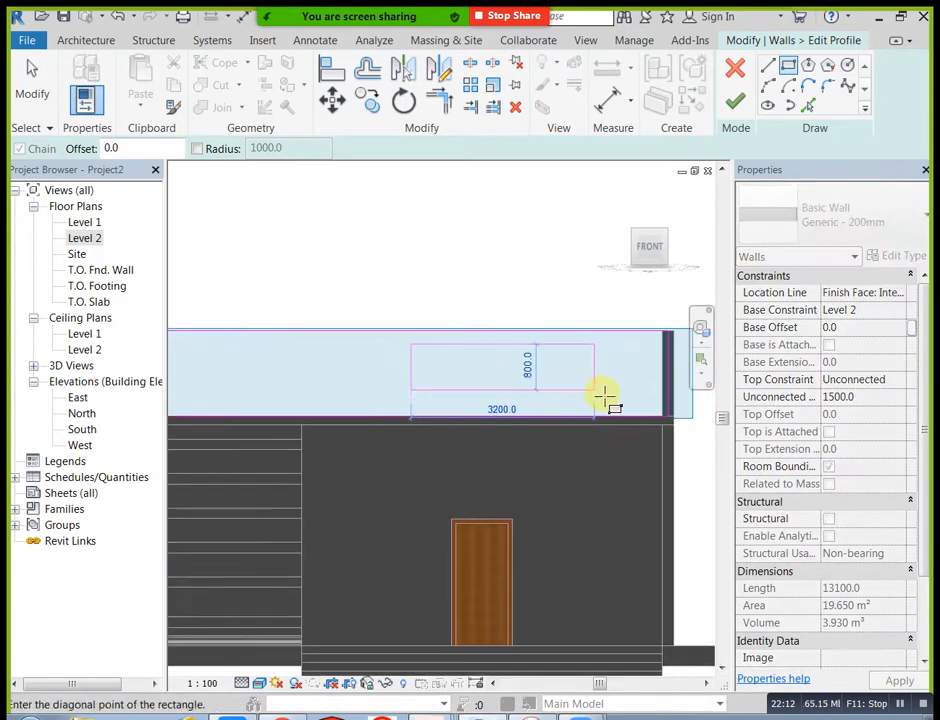
pyautogui.click(641, 403)
# Step: Sketch a second rectangular opening about 5324 by 1000 mm above the window and finish the profile edit
pyautogui.moveTo(415, 365); pyautogui.dragTo(585, 365, button='middle')
pyautogui.scroll(-1, 460, 366)
pyautogui.moveTo(386, 381); pyautogui.dragTo(506, 390, button='middle')
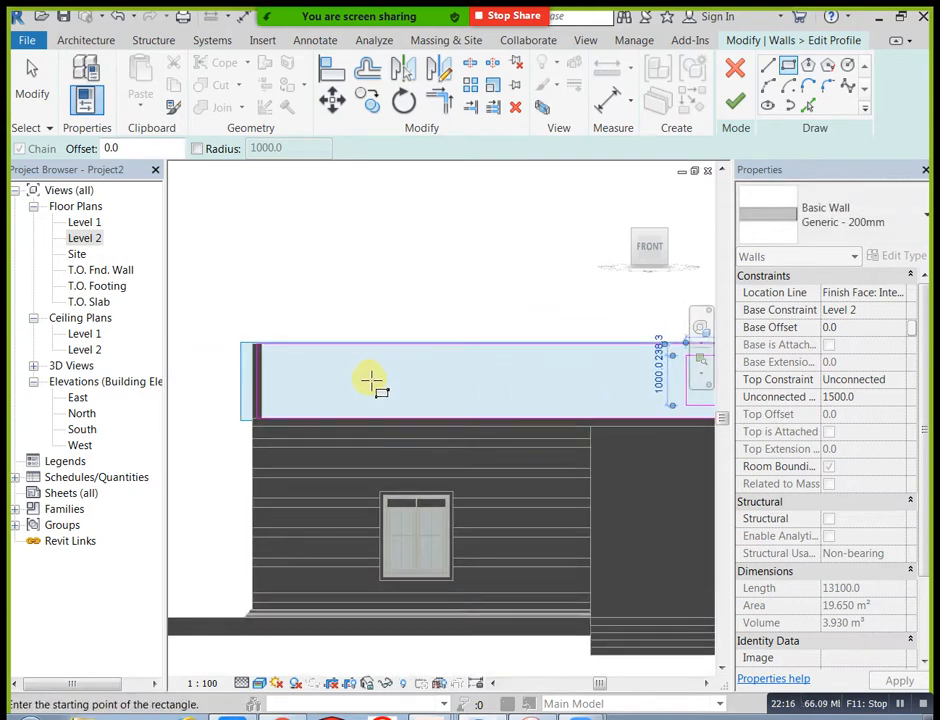
pyautogui.click(538, 406)
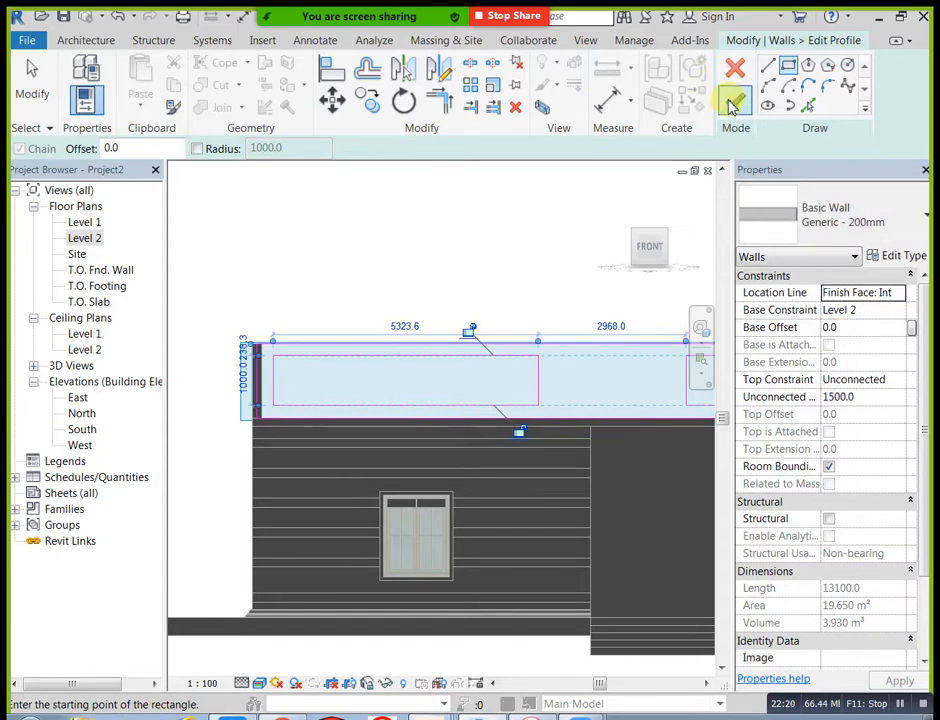
pyautogui.click(733, 108)
# Step: Examine the front facade and the two openings in the front parapet wall
pyautogui.click(492, 254)
pyautogui.moveTo(492, 254); pyautogui.dragTo(374, 298, button='middle')
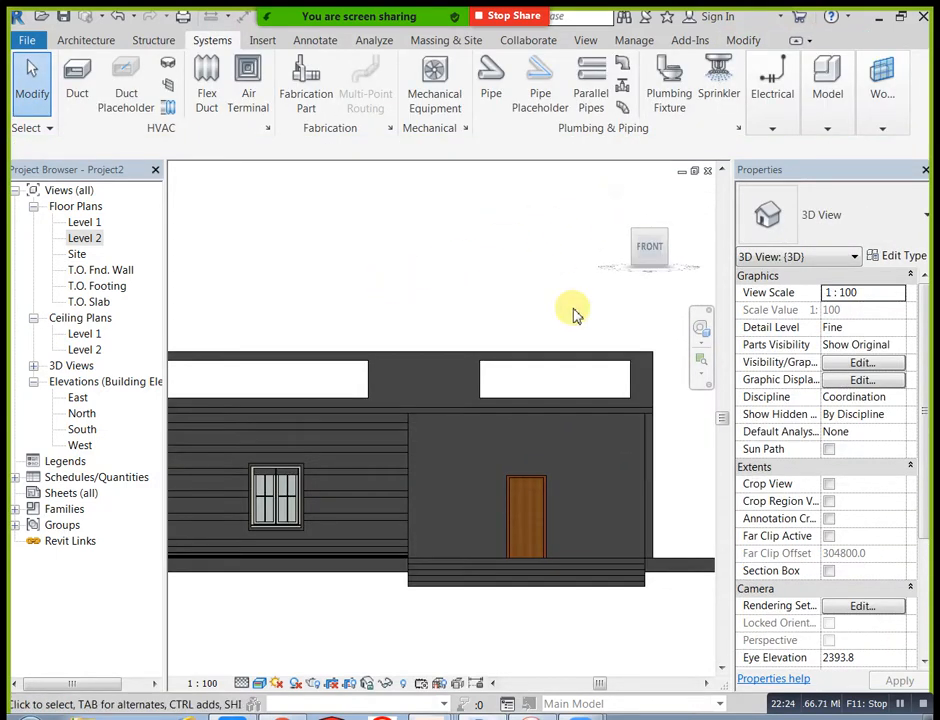
pyautogui.moveTo(539, 336); pyautogui.dragTo(560, 340, button='middle')
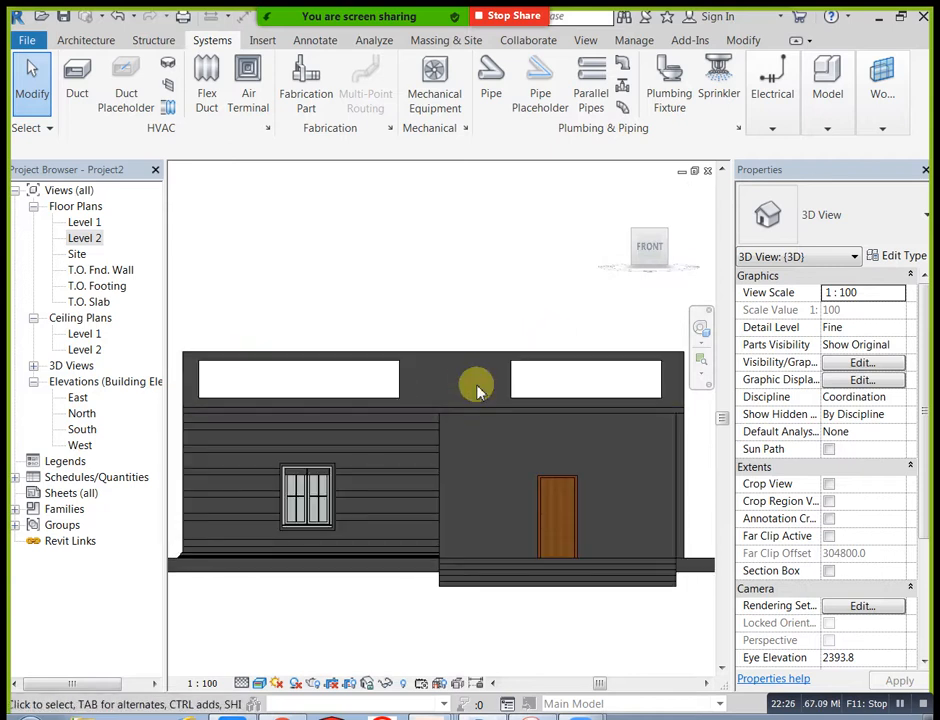
pyautogui.moveTo(478, 384); pyautogui.dragTo(527, 367, button='middle')
pyautogui.scroll(1, 501, 360)
pyautogui.scroll(-2, 499, 361)
pyautogui.moveTo(606, 356); pyautogui.dragTo(568, 365, button='middle')
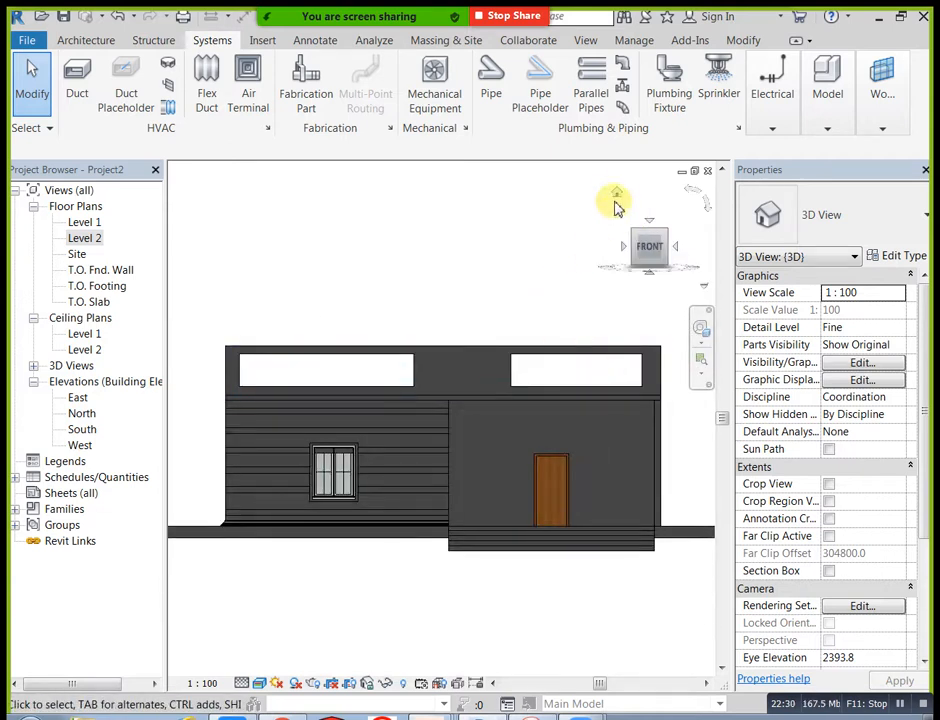
# Step: Create an in-place model in the Walls category, keeping the suggested name
pyautogui.click(104, 41)
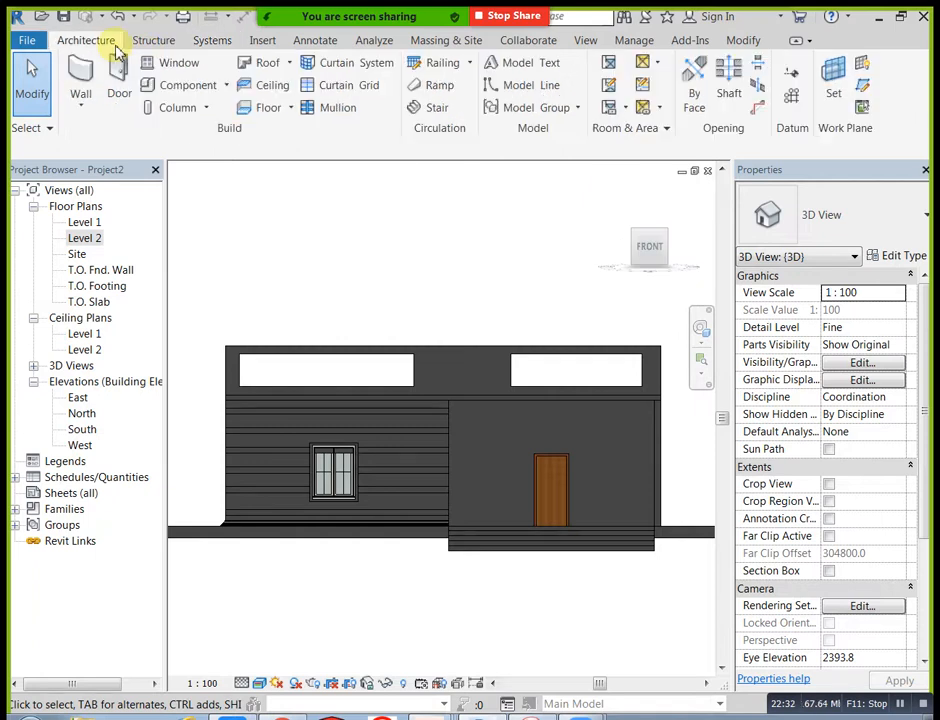
pyautogui.click(225, 85)
pyautogui.click(227, 155)
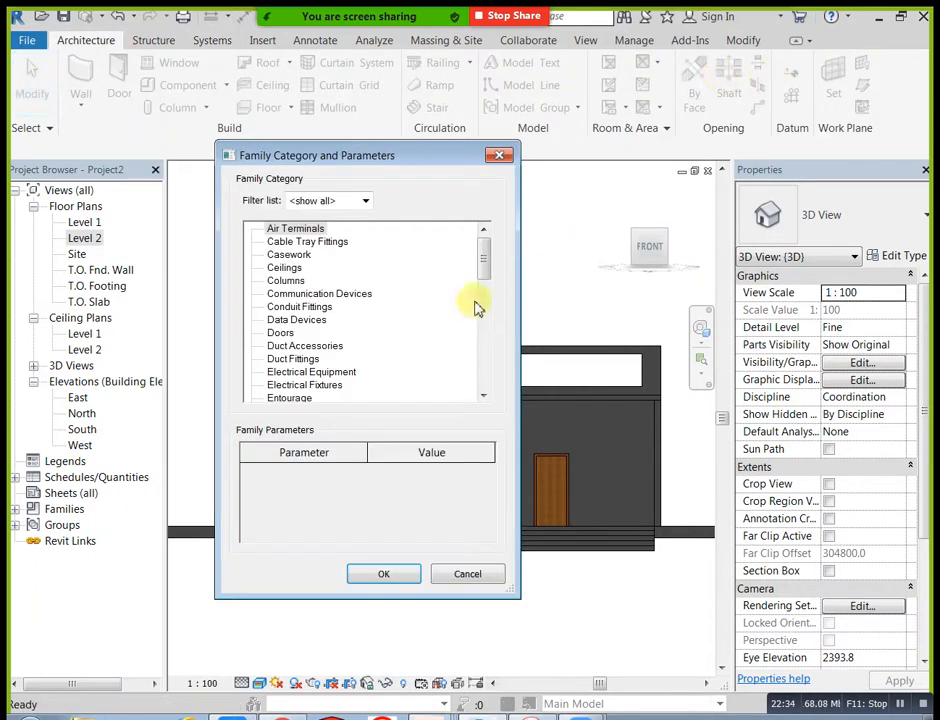
pyautogui.scroll(-9, 476, 346)
pyautogui.moveTo(476, 368); pyautogui.dragTo(484, 392)
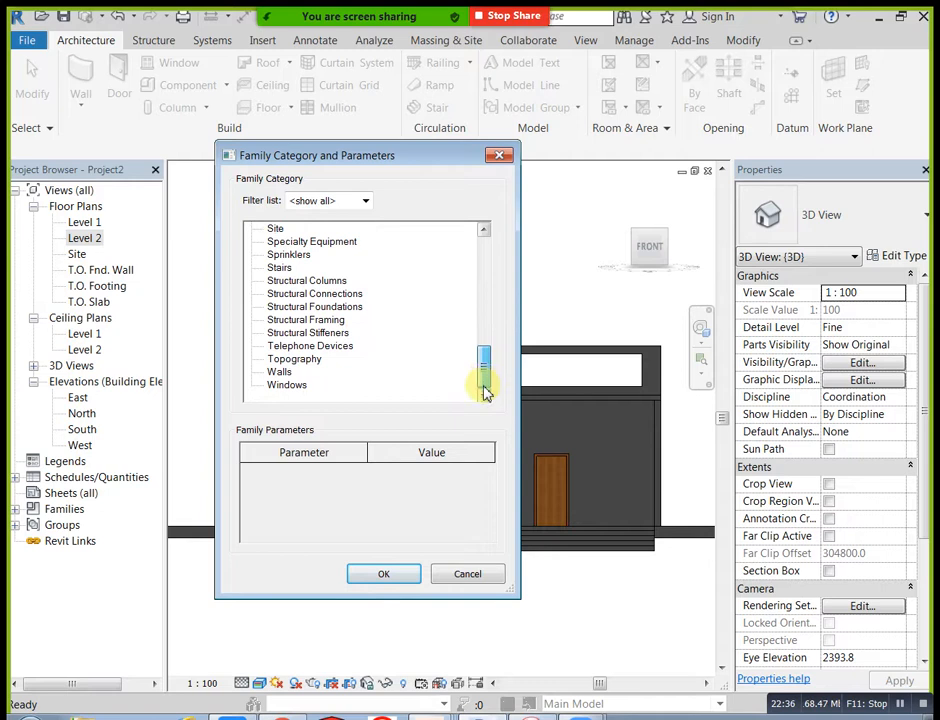
pyautogui.click(383, 573)
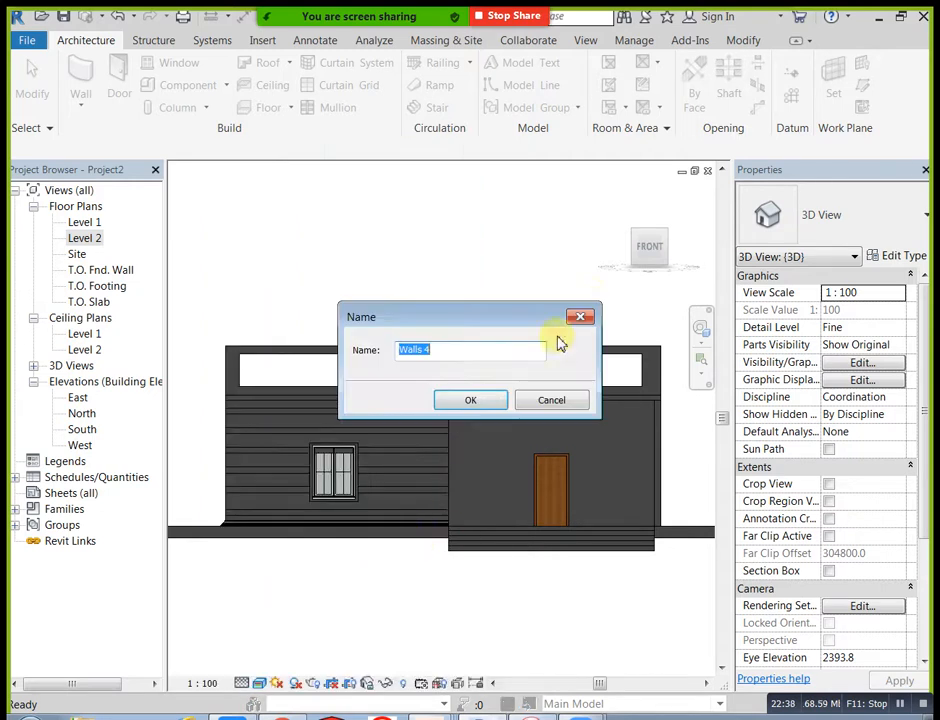
pyautogui.click(489, 401)
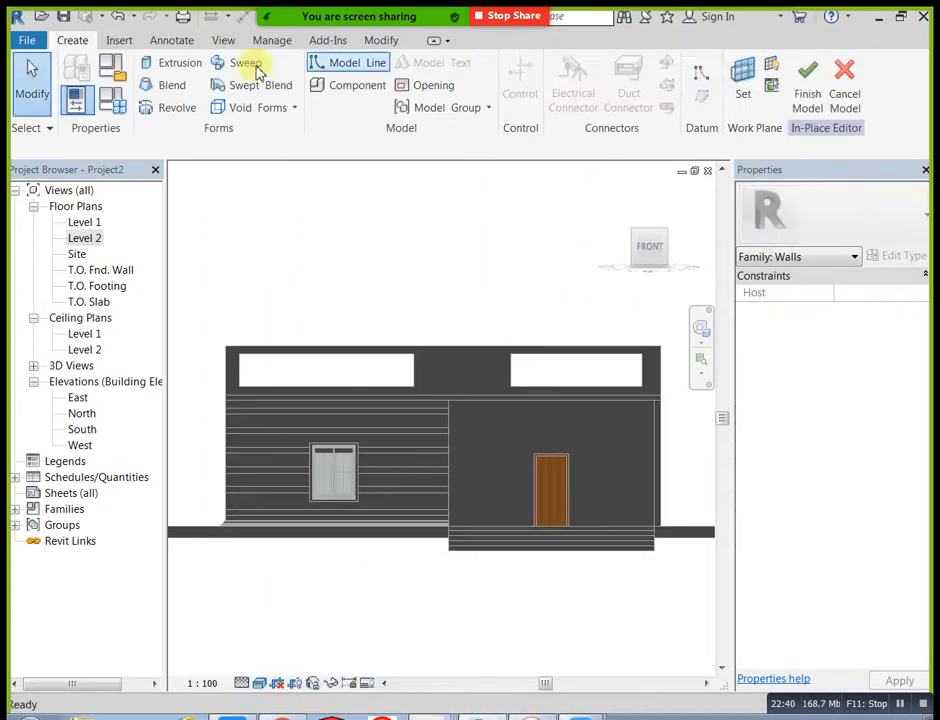
# Step: Start an extrusion with a rectangle sketch and set its work plane by picking the front parapet wall's face
pyautogui.click(182, 66)
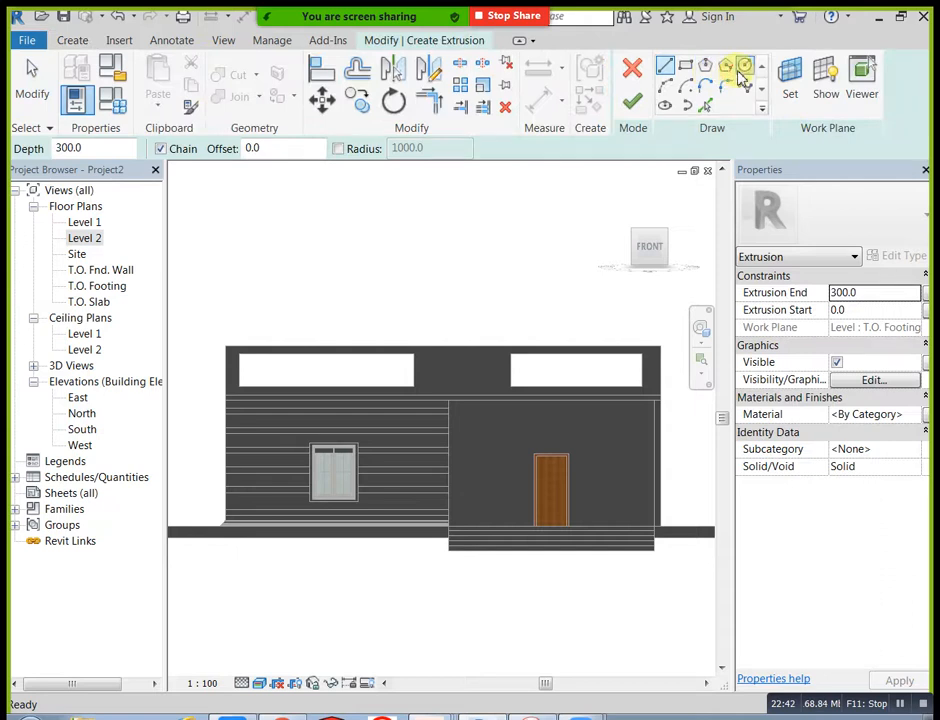
pyautogui.click(685, 68)
pyautogui.scroll(3, 245, 369)
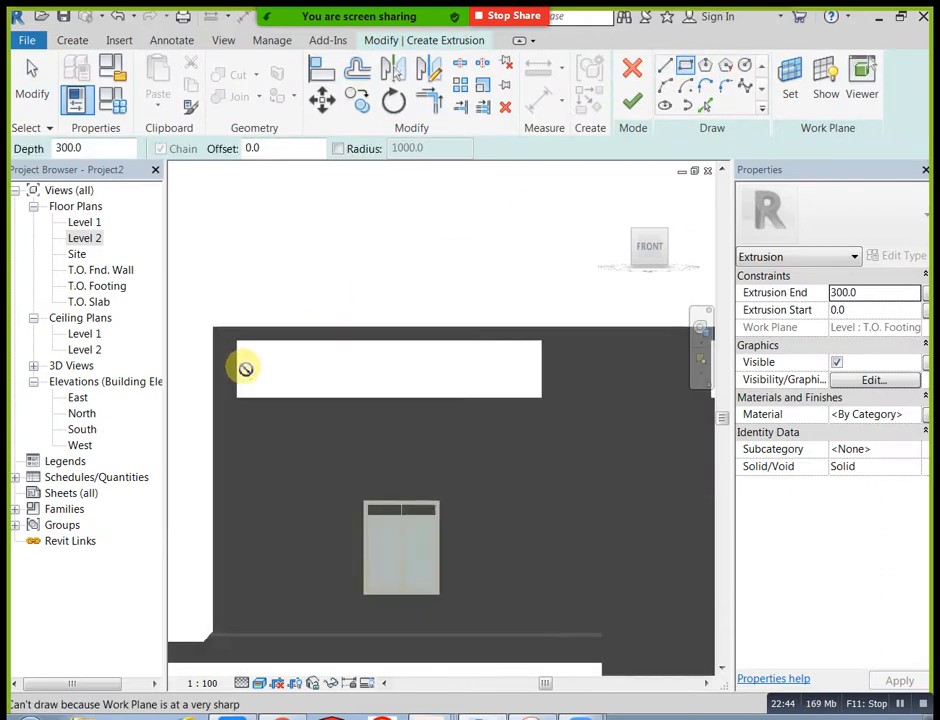
pyautogui.click(790, 86)
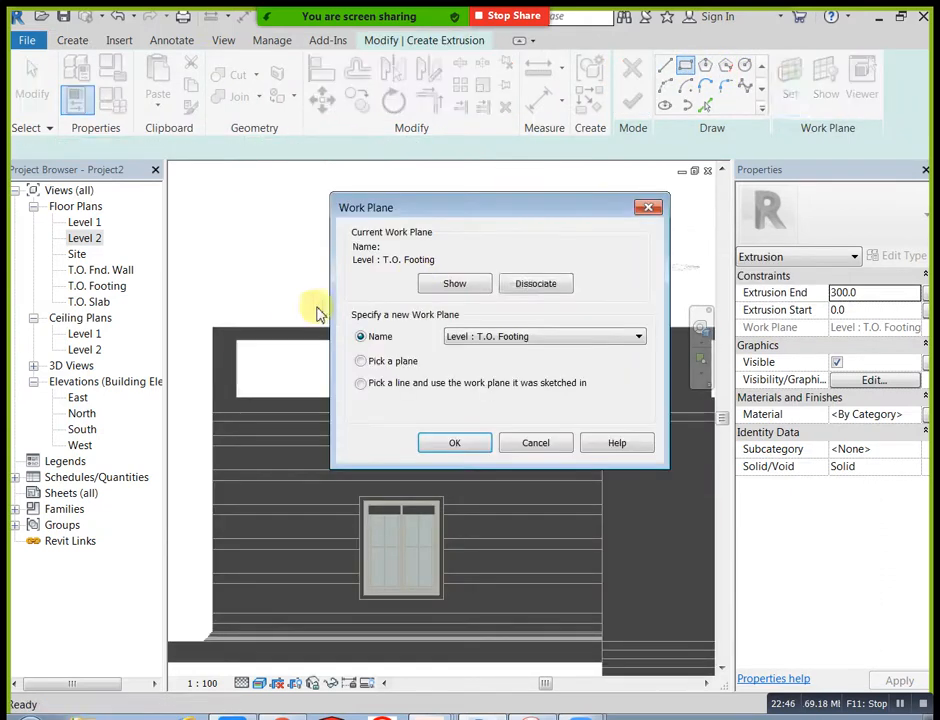
pyautogui.click(450, 443)
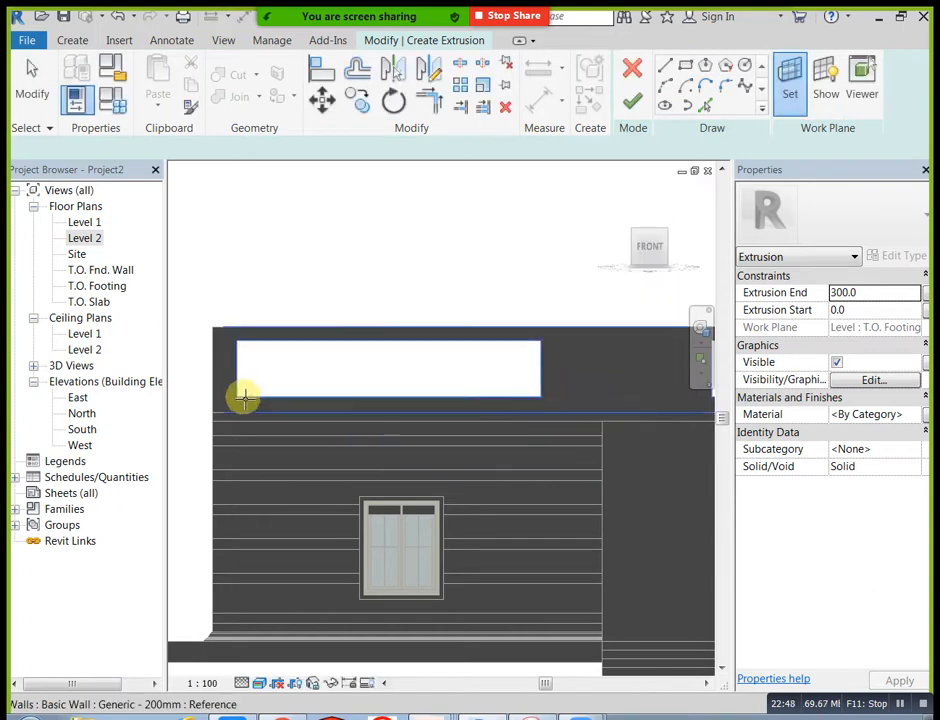
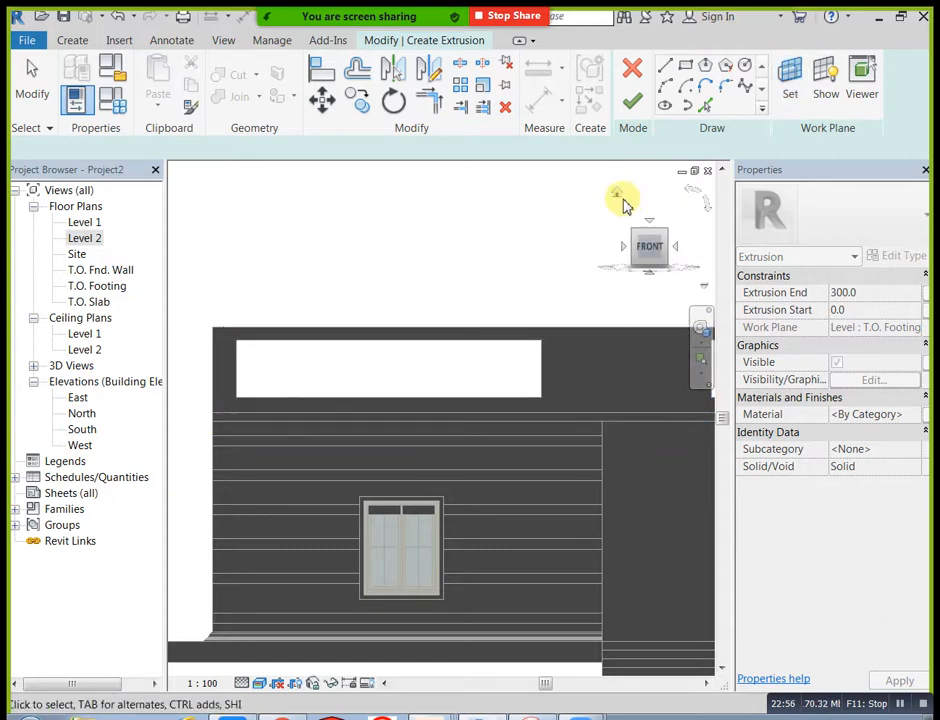
# Step: Set the extrusion's work plane by picking the front face of the lower wall that holds the window
pyautogui.click(625, 200)
pyautogui.click(788, 77)
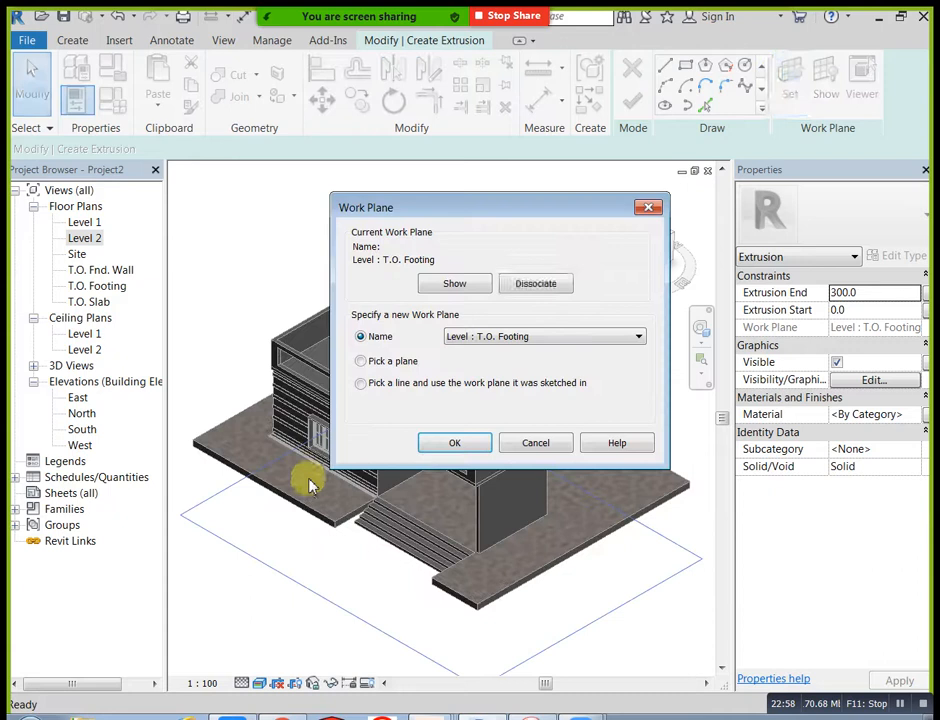
pyautogui.click(452, 443)
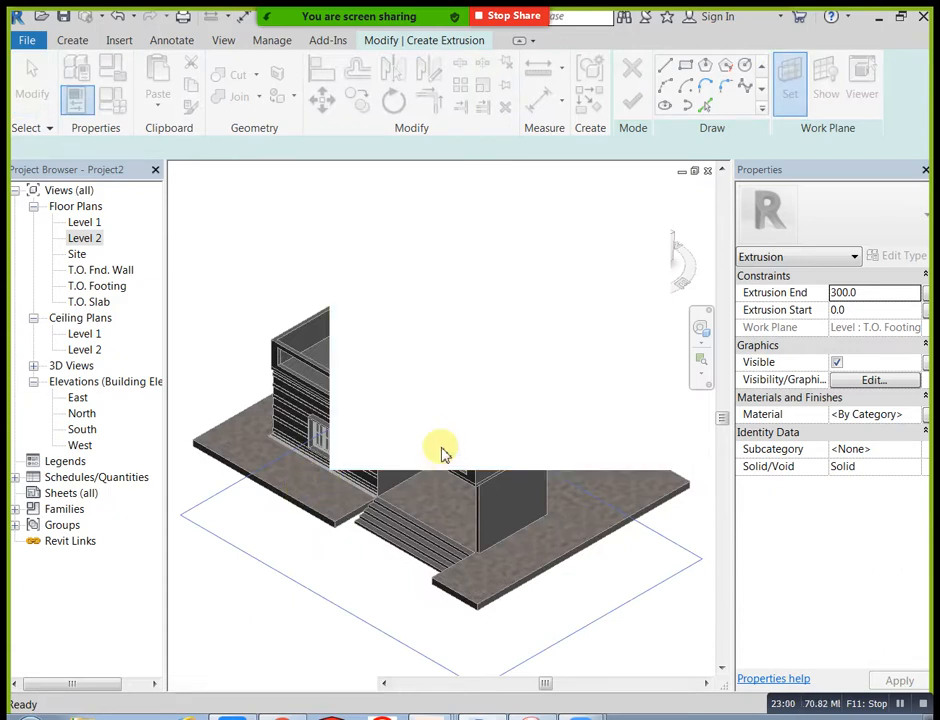
pyautogui.scroll(5, 372, 480)
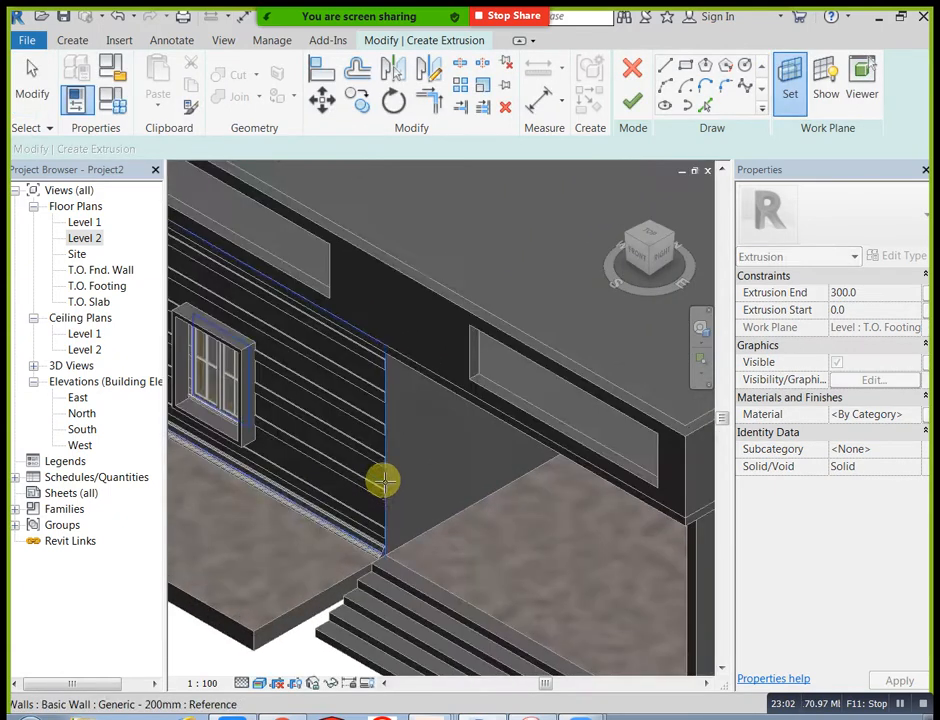
pyautogui.click(388, 503)
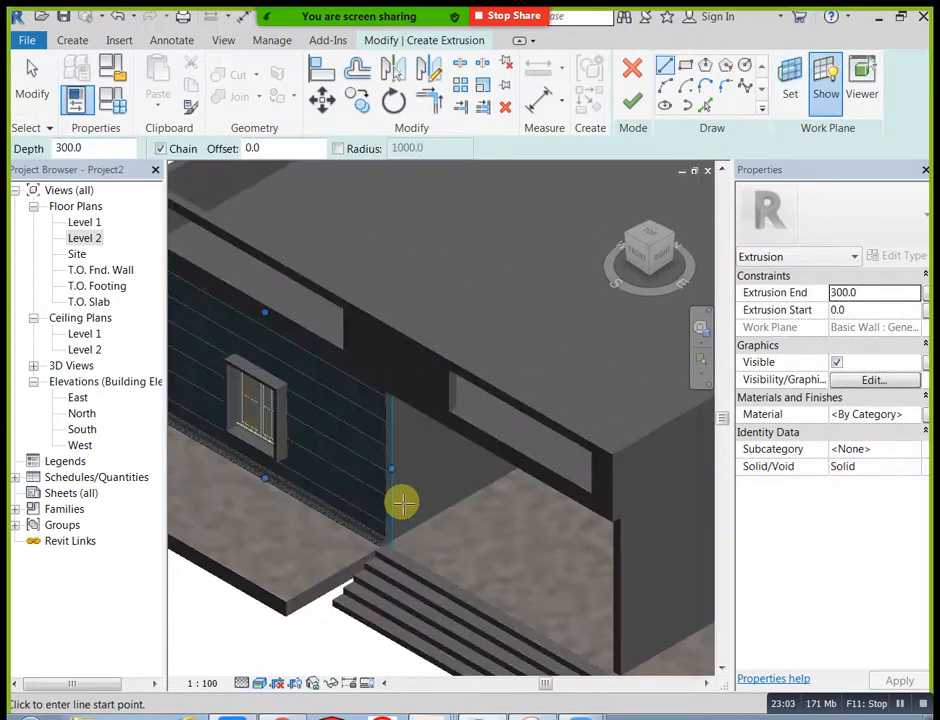
# Step: Sketch a thin rectangle about 5324 by 92 mm across the full width of the opening above the window, near its upper edge
pyautogui.click(643, 281)
pyautogui.moveTo(462, 226); pyautogui.dragTo(503, 350, button='middle')
pyautogui.click(686, 66)
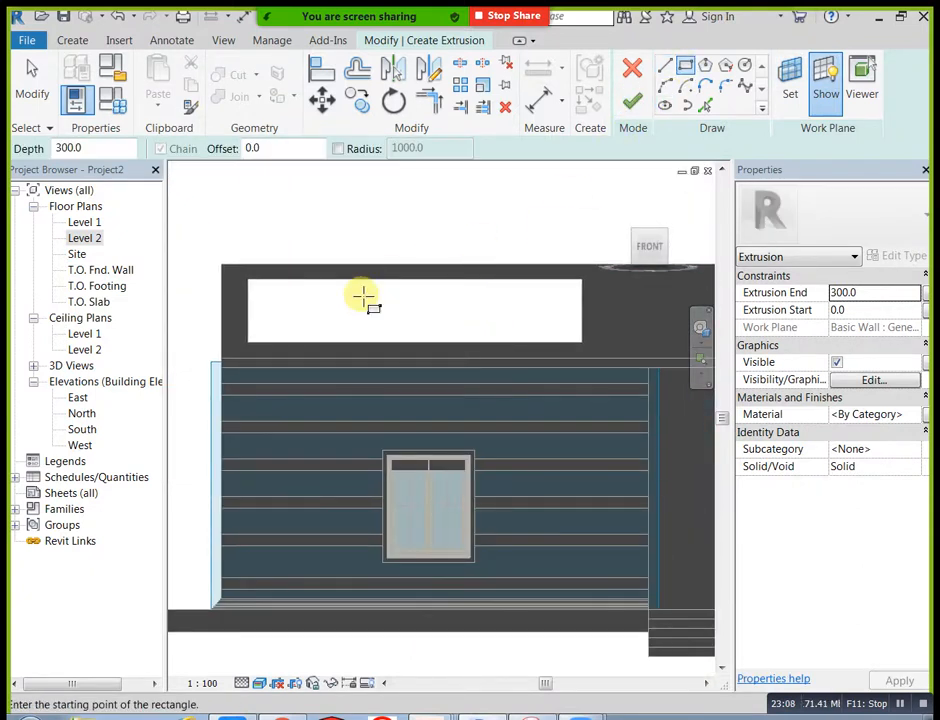
pyautogui.scroll(3, 300, 318)
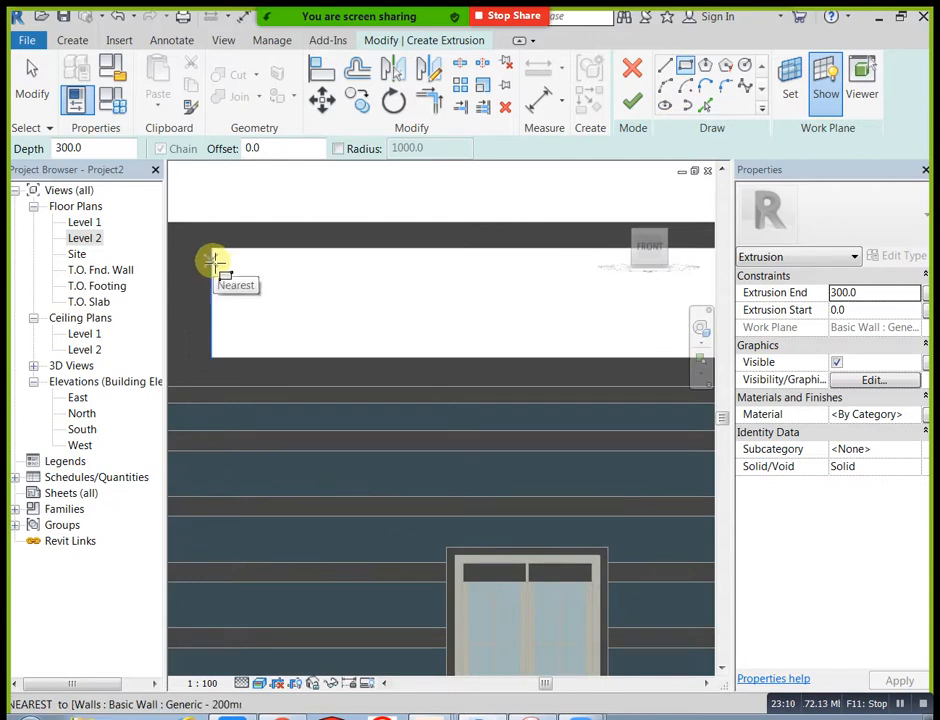
pyautogui.click(212, 262)
pyautogui.moveTo(344, 293); pyautogui.dragTo(227, 377, button='middle')
pyautogui.scroll(-1, 227, 377)
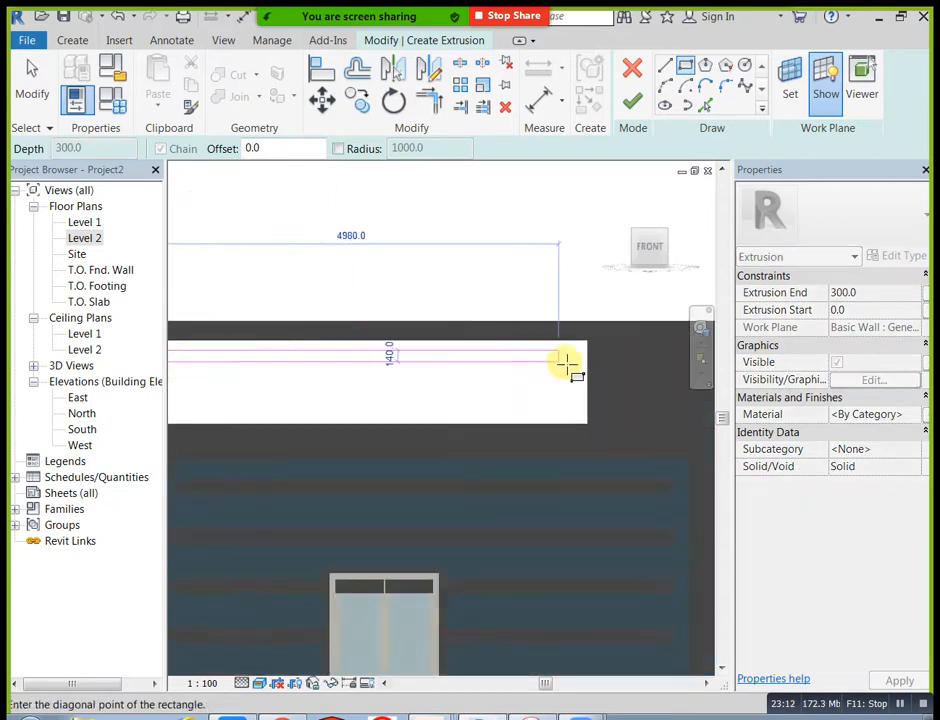
pyautogui.scroll(3, 589, 358)
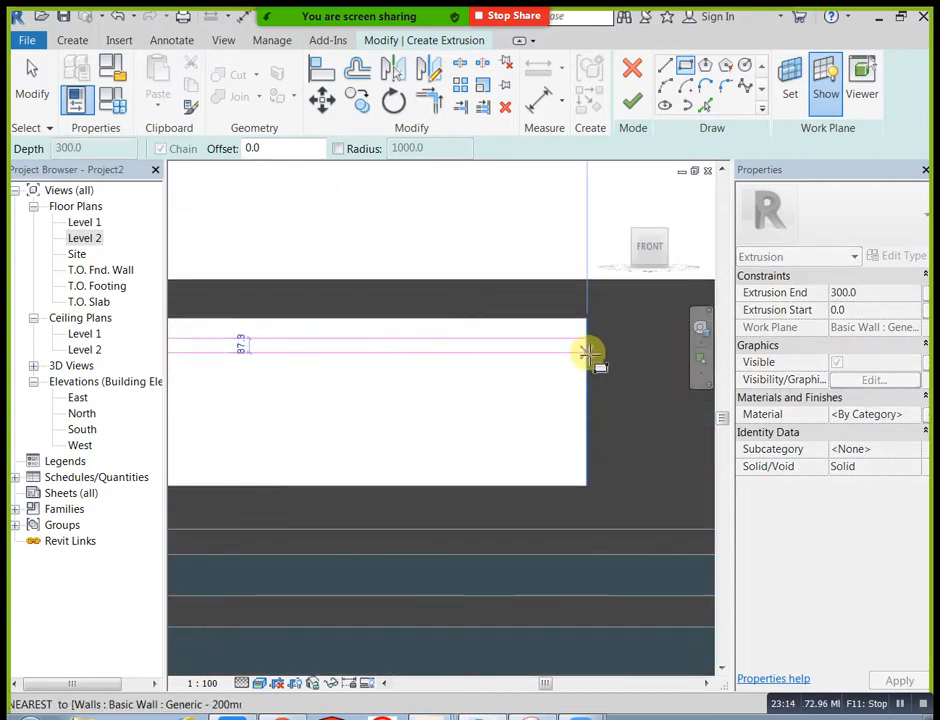
pyautogui.click(589, 355)
pyautogui.scroll(-4, 560, 390)
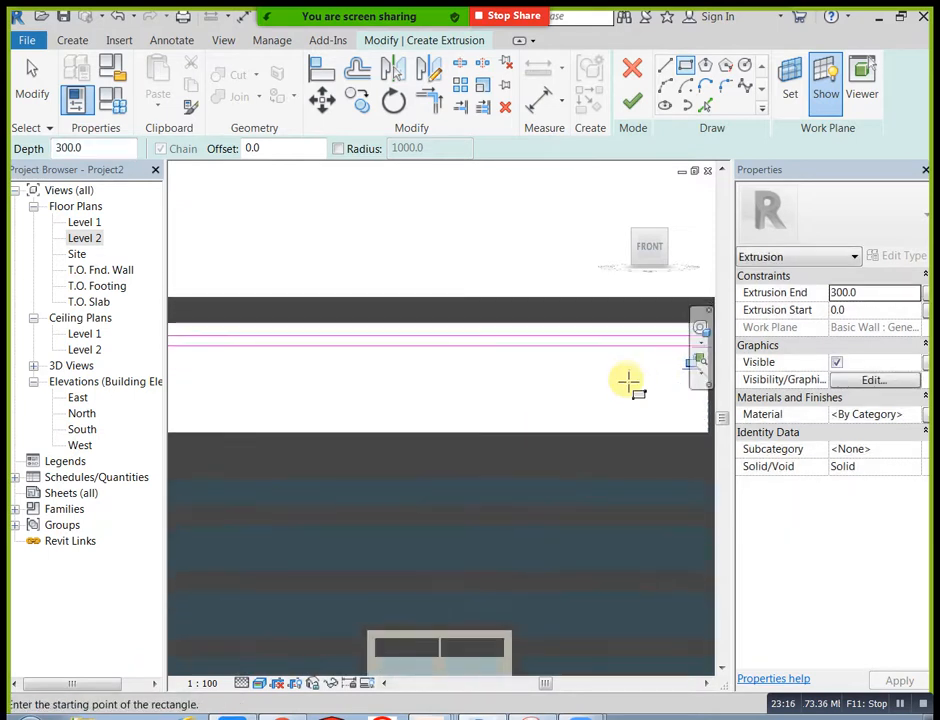
# Step: Copy the thin slat rectangle four times straight down within the opening, using the Multiple option
pyautogui.press('Escape')
pyautogui.moveTo(276, 305)
pyautogui.mouseDown()
pyautogui.moveTo(443, 384)
pyautogui.moveTo(690, 388)
pyautogui.moveTo(661, 380)
pyautogui.mouseUp()
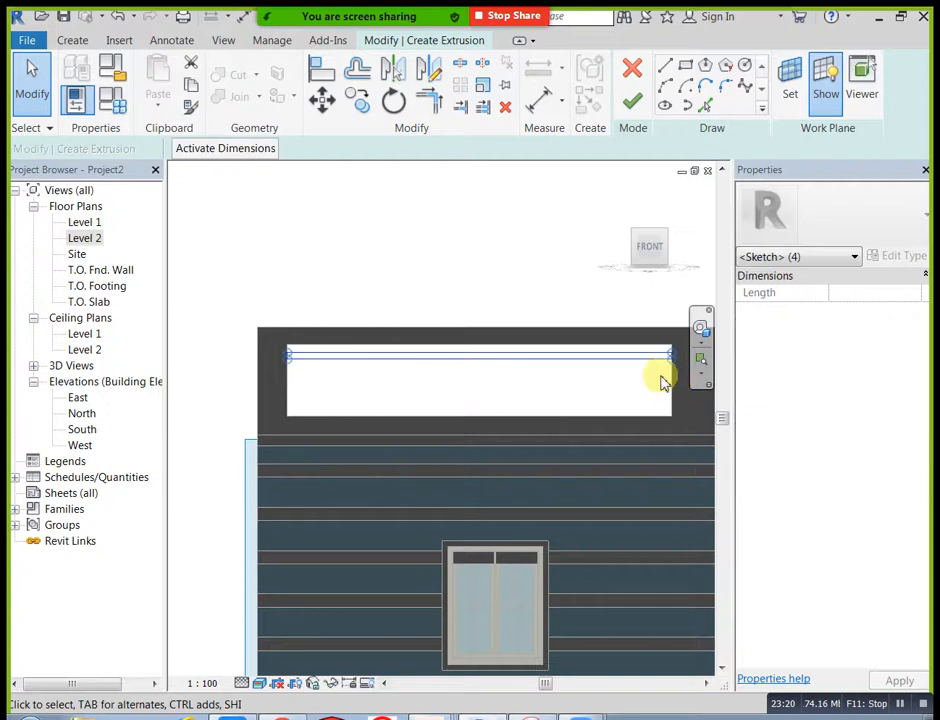
pyautogui.click(362, 101)
pyautogui.scroll(3, 294, 357)
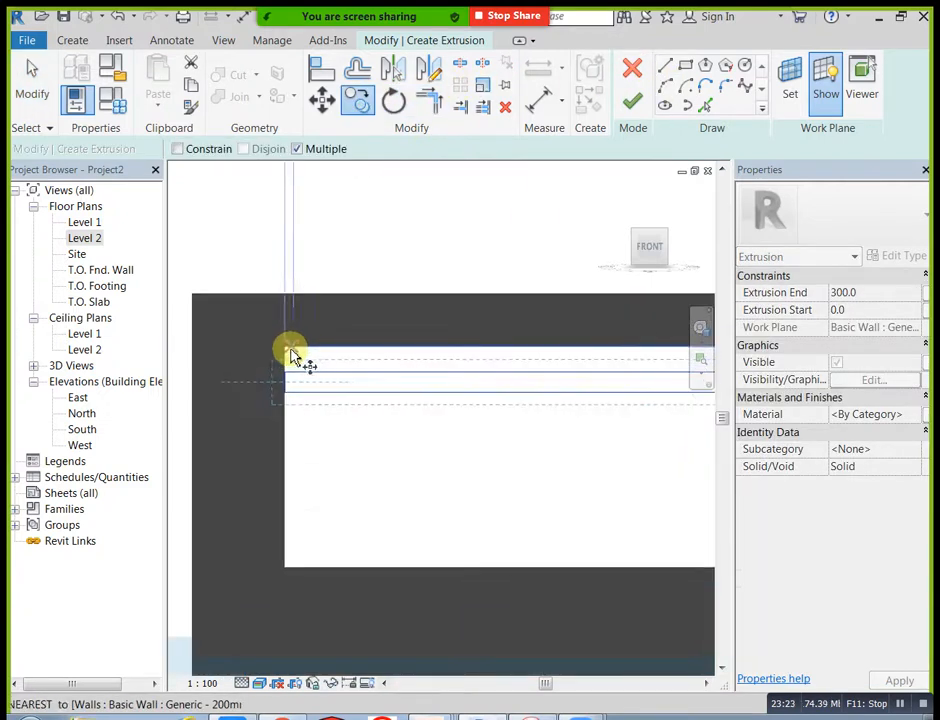
pyautogui.click(284, 347)
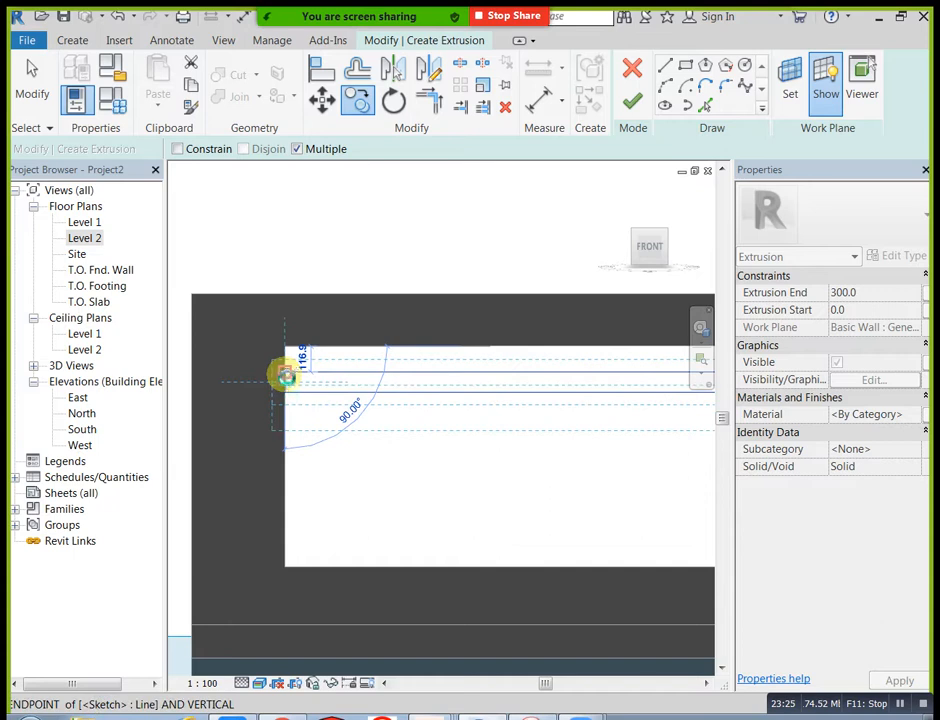
pyautogui.click(289, 420)
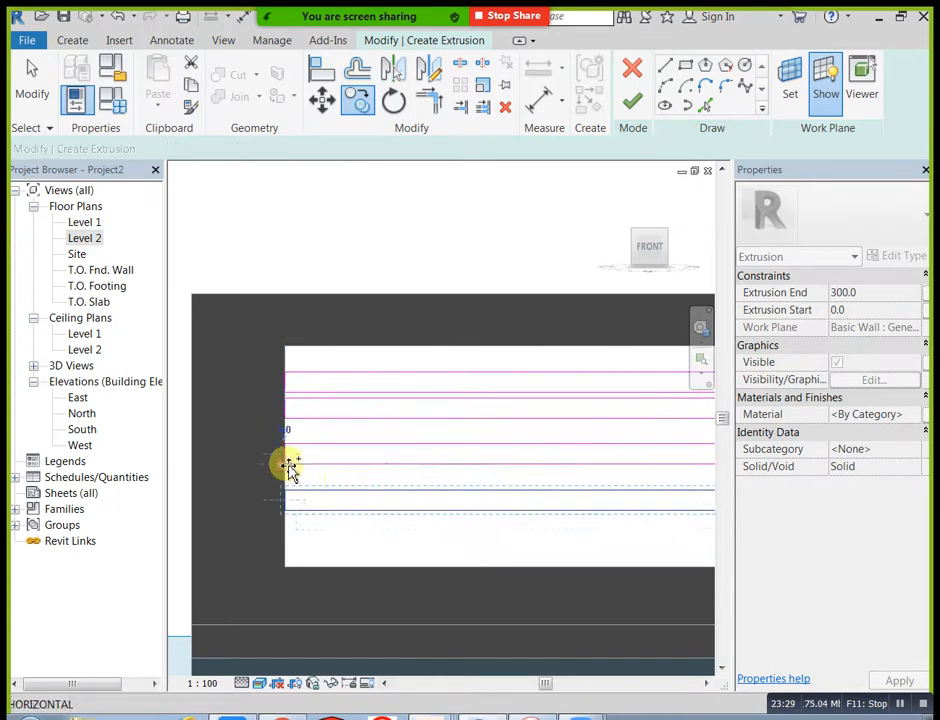
pyautogui.click(285, 506)
pyautogui.press('Escape')
pyautogui.press('Escape')
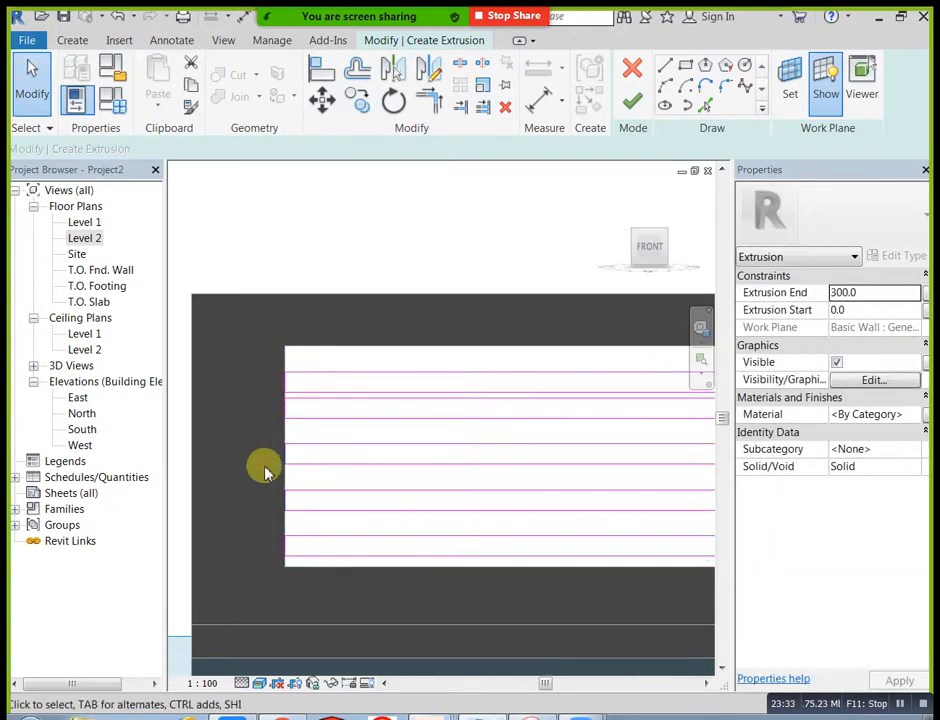
# Step: Select the lower three slat rectangles and nudge them slightly upward
pyautogui.scroll(-2, 254, 460)
pyautogui.moveTo(327, 476); pyautogui.dragTo(287, 482, button='middle')
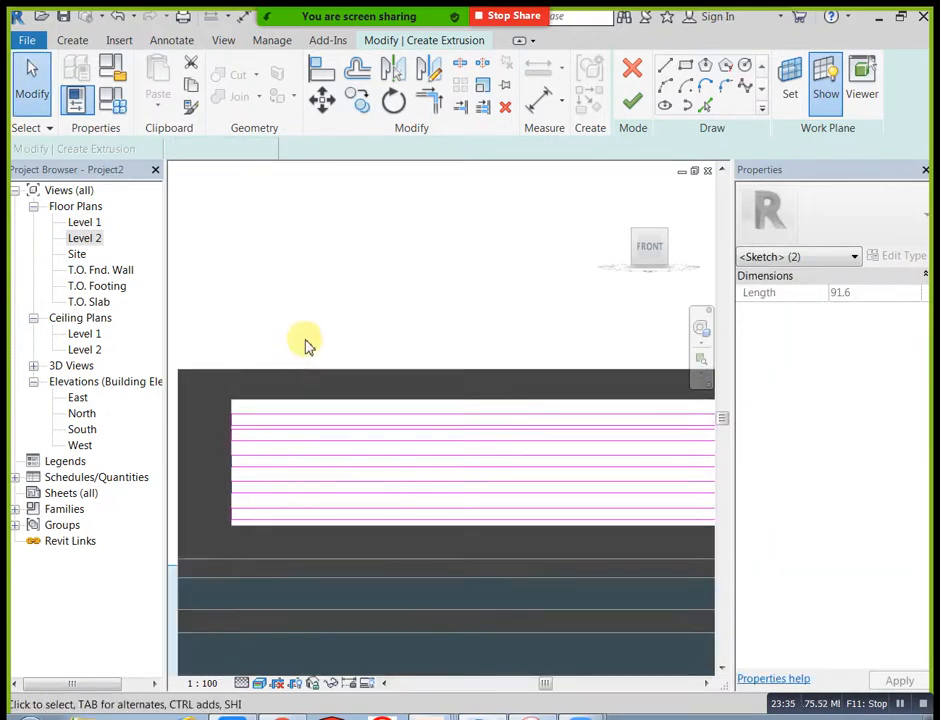
pyautogui.press('Escape')
pyautogui.scroll(-2, 217, 458)
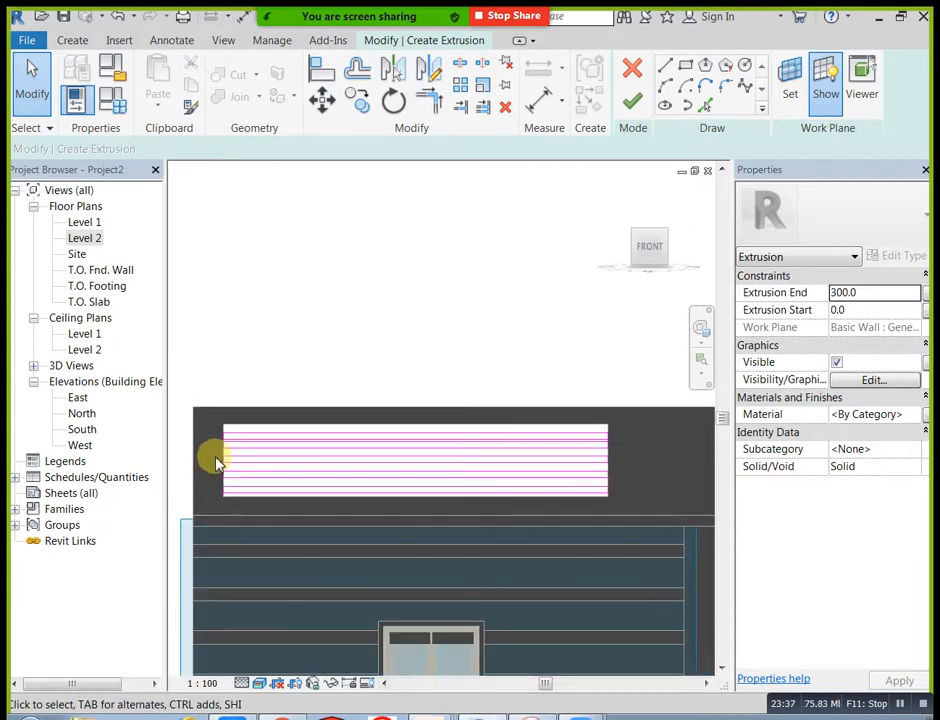
pyautogui.moveTo(220, 451); pyautogui.dragTo(293, 497)
pyautogui.moveTo(548, 503); pyautogui.dragTo(620, 498)
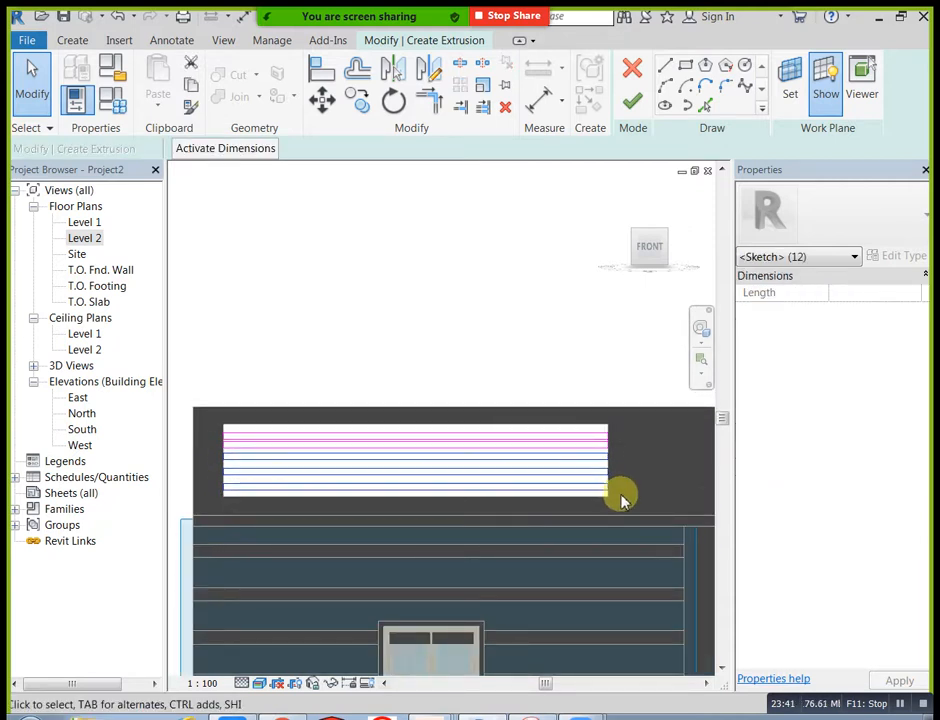
pyautogui.scroll(1, 620, 498)
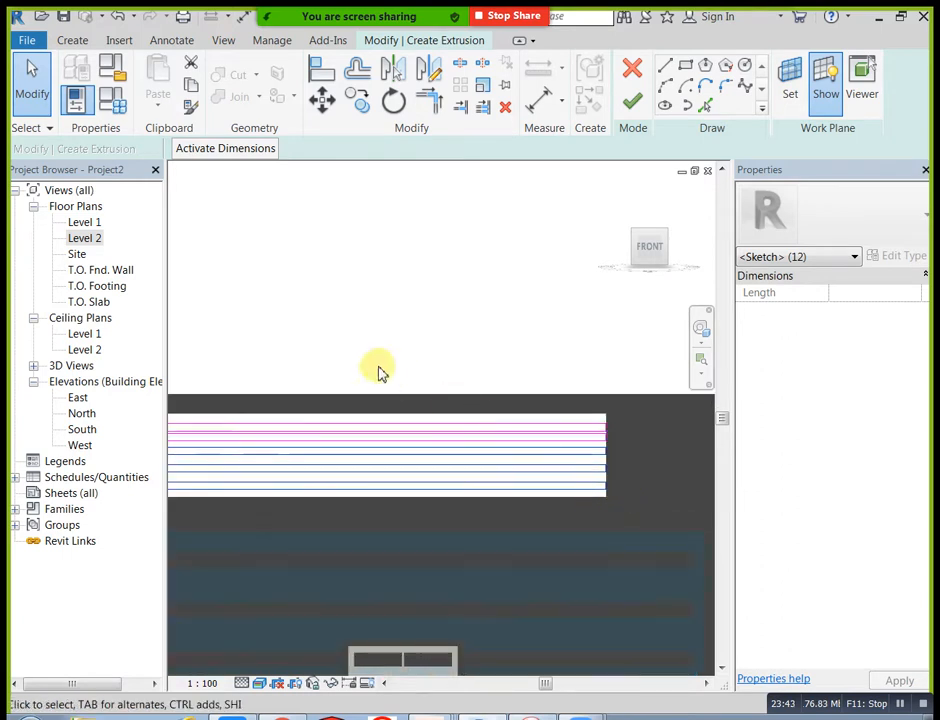
pyautogui.click(457, 346)
# Step: Select all four lines of the uppermost slat rectangle and nudge it upward to even out the gaps
pyautogui.moveTo(457, 346); pyautogui.dragTo(578, 378, button='middle')
pyautogui.scroll(-1, 283, 420)
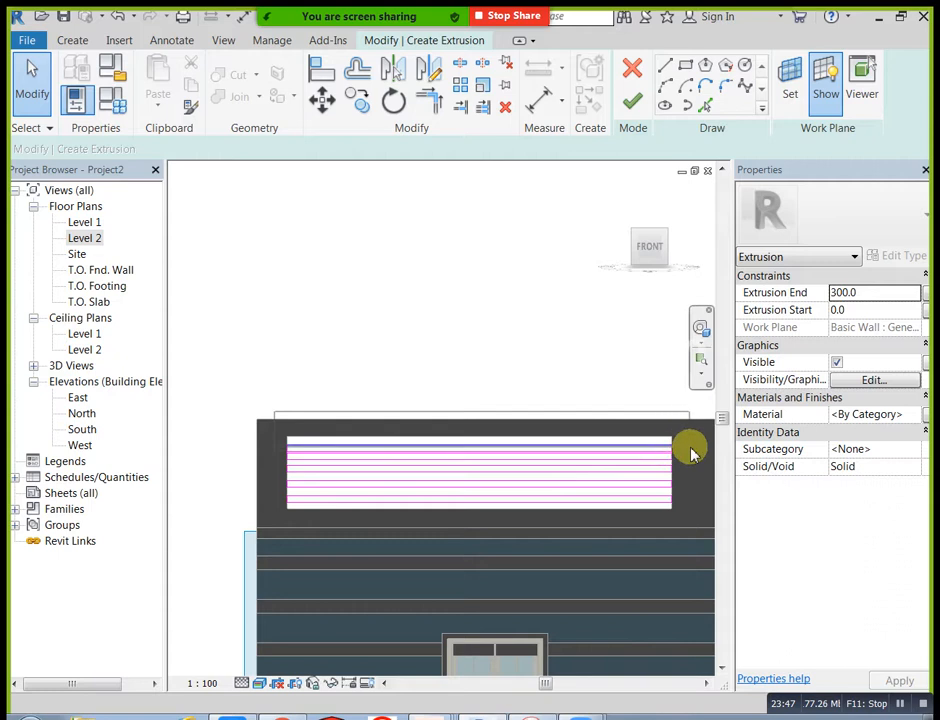
pyautogui.moveTo(689, 452); pyautogui.dragTo(690, 453)
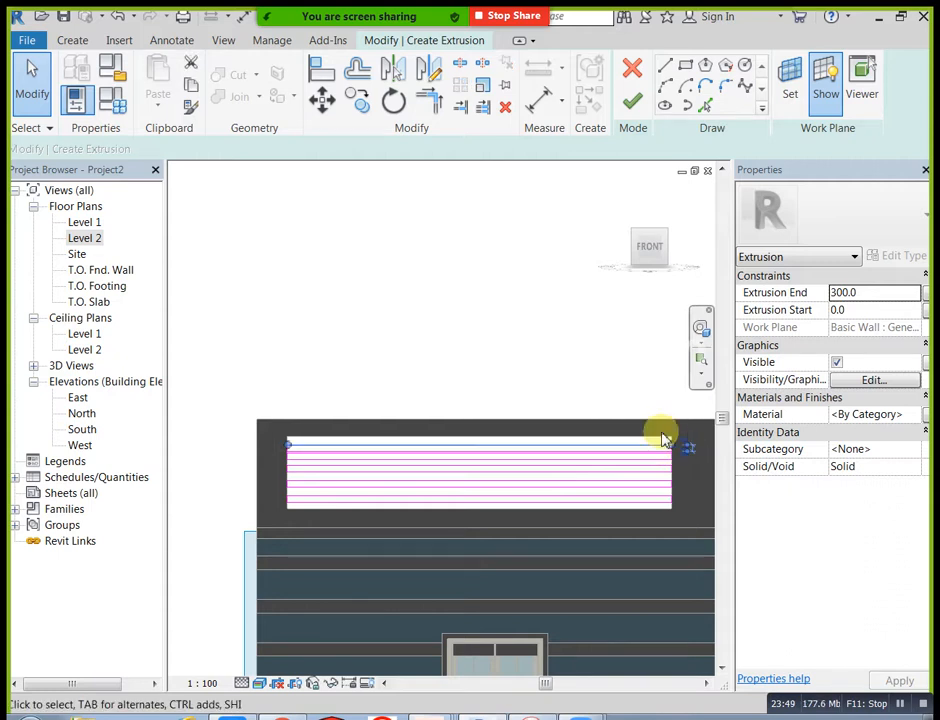
pyautogui.scroll(2, 662, 447)
pyautogui.moveTo(677, 454); pyautogui.dragTo(597, 433, button='middle')
pyautogui.scroll(2, 598, 440)
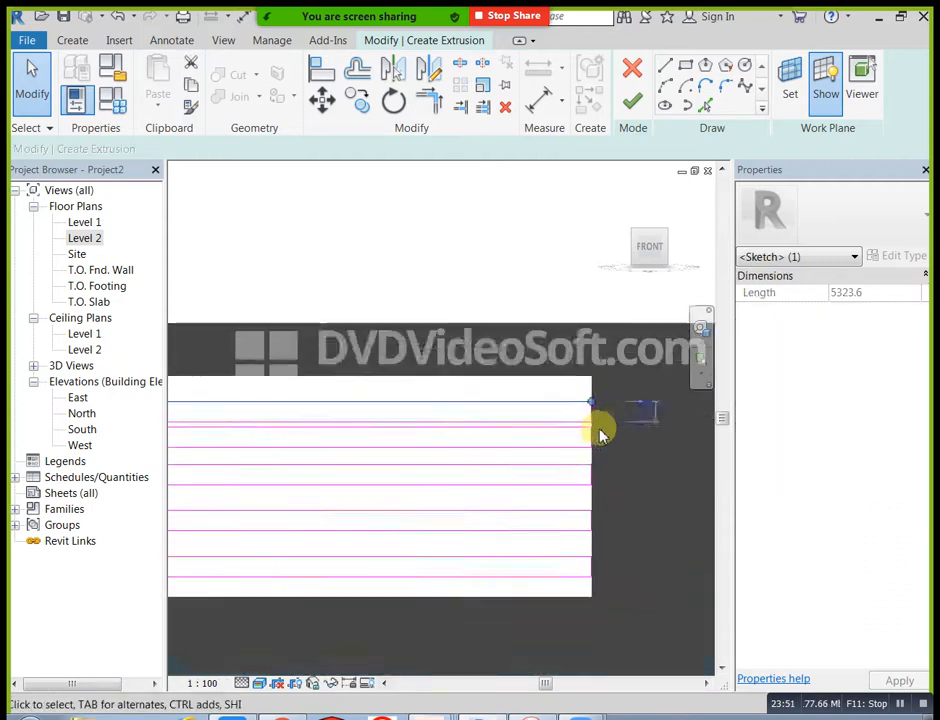
pyautogui.keyDown('ctrl'); pyautogui.click(582, 418); pyautogui.keyUp('ctrl')
pyautogui.keyDown('ctrl'); pyautogui.click(581, 417); pyautogui.keyUp('ctrl')
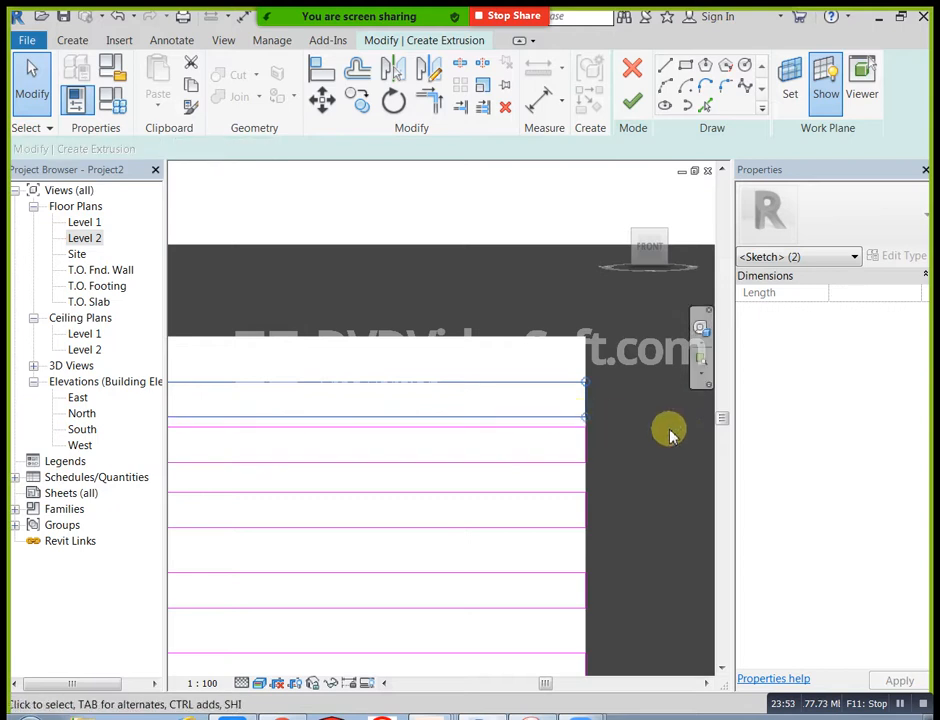
pyautogui.scroll(-4, 671, 438)
pyautogui.moveTo(445, 415); pyautogui.dragTo(631, 431, button='middle')
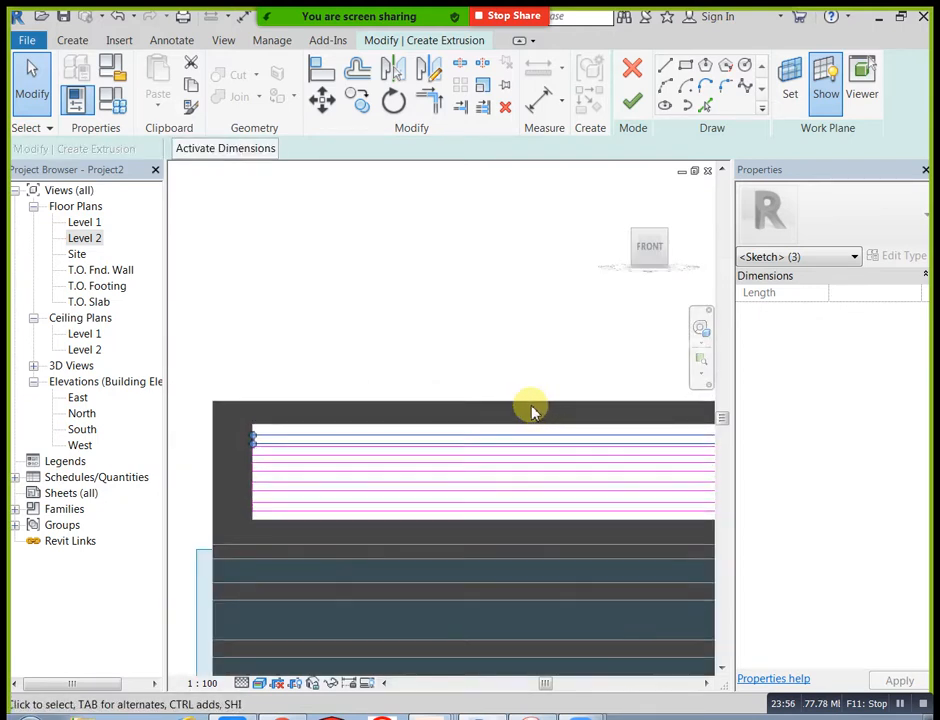
pyautogui.scroll(6, 256, 430)
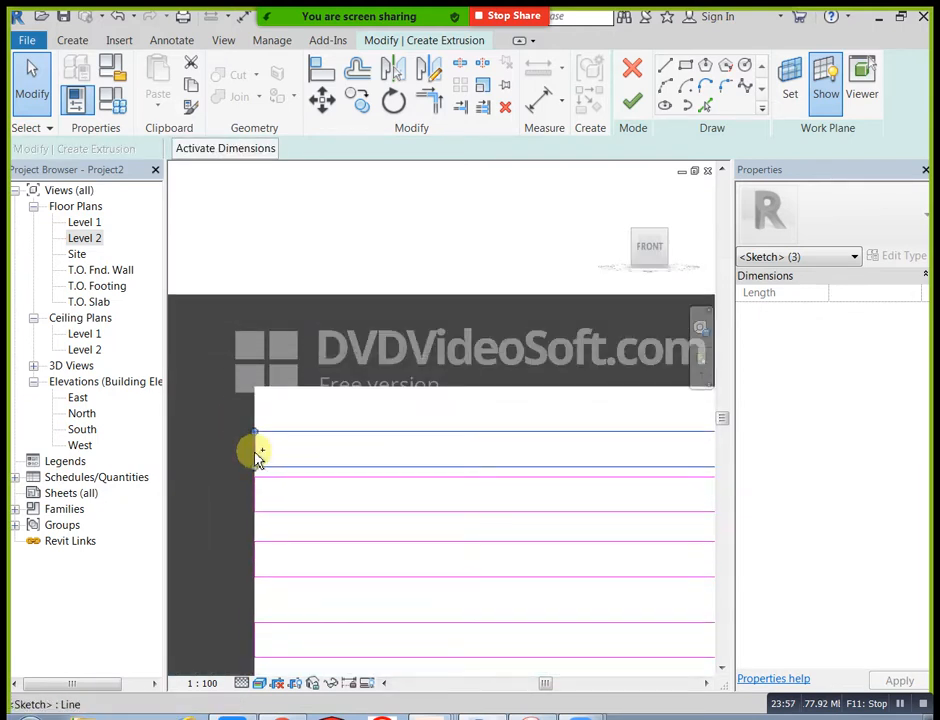
pyautogui.keyDown('ctrl'); pyautogui.click(255, 450); pyautogui.keyUp('ctrl')
pyautogui.scroll(-4, 275, 354)
pyautogui.scroll(-4, 378, 356)
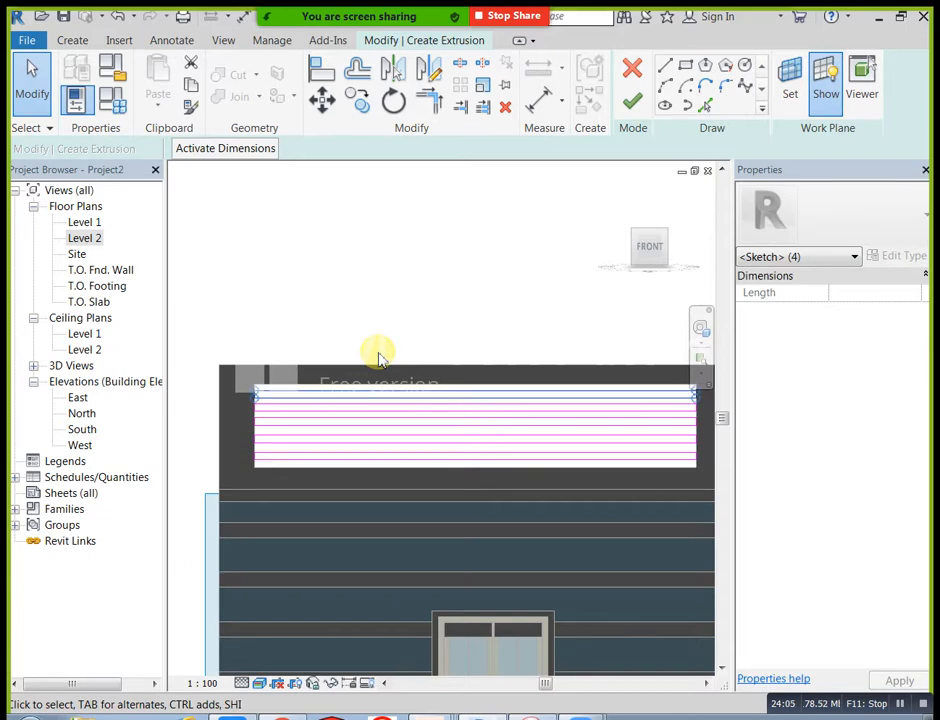
pyautogui.click(382, 326)
# Step: Set the Extrusion End to 25 and finish the slat extrusion
pyautogui.moveTo(458, 265); pyautogui.dragTo(436, 270, button='middle')
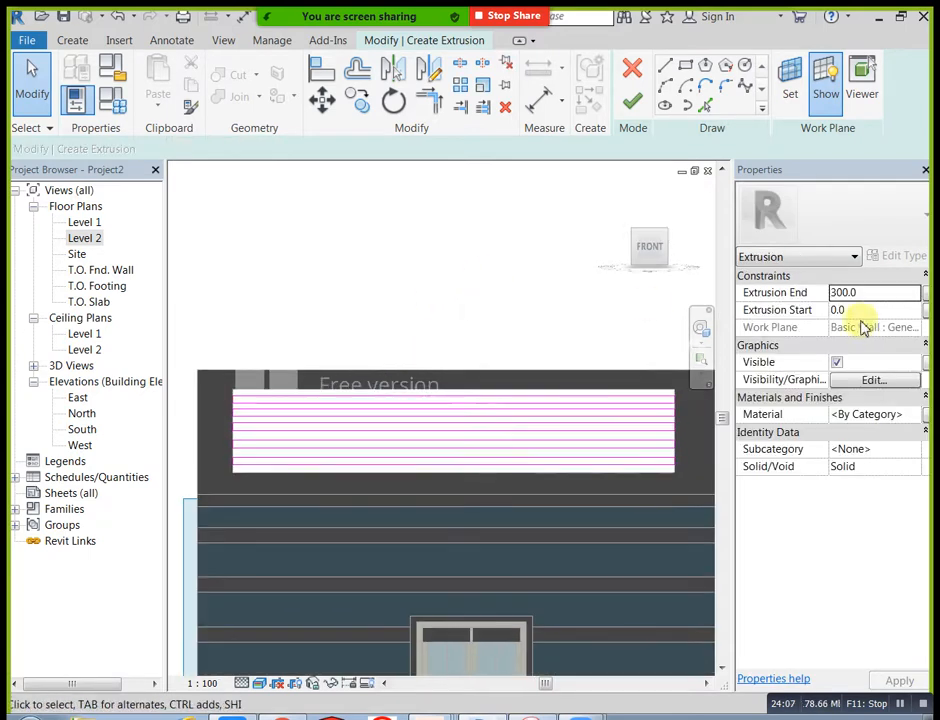
pyautogui.click(872, 294)
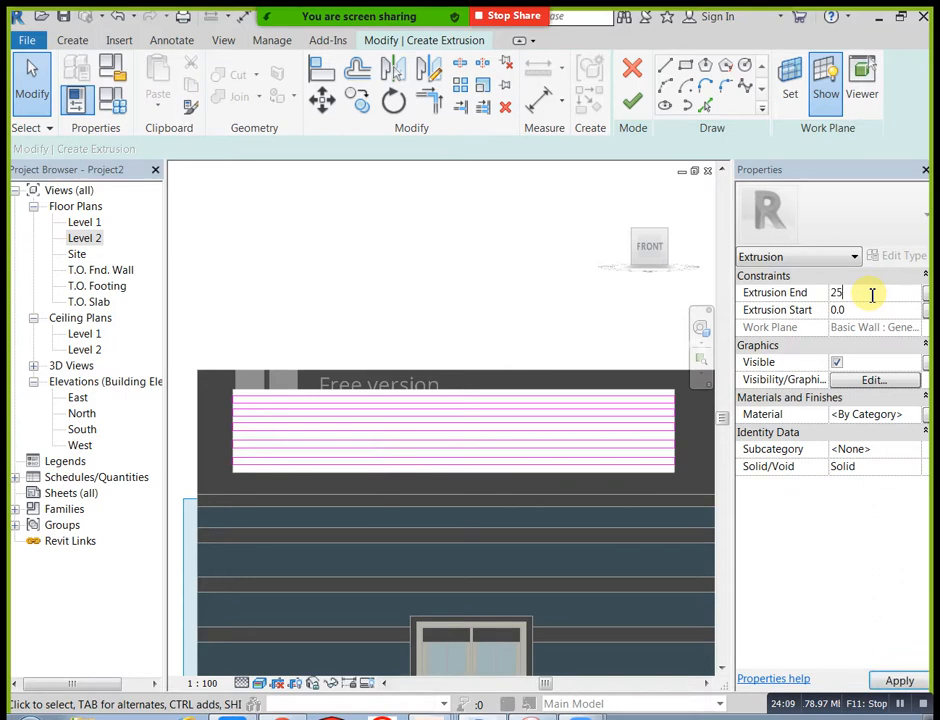
pyautogui.click(632, 101)
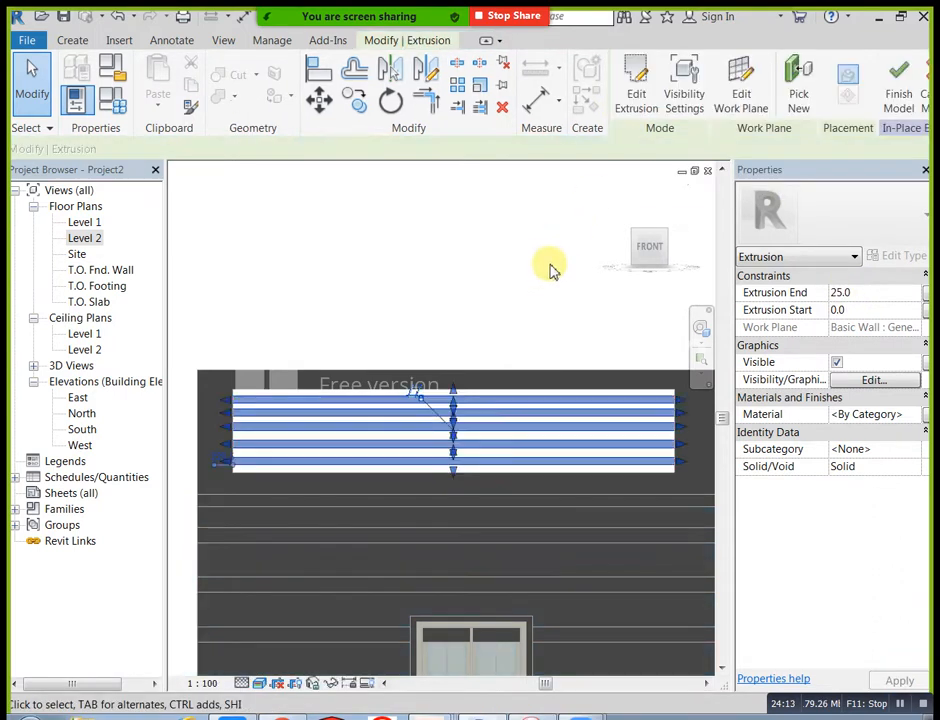
# Step: Examine the extruded slats in the parapet opening in 3D and the empty second opening above the door from the front
pyautogui.click(617, 198)
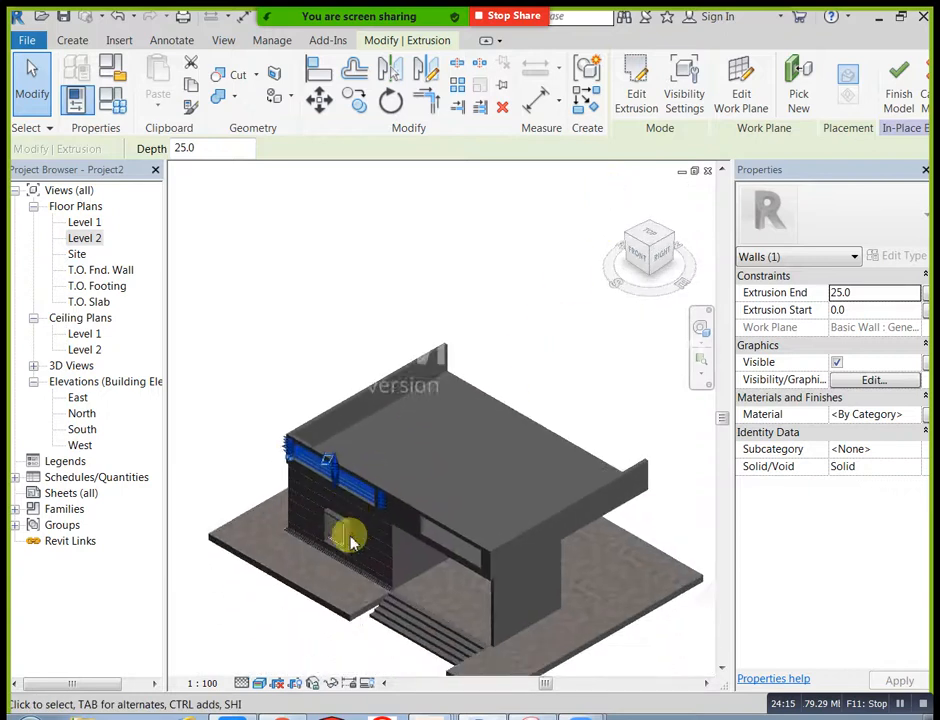
pyautogui.scroll(6, 362, 415)
pyautogui.scroll(-1, 359, 417)
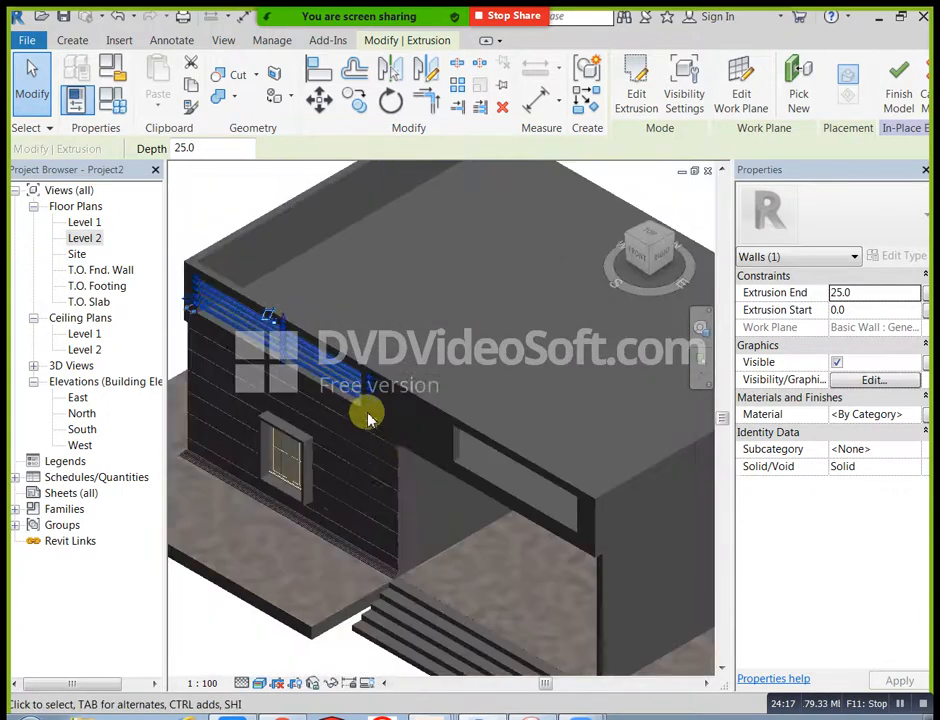
pyautogui.moveTo(277, 312); pyautogui.dragTo(329, 367, button='middle')
pyautogui.click(239, 262)
pyautogui.scroll(1, 248, 350)
pyautogui.scroll(1, 262, 365)
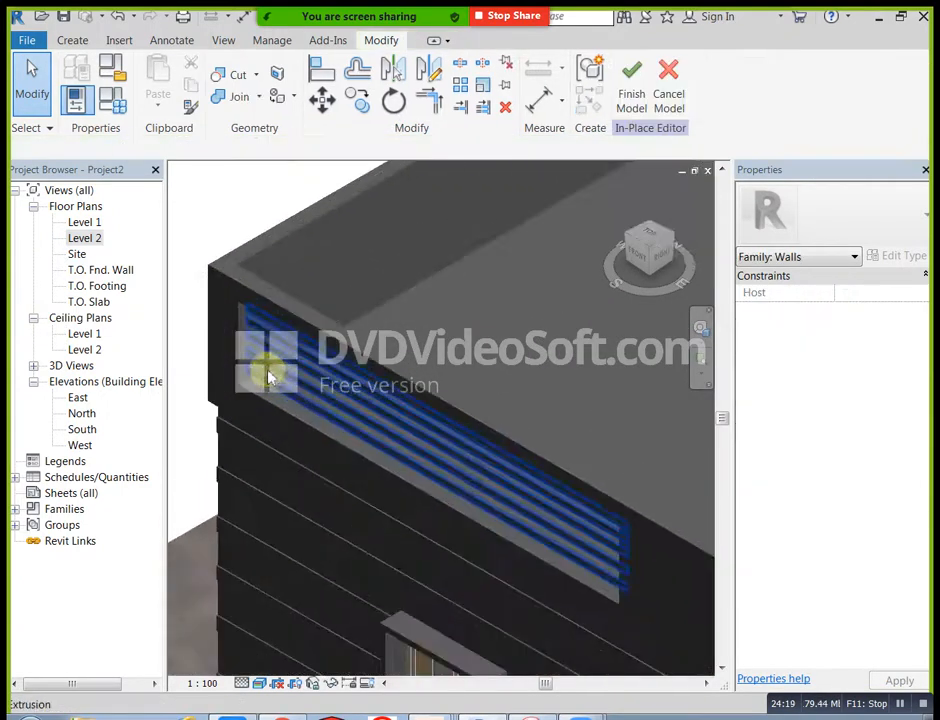
pyautogui.scroll(-1, 268, 401)
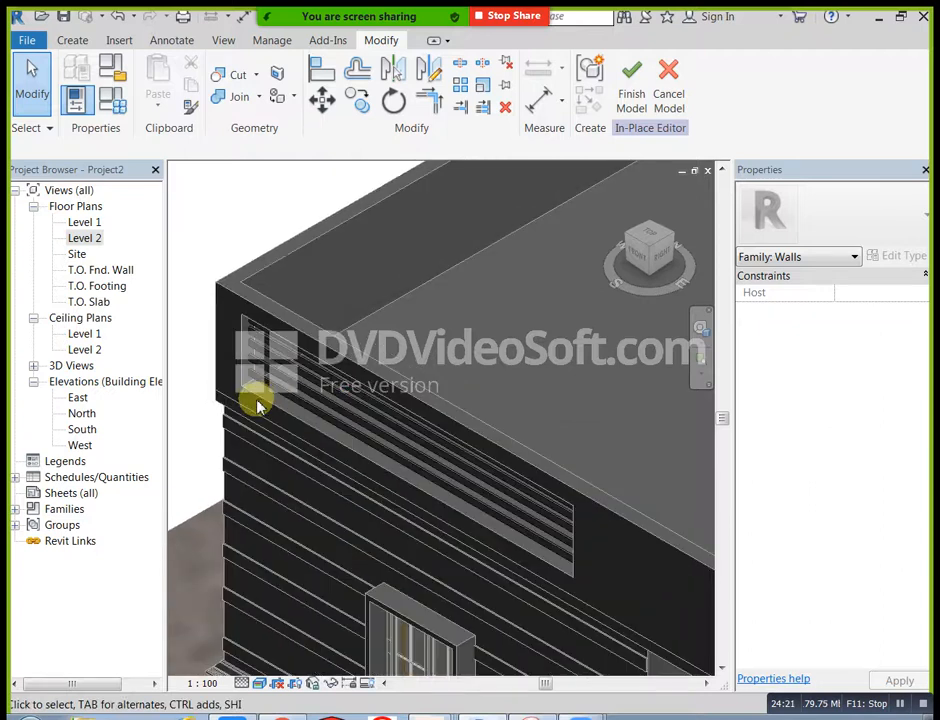
pyautogui.scroll(-2, 259, 403)
pyautogui.keyDown('shift'); pyautogui.moveTo(277, 457); pyautogui.dragTo(377, 508, button='middle'); pyautogui.keyUp('shift')
pyautogui.moveTo(467, 519); pyautogui.dragTo(336, 449, button='middle')
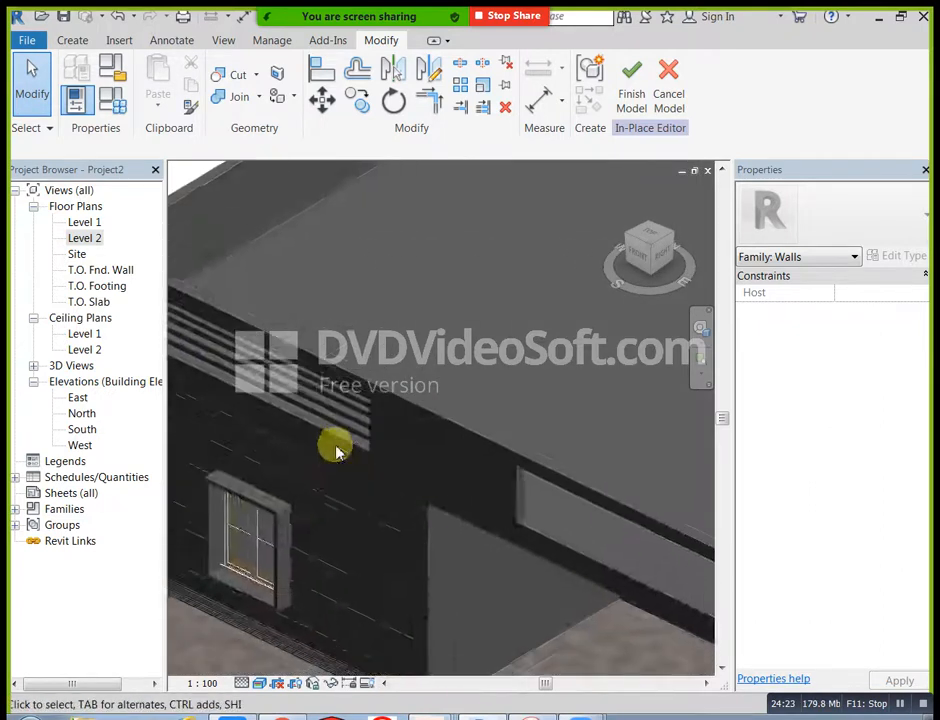
pyautogui.scroll(-2, 470, 478)
pyautogui.keyDown('shift'); pyautogui.moveTo(548, 524); pyautogui.dragTo(343, 430, button='middle'); pyautogui.keyUp('shift')
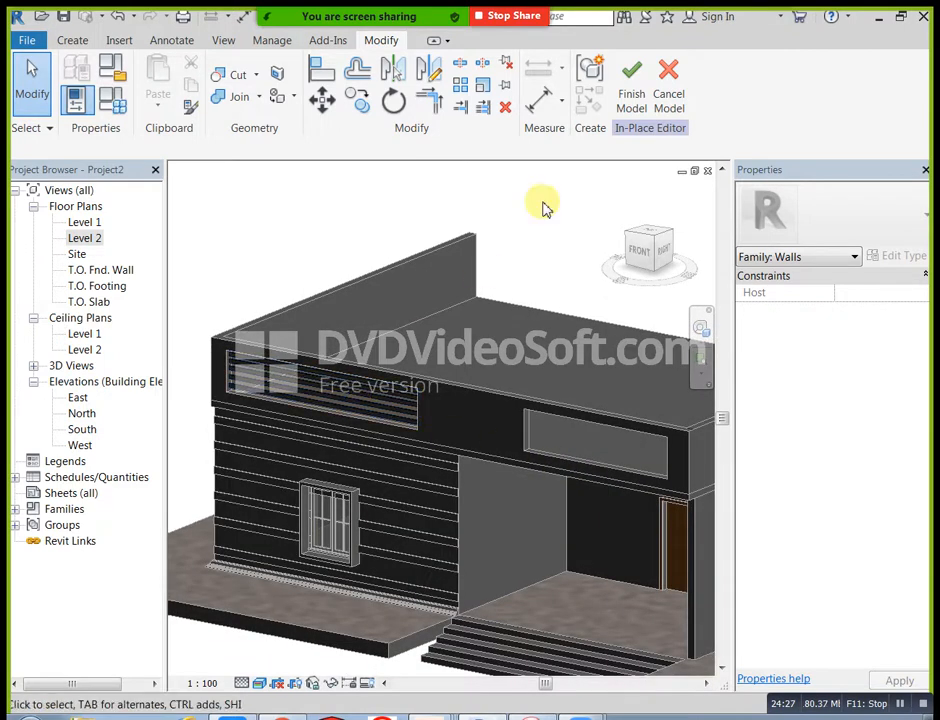
pyautogui.click(645, 257)
pyautogui.scroll(4, 625, 370)
pyautogui.scroll(1, 470, 440)
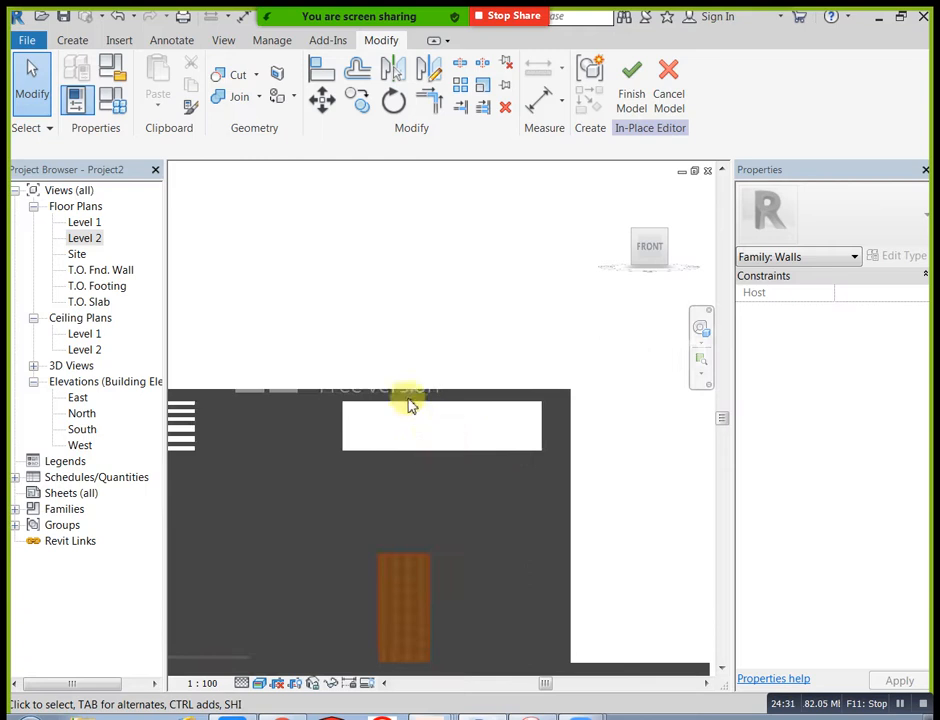
# Step: Start an extrusion and draw a narrow, full-height vertical slat rectangle, 1000 high, near one end of the parapet opening above the door
pyautogui.click(86, 40)
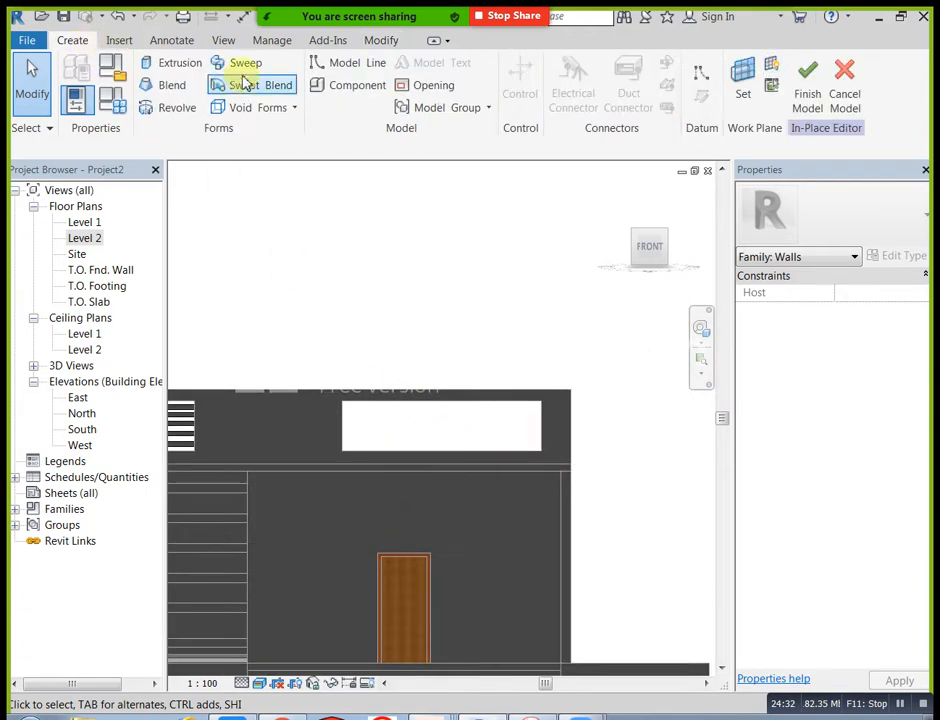
pyautogui.click(180, 63)
pyautogui.click(685, 66)
pyautogui.scroll(2, 395, 408)
pyautogui.scroll(1, 380, 403)
pyautogui.click(357, 381)
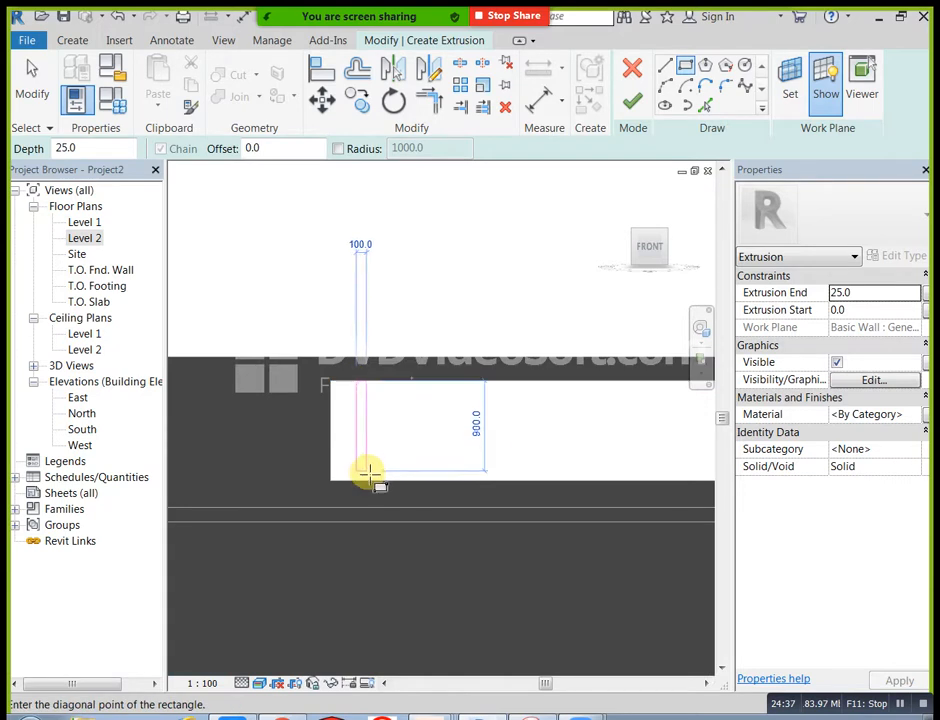
pyautogui.click(371, 479)
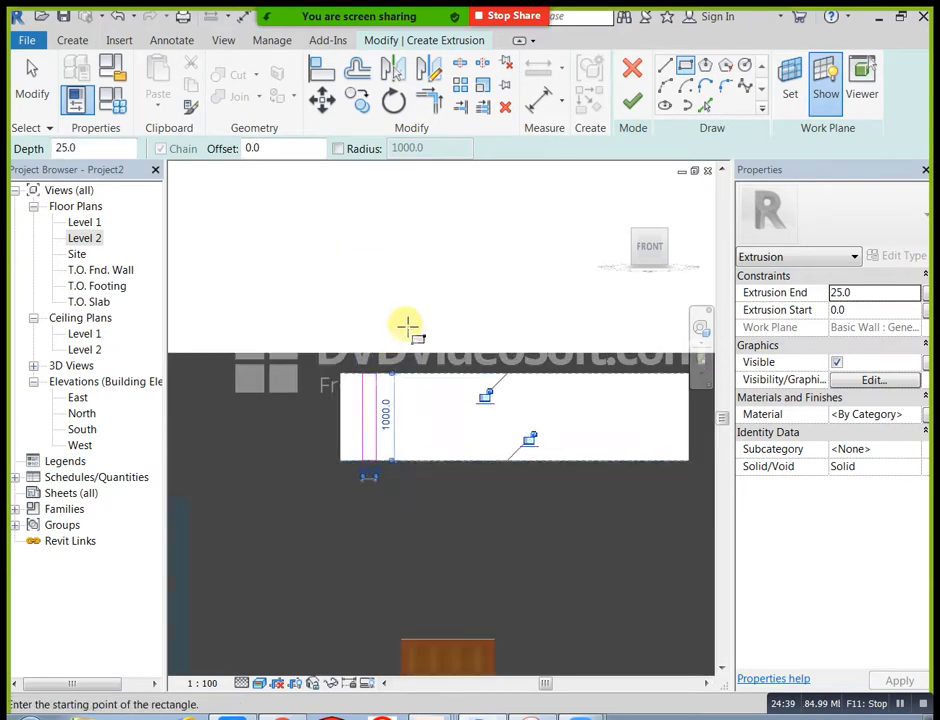
# Step: Copy the vertical slat rectangle eight times across the opening at about 412 spacing and finish the 25-deep extrusion
pyautogui.scroll(-2, 395, 324)
pyautogui.press('Escape')
pyautogui.moveTo(303, 326); pyautogui.dragTo(368, 515)
pyautogui.click(357, 102)
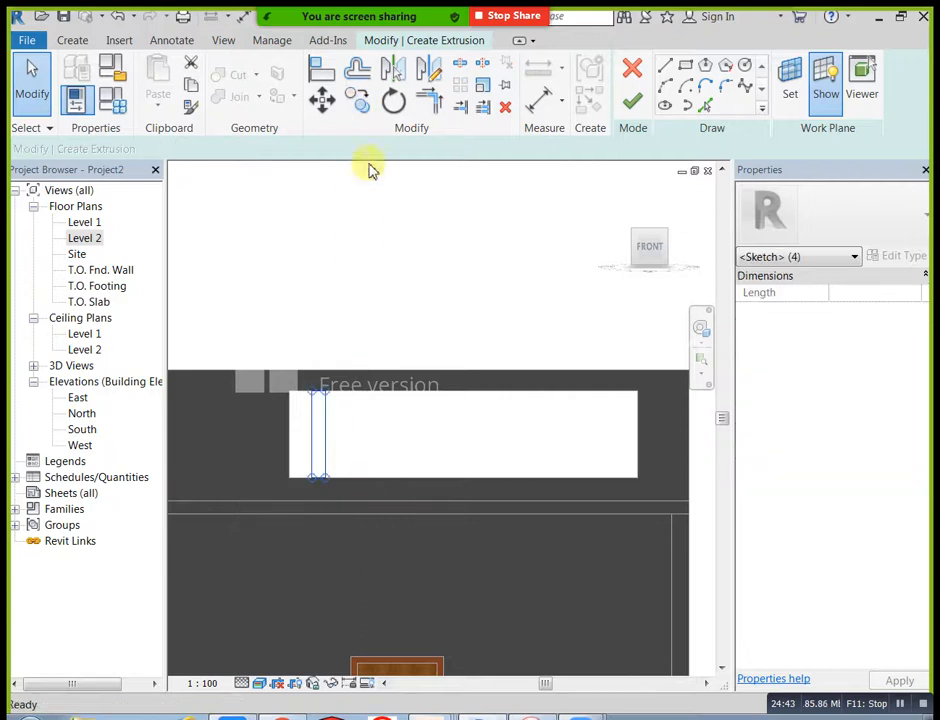
pyautogui.click(289, 391)
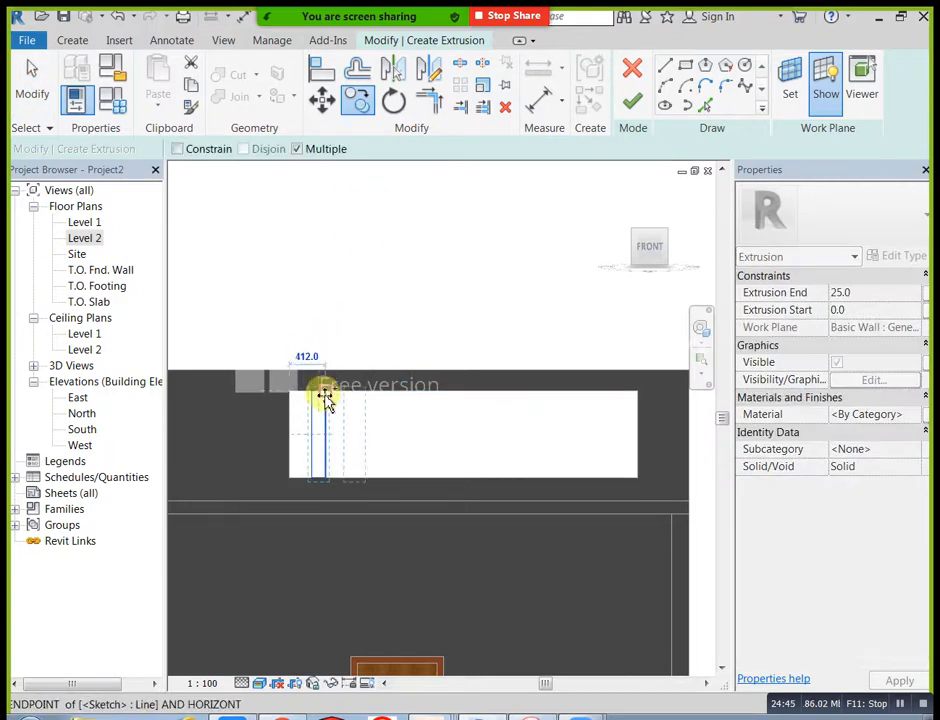
pyautogui.click(360, 392)
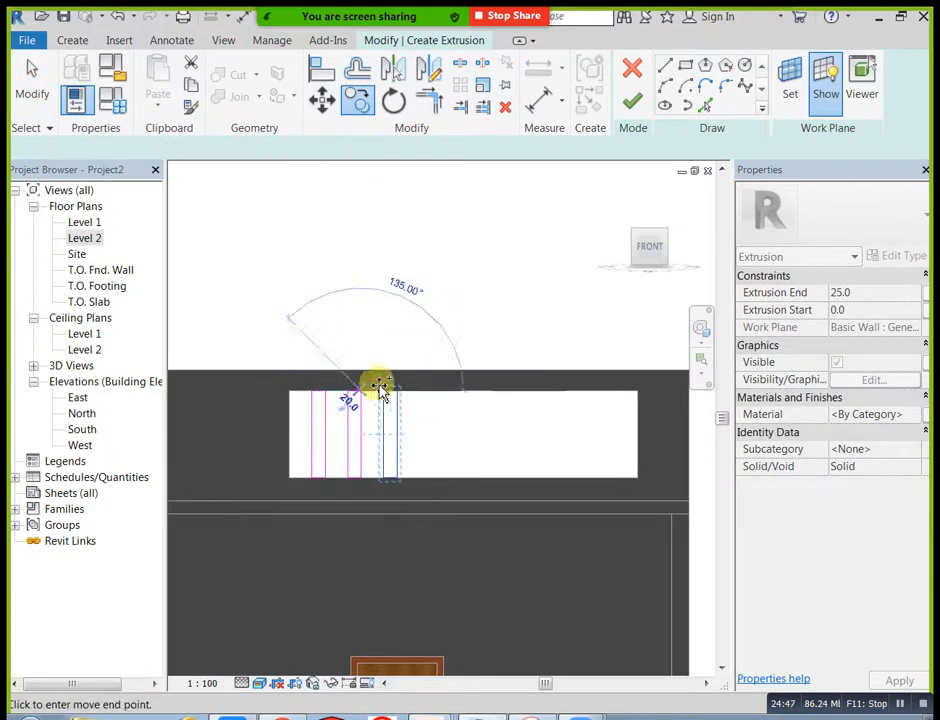
pyautogui.click(399, 393)
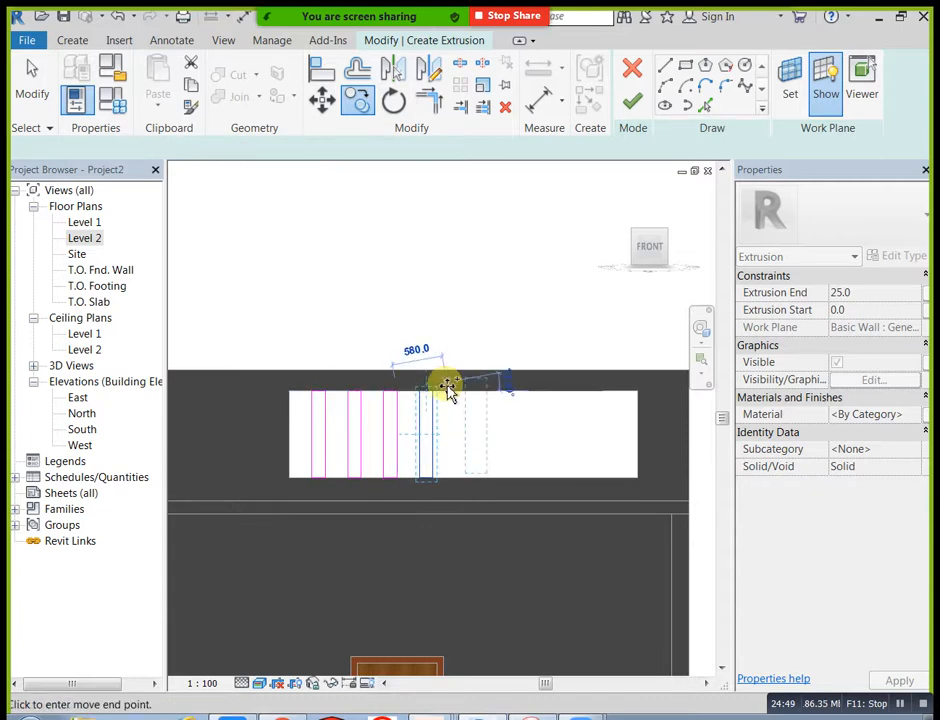
pyautogui.click(432, 392)
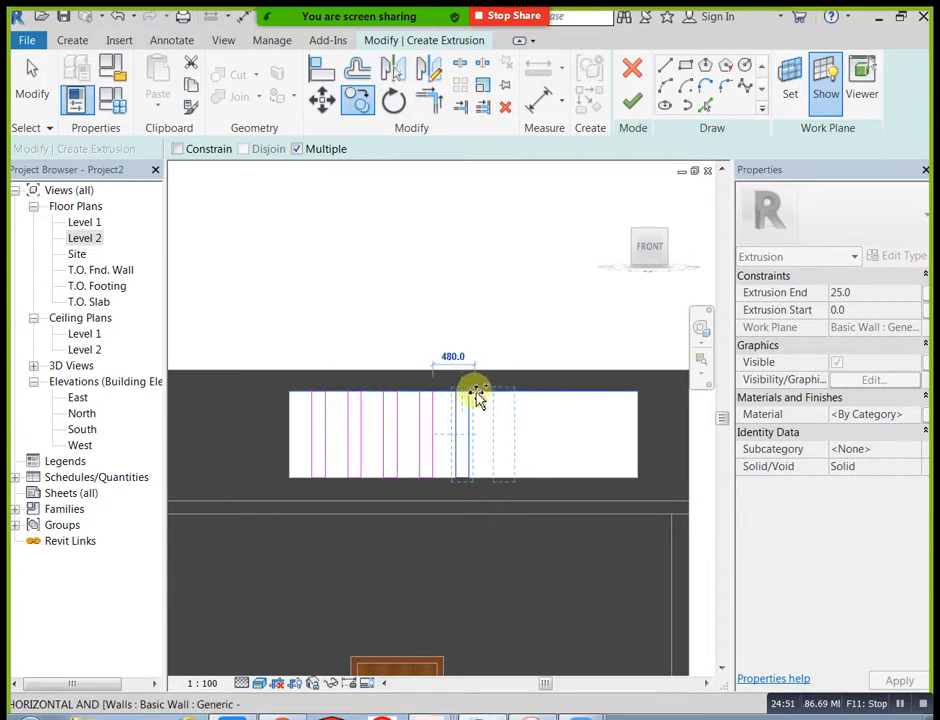
pyautogui.click(472, 393)
pyautogui.click(508, 394)
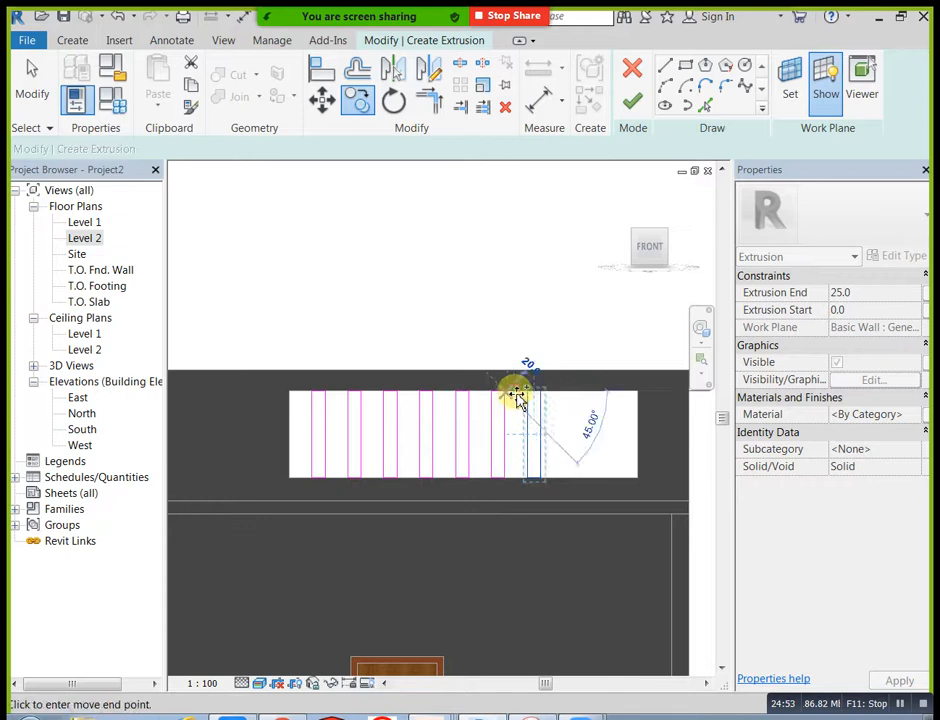
pyautogui.click(543, 393)
pyautogui.click(579, 396)
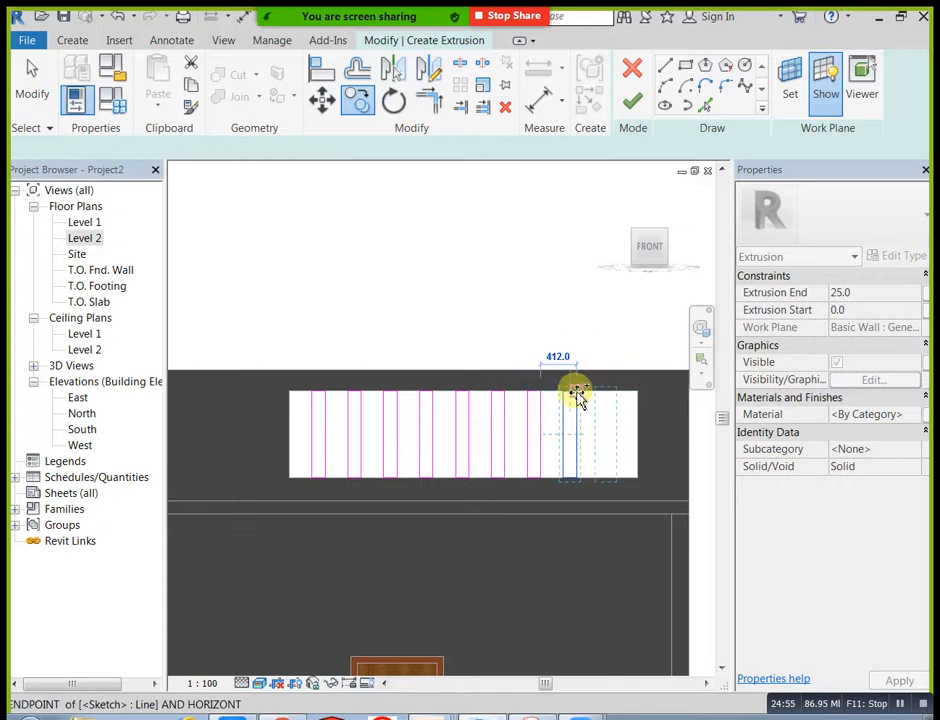
pyautogui.press('Escape')
pyautogui.press('Escape')
pyautogui.scroll(-2, 565, 300)
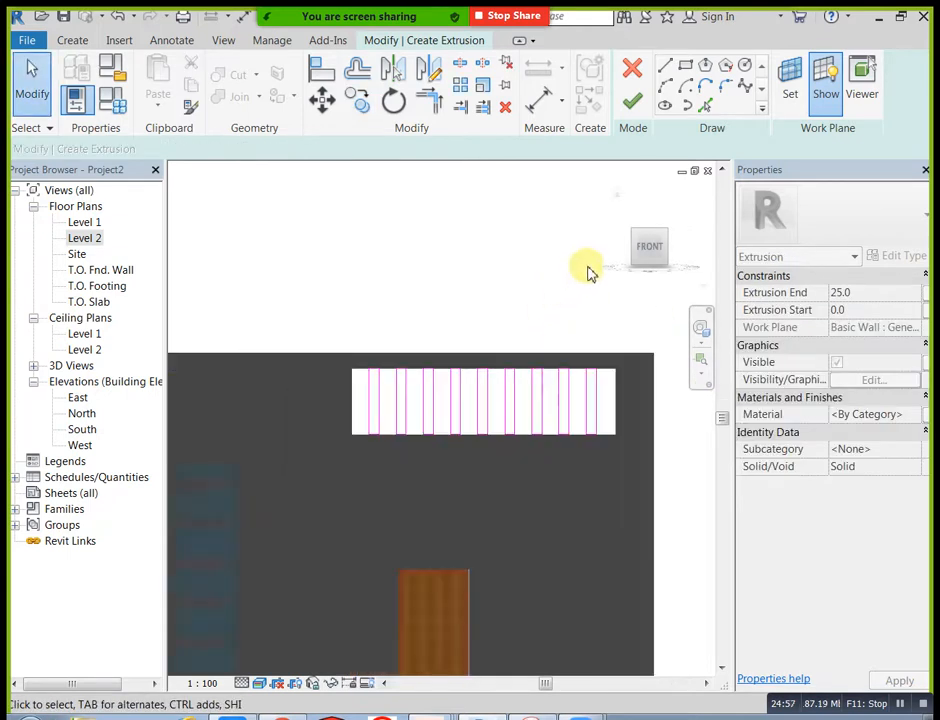
pyautogui.click(632, 101)
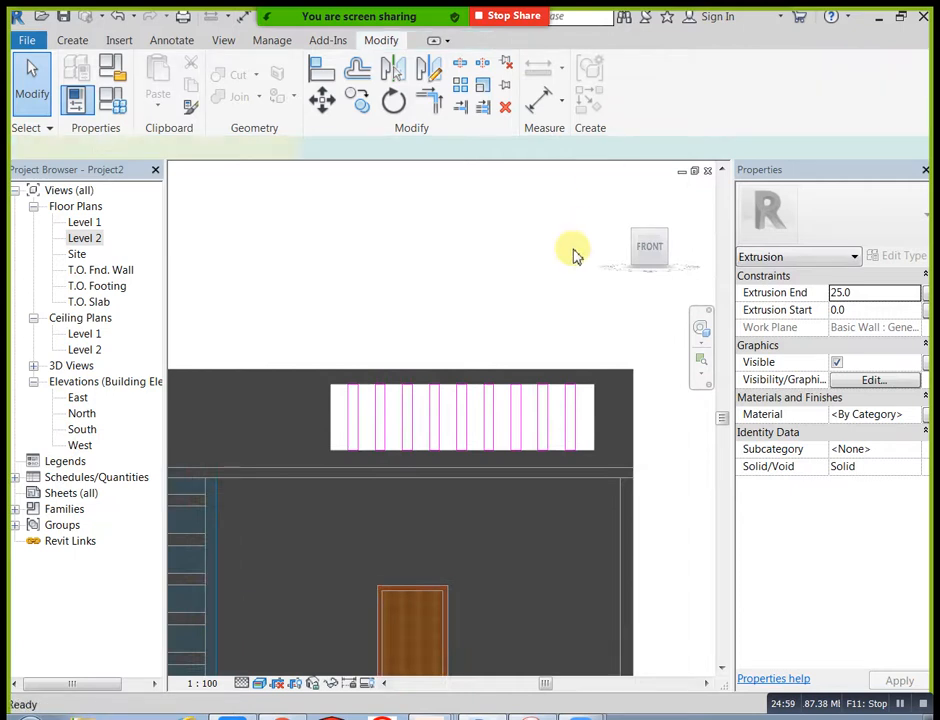
# Step: Examine the horizontal and vertical slat extrusions in the parapet openings in 3D from several angles
pyautogui.click(616, 194)
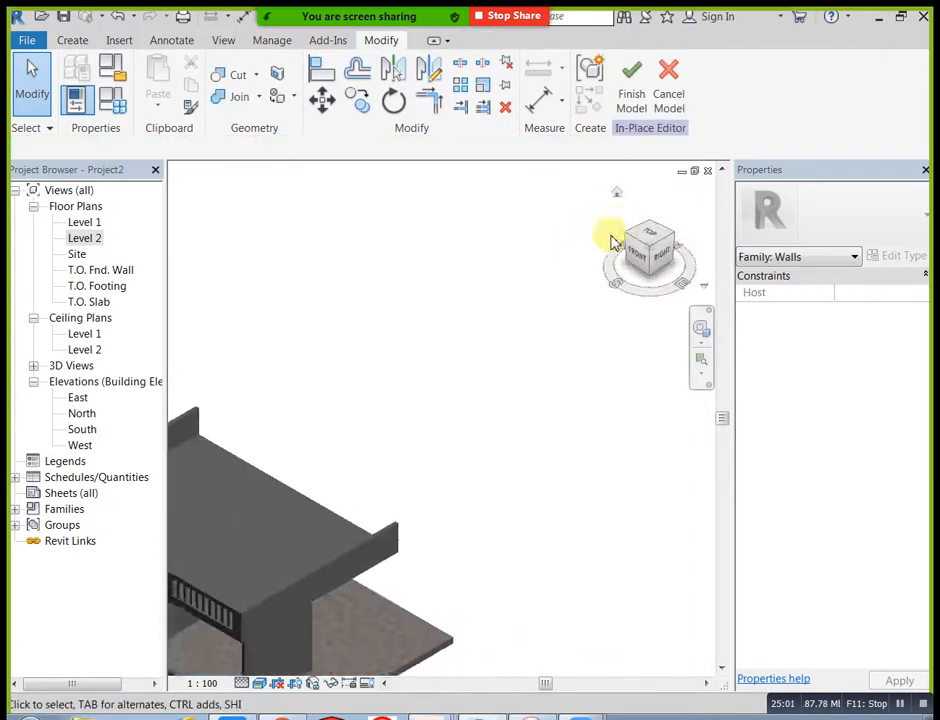
pyautogui.keyDown('shift'); pyautogui.moveTo(400, 525); pyautogui.dragTo(397, 430, button='middle'); pyautogui.keyUp('shift')
pyautogui.scroll(2, 405, 415)
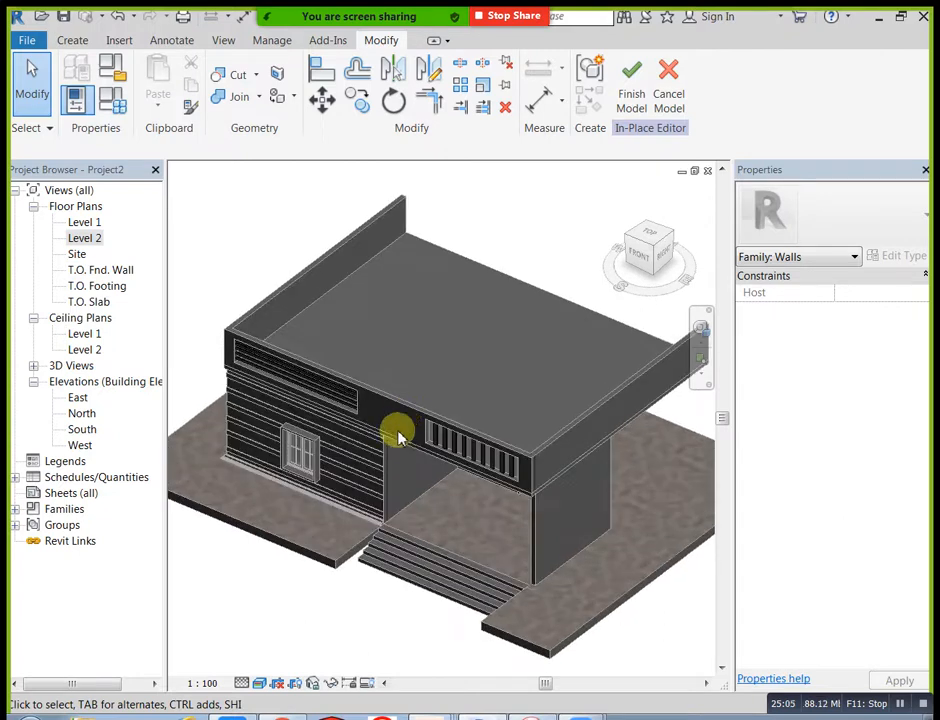
pyautogui.keyDown('shift'); pyautogui.moveTo(425, 473); pyautogui.dragTo(430, 549, button='middle'); pyautogui.keyUp('shift')
pyautogui.scroll(2, 408, 513)
pyautogui.scroll(-3, 408, 513)
pyautogui.scroll(-1, 484, 453)
pyautogui.keyDown('shift'); pyautogui.moveTo(484, 474); pyautogui.dragTo(317, 474, button='middle'); pyautogui.keyUp('shift')
pyautogui.scroll(3, 346, 453)
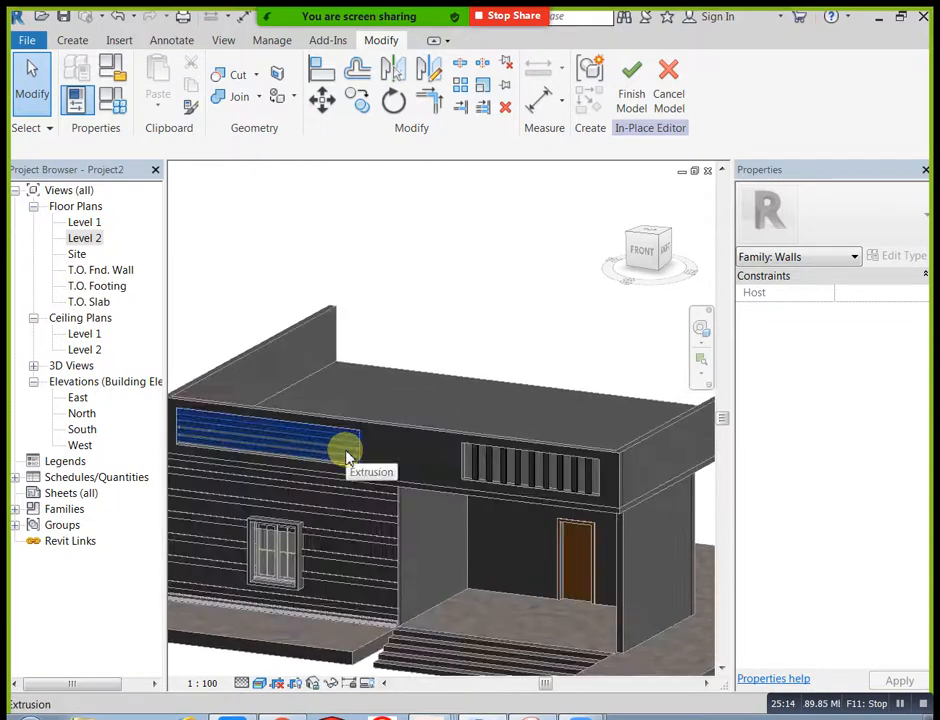
# Step: Select both slat extrusions and create a new material named col for them
pyautogui.click(346, 458)
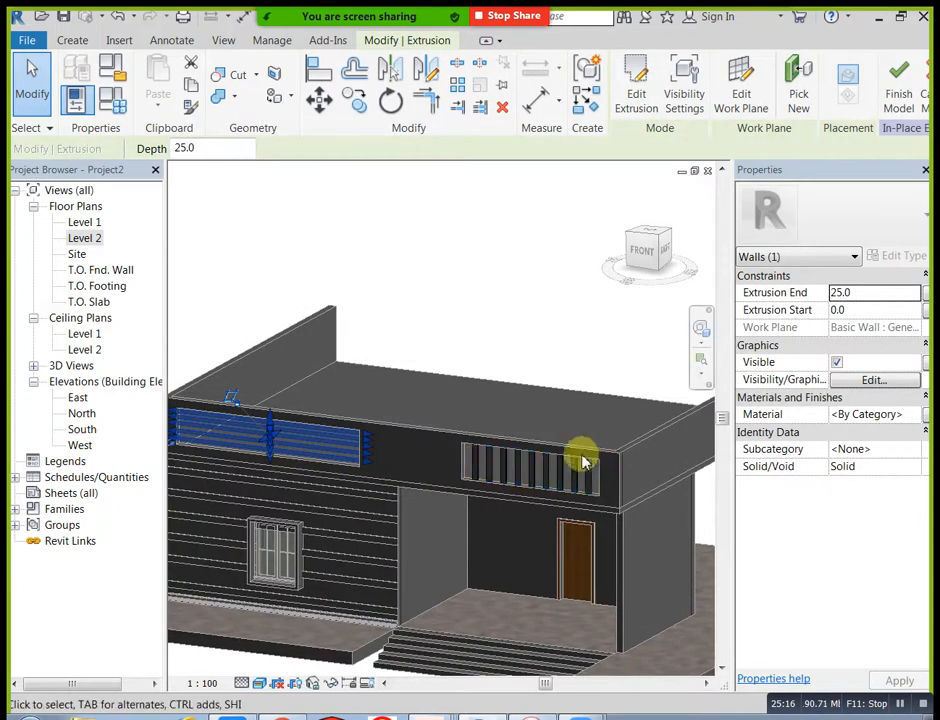
pyautogui.click(912, 417)
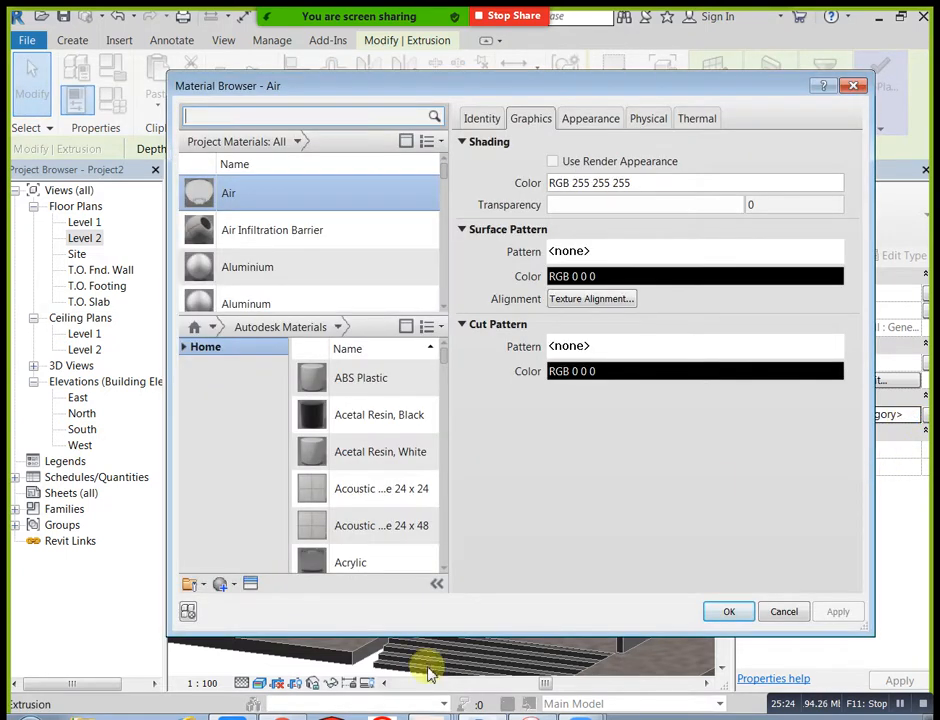
pyautogui.click(228, 588)
pyautogui.click(245, 603)
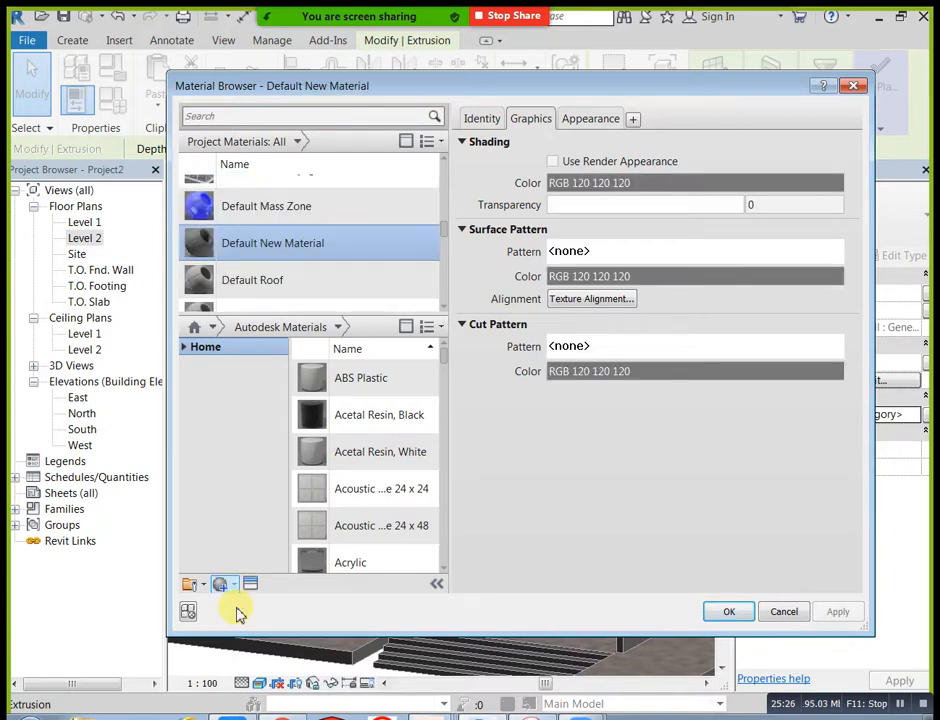
pyautogui.rightClick(318, 232)
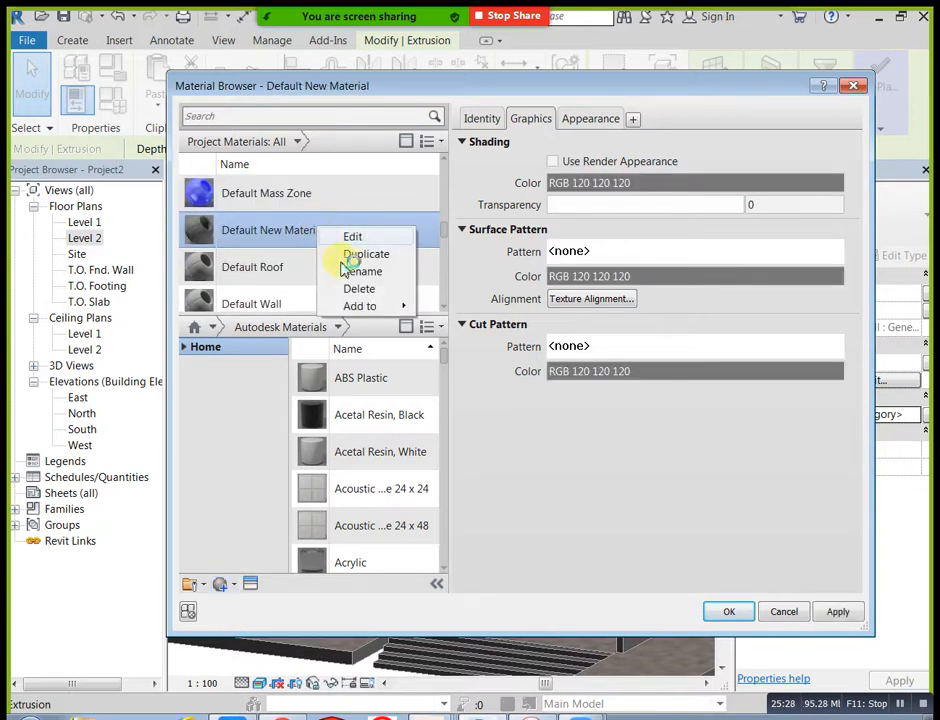
pyautogui.click(358, 272)
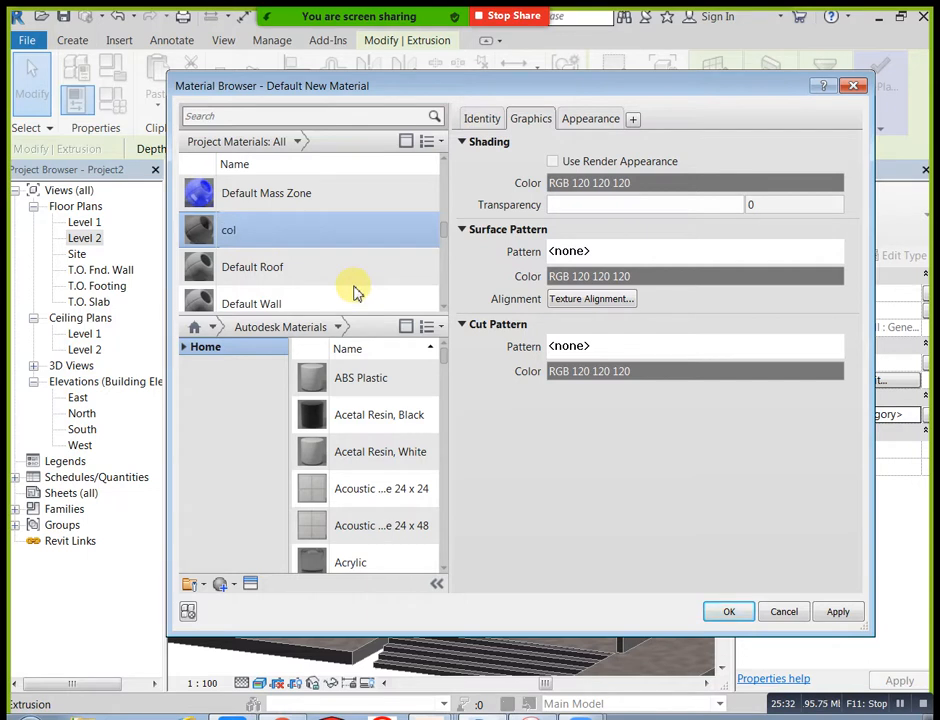
# Step: Enable Use Render Appearance for col, set its appearance color to RGB 0 0 64, and apply it to both slat extrusions
pyautogui.click(552, 161)
pyautogui.click(591, 118)
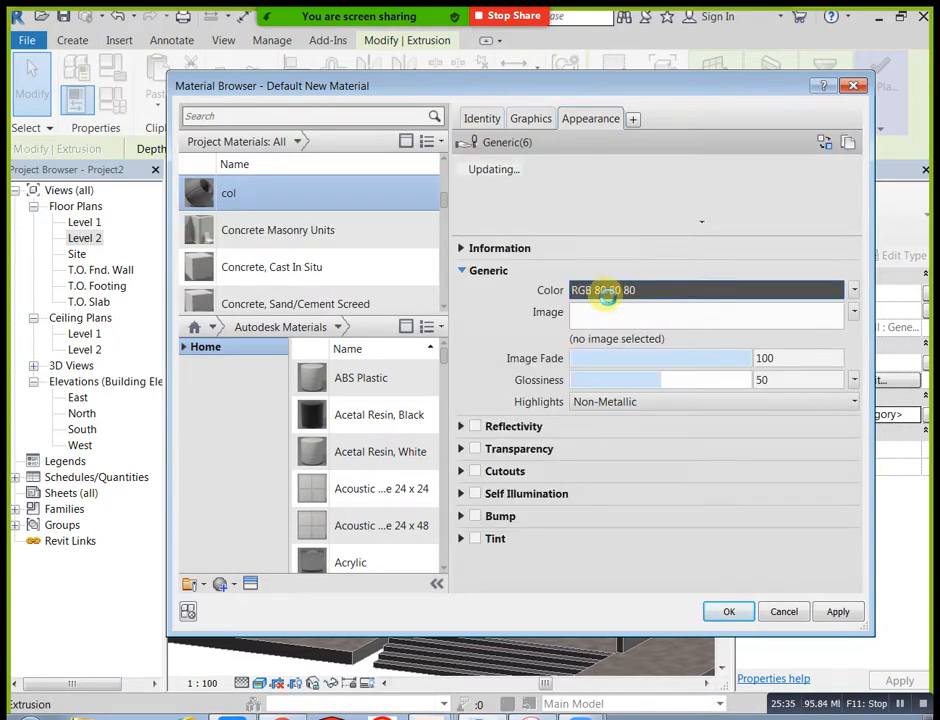
pyautogui.click(606, 297)
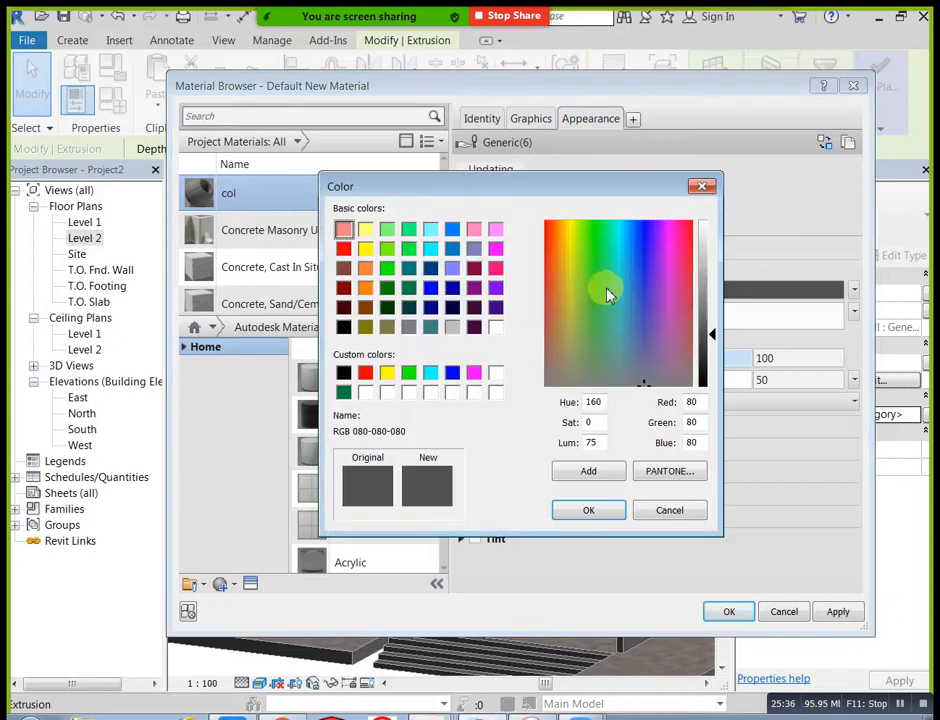
pyautogui.click(450, 311)
pyautogui.click(586, 512)
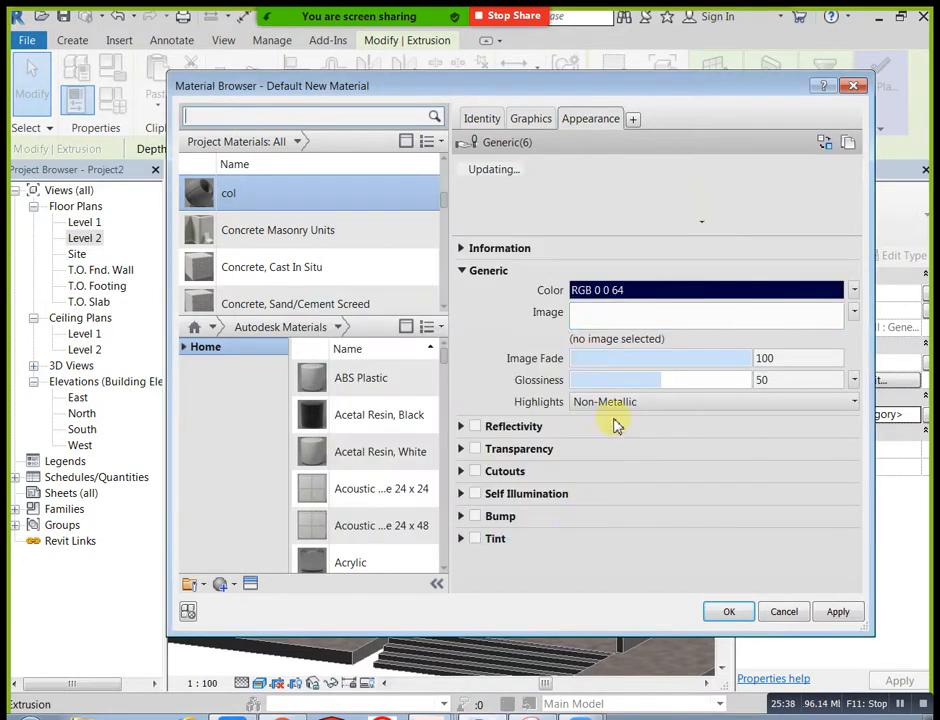
pyautogui.click(548, 119)
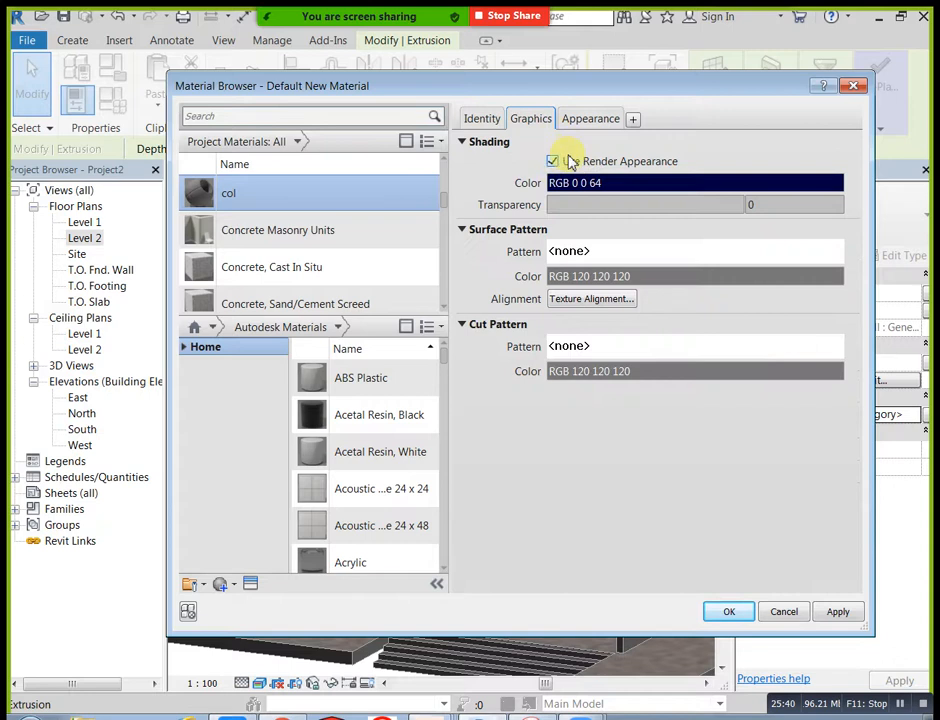
pyautogui.click(729, 614)
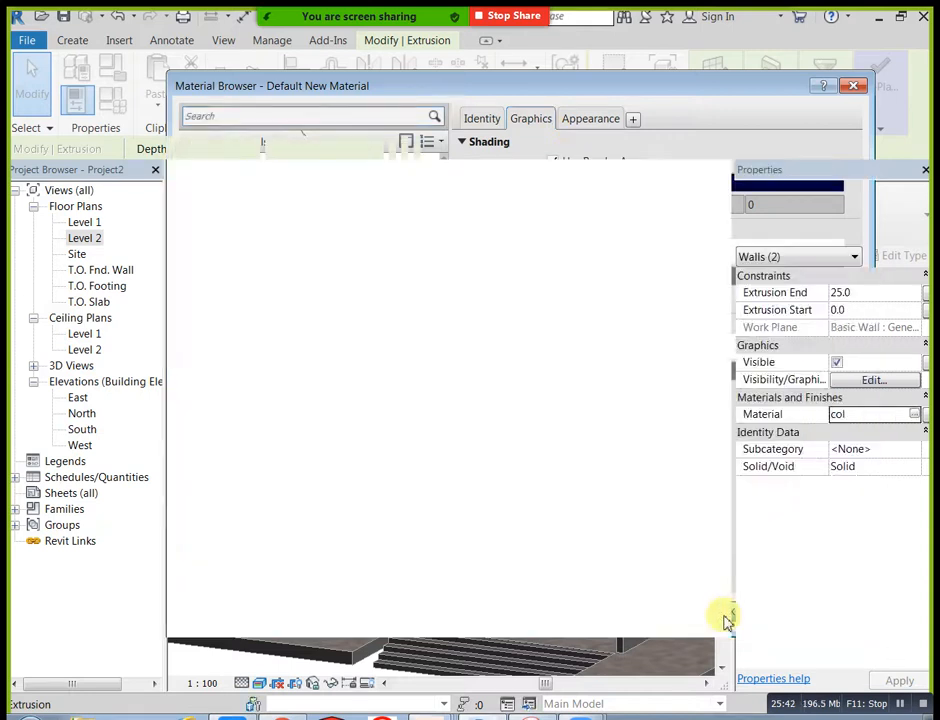
# Step: Deselect the slats, check their new color in 3D, and finish the in-place model
pyautogui.click(530, 297)
pyautogui.moveTo(514, 323); pyautogui.dragTo(552, 321, button='middle')
pyautogui.scroll(1, 520, 333)
pyautogui.moveTo(459, 323); pyautogui.dragTo(508, 300, button='middle')
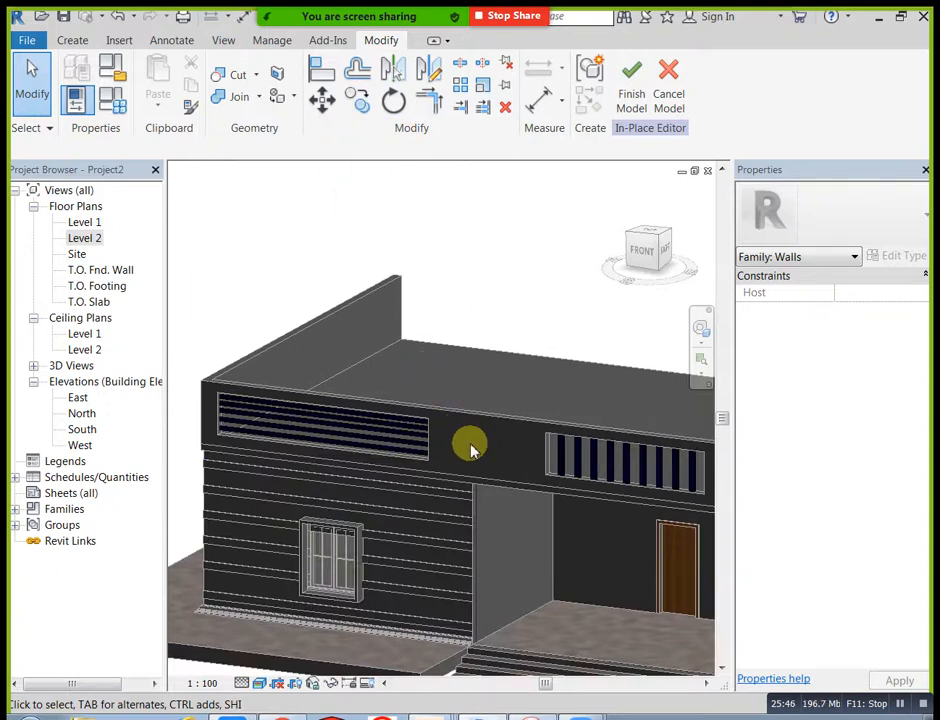
pyautogui.click(640, 97)
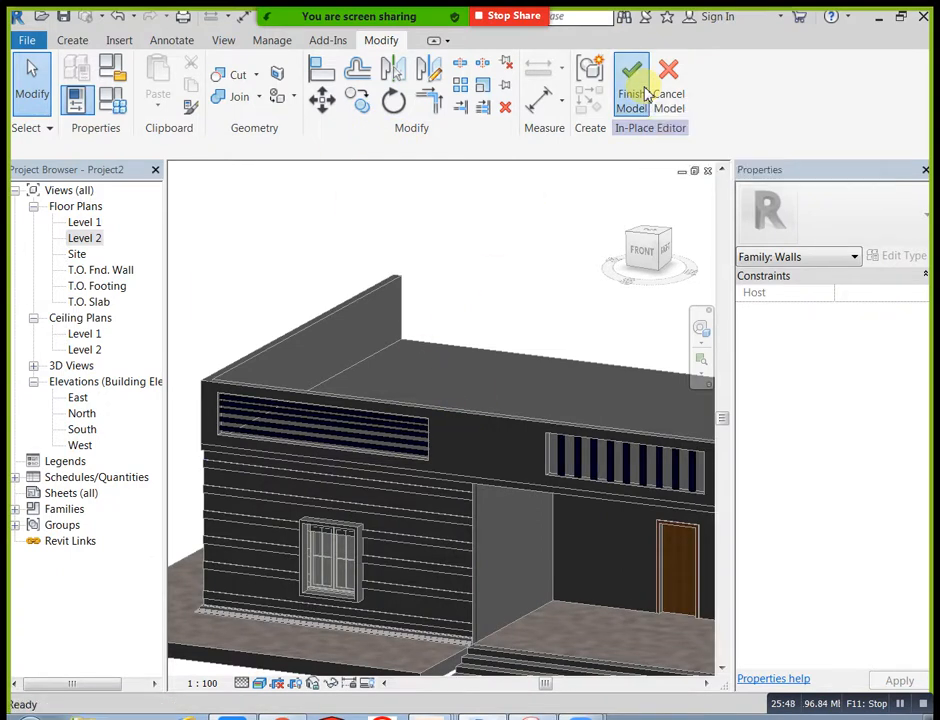
# Step: Paint the front face of the Level 2 parapet wall with the Finish - White material
pyautogui.scroll(-1, 538, 246)
pyautogui.moveTo(538, 246); pyautogui.dragTo(517, 204, button='middle')
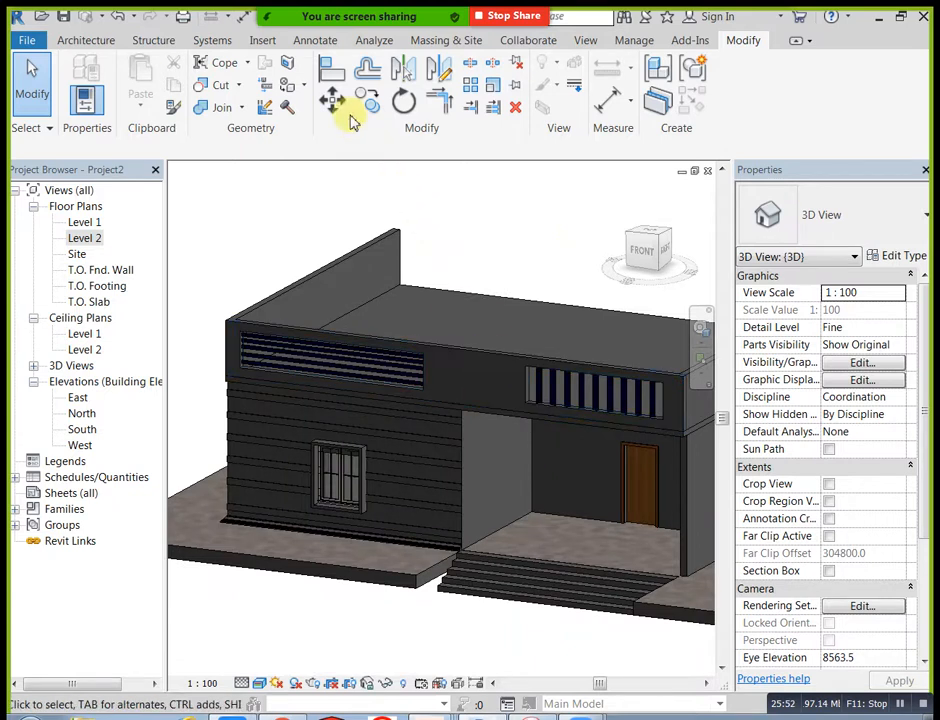
pyautogui.press('p')
pyautogui.press('t')
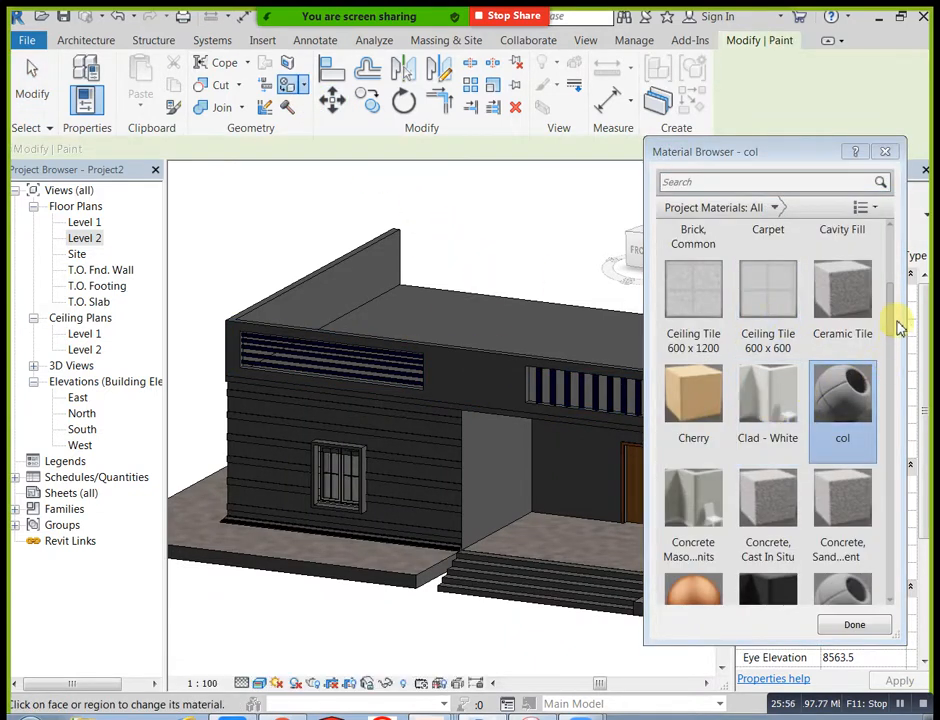
pyautogui.moveTo(890, 329); pyautogui.dragTo(913, 453)
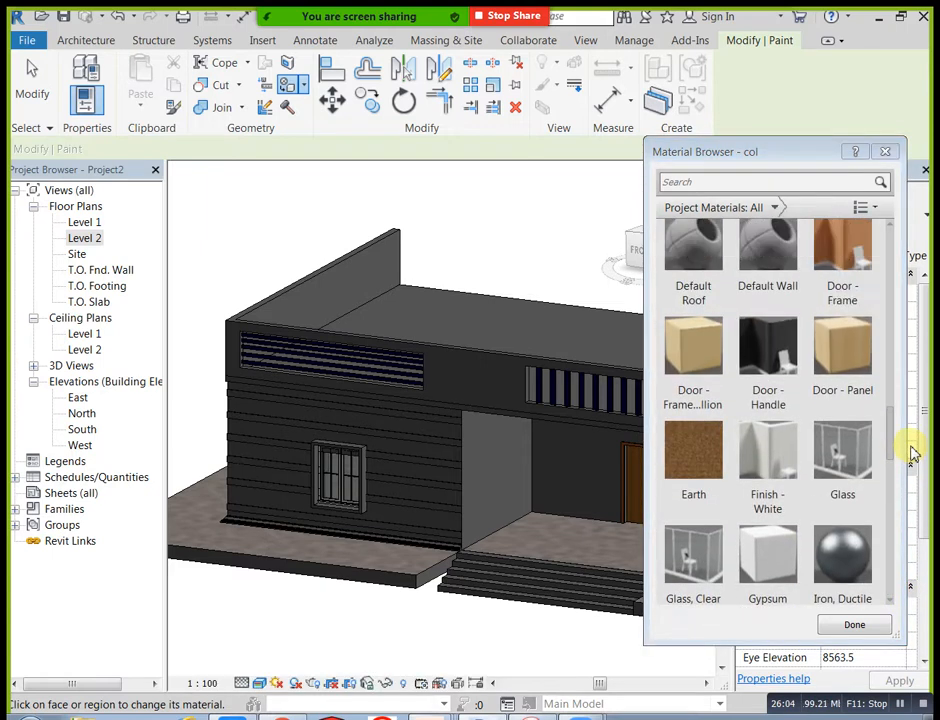
pyautogui.click(780, 451)
pyautogui.scroll(-1, 790, 540)
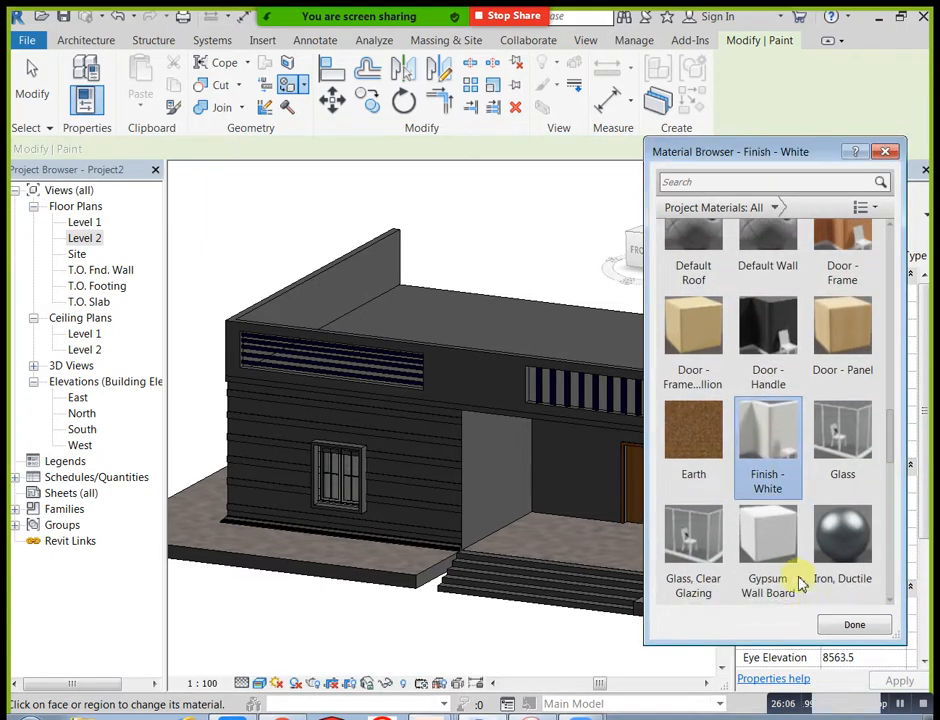
pyautogui.click(485, 395)
# Step: Paint the front face of the Level 2 parapet wall with the Door - Frame material
pyautogui.scroll(3, 405, 440)
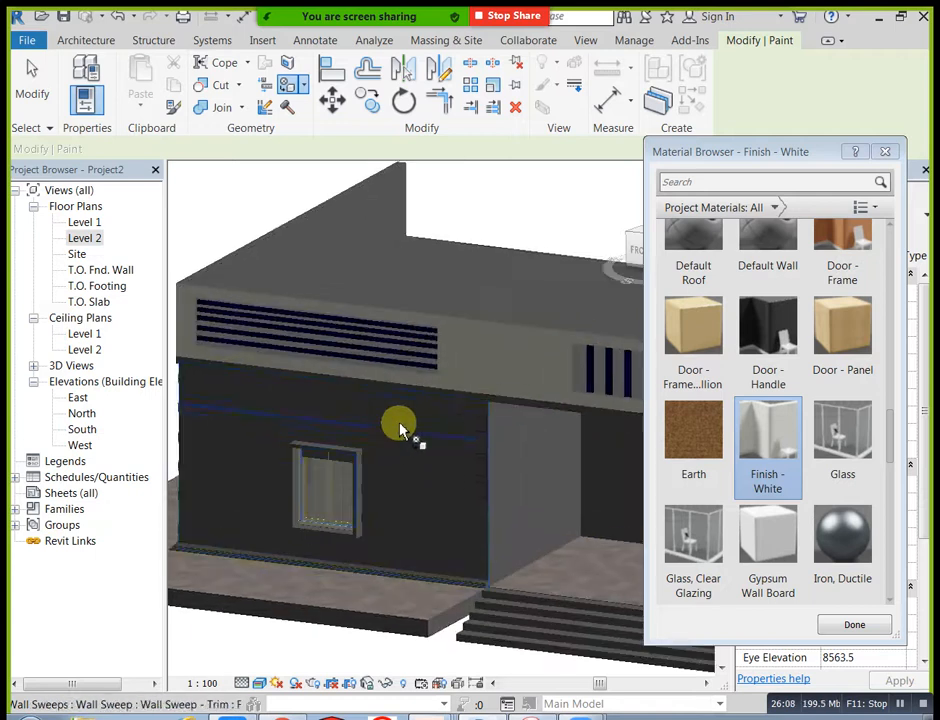
pyautogui.scroll(4, 497, 384)
pyautogui.scroll(-4, 518, 386)
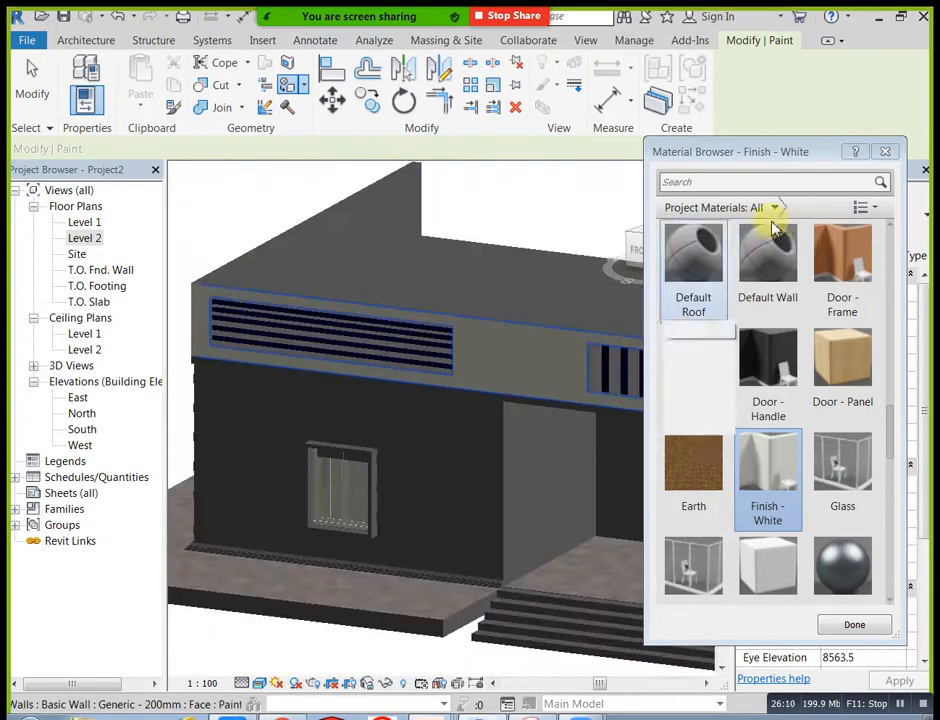
pyautogui.click(833, 266)
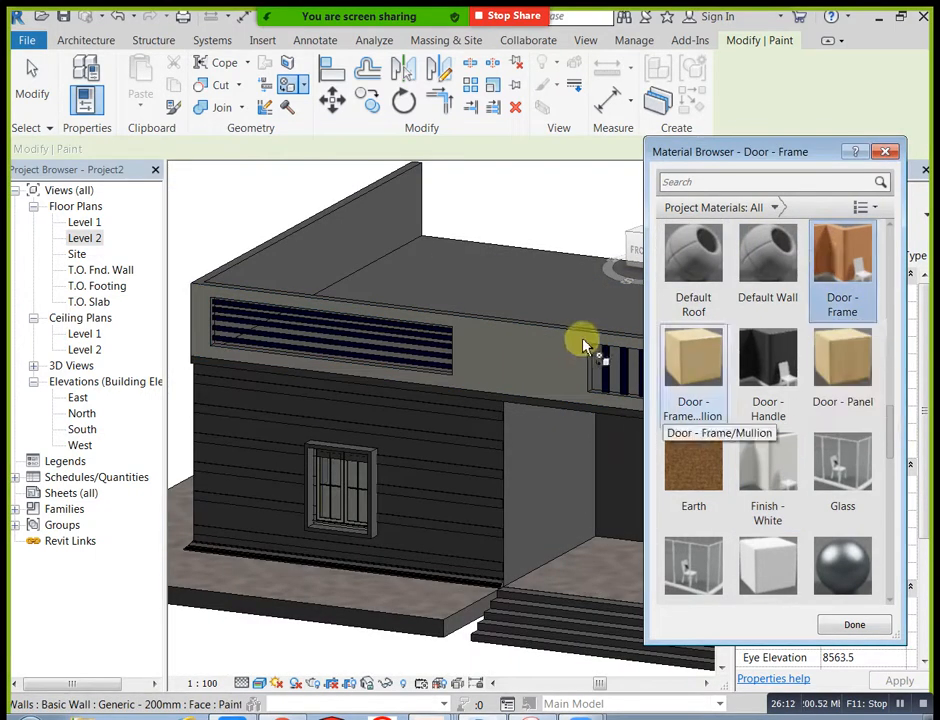
pyautogui.click(550, 352)
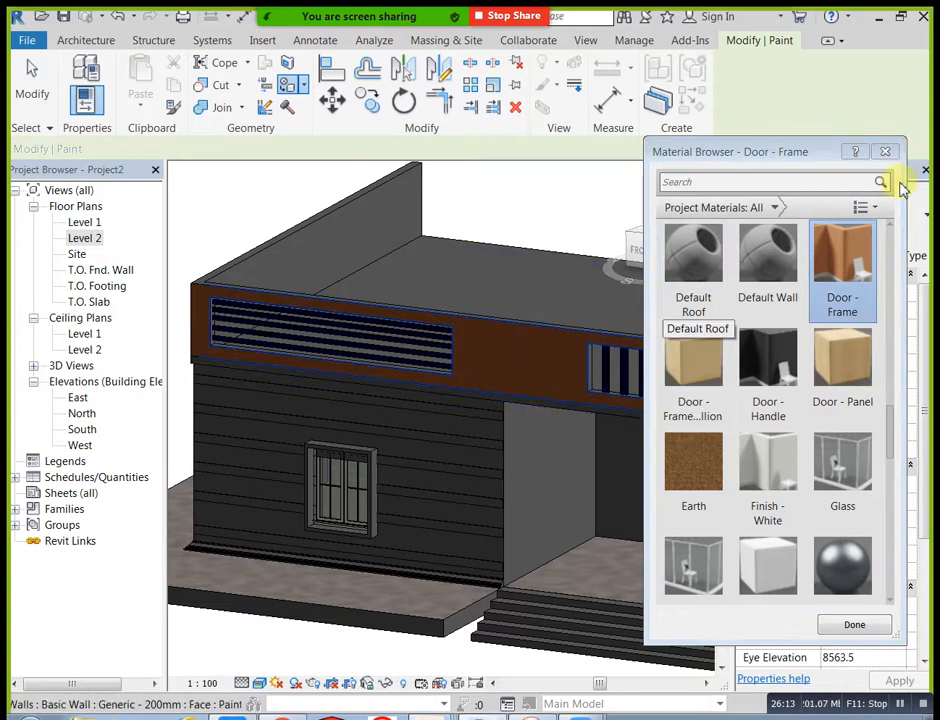
# Step: Paint the front wall face behind the wall sweeps with the Blue, Solid material
pyautogui.scroll(5, 893, 370)
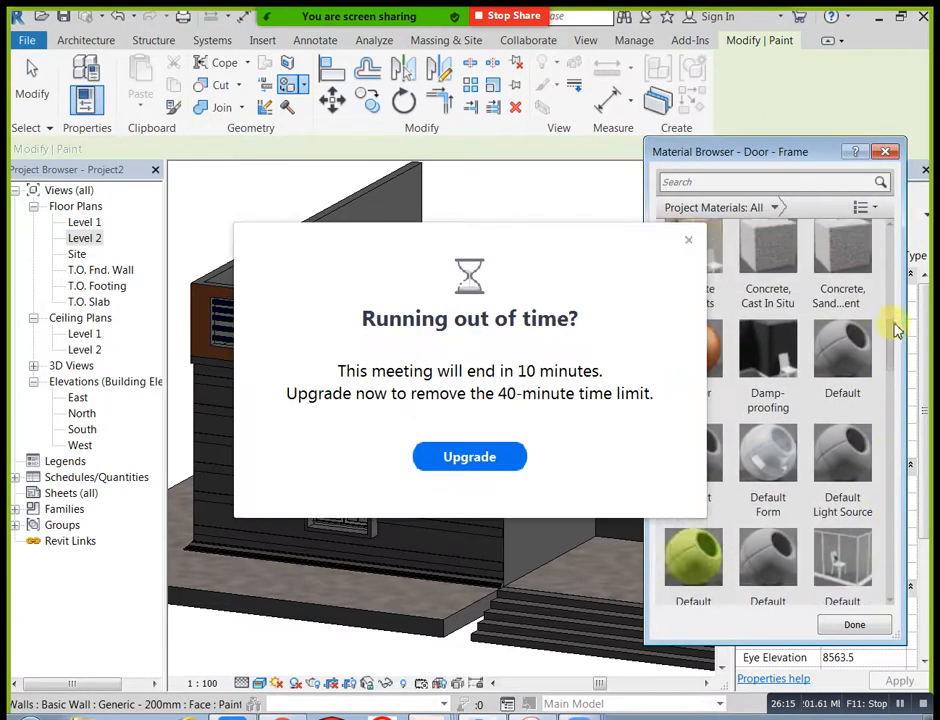
pyautogui.click(688, 239)
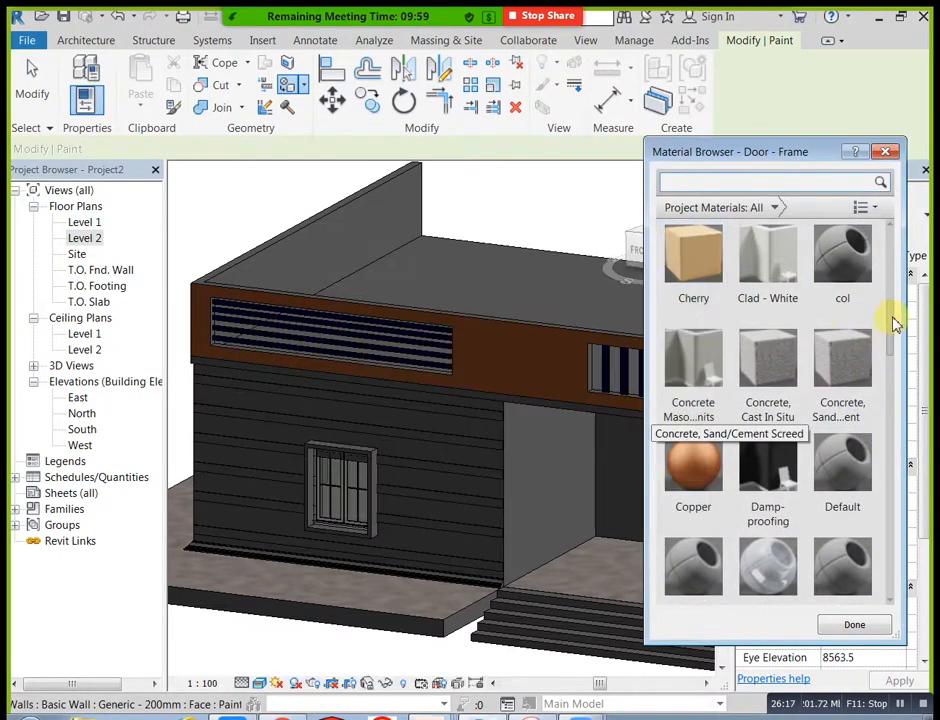
pyautogui.scroll(4, 896, 319)
pyautogui.click(843, 385)
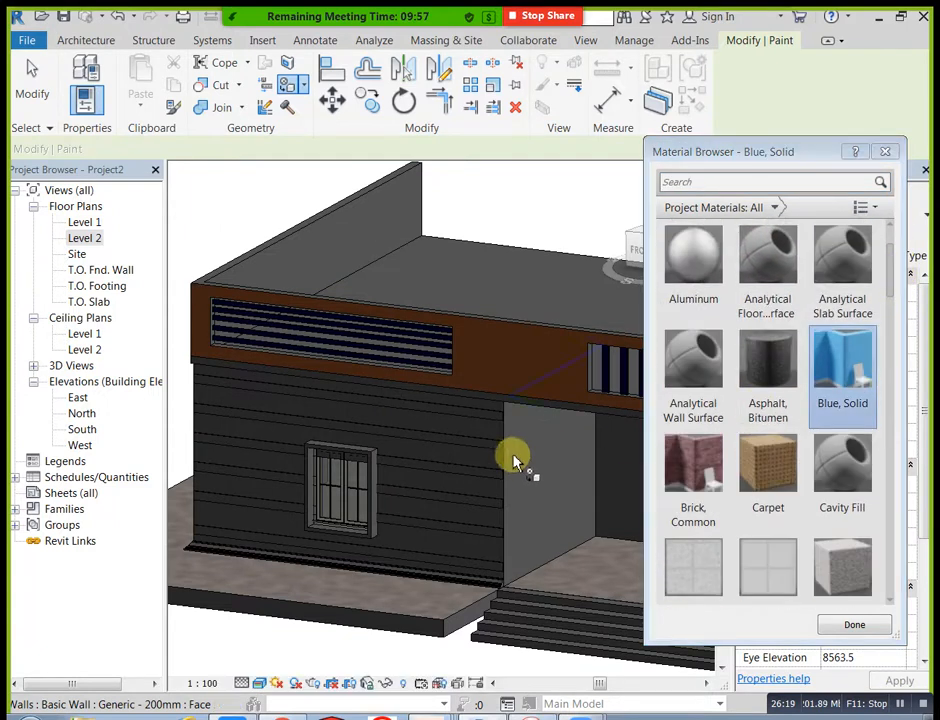
pyautogui.click(493, 437)
# Step: Paint the porch's back wall and the building's outer side walls with Blue, Solid, and finish painting
pyautogui.moveTo(543, 487)
pyautogui.keyDown('shift'); pyautogui.mouseDown(button='middle')
pyautogui.moveTo(480, 392)
pyautogui.moveTo(497, 438)
pyautogui.moveTo(540, 468)
pyautogui.moveTo(437, 393)
pyautogui.mouseUp(button='middle'); pyautogui.keyUp('shift')
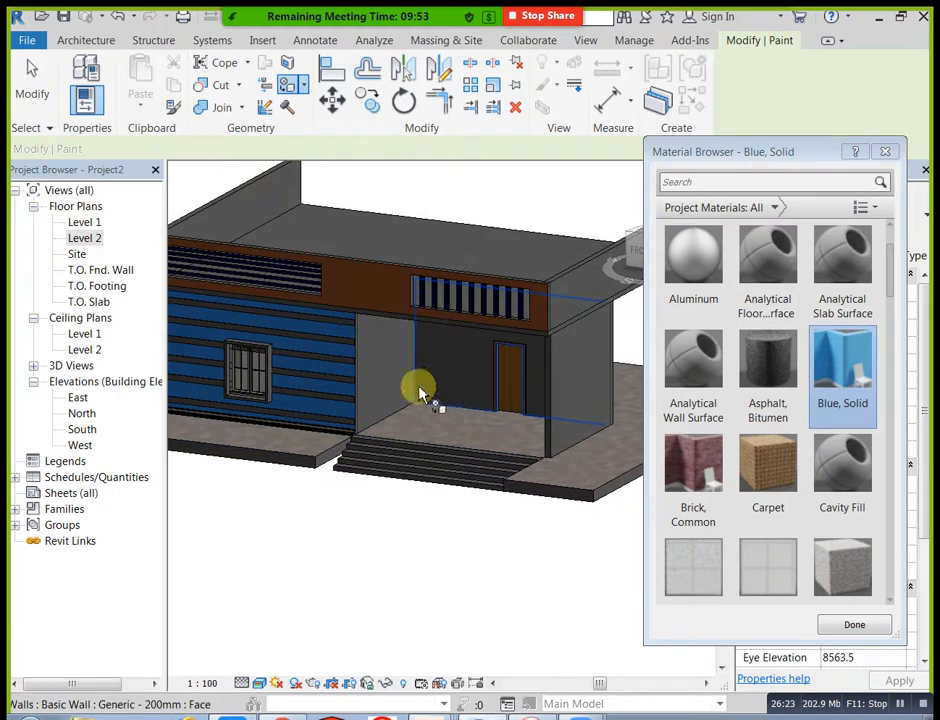
pyautogui.click(447, 377)
pyautogui.moveTo(413, 443)
pyautogui.keyDown('shift'); pyautogui.mouseDown(button='middle')
pyautogui.moveTo(566, 451)
pyautogui.moveTo(360, 430)
pyautogui.moveTo(420, 447)
pyautogui.moveTo(258, 455)
pyautogui.moveTo(425, 438)
pyautogui.mouseUp(button='middle'); pyautogui.keyUp('shift')
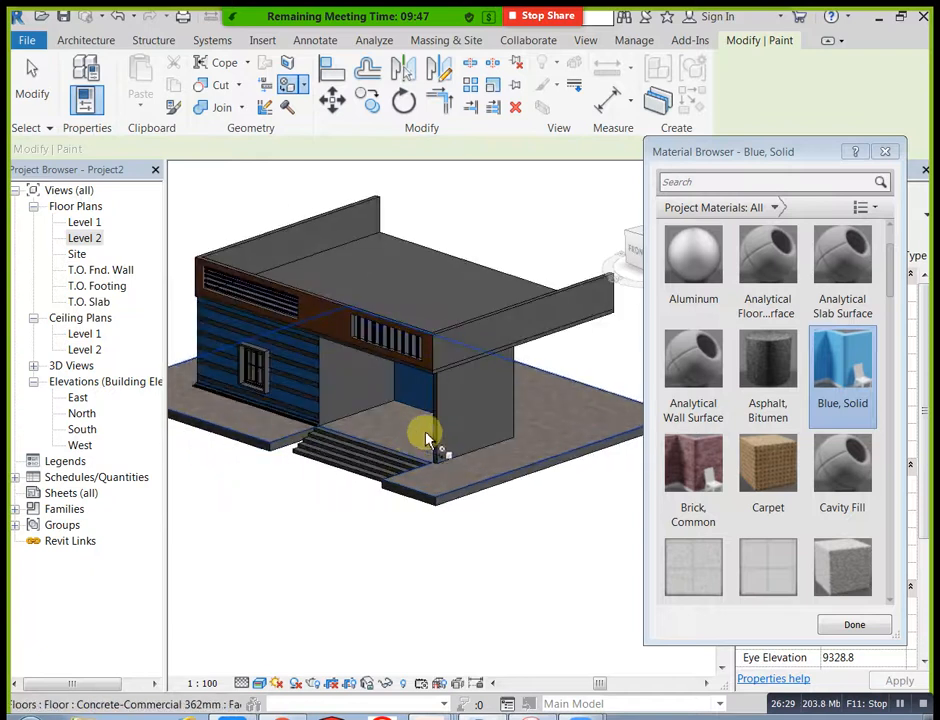
pyautogui.keyDown('shift'); pyautogui.moveTo(367, 457); pyautogui.dragTo(600, 440, button='middle'); pyautogui.keyUp('shift')
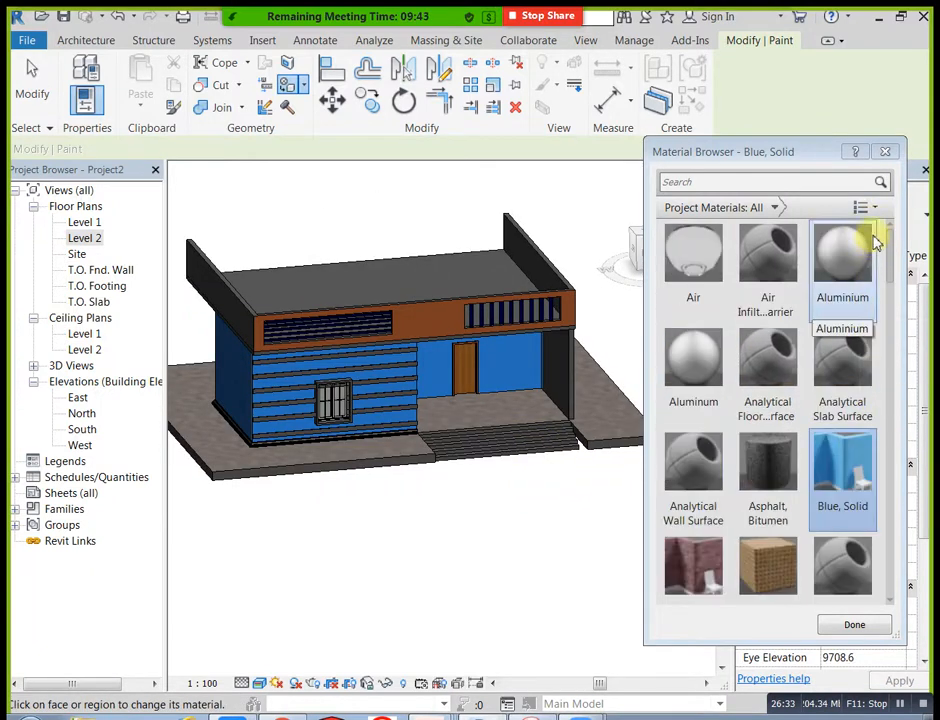
pyautogui.click(885, 151)
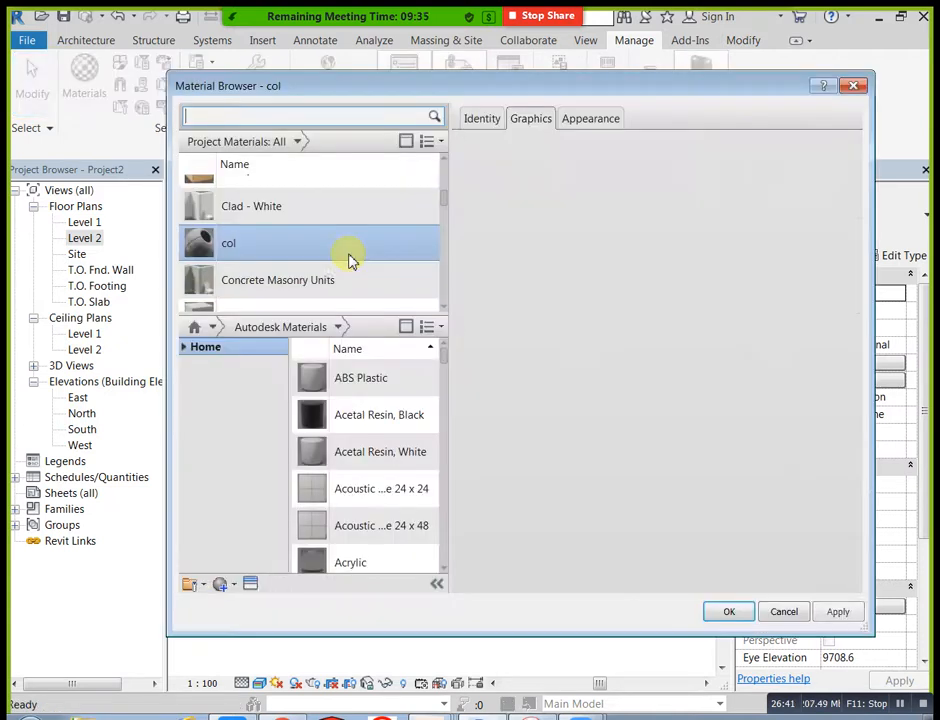
# Step: Create a new project material named white
pyautogui.click(228, 586)
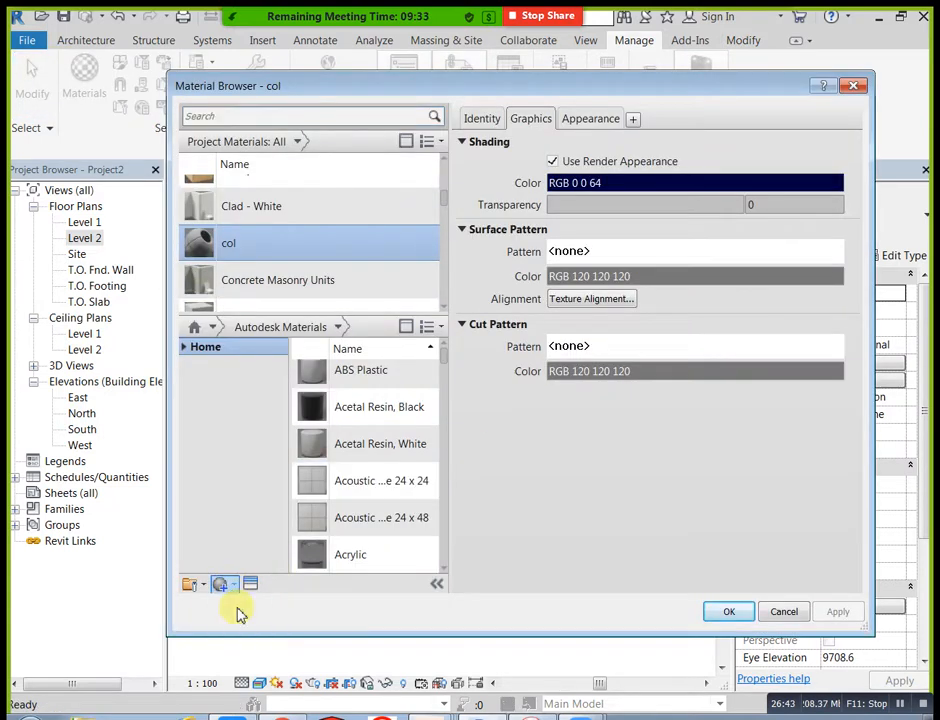
pyautogui.click(236, 603)
pyautogui.rightClick(346, 236)
pyautogui.click(372, 284)
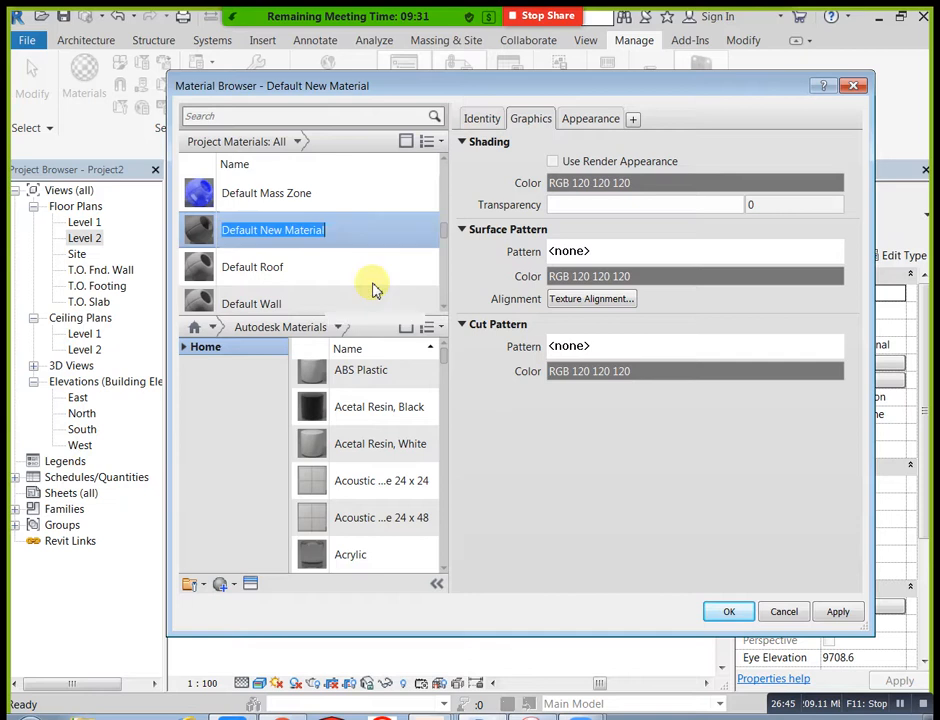
pyautogui.press('BackSpace')
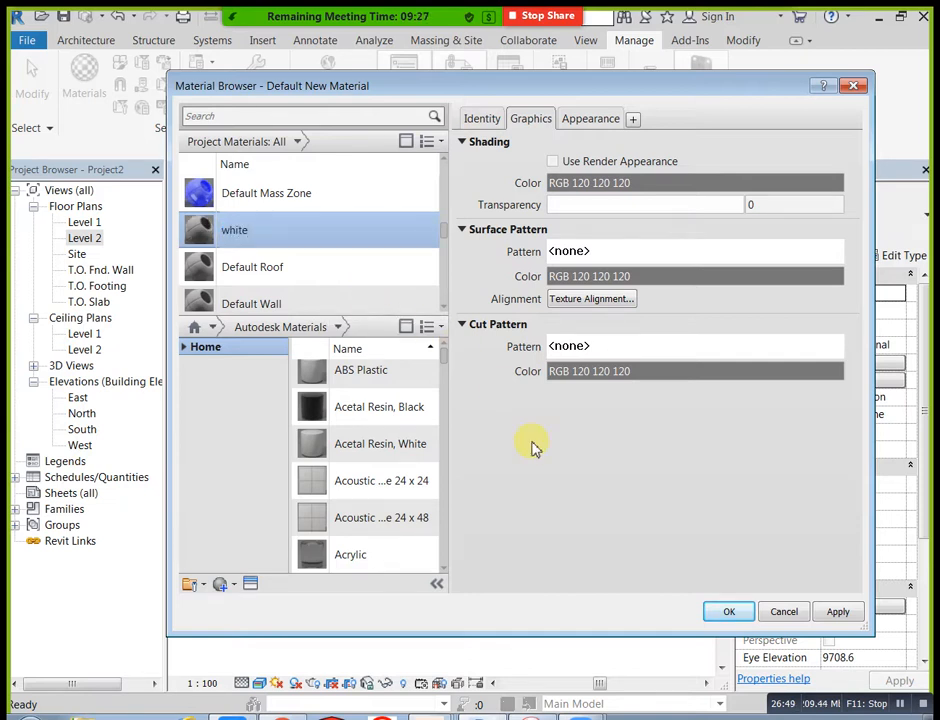
# Step: Enable Use Render Appearance for the white material and set its appearance color to RGB 255 255 255
pyautogui.click(553, 161)
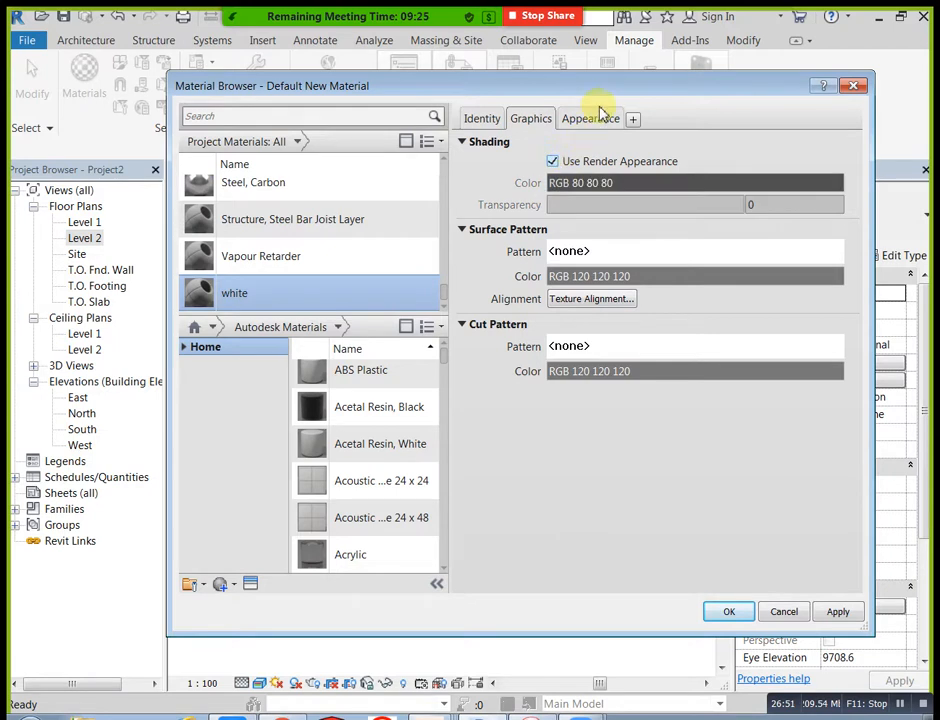
pyautogui.click(601, 120)
pyautogui.click(598, 288)
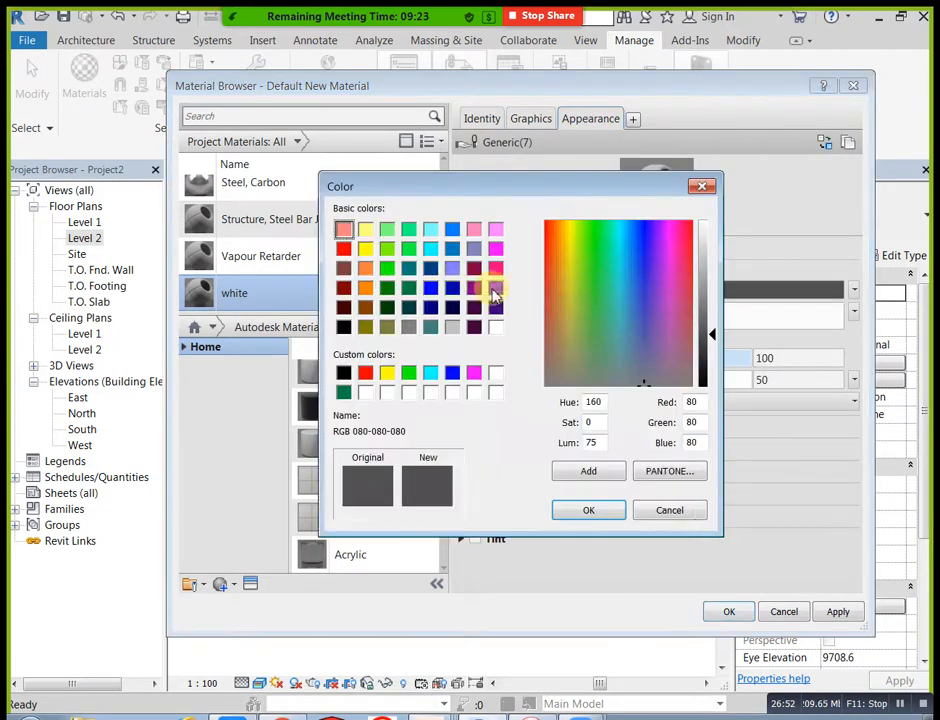
pyautogui.click(496, 327)
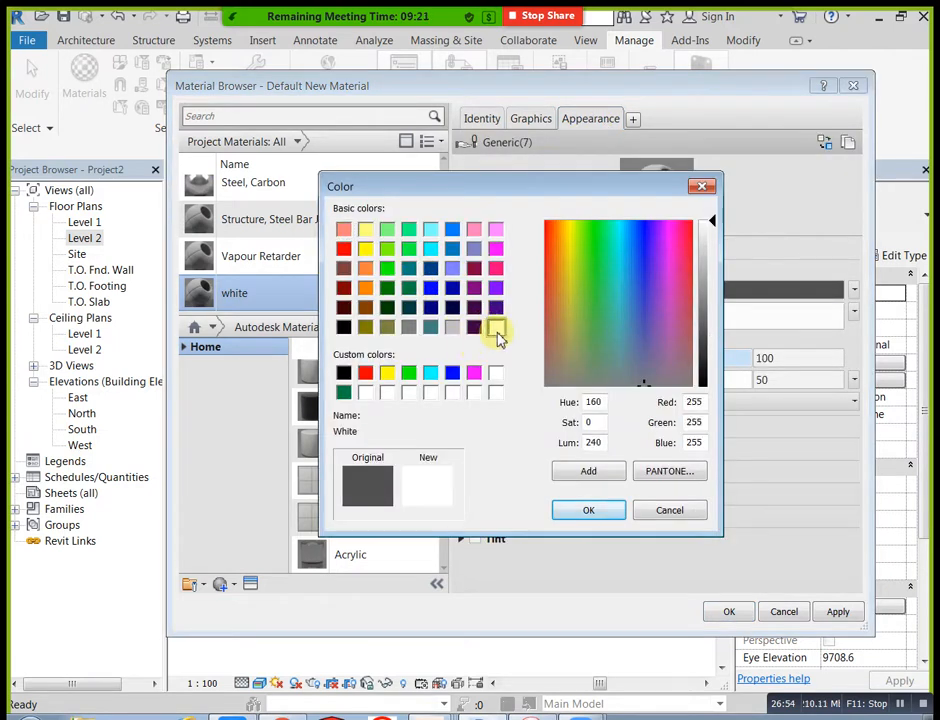
pyautogui.click(589, 512)
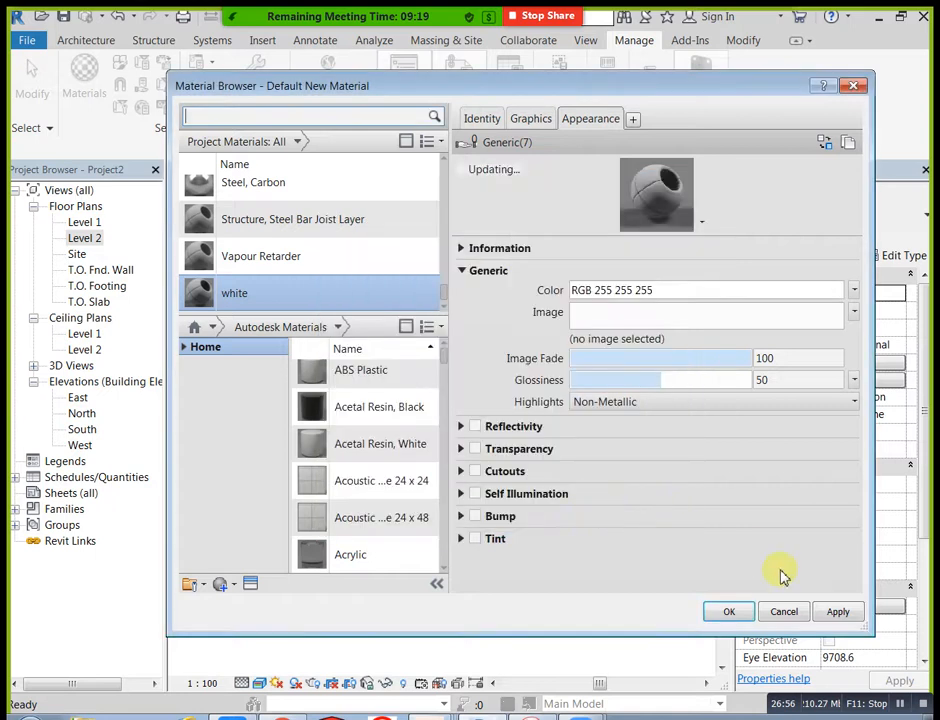
pyautogui.click(741, 614)
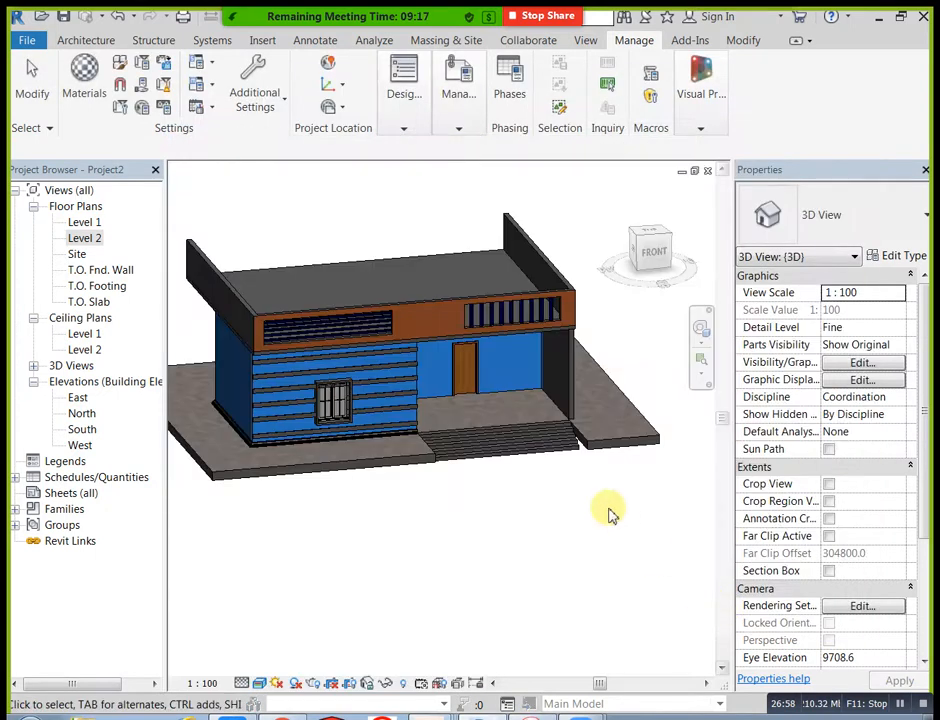
# Step: Paint the porch's inner side wall, next to the striped front wall, with the white material
pyautogui.moveTo(628, 37)
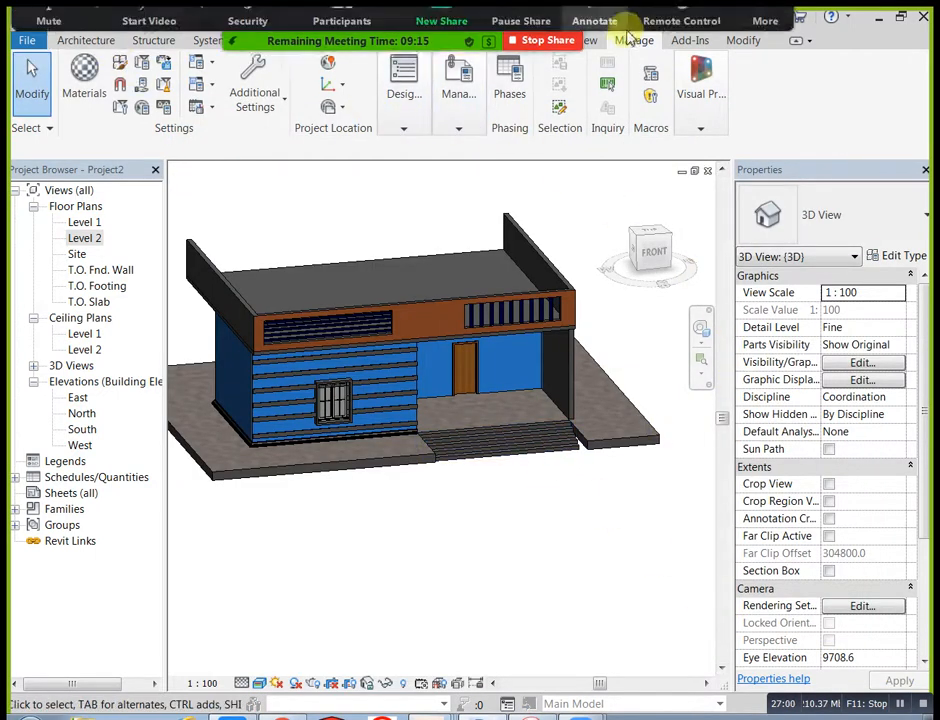
pyautogui.click(745, 40)
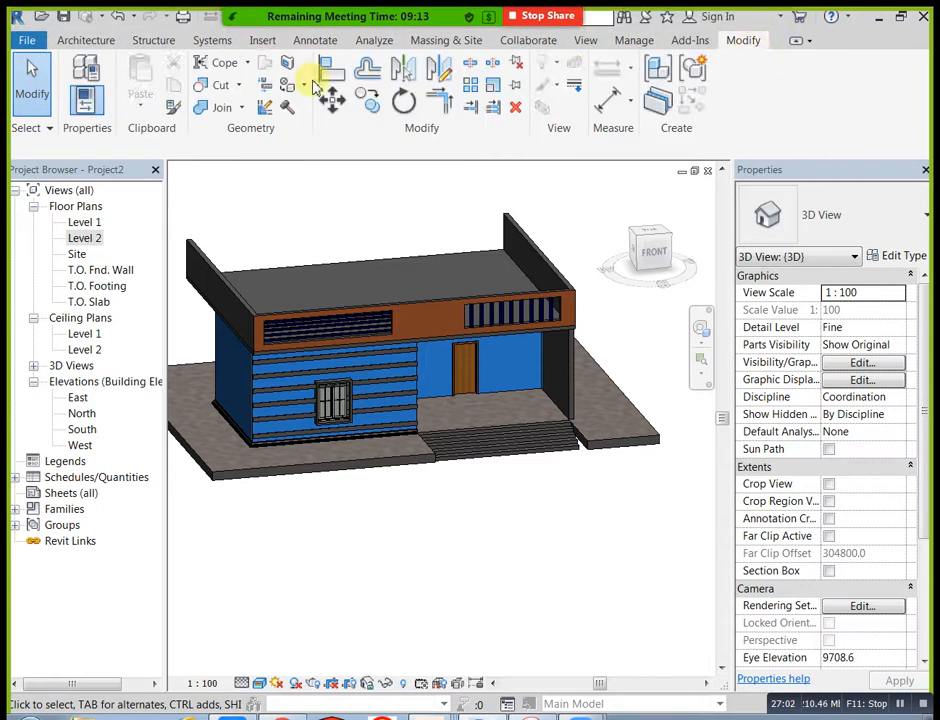
pyautogui.click(292, 88)
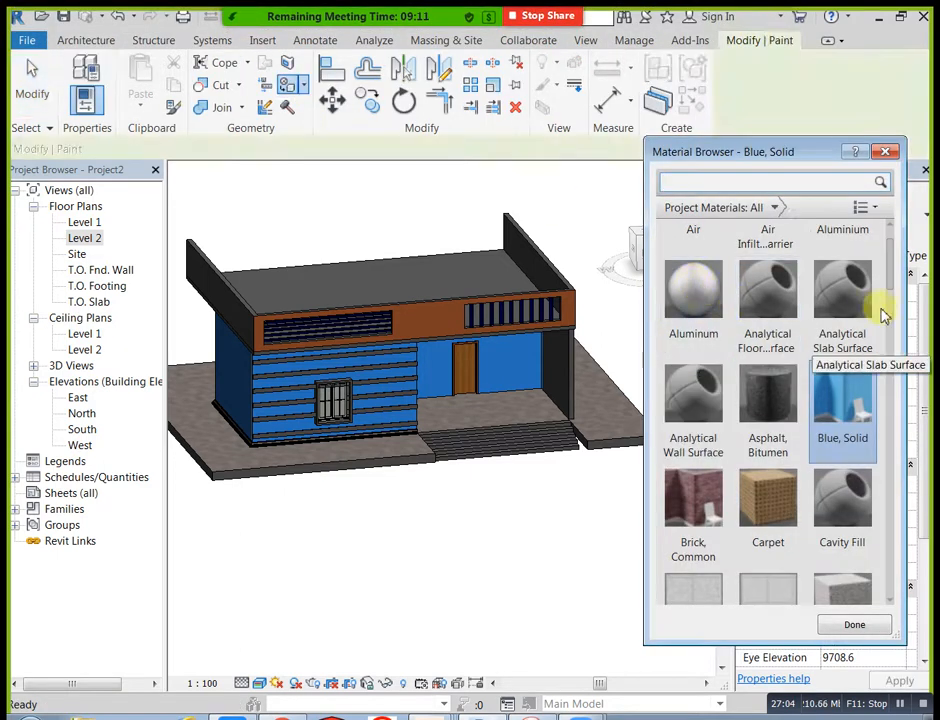
pyautogui.moveTo(893, 287); pyautogui.dragTo(883, 610)
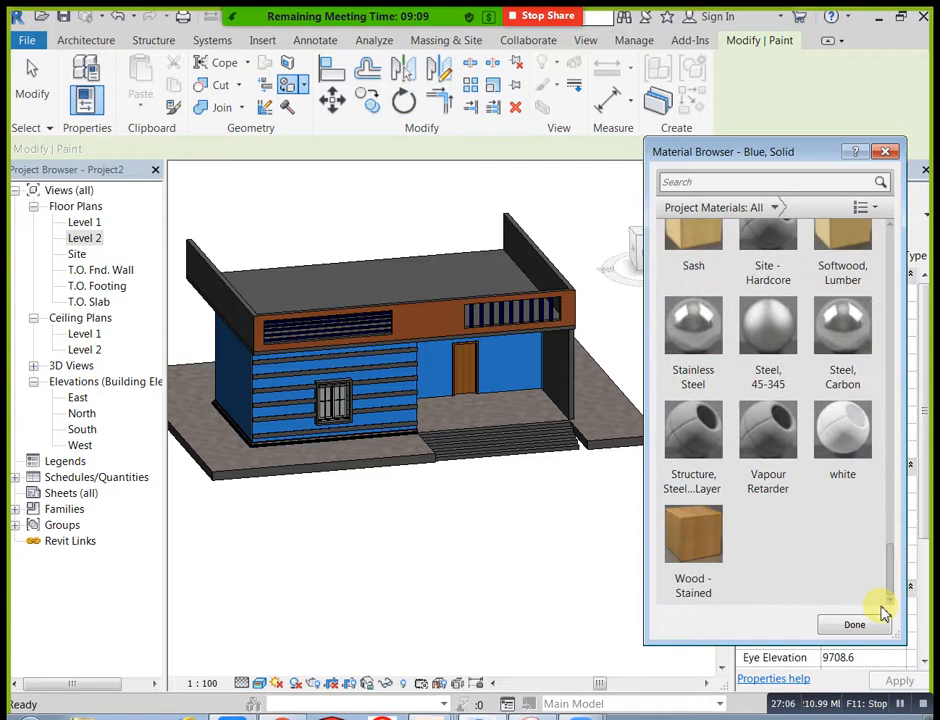
pyautogui.click(840, 450)
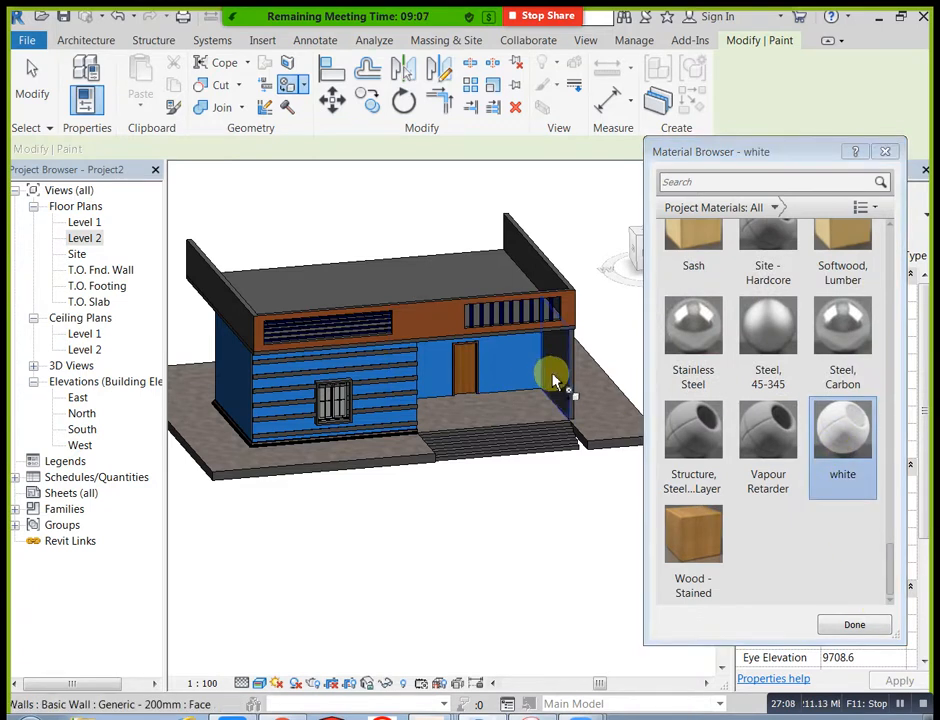
pyautogui.keyDown('shift'); pyautogui.moveTo(550, 480); pyautogui.dragTo(369, 409, button='middle'); pyautogui.keyUp('shift')
pyautogui.click(372, 403)
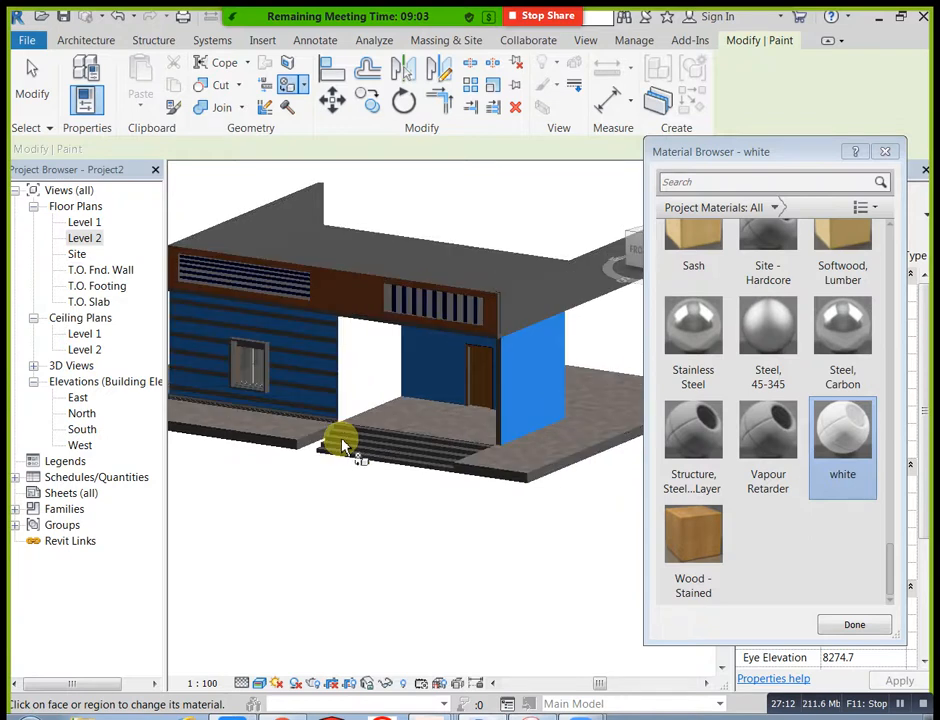
# Step: Paint the horizontal wall sweeps on both sides of the front window with the white material
pyautogui.scroll(6, 380, 450)
pyautogui.scroll(2, 430, 390)
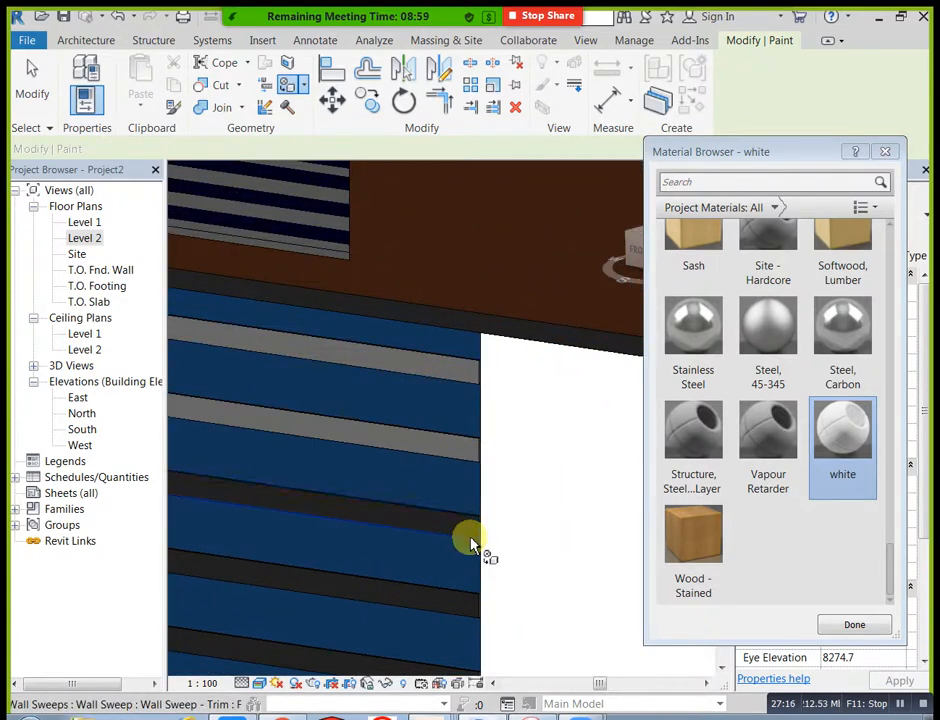
pyautogui.moveTo(508, 556); pyautogui.dragTo(537, 399, button='middle')
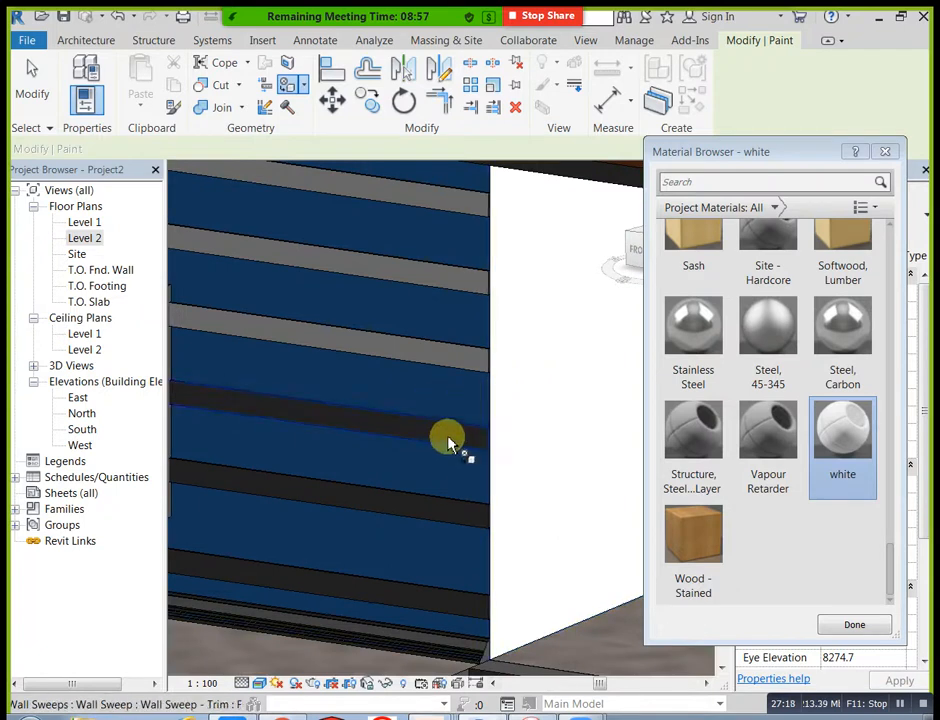
pyautogui.moveTo(478, 504); pyautogui.dragTo(489, 455, button='middle')
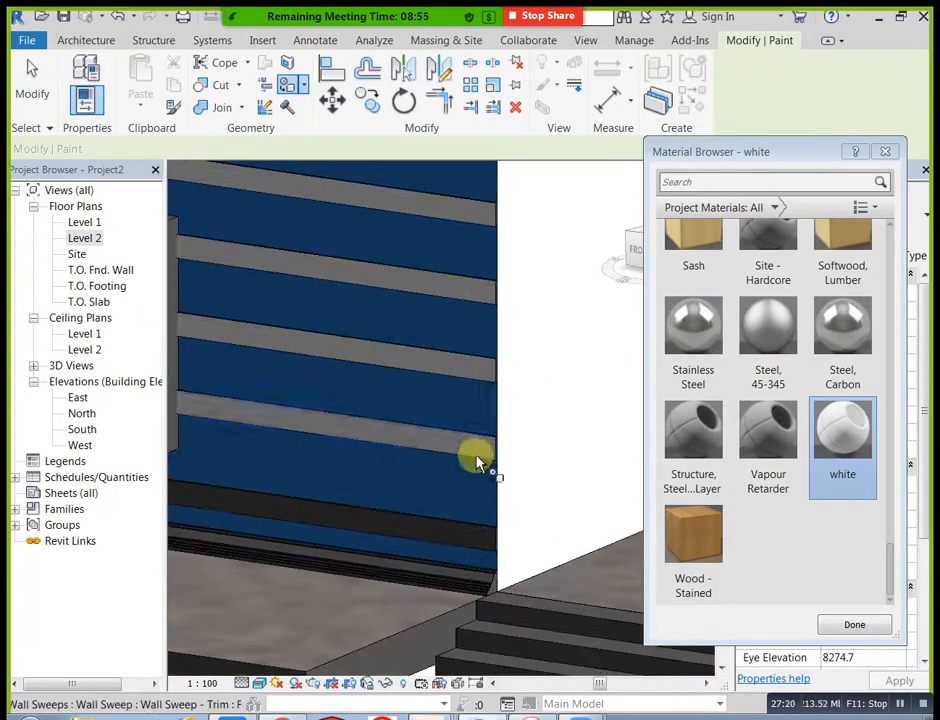
pyautogui.scroll(-1, 478, 540)
pyautogui.scroll(5, 341, 488)
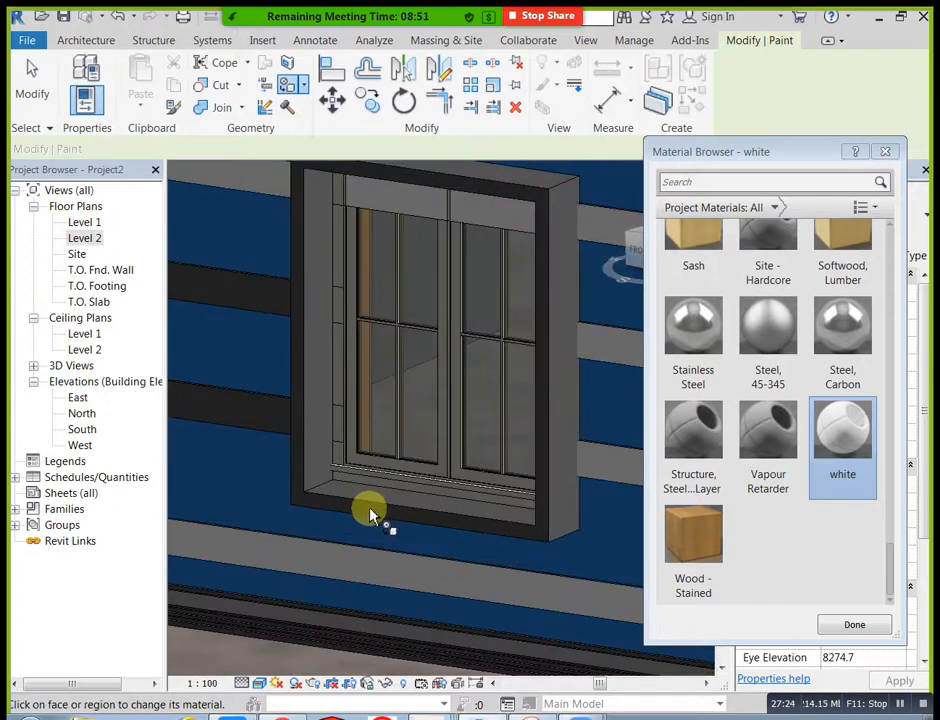
pyautogui.scroll(2, 300, 496)
pyautogui.scroll(-3, 316, 478)
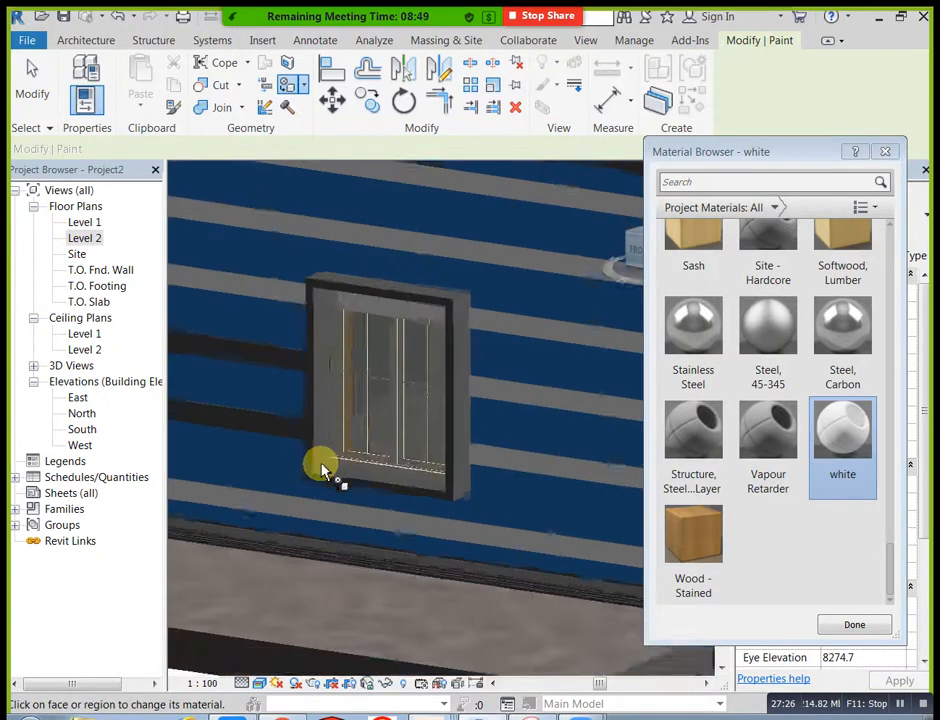
pyautogui.scroll(-2, 311, 397)
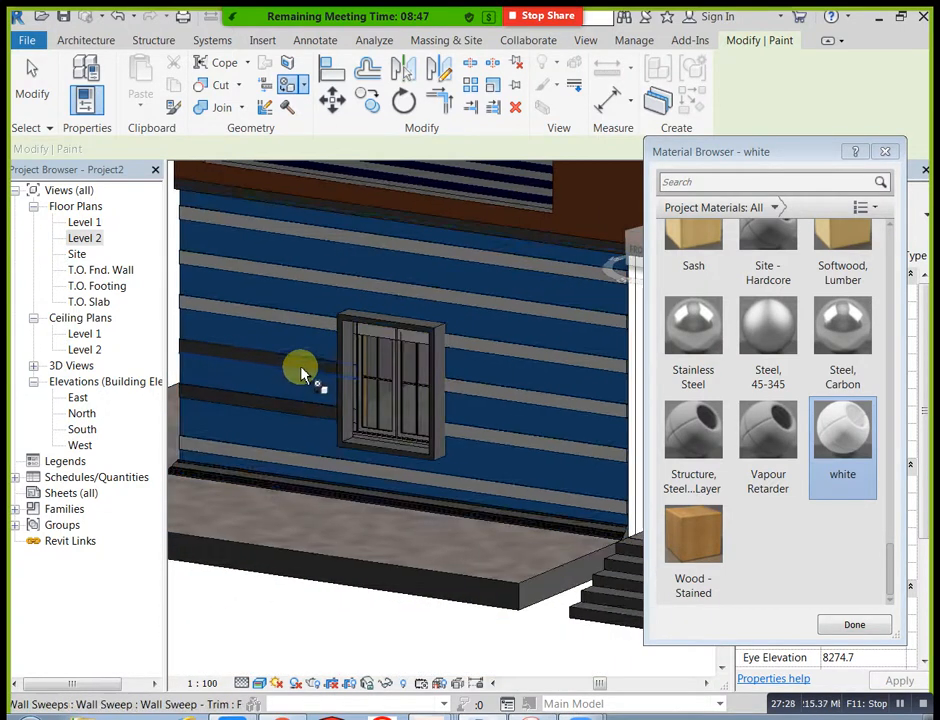
pyautogui.click(304, 369)
pyautogui.scroll(-3, 313, 415)
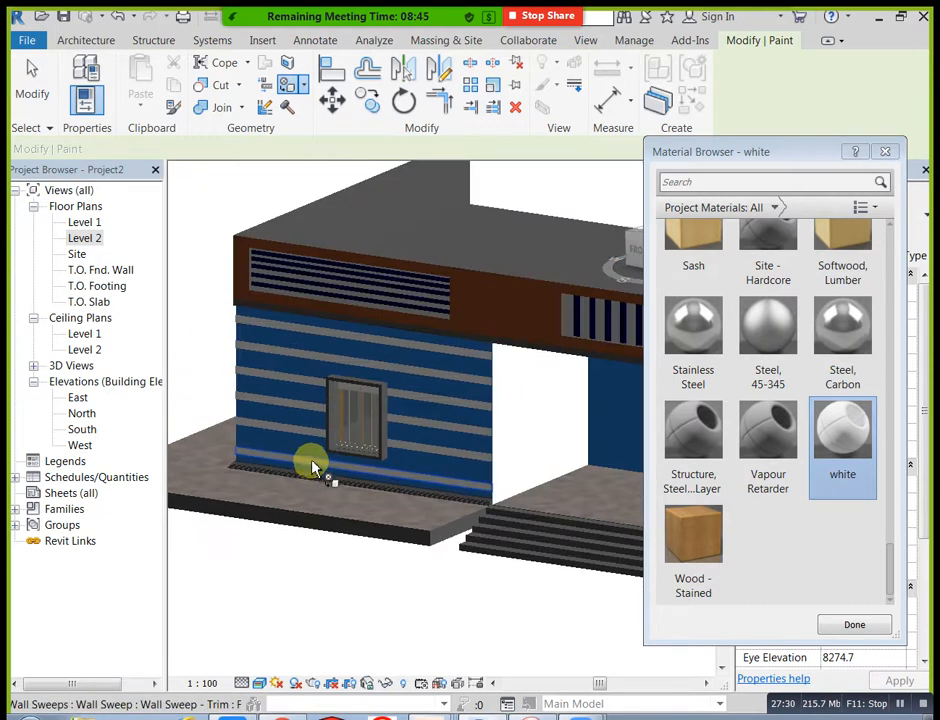
# Step: Paint the front edge of the Generic 150mm roof slab below the parapet with the white material
pyautogui.keyDown('shift'); pyautogui.moveTo(294, 451); pyautogui.dragTo(435, 455, button='middle'); pyautogui.keyUp('shift')
pyautogui.scroll(3, 373, 388)
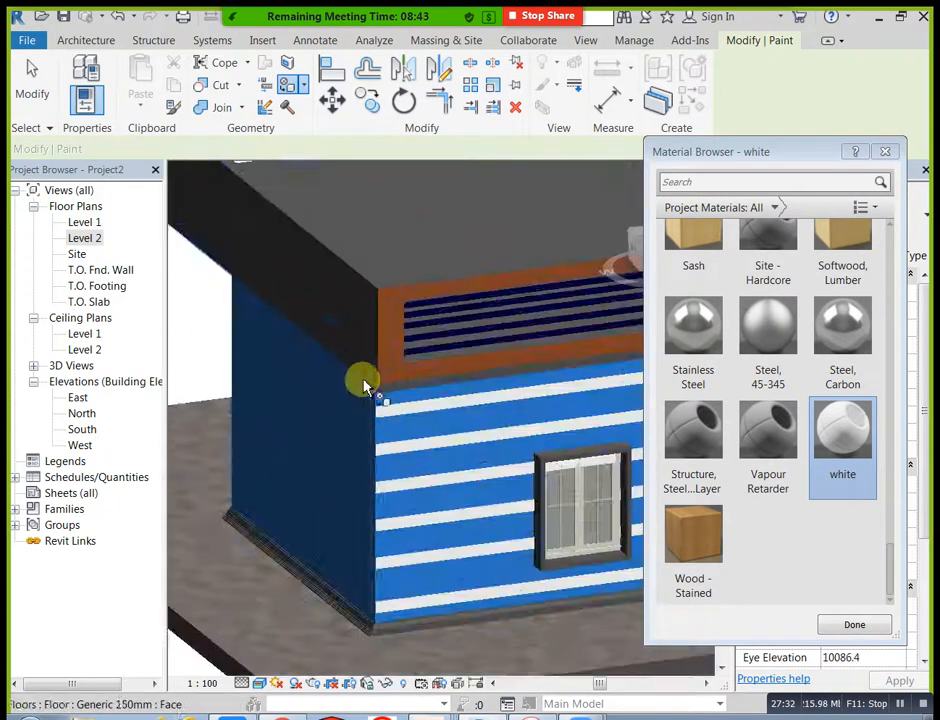
pyautogui.scroll(2, 390, 390)
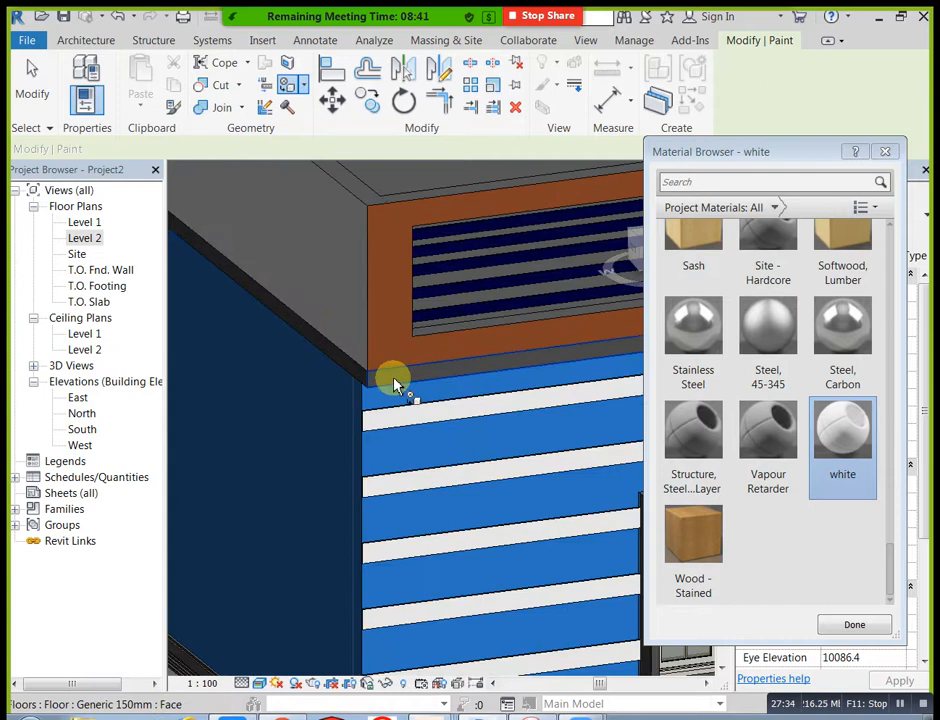
pyautogui.click(392, 383)
pyautogui.scroll(-2, 320, 372)
pyautogui.scroll(-2, 420, 420)
# Step: Paint the outer face of the porch-side parapet wall and the slab edge below it with the white material
pyautogui.keyDown('shift'); pyautogui.moveTo(503, 455); pyautogui.dragTo(245, 474, button='middle'); pyautogui.keyUp('shift')
pyautogui.scroll(2, 510, 412)
pyautogui.scroll(2, 510, 410)
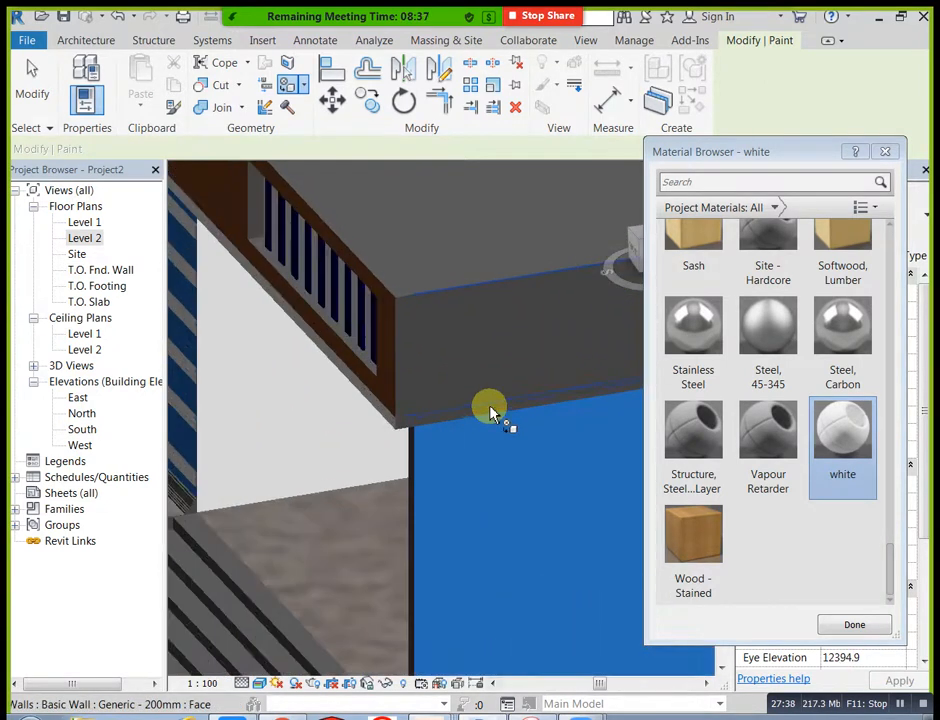
pyautogui.scroll(-4, 405, 388)
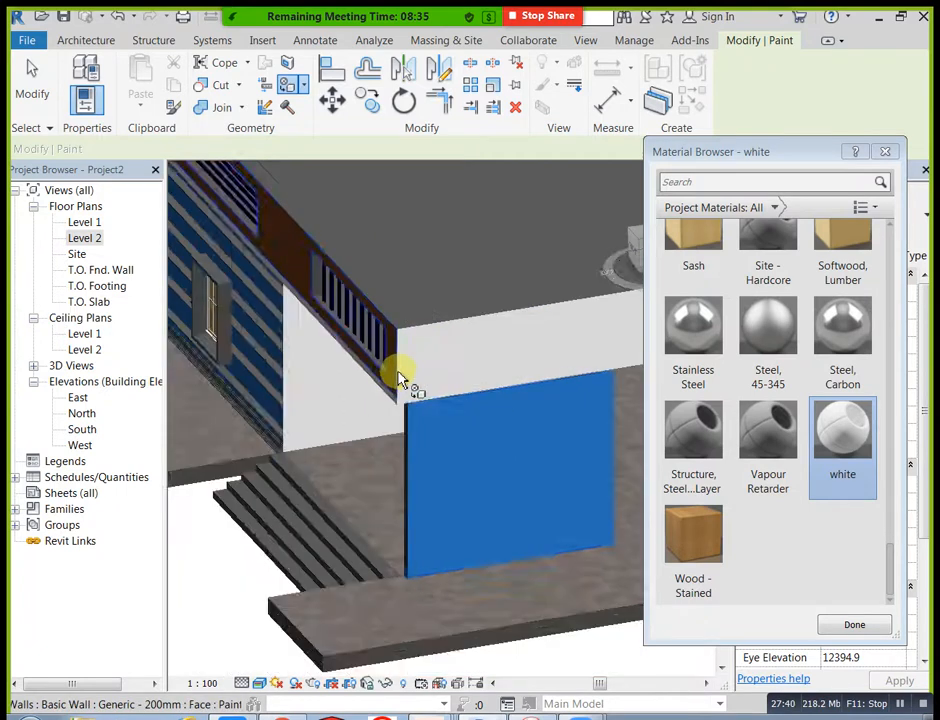
pyautogui.keyDown('shift'); pyautogui.moveTo(399, 434); pyautogui.dragTo(482, 487, button='middle'); pyautogui.keyUp('shift')
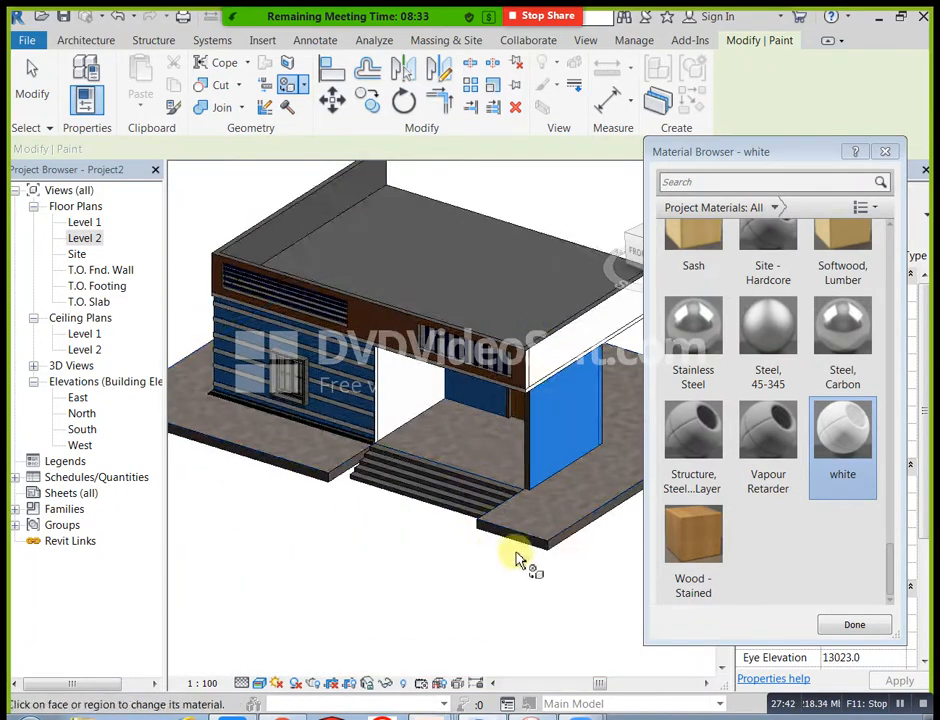
# Step: Leave the Paint tool, edit the front steps model in place, and select its extrusion
pyautogui.press('Escape')
pyautogui.keyDown('shift'); pyautogui.moveTo(493, 540); pyautogui.dragTo(504, 491, button='middle'); pyautogui.keyUp('shift')
pyautogui.click(498, 492)
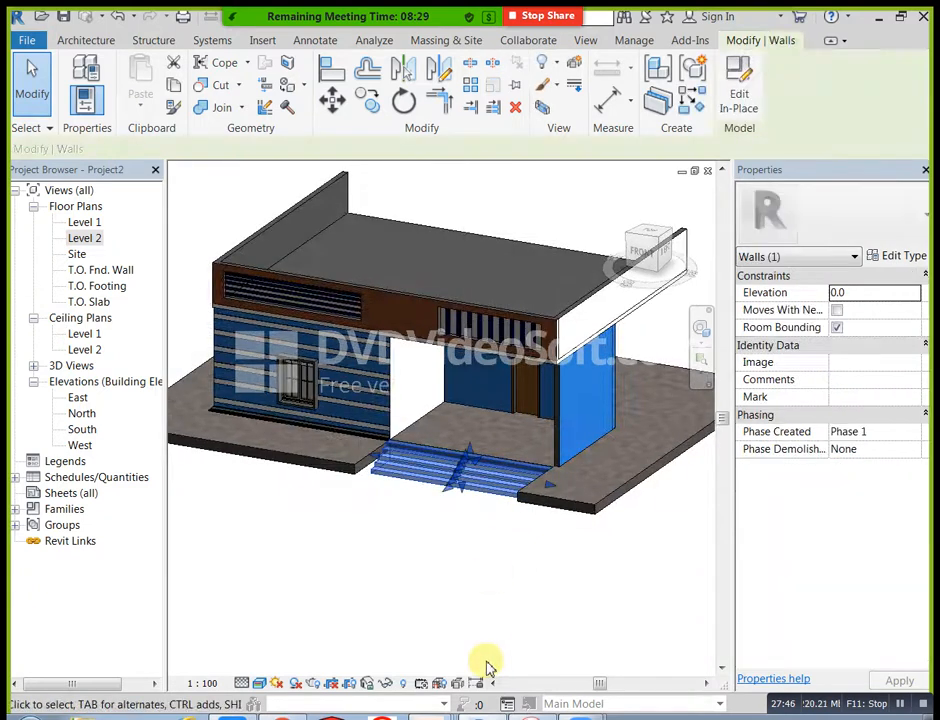
pyautogui.click(739, 95)
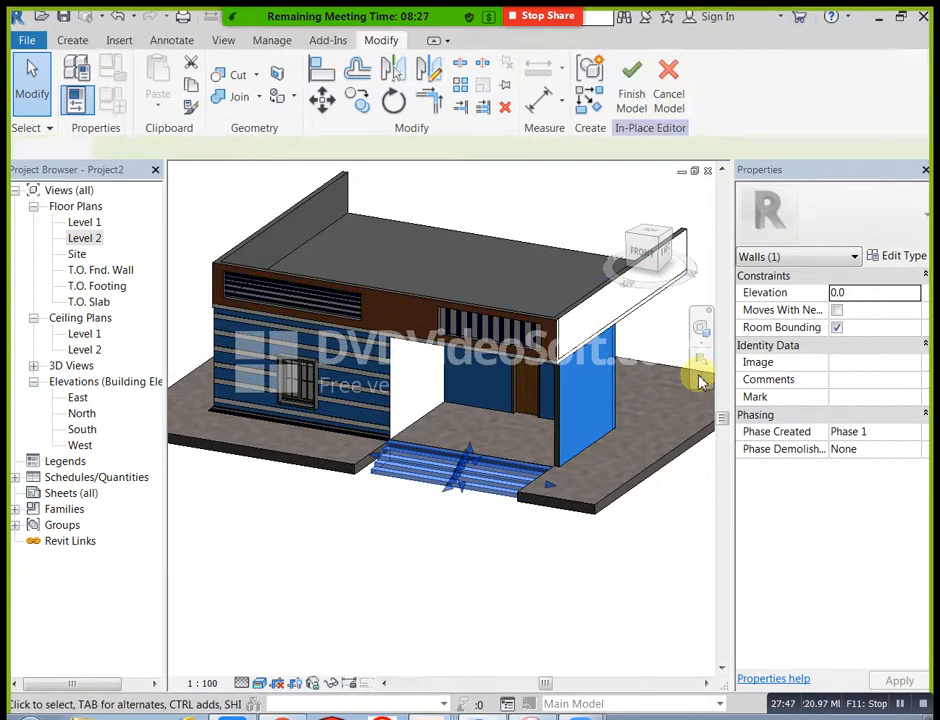
pyautogui.click(514, 478)
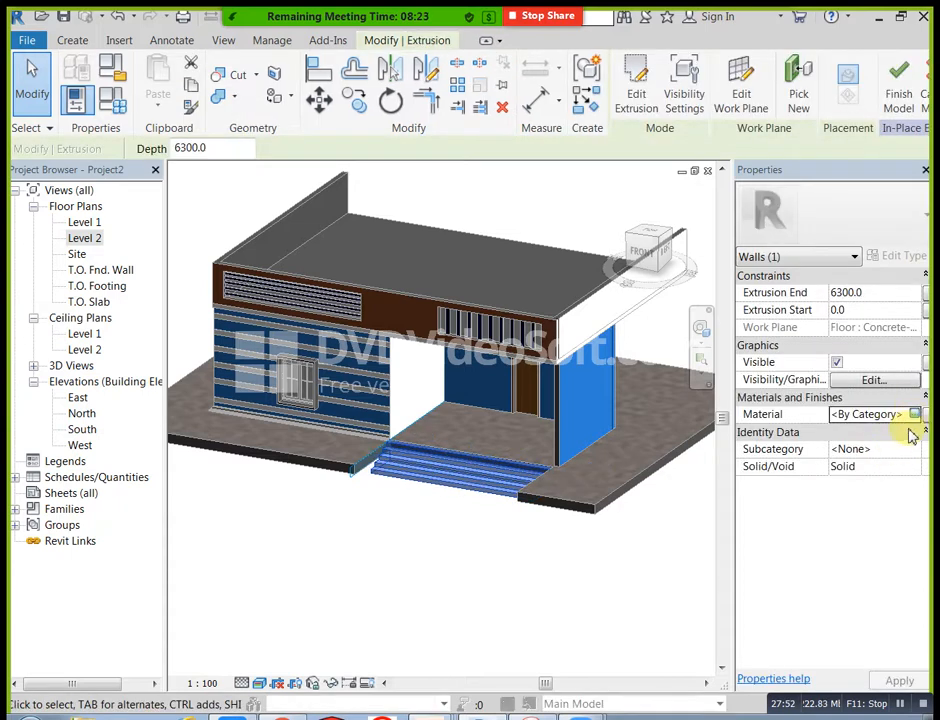
# Step: Create a new material for the steps extrusion and make its shading use the render appearance
pyautogui.click(920, 415)
pyautogui.click(222, 584)
pyautogui.click(252, 602)
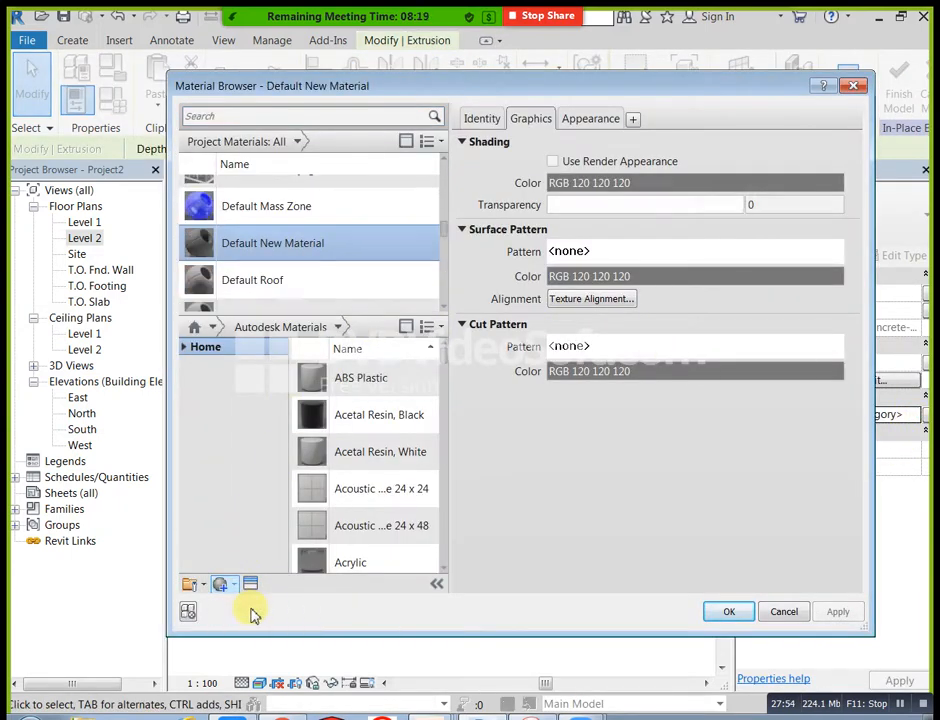
pyautogui.click(553, 161)
# Step: Set the new material's appearance color to white, RGB 255 255 255, and assign it to the steps extrusion
pyautogui.click(589, 119)
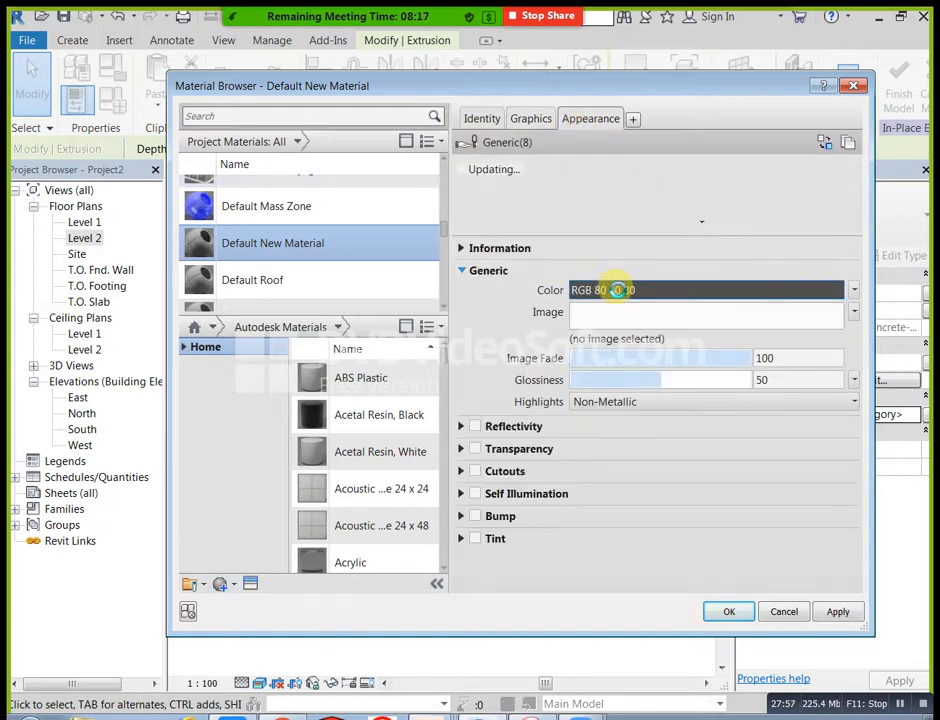
pyautogui.click(619, 291)
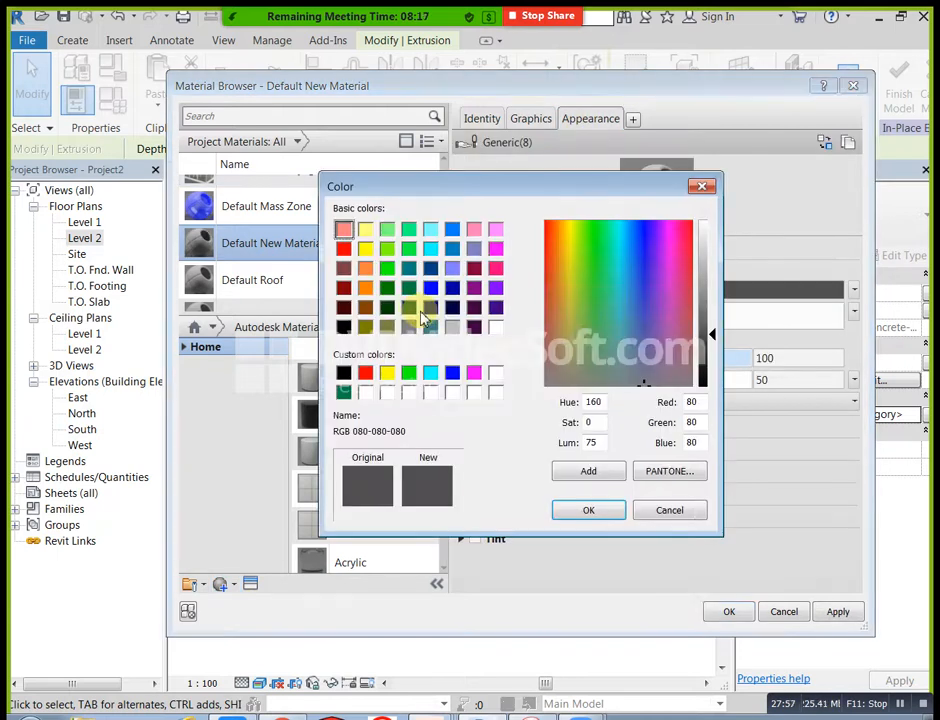
pyautogui.click(366, 249)
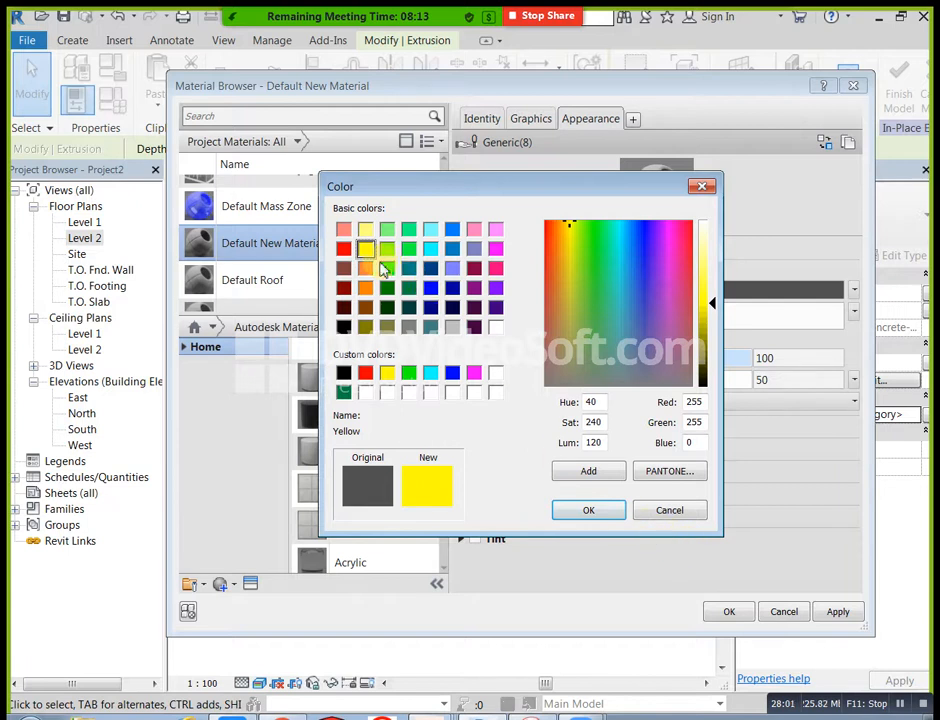
pyautogui.click(343, 248)
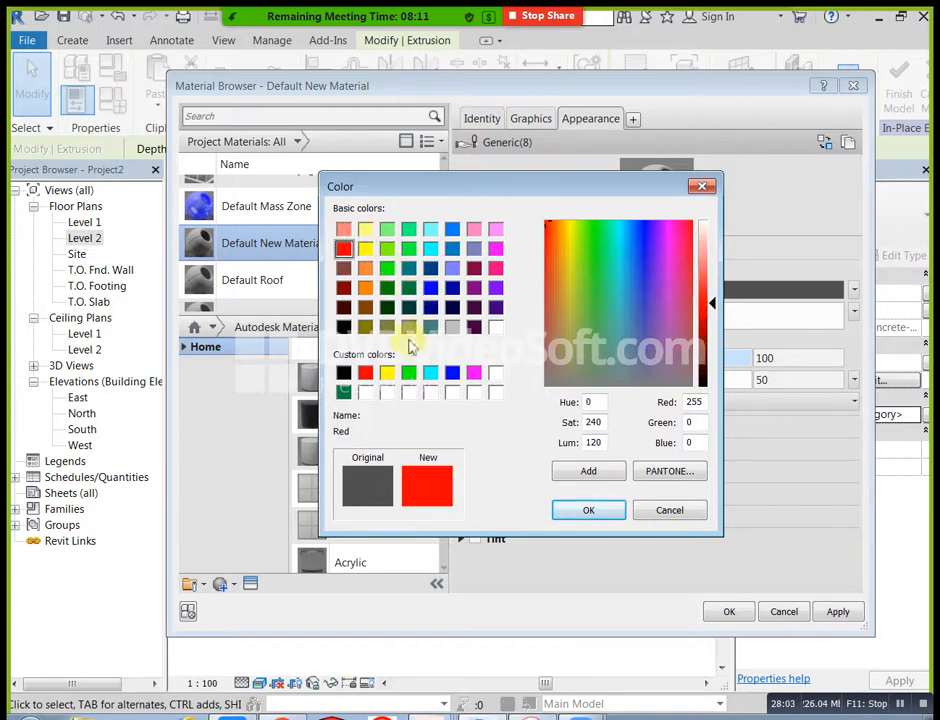
pyautogui.click(452, 249)
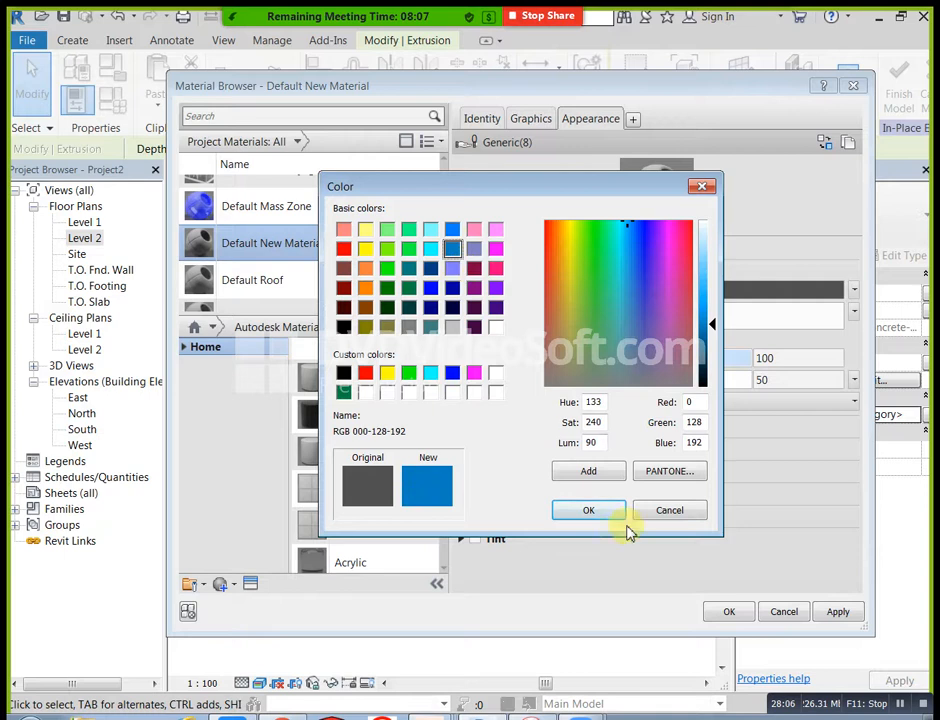
pyautogui.click(496, 327)
pyautogui.click(592, 509)
pyautogui.click(836, 613)
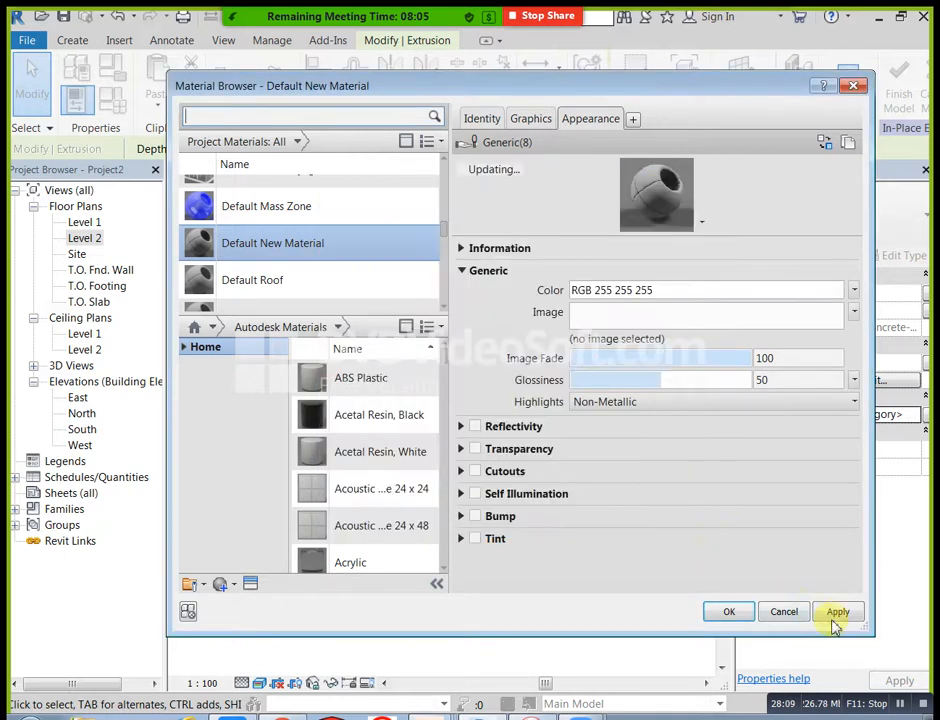
pyautogui.click(729, 612)
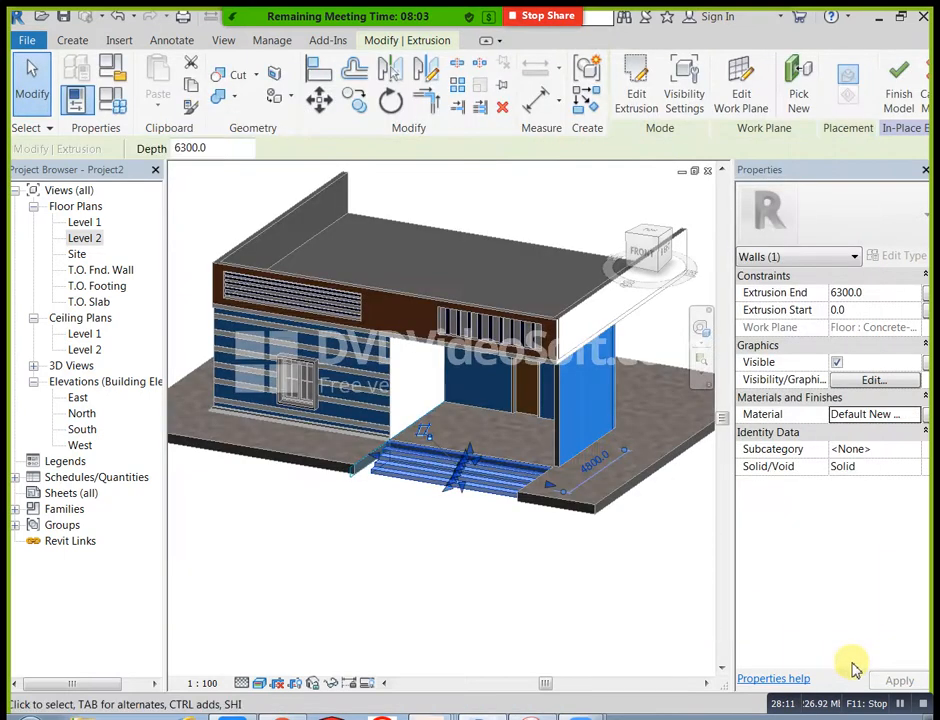
# Step: Check the recolored front steps from both sides and finish their in-place model
pyautogui.click(645, 612)
pyautogui.scroll(3, 514, 483)
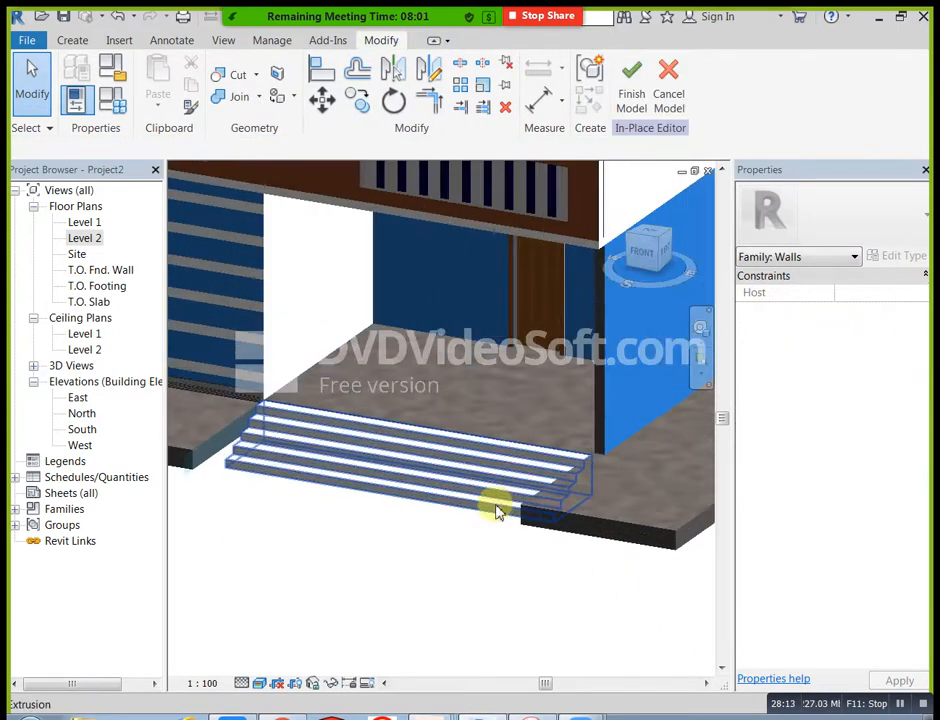
pyautogui.scroll(-1, 465, 512)
pyautogui.moveTo(470, 518); pyautogui.dragTo(619, 506, button='middle')
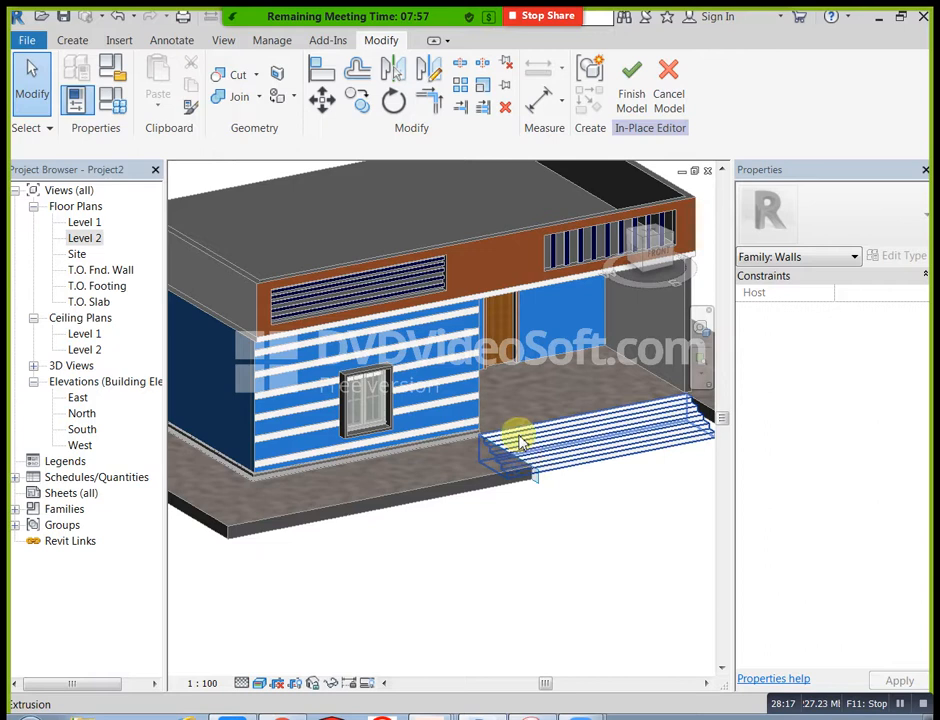
pyautogui.scroll(3, 425, 420)
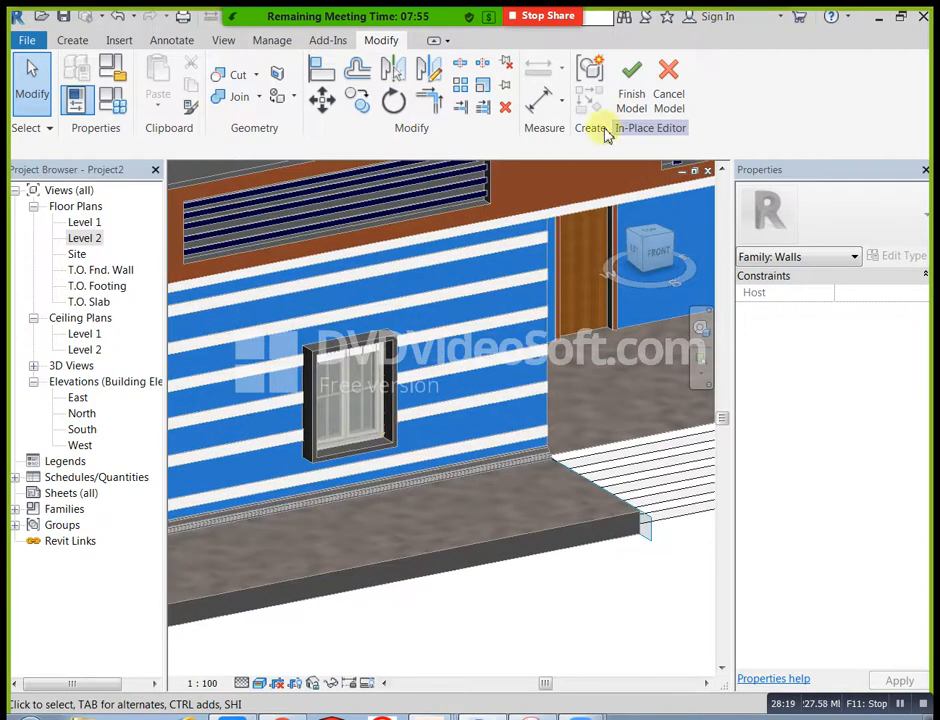
pyautogui.click(632, 100)
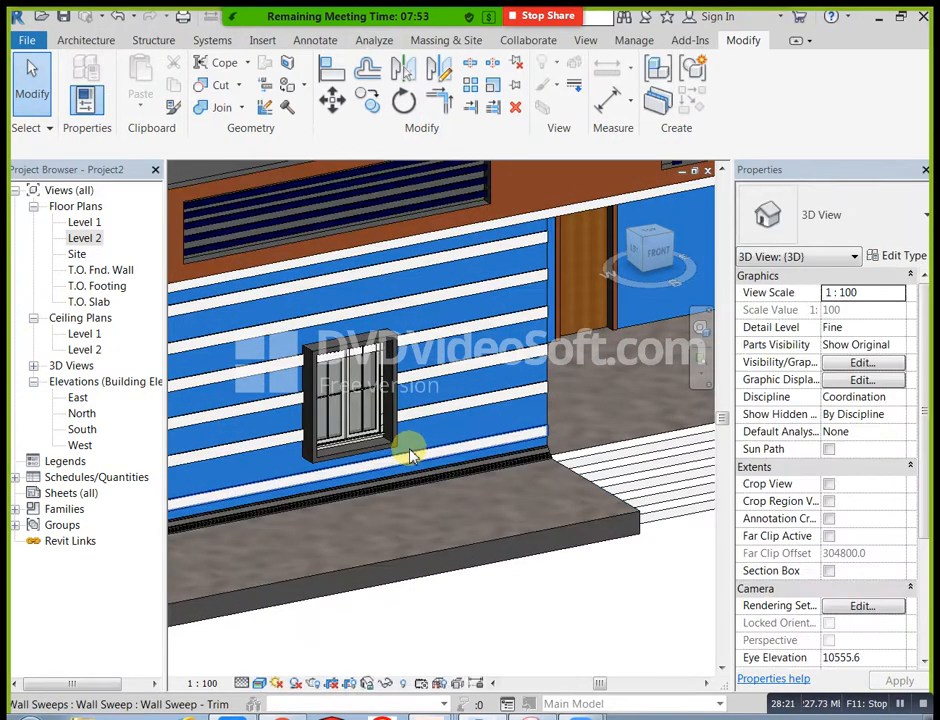
# Step: Edit the front window surround in place and open the material selection for its extrusion
pyautogui.click(398, 450)
pyautogui.scroll(-5, 402, 455)
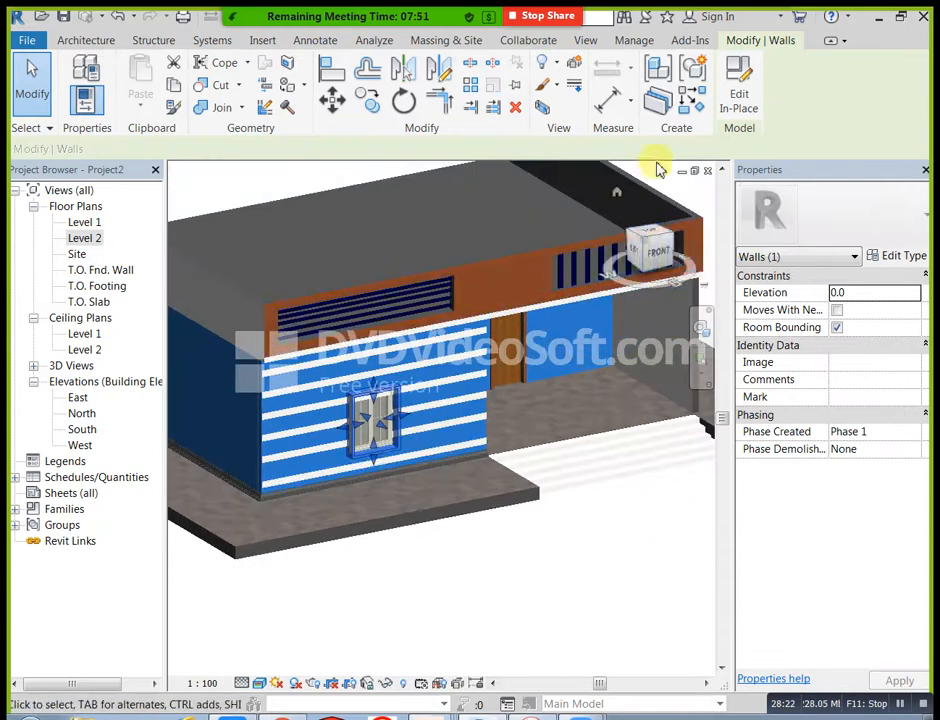
pyautogui.click(740, 86)
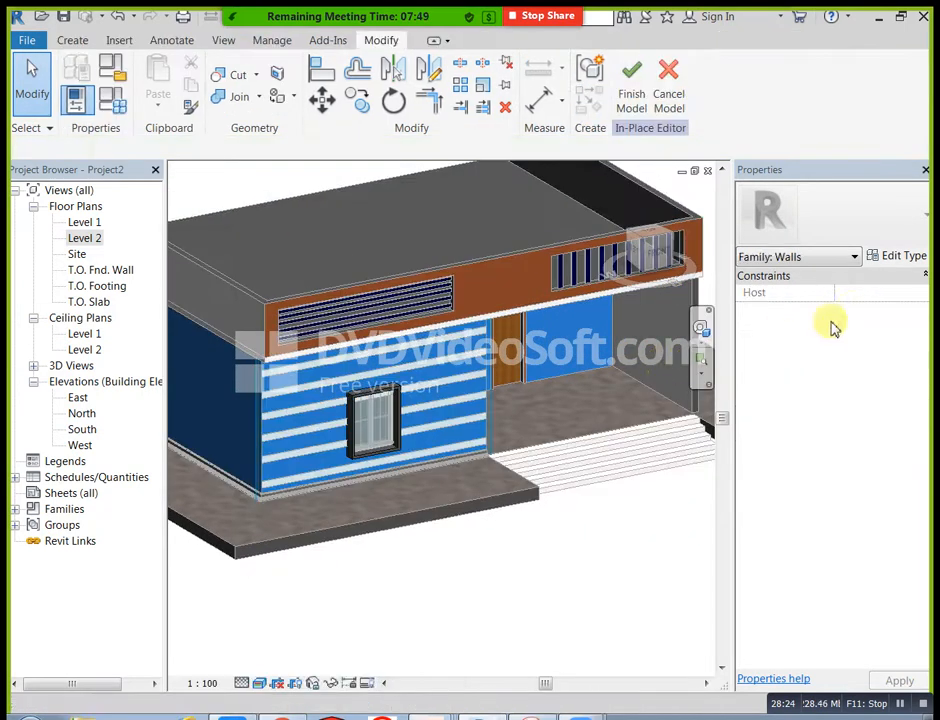
pyautogui.click(372, 418)
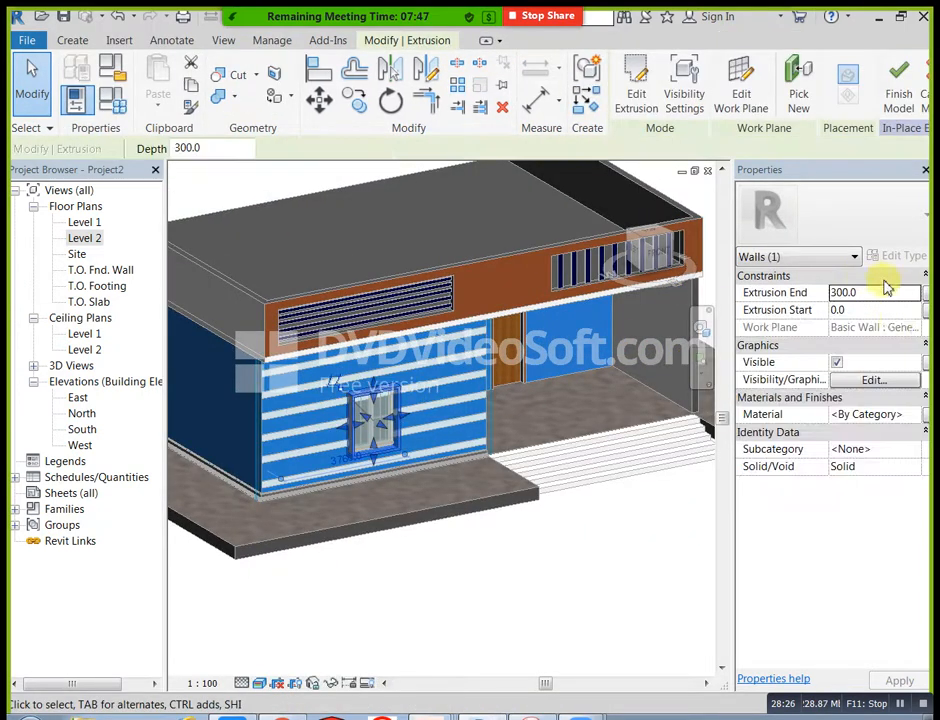
pyautogui.click(912, 416)
pyautogui.click(914, 415)
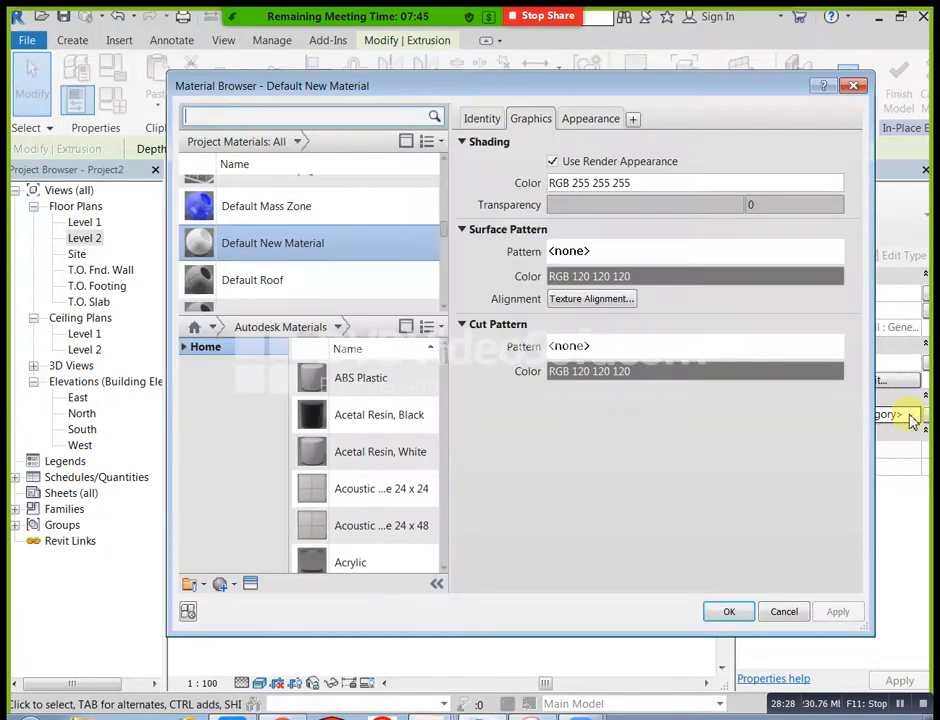
# Step: Assign the Door - Frame/Mullion material to the window surround extrusion, with Use Render Appearance enabled
pyautogui.scroll(-5, 360, 252)
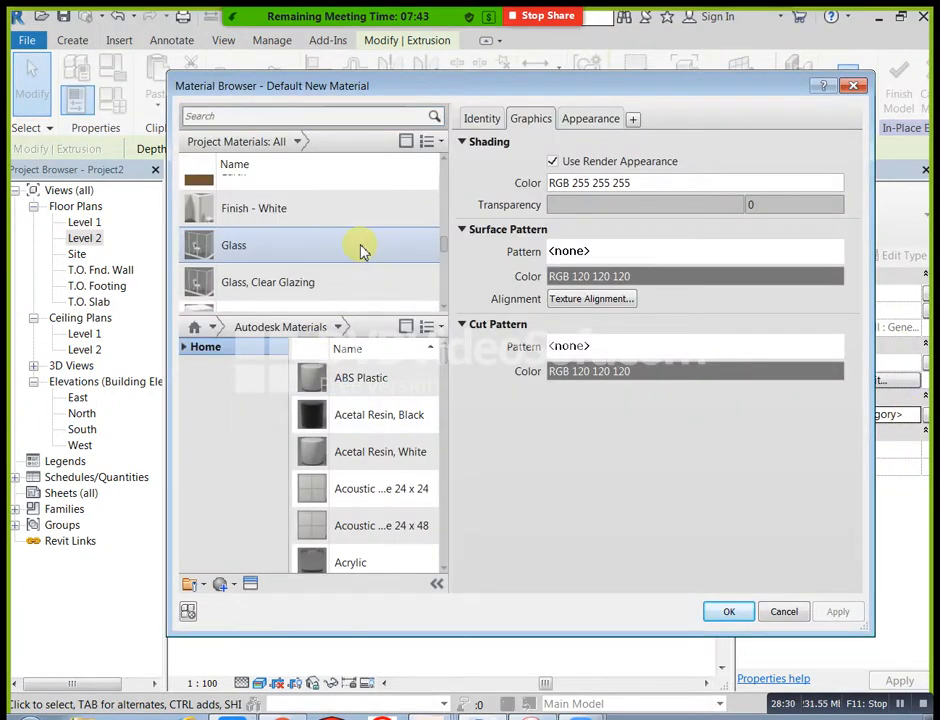
pyautogui.scroll(3, 362, 251)
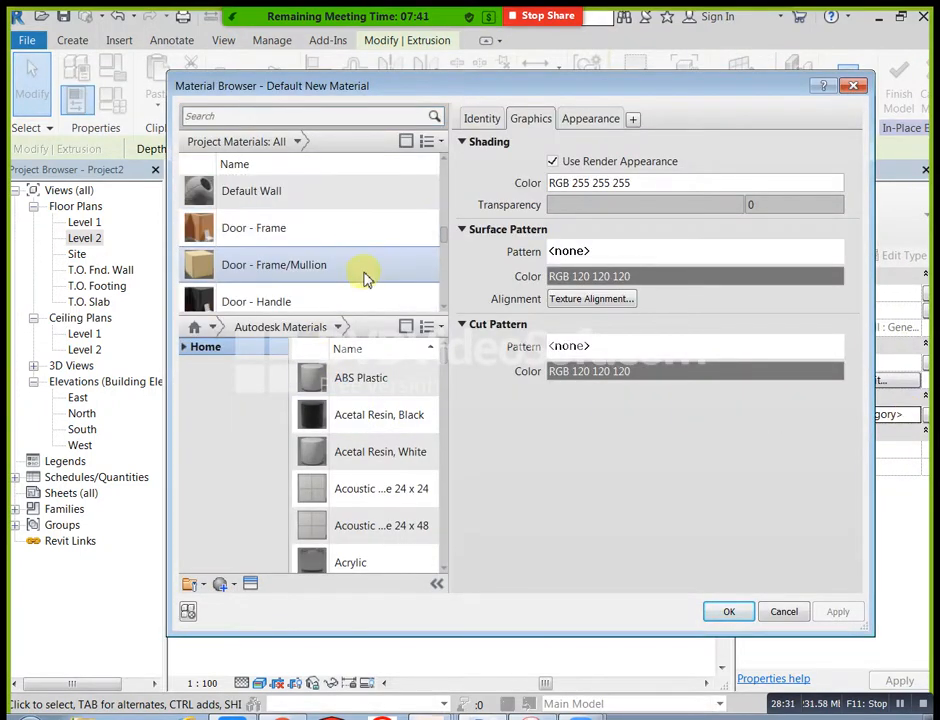
pyautogui.click(428, 266)
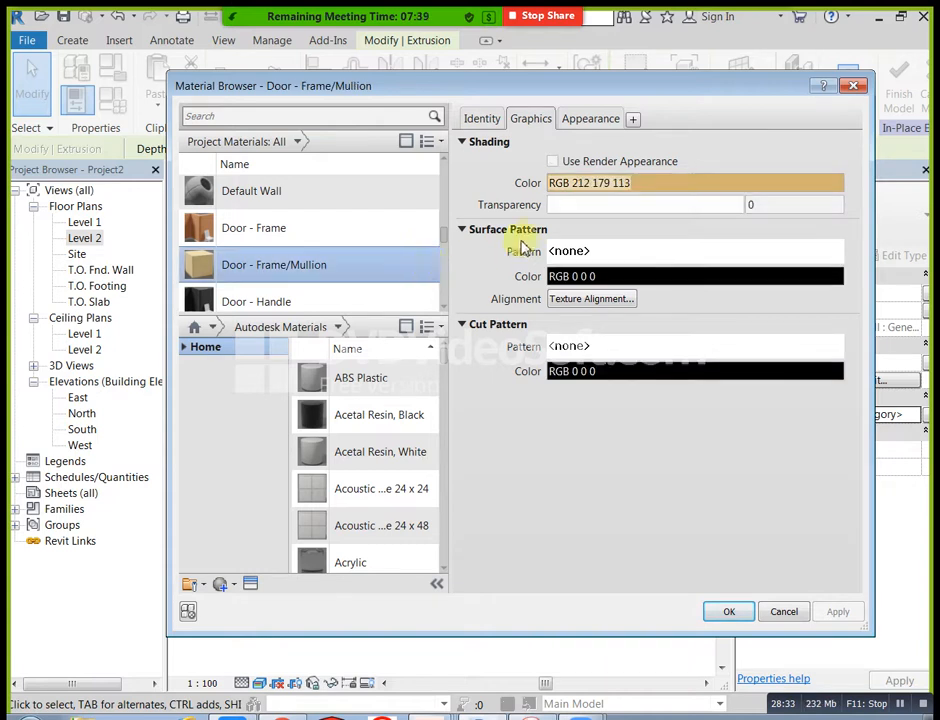
pyautogui.click(553, 161)
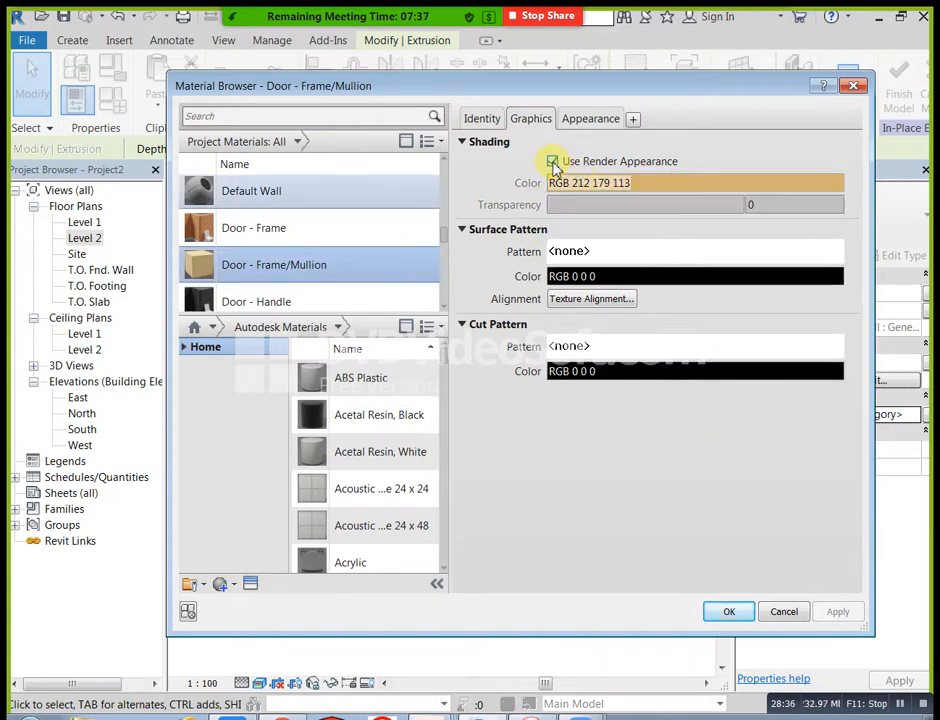
pyautogui.click(838, 612)
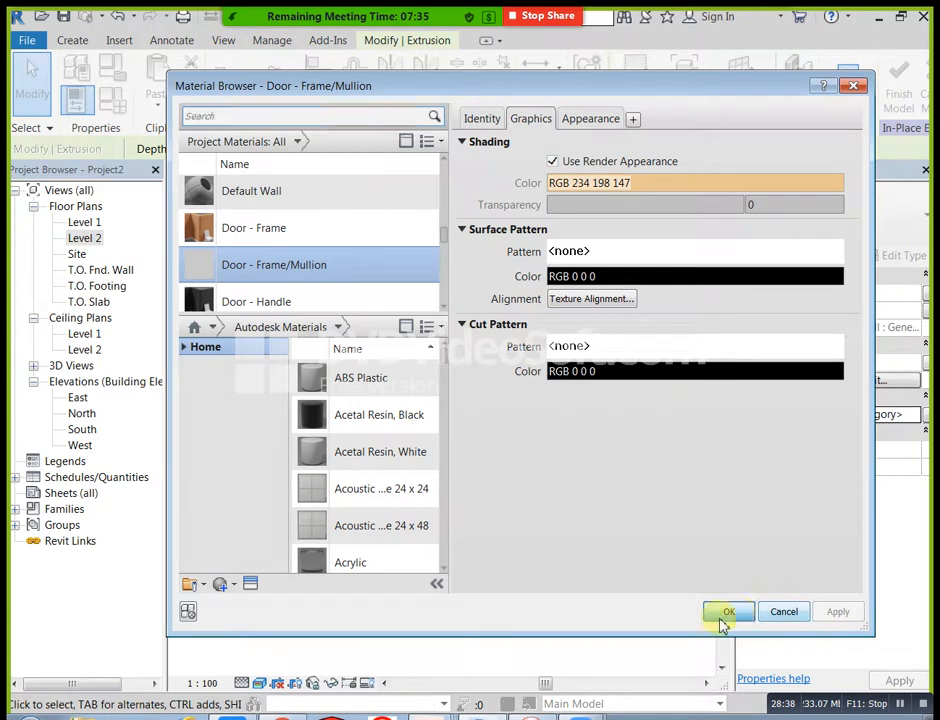
pyautogui.click(735, 613)
# Step: Inspect the window surround from the front and finish its in-place model
pyautogui.keyDown('shift'); pyautogui.moveTo(478, 565); pyautogui.dragTo(585, 491, button='middle'); pyautogui.keyUp('shift')
pyautogui.scroll(2, 600, 485)
pyautogui.scroll(-5, 617, 480)
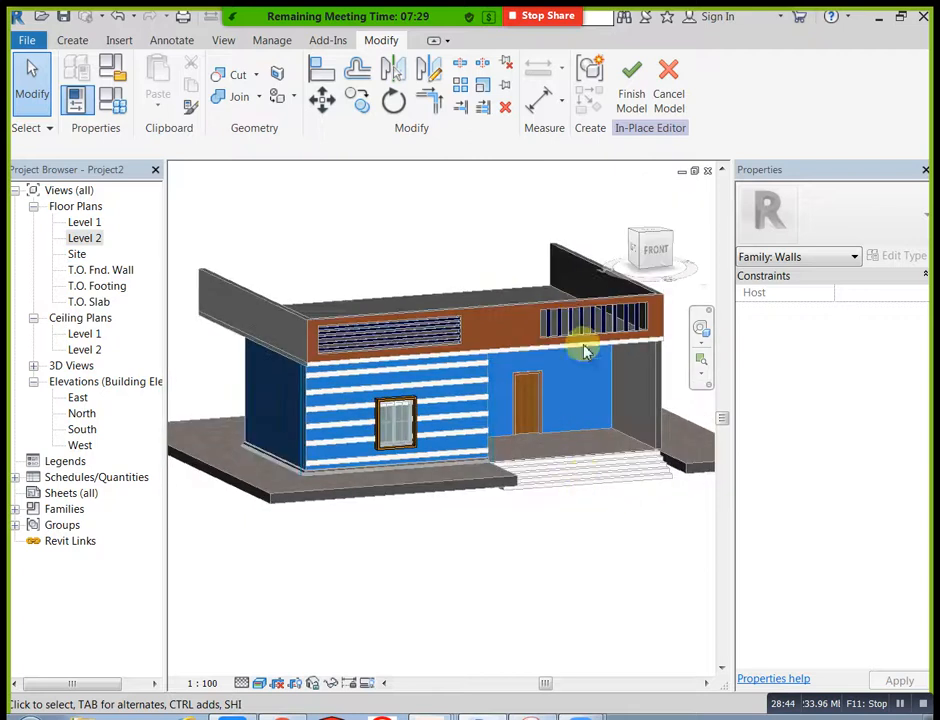
pyautogui.click(638, 104)
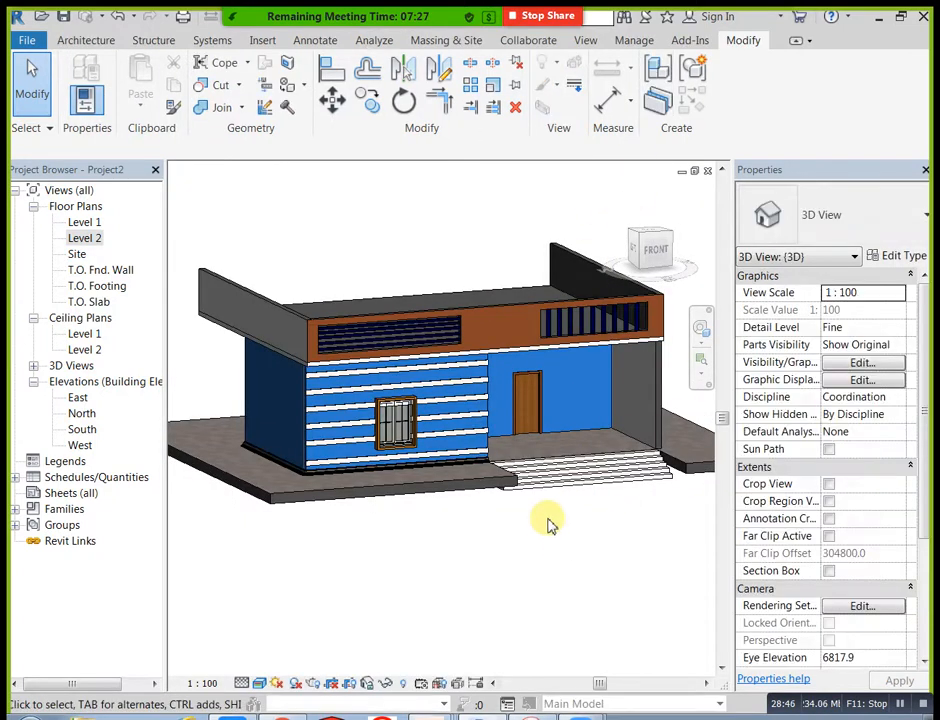
# Step: Preview the front of the building in Ray Trace mode, and return the 3D view to its previous visual style
pyautogui.keyDown('shift'); pyautogui.moveTo(588, 445); pyautogui.dragTo(598, 485, button='middle'); pyautogui.keyUp('shift')
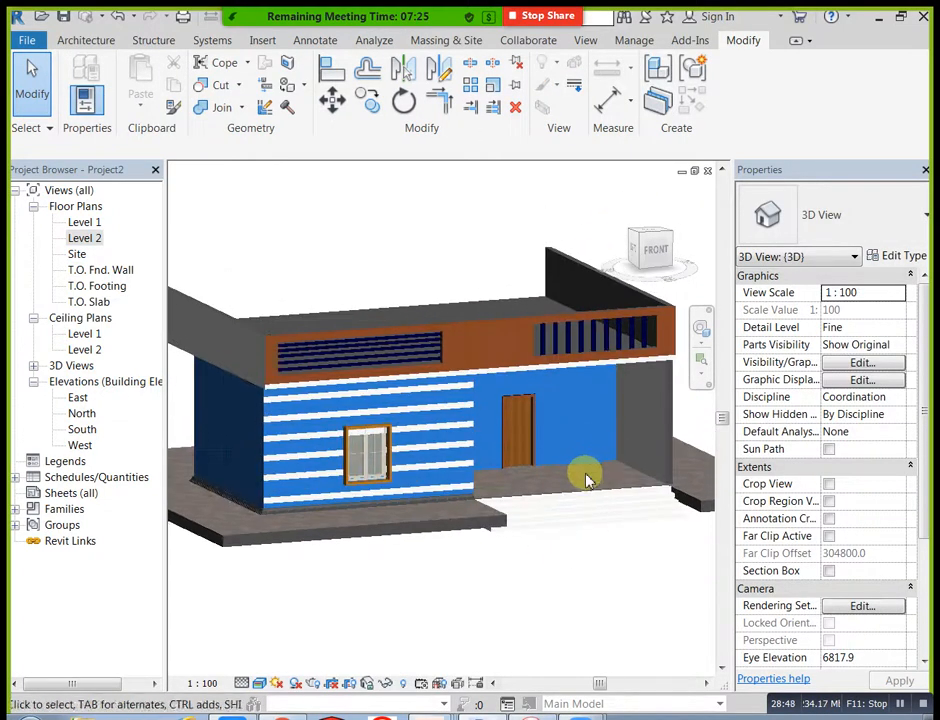
pyautogui.scroll(2, 587, 466)
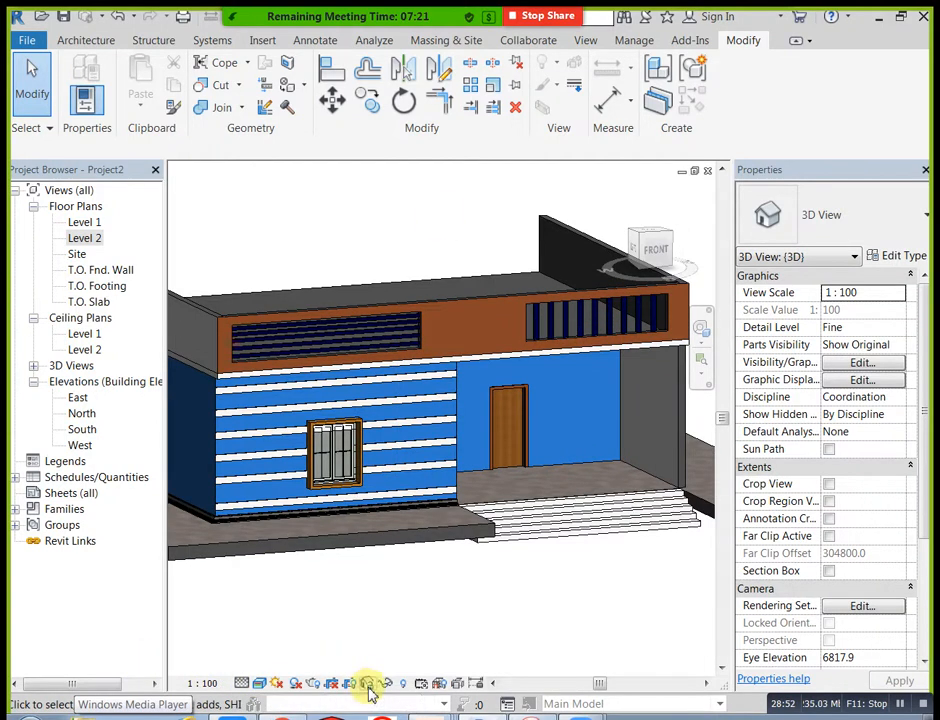
pyautogui.click(261, 685)
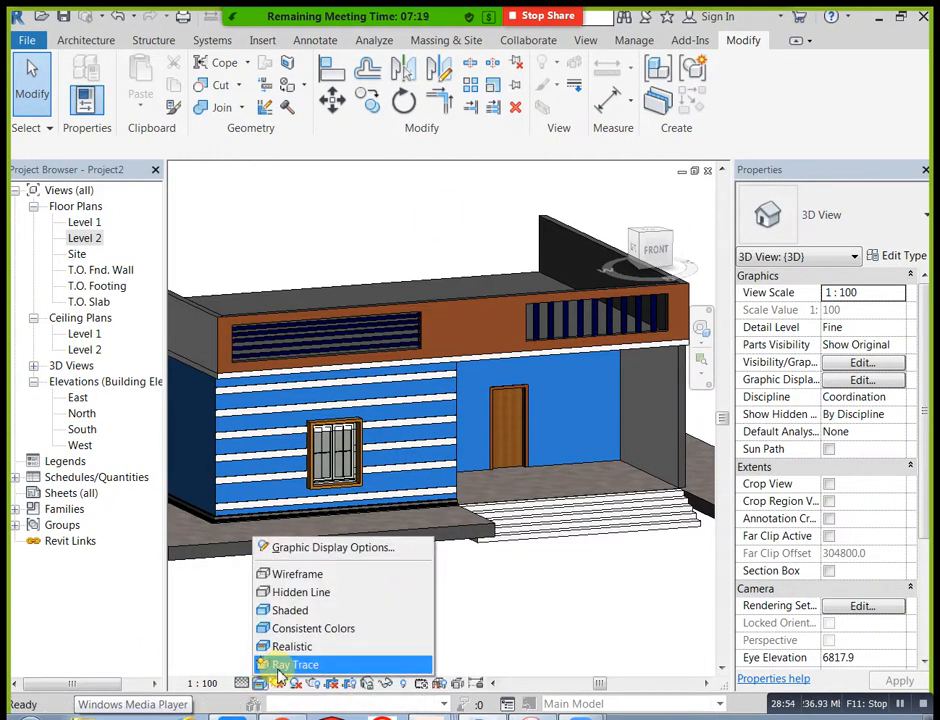
pyautogui.click(278, 667)
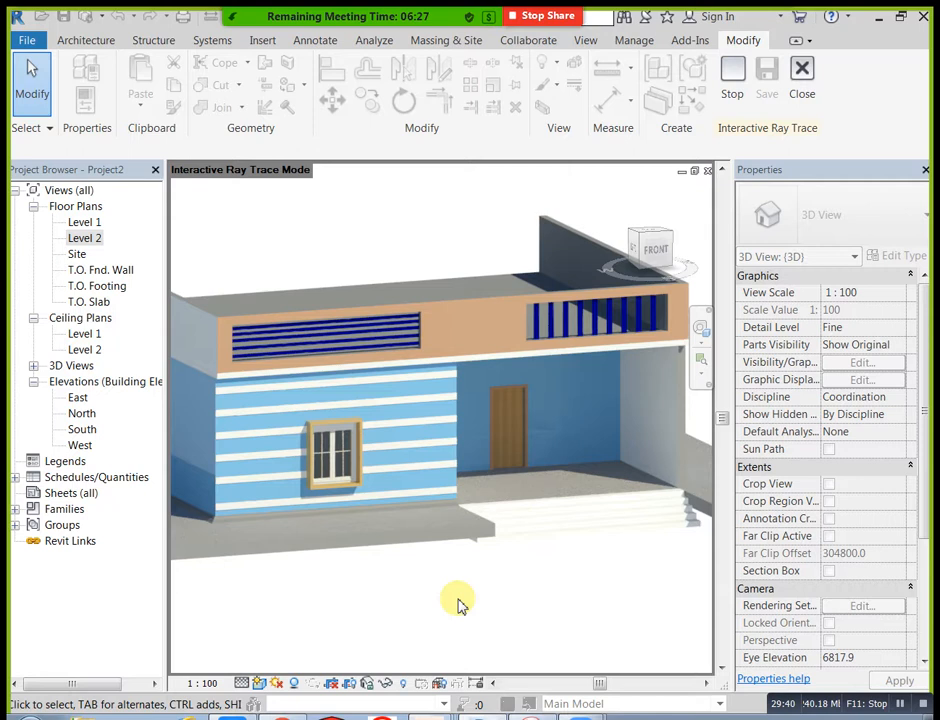
pyautogui.click(260, 683)
pyautogui.click(326, 620)
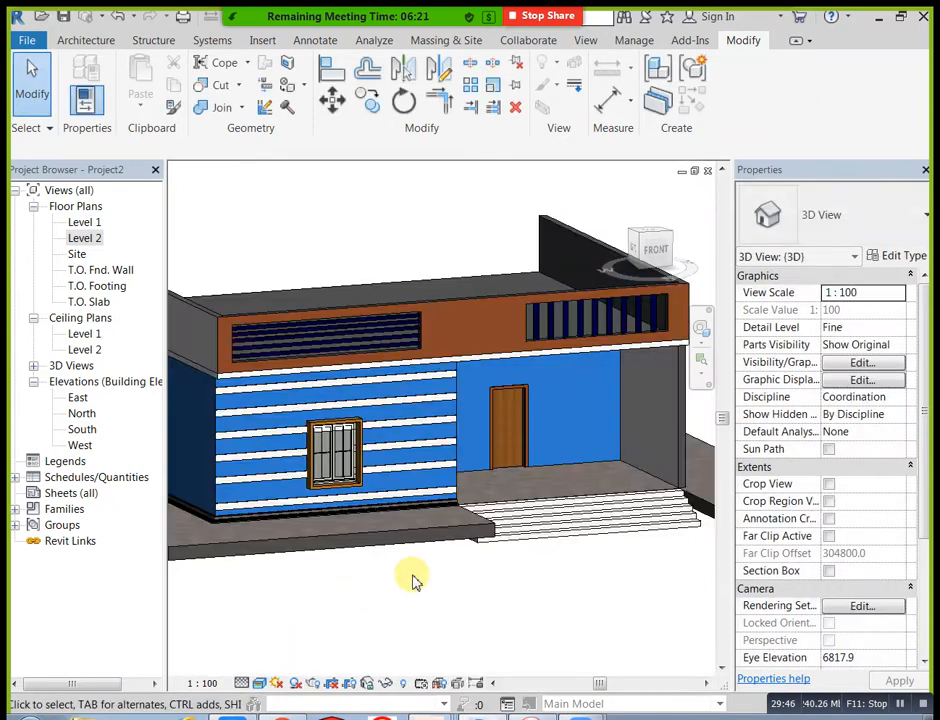
# Step: Open the Level 1 floor plan at the porch wall containing the door
pyautogui.keyDown('shift'); pyautogui.moveTo(596, 548); pyautogui.dragTo(475, 449, button='middle'); pyautogui.keyUp('shift')
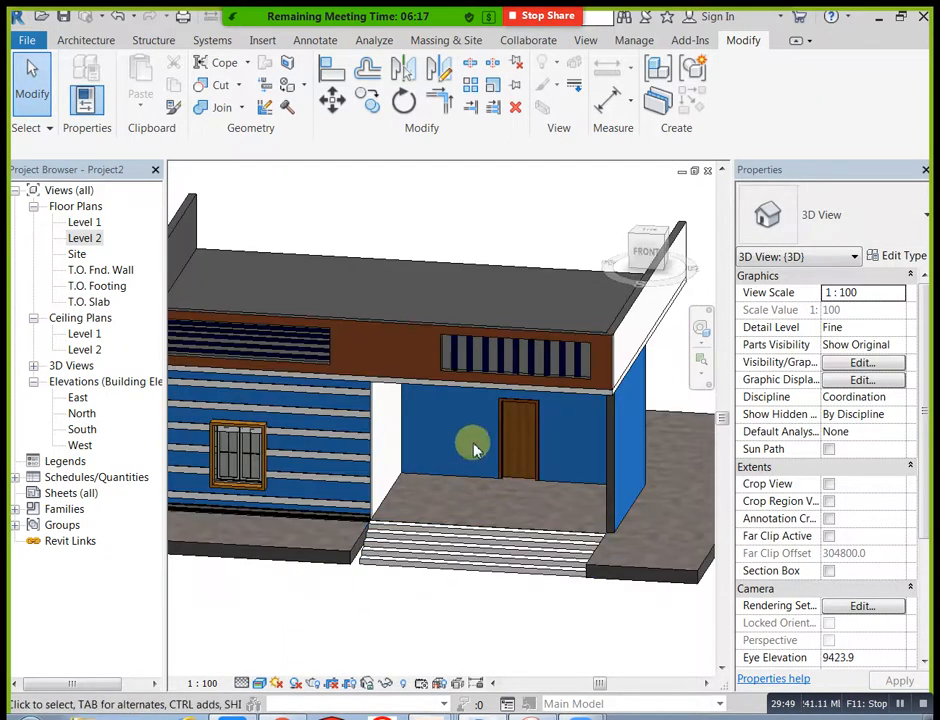
pyautogui.doubleClick(85, 223)
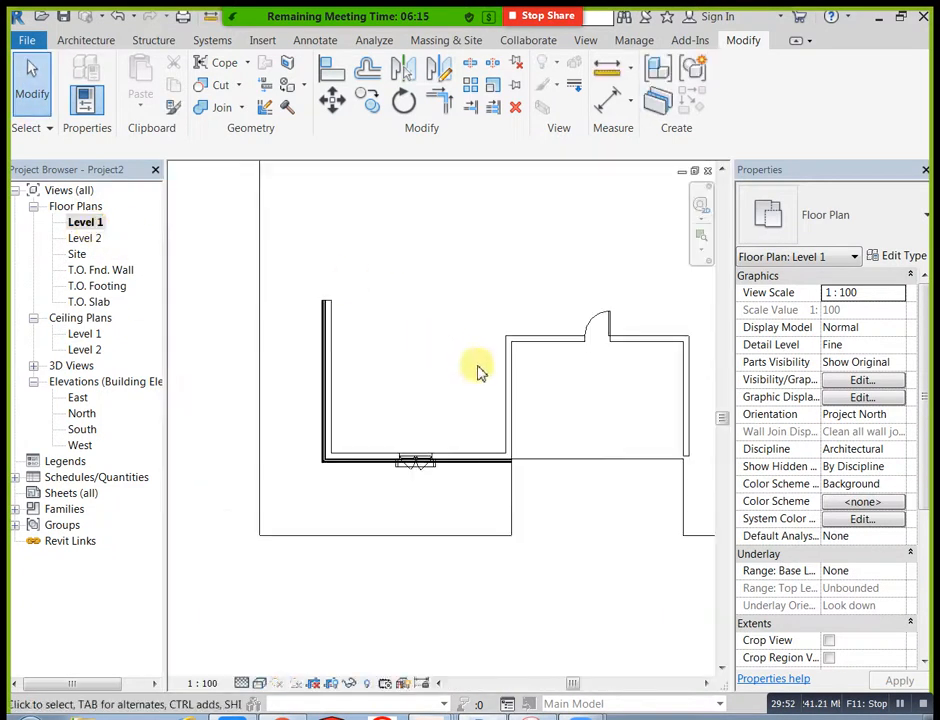
pyautogui.scroll(2, 570, 385)
pyautogui.scroll(2, 532, 360)
pyautogui.moveTo(535, 357); pyautogui.dragTo(504, 445, button='middle')
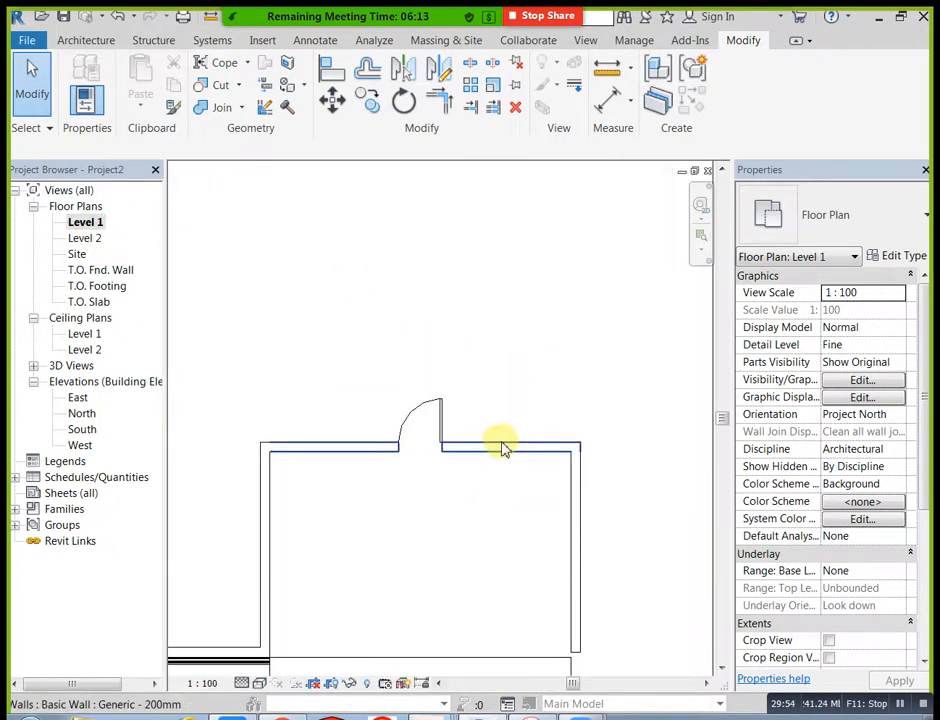
# Step: Place M_Window-Casement-Double windows of type 850 x 900mm in the porch wall, one on each side of the door
pyautogui.click(86, 40)
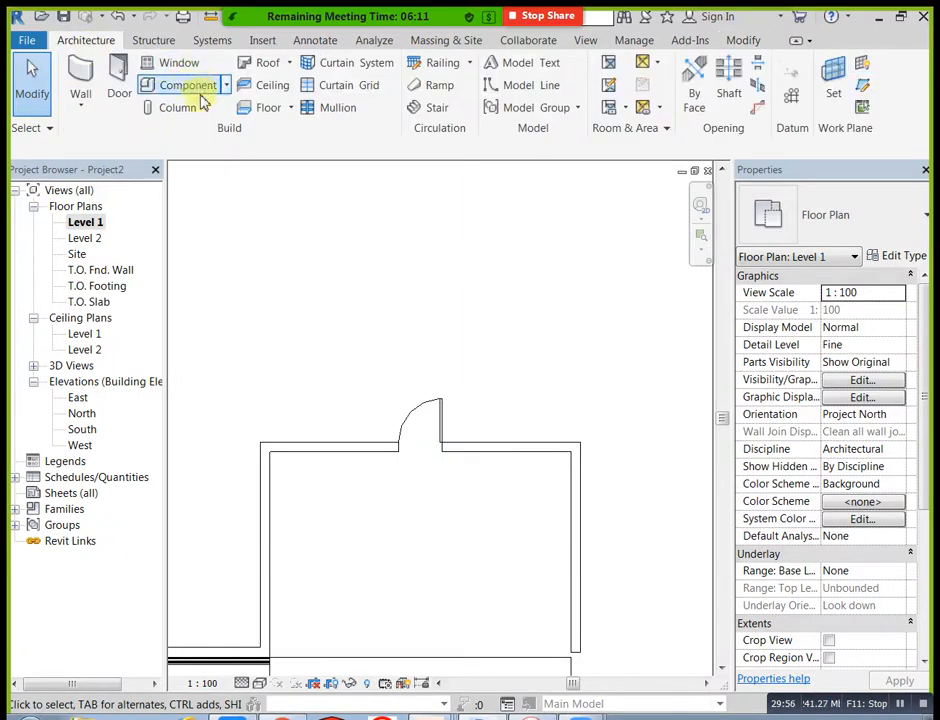
pyautogui.click(206, 107)
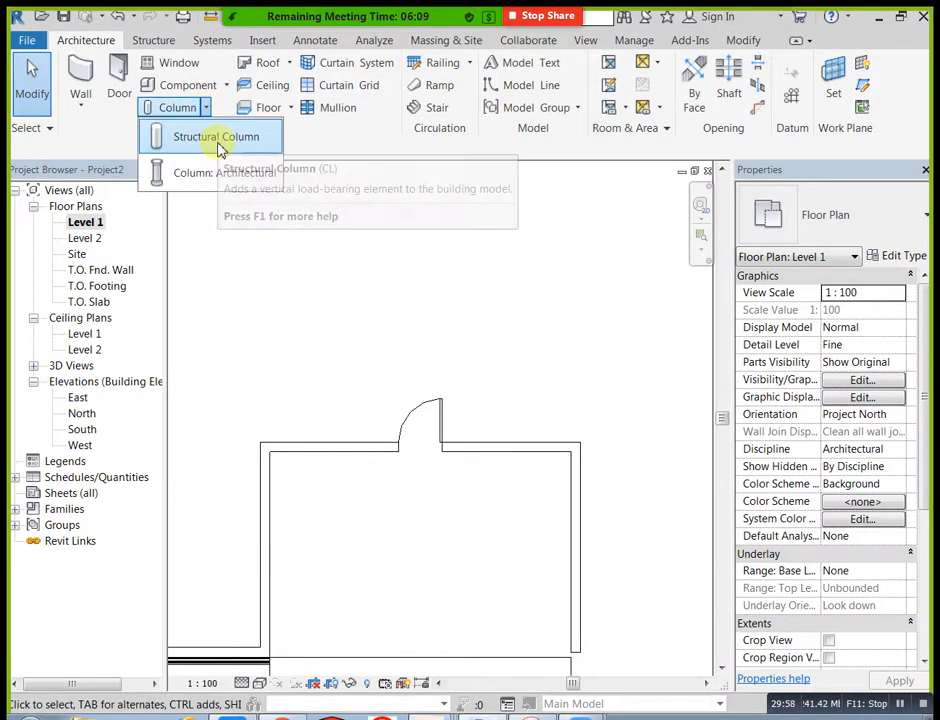
pyautogui.click(182, 63)
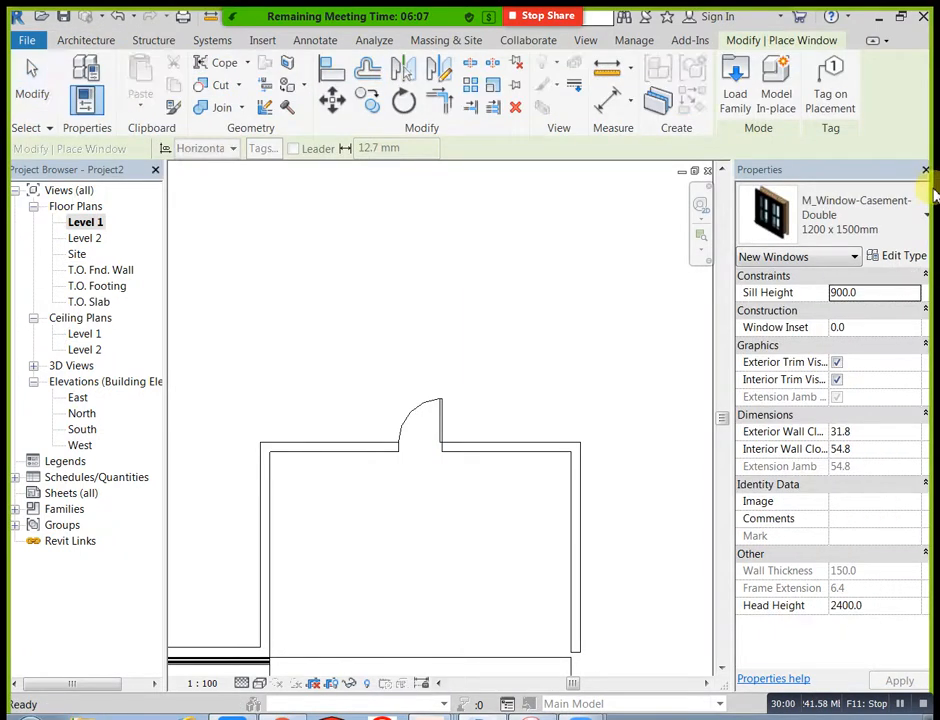
pyautogui.click(905, 233)
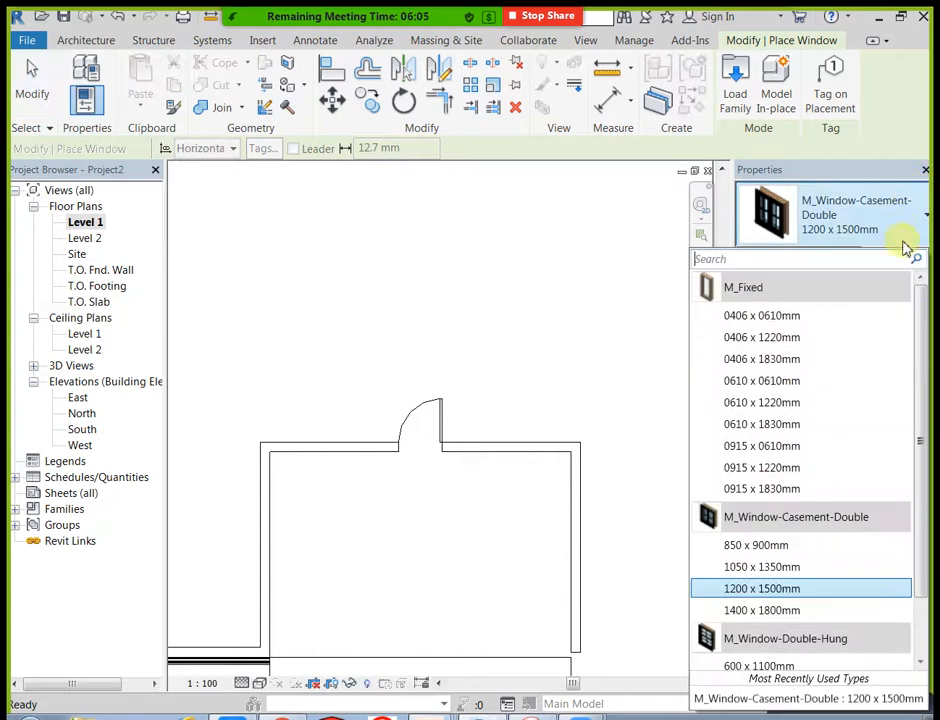
pyautogui.click(772, 547)
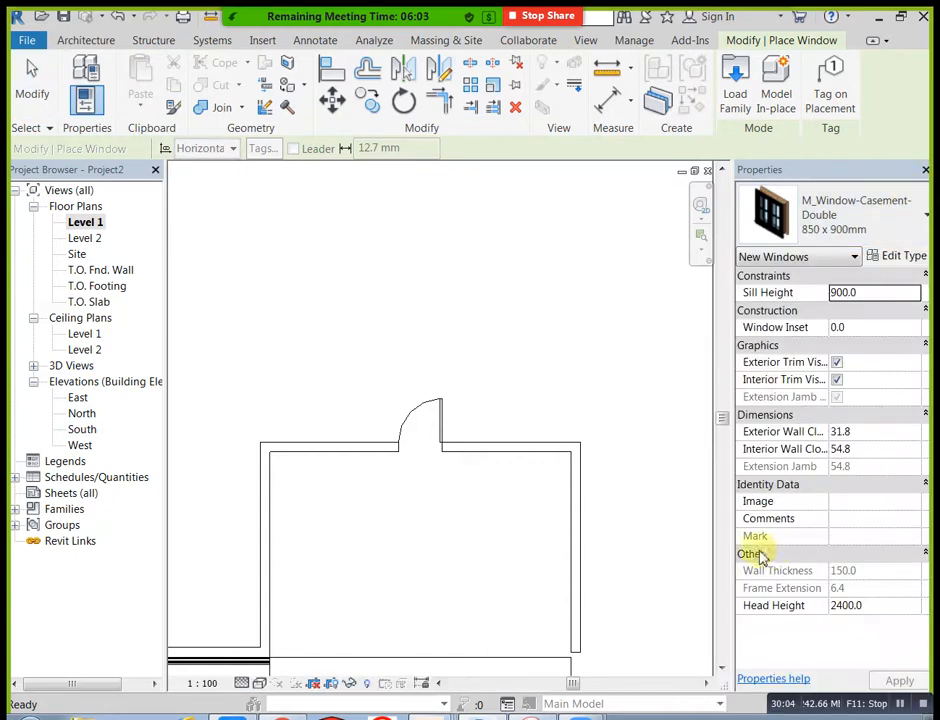
pyautogui.click(506, 445)
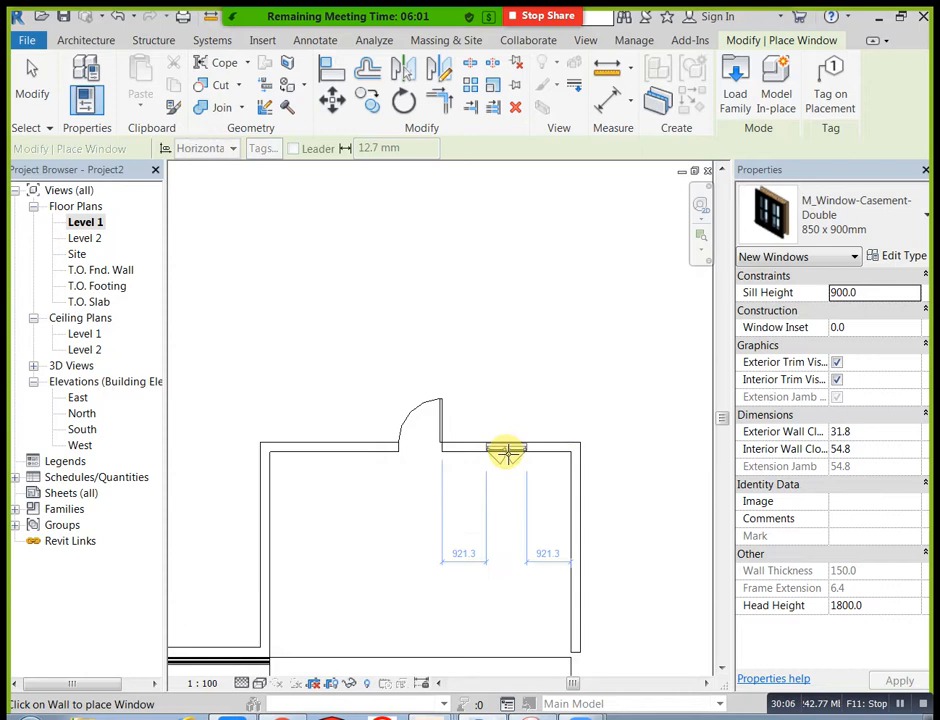
pyautogui.click(327, 450)
# Step: Browse to the Windows folder of the US Metric family library and show its families as thumbnails
pyautogui.scroll(-2, 418, 493)
pyautogui.moveTo(415, 504); pyautogui.dragTo(592, 466, button='middle')
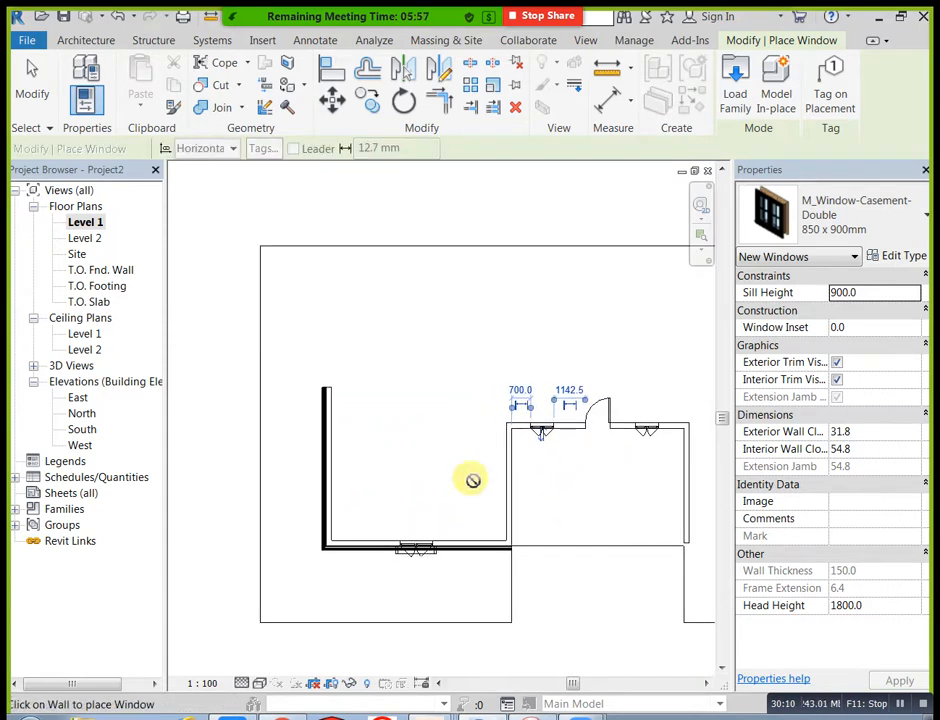
pyautogui.click(735, 92)
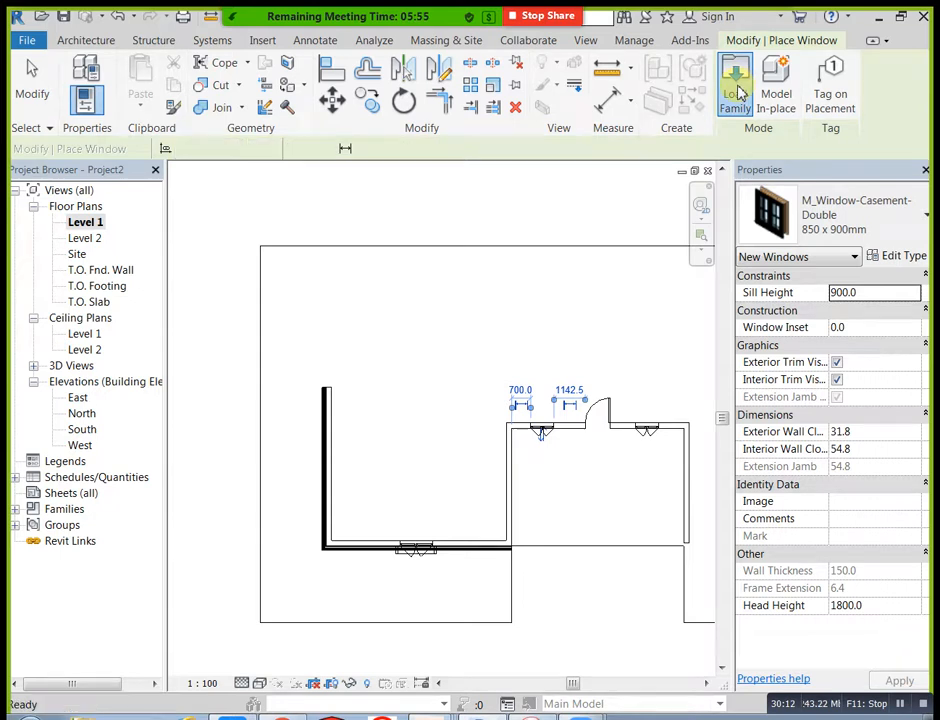
pyautogui.click(684, 136)
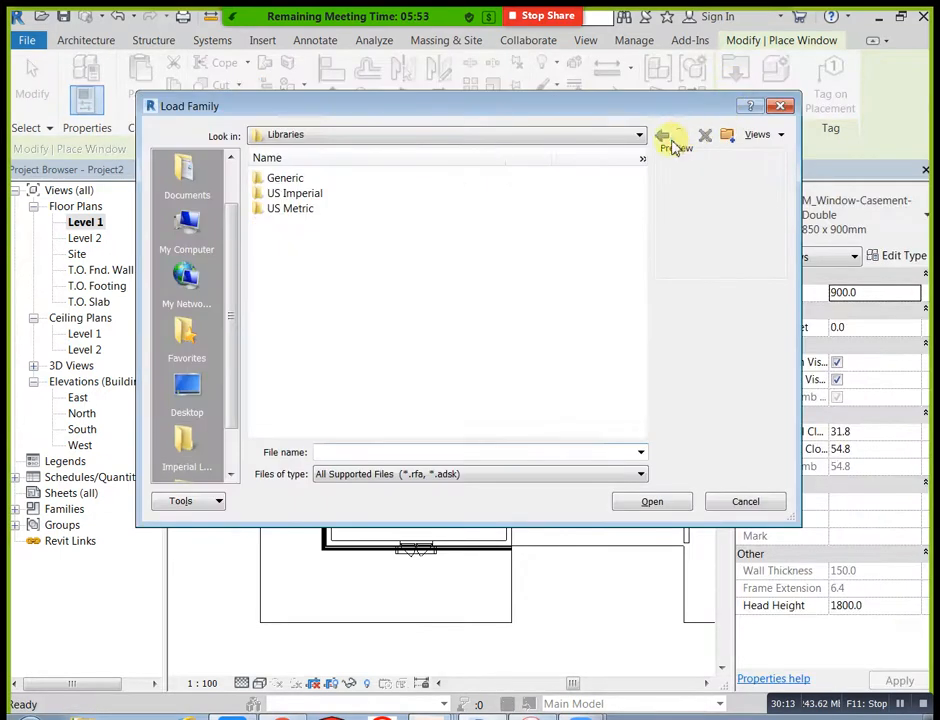
pyautogui.doubleClick(305, 210)
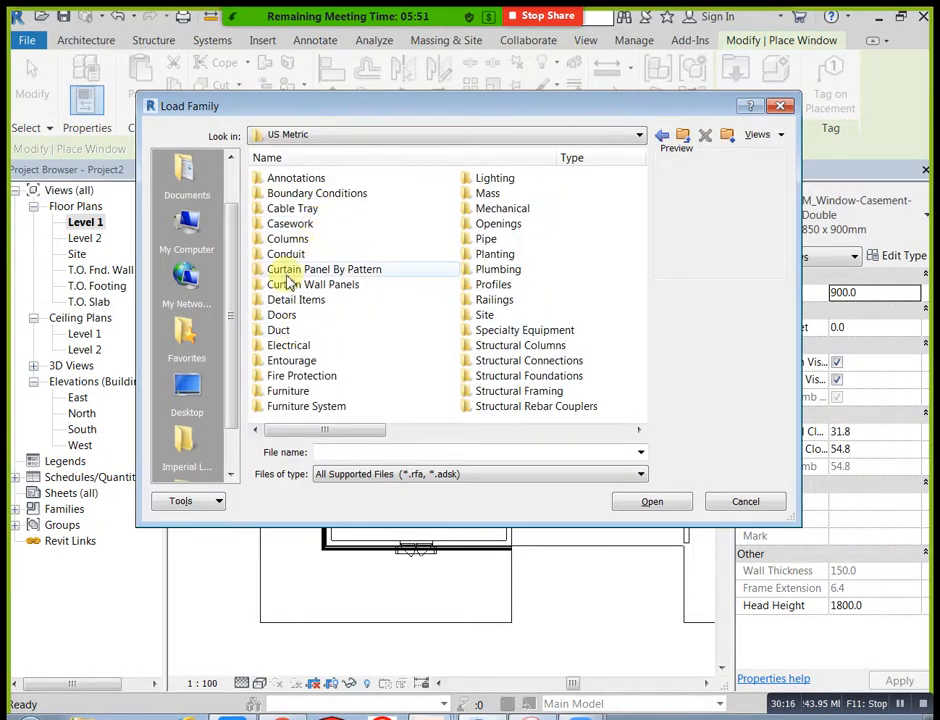
pyautogui.moveTo(340, 435); pyautogui.dragTo(577, 438)
pyautogui.doubleClick(292, 270)
pyautogui.click(779, 136)
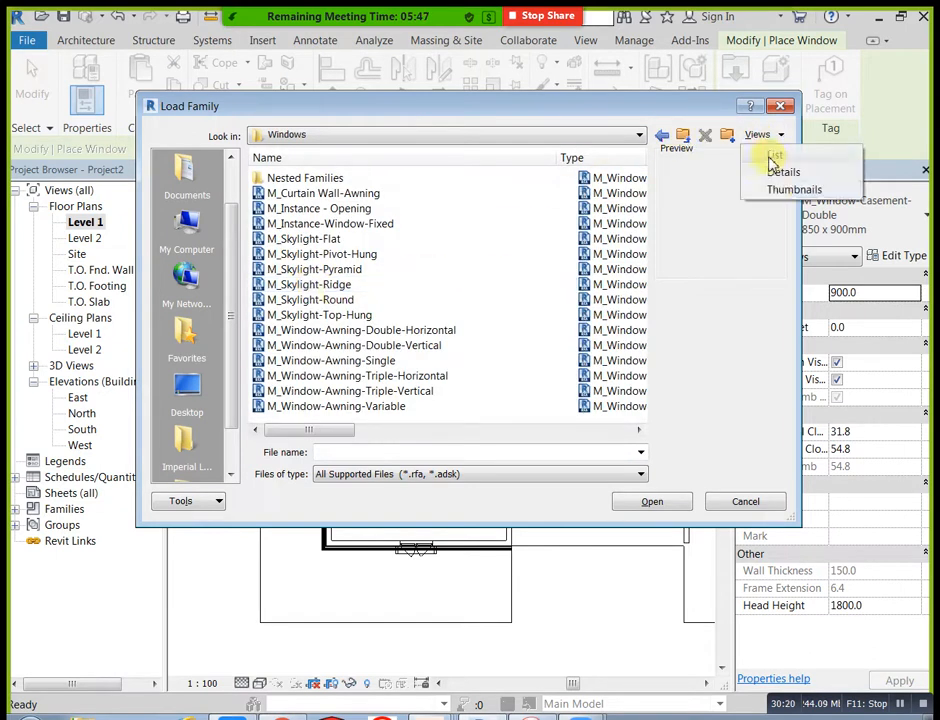
pyautogui.click(779, 196)
# Step: Find and load the M_Window-Bay-Casement-45_Degree window family
pyautogui.moveTo(640, 214); pyautogui.dragTo(650, 352)
pyautogui.moveTo(648, 410); pyautogui.dragTo(640, 273)
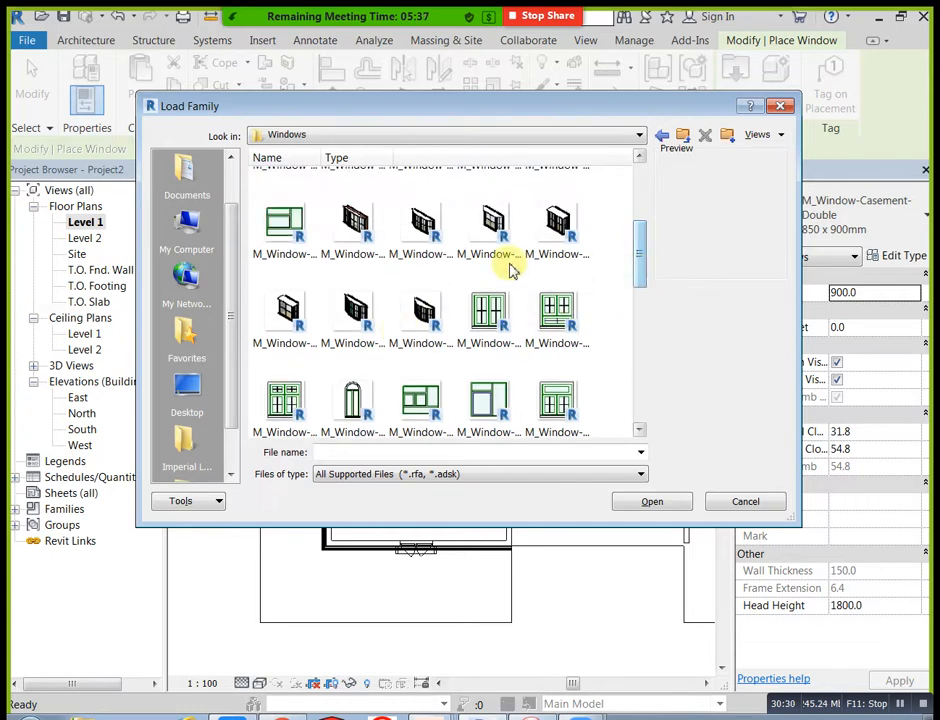
pyautogui.click(480, 250)
pyautogui.click(652, 502)
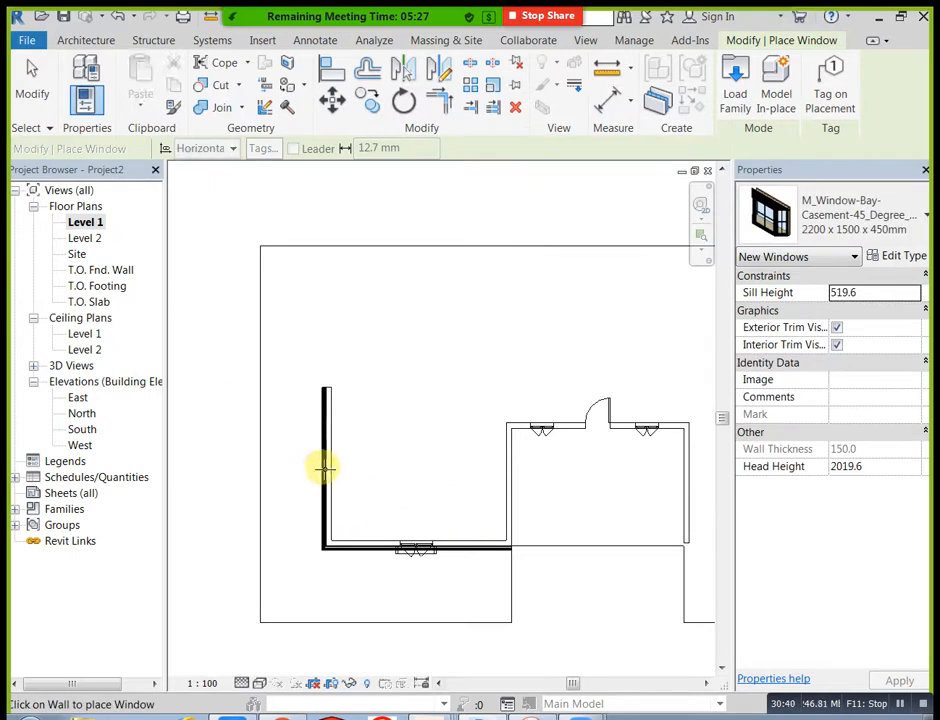
# Step: Place the 2200 x 1500 x 450mm bay window in the west wall, 1500 mm from its upper end, and view it in 3D
pyautogui.scroll(2, 323, 462)
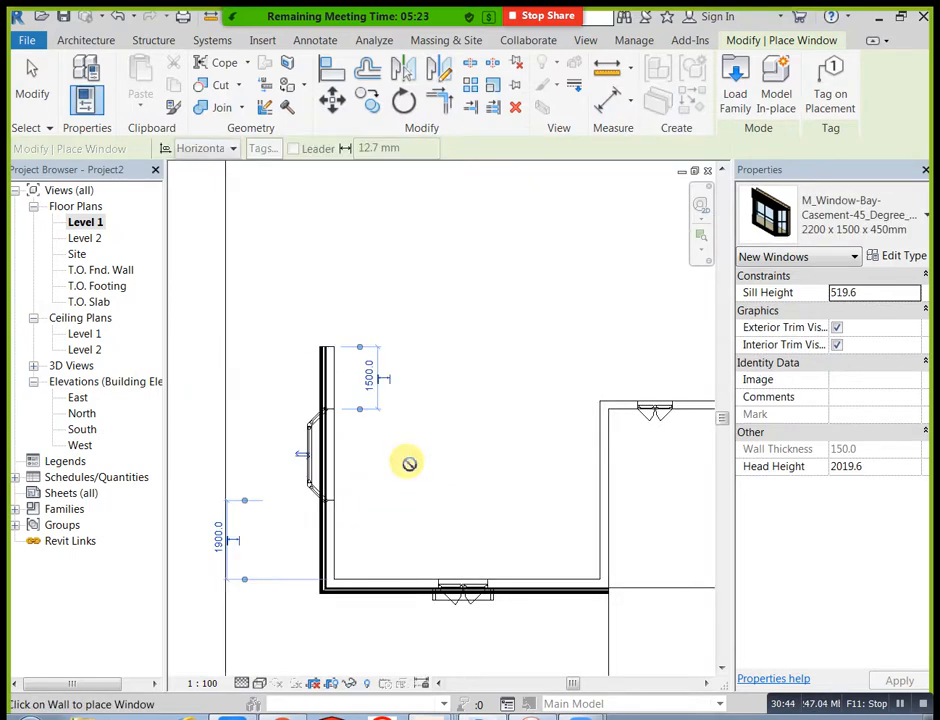
pyautogui.click(31, 88)
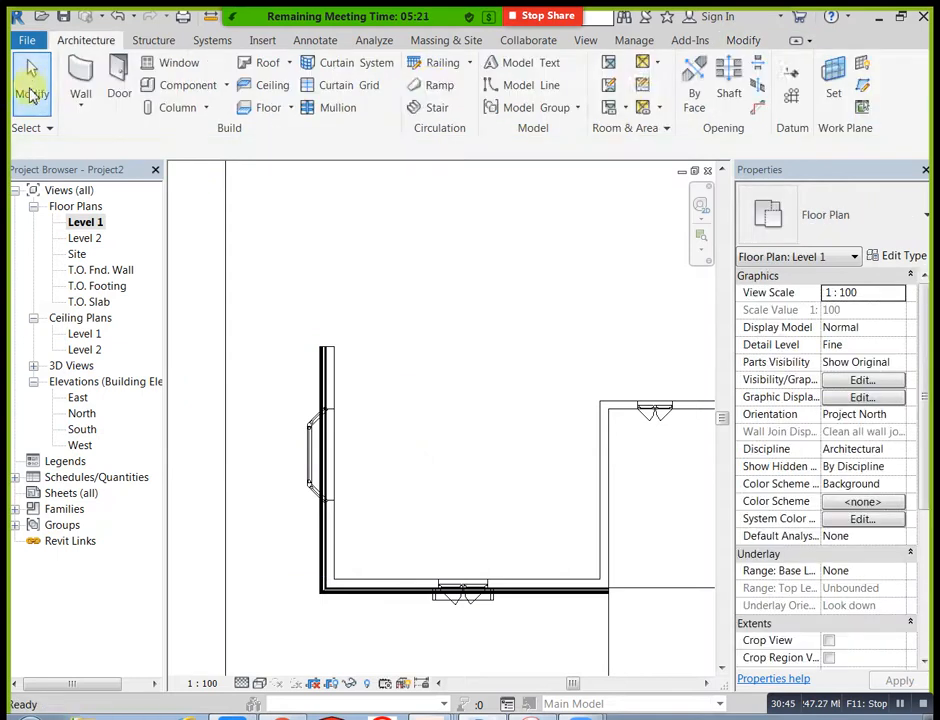
pyautogui.click(586, 41)
pyautogui.click(362, 80)
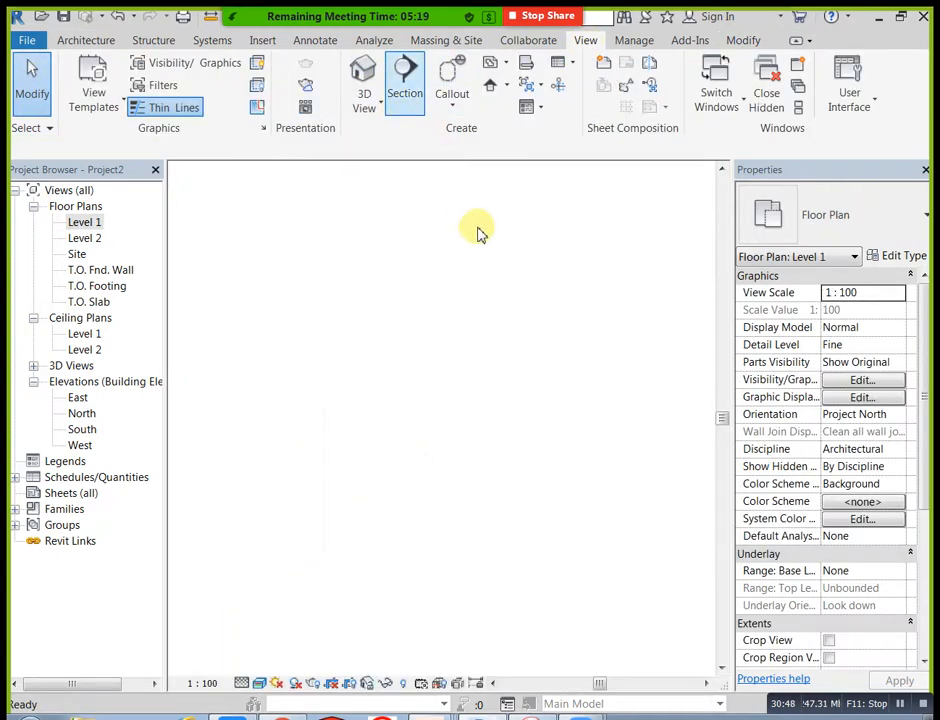
pyautogui.keyDown('shift'); pyautogui.moveTo(434, 440); pyautogui.dragTo(596, 443, button='middle'); pyautogui.keyUp('shift')
pyautogui.keyDown('shift'); pyautogui.moveTo(507, 420); pyautogui.dragTo(537, 408, button='middle'); pyautogui.keyUp('shift')
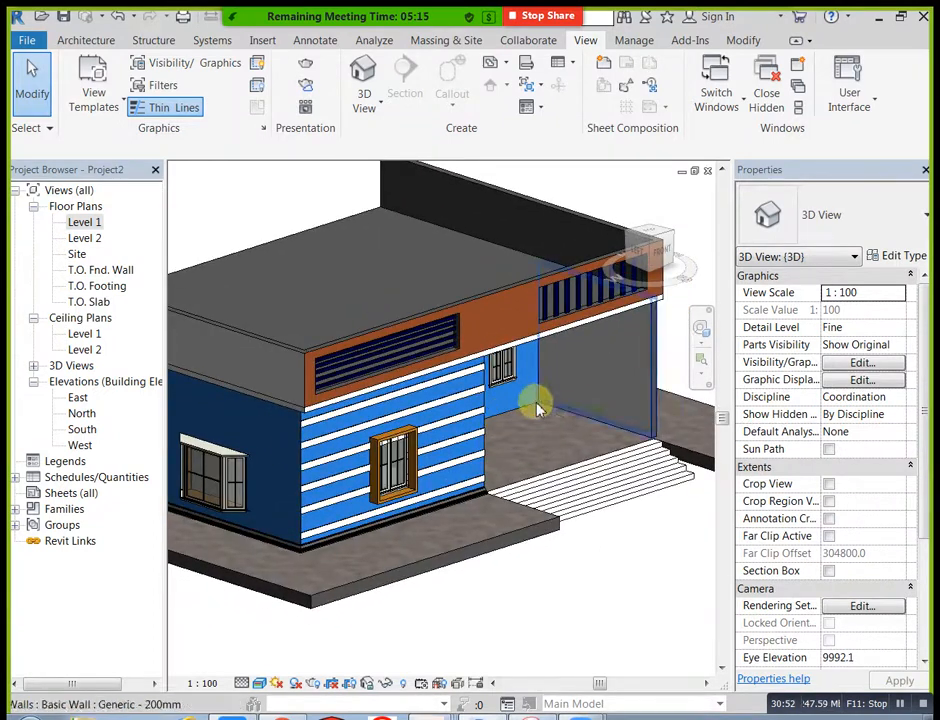
# Step: Edit the entrance steps in place and open the material selection for their extrusion
pyautogui.click(598, 481)
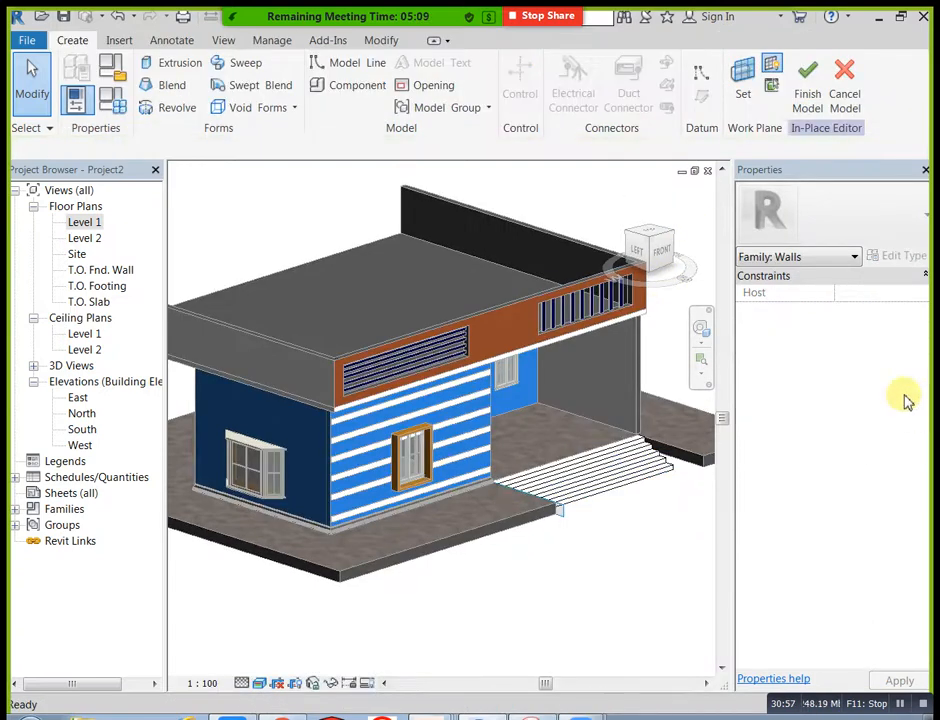
pyautogui.click(660, 476)
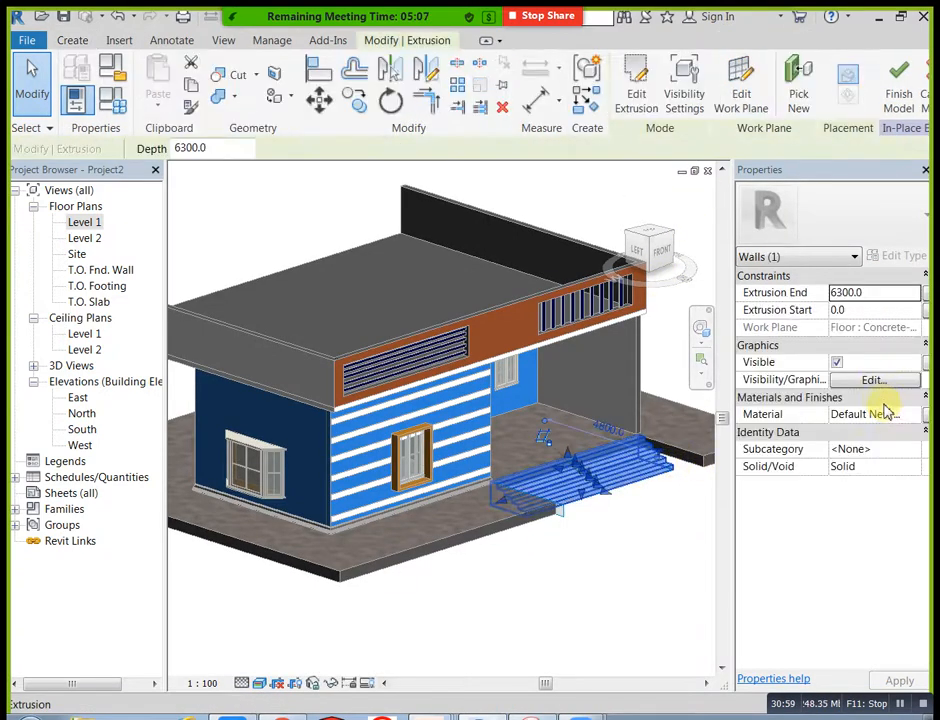
pyautogui.click(908, 420)
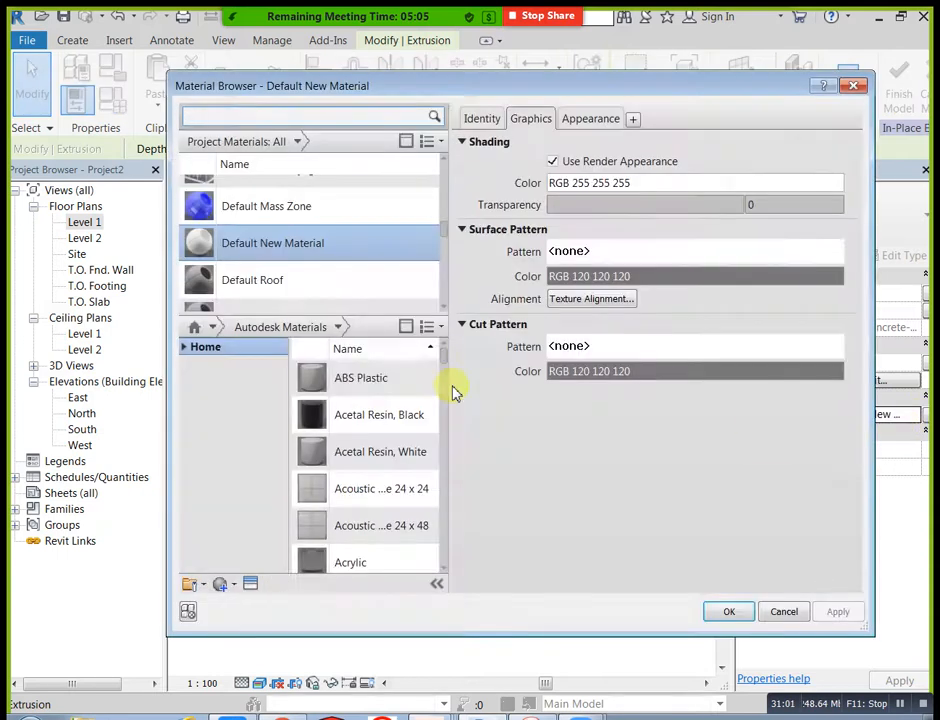
# Step: Assign the Render, Beige, Smooth material to the steps extrusion, with Use Render Appearance enabled
pyautogui.scroll(2, 440, 255)
pyautogui.scroll(3, 446, 230)
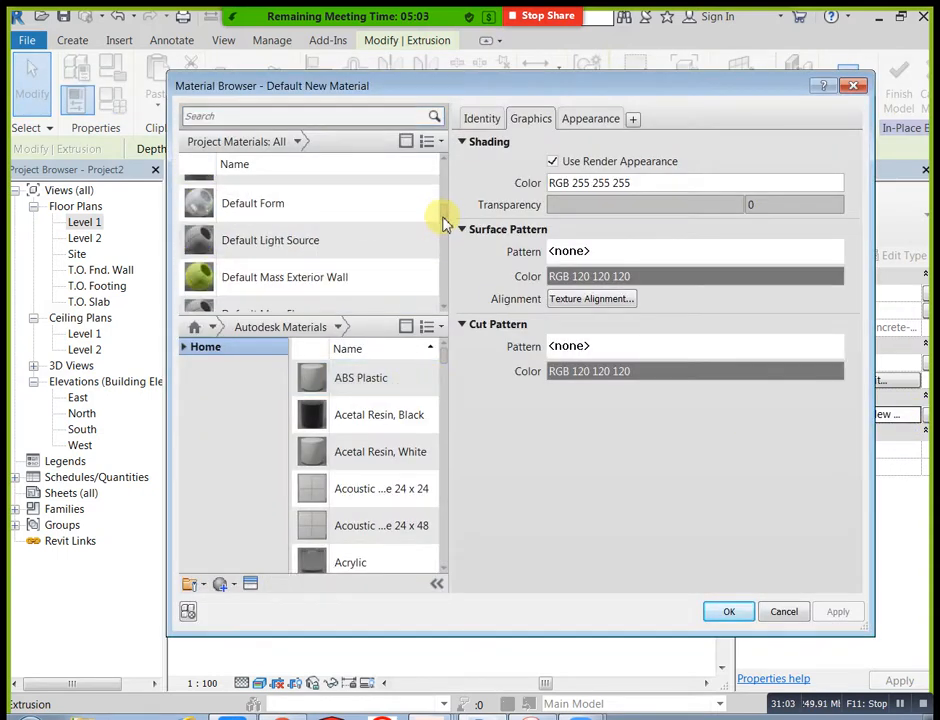
pyautogui.moveTo(446, 222); pyautogui.dragTo(449, 192)
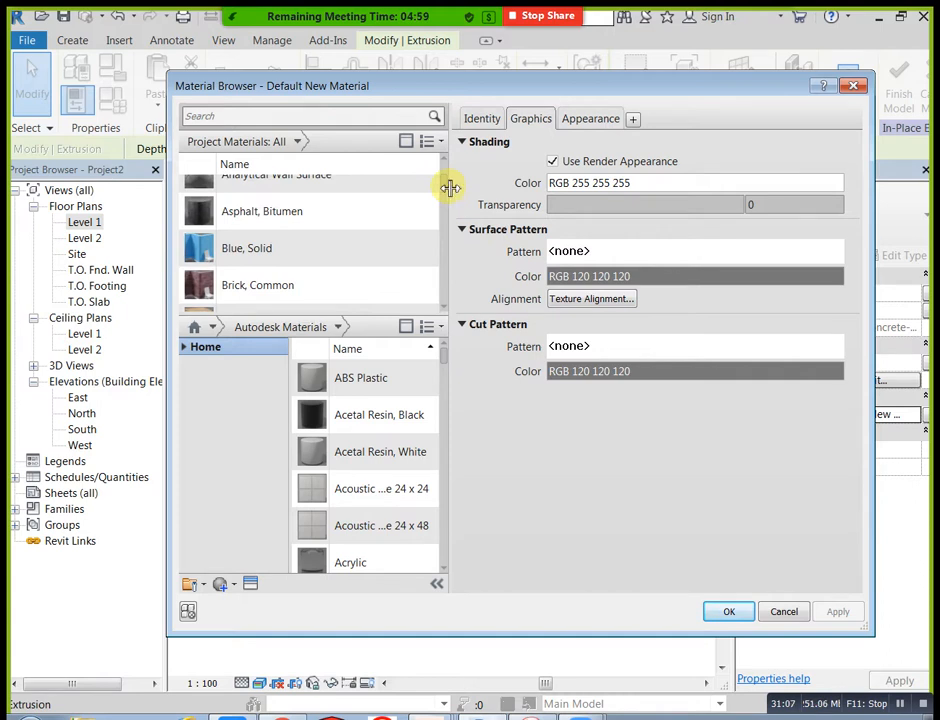
pyautogui.click(376, 258)
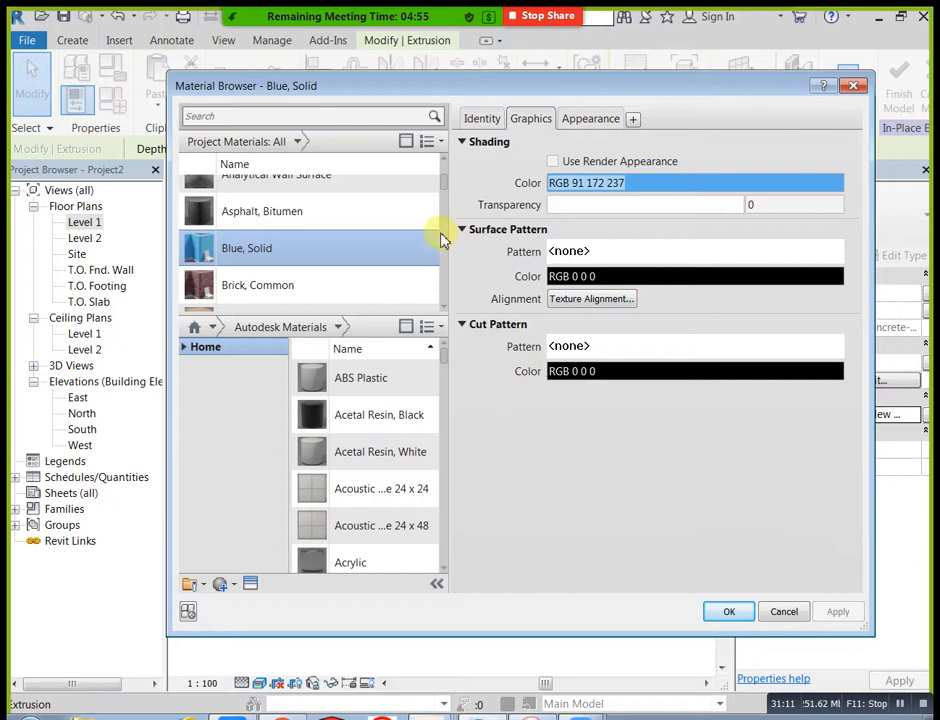
pyautogui.moveTo(446, 186); pyautogui.dragTo(447, 268)
pyautogui.click(392, 293)
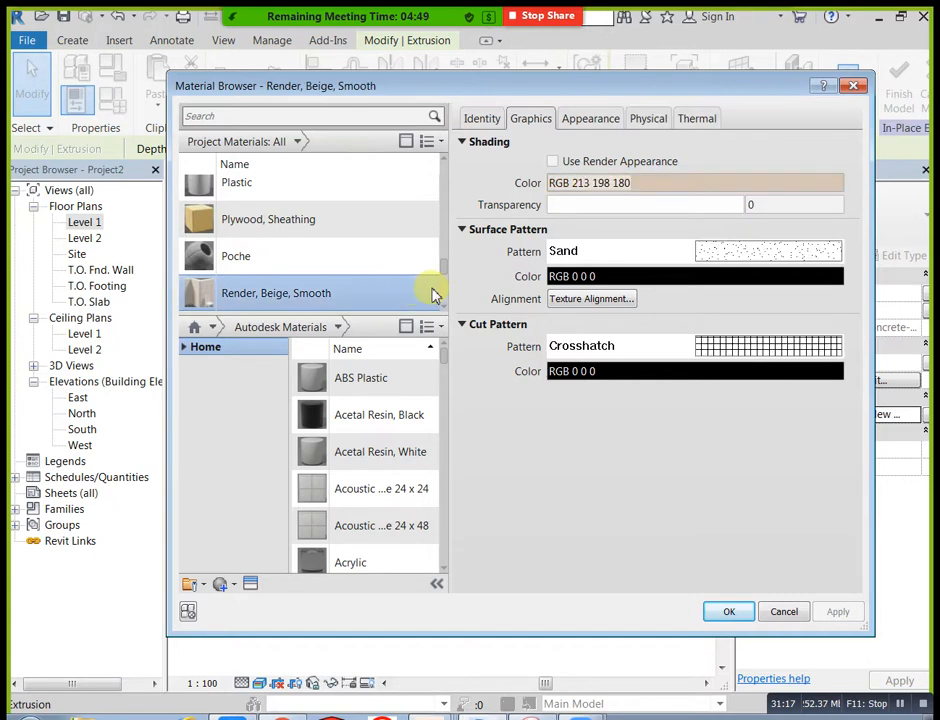
pyautogui.click(552, 161)
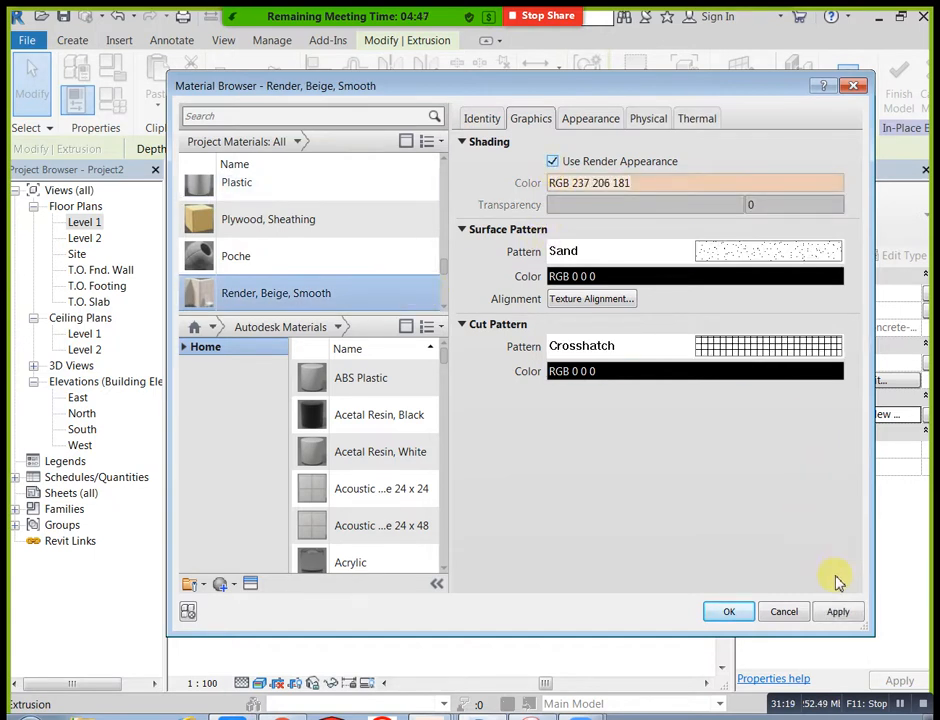
pyautogui.click(735, 613)
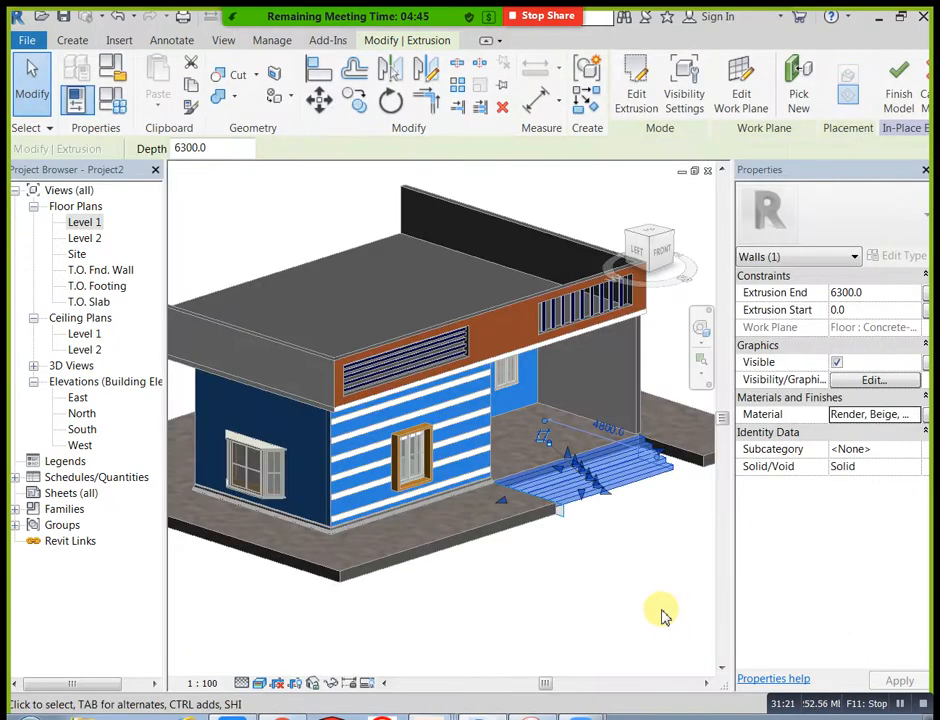
# Step: Inspect the beige entrance steps and finish their in-place model
pyautogui.click(664, 566)
pyautogui.scroll(3, 644, 533)
pyautogui.scroll(-2, 627, 518)
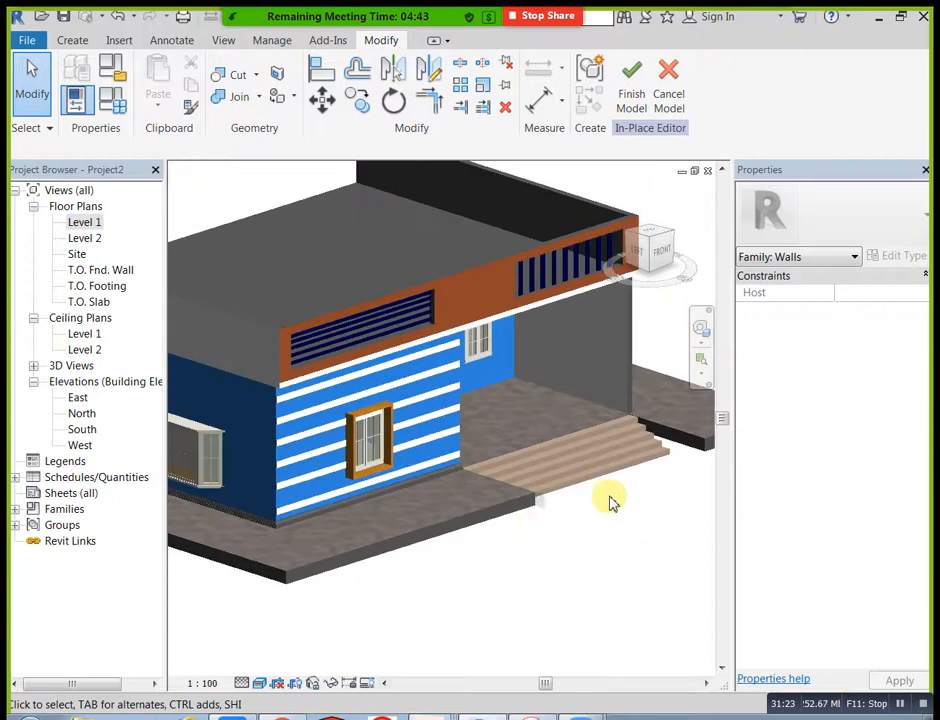
pyautogui.scroll(5, 428, 530)
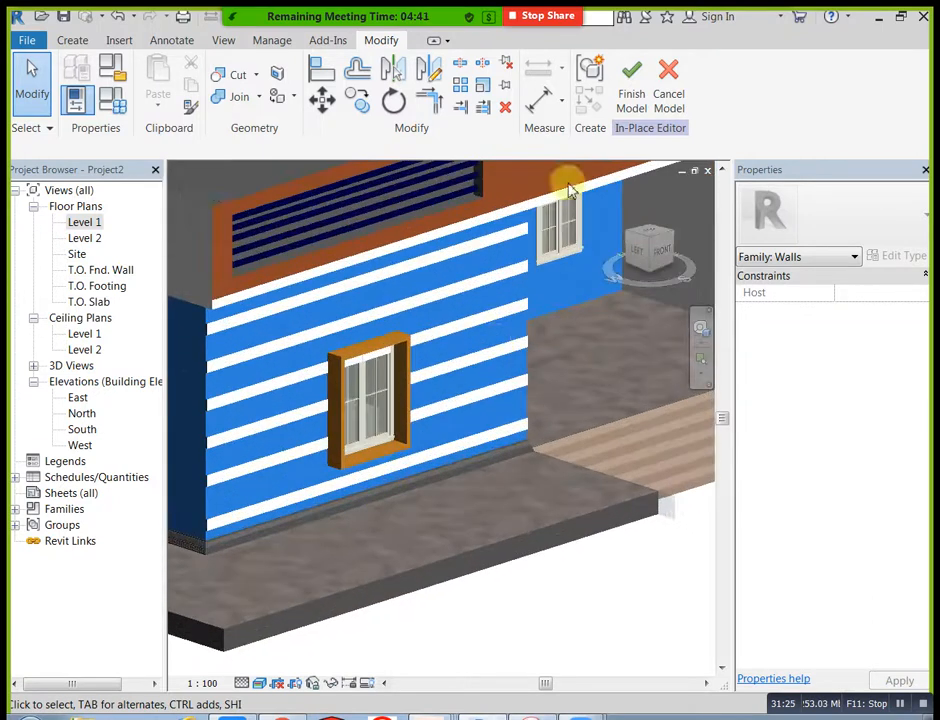
pyautogui.click(634, 84)
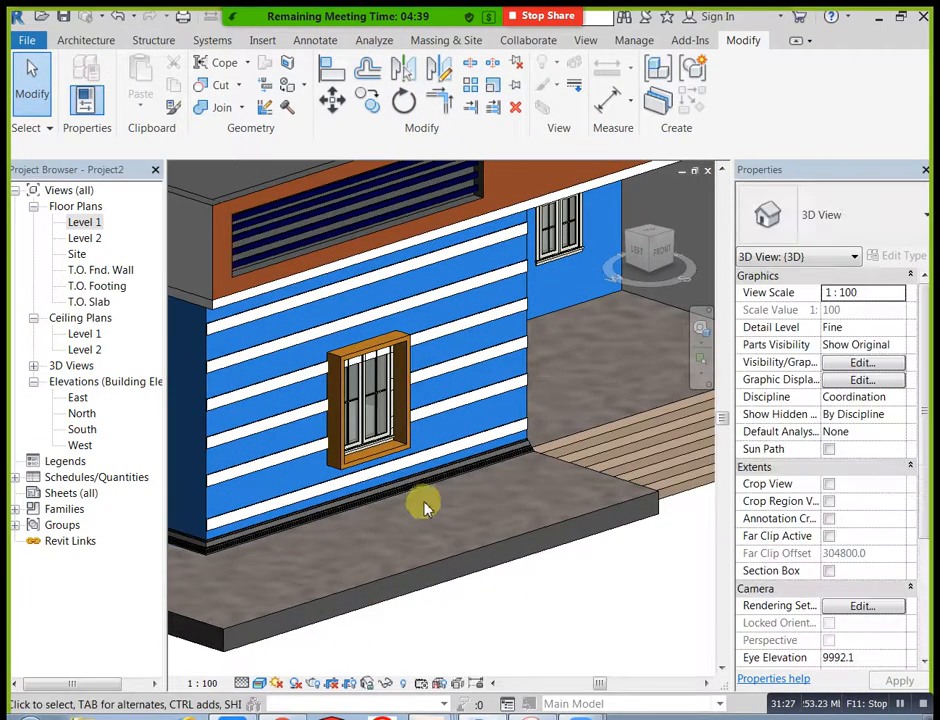
# Step: Edit the skirting sweep at the base of the striped wall in place and open its material selection
pyautogui.click(424, 490)
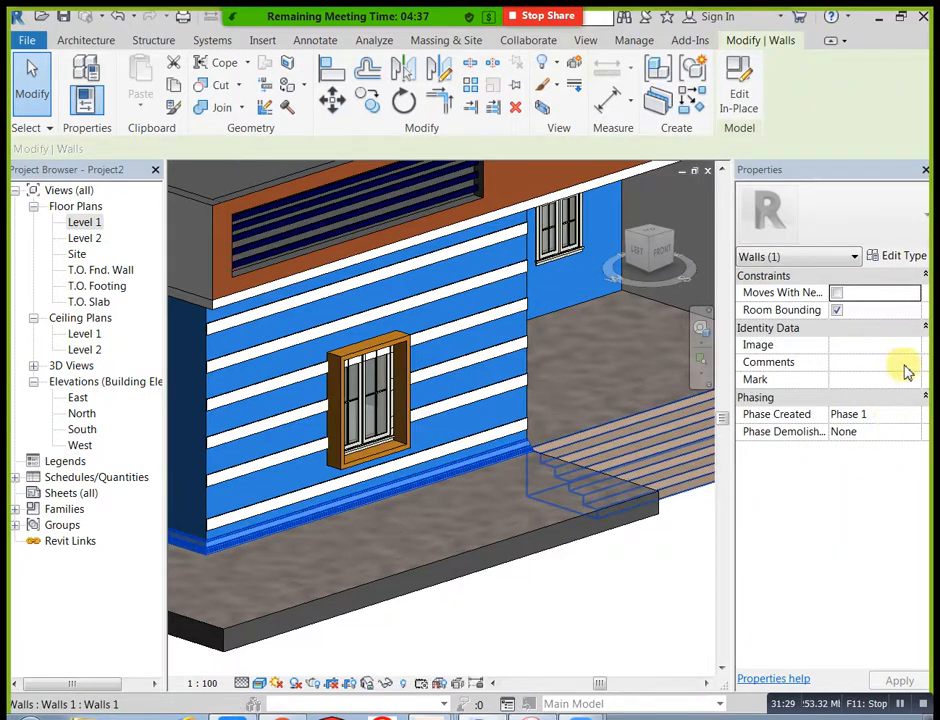
pyautogui.click(739, 84)
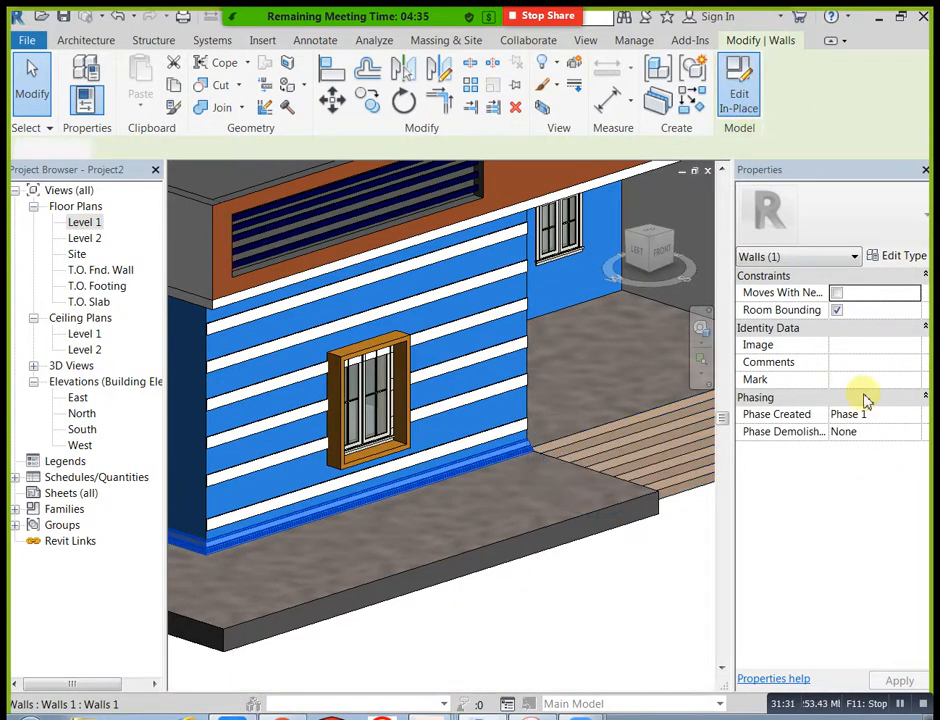
pyautogui.click(533, 448)
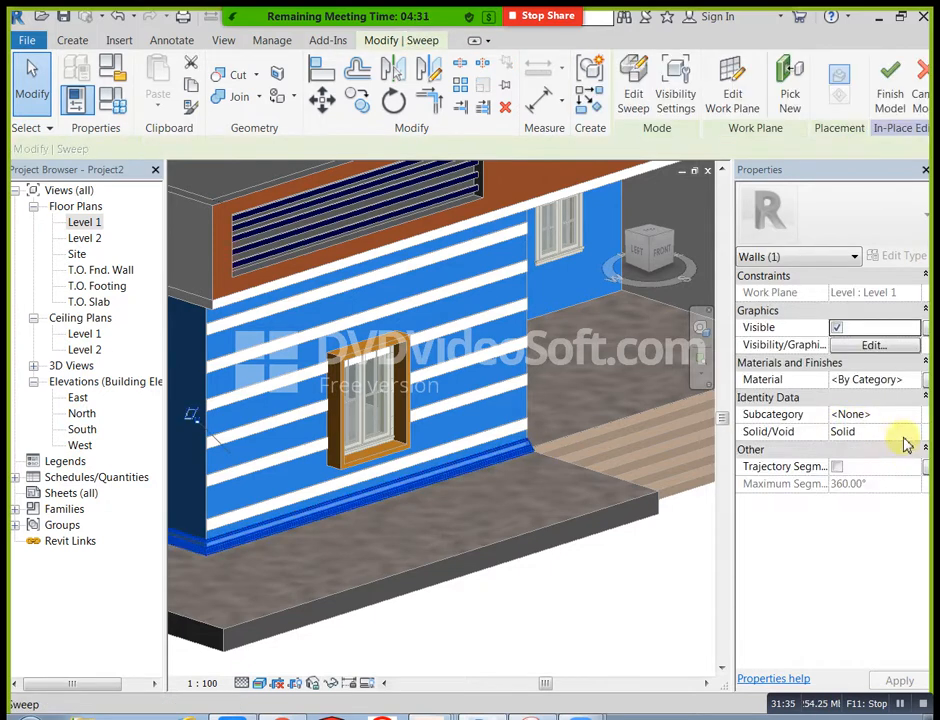
pyautogui.click(914, 416)
pyautogui.click(917, 381)
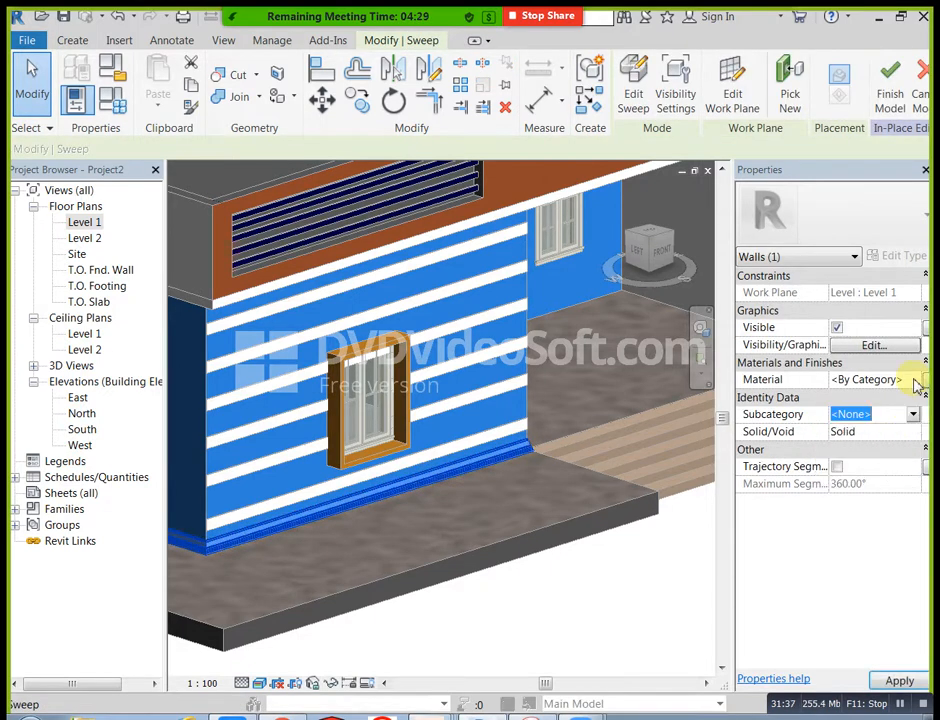
pyautogui.click(917, 381)
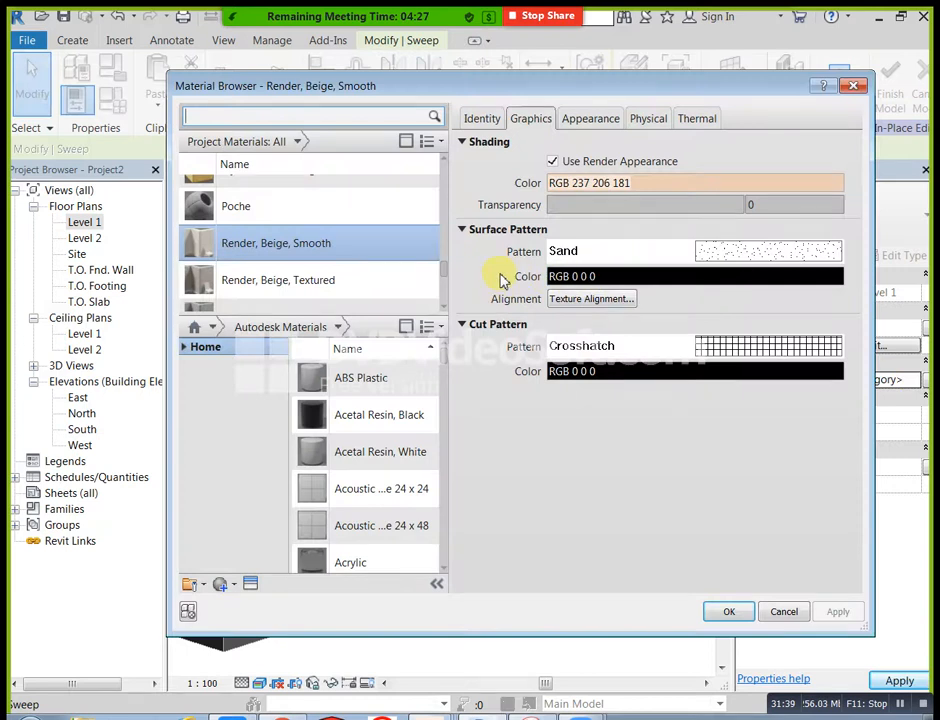
# Step: Assign the Render, Beige, Textured material with Use Render Appearance enabled to the skirting sweep and finish the in-place model
pyautogui.click(389, 282)
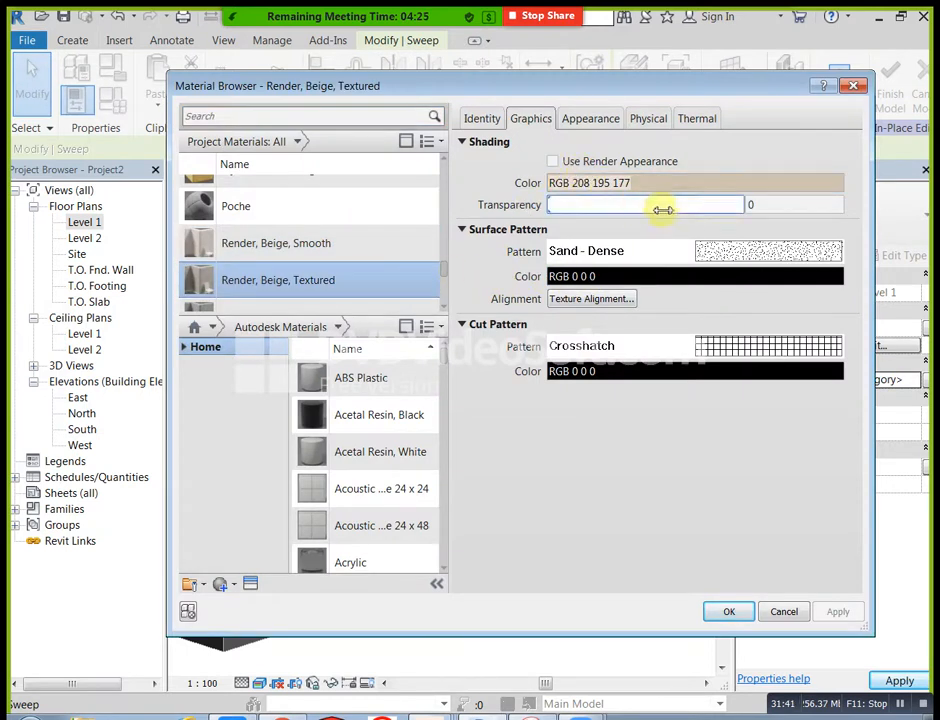
pyautogui.click(552, 161)
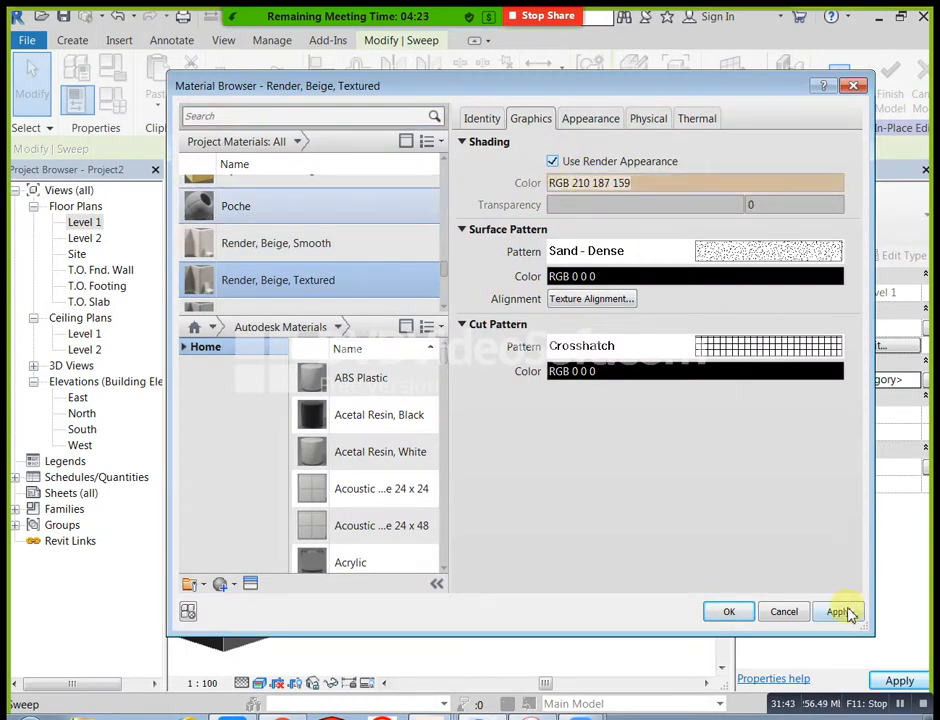
pyautogui.click(729, 612)
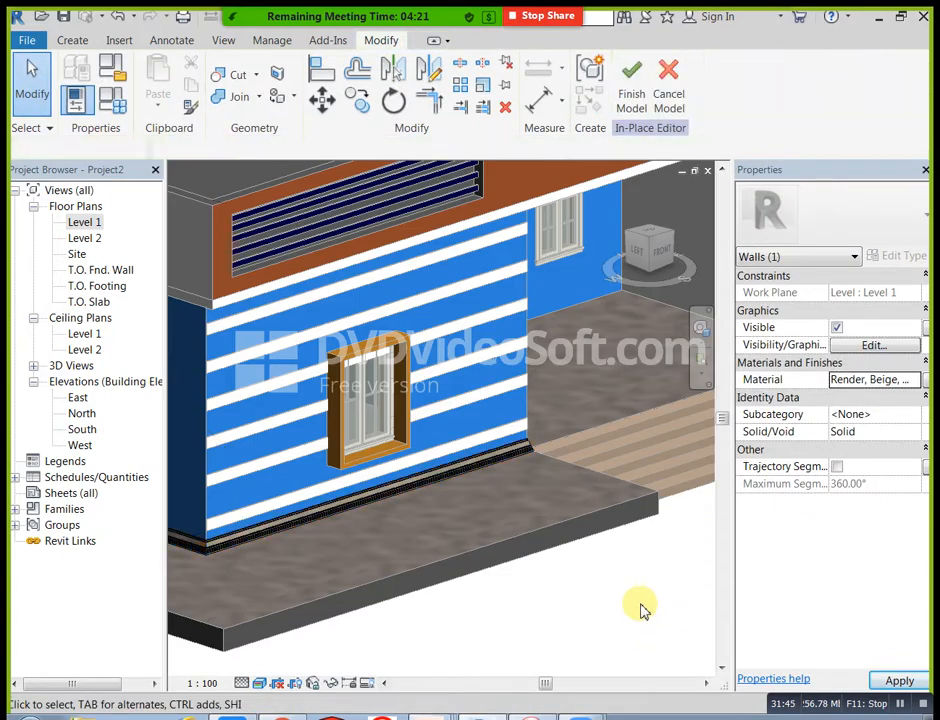
pyautogui.click(643, 610)
pyautogui.click(631, 84)
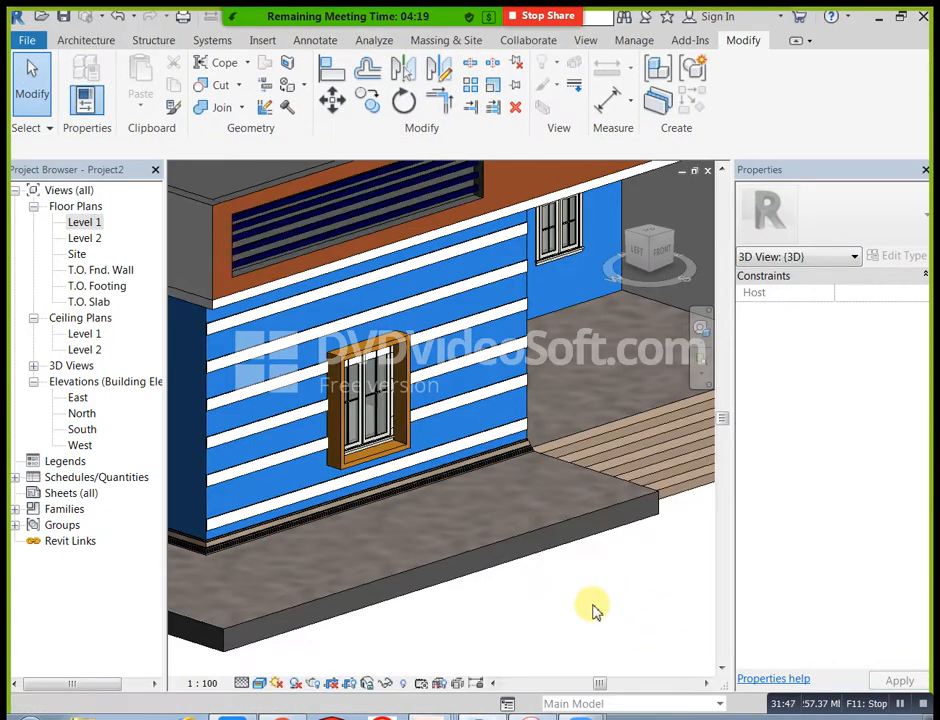
# Step: Preview the whole building from its front corner in the Ray Trace visual style, including the beige steps and skirting, and close the preview
pyautogui.scroll(-5, 489, 571)
pyautogui.keyDown('shift'); pyautogui.moveTo(489, 556); pyautogui.dragTo(570, 566, button='middle'); pyautogui.keyUp('shift')
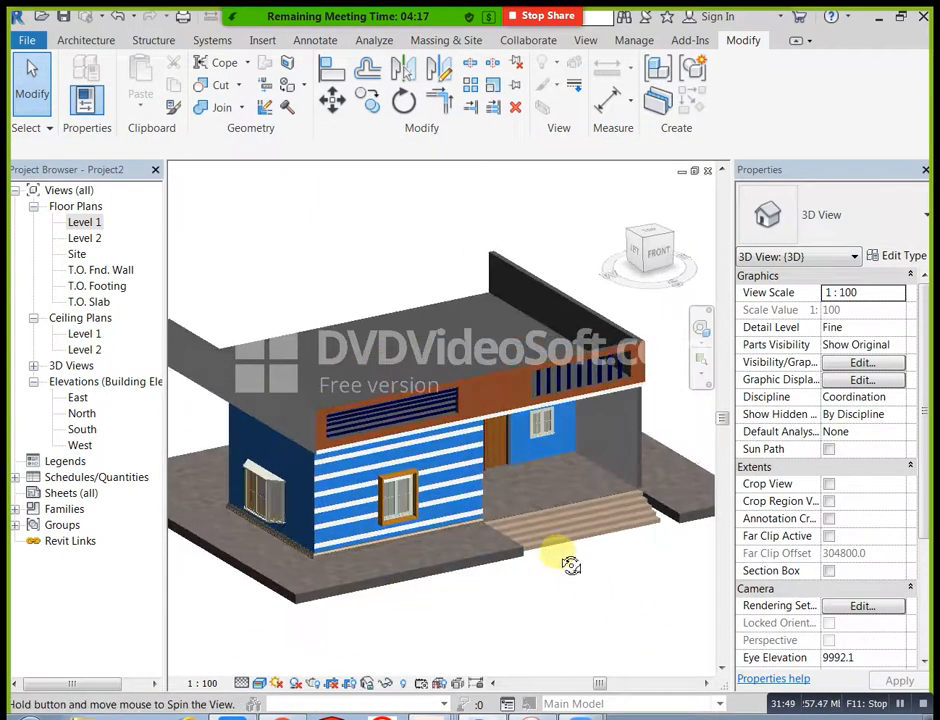
pyautogui.scroll(1, 376, 453)
pyautogui.scroll(-1, 360, 466)
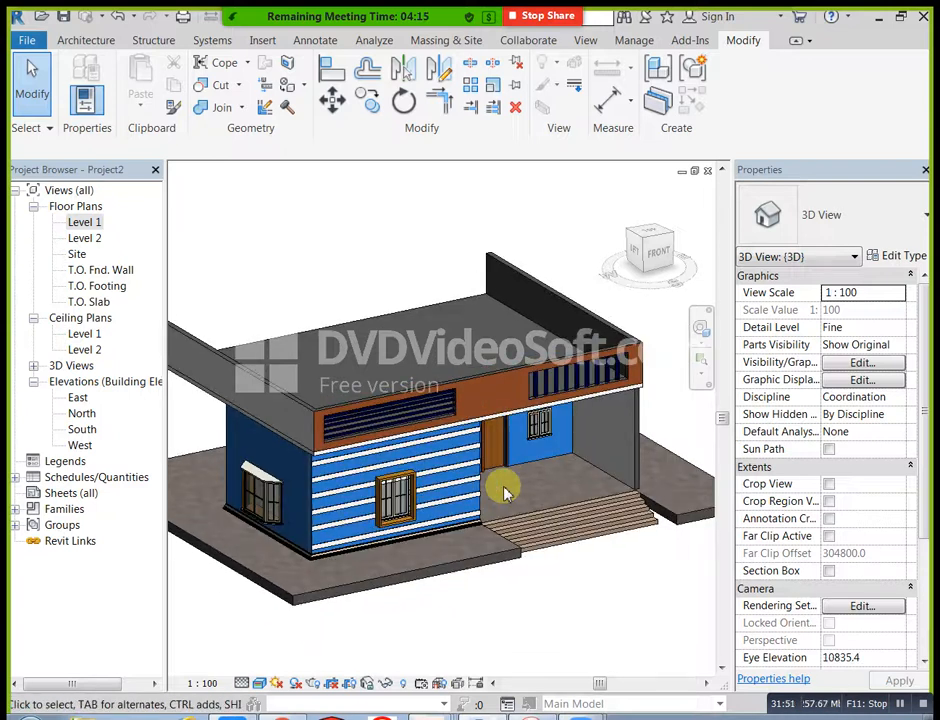
pyautogui.keyDown('shift'); pyautogui.moveTo(537, 489); pyautogui.dragTo(537, 515, button='middle'); pyautogui.keyUp('shift')
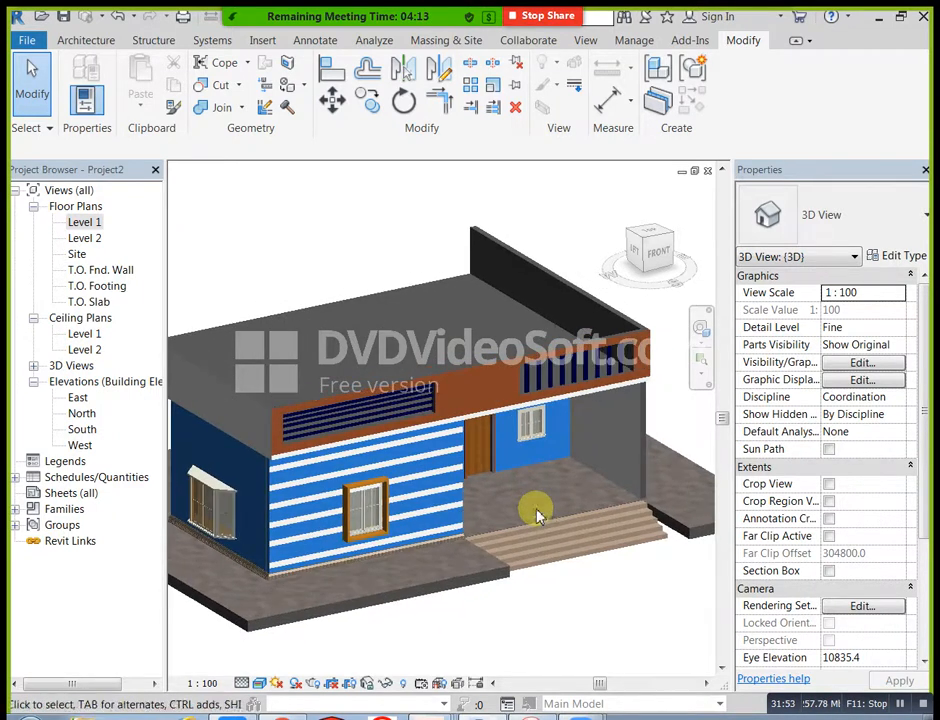
pyautogui.scroll(1, 445, 534)
pyautogui.moveTo(479, 546)
pyautogui.mouseDown(button='middle')
pyautogui.moveTo(499, 555)
pyautogui.moveTo(497, 544)
pyautogui.mouseUp(button='middle')
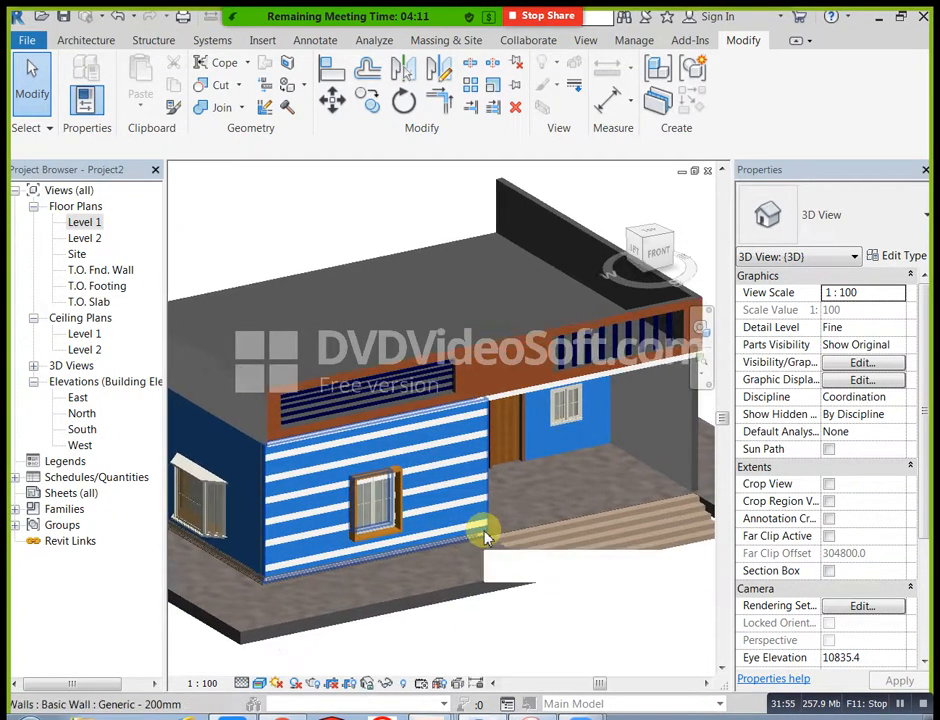
pyautogui.click(259, 684)
pyautogui.click(268, 644)
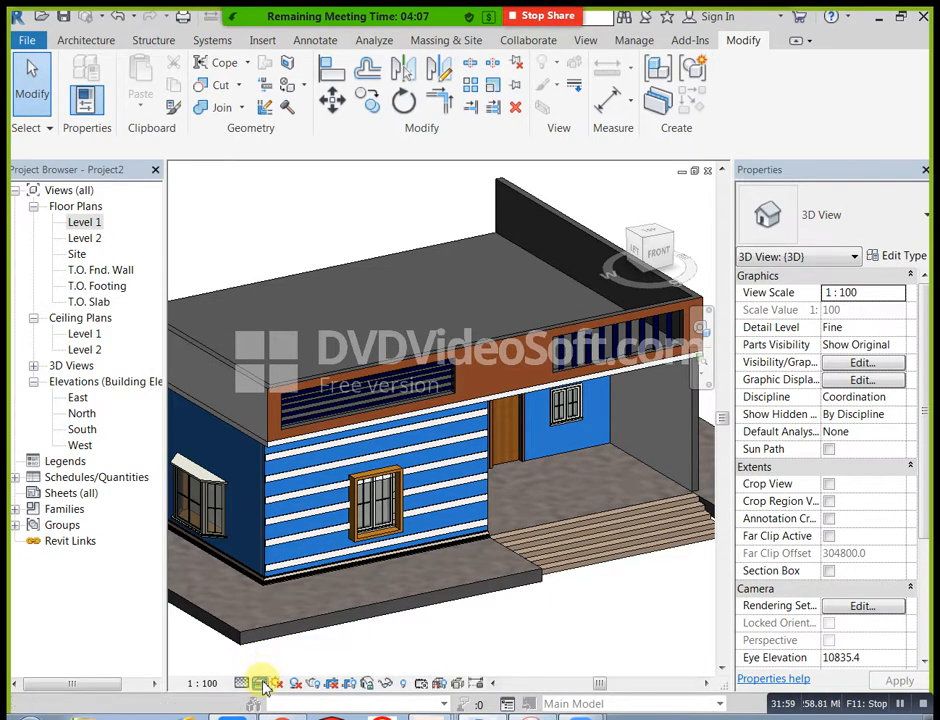
pyautogui.click(261, 684)
pyautogui.click(262, 663)
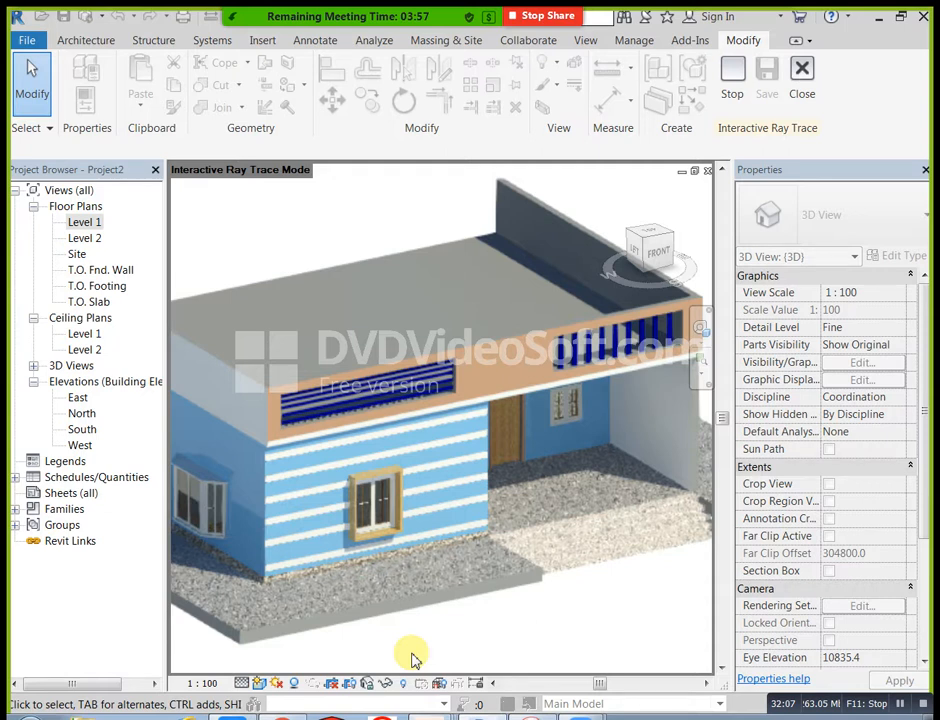
pyautogui.click(793, 104)
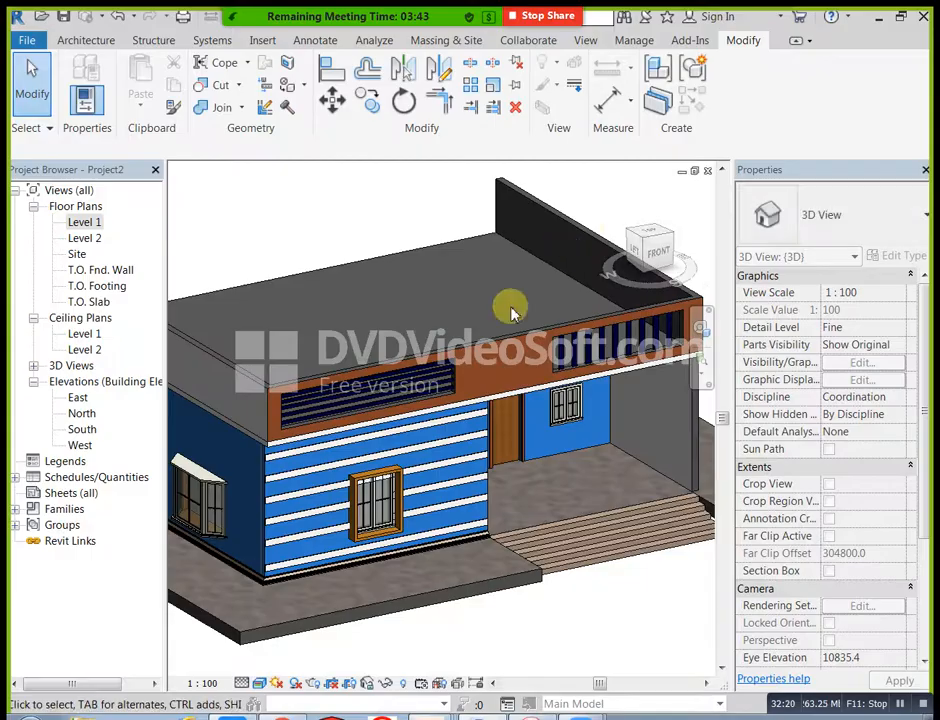
# Step: Switch to the file explorer and browse drive D: through the hamstech folder to the revit folder of the office project
pyautogui.click(880, 16)
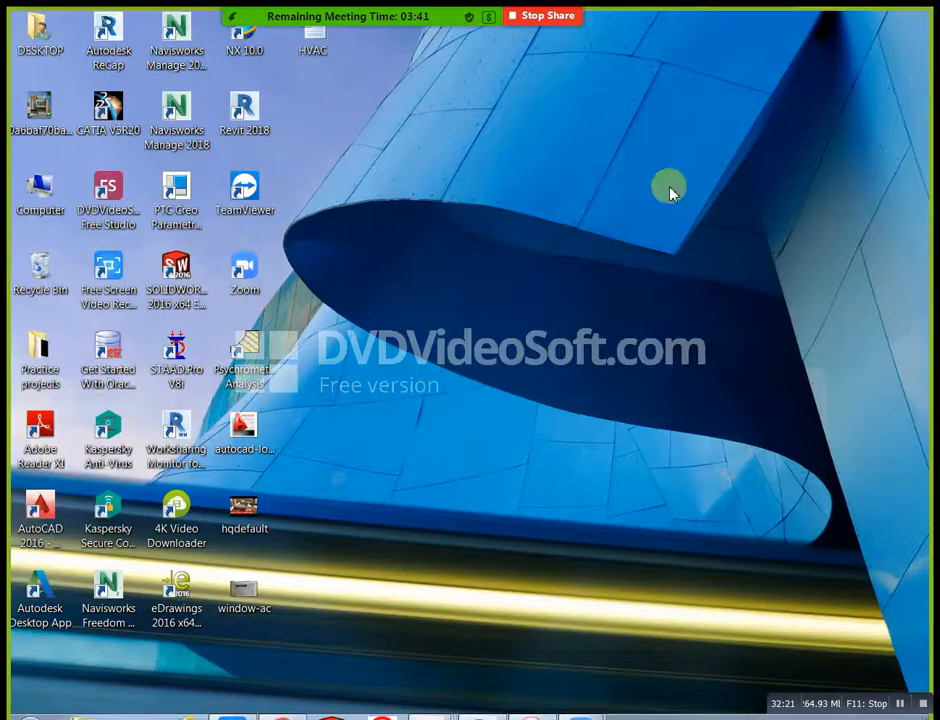
pyautogui.doubleClick(47, 213)
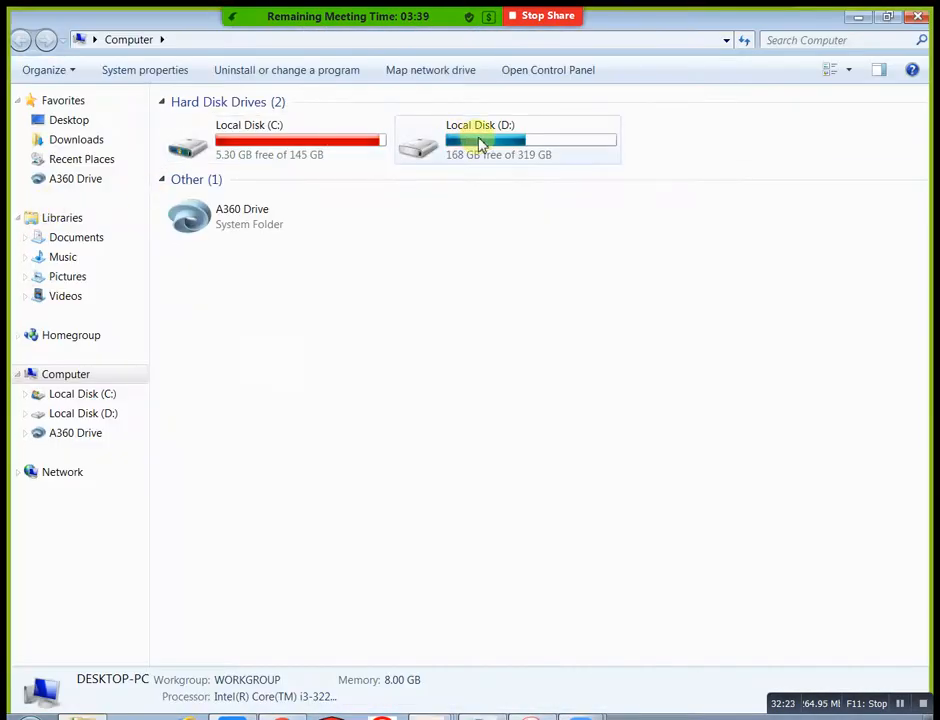
pyautogui.doubleClick(480, 143)
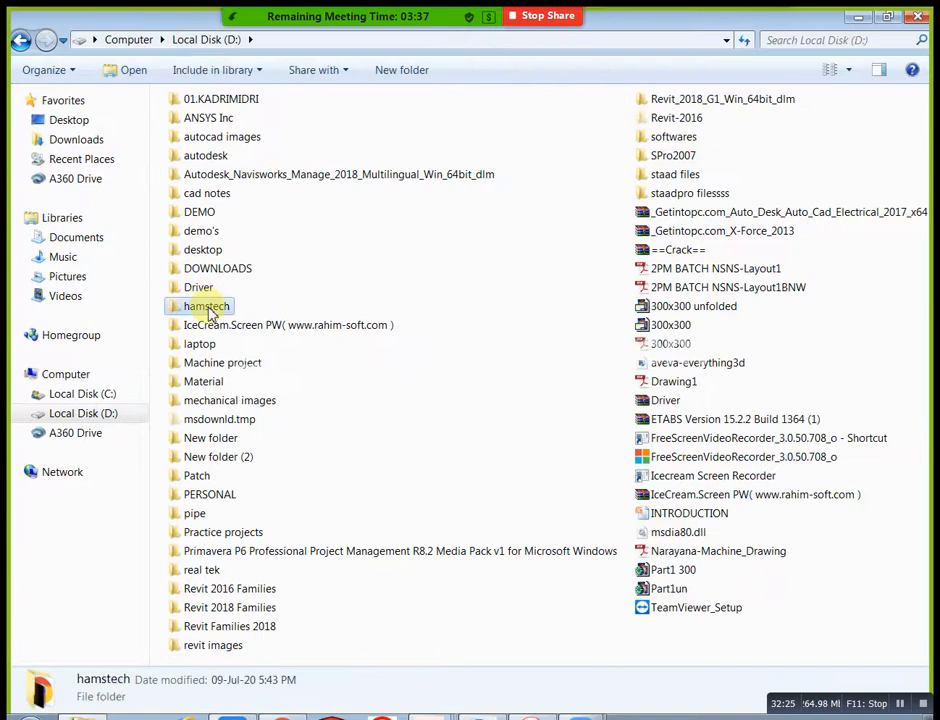
pyautogui.doubleClick(206, 307)
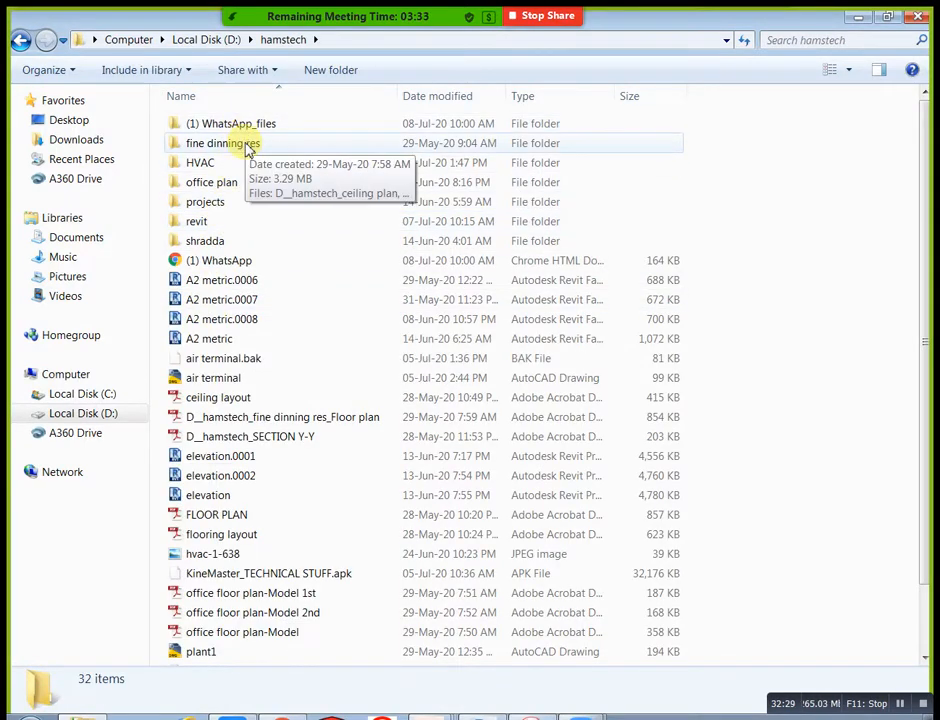
pyautogui.doubleClick(226, 241)
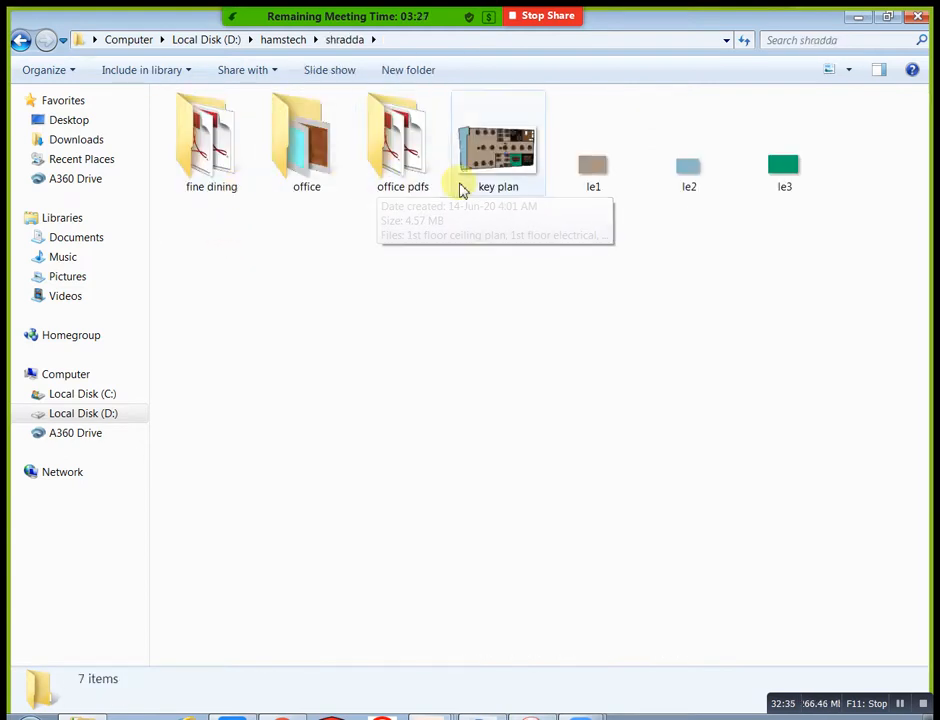
pyautogui.doubleClick(322, 199)
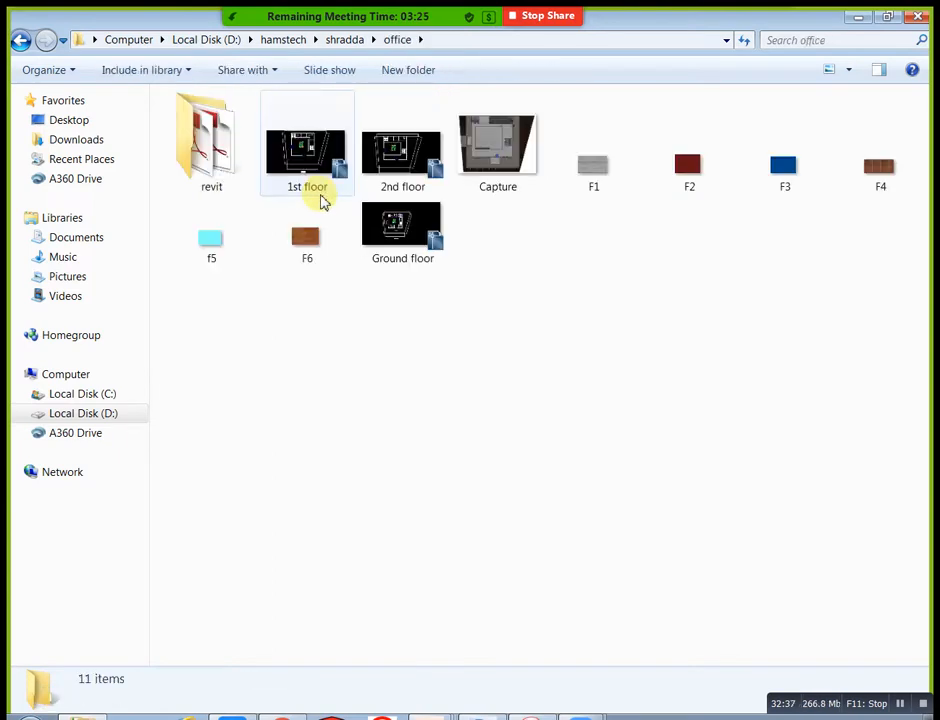
pyautogui.doubleClick(233, 185)
# Step: Open the project file Project2(Recovery).0001 from the revit folder and switch to Revit
pyautogui.scroll(-3, 294, 283)
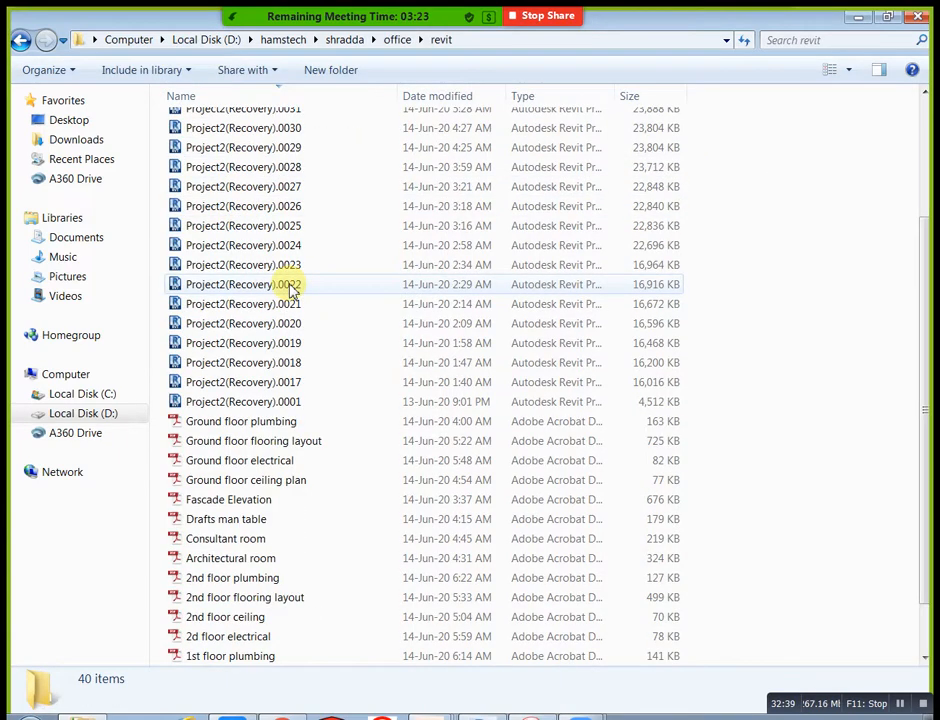
pyautogui.click(287, 404)
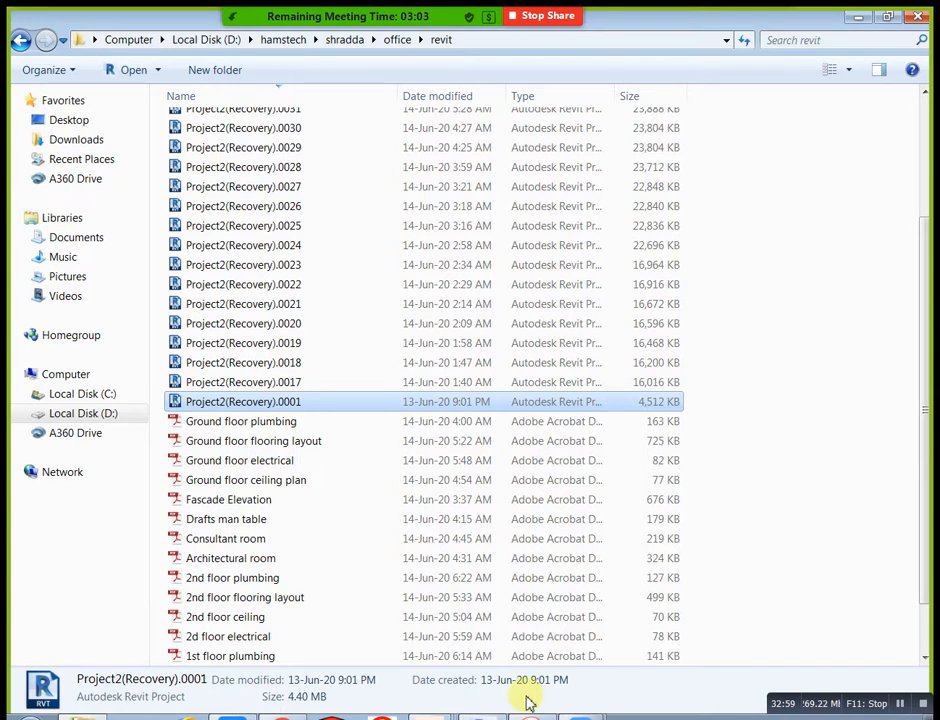
pyautogui.click(492, 716)
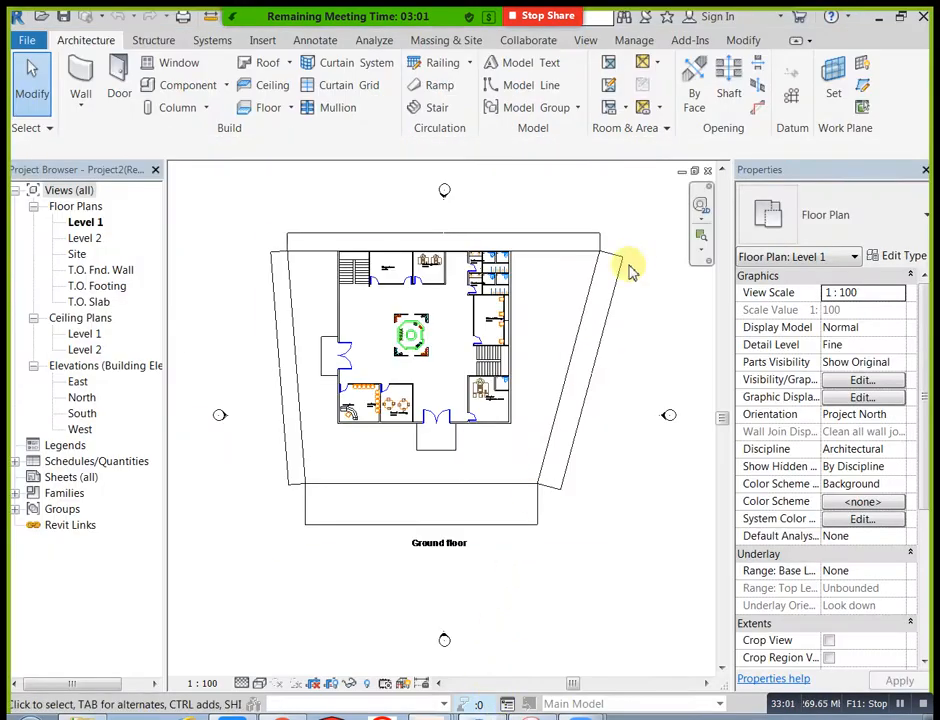
# Step: Open the project's default 3D view with Fine detail level and the Realistic visual style, and look for the model
pyautogui.moveTo(447, 49)
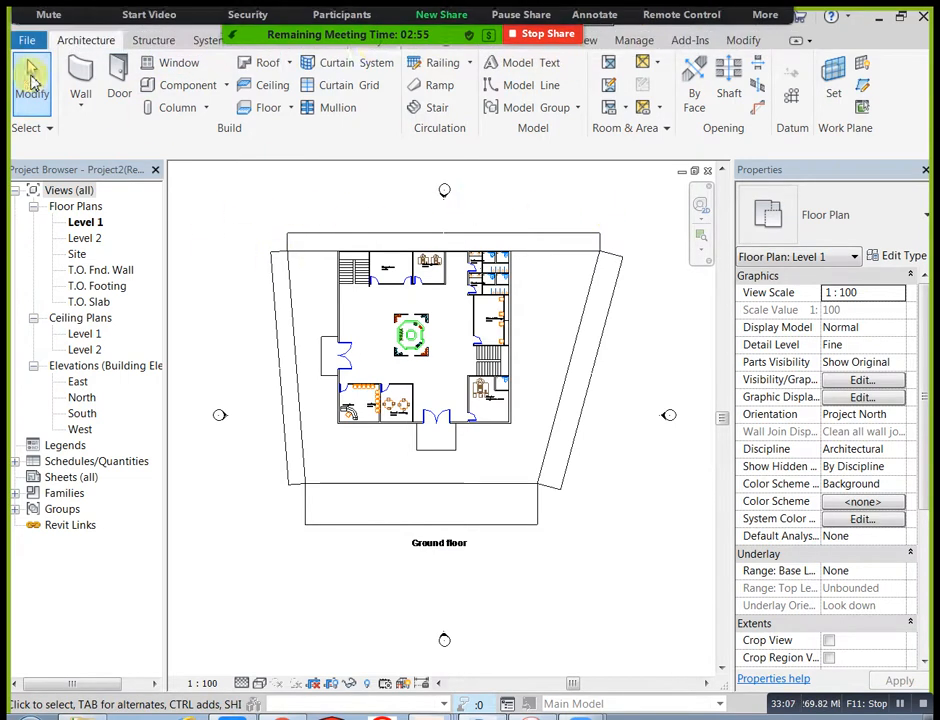
pyautogui.click(583, 40)
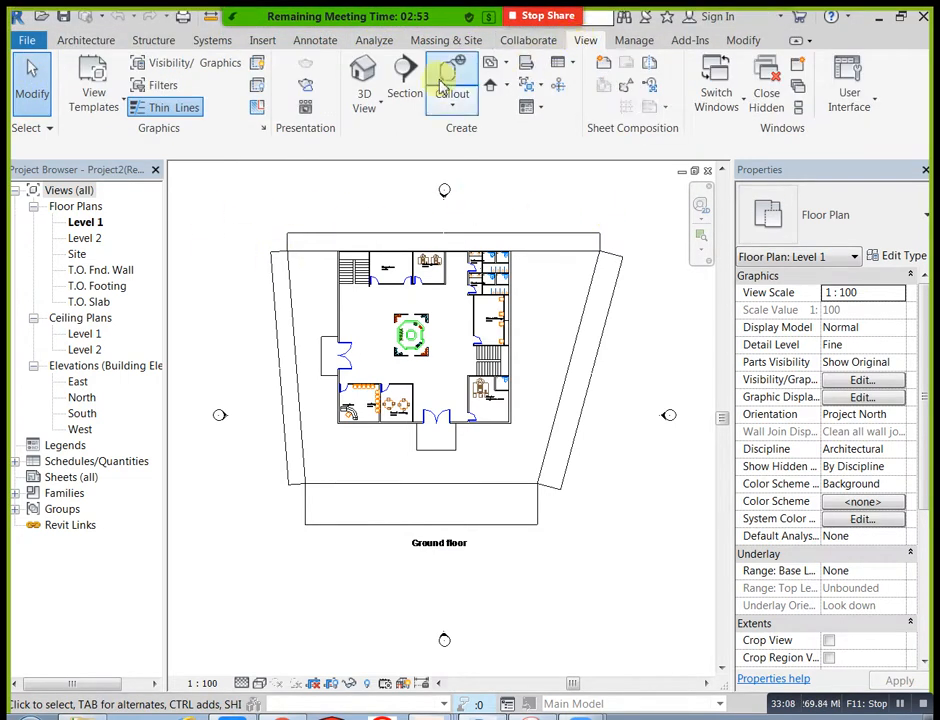
pyautogui.click(366, 80)
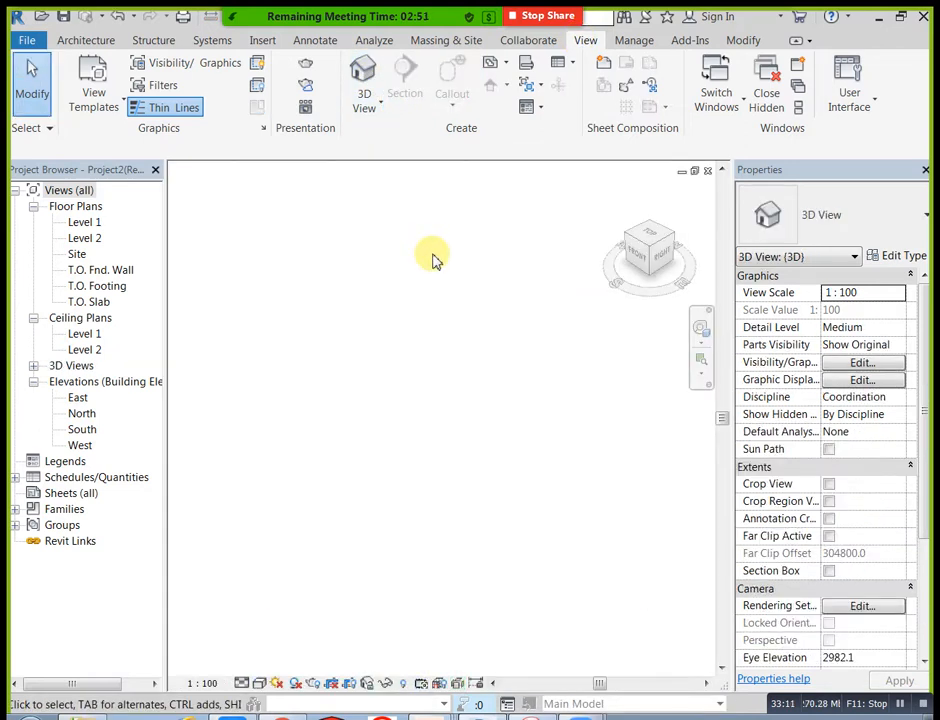
pyautogui.click(243, 684)
pyautogui.click(257, 667)
pyautogui.click(259, 683)
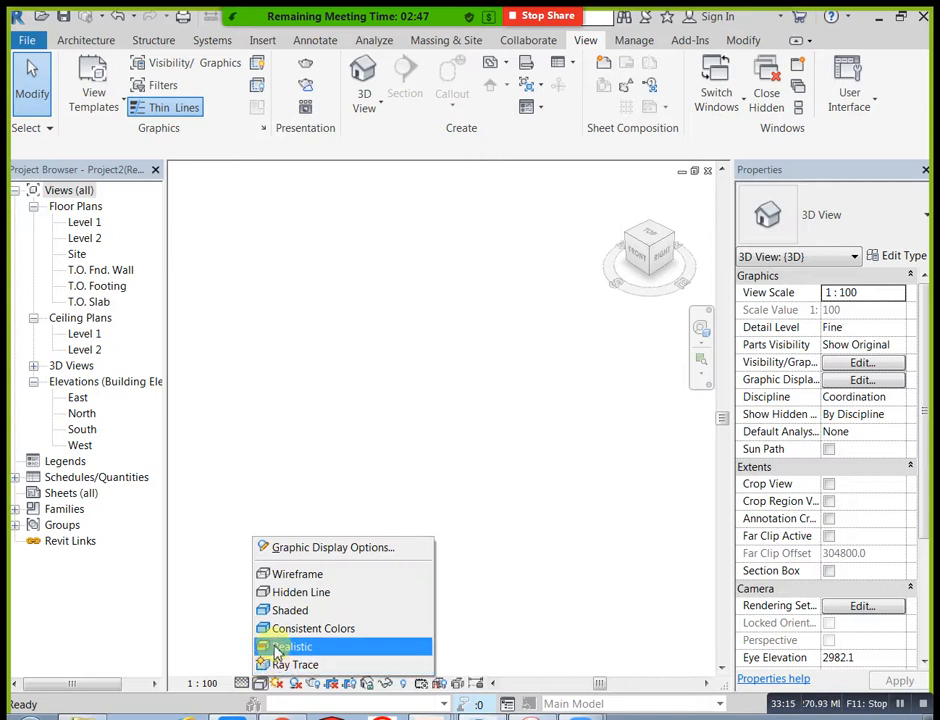
pyautogui.click(277, 648)
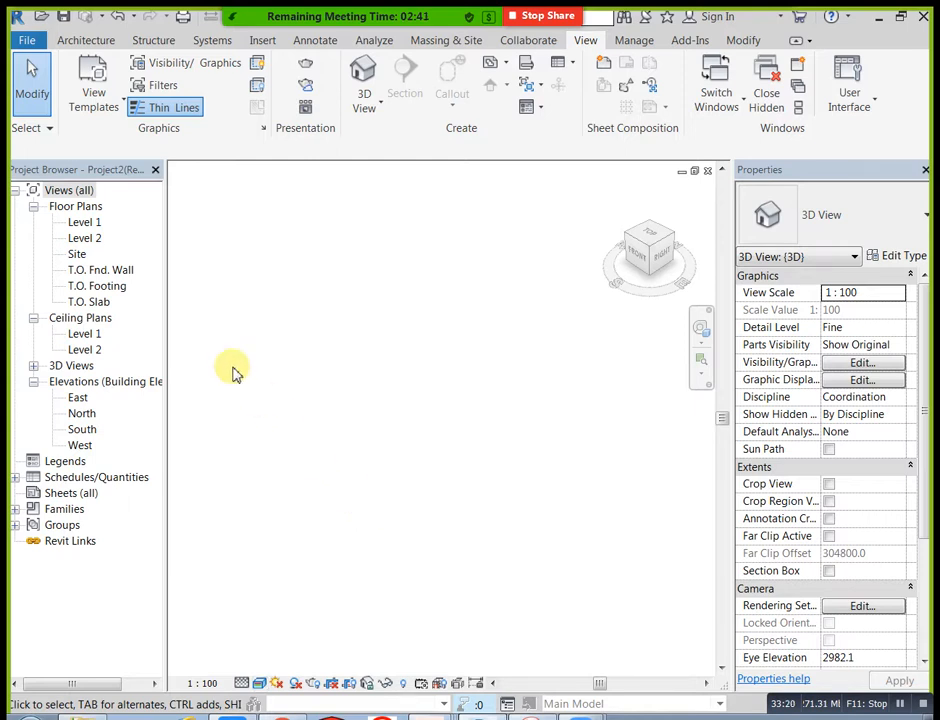
pyautogui.moveTo(514, 243); pyautogui.dragTo(498, 287, button='middle')
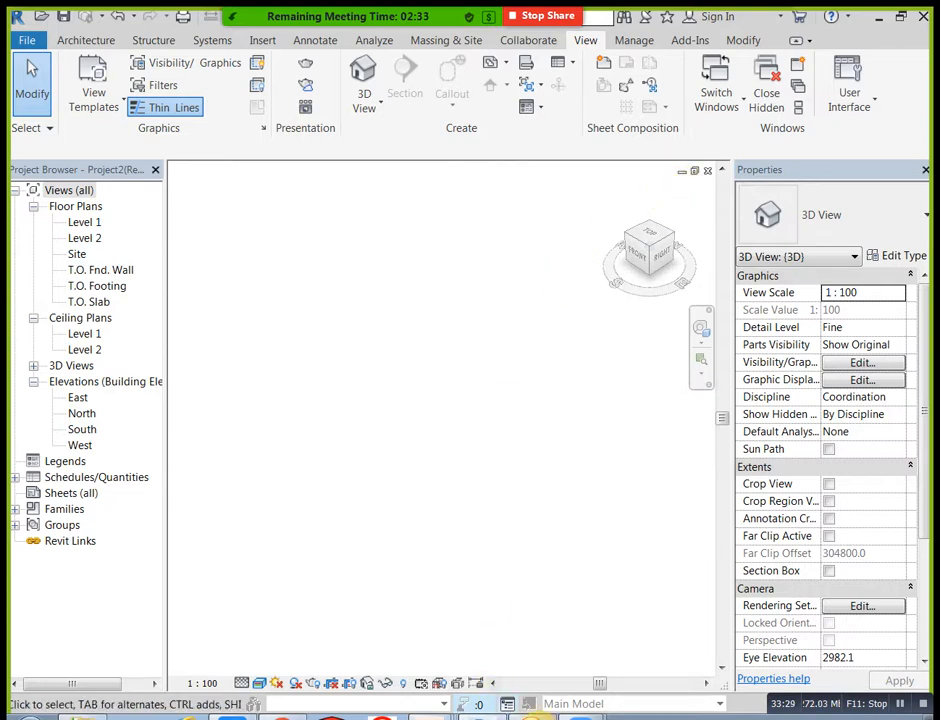
# Step: Return to the file explorer, open the project file Project2(Recovery) from the revit folder, and switch back to Revit
pyautogui.hotkey('alt', 'Tab')
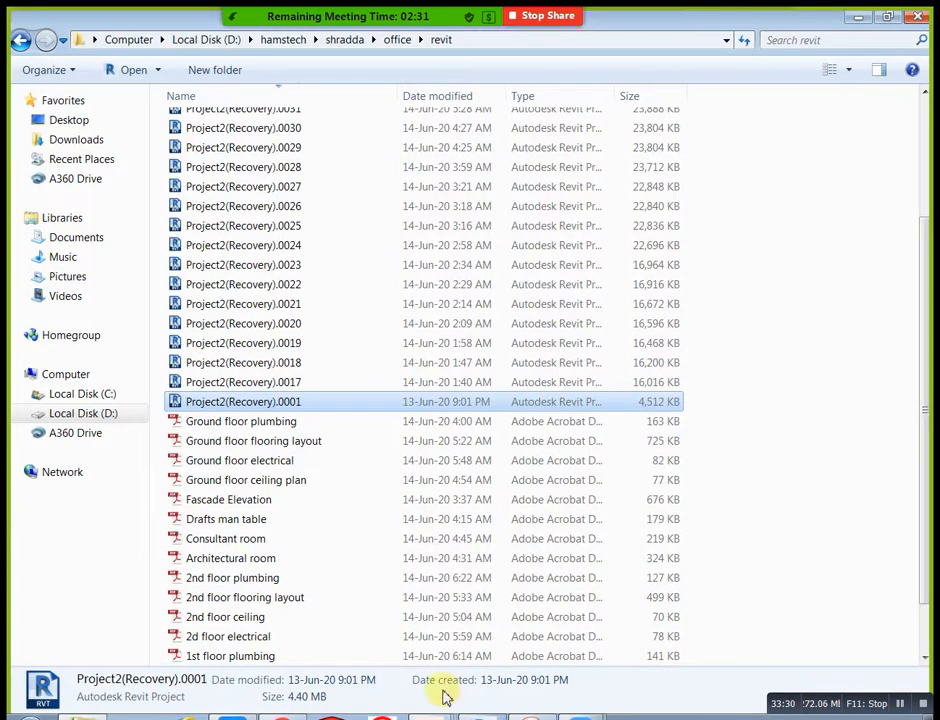
pyautogui.scroll(3, 262, 394)
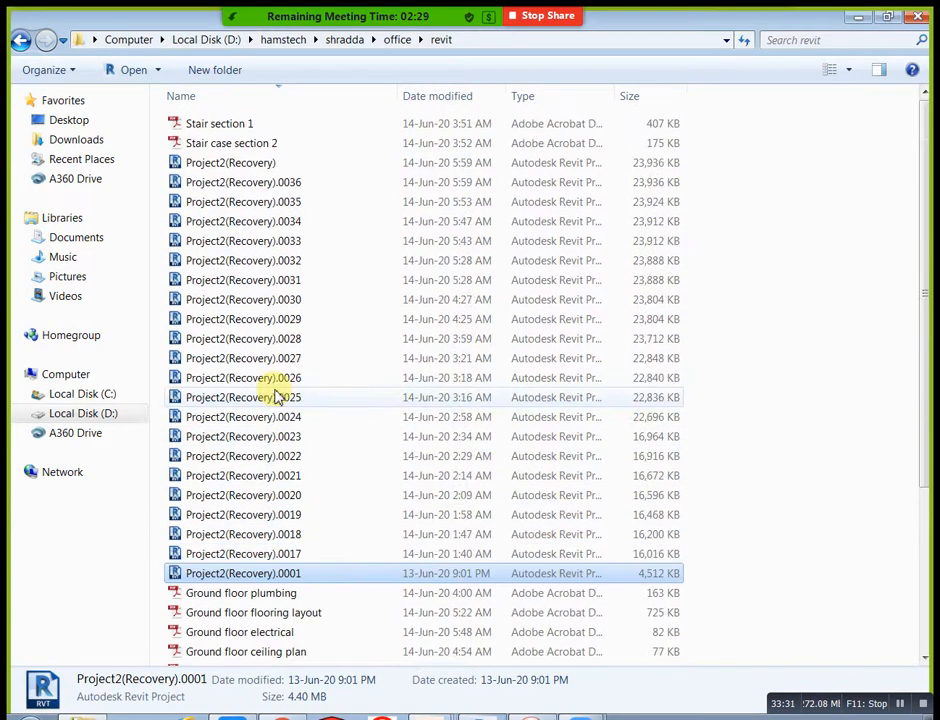
pyautogui.click(266, 168)
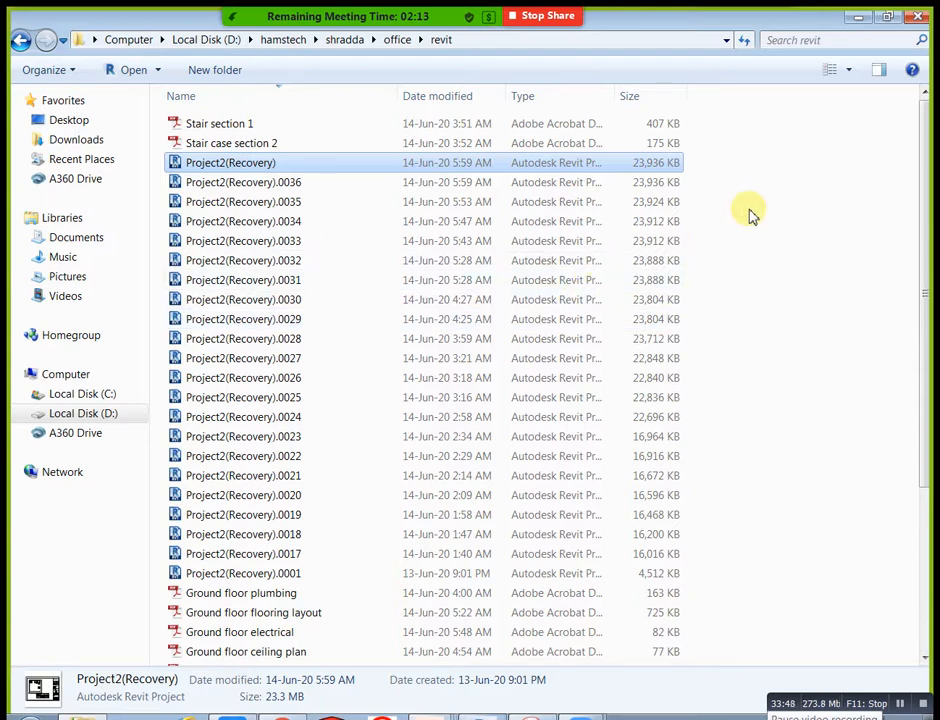
pyautogui.click(478, 716)
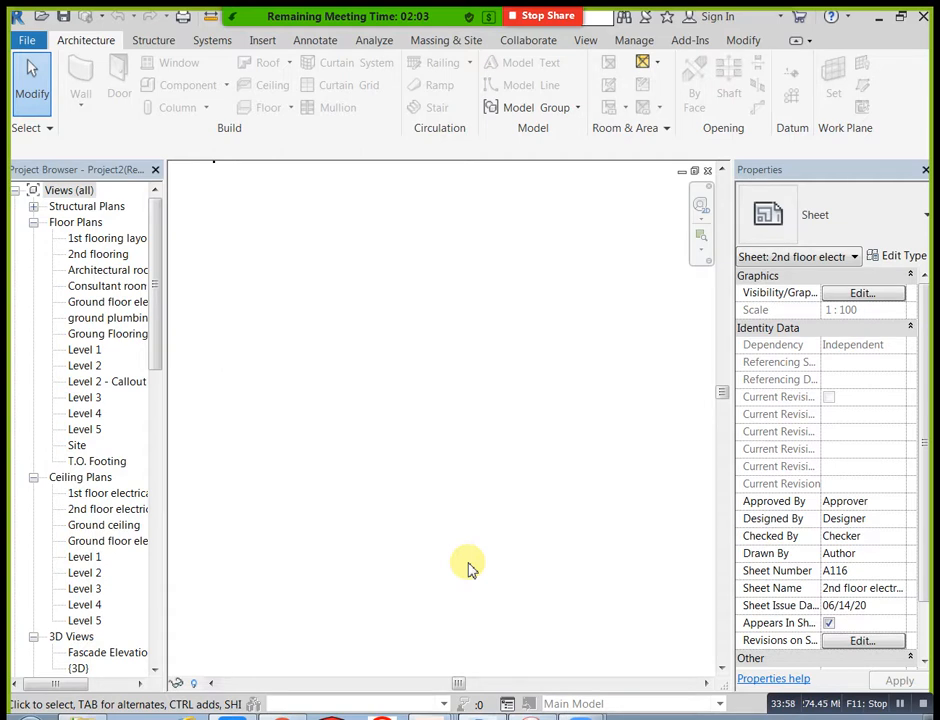
# Step: Look over the 2nd floor electrical sheet and select the 1st flooring layout floor plan among the project's views
pyautogui.scroll(-2, 472, 546)
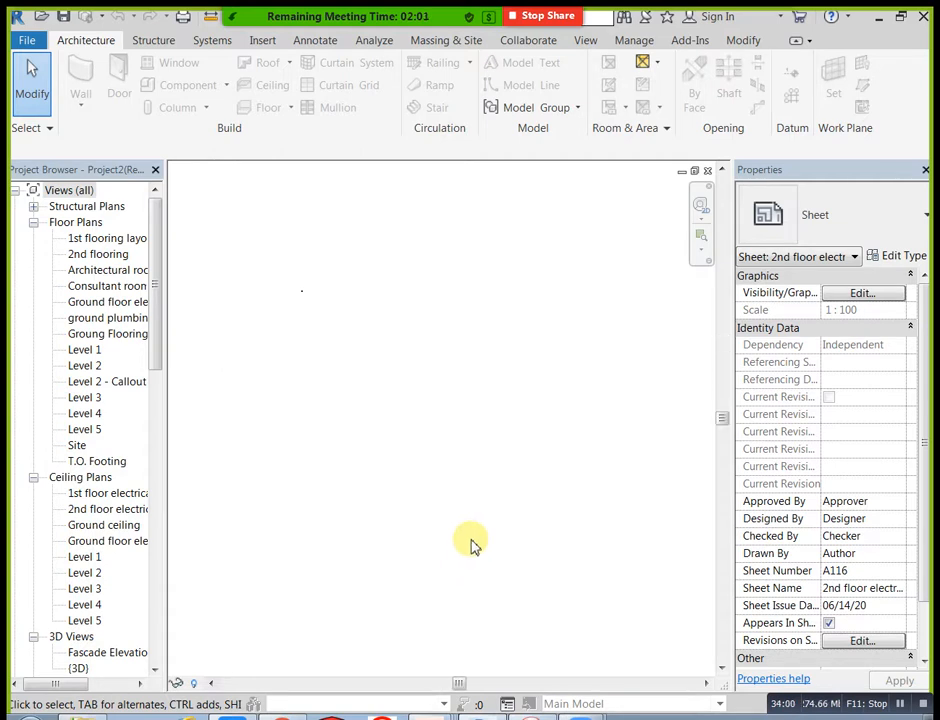
pyautogui.click(105, 240)
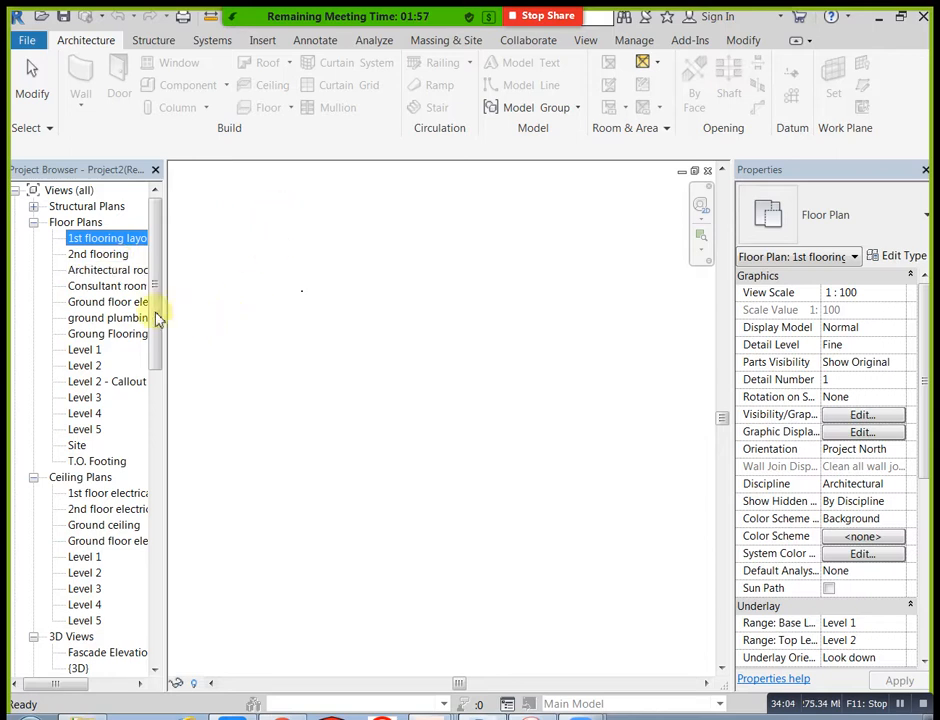
pyautogui.moveTo(158, 315); pyautogui.dragTo(174, 279)
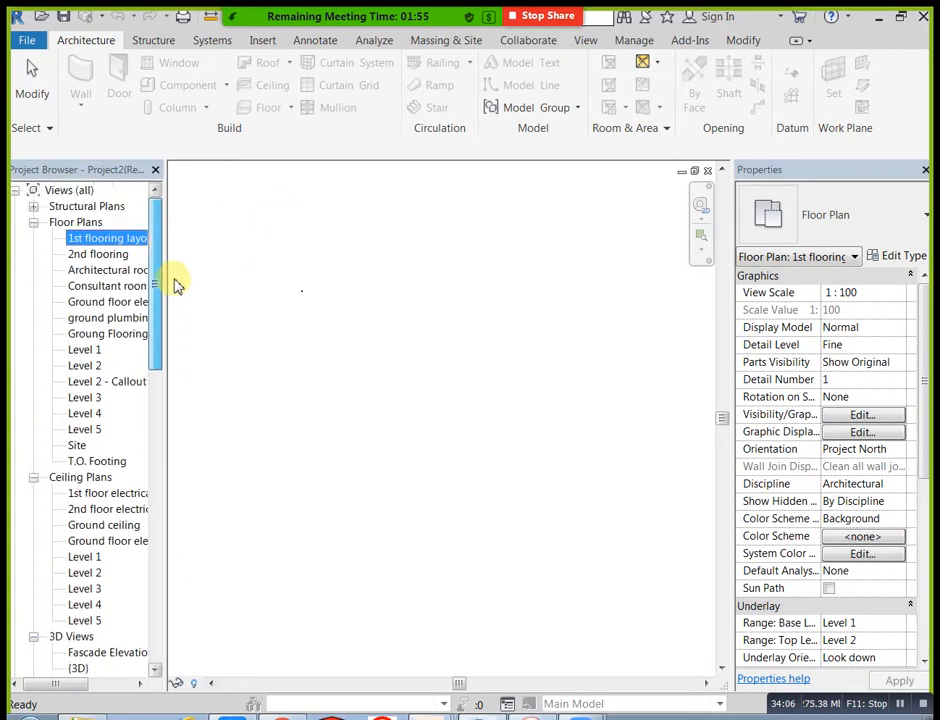
pyautogui.click(96, 27)
pyautogui.moveTo(38, 30); pyautogui.dragTo(212, 690)
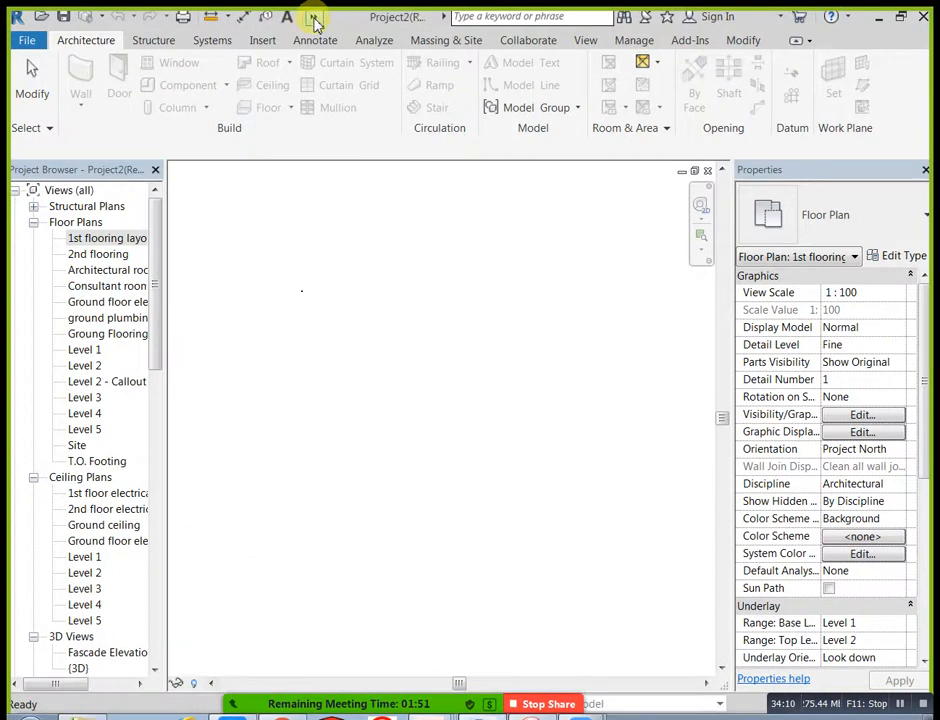
# Step: Switch to the {3D} view of Project2(Recovery).0001 and on to its Level 1 floor plan
pyautogui.click(313, 18)
pyautogui.click(448, 42)
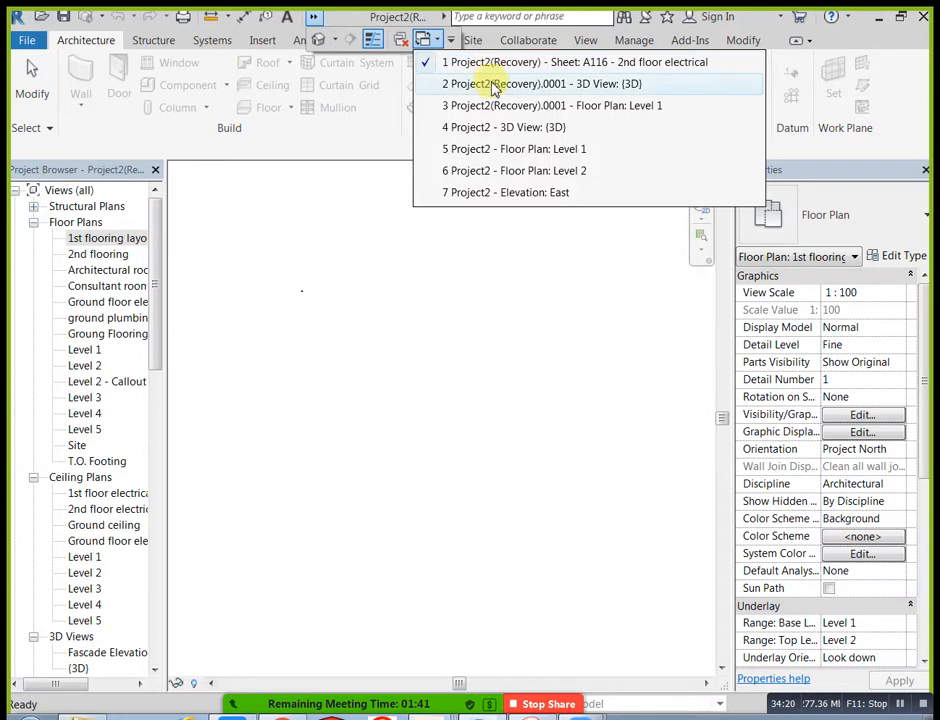
pyautogui.click(488, 84)
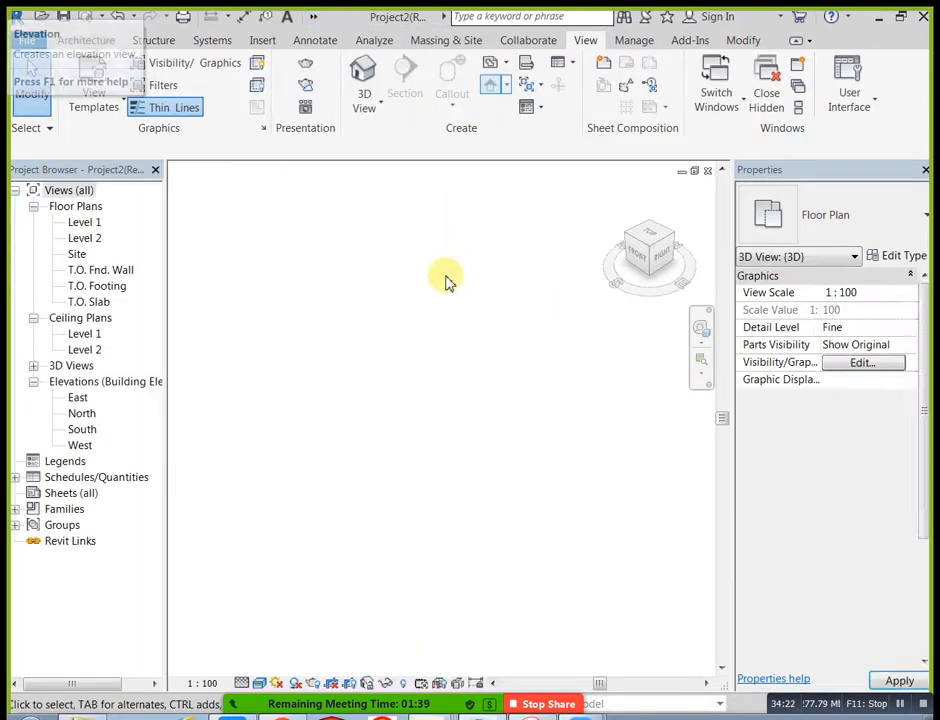
pyautogui.click(314, 22)
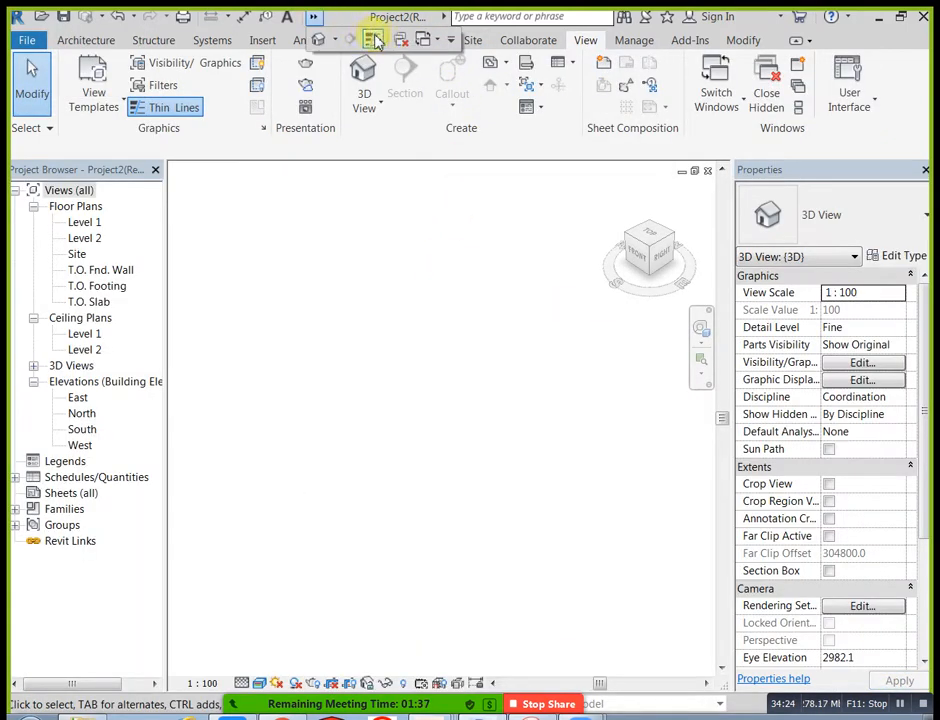
pyautogui.click(428, 38)
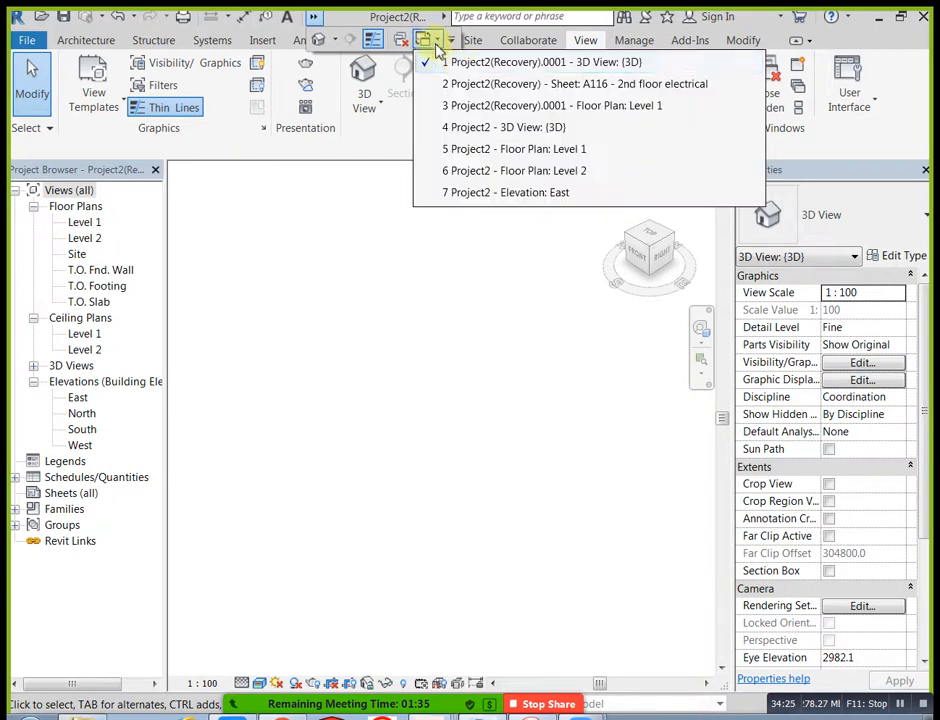
pyautogui.click(480, 108)
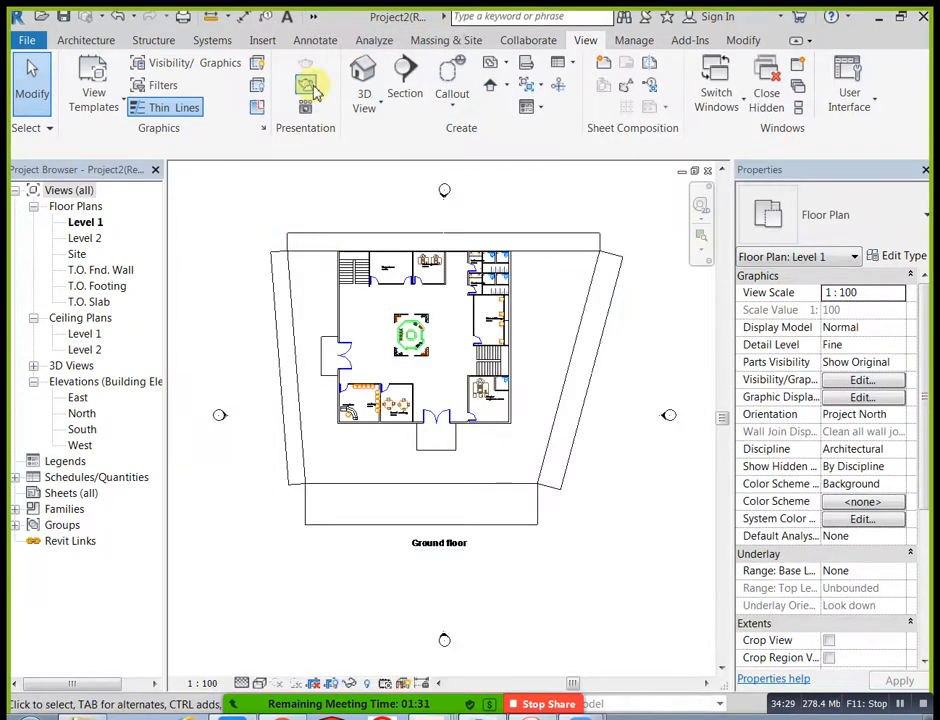
pyautogui.click(313, 17)
pyautogui.click(428, 48)
pyautogui.click(430, 68)
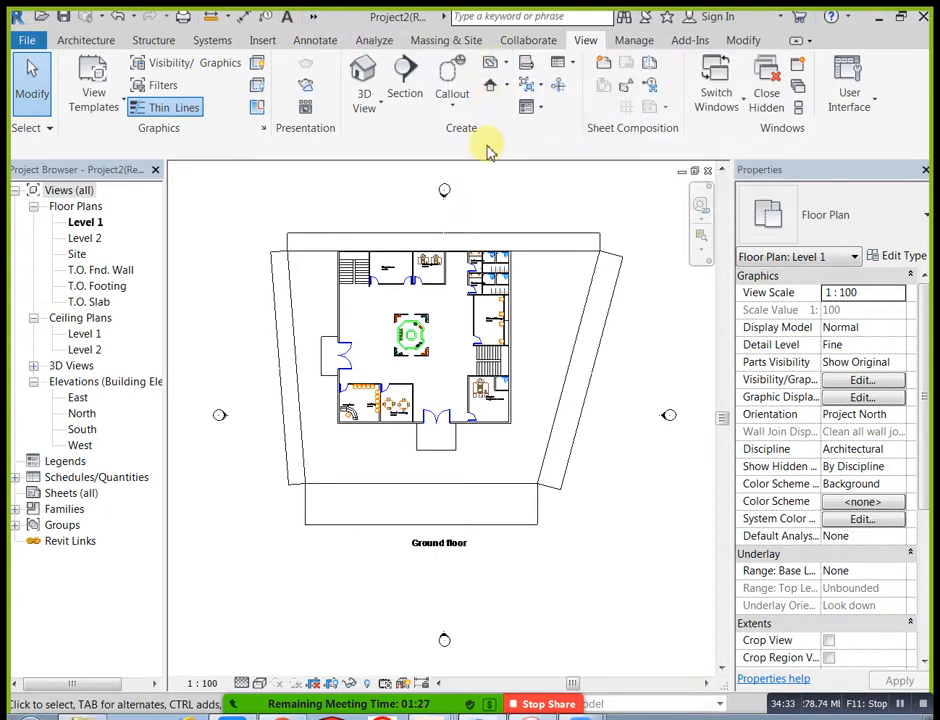
pyautogui.click(315, 17)
pyautogui.click(434, 47)
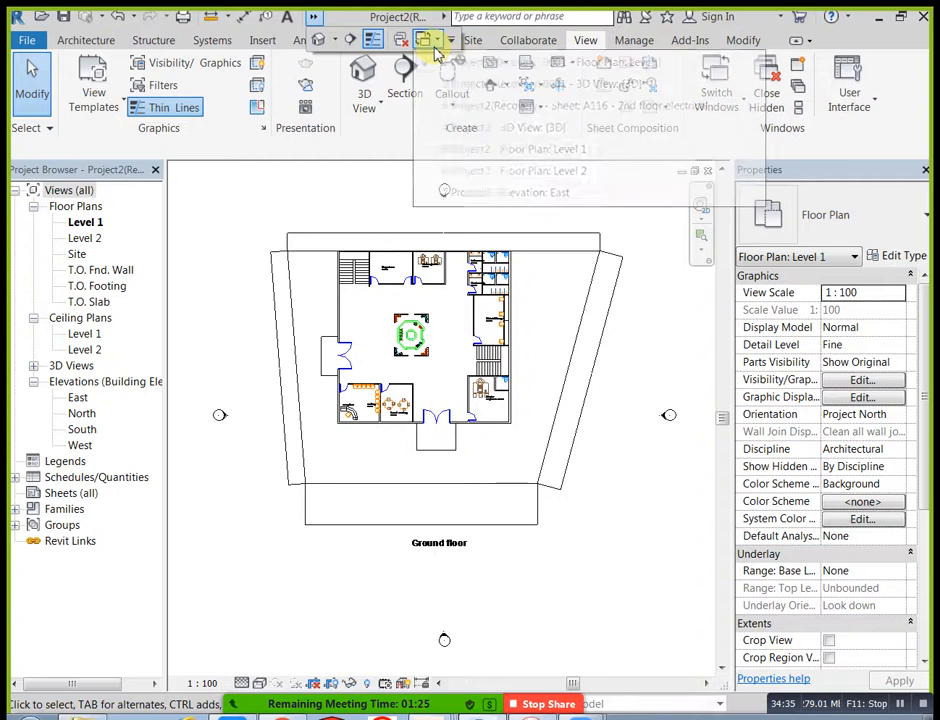
pyautogui.click(430, 64)
# Step: Switch back to the A116 sheet of Project2(Recovery) and open that project's Fascade Elevation 3D view
pyautogui.click(315, 17)
pyautogui.click(443, 47)
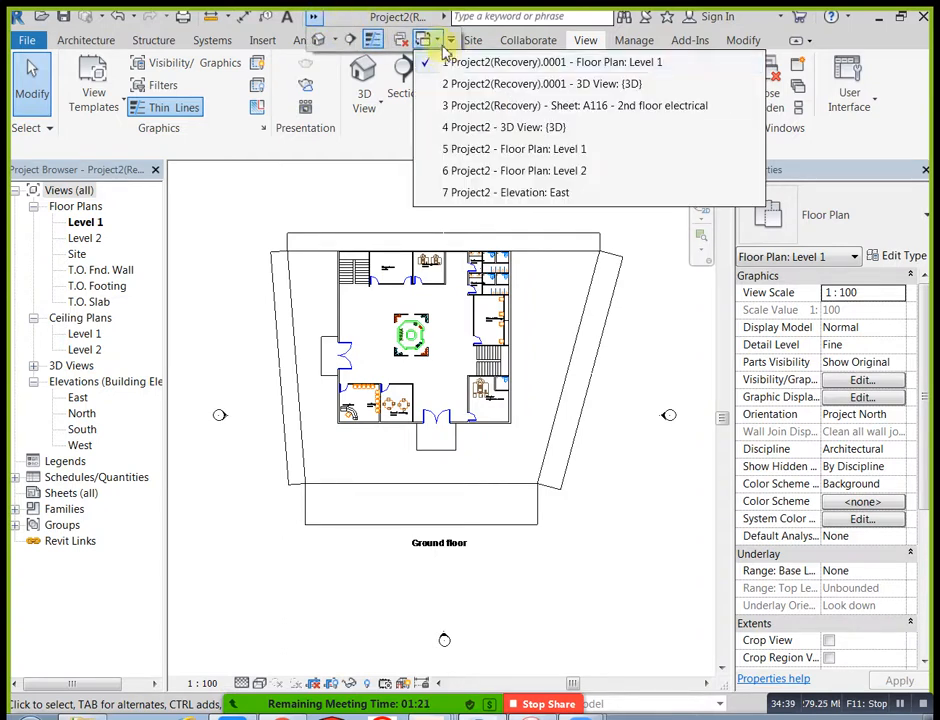
pyautogui.click(489, 106)
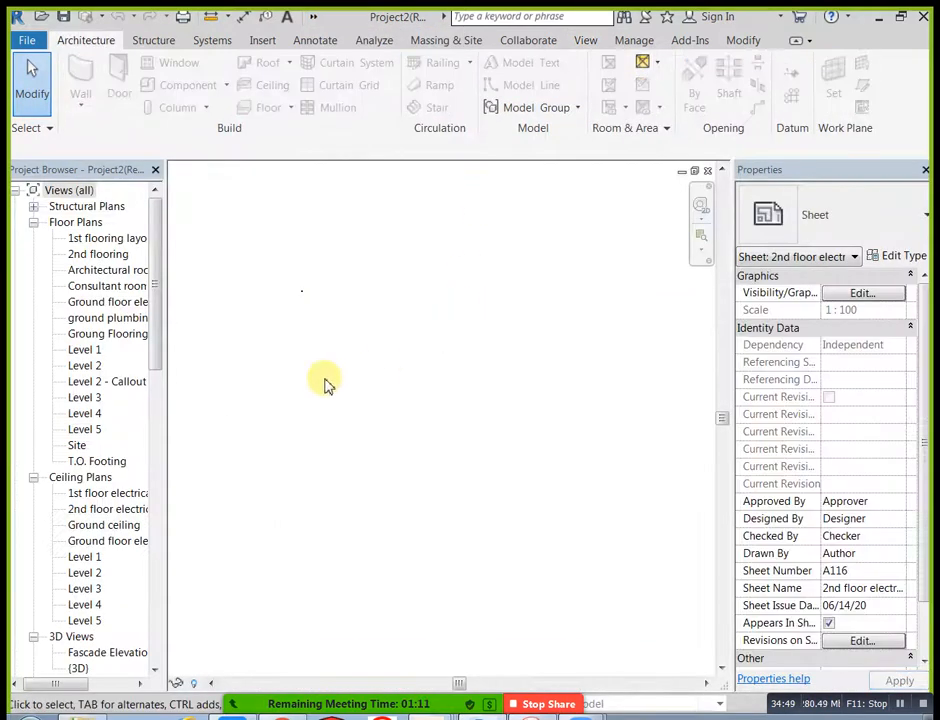
pyautogui.moveTo(156, 361); pyautogui.dragTo(155, 446)
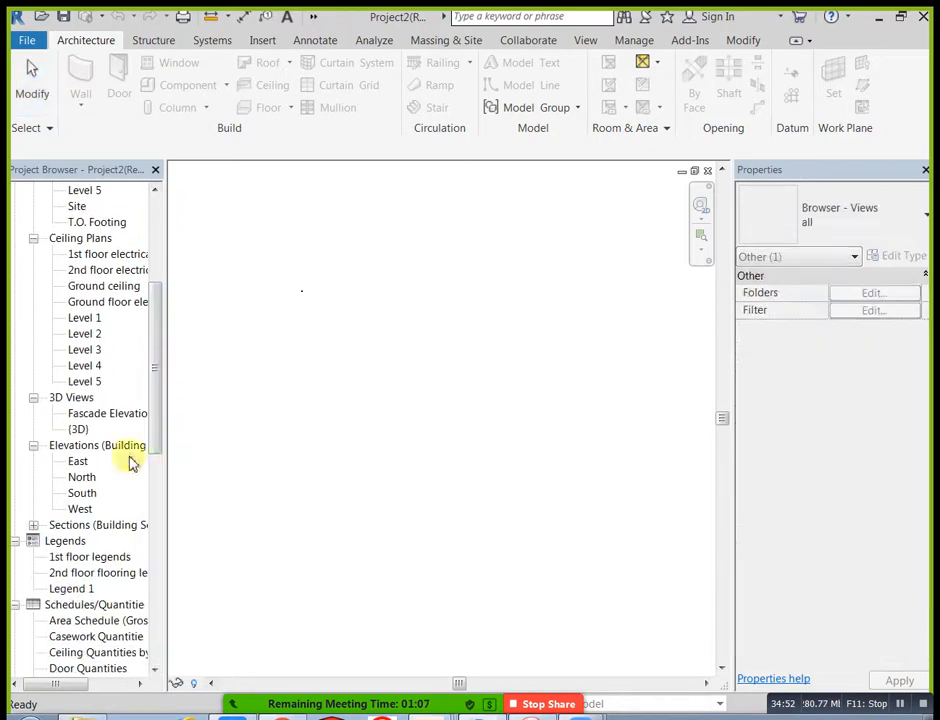
pyautogui.doubleClick(84, 415)
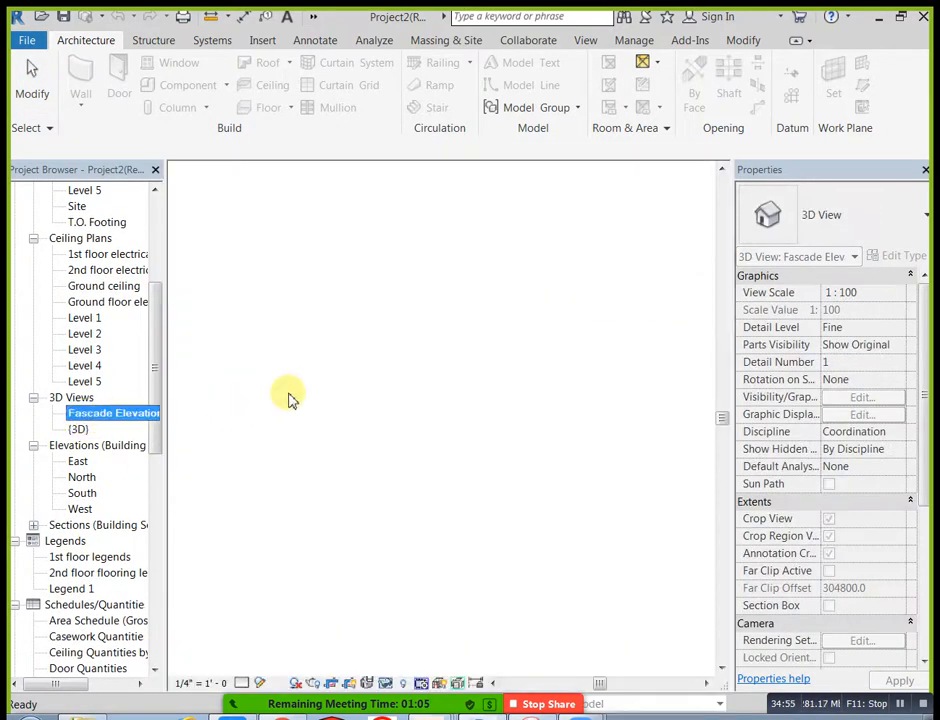